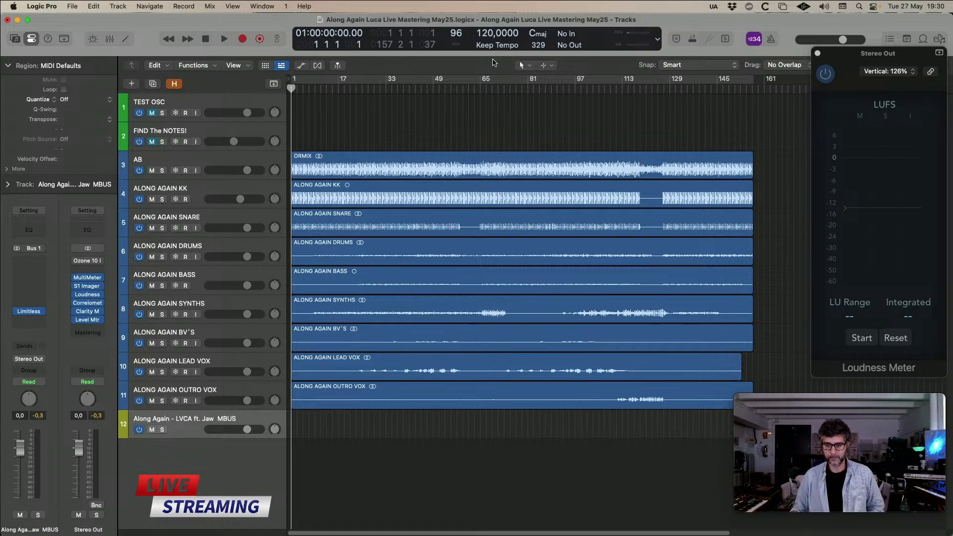
- Return to the Logic Pro session and shift the floating Loudness Meter window slightly
{"action": "left_click", "coordinate": [819, 422]}
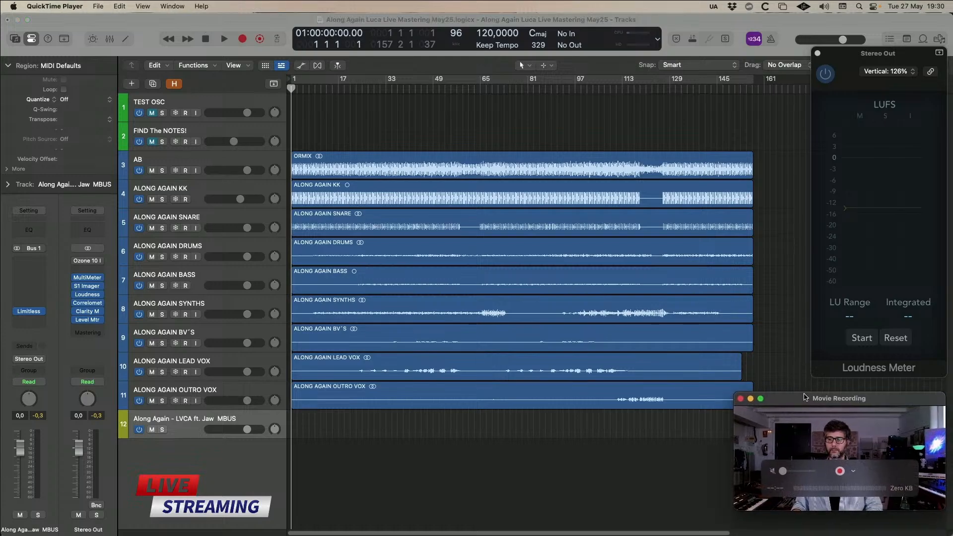
{"action": "left_click", "coordinate": [873, 57]}
{"action": "left_click_drag", "start_coordinate": [873, 58], "coordinate": [870, 59]}
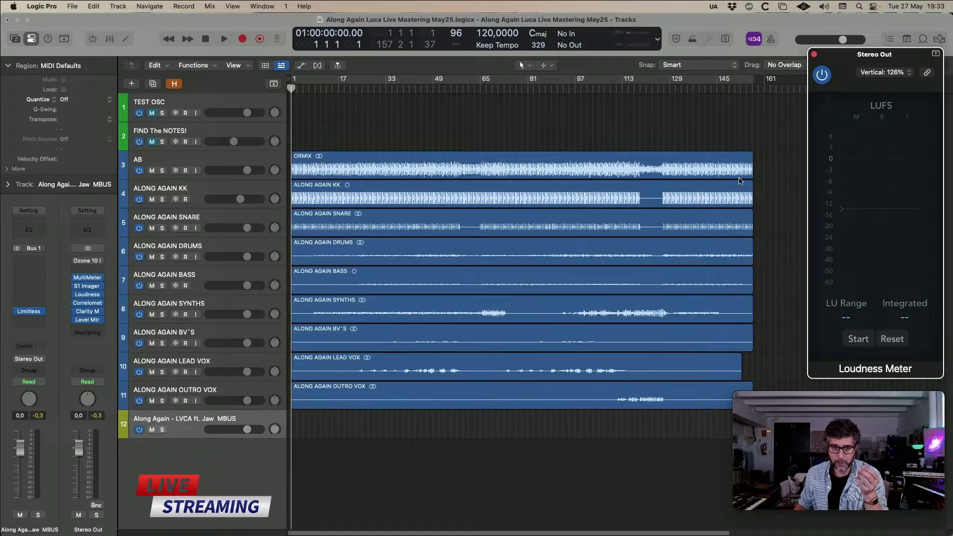
- Review the channel strips of the kick, snare, drums, bass, synths and BV'S stem tracks, ending on the MBUS track
{"action": "left_click", "coordinate": [191, 192]}
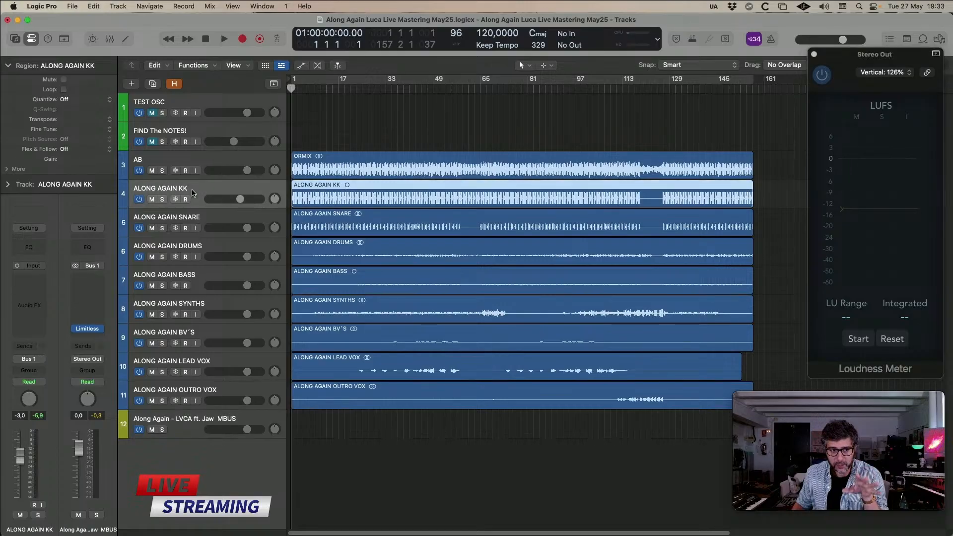
{"action": "left_click", "coordinate": [197, 222]}
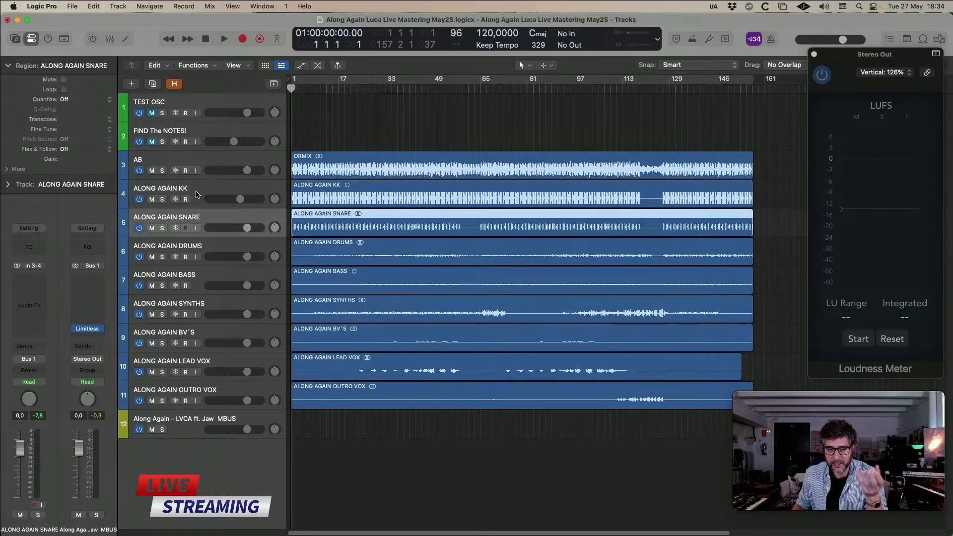
{"action": "left_click", "coordinate": [197, 193]}
{"action": "left_click", "coordinate": [198, 220]}
{"action": "left_click", "coordinate": [202, 246]}
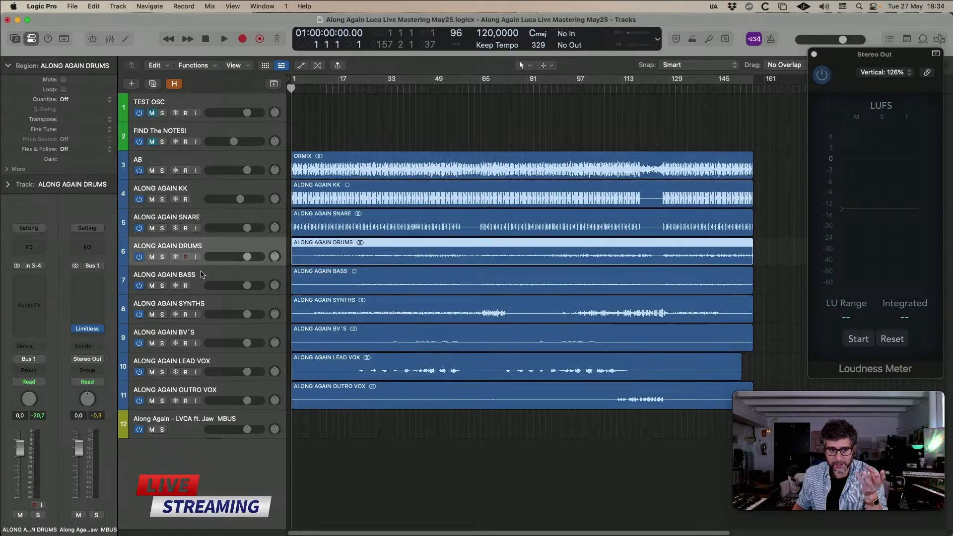
{"action": "left_click", "coordinate": [201, 275]}
{"action": "left_click", "coordinate": [201, 300]}
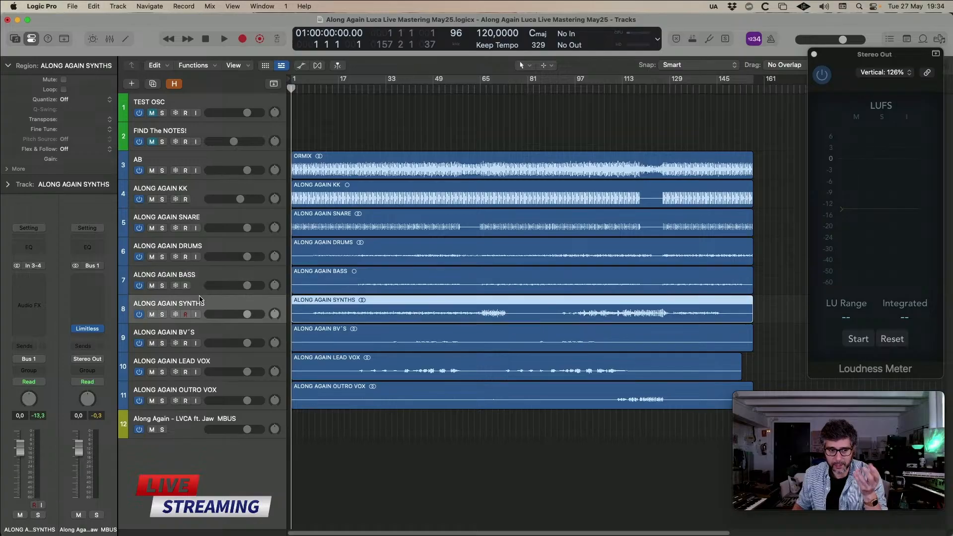
{"action": "left_click", "coordinate": [198, 332]}
{"action": "left_click", "coordinate": [192, 426]}
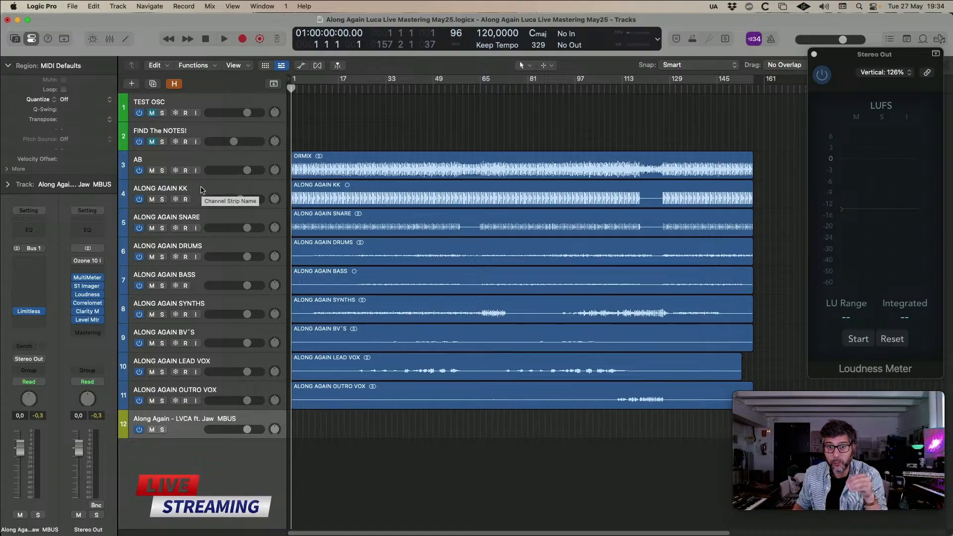
- Highlight all eight stem regions from ALONG AGAIN KK to OUTRO VOX together, clear the selection and show the MBUS track's channel strip
{"action": "left_click", "coordinate": [201, 189]}
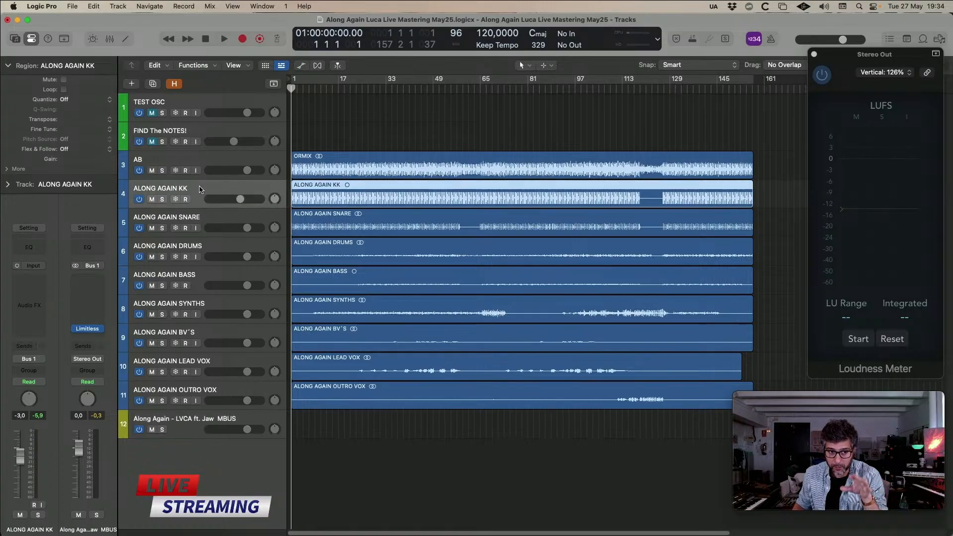
{"action": "left_click_drag", "start_coordinate": [354, 514], "coordinate": [361, 199]}
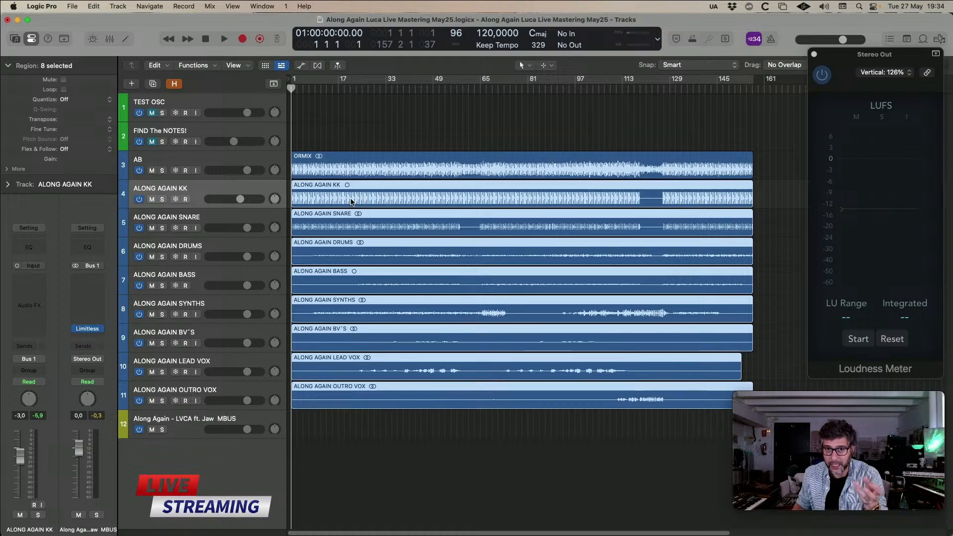
{"action": "left_click", "coordinate": [342, 479]}
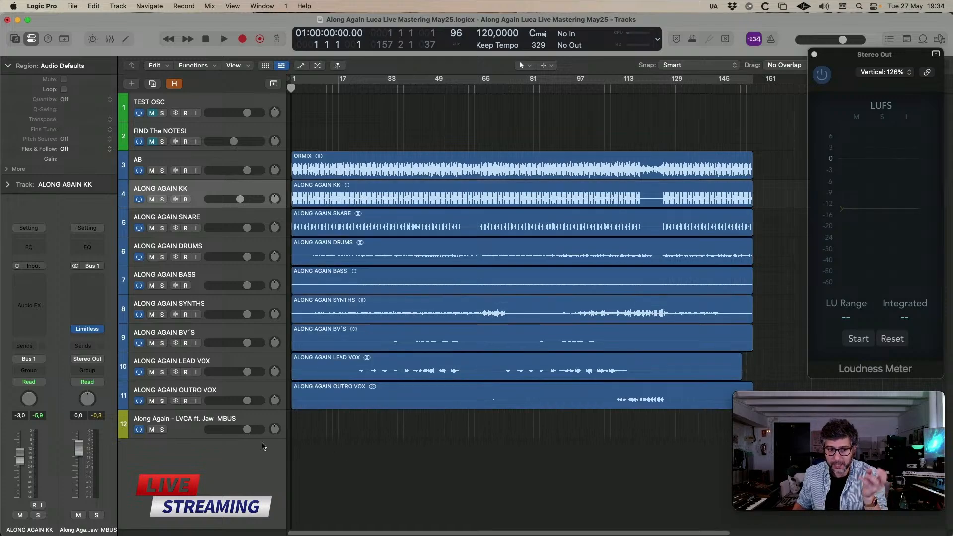
{"action": "left_click", "coordinate": [198, 419]}
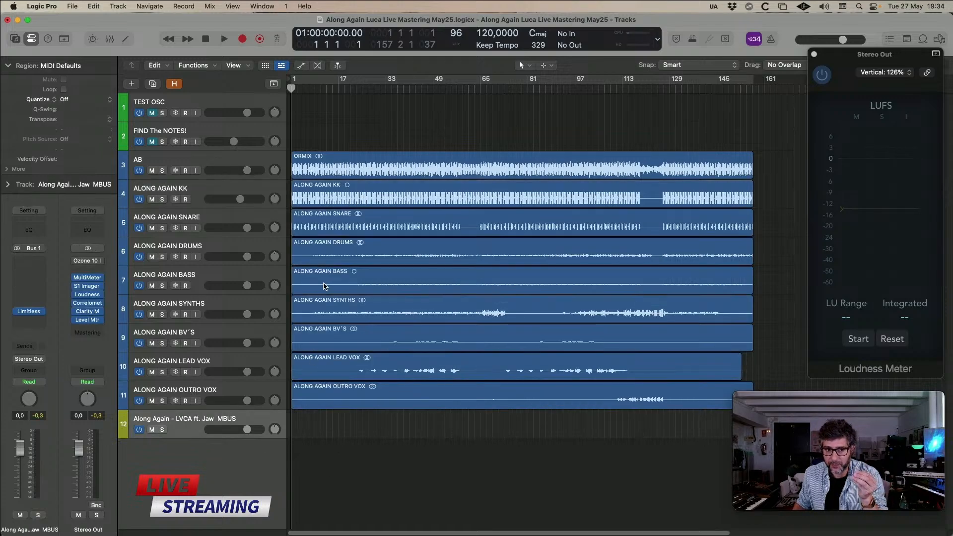
- Go through the stem tracks one by one from ALONG AGAIN SNARE down to ALONG AGAIN OUTRO VOX
{"action": "left_click", "coordinate": [213, 217]}
{"action": "left_click", "coordinate": [198, 247]}
{"action": "left_click", "coordinate": [200, 274]}
{"action": "left_click", "coordinate": [200, 309]}
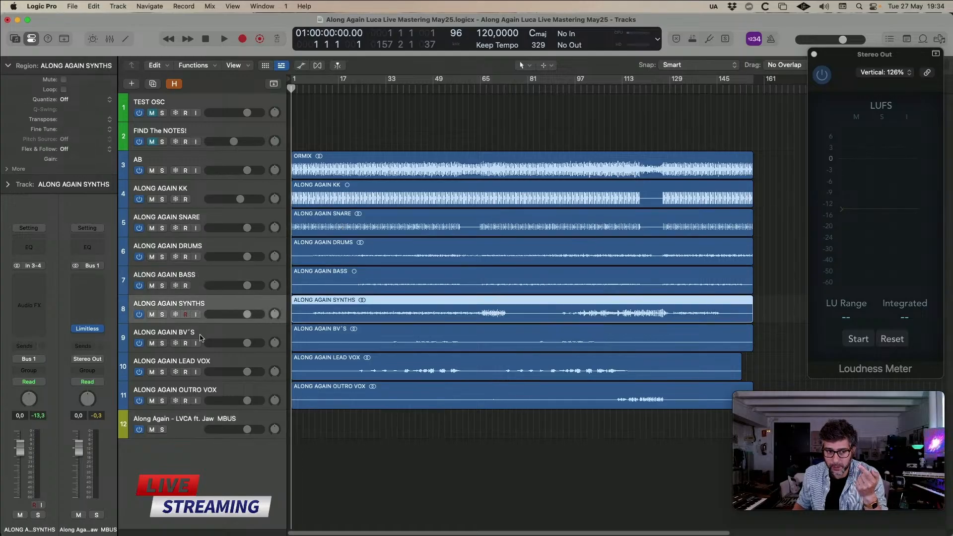
{"action": "left_click", "coordinate": [202, 338]}
{"action": "left_click", "coordinate": [199, 365]}
{"action": "left_click", "coordinate": [204, 394]}
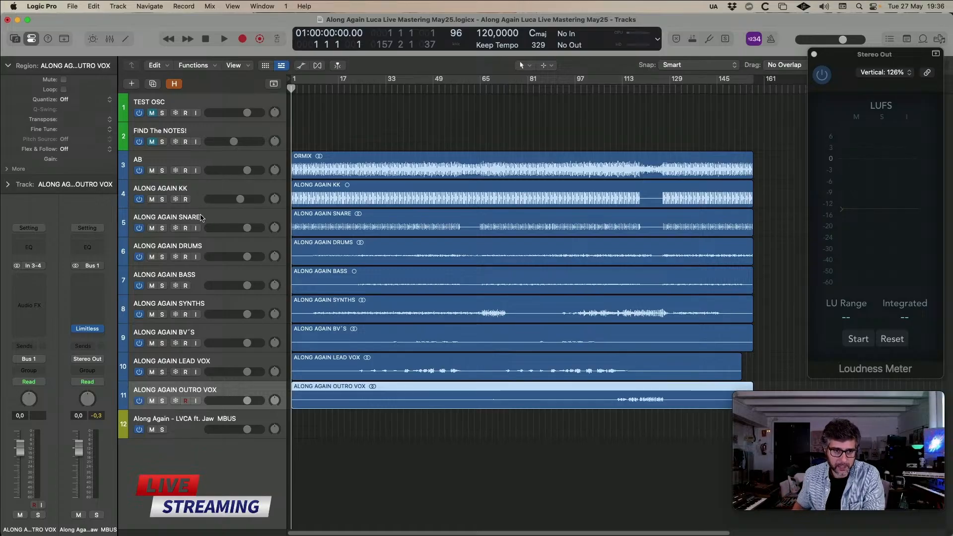
- Examine the AB reference track with its ORMIX region and output routing, leaving the region deselected
{"action": "left_click", "coordinate": [199, 165]}
{"action": "left_click", "coordinate": [362, 133]}
{"action": "left_click", "coordinate": [226, 162]}
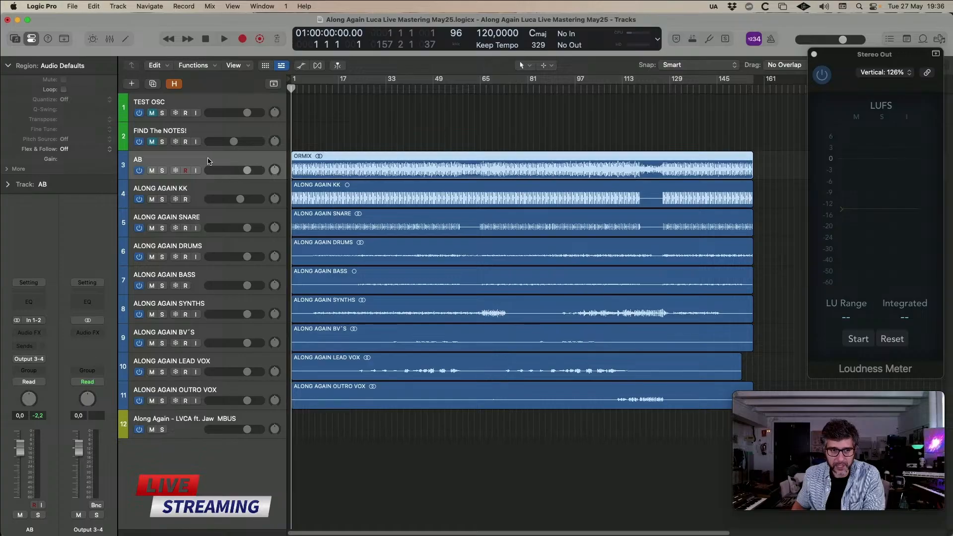
{"action": "left_click", "coordinate": [306, 134]}
{"action": "left_click", "coordinate": [209, 153]}
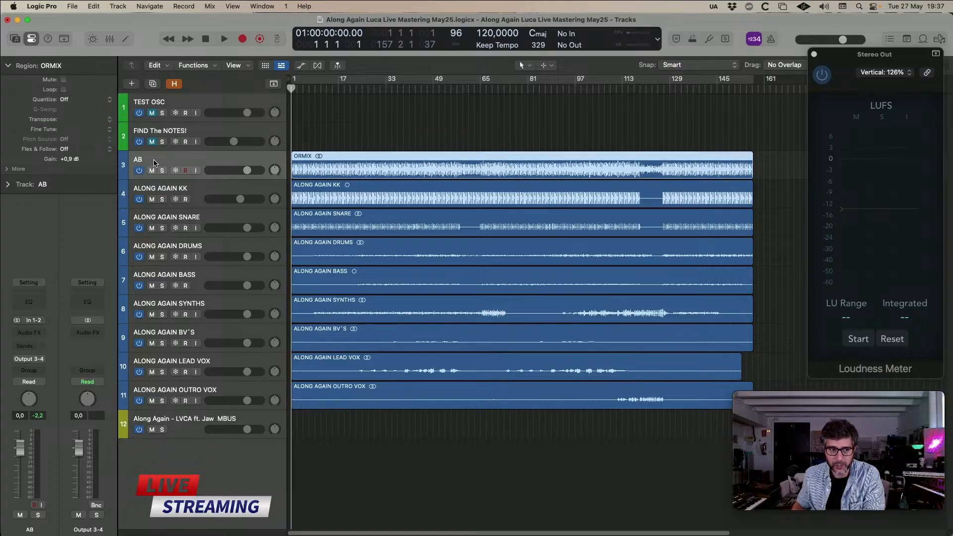
{"action": "left_click", "coordinate": [330, 135]}
{"action": "left_click", "coordinate": [333, 160]}
{"action": "left_click", "coordinate": [344, 135]}
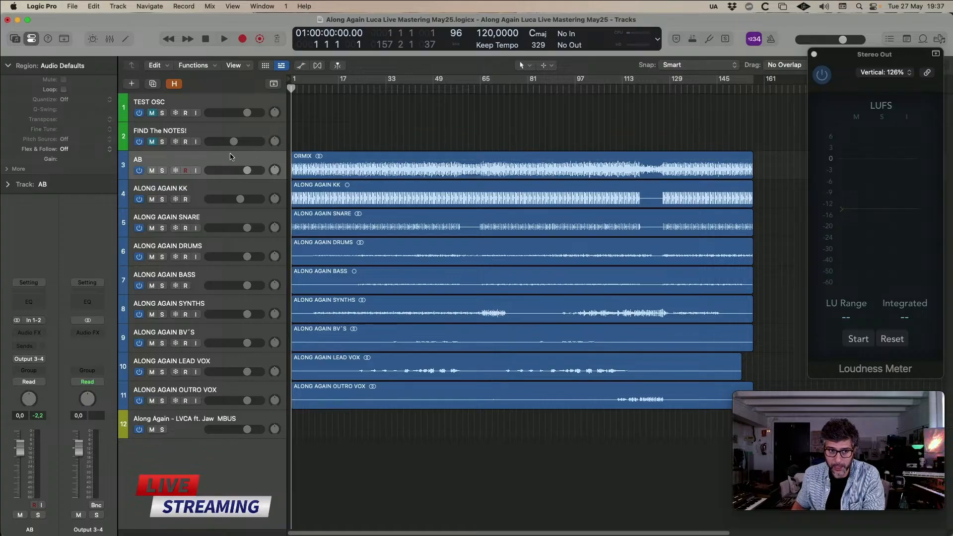
{"action": "left_click", "coordinate": [232, 157]}
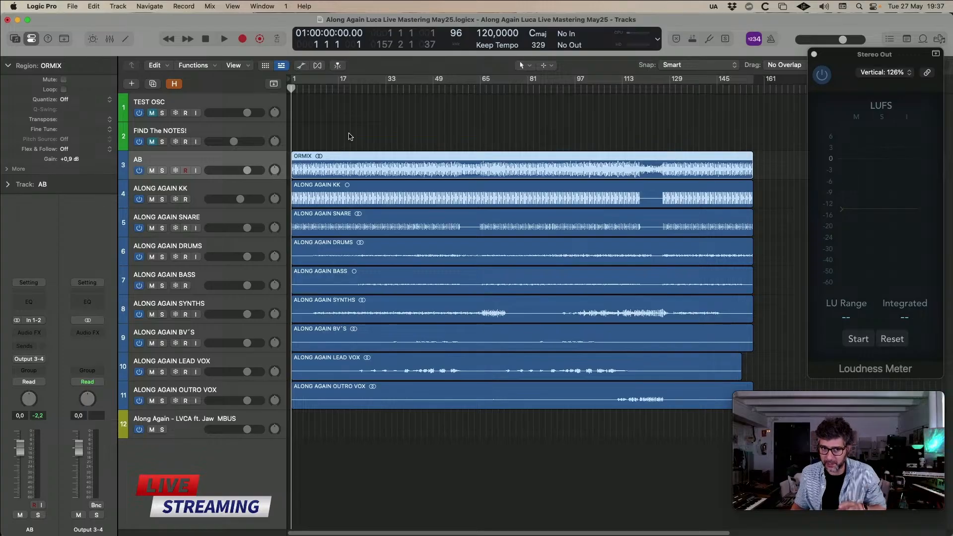
{"action": "left_click", "coordinate": [350, 136]}
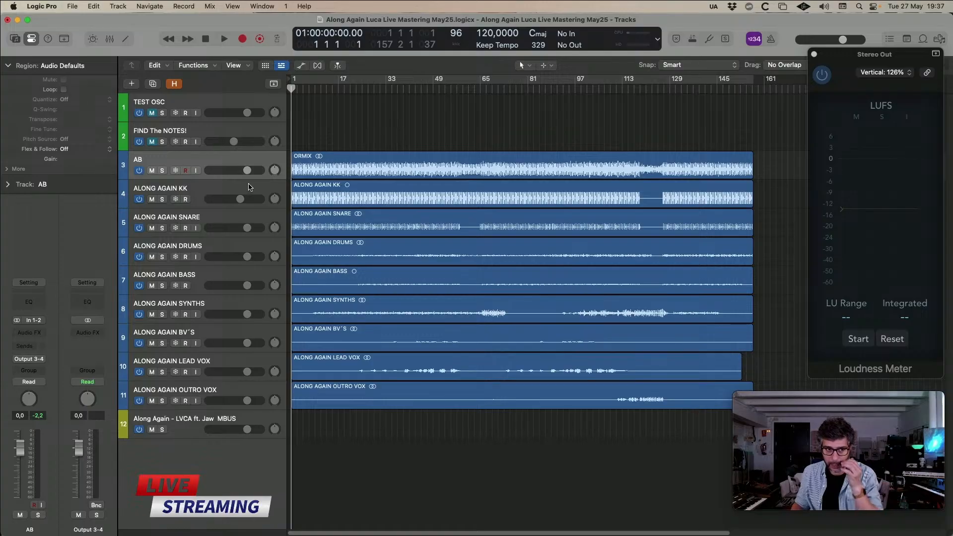
- Inspect each stem track's routing in turn from ALONG AGAIN KK to OUTRO VOX and finish on the MBUS track
{"action": "left_click", "coordinate": [202, 188]}
{"action": "left_click", "coordinate": [214, 220]}
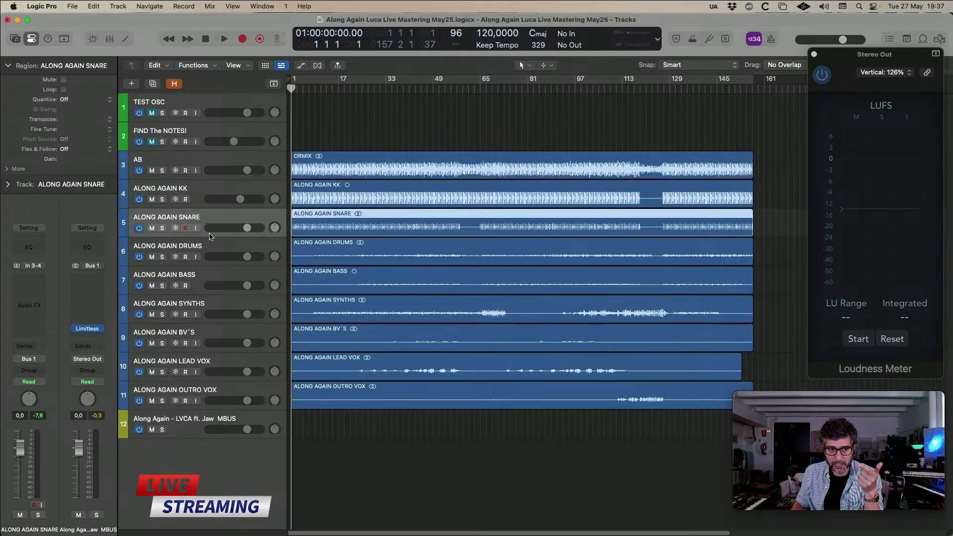
{"action": "left_click", "coordinate": [211, 243]}
{"action": "left_click", "coordinate": [201, 278]}
{"action": "left_click", "coordinate": [201, 302]}
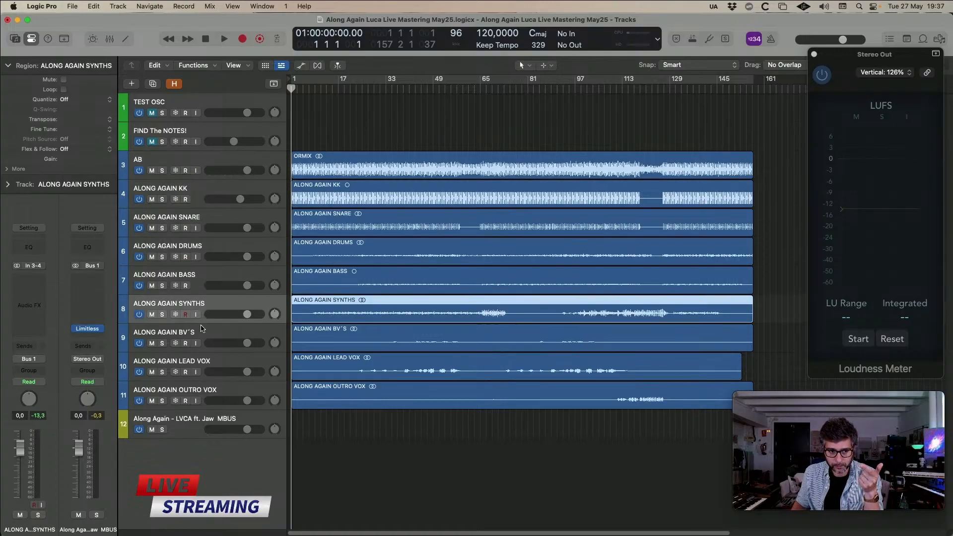
{"action": "left_click", "coordinate": [201, 331]}
{"action": "left_click", "coordinate": [202, 365]}
{"action": "left_click", "coordinate": [202, 392]}
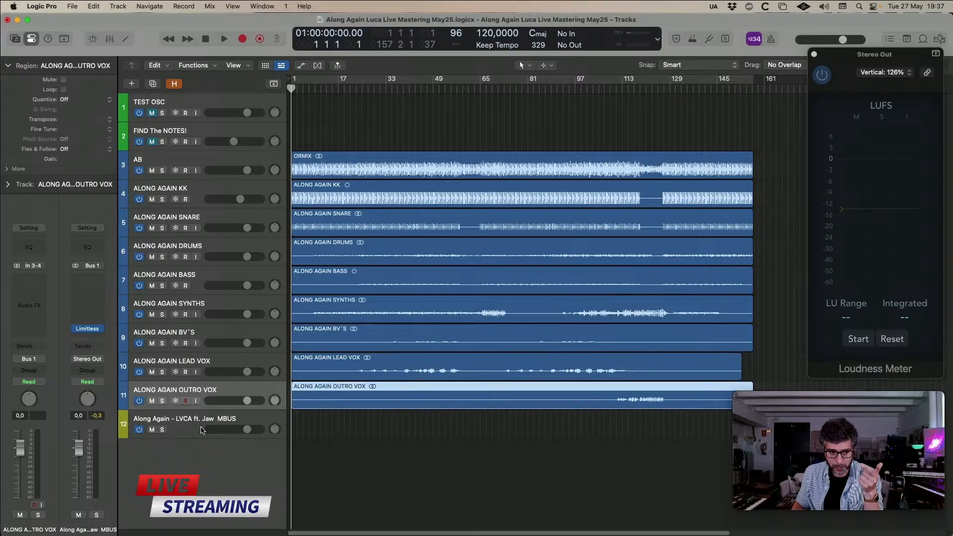
{"action": "left_click", "coordinate": [202, 430]}
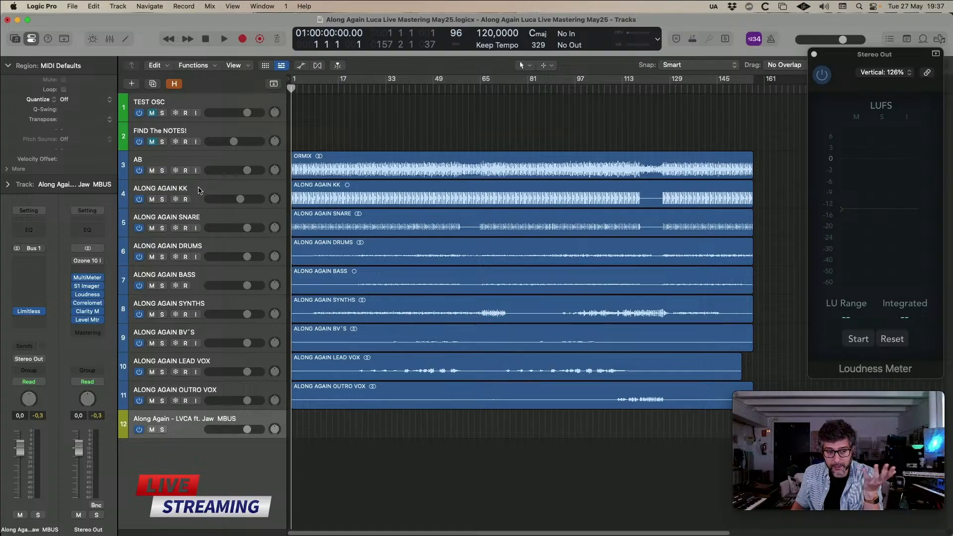
- Compare the output routing of the AB reference track with that of the ALONG AGAIN KK track
{"action": "left_click", "coordinate": [199, 191]}
{"action": "left_click", "coordinate": [199, 163]}
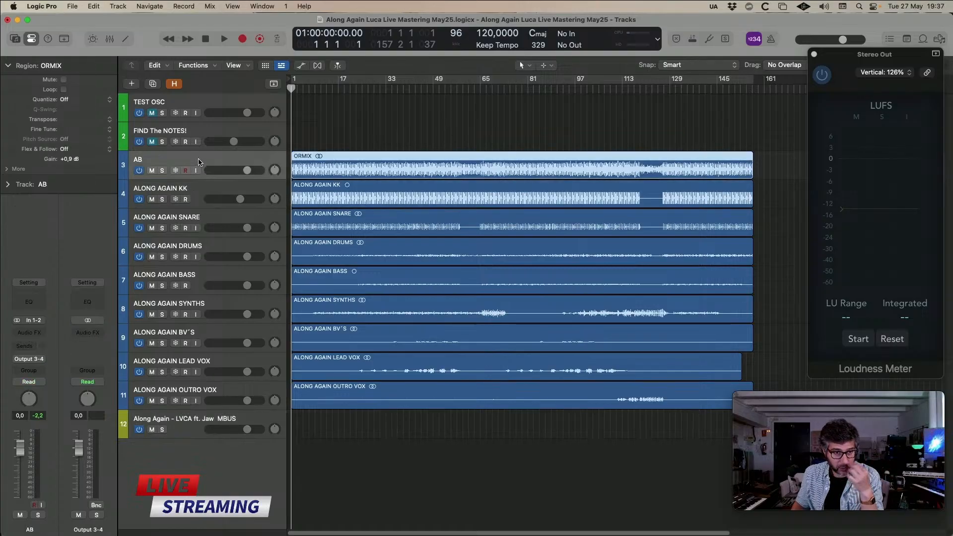
{"action": "left_click", "coordinate": [200, 194]}
{"action": "left_click", "coordinate": [198, 167]}
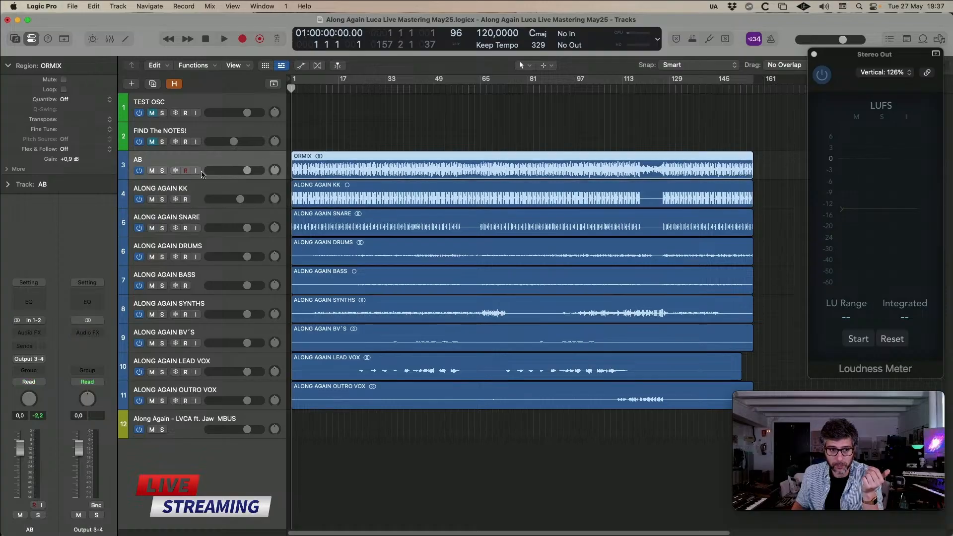
{"action": "left_click", "coordinate": [200, 195]}
{"action": "left_click", "coordinate": [200, 160]}
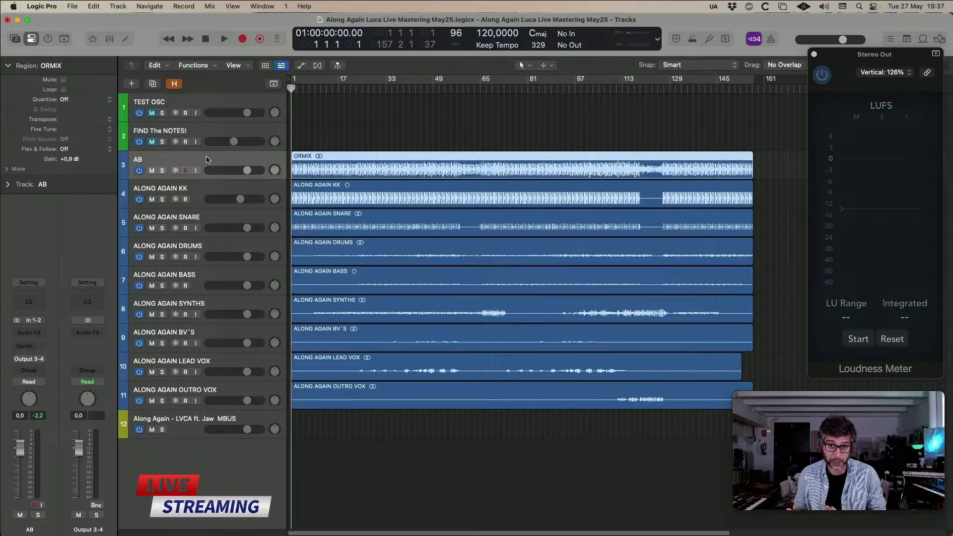
- Check the MBUS track and the vocal and synth stems, highlight all eight stem regions, and return to the MBUS track
{"action": "left_click", "coordinate": [194, 426]}
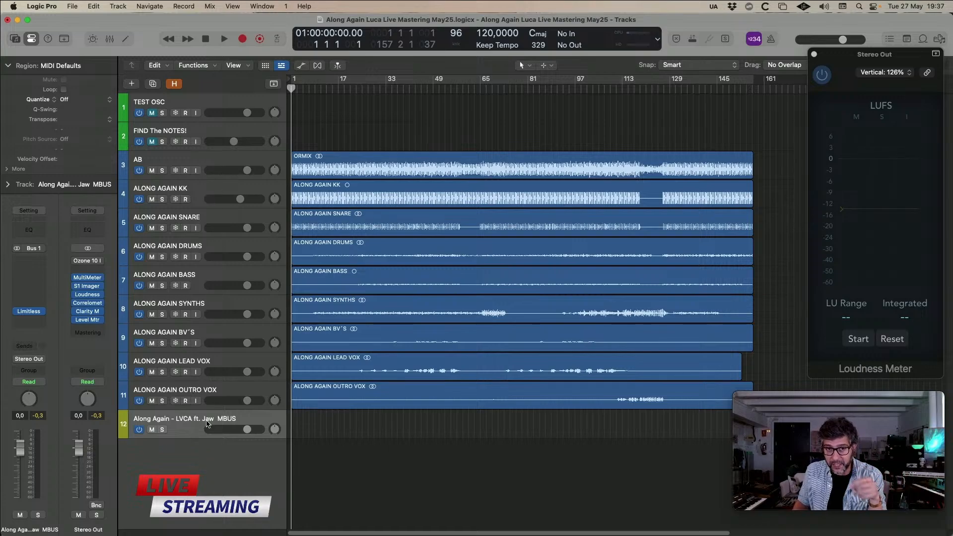
{"action": "left_click", "coordinate": [211, 392]}
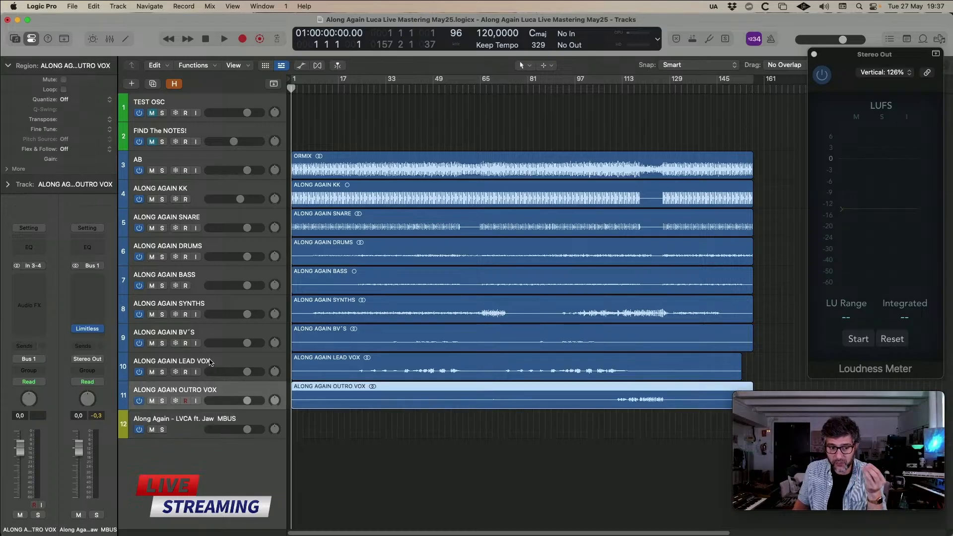
{"action": "left_click", "coordinate": [209, 362]}
{"action": "left_click", "coordinate": [207, 333]}
{"action": "left_click", "coordinate": [206, 310]}
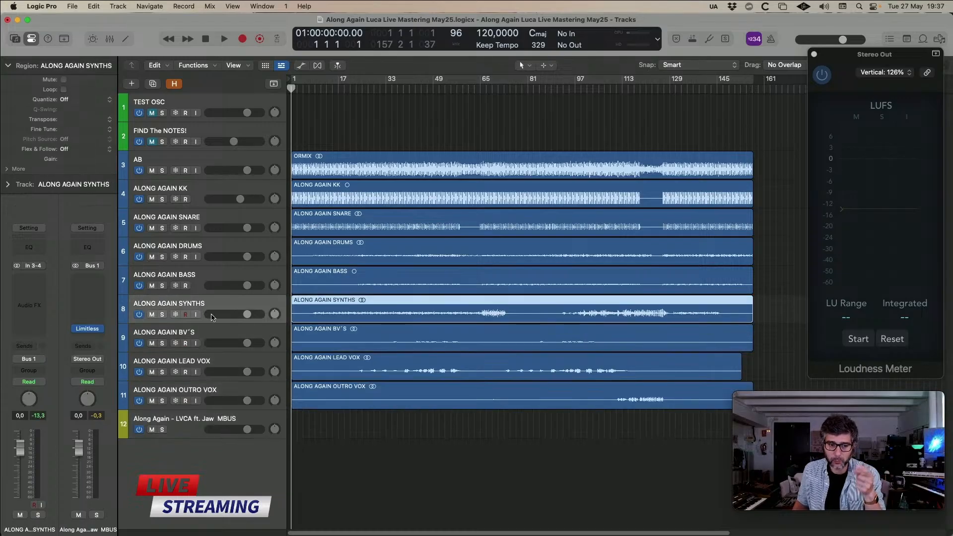
{"action": "left_click_drag", "start_coordinate": [375, 461], "coordinate": [370, 192]}
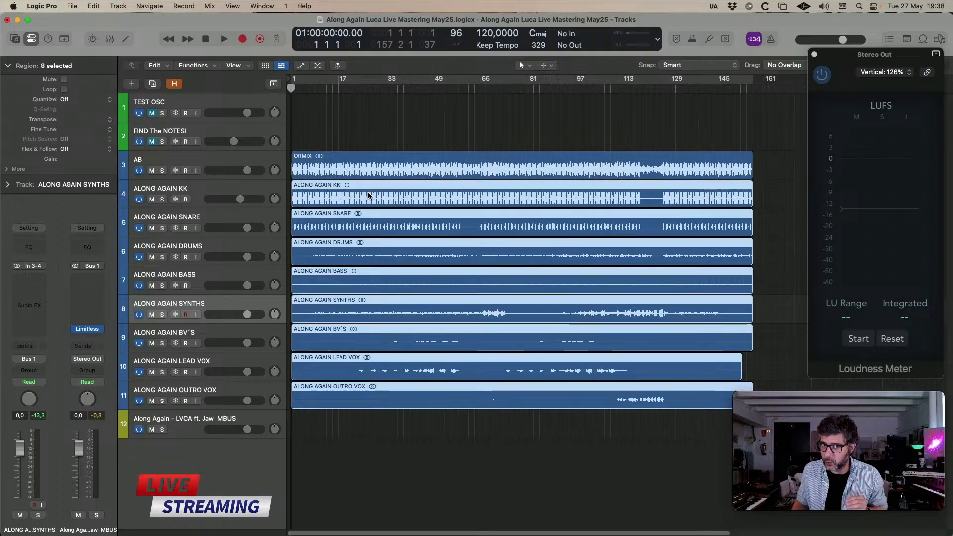
{"action": "left_click", "coordinate": [190, 197]}
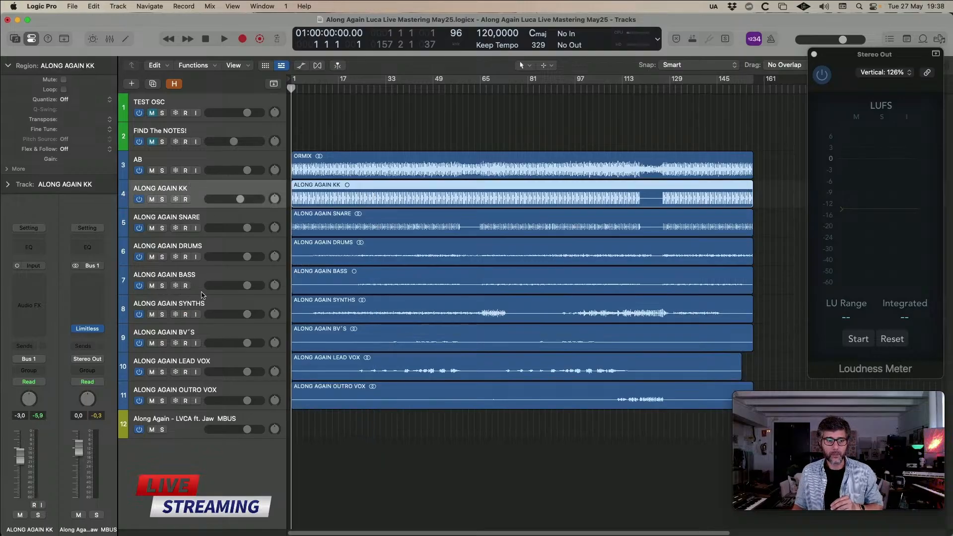
{"action": "left_click", "coordinate": [197, 431]}
- Recolour the ORMIX region on the AB track red, then select the AB track with its region
{"action": "left_click", "coordinate": [360, 166]}
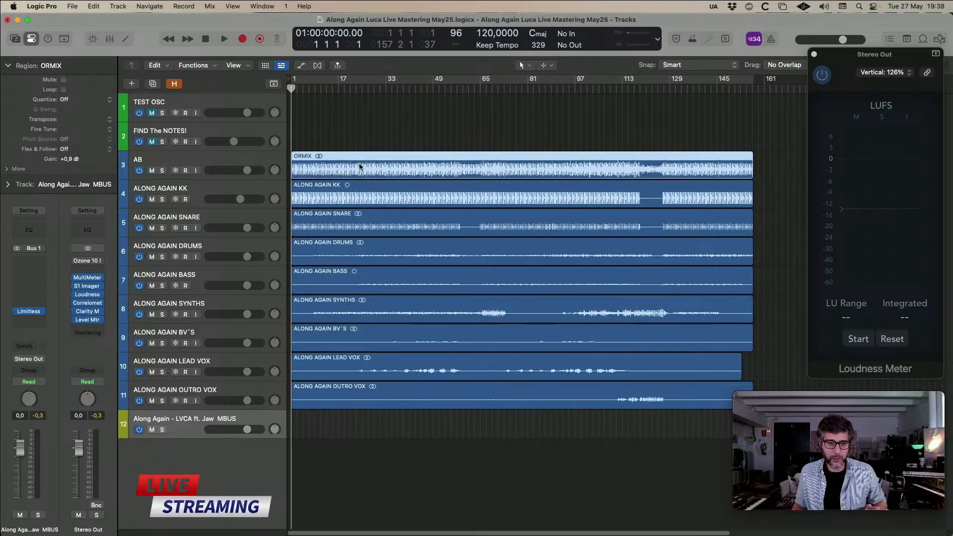
{"action": "left_click", "coordinate": [380, 148]}
{"action": "left_click", "coordinate": [318, 169]}
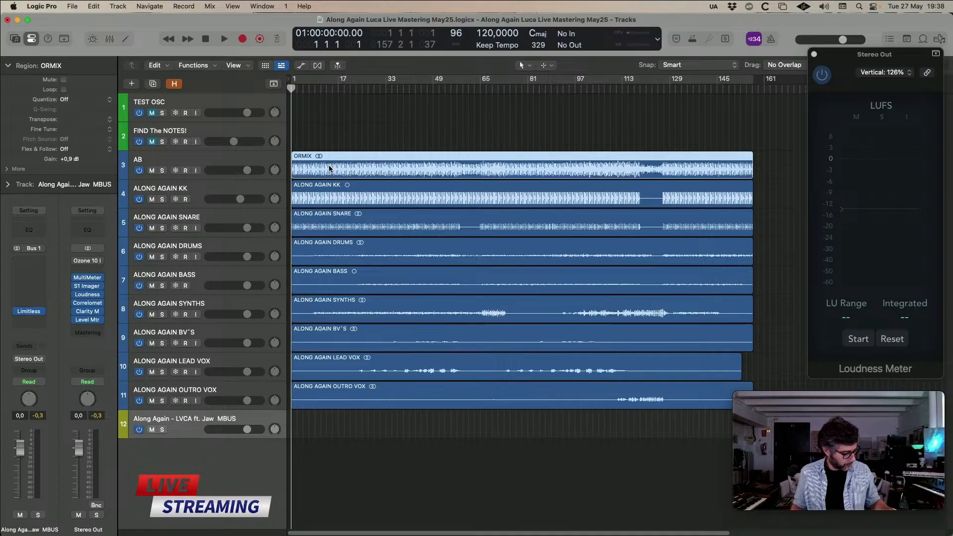
{"action": "key", "text": "alt+c"}
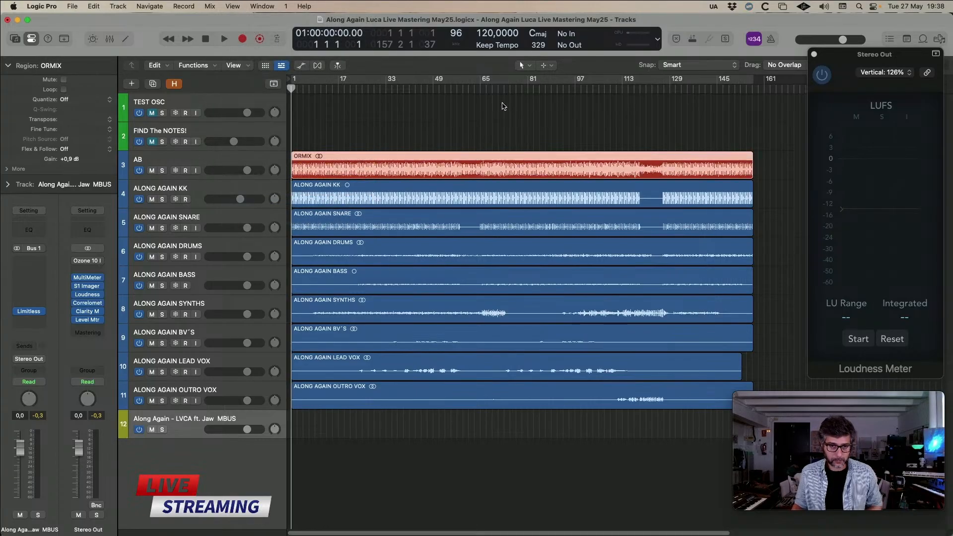
{"action": "left_click", "coordinate": [504, 138]}
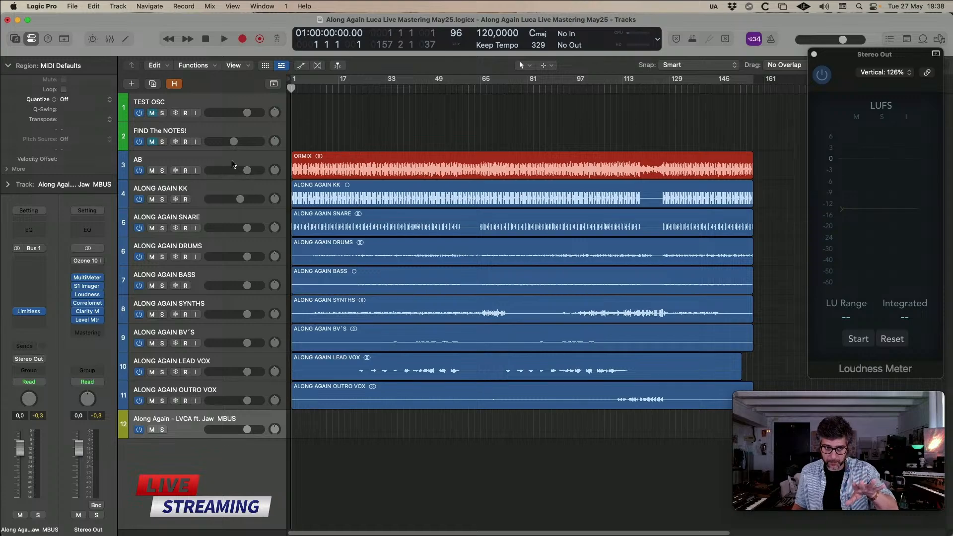
{"action": "left_click", "coordinate": [214, 163]}
{"action": "left_click", "coordinate": [367, 163]}
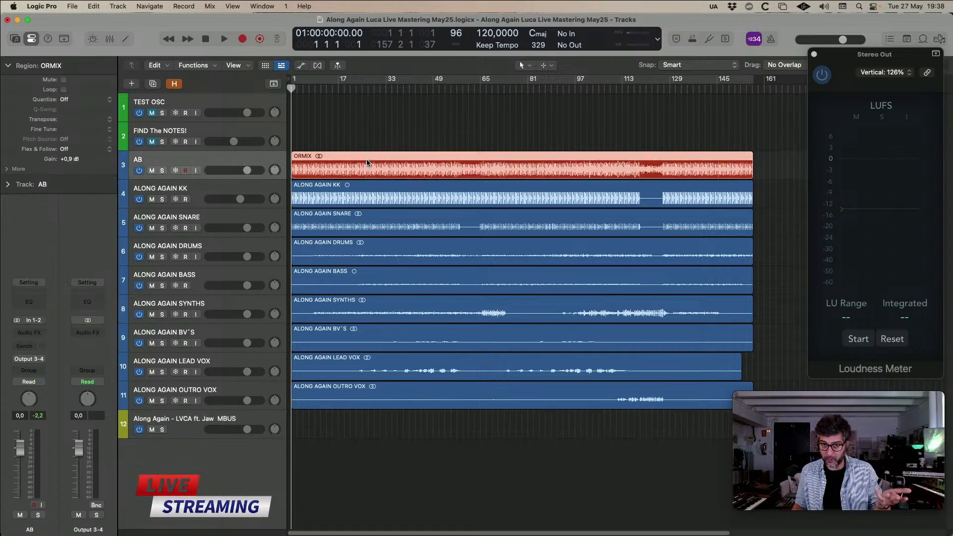
- Highlight all eight stem regions together, go through the individual regions from SNARE to OUTRO VOX, and clear the selection
{"action": "left_click_drag", "start_coordinate": [372, 445], "coordinate": [365, 190]}
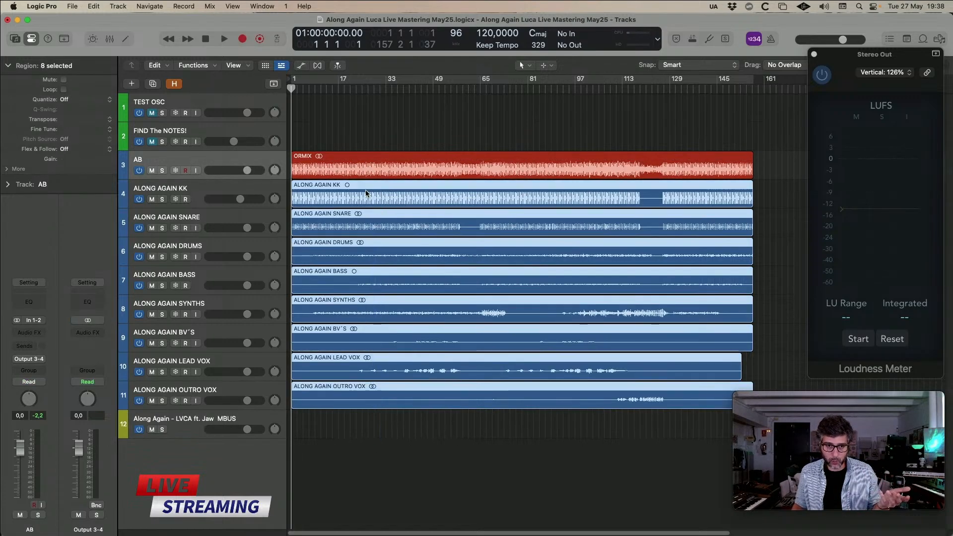
{"action": "left_click", "coordinate": [366, 459]}
{"action": "left_click", "coordinate": [380, 225]}
{"action": "left_click", "coordinate": [380, 257]}
{"action": "left_click", "coordinate": [379, 285]}
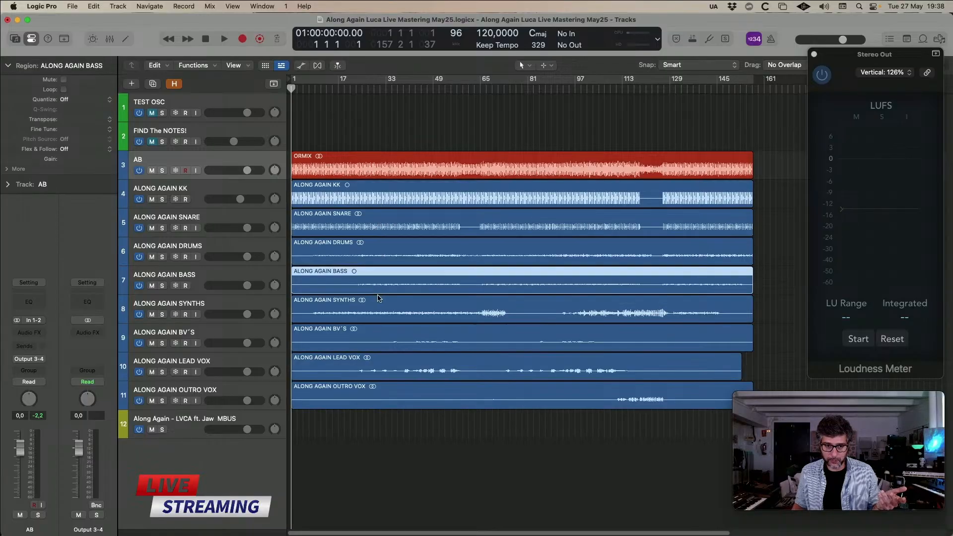
{"action": "left_click", "coordinate": [380, 315]}
{"action": "left_click", "coordinate": [383, 336]}
{"action": "left_click", "coordinate": [382, 359]}
{"action": "left_click", "coordinate": [381, 401]}
{"action": "left_click", "coordinate": [382, 479]}
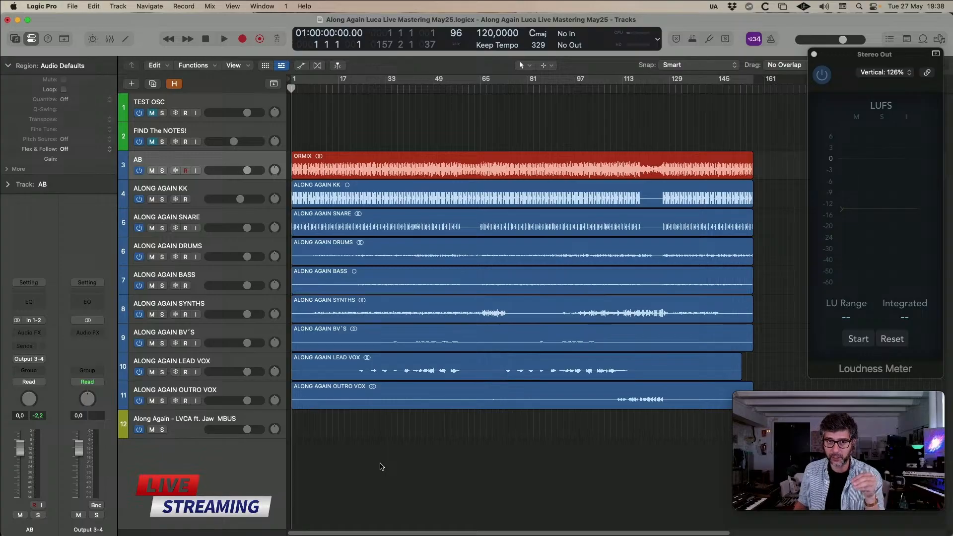
- Review the stem tracks in order from ALONG AGAIN KK to OUTRO VOX, and return to the LEAD VOX track and its region
{"action": "left_click", "coordinate": [193, 185]}
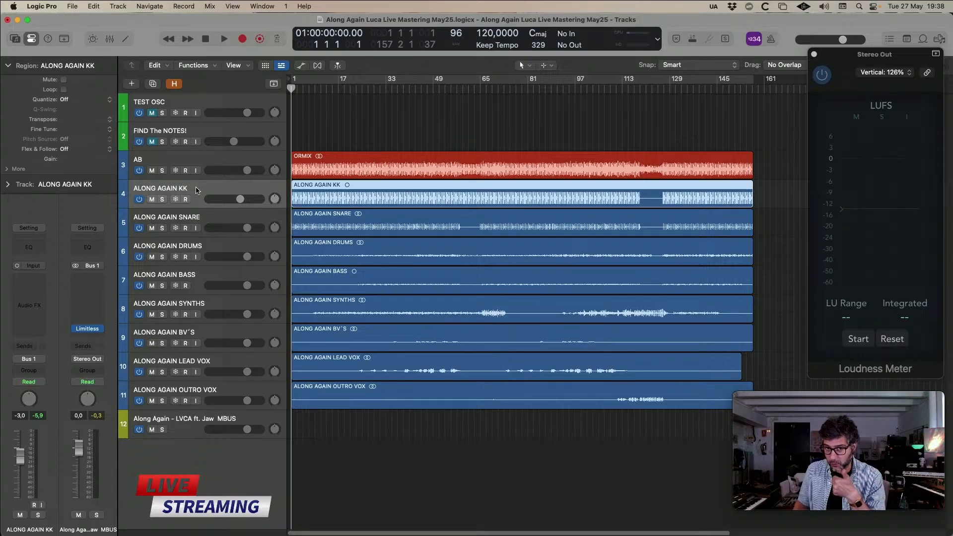
{"action": "left_click", "coordinate": [193, 217]}
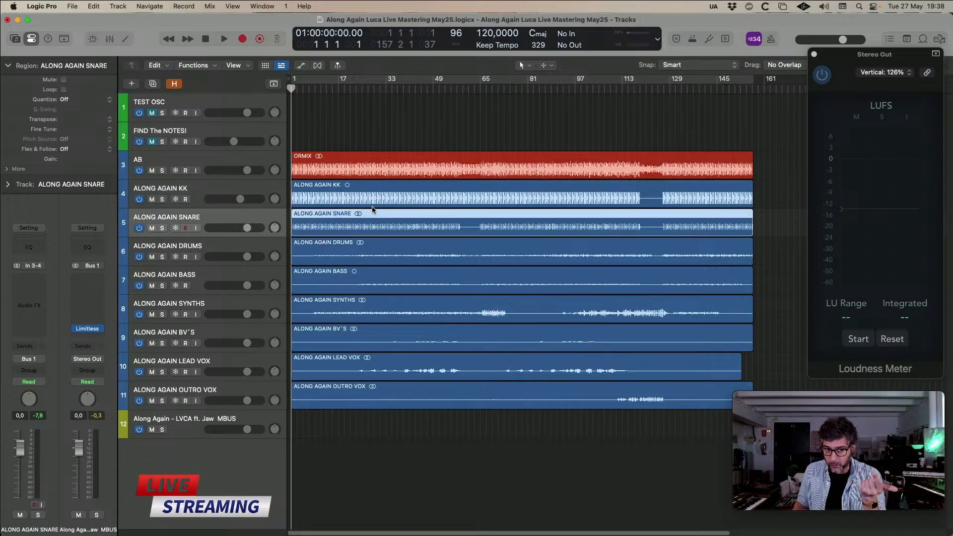
{"action": "left_click", "coordinate": [242, 242]}
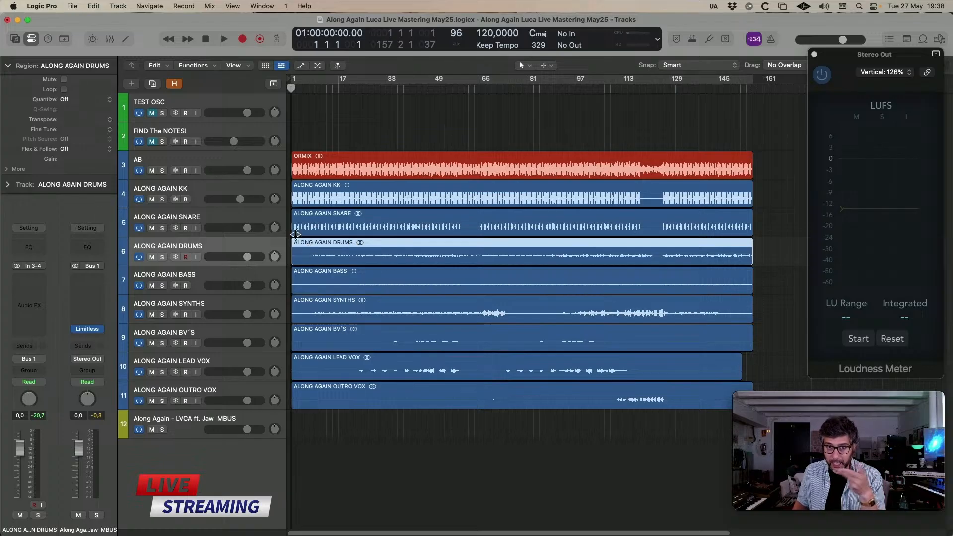
{"action": "left_click", "coordinate": [198, 274]}
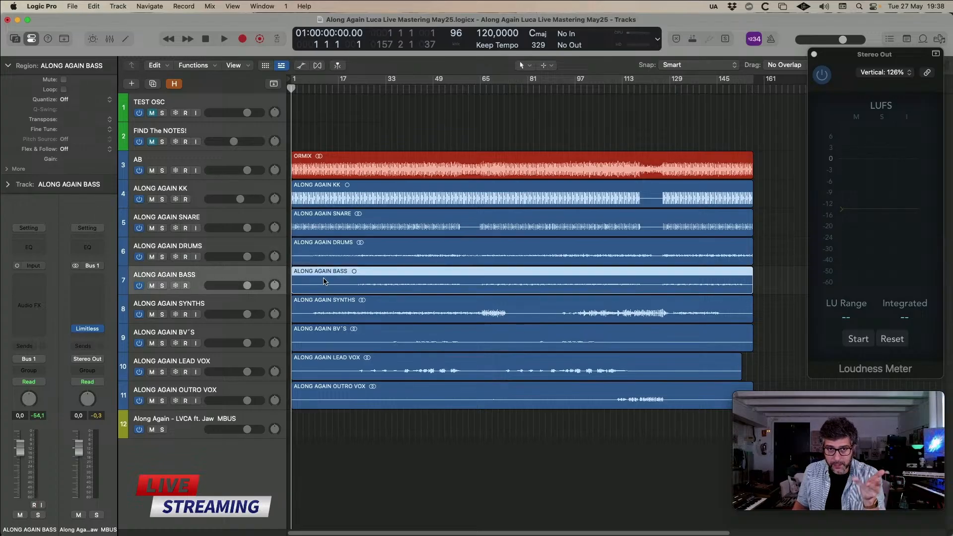
{"action": "left_click", "coordinate": [209, 311]}
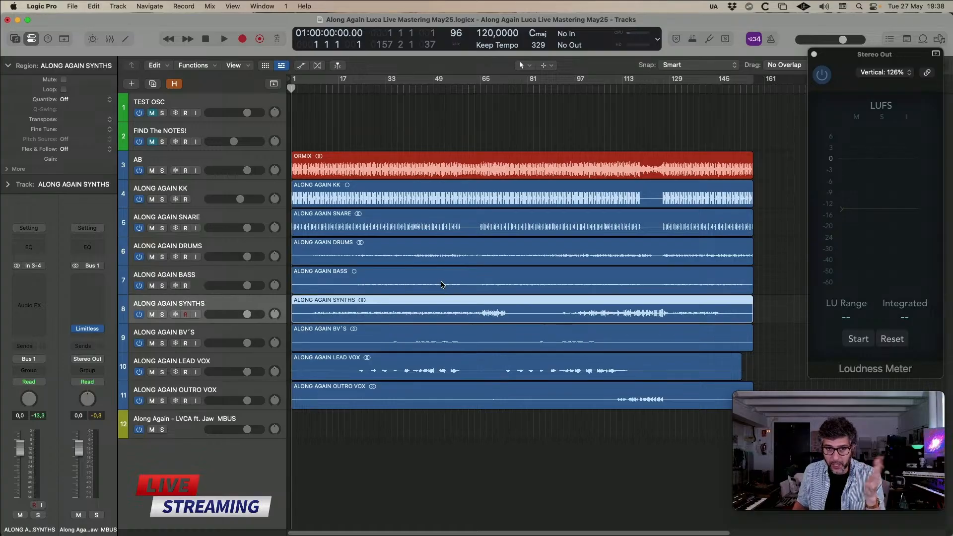
{"action": "left_click", "coordinate": [194, 333]}
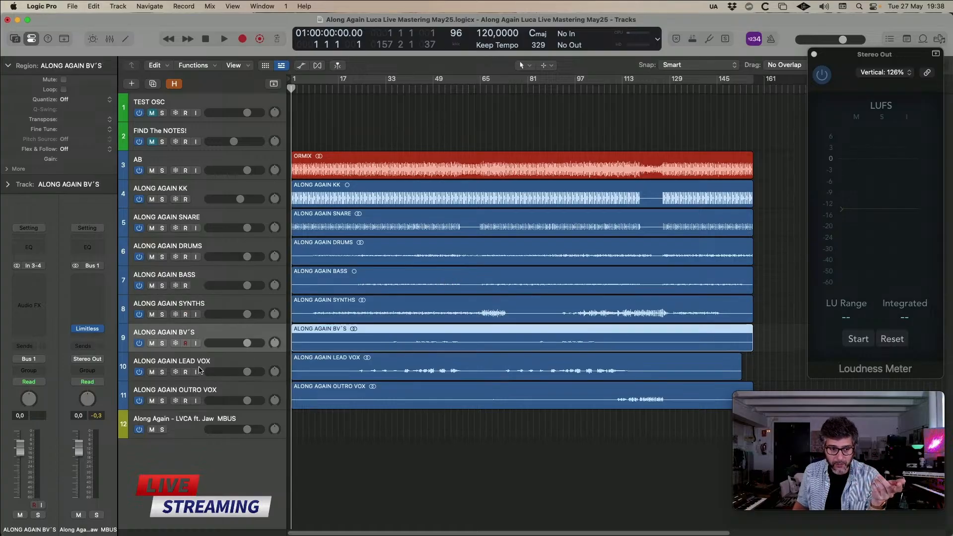
{"action": "left_click", "coordinate": [200, 392]}
{"action": "left_click", "coordinate": [204, 367]}
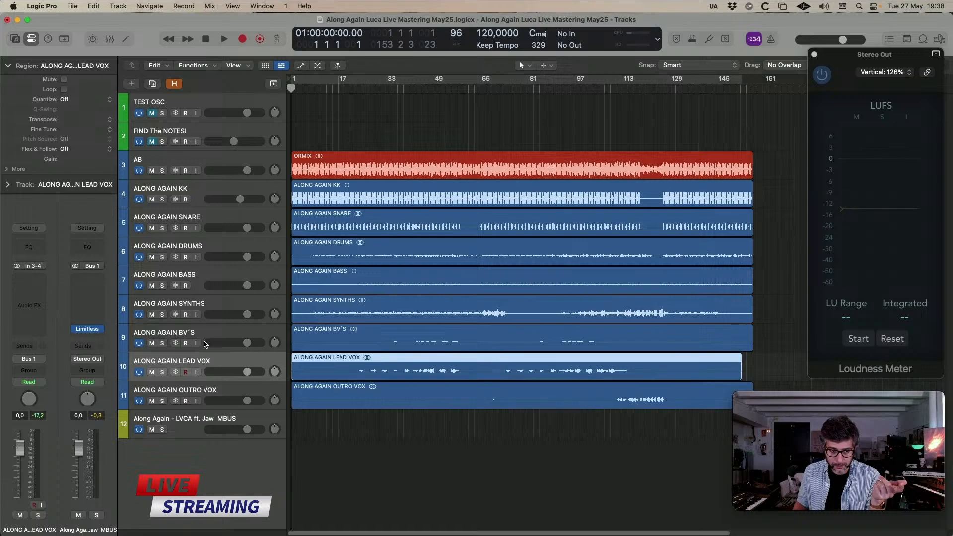
{"action": "left_click", "coordinate": [207, 350]}
{"action": "left_click", "coordinate": [208, 359]}
{"action": "left_click", "coordinate": [207, 388]}
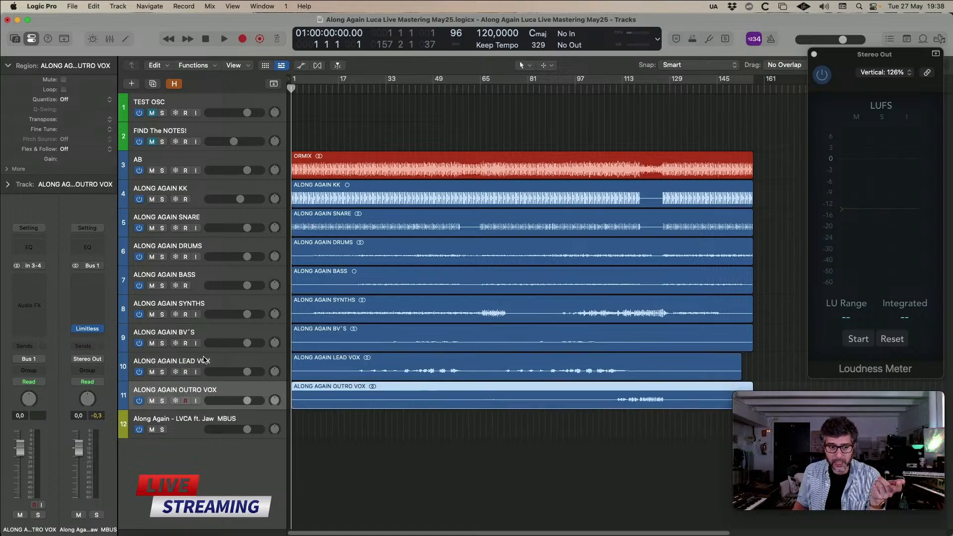
{"action": "left_click", "coordinate": [205, 365]}
{"action": "left_click", "coordinate": [430, 482]}
{"action": "left_click", "coordinate": [471, 365]}
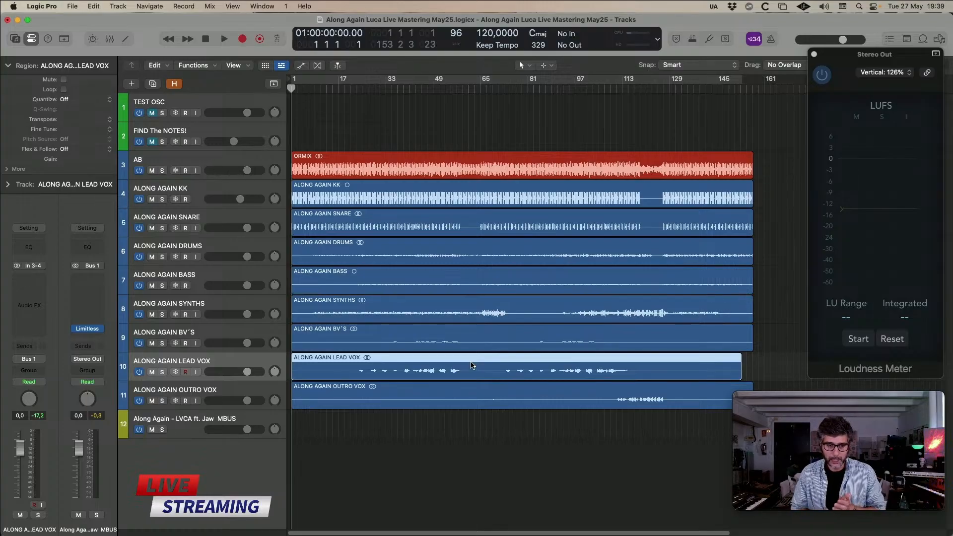
- Select the MBUS track, set the cycle range to the length of the ORMIX region, and start playback
{"action": "left_click", "coordinate": [225, 426]}
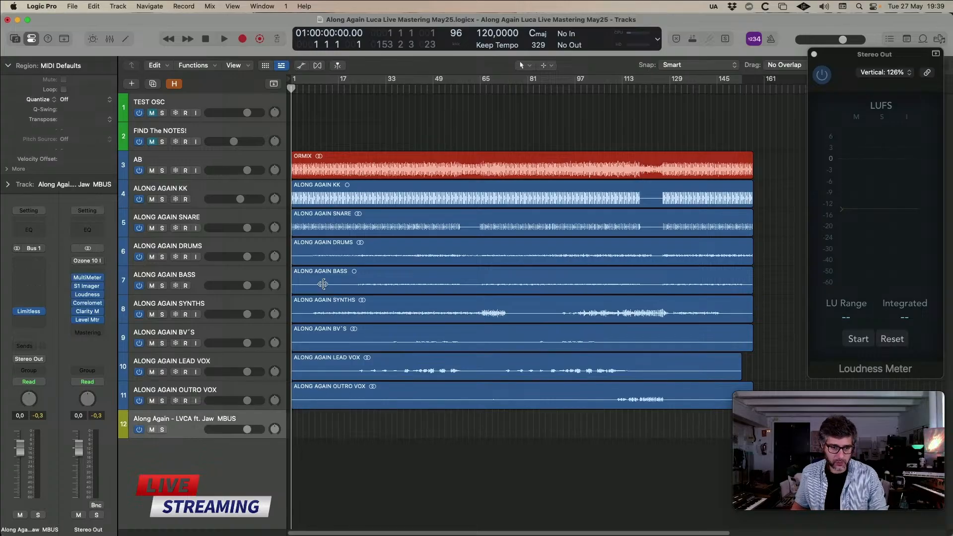
{"action": "left_click", "coordinate": [392, 159]}
{"action": "key", "text": "u"}
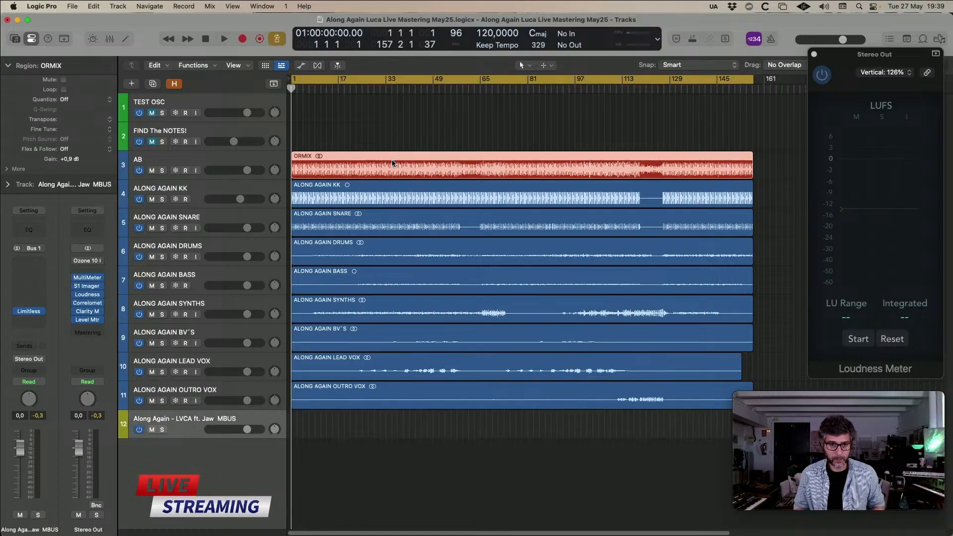
{"action": "key", "text": "space"}
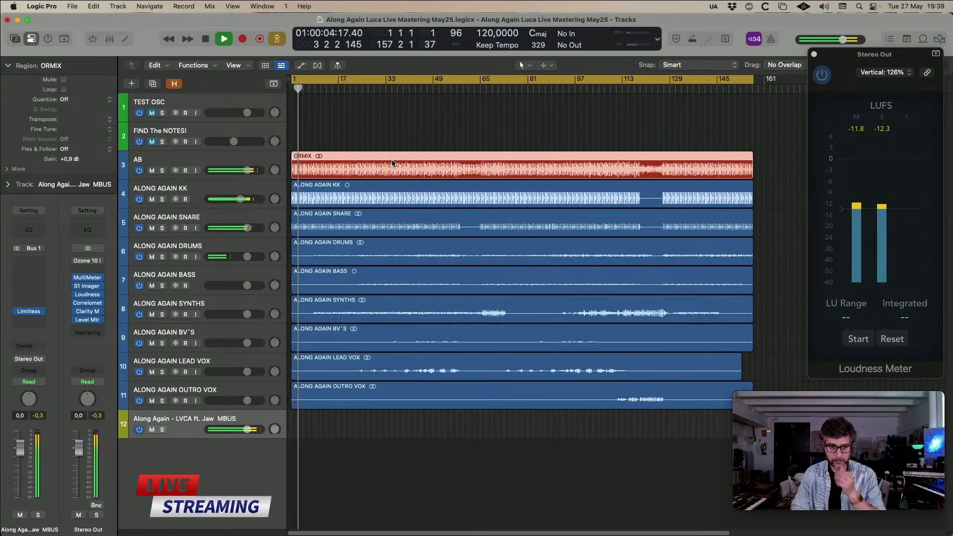
- Check the metering screenset, closing its Level Meter and shifting the Loudness Meter slightly, and return to the main tracks screenset
{"action": "key", "text": "2"}
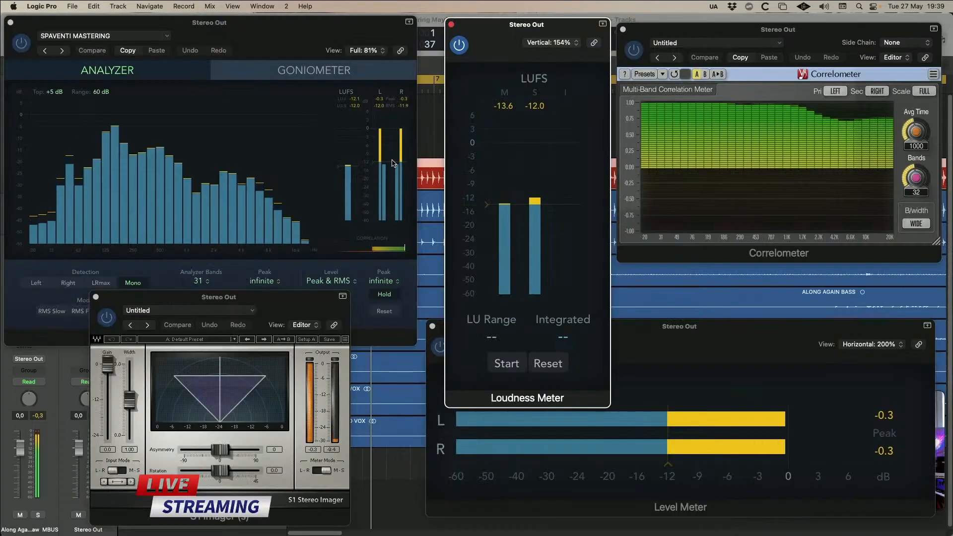
{"action": "left_click_drag", "start_coordinate": [594, 327], "coordinate": [523, 320]}
{"action": "key", "text": "super+w"}
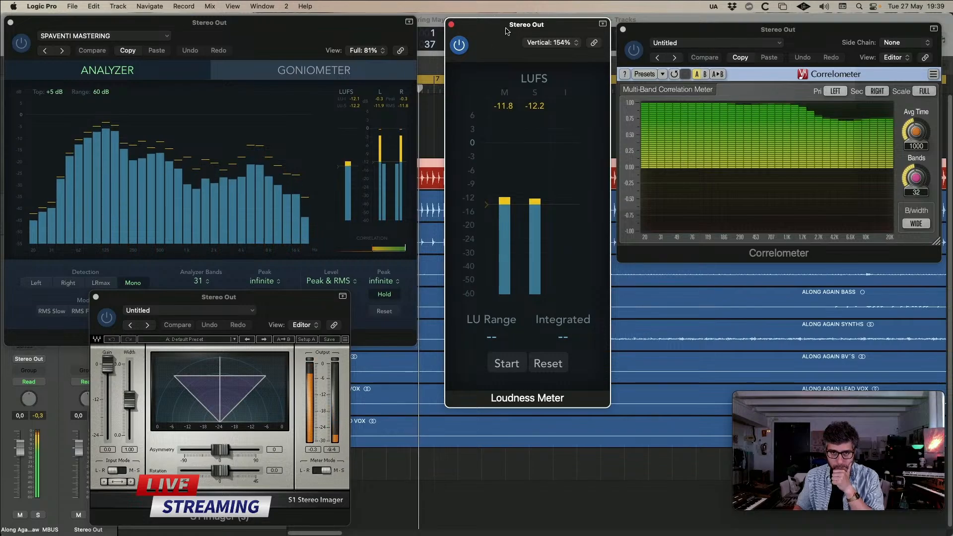
{"action": "left_click_drag", "start_coordinate": [510, 40], "coordinate": [503, 49]}
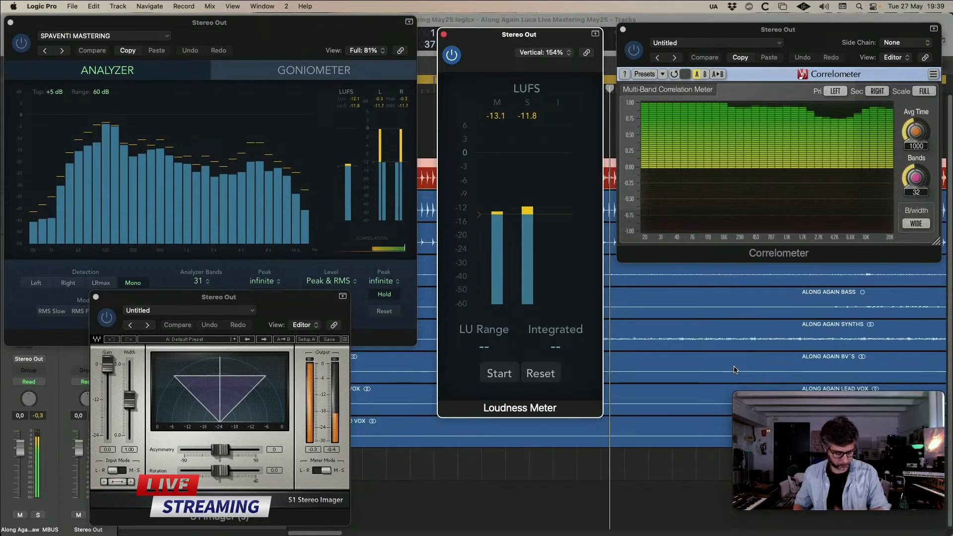
{"action": "key", "text": "1"}
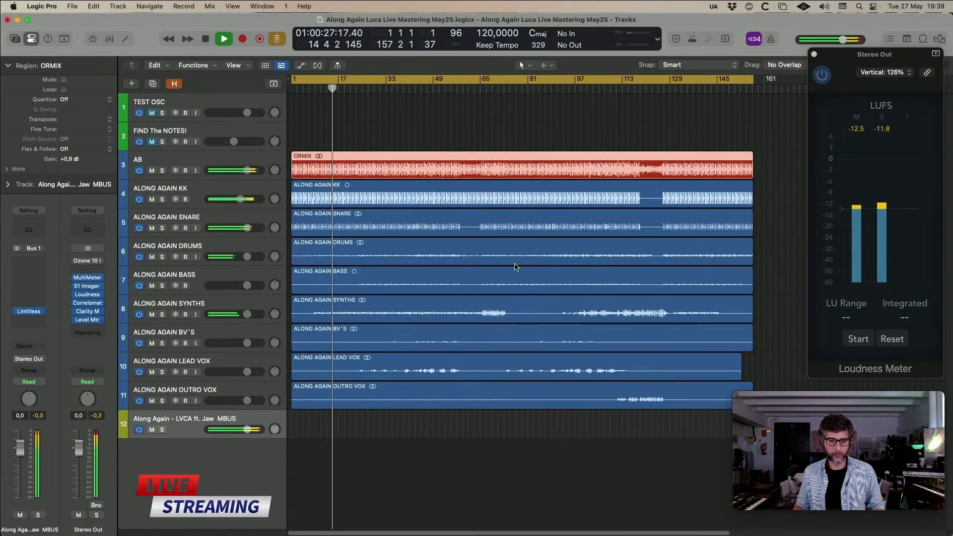
- Look at the ORMIX waveform in the audio editor, close the editor, and check the region's gain before deselecting it
{"action": "double_click", "coordinate": [470, 170]}
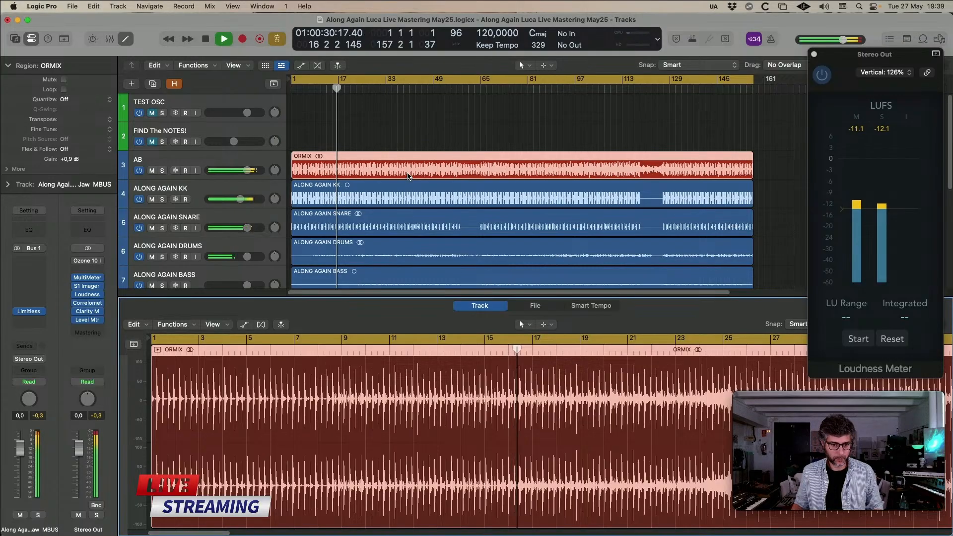
{"action": "left_click", "coordinate": [425, 114]}
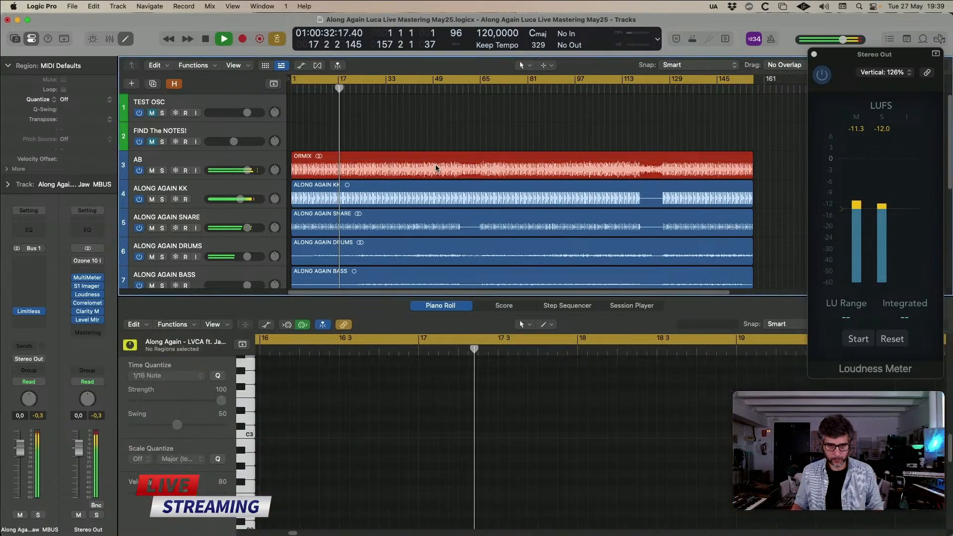
{"action": "key", "text": "e"}
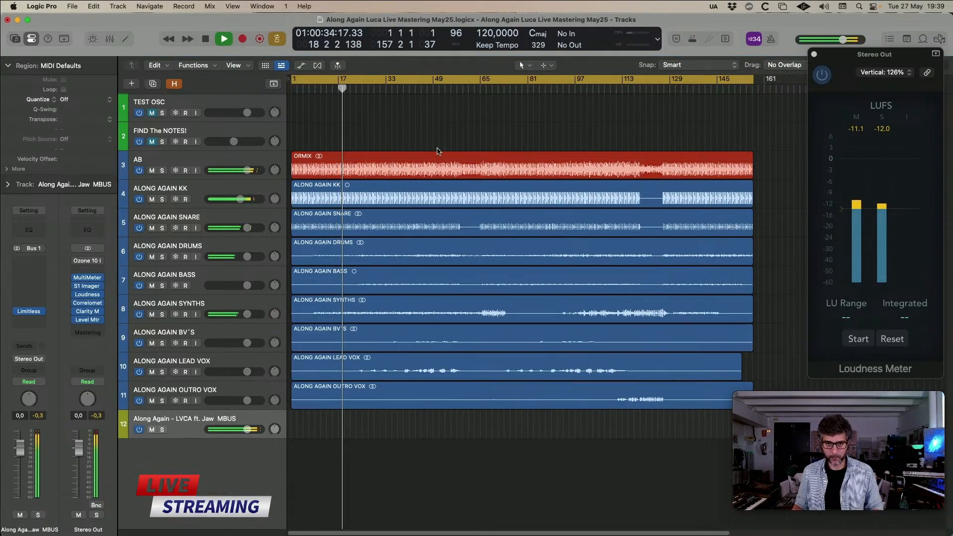
{"action": "left_click", "coordinate": [434, 168]}
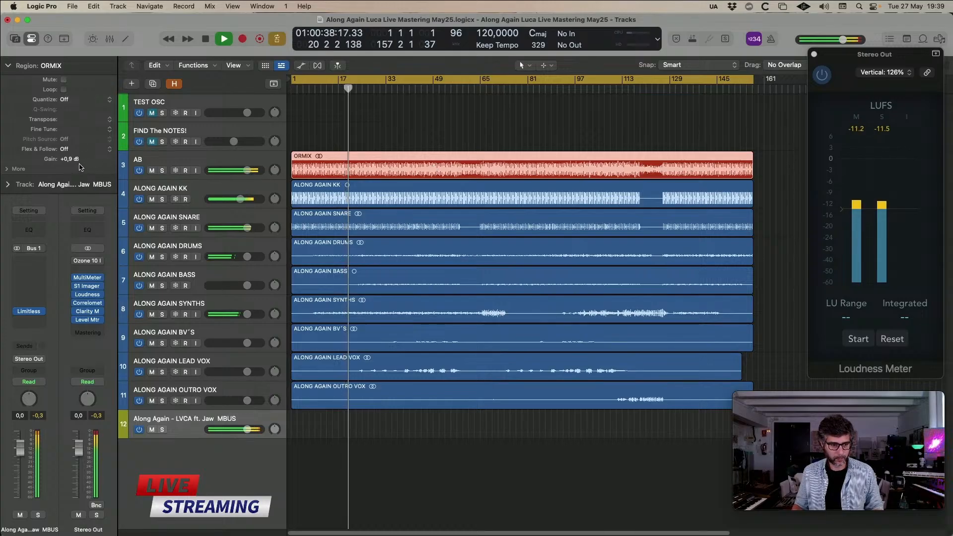
{"action": "left_click", "coordinate": [390, 133]}
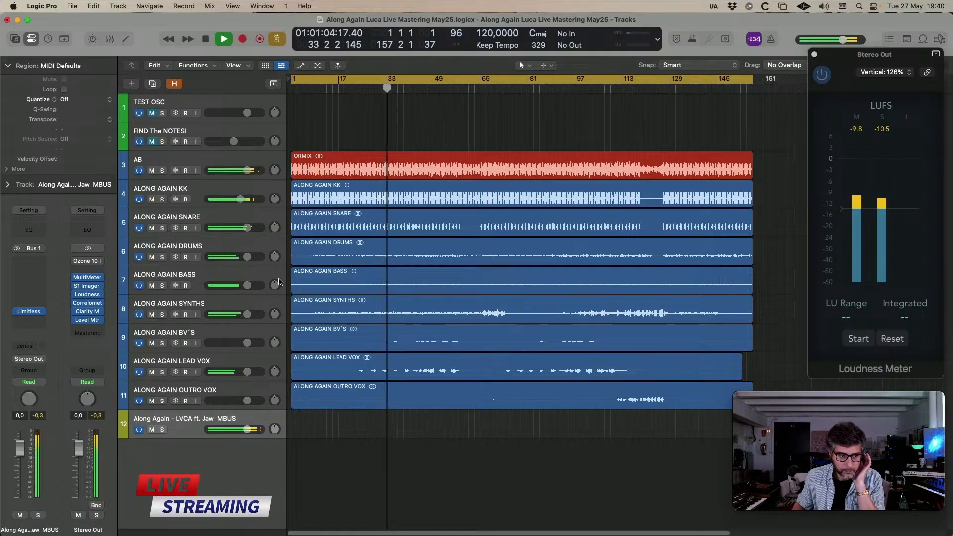
- Remove the Limitless plug-in from the MBUS track
{"action": "left_click", "coordinate": [44, 319]}
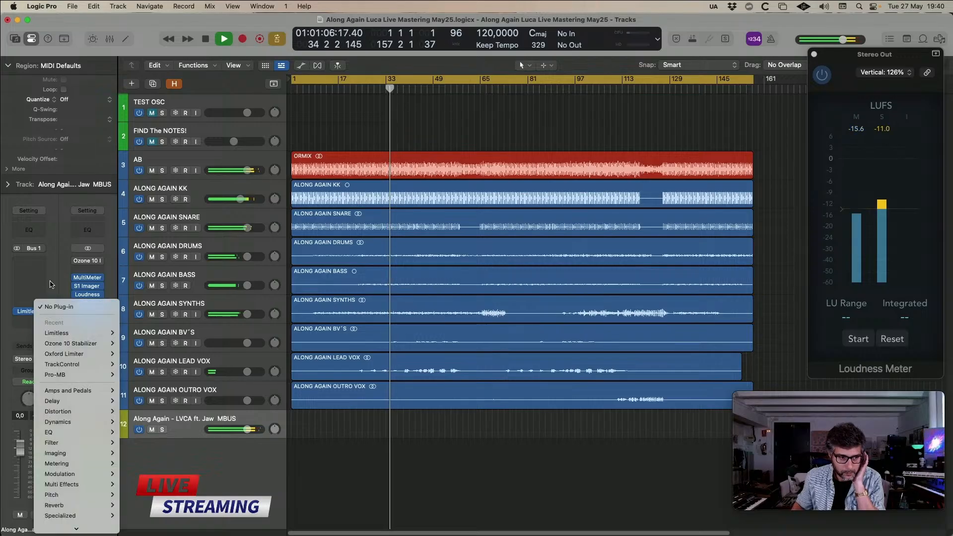
{"action": "left_click", "coordinate": [50, 288]}
{"action": "left_click", "coordinate": [44, 312]}
{"action": "left_click", "coordinate": [55, 291]}
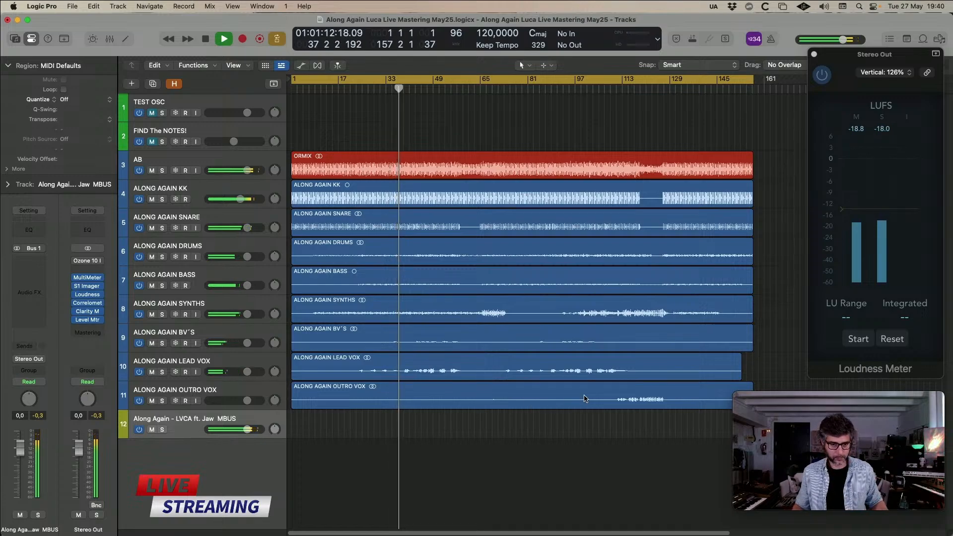
- Insert TDR Nova GE followed by Pro-Q 3 as the first two plug-ins on the MBUS track and close their windows
{"action": "key", "text": "super+z"}
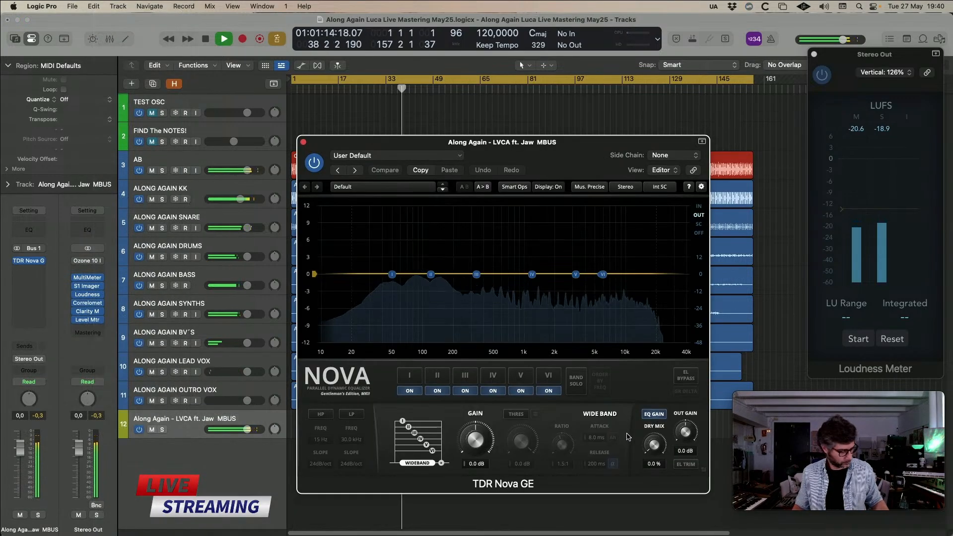
{"action": "left_click", "coordinate": [29, 269]}
{"action": "left_click", "coordinate": [276, 179]}
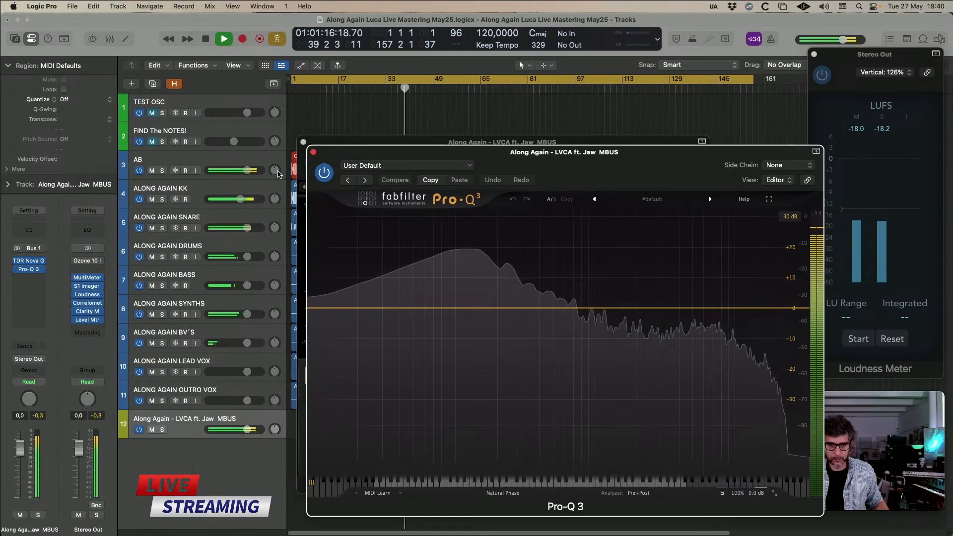
{"action": "left_click", "coordinate": [313, 153]}
{"action": "left_click", "coordinate": [304, 143]}
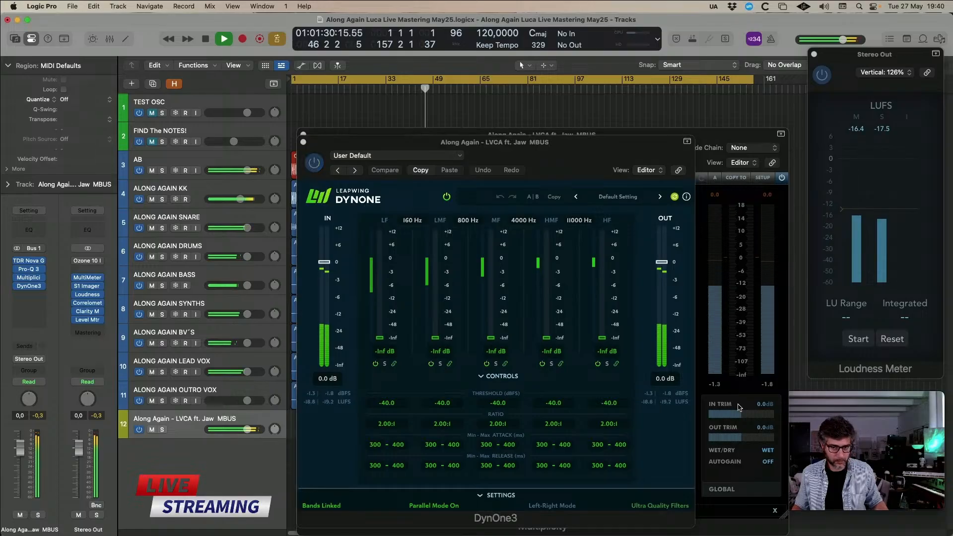
- Add Multiplicity, DynOne3 and Limitless after Pro-Q 3 on the MBUS track, leaving an empty insert slot before each of them
{"action": "left_click", "coordinate": [303, 133]}
{"action": "left_click", "coordinate": [303, 132]}
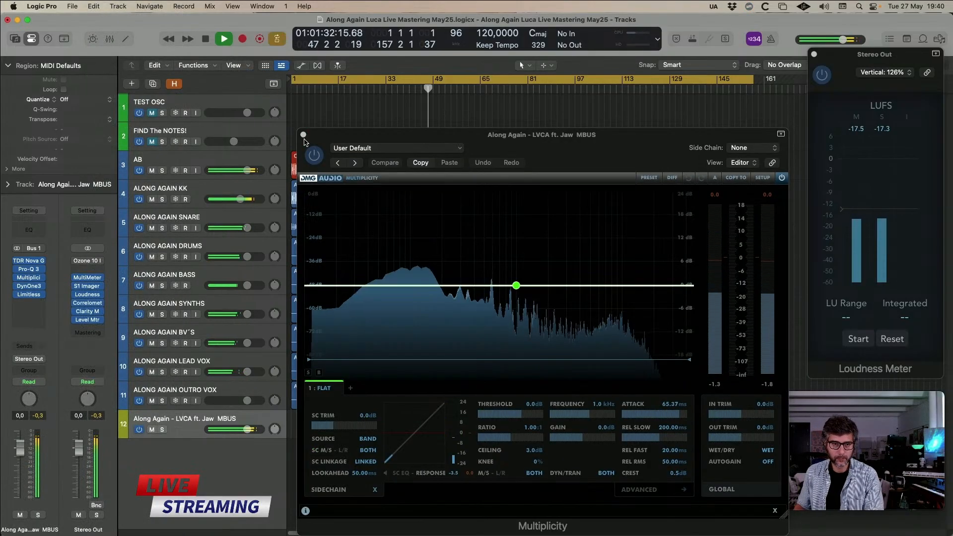
{"action": "left_click", "coordinate": [304, 132]}
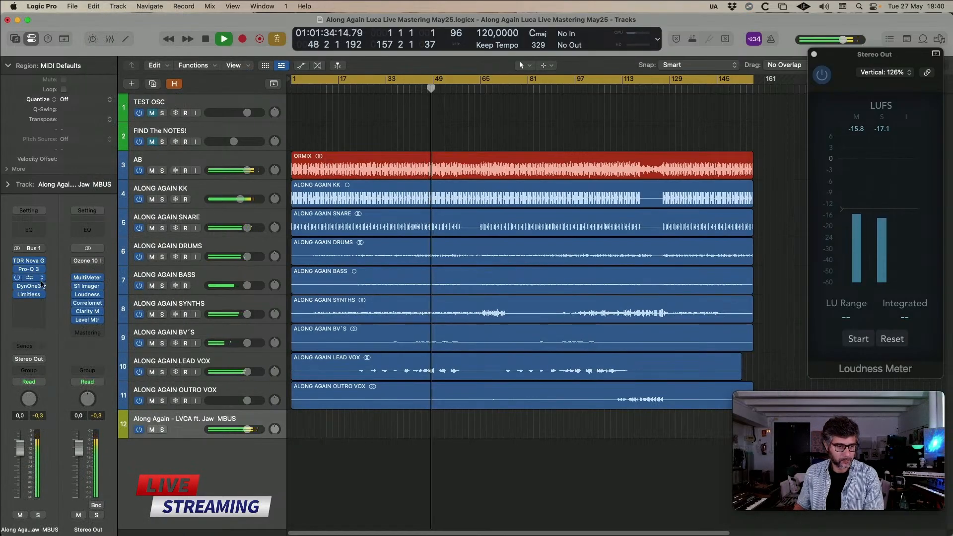
{"action": "left_click_drag", "start_coordinate": [30, 295], "coordinate": [31, 326]}
{"action": "mouse_move", "coordinate": [29, 278]}
{"action": "left_mouse_down"}
{"action": "mouse_move", "coordinate": [29, 302]}
{"action": "mouse_move", "coordinate": [29, 286]}
{"action": "left_mouse_up"}
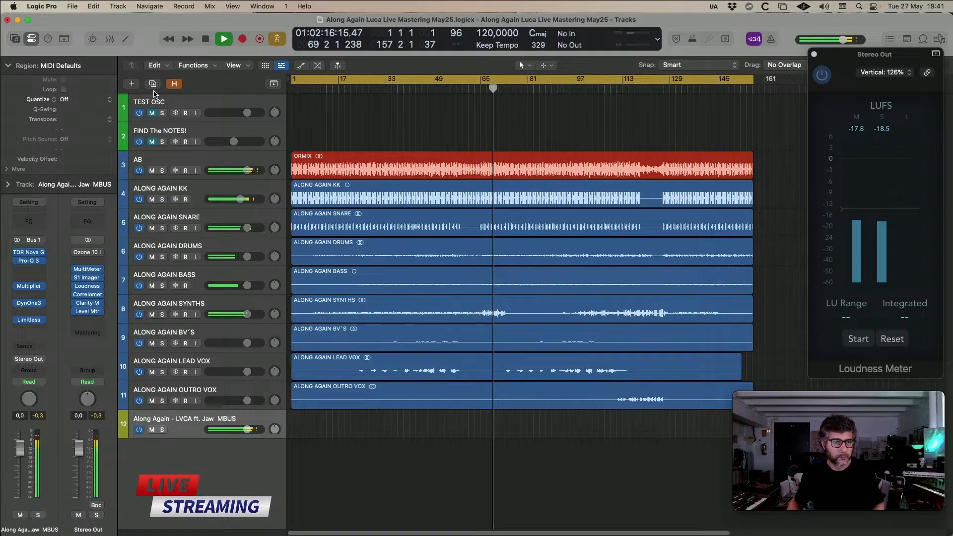
- Show the global tracks, create a marker named HEAT at the playhead, and move its start back to about bar 65
{"action": "left_click", "coordinate": [273, 84]}
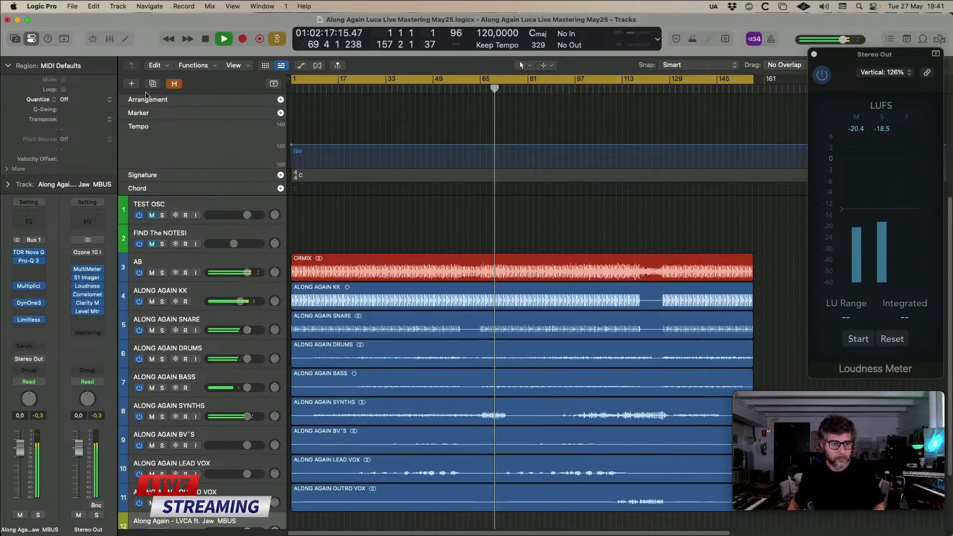
{"action": "left_click", "coordinate": [281, 114]}
{"action": "double_click", "coordinate": [518, 113]}
{"action": "type", "text": "HE"}
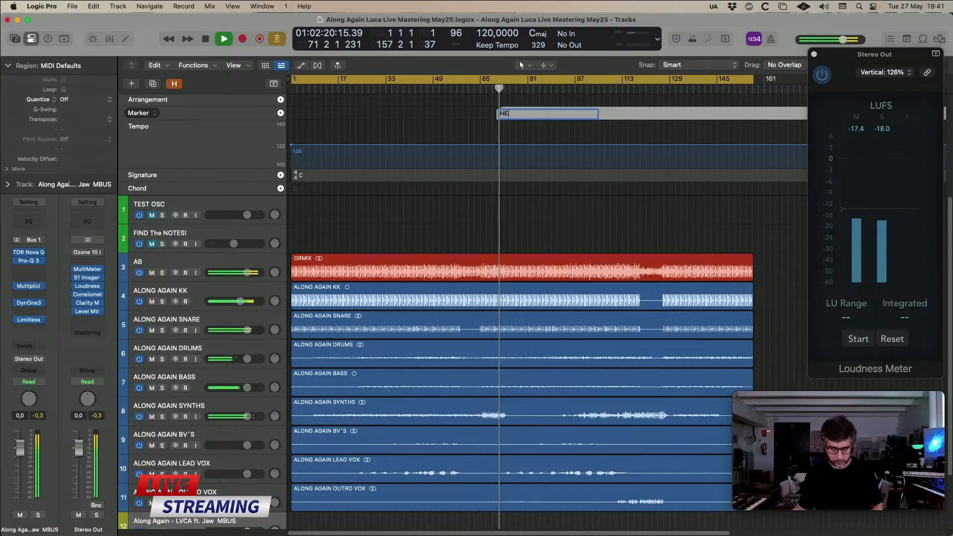
{"action": "type", "text": "AT"}
{"action": "key", "text": "Return"}
{"action": "mouse_move", "coordinate": [527, 121]}
{"action": "left_mouse_down"}
{"action": "mouse_move", "coordinate": [536, 115]}
{"action": "mouse_move", "coordinate": [512, 114]}
{"action": "left_mouse_up"}
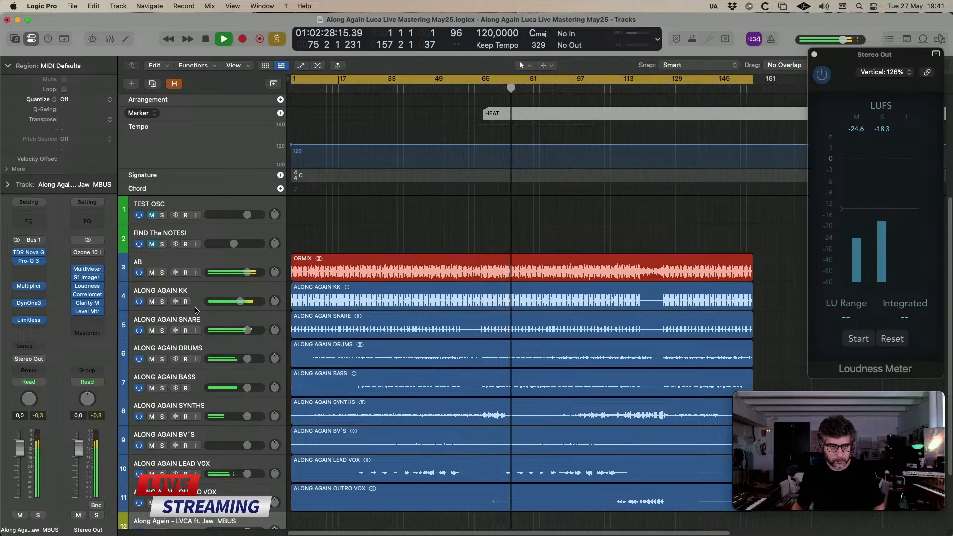
- Insert a BPM Counter on the ALONG AGAIN KK track and measure the song's tempo during playback
{"action": "left_click", "coordinate": [195, 309]}
{"action": "left_click", "coordinate": [29, 272]}
{"action": "mouse_move", "coordinate": [60, 434]}
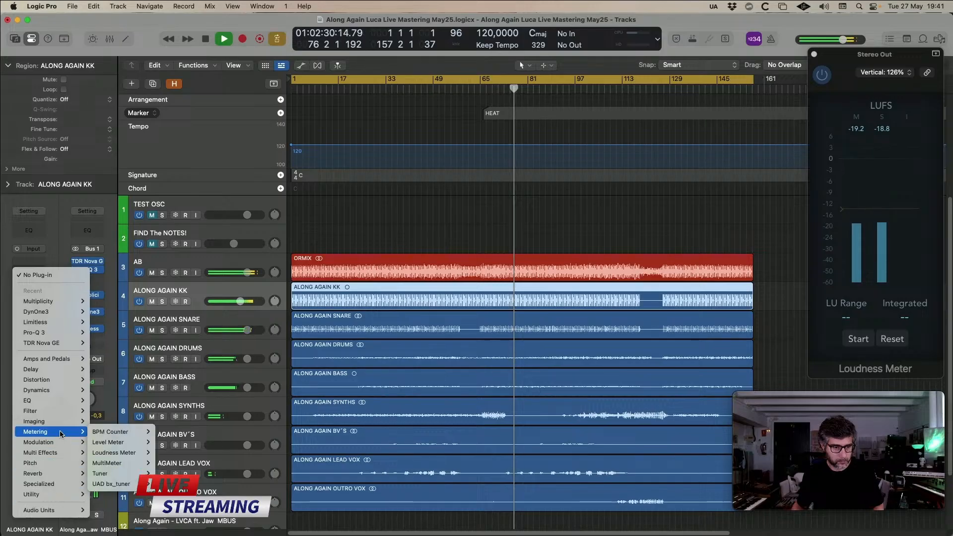
{"action": "mouse_move", "coordinate": [110, 432]}
{"action": "left_click", "coordinate": [164, 432]}
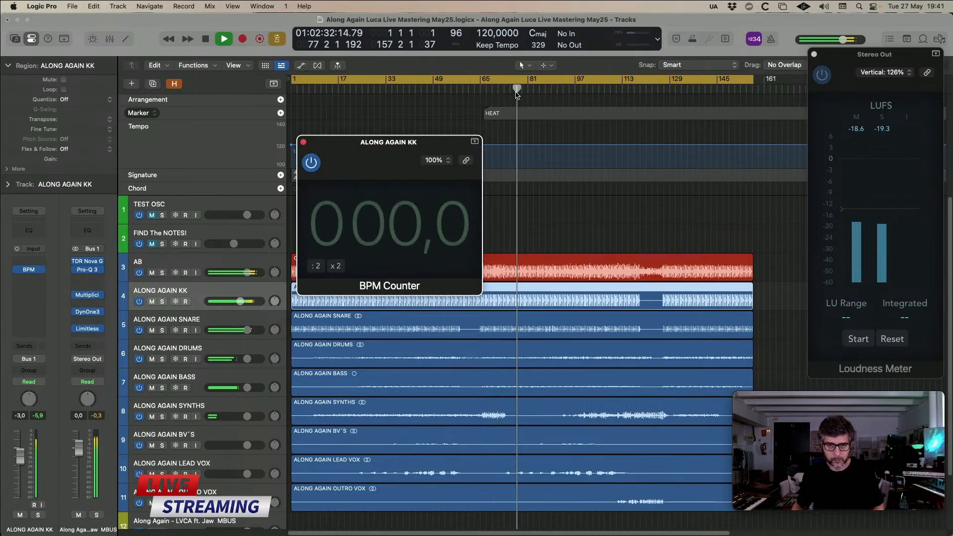
{"action": "left_click_drag", "start_coordinate": [441, 144], "coordinate": [480, 161]}
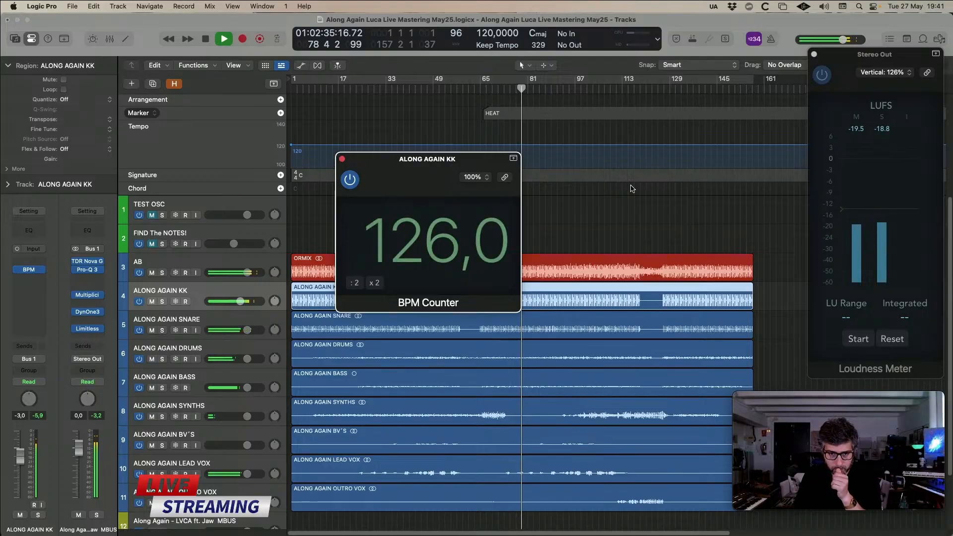
- Set the project tempo to 126 BPM
{"action": "double_click", "coordinate": [482, 32]}
{"action": "type", "text": "126"}
{"action": "key", "text": "Return"}
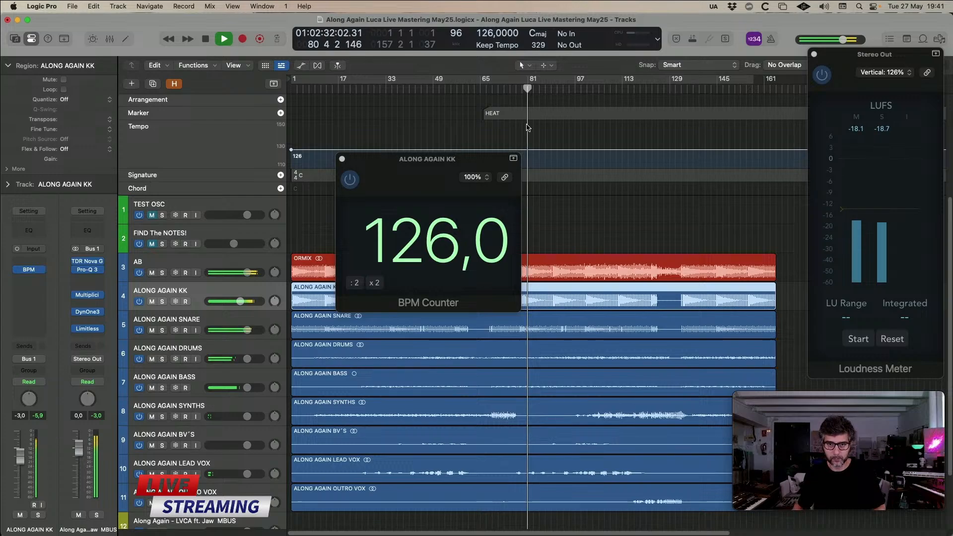
- Close and remove the BPM Counter from the ALONG AGAIN KK track, and hide the global tracks
{"action": "left_click", "coordinate": [430, 160]}
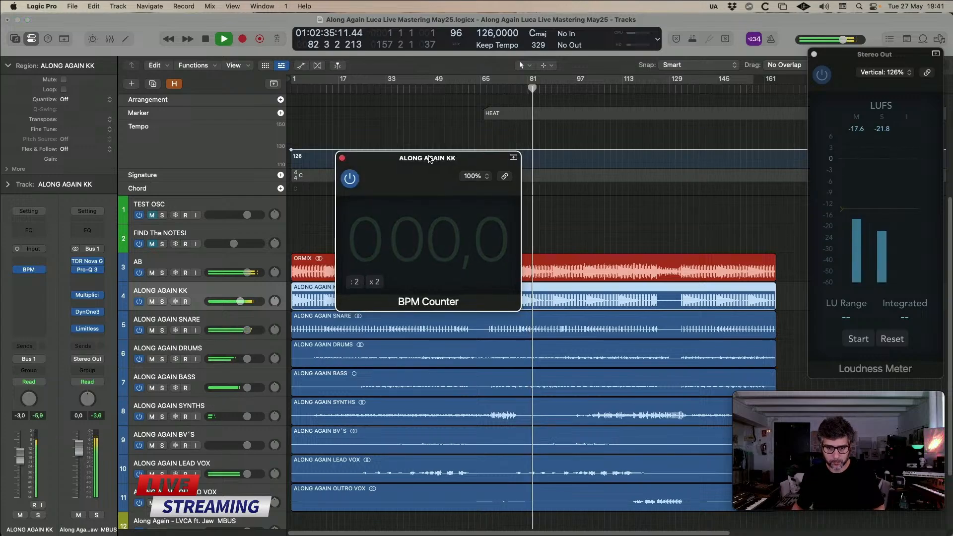
{"action": "left_click", "coordinate": [343, 159]}
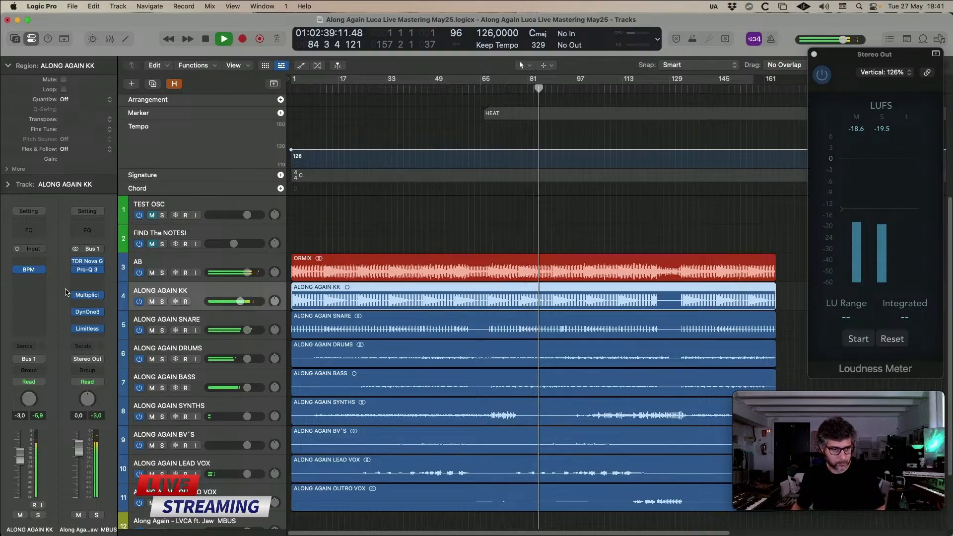
{"action": "left_click", "coordinate": [43, 270]}
{"action": "left_click", "coordinate": [55, 271]}
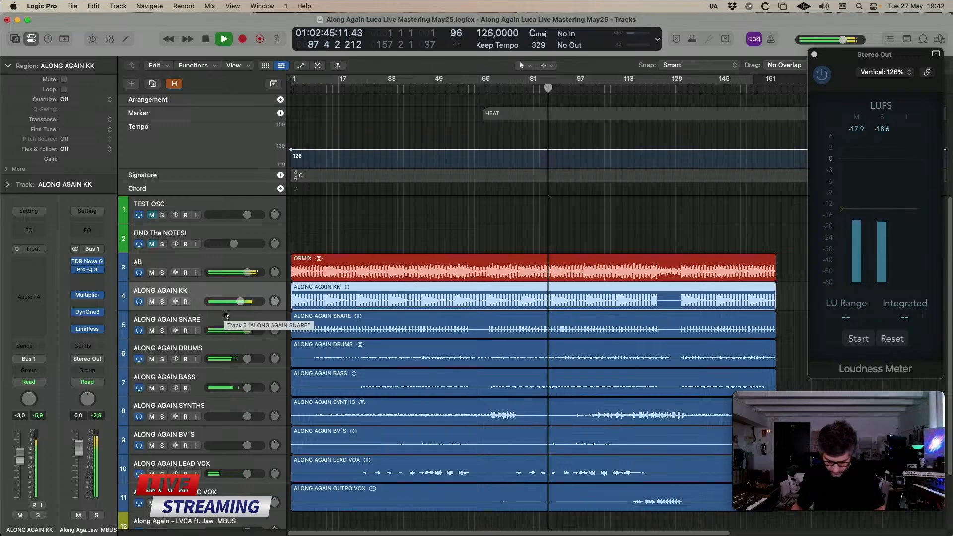
{"action": "scroll", "coordinate": [415, 324], "scroll_direction": "down", "scroll_amount": 3}
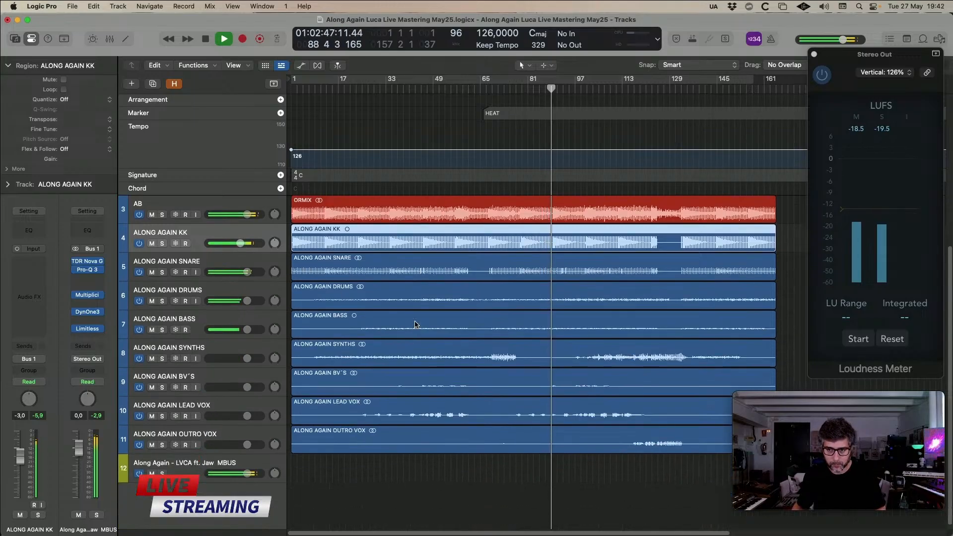
{"action": "left_click", "coordinate": [273, 83]}
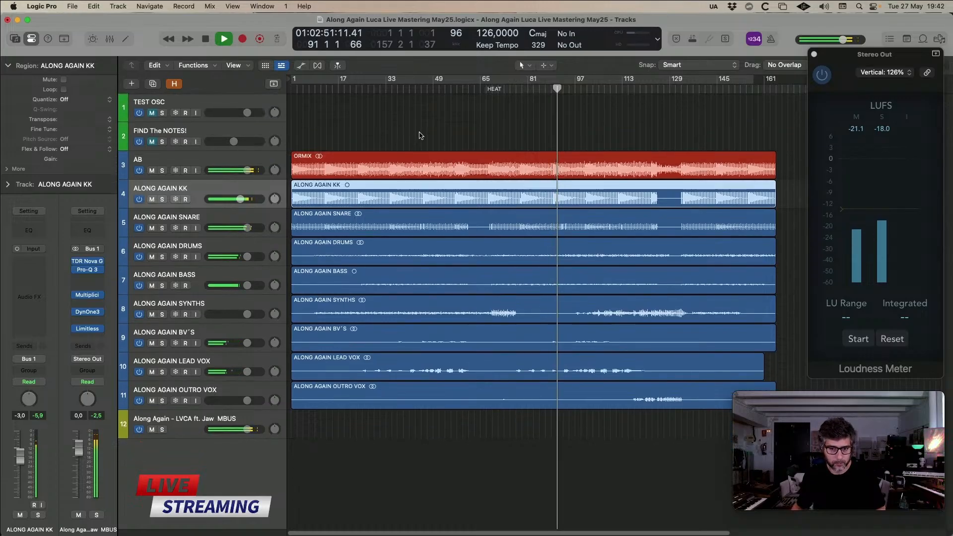
- Check the Limitless plug-in's levels on the MBUS track and close its window
{"action": "left_click", "coordinate": [331, 426]}
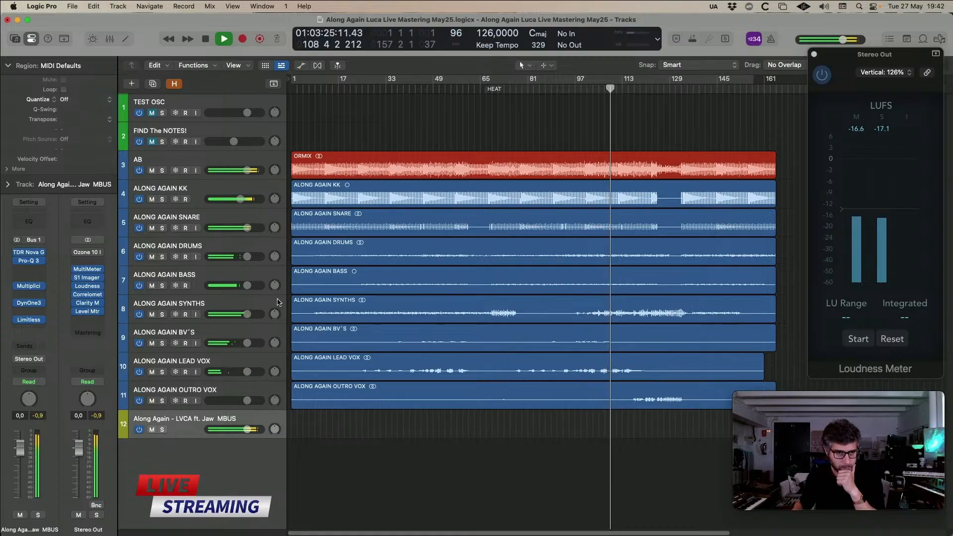
{"action": "left_click", "coordinate": [28, 320]}
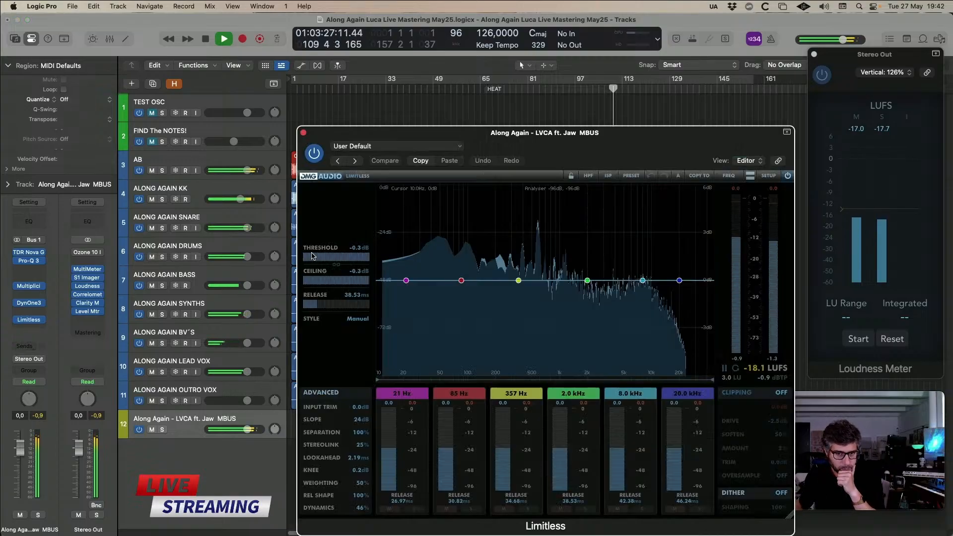
{"action": "left_click", "coordinate": [303, 133]}
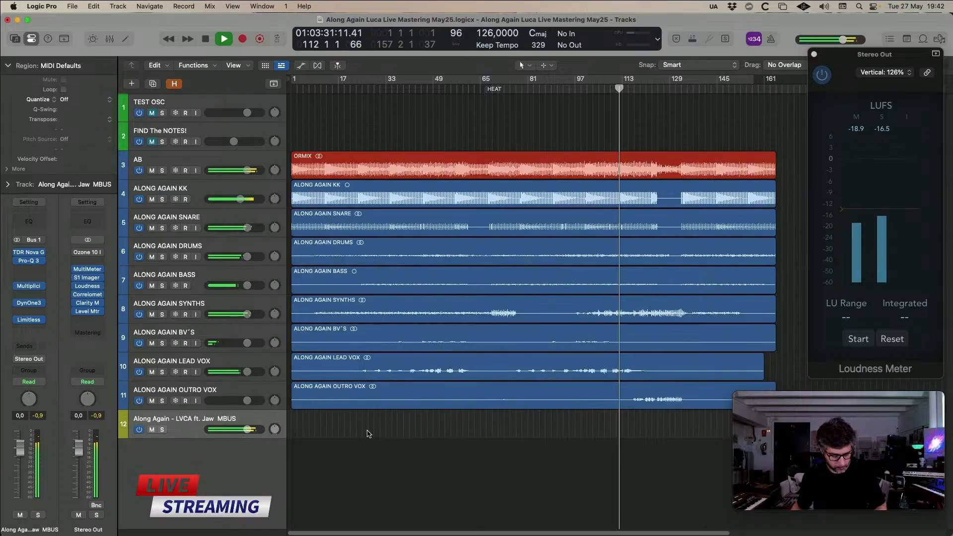
- In the mixer, select the eight stem channels and lower them together, with KK at -6.0 dB and the others at -3.0 dB
{"action": "key", "text": "super+2"}
{"action": "left_click_drag", "start_coordinate": [173, 431], "coordinate": [400, 429]}
{"action": "left_click_drag", "start_coordinate": [366, 352], "coordinate": [366, 362]}
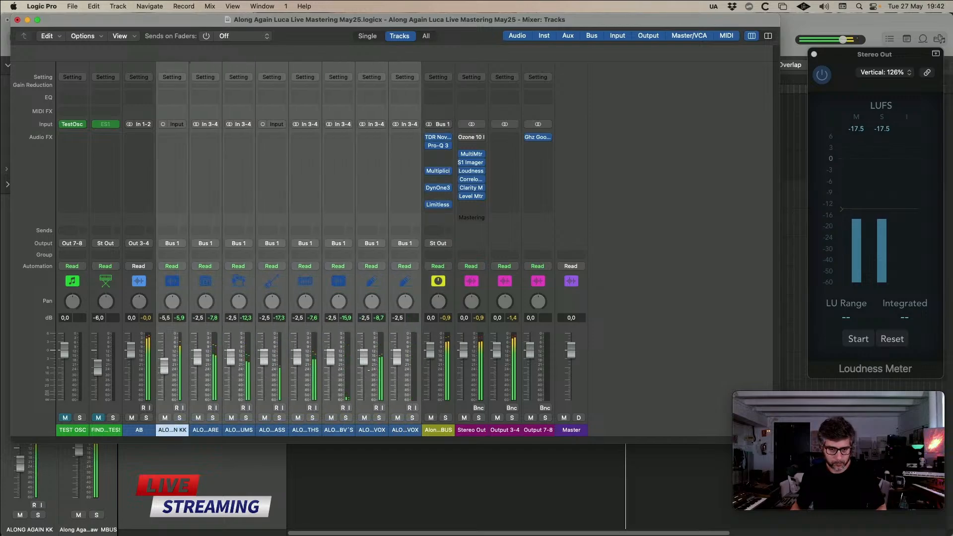
{"action": "key", "text": "super+2"}
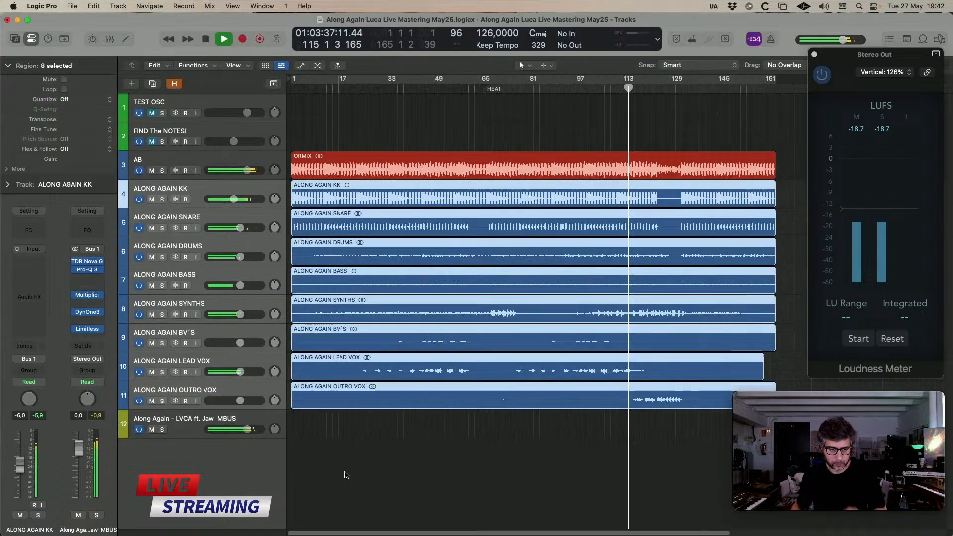
{"action": "left_click", "coordinate": [200, 434]}
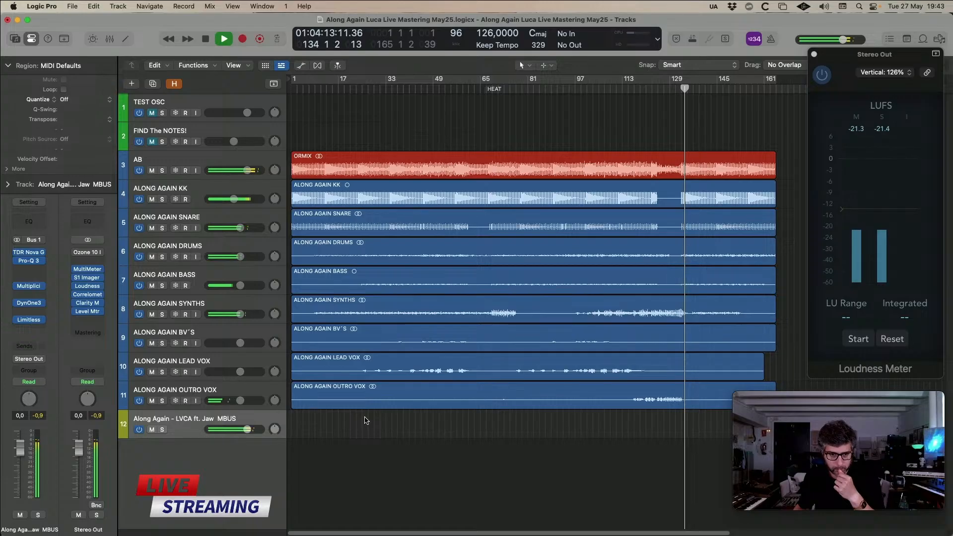
{"action": "key", "text": "x"}
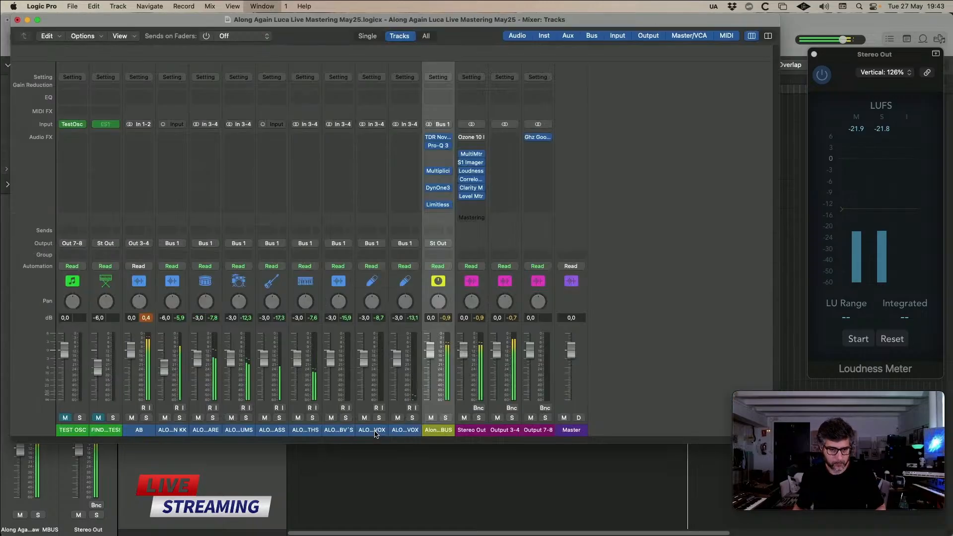
{"action": "key", "text": "x"}
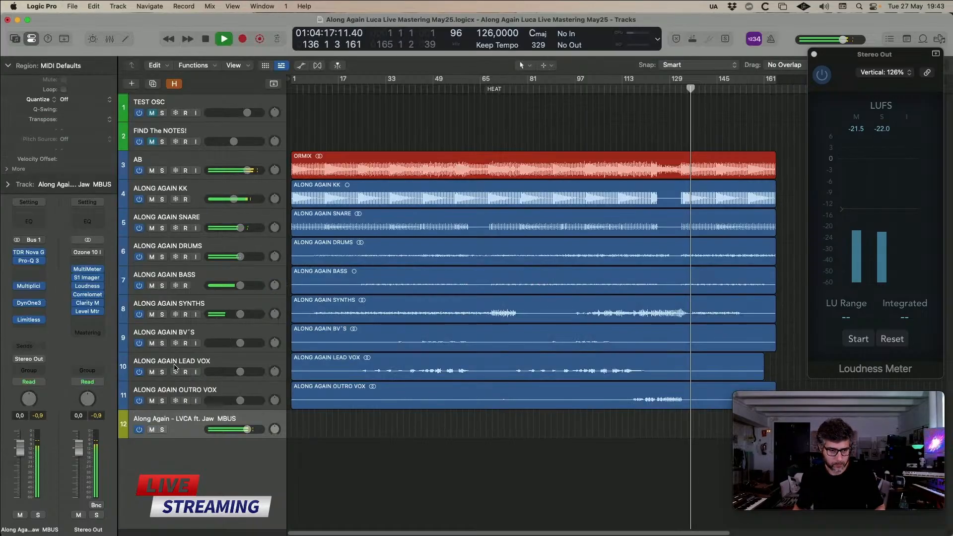
- Move the lead vocal track above the backing vocals and rename the three vocal tracks LEAD VO, BACKINGS and OUTRO
{"action": "left_click_drag", "start_coordinate": [189, 362], "coordinate": [201, 334]}
{"action": "double_click", "coordinate": [201, 334]}
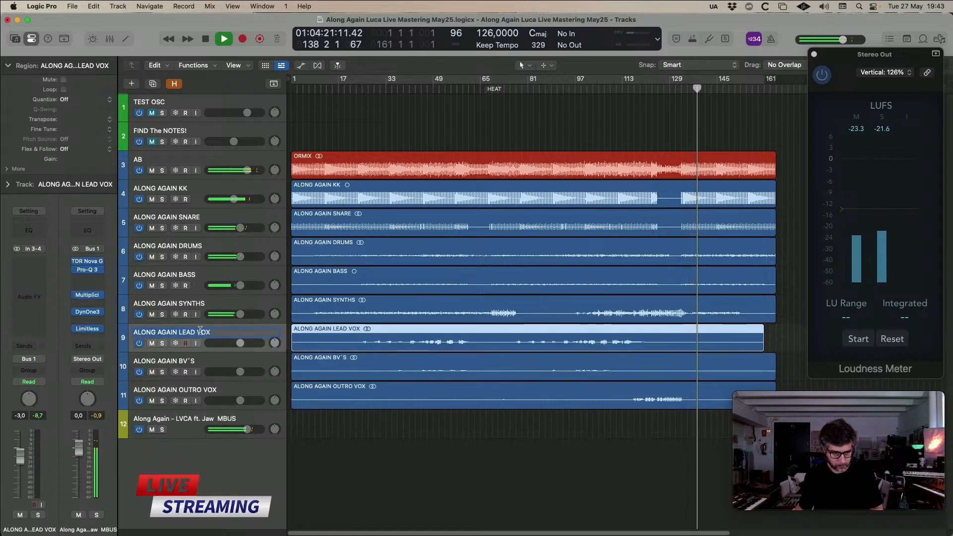
{"action": "type", "text": "LEAD"}
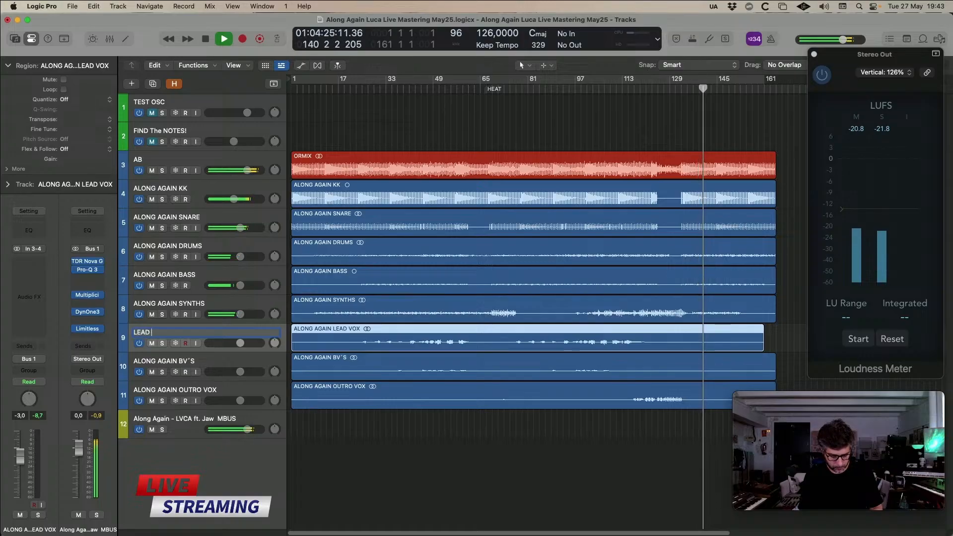
{"action": "type", "text": " VO"}
{"action": "key", "text": "Tab"}
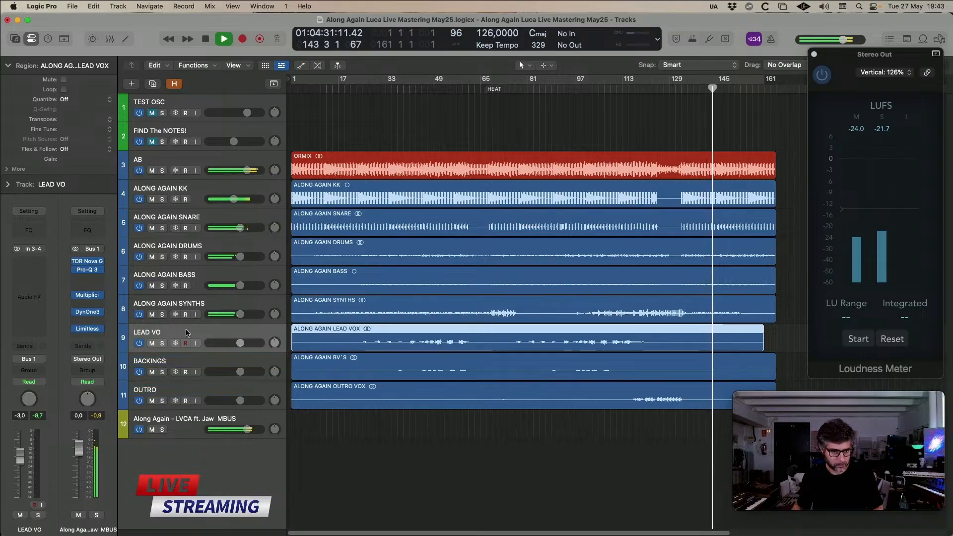
- Color the LEAD VO, BACKINGS and OUTRO tracks purple
{"action": "left_click", "coordinate": [185, 393], "text": "shift"}
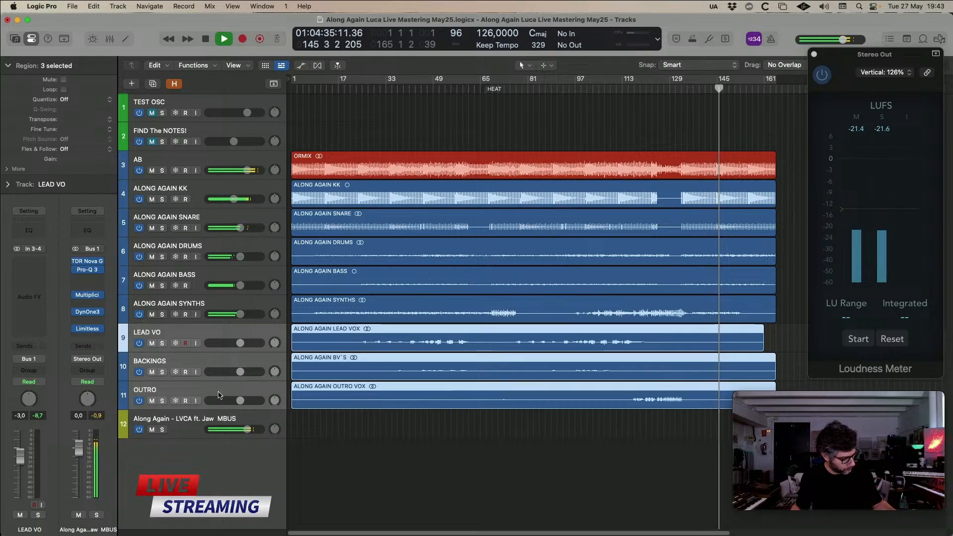
{"action": "left_click", "coordinate": [118, 6]}
{"action": "left_click", "coordinate": [132, 279]}
{"action": "key", "text": "alt+c"}
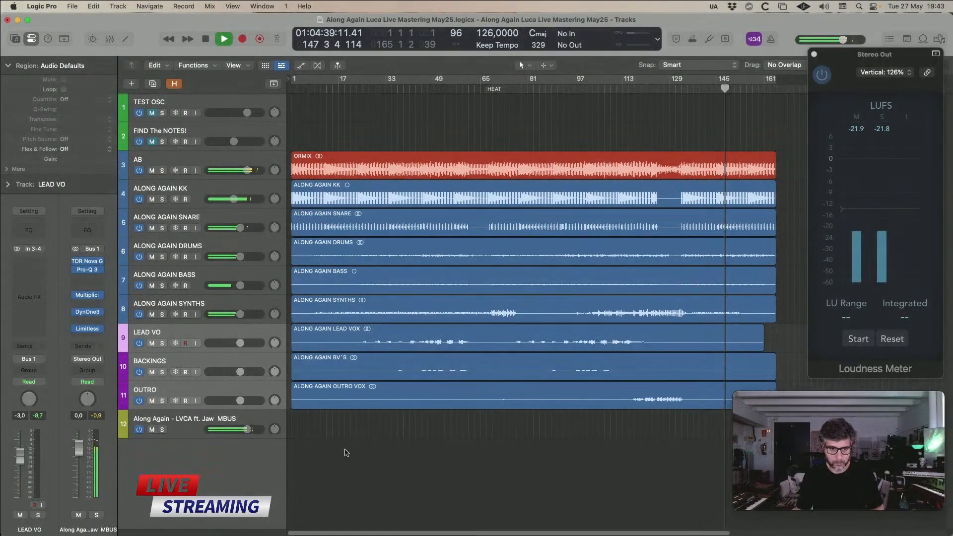
- With the three vocal channels selected in the mixer, insert TDR Nova GE on LEAD VO, and close its window and the mixer
{"action": "key", "text": "x"}
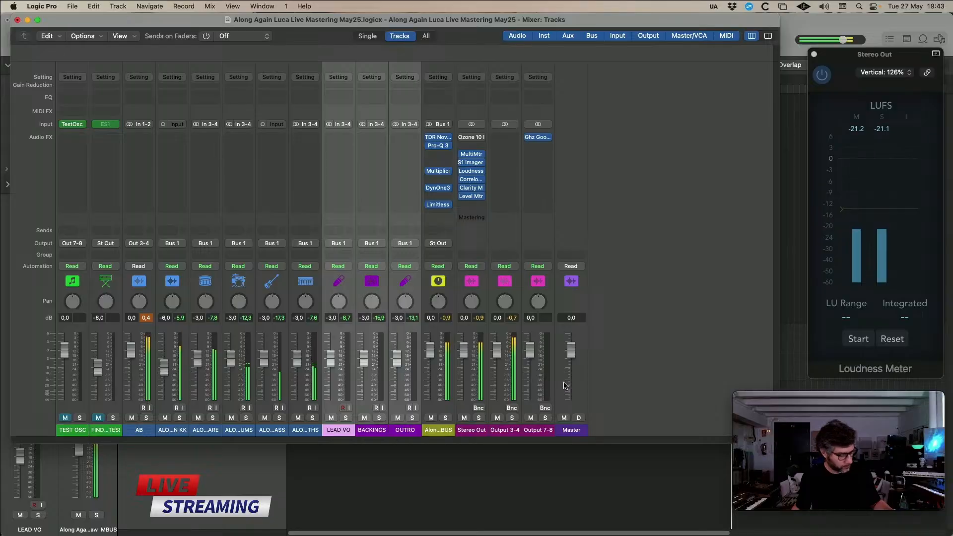
{"action": "key", "text": "v"}
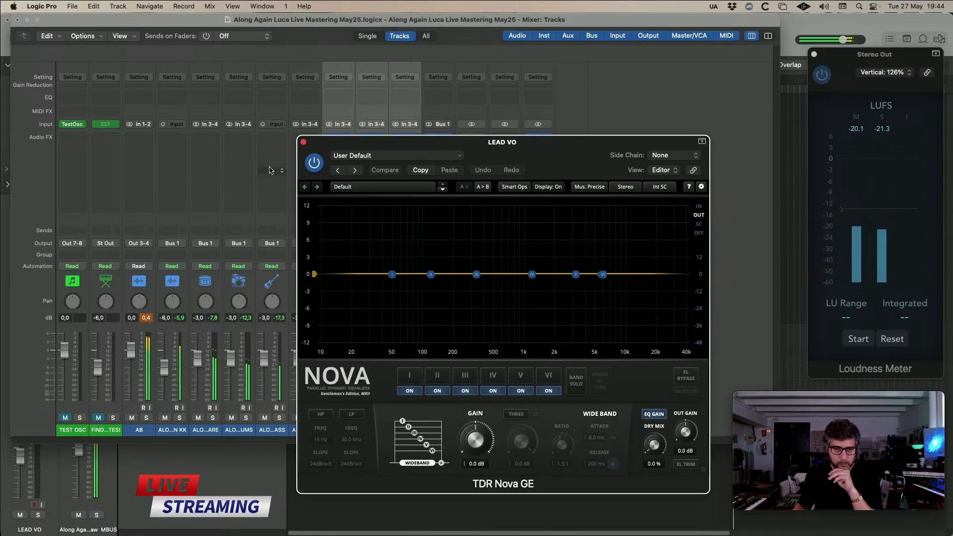
{"action": "left_click", "coordinate": [303, 142]}
{"action": "key", "text": "x"}
{"action": "left_click", "coordinate": [332, 412]}
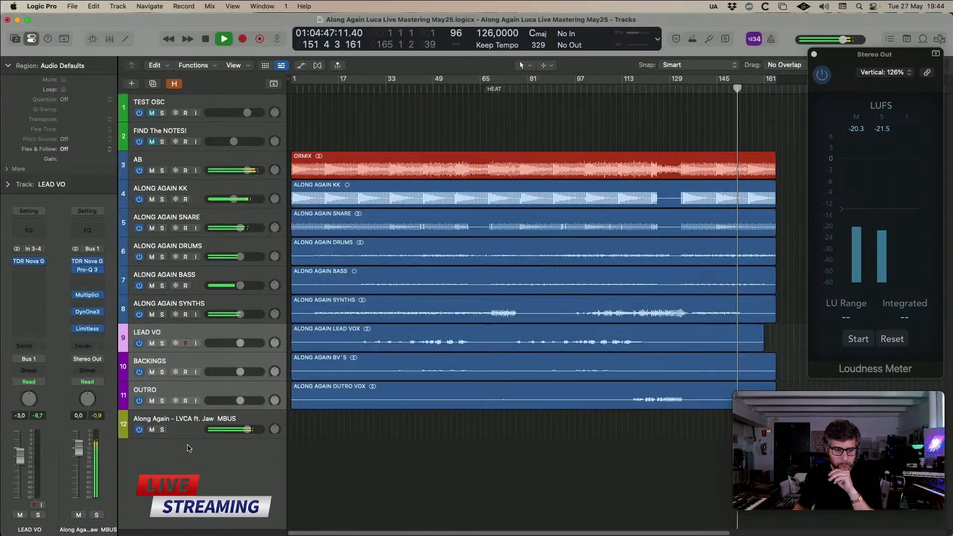
- Stop playback and return the playhead to the start of the project
{"action": "key", "text": "Right"}
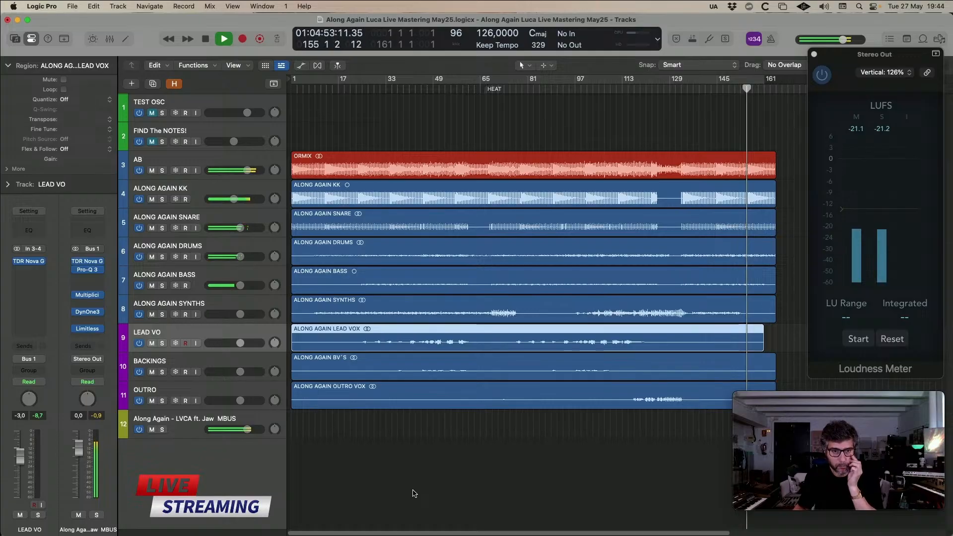
{"action": "left_click", "coordinate": [191, 423]}
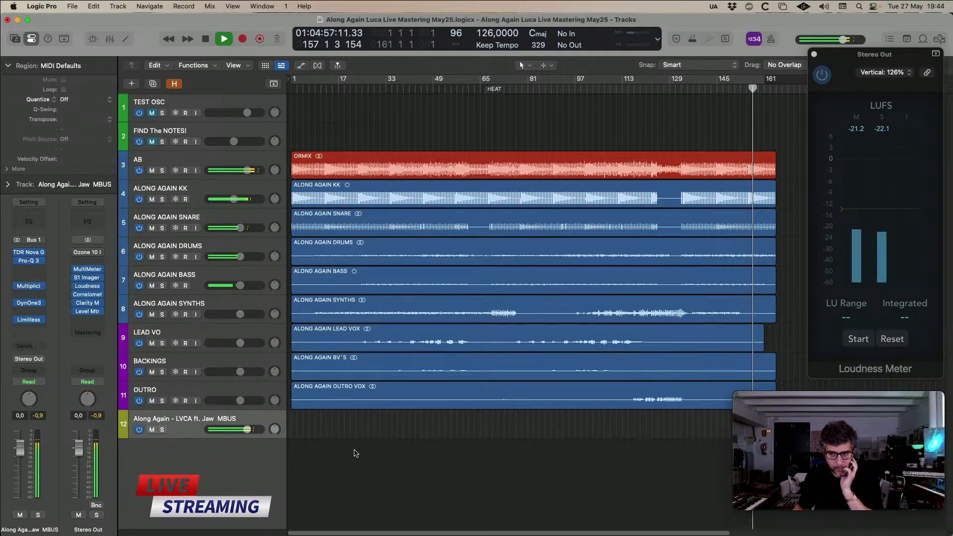
{"action": "left_click", "coordinate": [207, 243]}
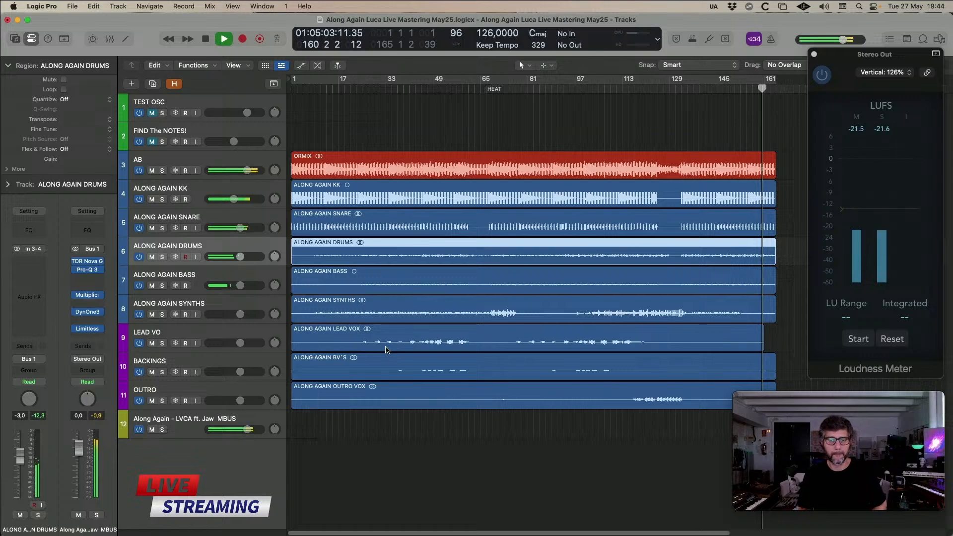
{"action": "key", "text": "space"}
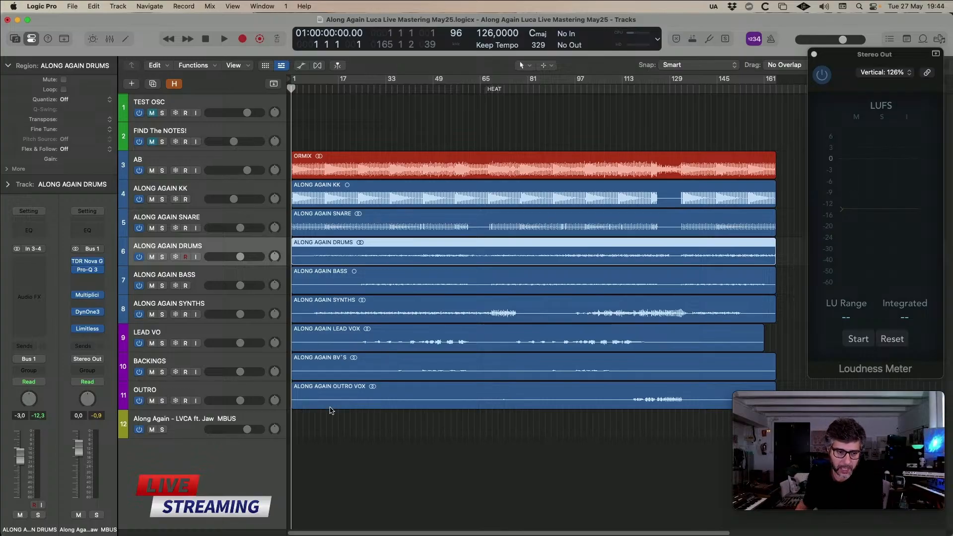
{"action": "left_click", "coordinate": [178, 423]}
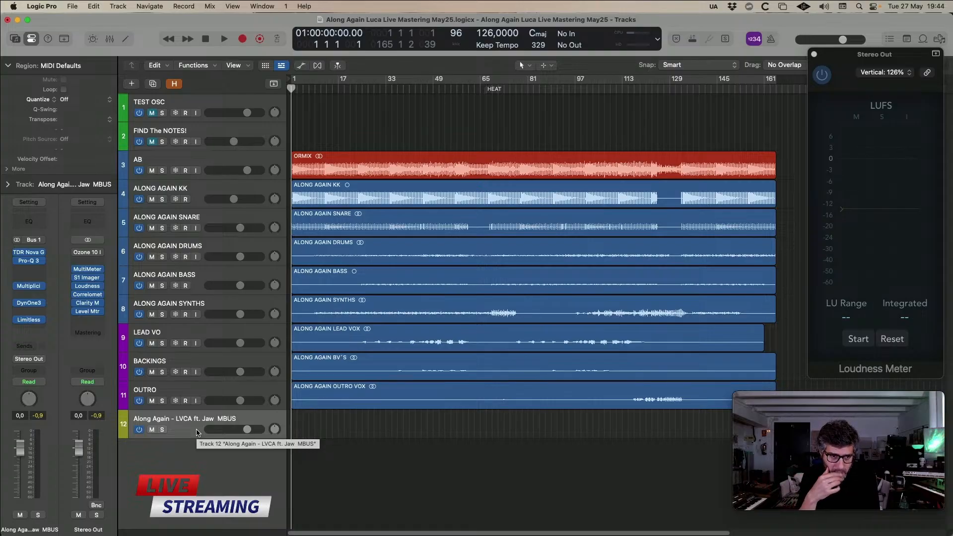
{"action": "left_click", "coordinate": [198, 191]}
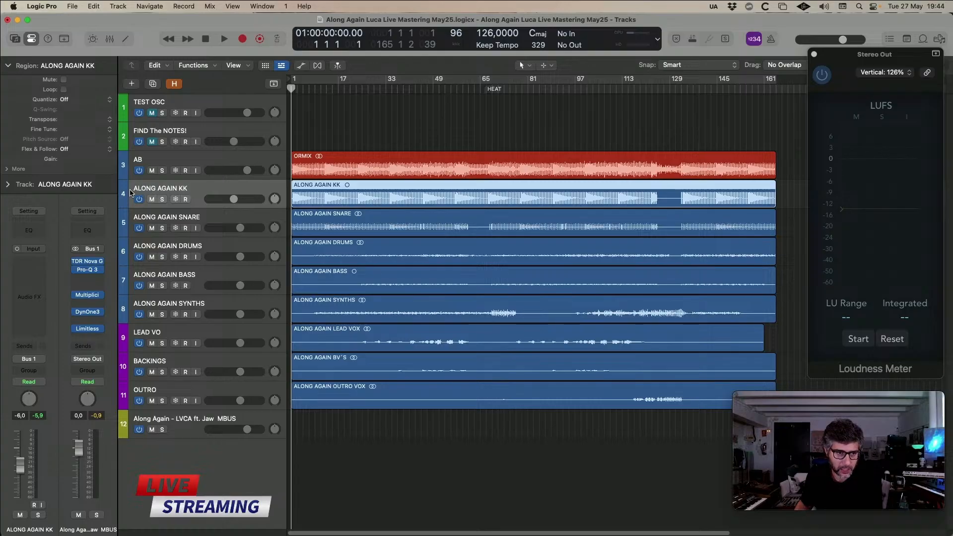
{"action": "left_click", "coordinate": [172, 385]}
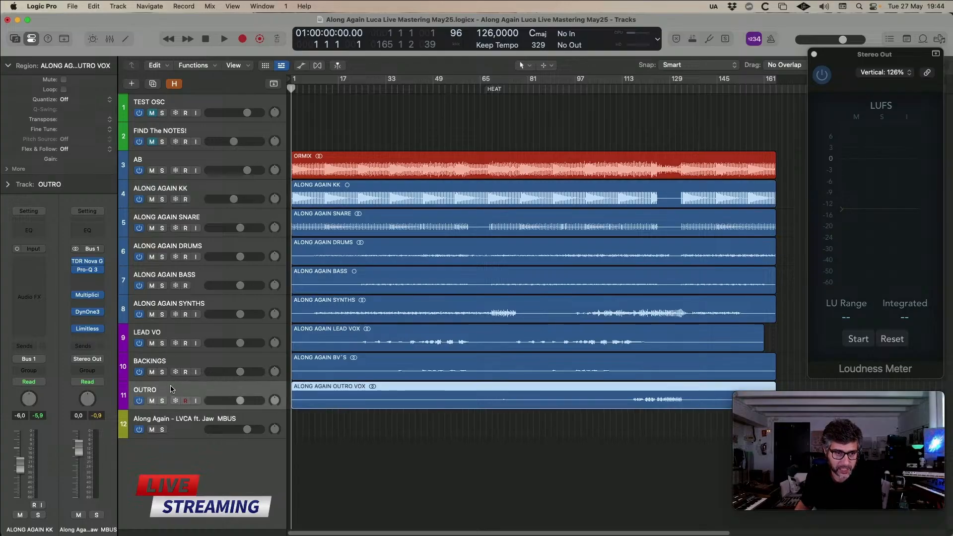
{"action": "left_click", "coordinate": [183, 191]}
{"action": "left_click", "coordinate": [185, 392], "text": "shift"}
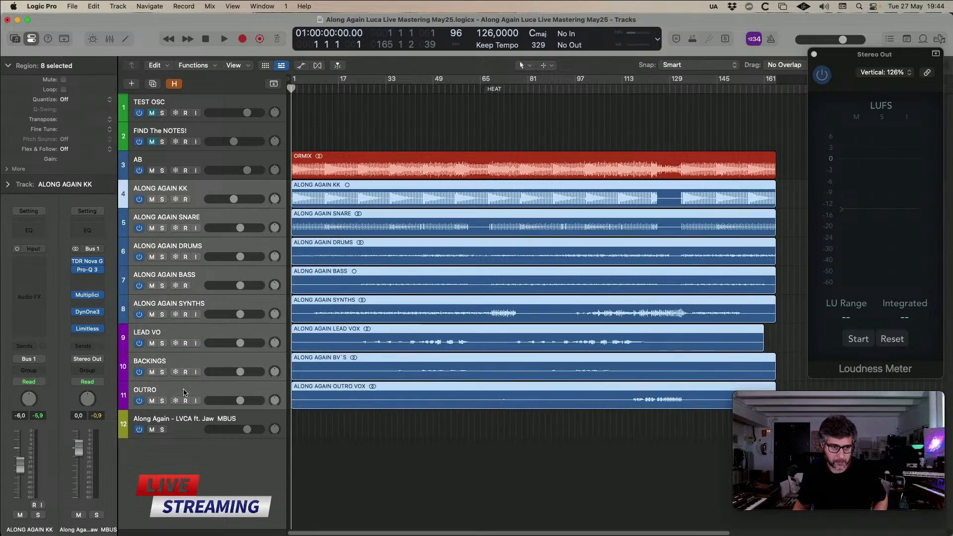
- Color the five instrument stem tracks from ALONG AGAIN KK through ALONG AGAIN SYNTHS yellow
{"action": "left_click", "coordinate": [171, 189]}
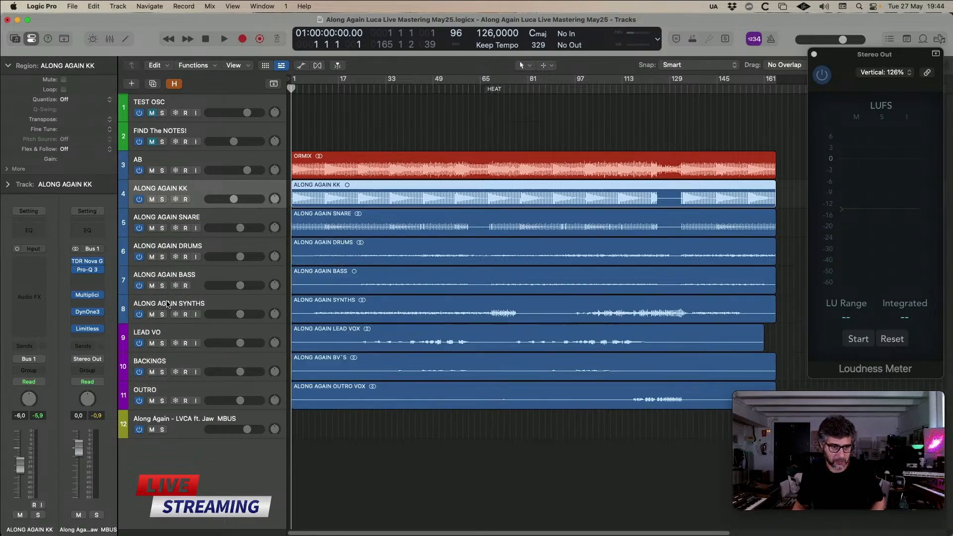
{"action": "left_click", "coordinate": [206, 309], "text": "shift"}
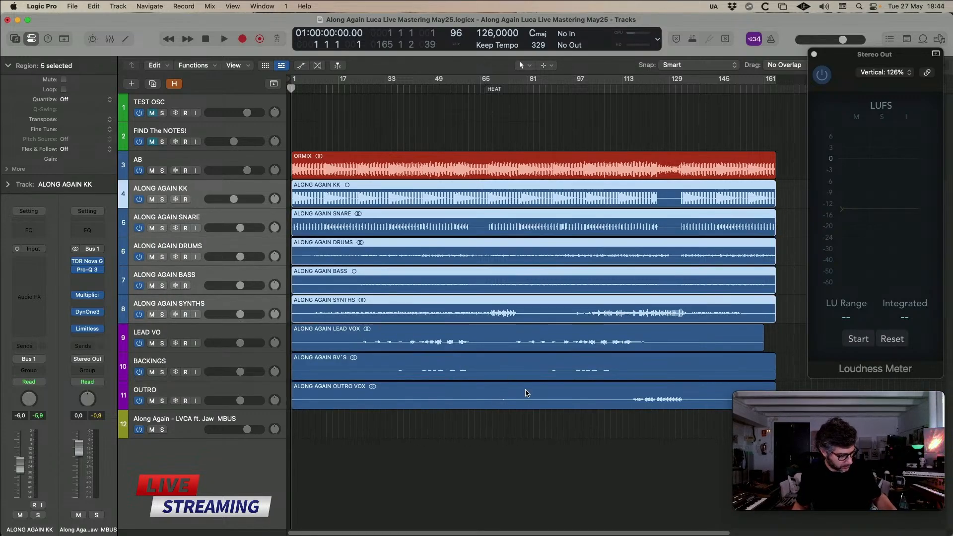
{"action": "key", "text": "alt+c"}
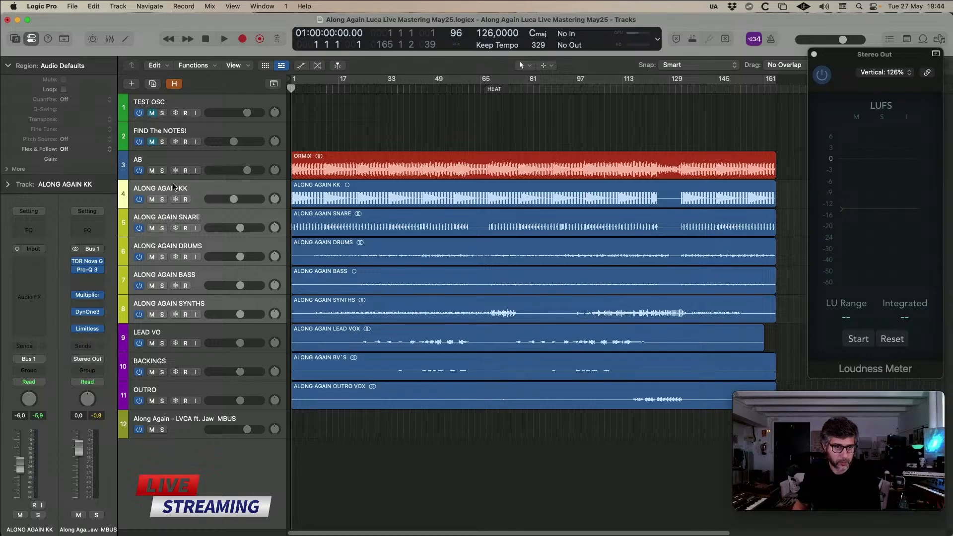
- Review the stem channels' Bus 1 routing and the master bus chain in the mixer, then inspect the master bus's Limitless settings
{"action": "left_click", "coordinate": [149, 191]}
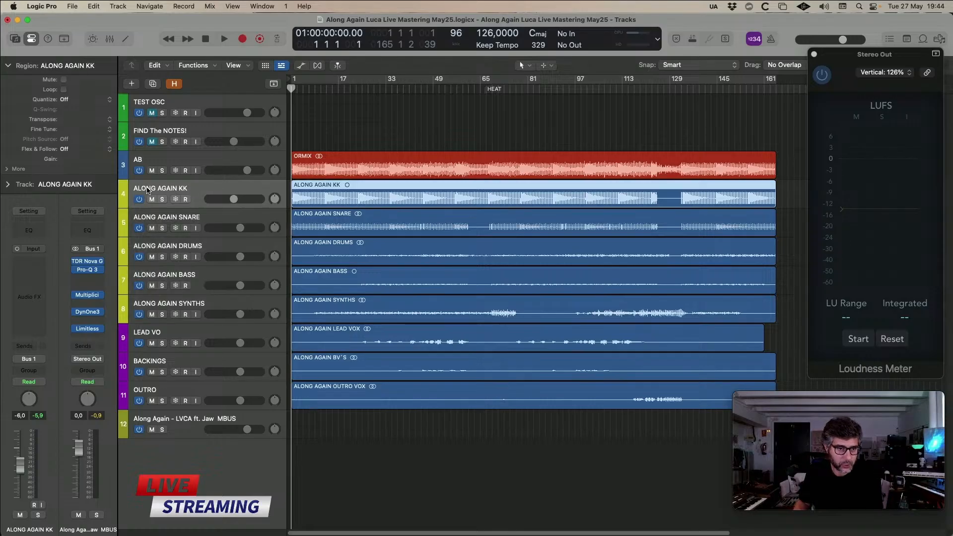
{"action": "left_click", "coordinate": [144, 391]}
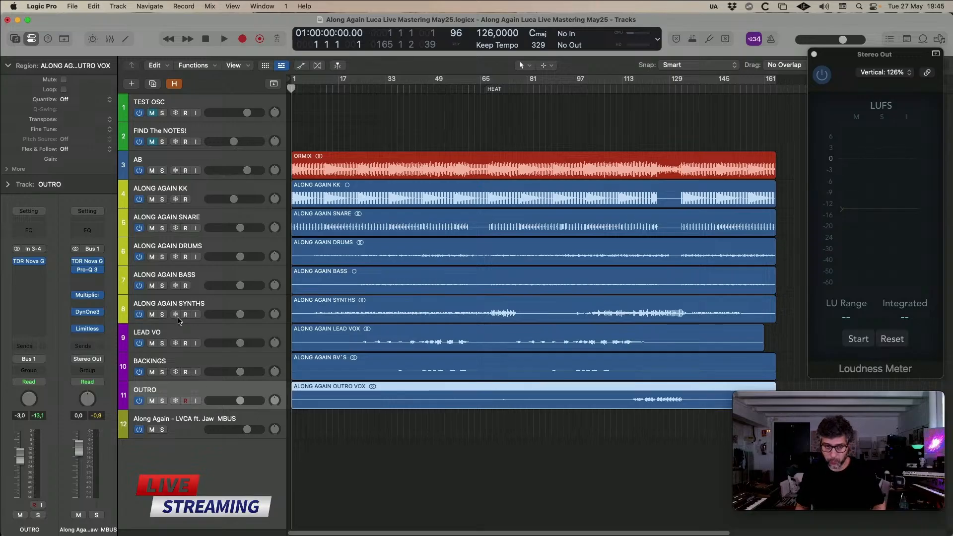
{"action": "key", "text": "super+2"}
{"action": "left_click", "coordinate": [447, 432]}
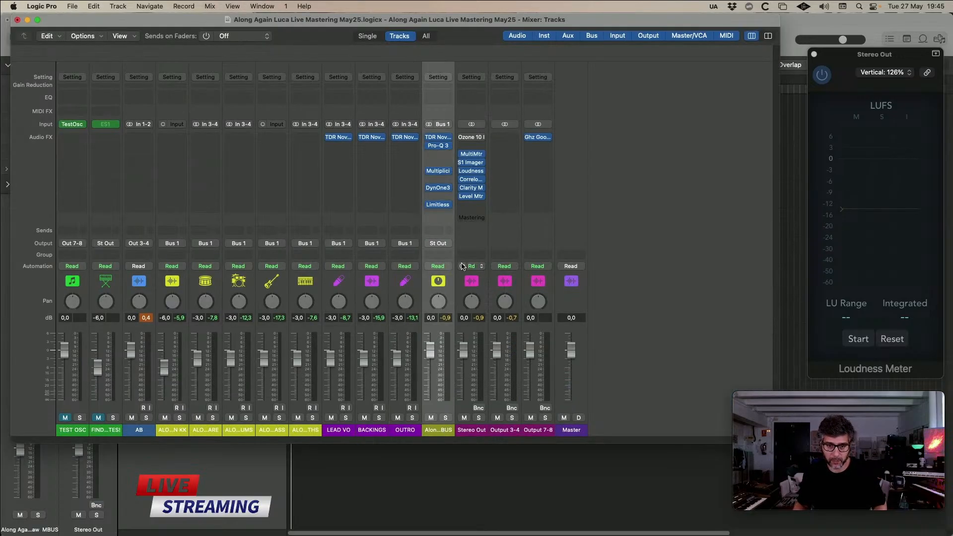
{"action": "left_click_drag", "start_coordinate": [173, 429], "coordinate": [405, 436]}
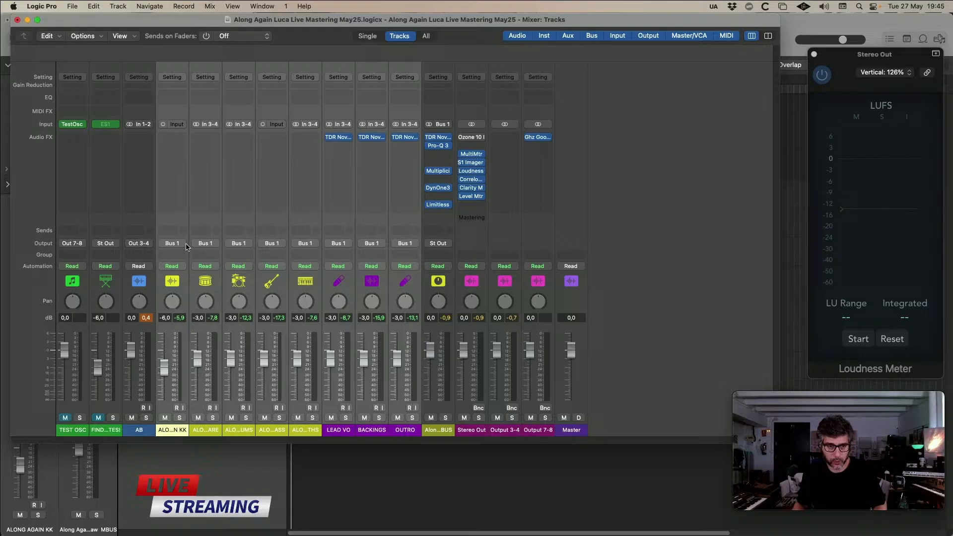
{"action": "left_click", "coordinate": [436, 426]}
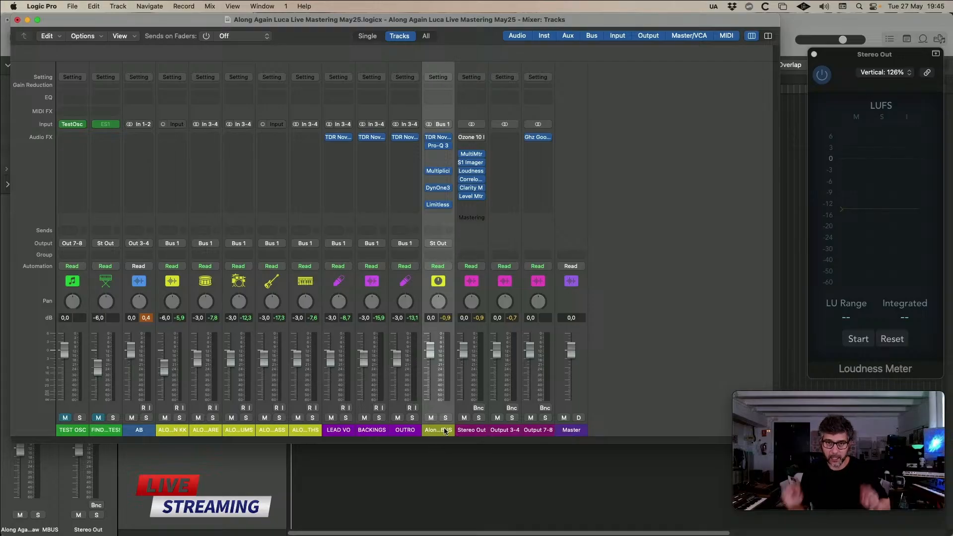
{"action": "key", "text": "super+w"}
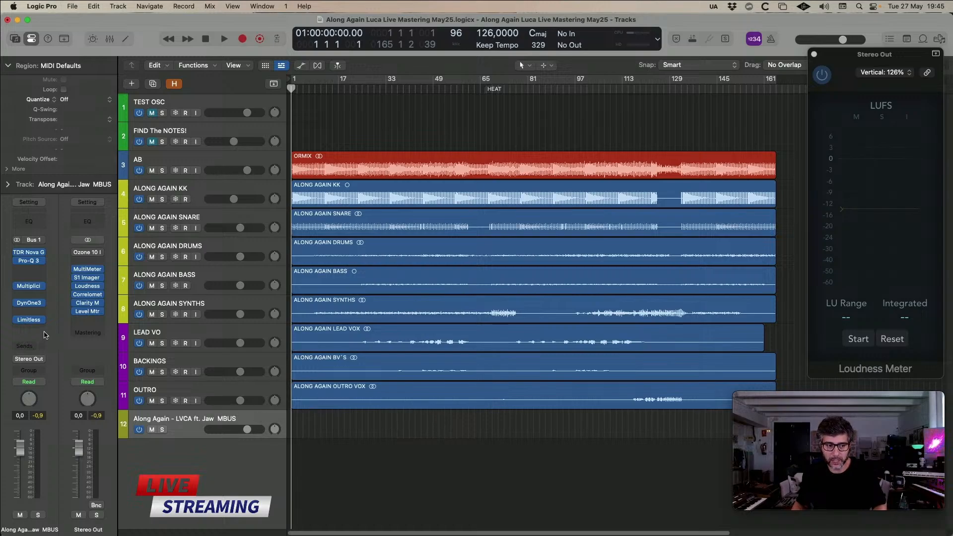
{"action": "left_click", "coordinate": [29, 319]}
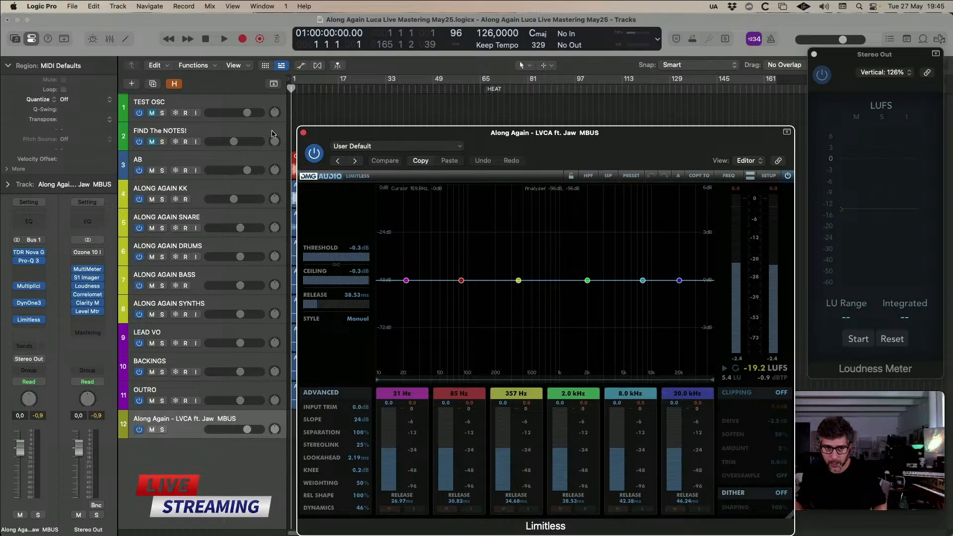
{"action": "left_click", "coordinate": [304, 133]}
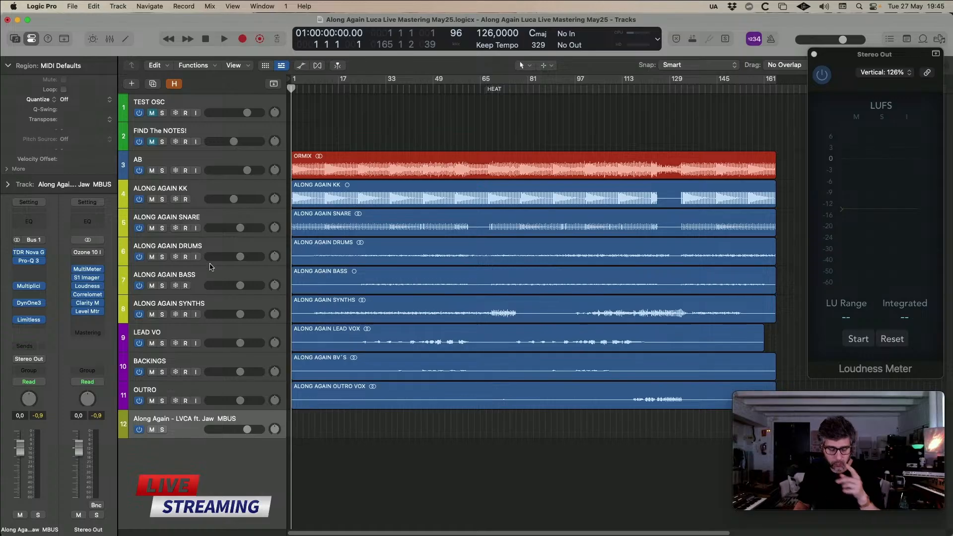
- Clear the peak levels of all mixer channels and check the stem channels from ALONG AGAIN KK to OUTRO against the master bus
{"action": "key", "text": "x"}
{"action": "left_click_drag", "start_coordinate": [176, 430], "coordinate": [418, 430]}
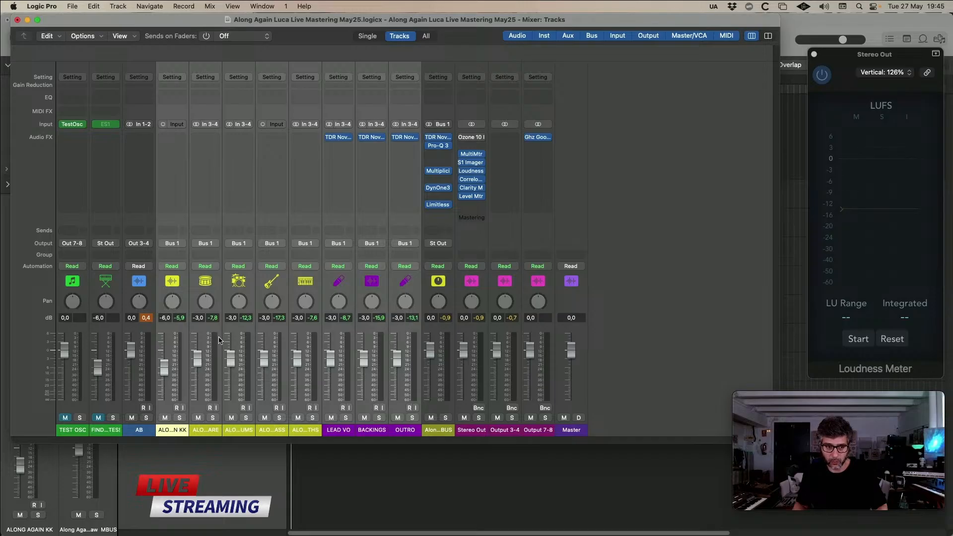
{"action": "left_click", "coordinate": [162, 347]}
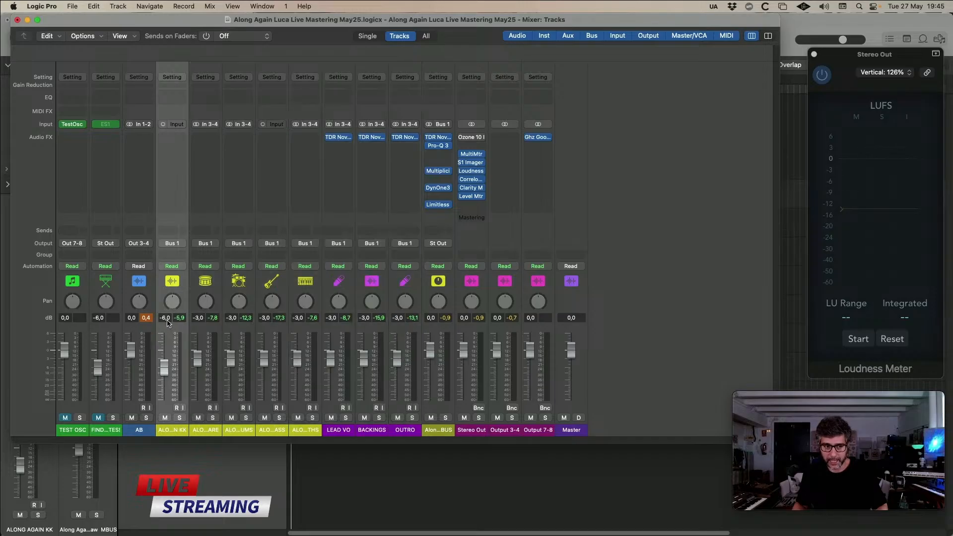
{"action": "left_click", "coordinate": [148, 321]}
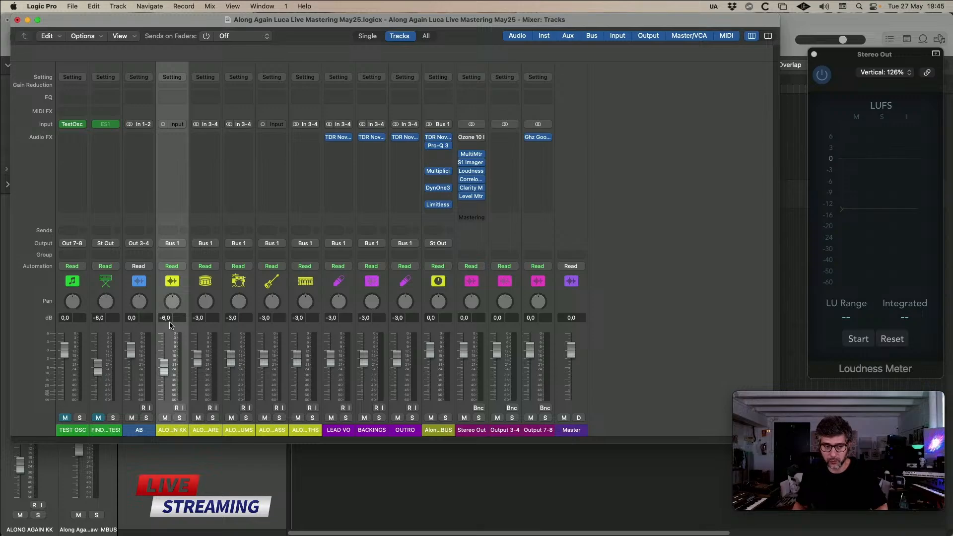
{"action": "left_click_drag", "start_coordinate": [167, 438], "coordinate": [418, 431]}
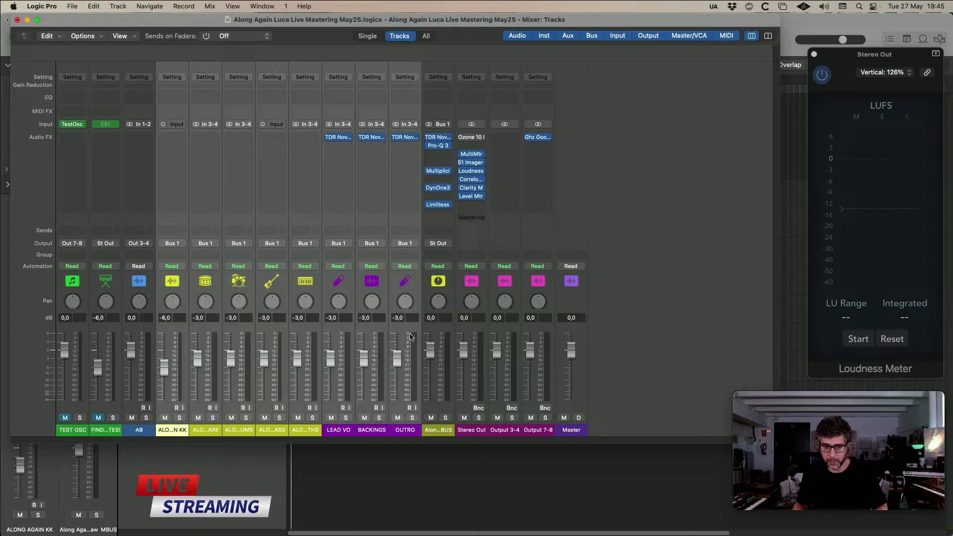
{"action": "left_click", "coordinate": [445, 435]}
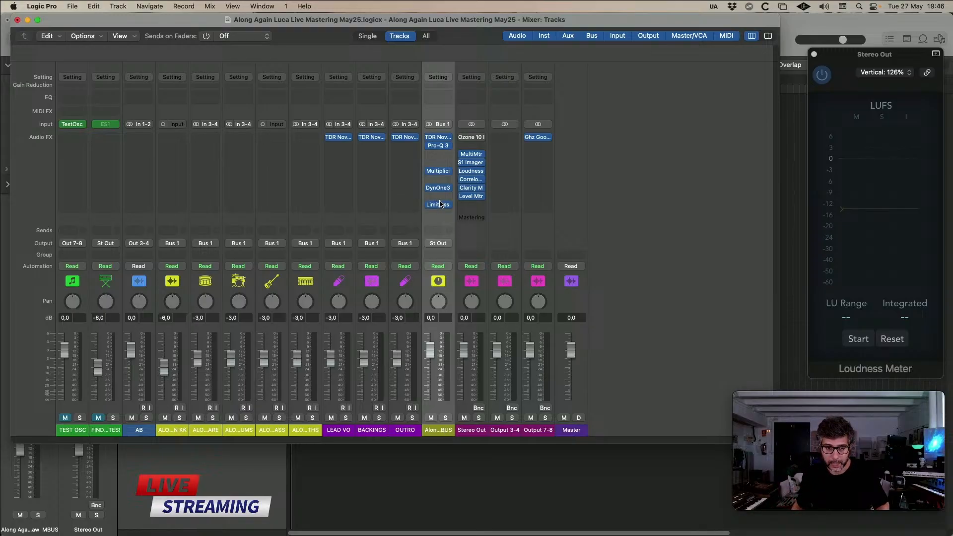
{"action": "key", "text": "super+w"}
- Compare the channel strips of the drums, bass, LEAD VO, BACKINGS and OUTRO tracks with the master bus chain
{"action": "left_click", "coordinate": [190, 340]}
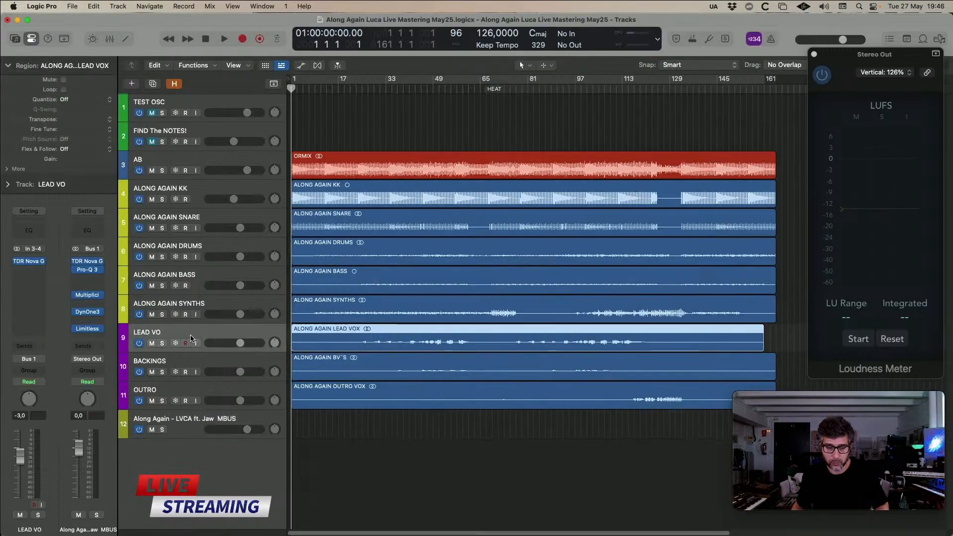
{"action": "left_click", "coordinate": [197, 421]}
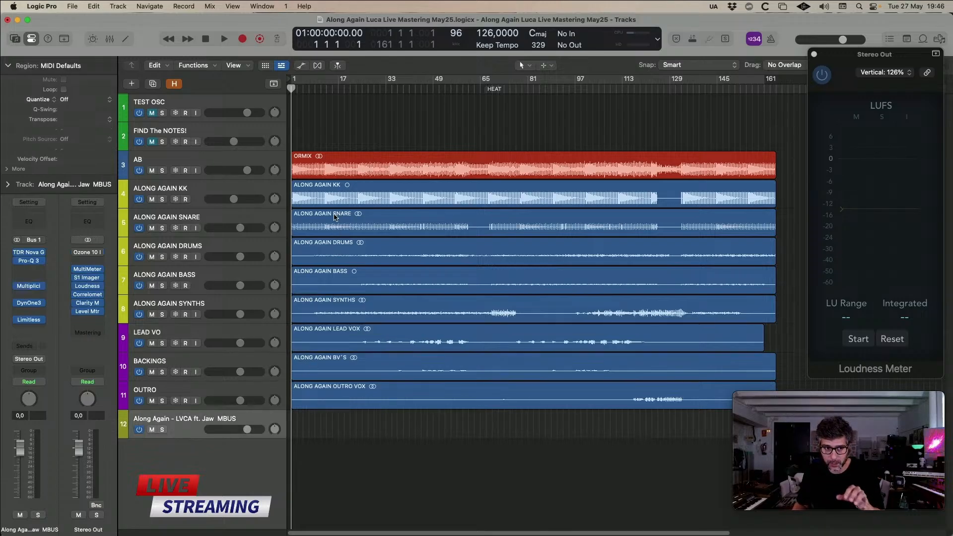
{"action": "left_click", "coordinate": [208, 249]}
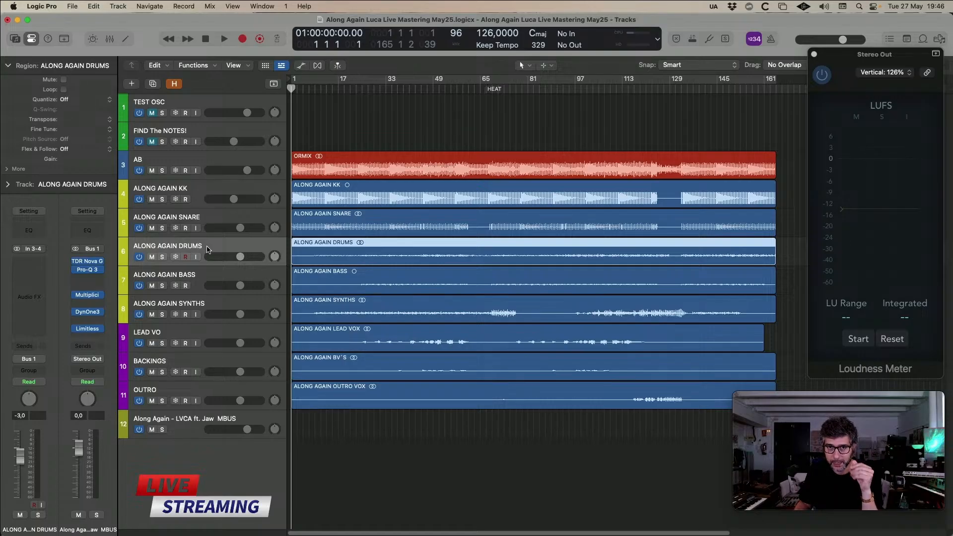
{"action": "left_click", "coordinate": [200, 278]}
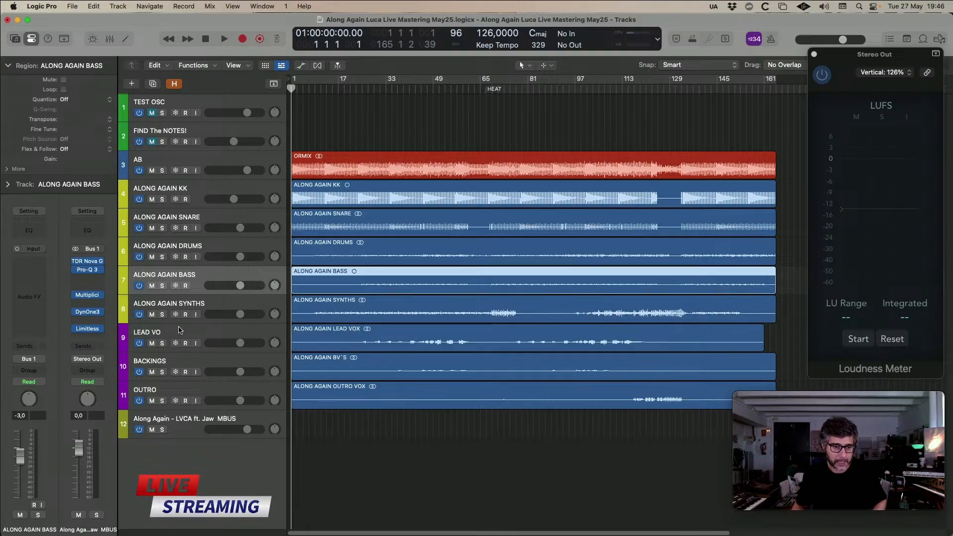
{"action": "left_click", "coordinate": [181, 332]}
{"action": "left_click", "coordinate": [184, 361]}
{"action": "left_click", "coordinate": [188, 386]}
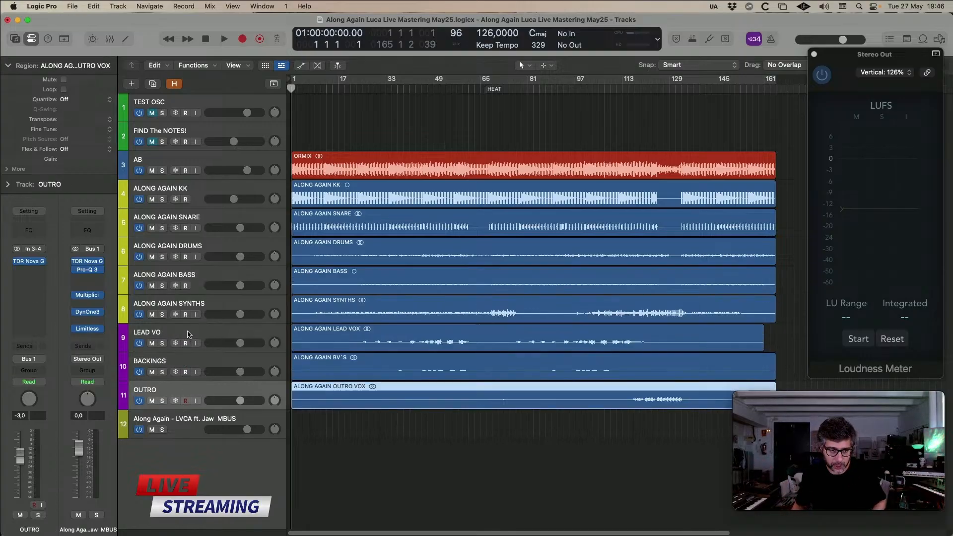
{"action": "left_click", "coordinate": [188, 335]}
{"action": "left_click", "coordinate": [186, 364]}
{"action": "left_click", "coordinate": [186, 391]}
{"action": "left_click", "coordinate": [190, 334]}
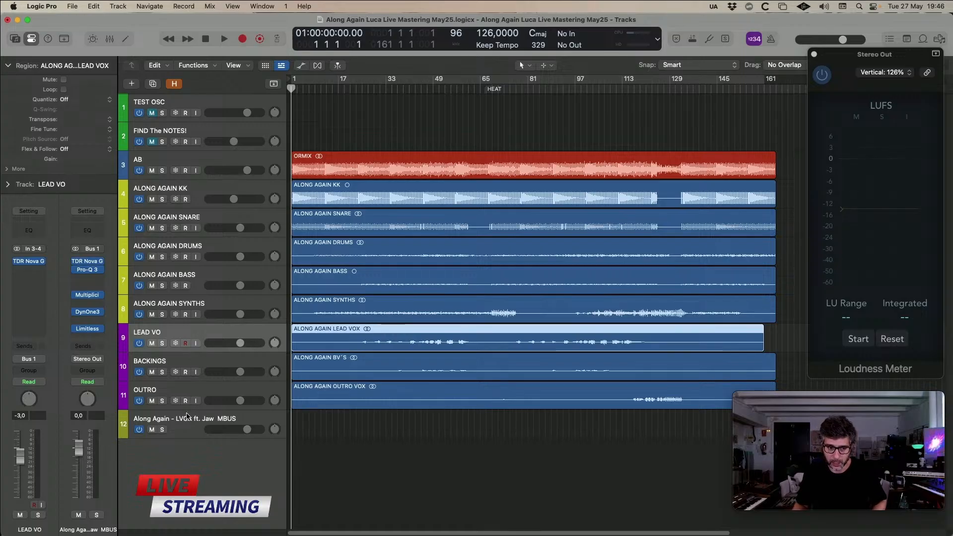
{"action": "left_click", "coordinate": [187, 417]}
{"action": "left_click", "coordinate": [189, 331]}
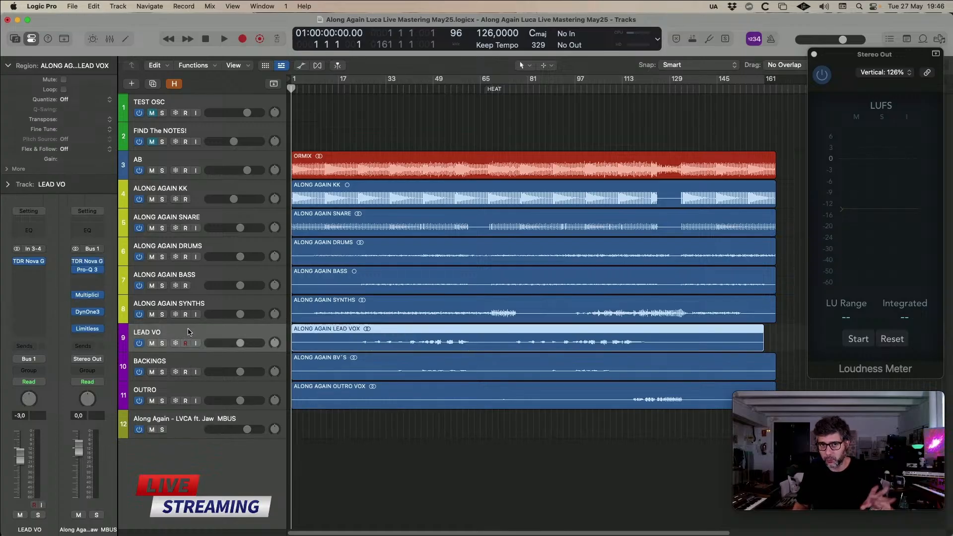
{"action": "left_click", "coordinate": [186, 419]}
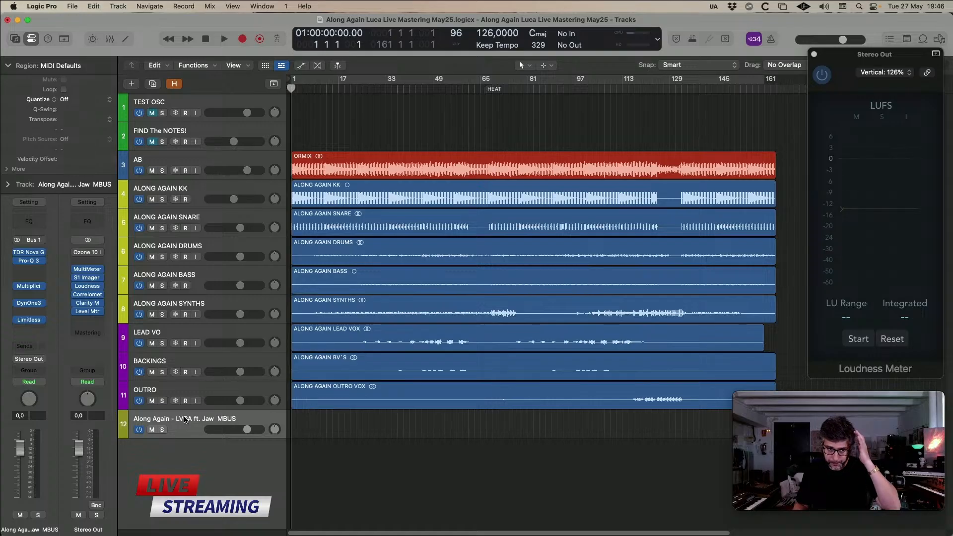
{"action": "left_click", "coordinate": [192, 331]}
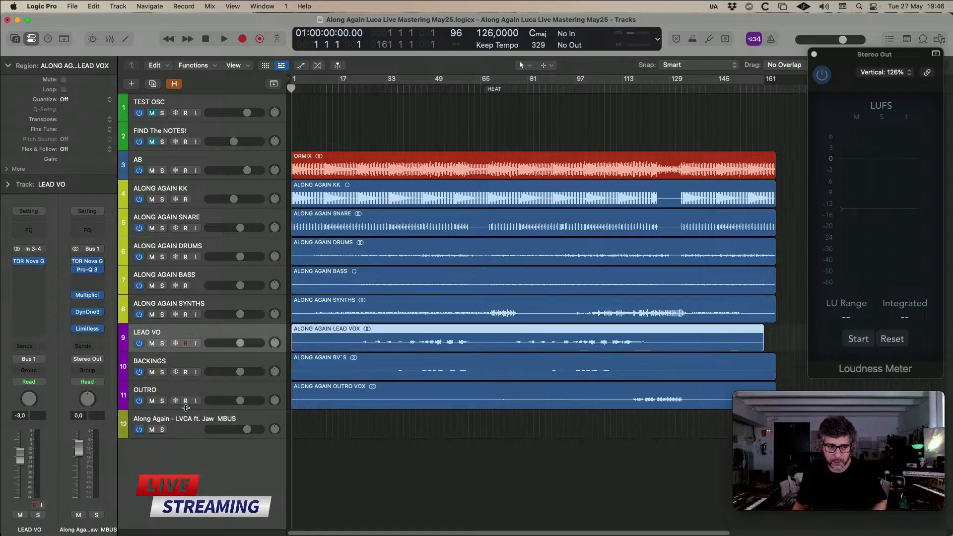
- Select the three vocal channels in the mixer, then set and enable a cycle range from bar 41 to bar 61 around the LEAD VO phrase
{"action": "key", "text": "super+2"}
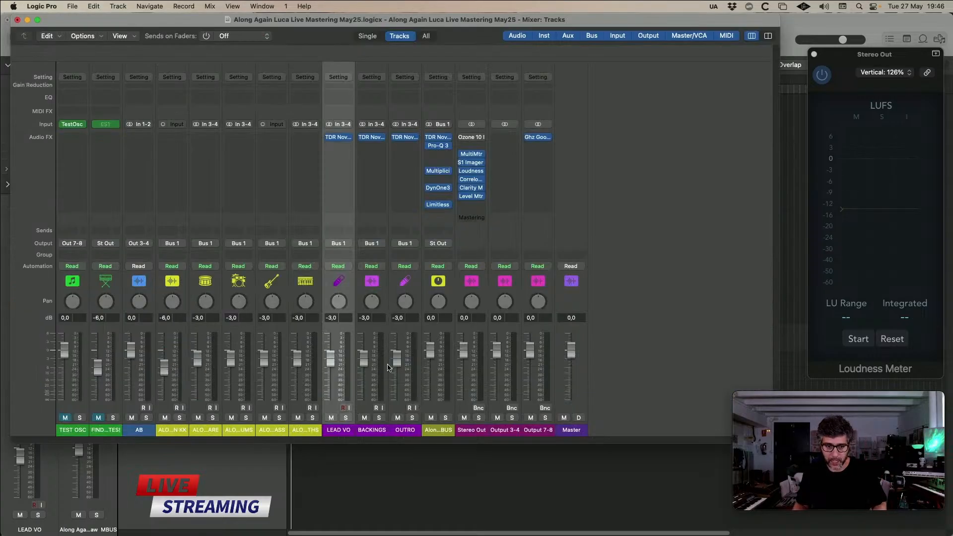
{"action": "left_click", "coordinate": [400, 432], "text": "shift"}
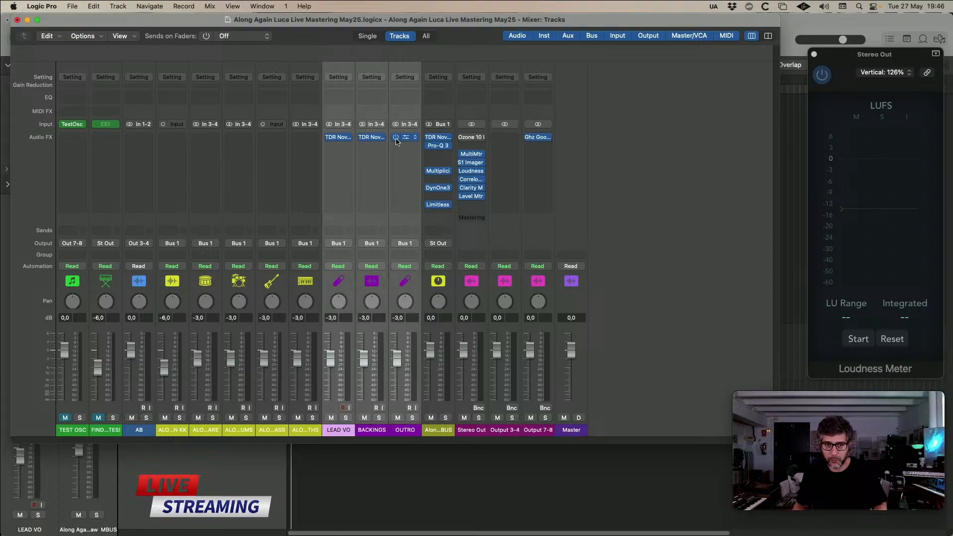
{"action": "key", "text": "super+2"}
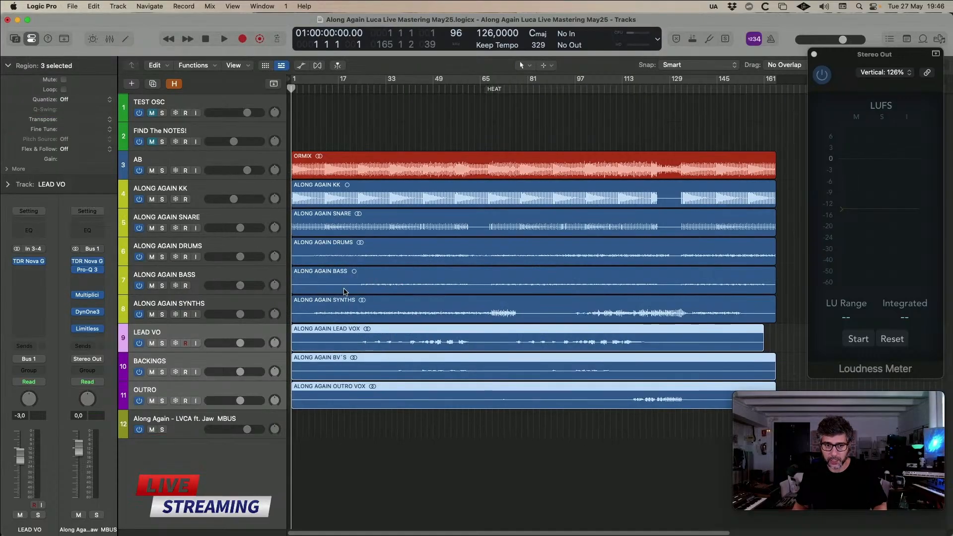
{"action": "key", "text": "super+Down"}
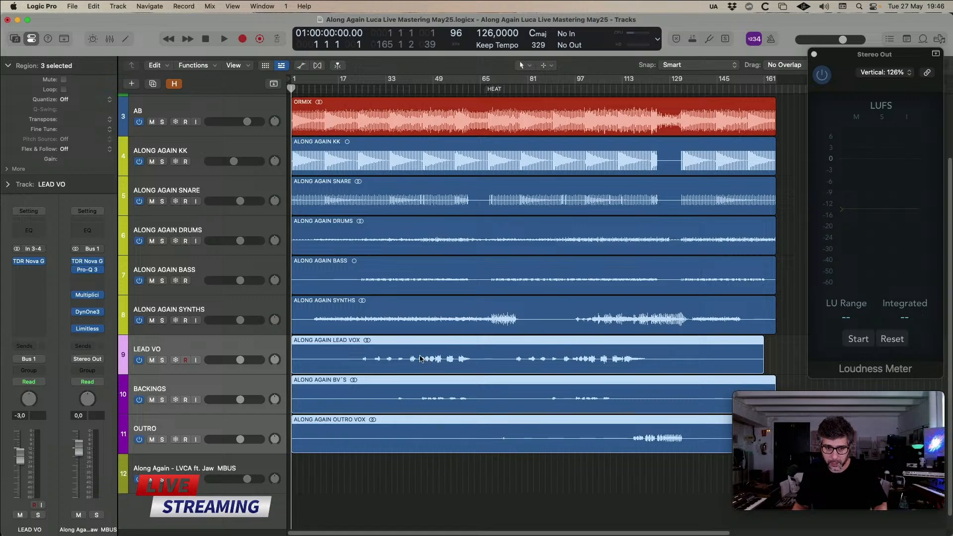
{"action": "left_click_drag", "start_coordinate": [410, 360], "coordinate": [468, 372]}
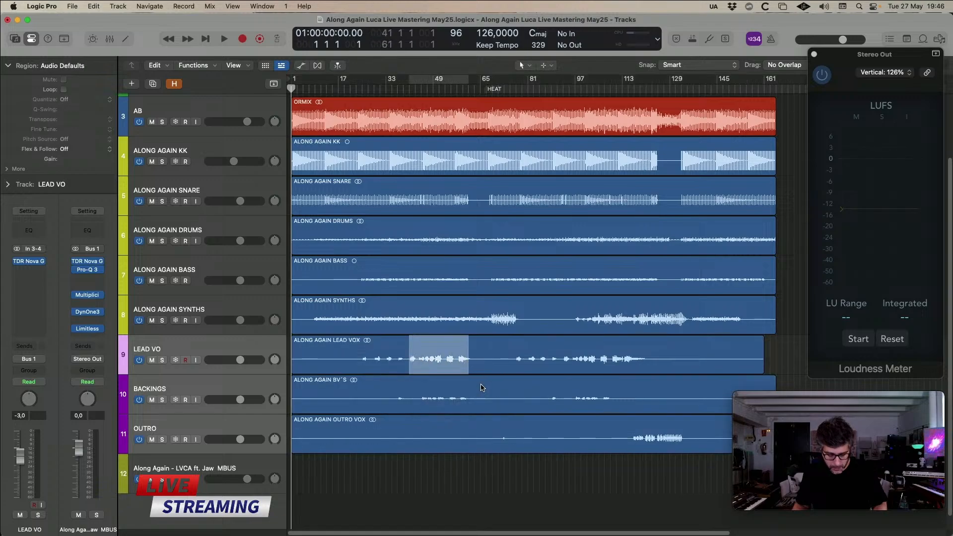
{"action": "key", "text": "c"}
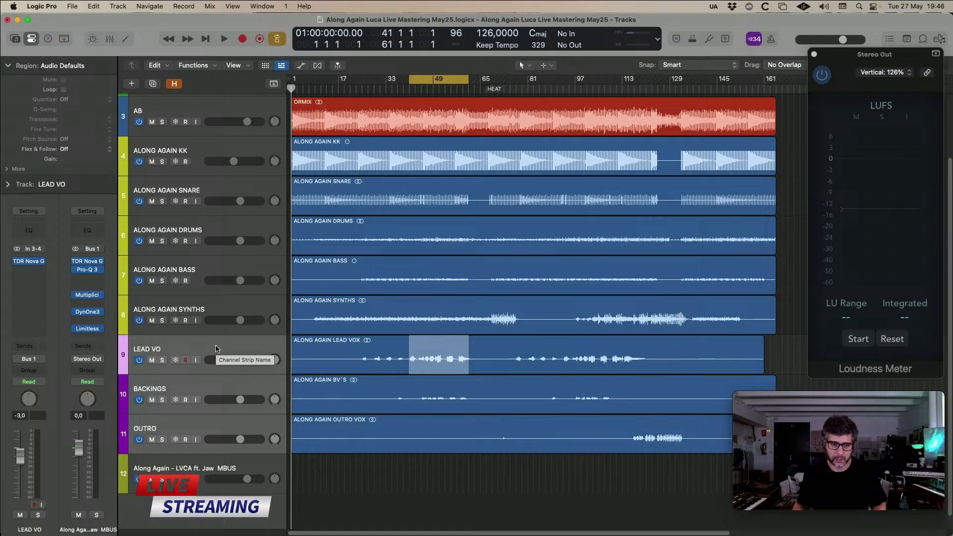
- Play the cycle range with the lead vocal region selected and open the LEAD VO track's TDR Nova GE equalizer beside the arrangement
{"action": "left_click", "coordinate": [291, 352]}
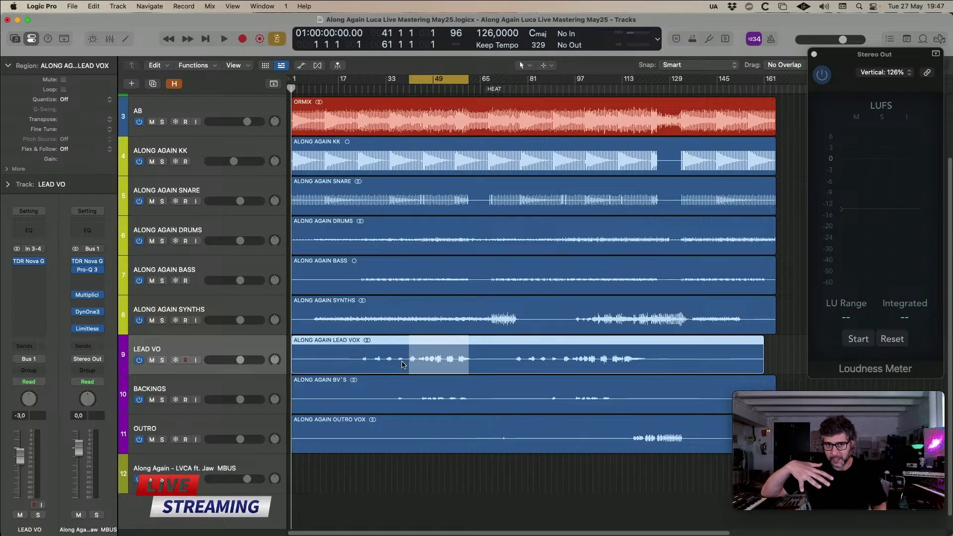
{"action": "key", "text": "space"}
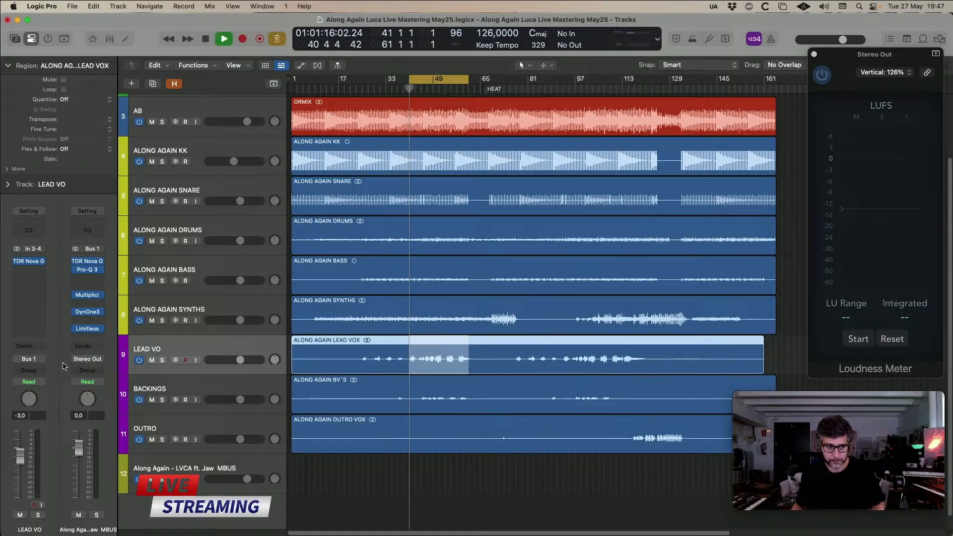
{"action": "left_click", "coordinate": [30, 261]}
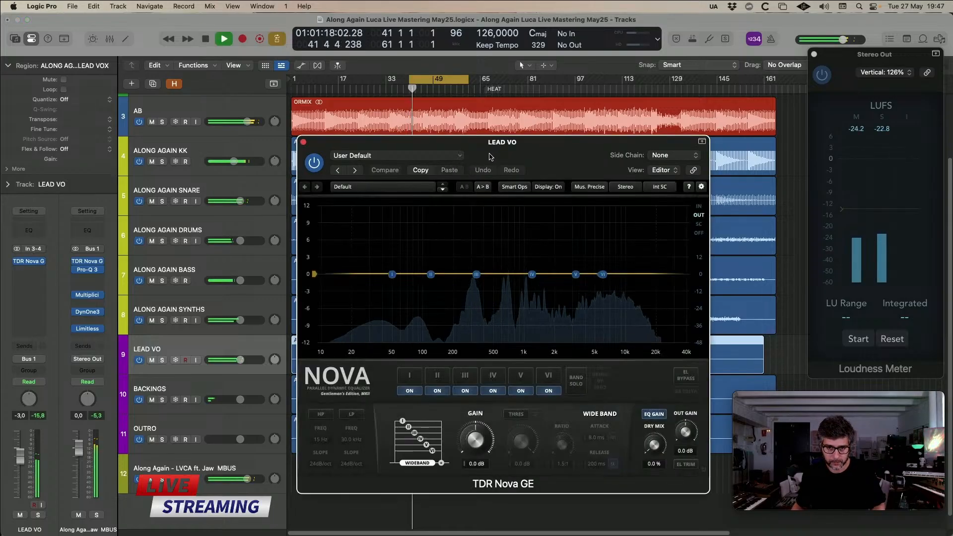
{"action": "left_click_drag", "start_coordinate": [491, 143], "coordinate": [773, 126]}
- Shorten the cycle range to bars 46 to 57 around the LEAD VO phrase, restart playback, and move the equalizer window back to the middle
{"action": "left_click", "coordinate": [469, 507]}
{"action": "key", "text": "space"}
{"action": "left_click_drag", "start_coordinate": [424, 359], "coordinate": [457, 359]}
{"action": "key", "text": "space"}
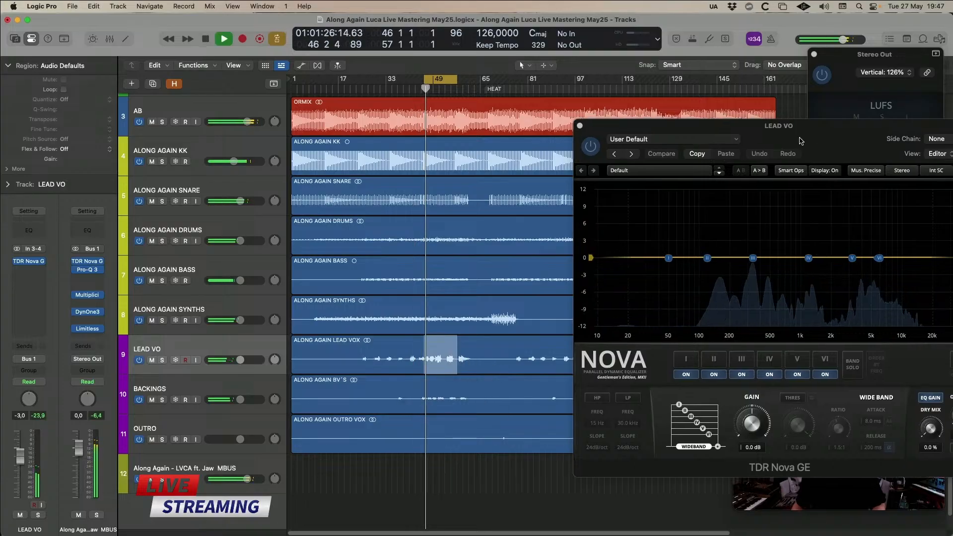
{"action": "left_click_drag", "start_coordinate": [784, 125], "coordinate": [509, 138]}
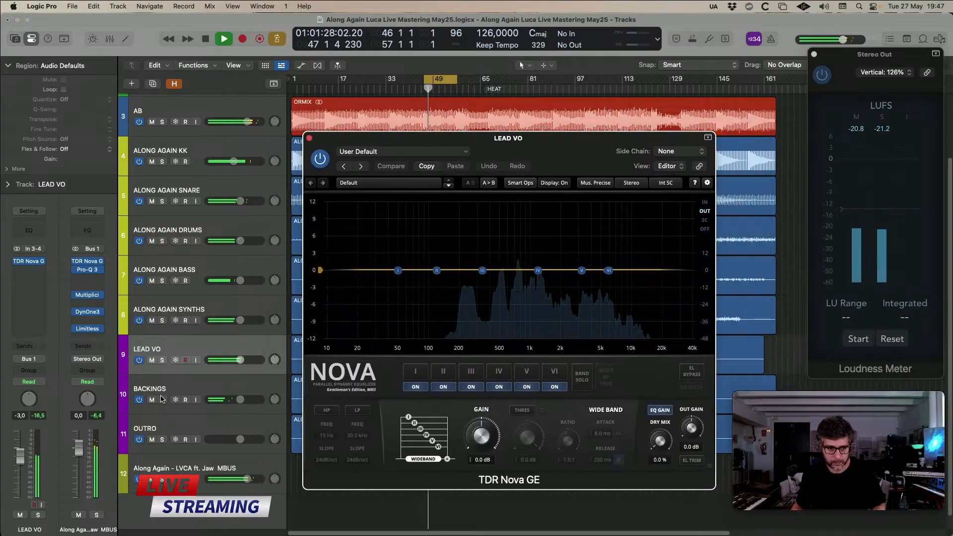
- Stop playback, compare the LEAD VO channel strip with the master bus, and close the TDR Nova GE window
{"action": "left_click", "coordinate": [162, 360]}
{"action": "key", "text": "space"}
{"action": "left_click", "coordinate": [165, 362]}
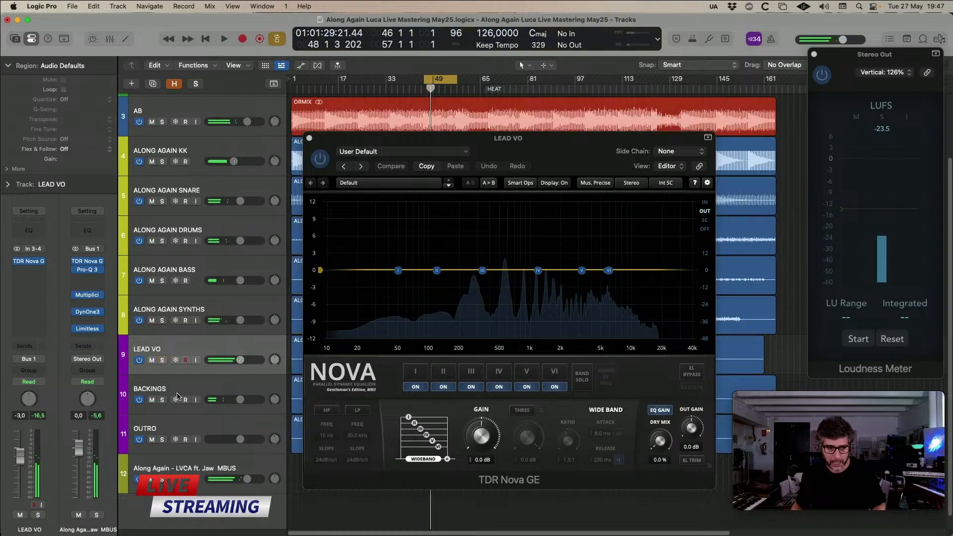
{"action": "left_click", "coordinate": [180, 481]}
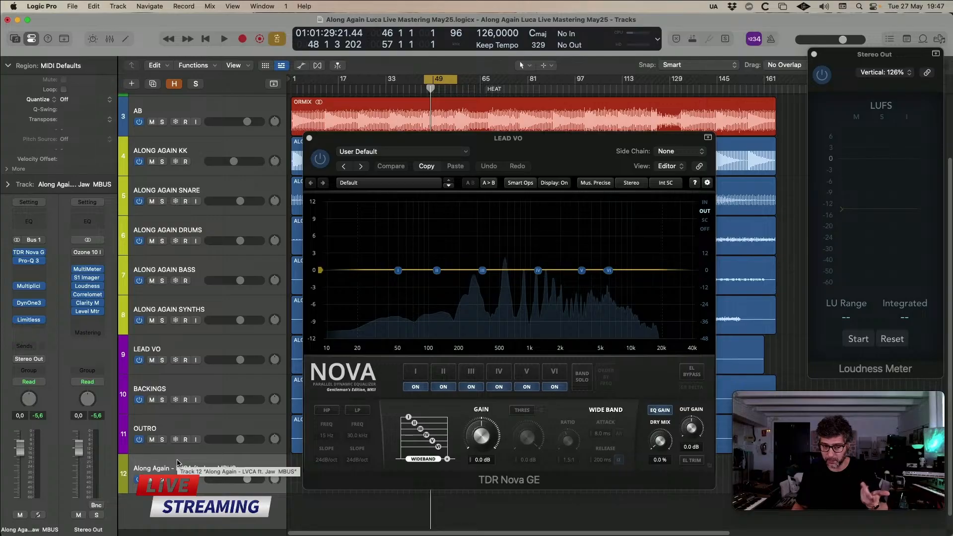
{"action": "left_click", "coordinate": [167, 353]}
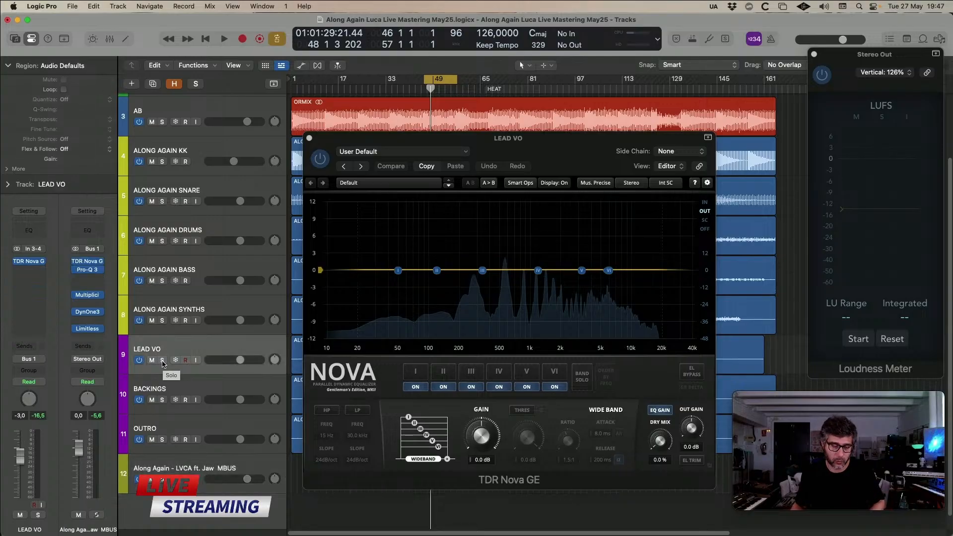
{"action": "left_click", "coordinate": [309, 140]}
- Play the cycle while switching the LEAD VO solo on and off, checking the master bus level against the vocal channel
{"action": "key", "text": "space"}
{"action": "left_click", "coordinate": [163, 360]}
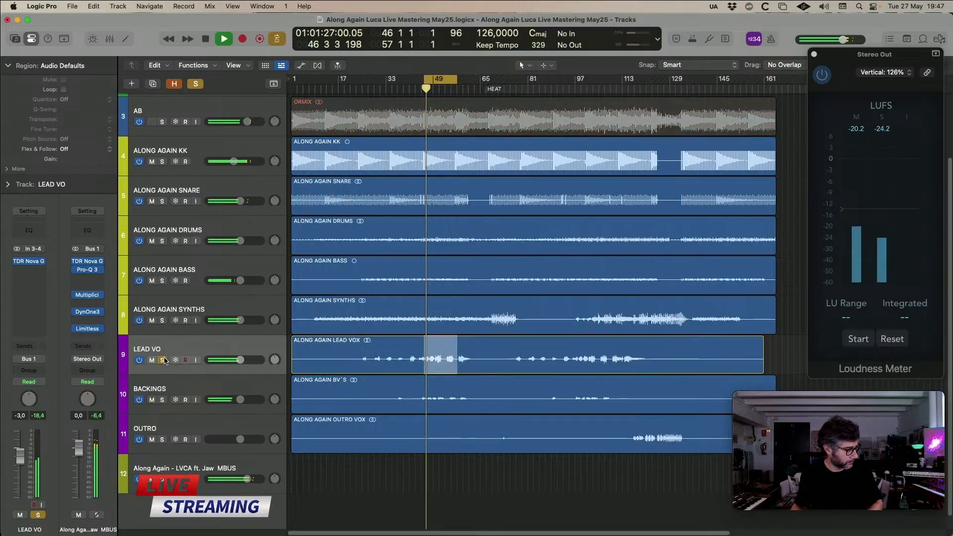
{"action": "left_click", "coordinate": [162, 360]}
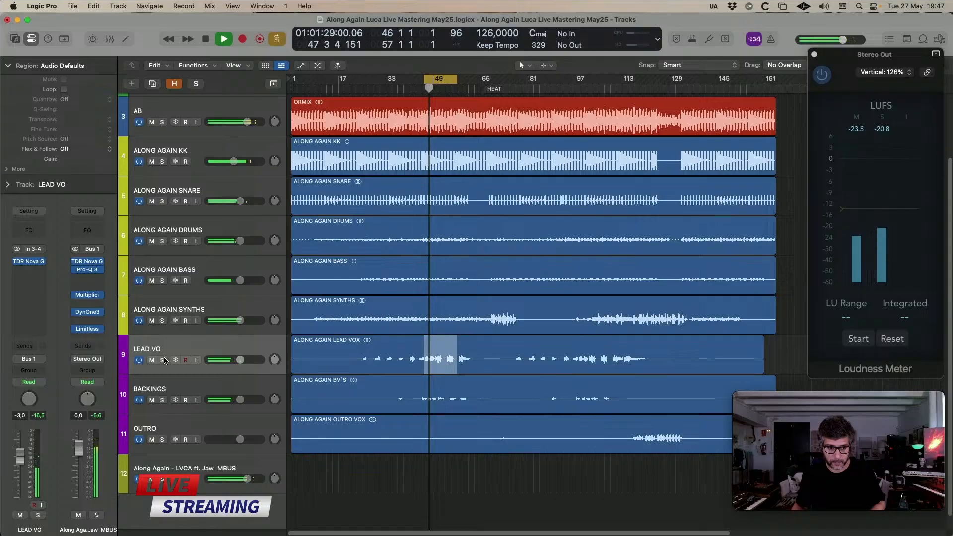
{"action": "left_click", "coordinate": [162, 360]}
{"action": "left_click", "coordinate": [163, 360]}
{"action": "left_click", "coordinate": [175, 467]}
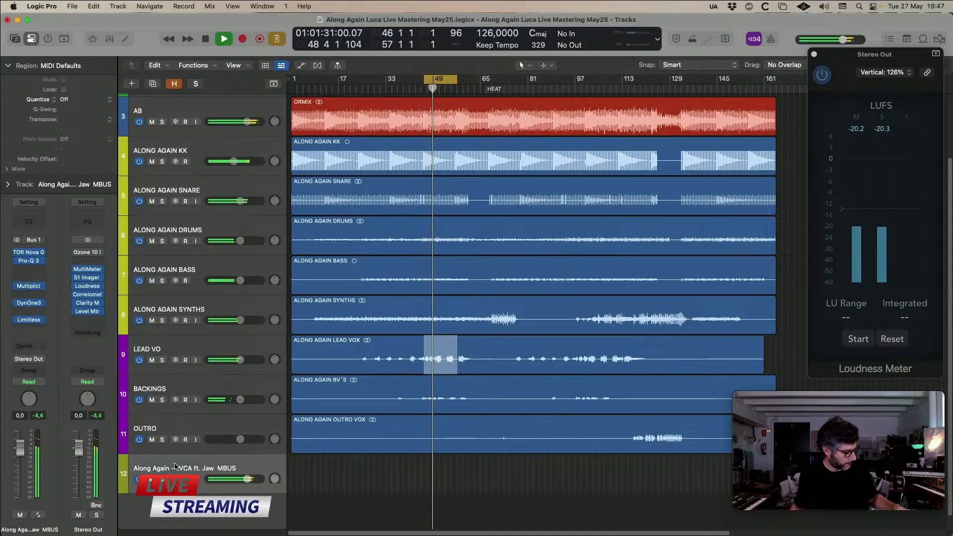
{"action": "left_click", "coordinate": [170, 362]}
{"action": "key", "text": "s"}
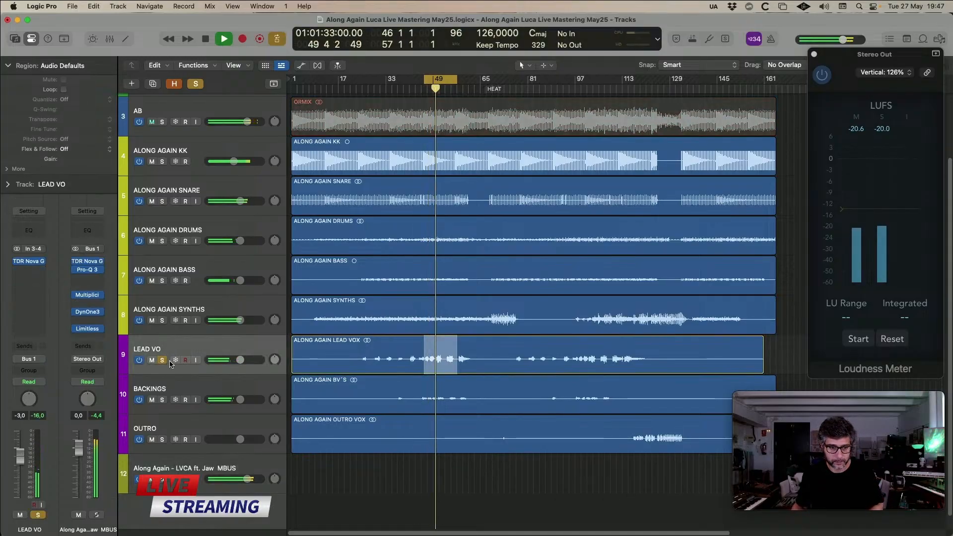
{"action": "key", "text": "s"}
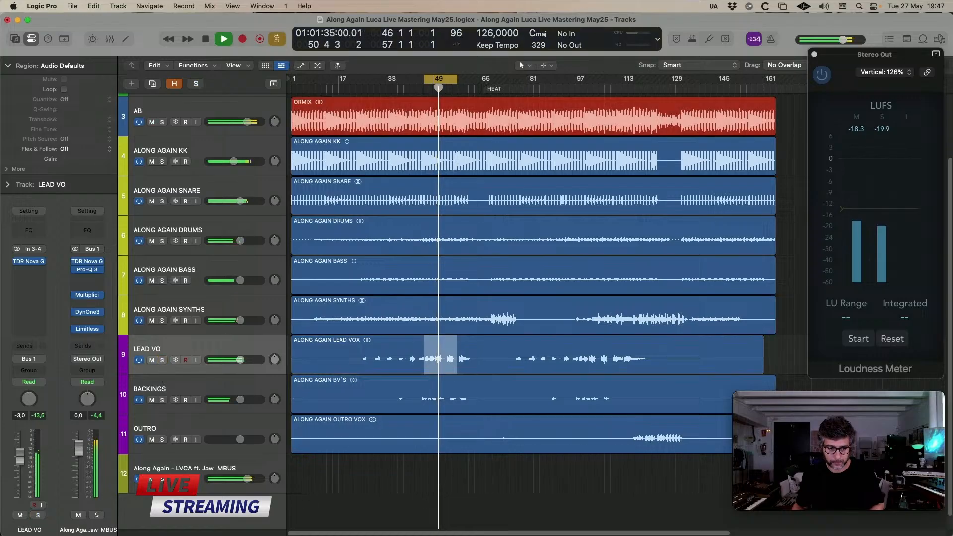
- Restart the cycle from its beginning and repeatedly compare the soloed LEAD VO with the full mix and the master bus strip
{"action": "left_click", "coordinate": [167, 484]}
{"action": "key", "text": "space"}
{"action": "key", "text": "space"}
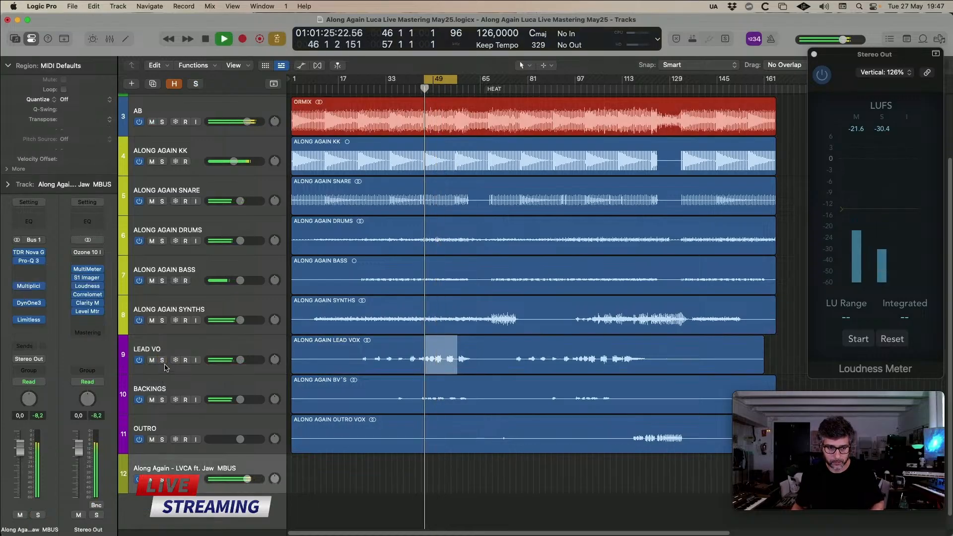
{"action": "left_click", "coordinate": [163, 360]}
{"action": "left_click", "coordinate": [162, 359]}
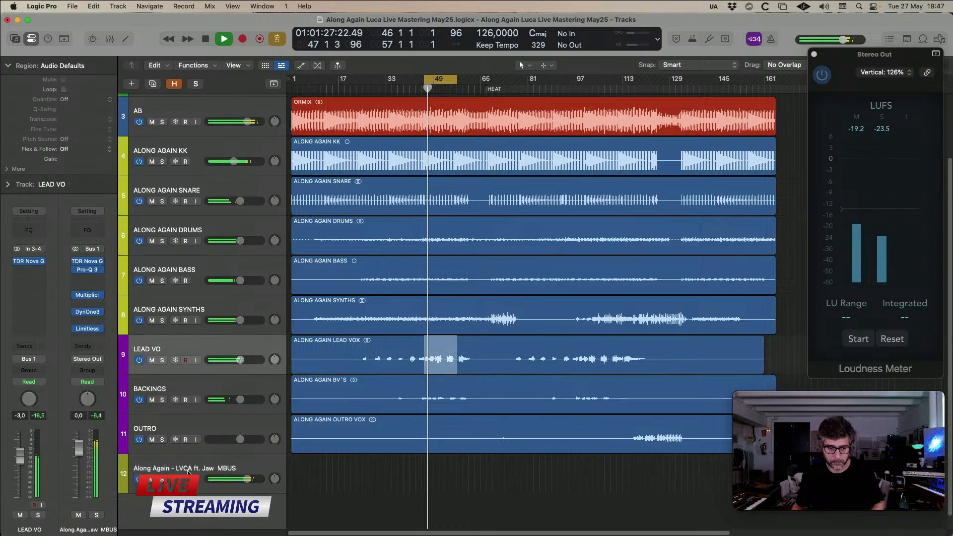
{"action": "left_click", "coordinate": [162, 360]}
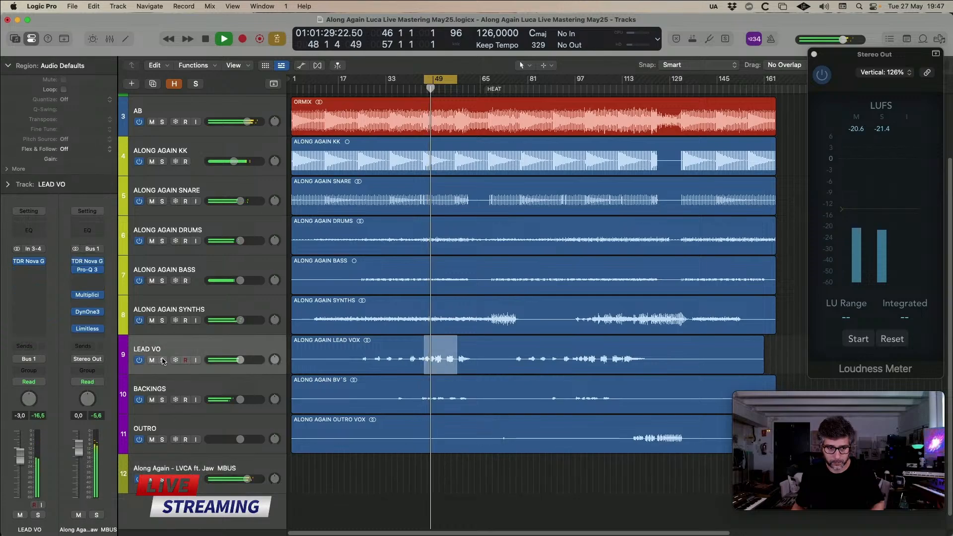
{"action": "left_click", "coordinate": [162, 360]}
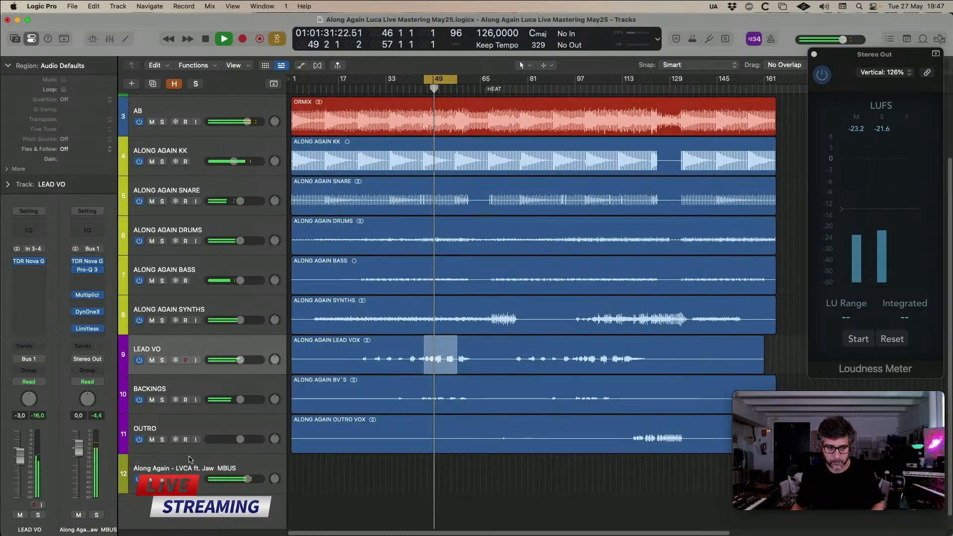
{"action": "left_click", "coordinate": [186, 468]}
{"action": "left_click", "coordinate": [162, 360]}
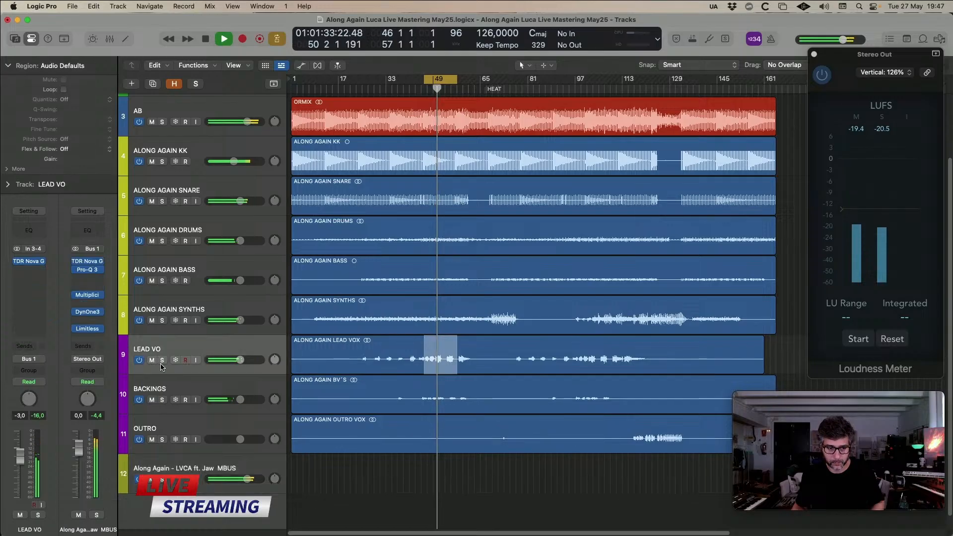
{"action": "left_click", "coordinate": [162, 360]}
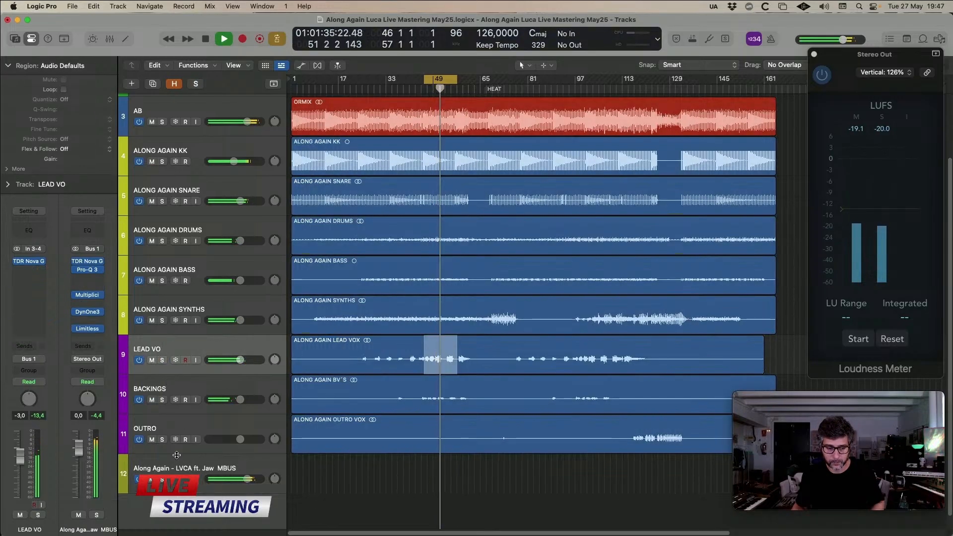
{"action": "left_click", "coordinate": [168, 480]}
{"action": "left_click", "coordinate": [162, 360]}
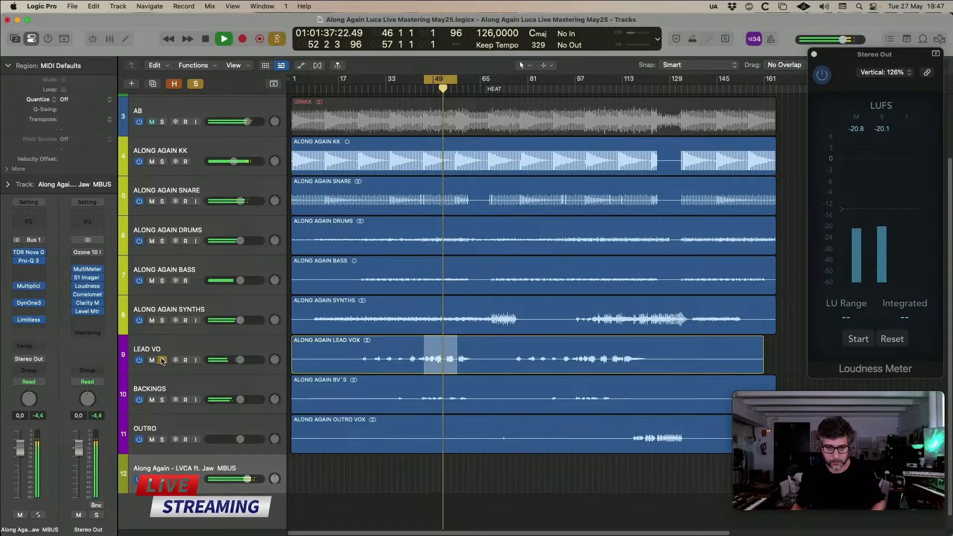
{"action": "left_click", "coordinate": [162, 360]}
{"action": "left_click", "coordinate": [162, 360]}
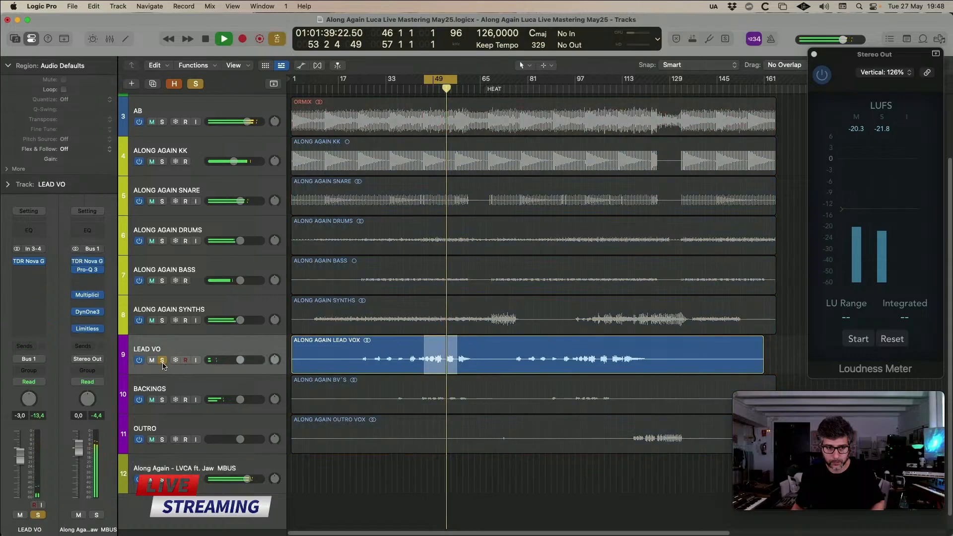
{"action": "left_click", "coordinate": [162, 360]}
- Briefly solo the BACKINGS and OUTRO tracks one after the other to check them against the full mix
{"action": "left_click", "coordinate": [165, 395]}
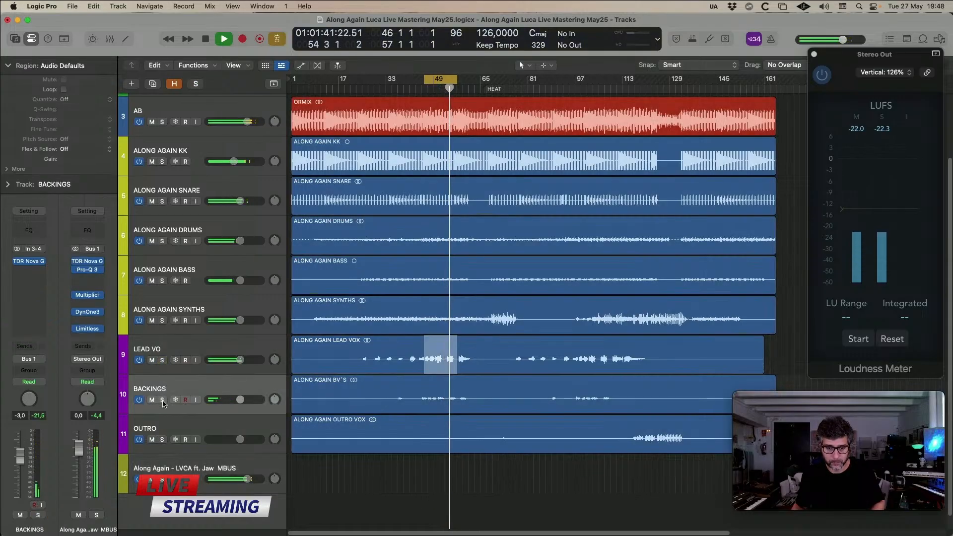
{"action": "left_click", "coordinate": [163, 400]}
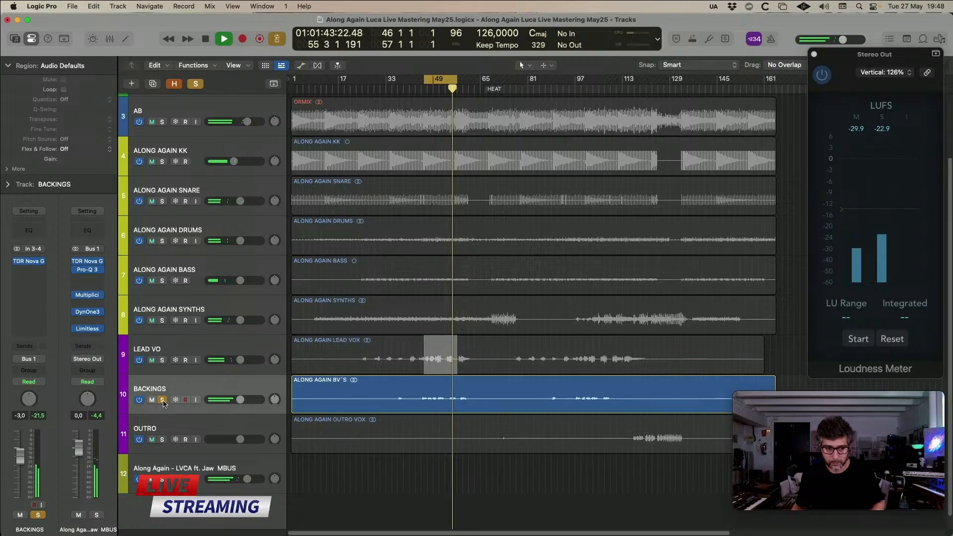
{"action": "left_click", "coordinate": [163, 401]}
{"action": "left_click", "coordinate": [164, 435]}
{"action": "left_click", "coordinate": [163, 439]}
{"action": "left_click", "coordinate": [163, 440]}
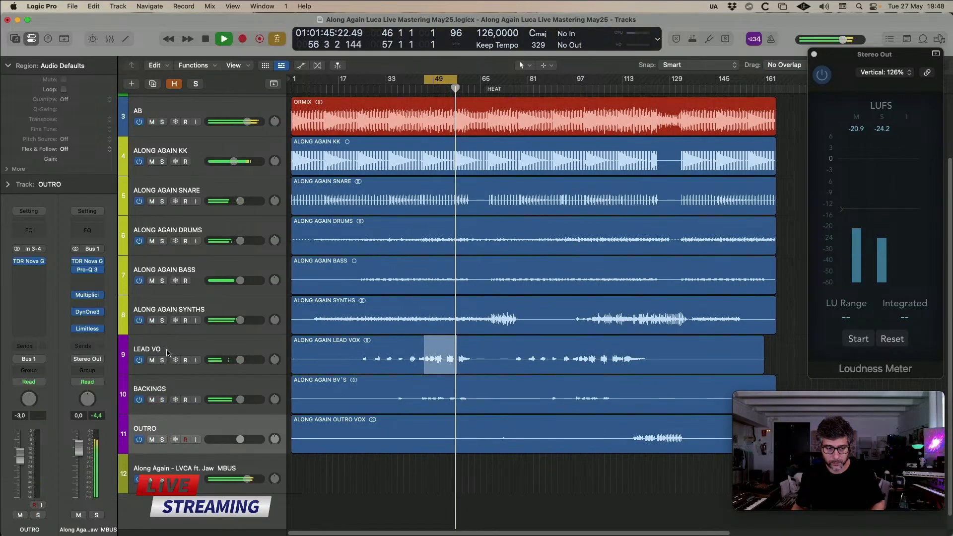
- Recheck LEAD VO in and out of solo, stop playback, and compare its channel strip with the master bus
{"action": "left_click", "coordinate": [164, 364]}
{"action": "left_click", "coordinate": [162, 360]}
{"action": "left_click", "coordinate": [162, 359]}
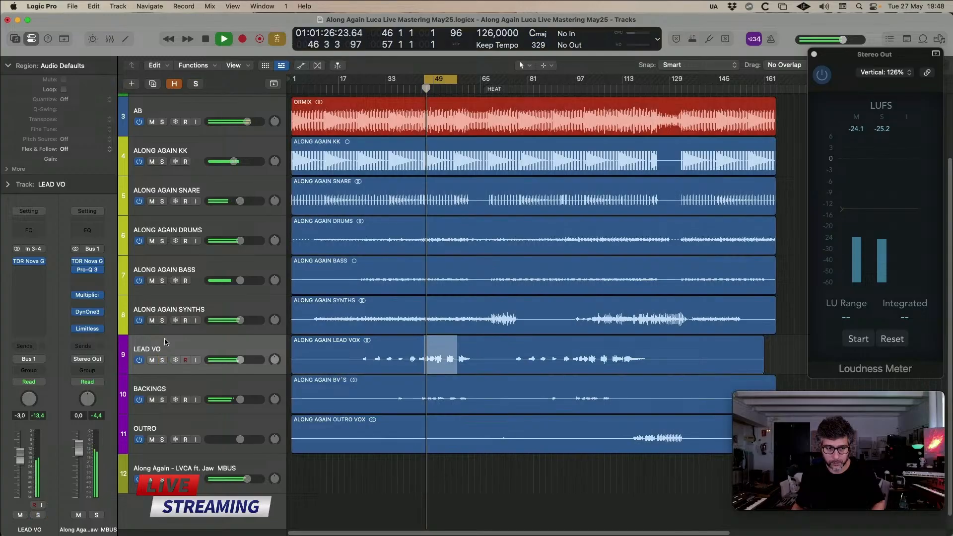
{"action": "left_click", "coordinate": [176, 471]}
{"action": "key", "text": "space"}
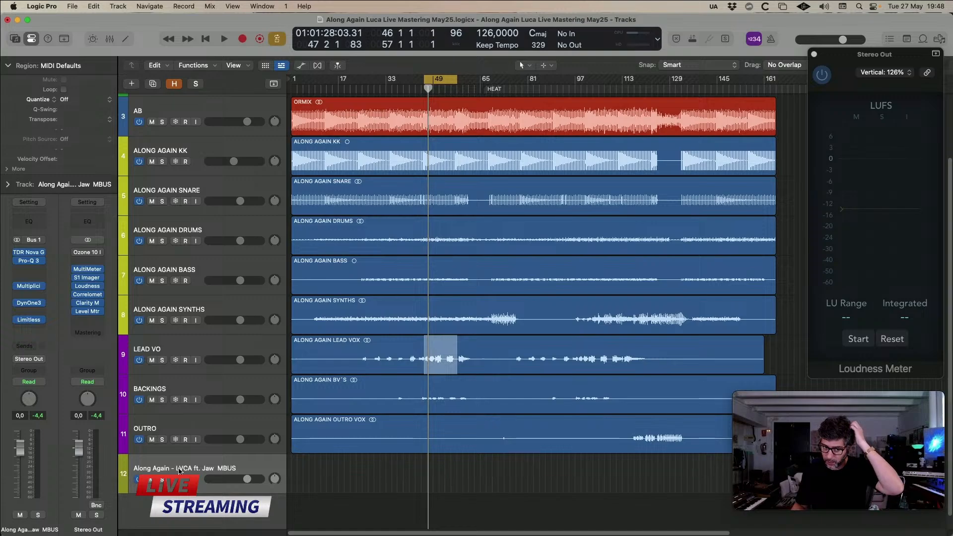
{"action": "left_click", "coordinate": [183, 354]}
{"action": "left_click", "coordinate": [192, 461]}
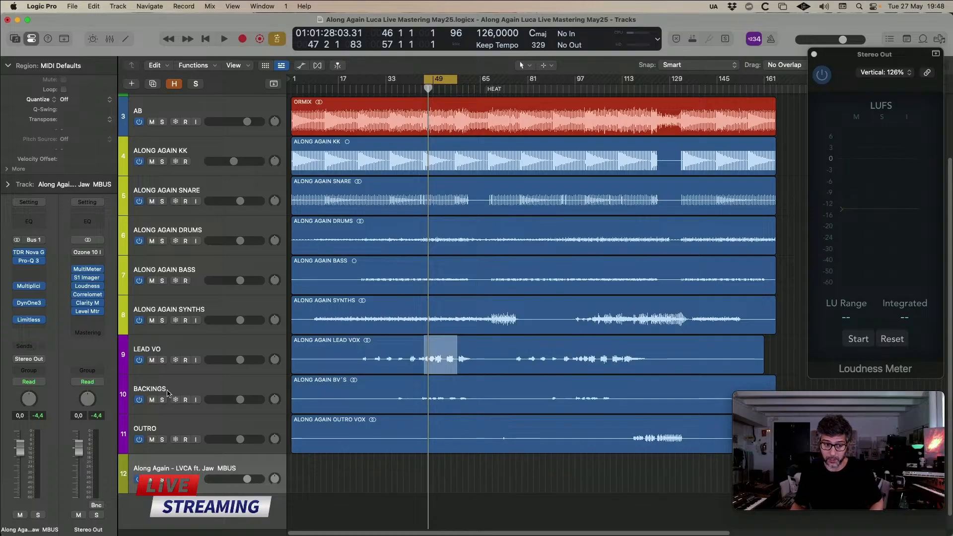
- Solo LEAD VO during cycle playback and open its TDR Nova GE equalizer
{"action": "left_click", "coordinate": [173, 346]}
{"action": "key", "text": "space"}
{"action": "key", "text": "s"}
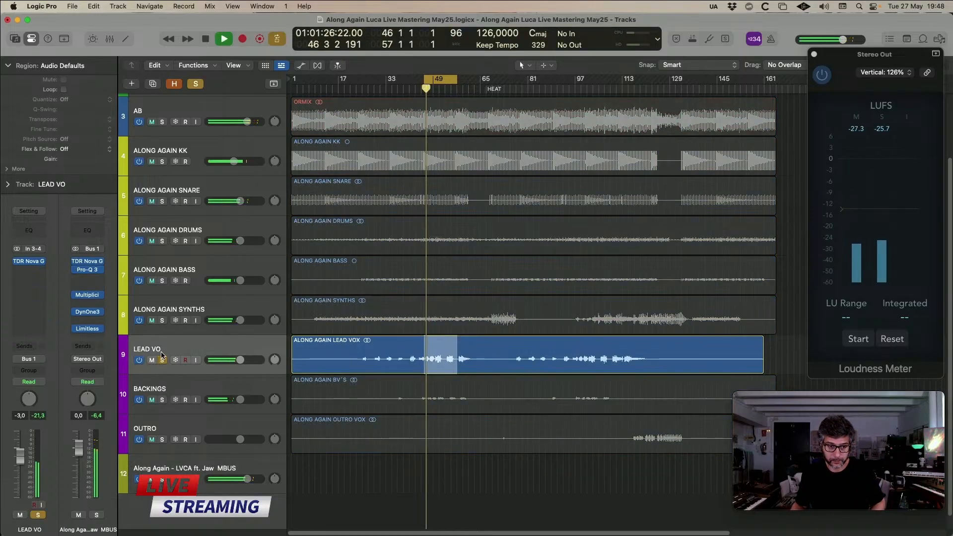
{"action": "left_click", "coordinate": [29, 261]}
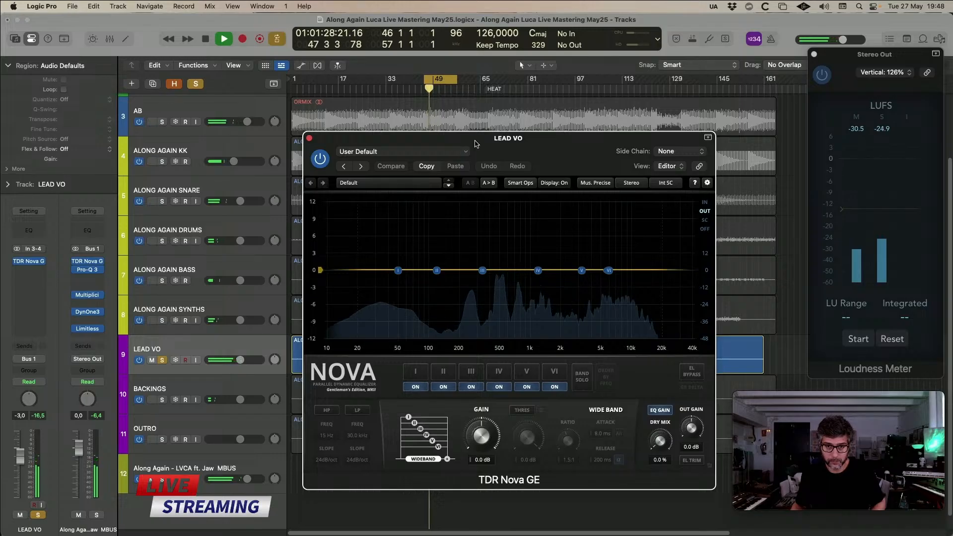
- Enable the high-pass filter in LEAD VO's TDR Nova GE, set it to 138 Hz, and audition the result
{"action": "left_click", "coordinate": [417, 432]}
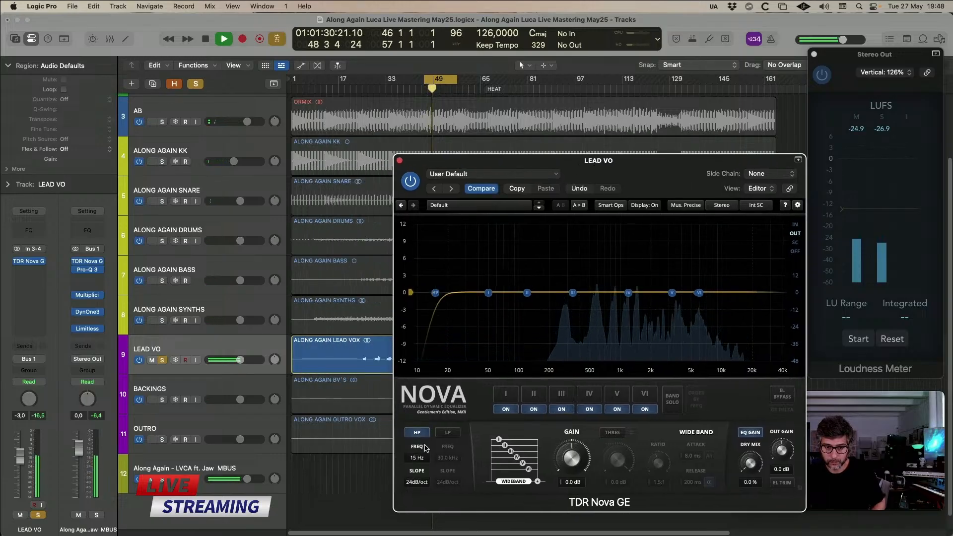
{"action": "key", "text": "space"}
{"action": "left_click_drag", "start_coordinate": [431, 460], "coordinate": [431, 431]}
{"action": "key", "text": "space"}
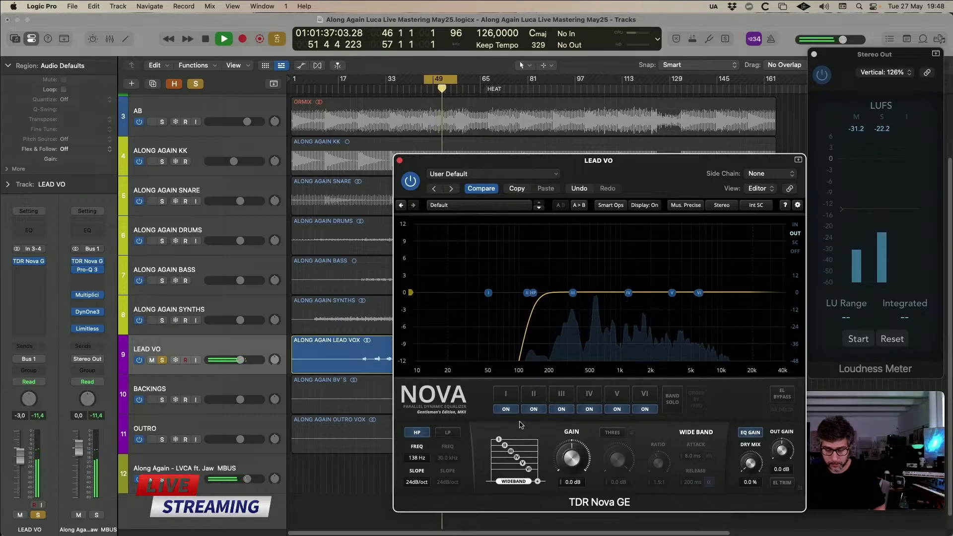
{"action": "key", "text": "space"}
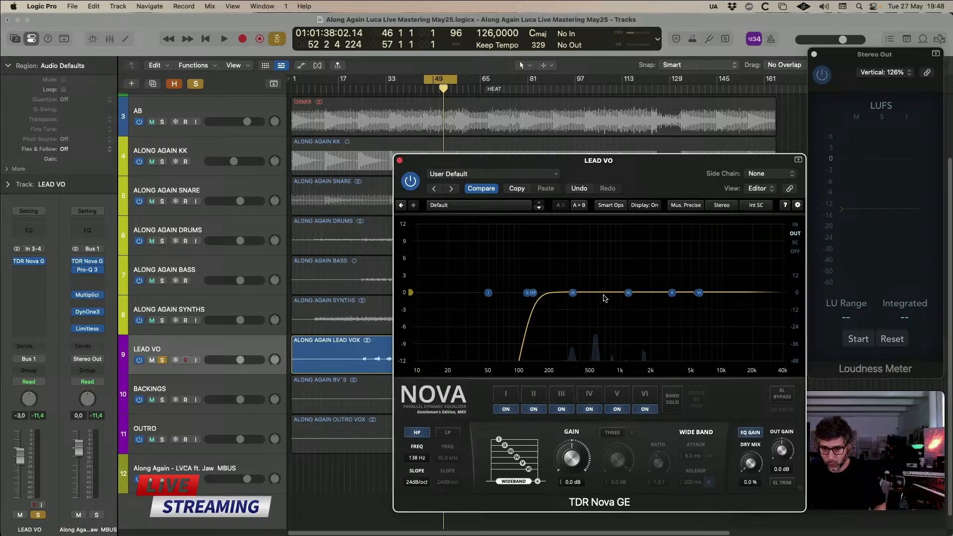
- Audition band III in isolation during playback, tune it to 549 Hz with a Q of 0.89, and turn the band solo off
{"action": "key", "text": "space"}
{"action": "left_click", "coordinate": [561, 393]}
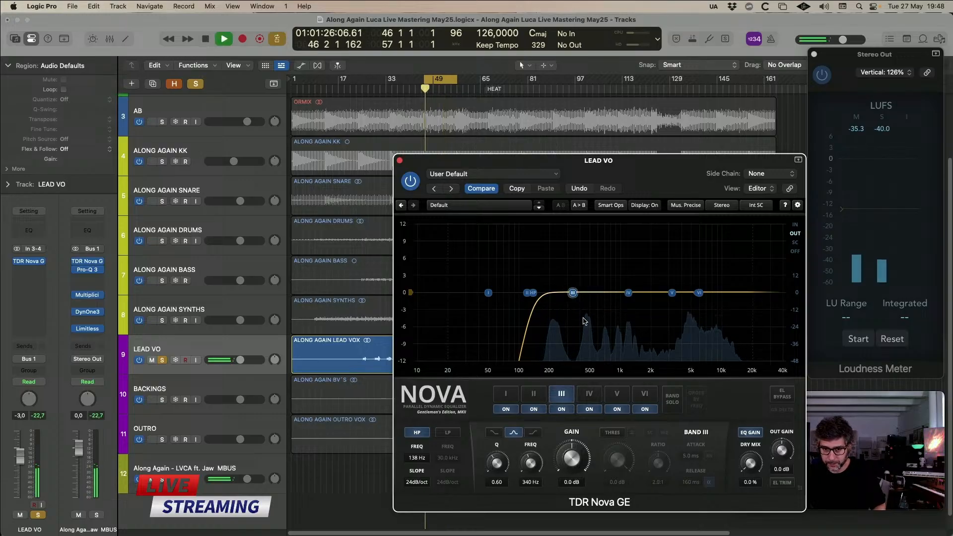
{"action": "left_click", "coordinate": [672, 398]}
{"action": "left_click_drag", "start_coordinate": [572, 292], "coordinate": [594, 293]}
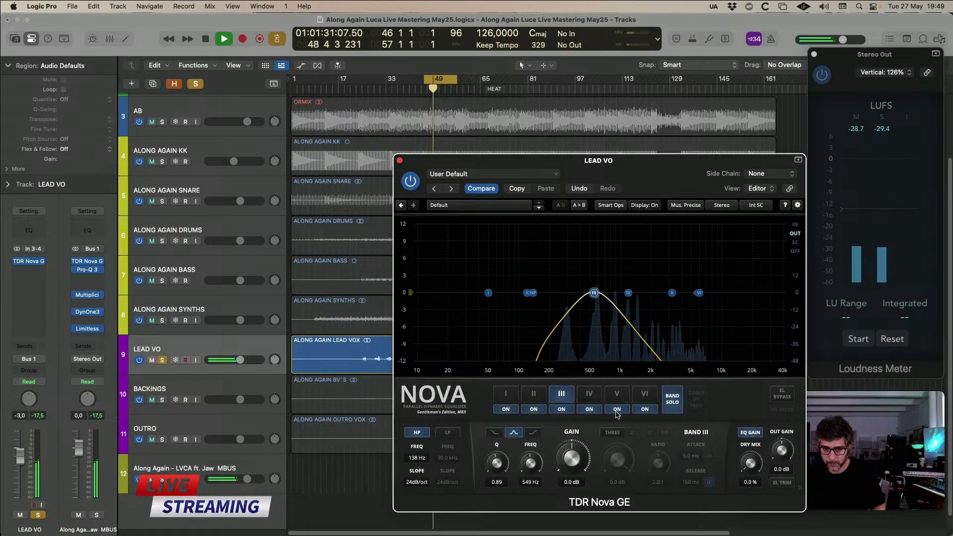
{"action": "left_click", "coordinate": [672, 400]}
{"action": "key", "text": "space"}
{"action": "left_click", "coordinate": [607, 313]}
{"action": "left_click", "coordinate": [609, 314]}
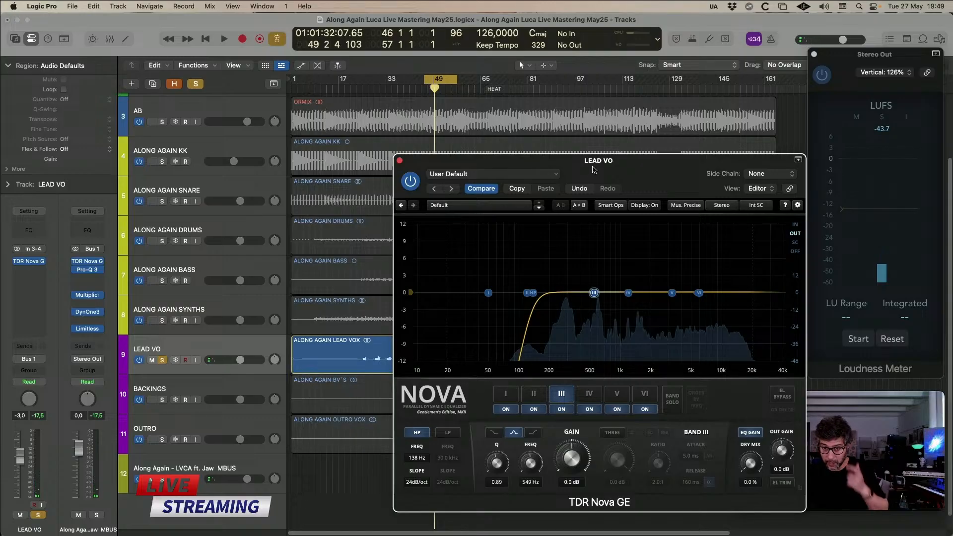
- Add a FabFilter Pro-Q 3 after TDR Nova GE on LEAD VO and close its window
{"action": "left_click_drag", "start_coordinate": [594, 170], "coordinate": [591, 168]}
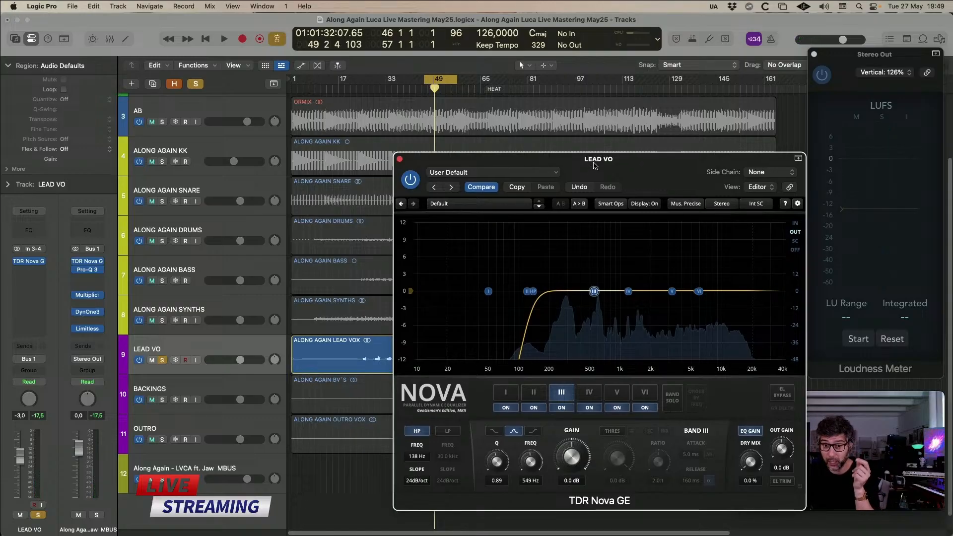
{"action": "left_click_drag", "start_coordinate": [572, 170], "coordinate": [499, 124]}
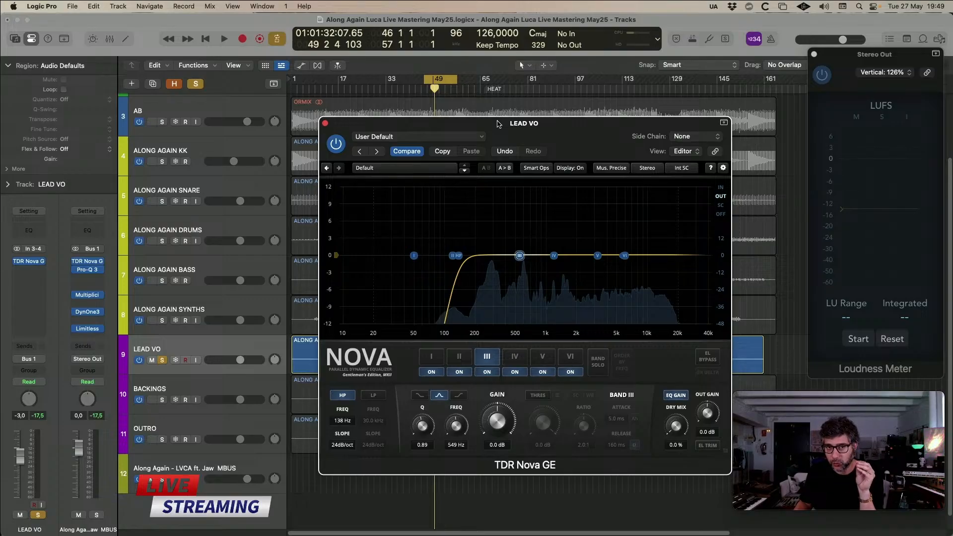
{"action": "left_click_drag", "start_coordinate": [497, 123], "coordinate": [497, 125]}
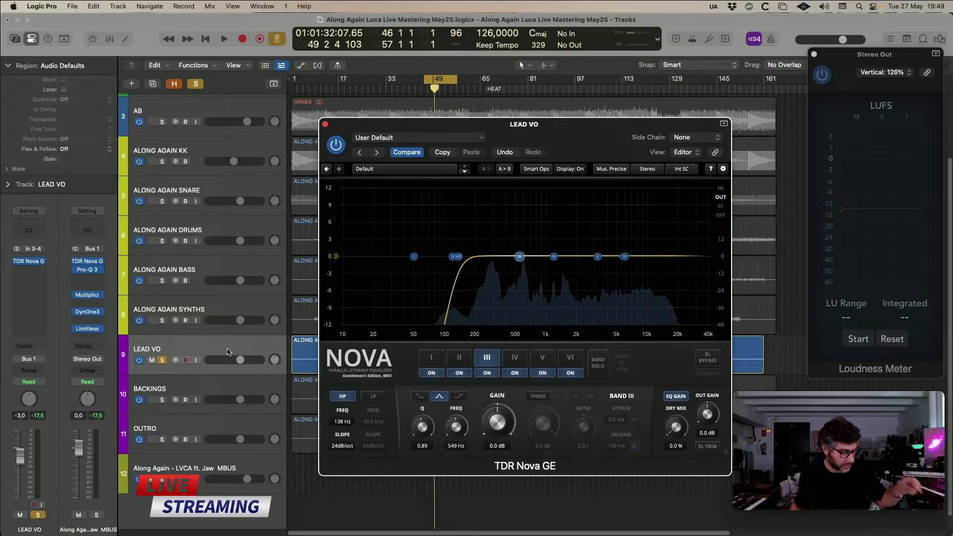
{"action": "key", "text": "ctrl+q"}
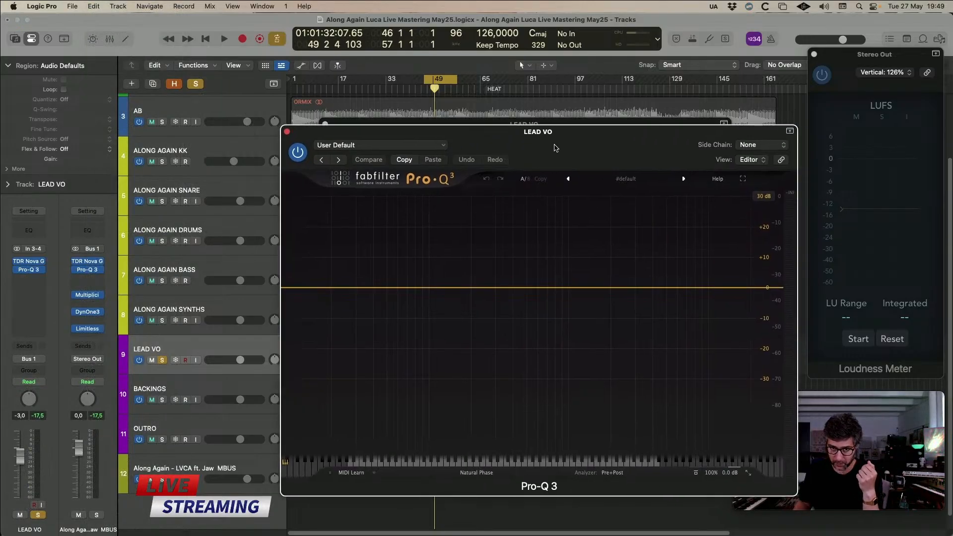
{"action": "mouse_move", "coordinate": [689, 453]}
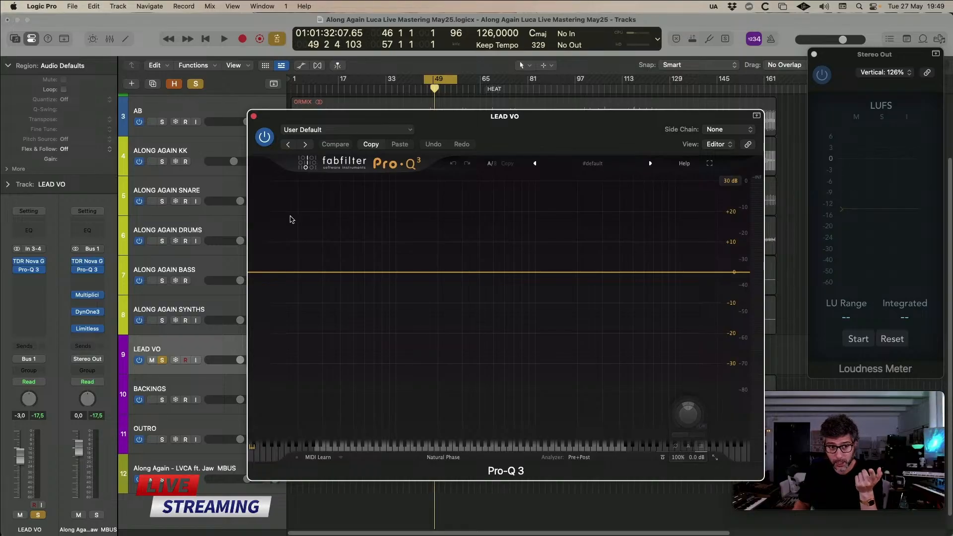
{"action": "left_click", "coordinate": [253, 117]}
- Cut LEAD VO's TDR Nova GE band III to -6.5 dB at 502 Hz while auditioning the track
{"action": "left_click_drag", "start_coordinate": [524, 125], "coordinate": [525, 137]}
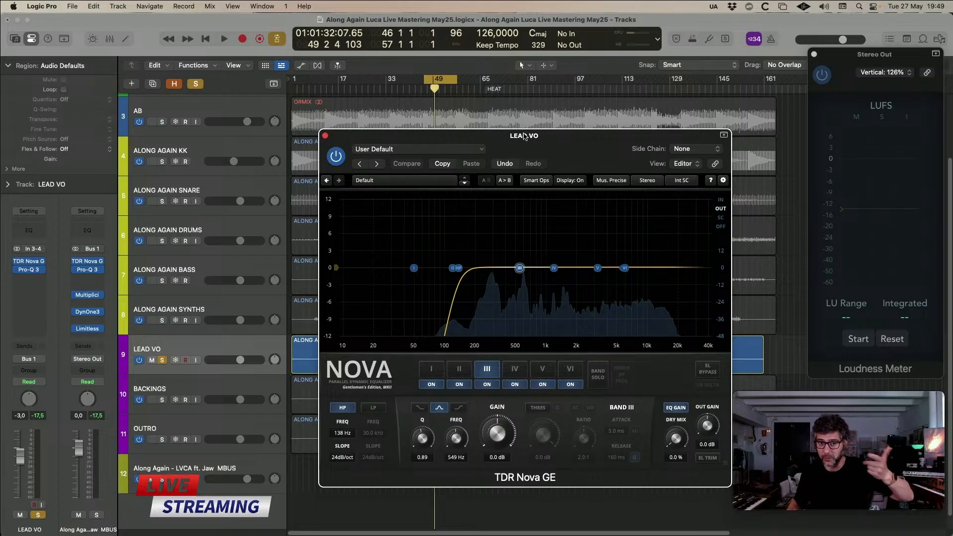
{"action": "left_click_drag", "start_coordinate": [583, 158], "coordinate": [582, 153]}
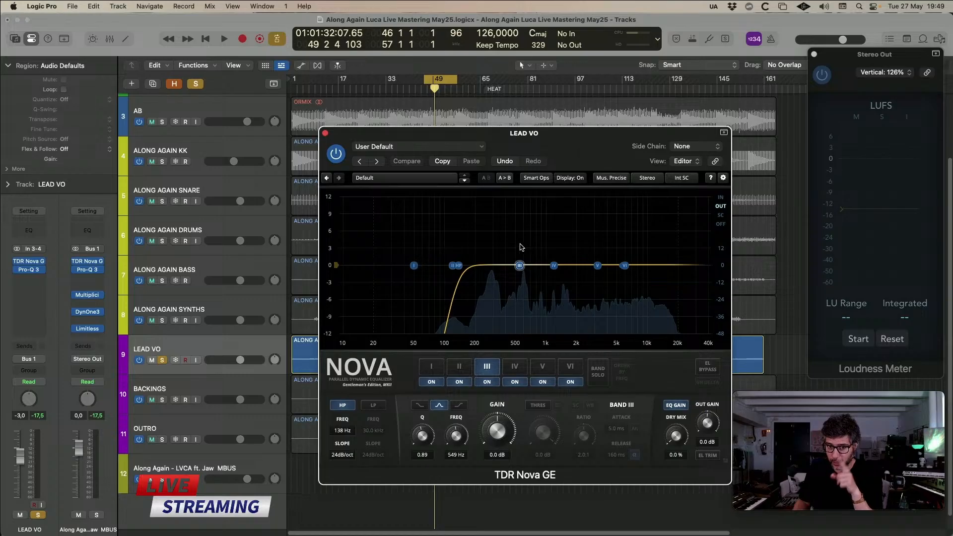
{"action": "left_click", "coordinate": [520, 266]}
{"action": "key", "text": "space"}
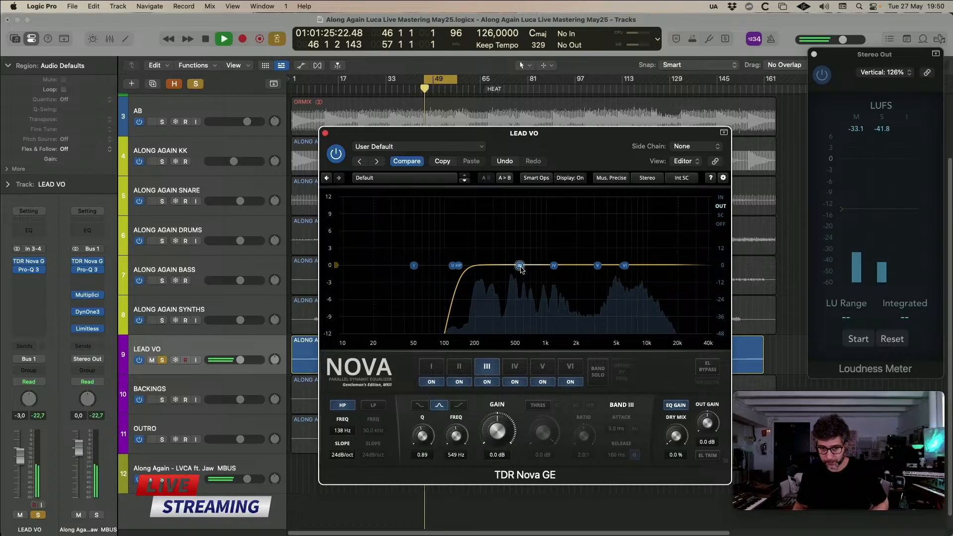
{"action": "left_click_drag", "start_coordinate": [520, 268], "coordinate": [516, 305]}
{"action": "key", "text": "space"}
{"action": "key", "text": "space"}
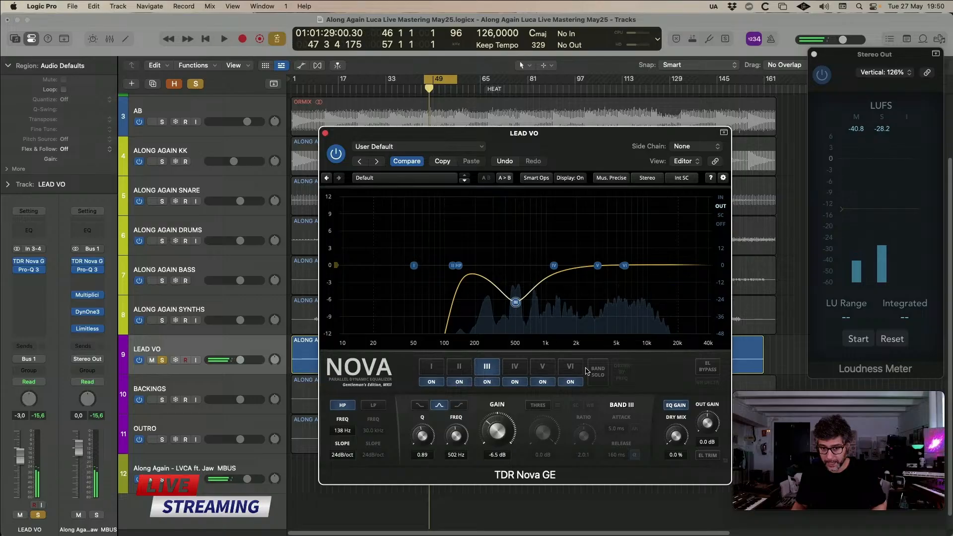
- Audition band III in isolation, turn its band solo off, and bring its gain back to 0.1 dB
{"action": "left_click", "coordinate": [601, 374]}
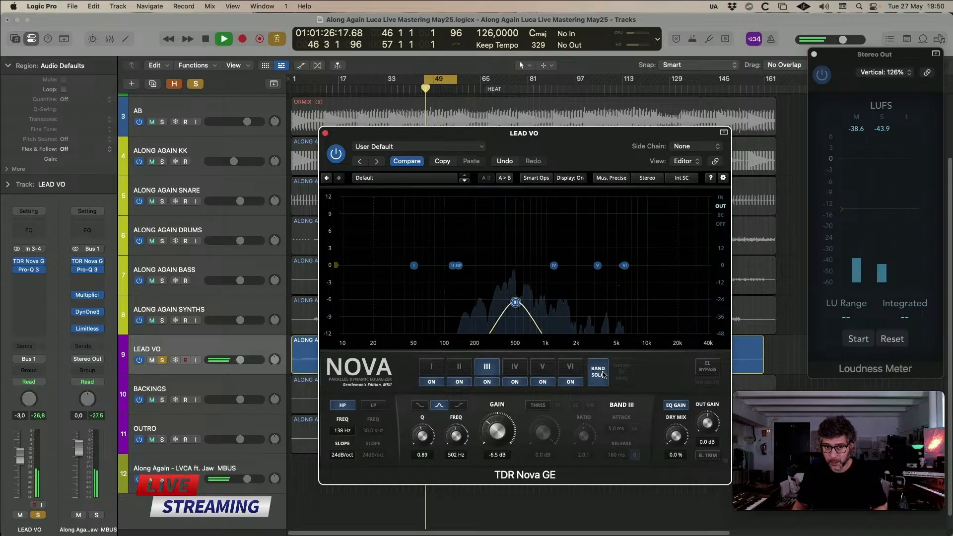
{"action": "key", "text": "space"}
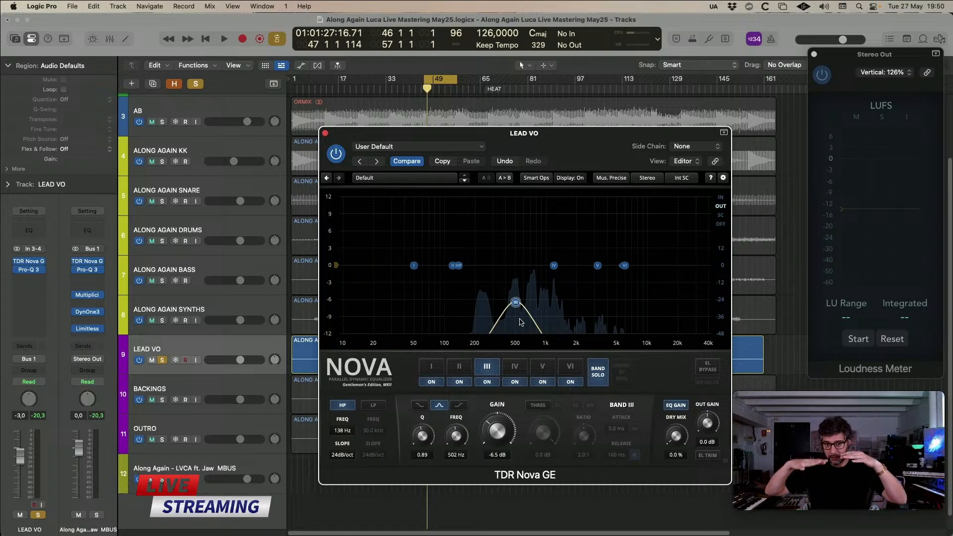
{"action": "key", "text": "space"}
{"action": "left_click", "coordinate": [598, 372]}
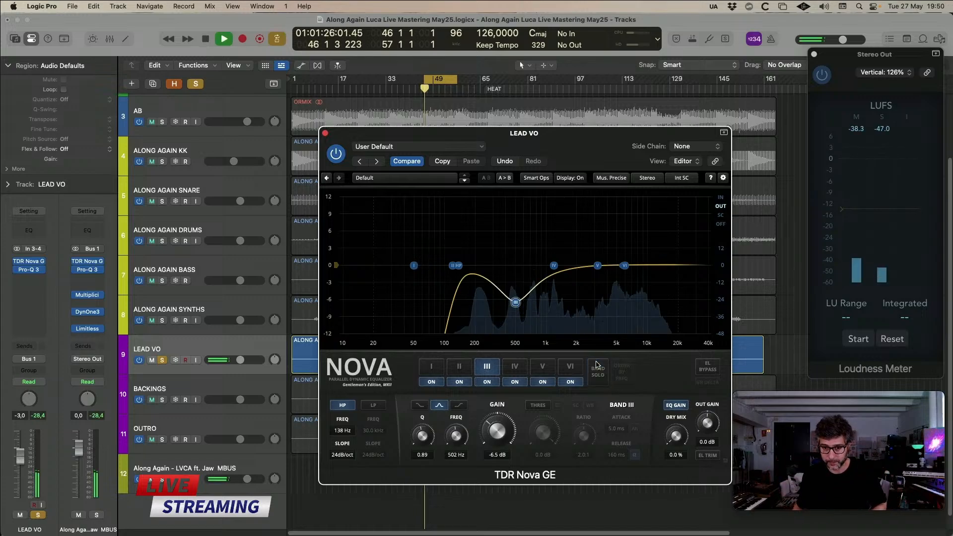
{"action": "left_click_drag", "start_coordinate": [497, 430], "coordinate": [498, 399]}
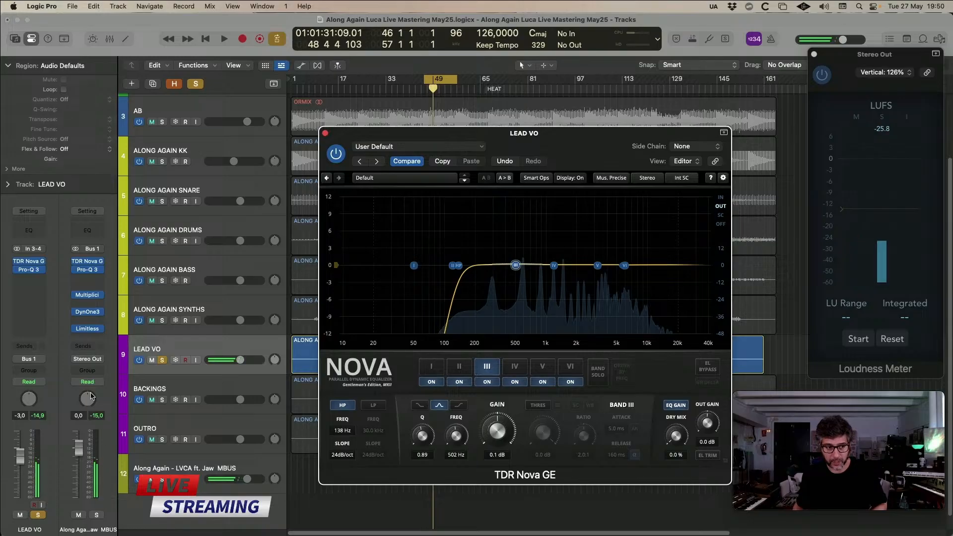
- Open LEAD VO's Pro-Q 3 and add a bell band at 500 Hz
{"action": "left_click", "coordinate": [32, 273]}
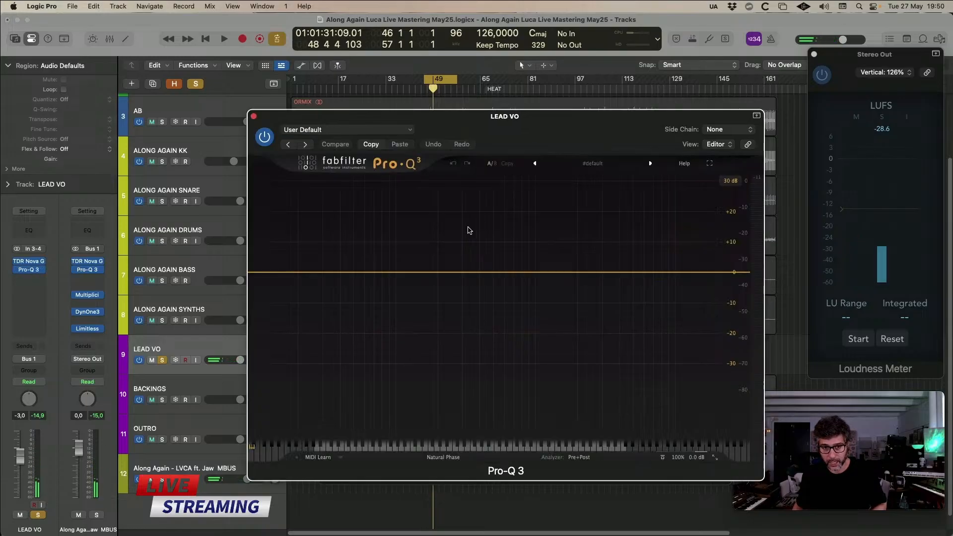
{"action": "left_click", "coordinate": [460, 272]}
{"action": "double_click", "coordinate": [418, 409]}
{"action": "type", "text": "500"}
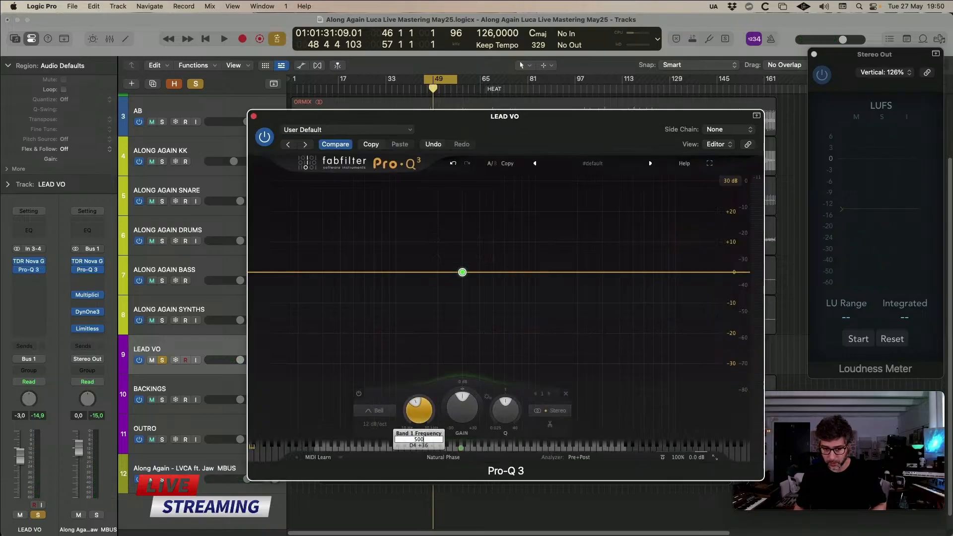
{"action": "key", "text": "Return"}
- Audition a deep cut on the Pro-Q 3 band during playback and ease its gain to -7.36 dB
{"action": "key", "text": "space"}
{"action": "left_click_drag", "start_coordinate": [462, 408], "coordinate": [476, 481]}
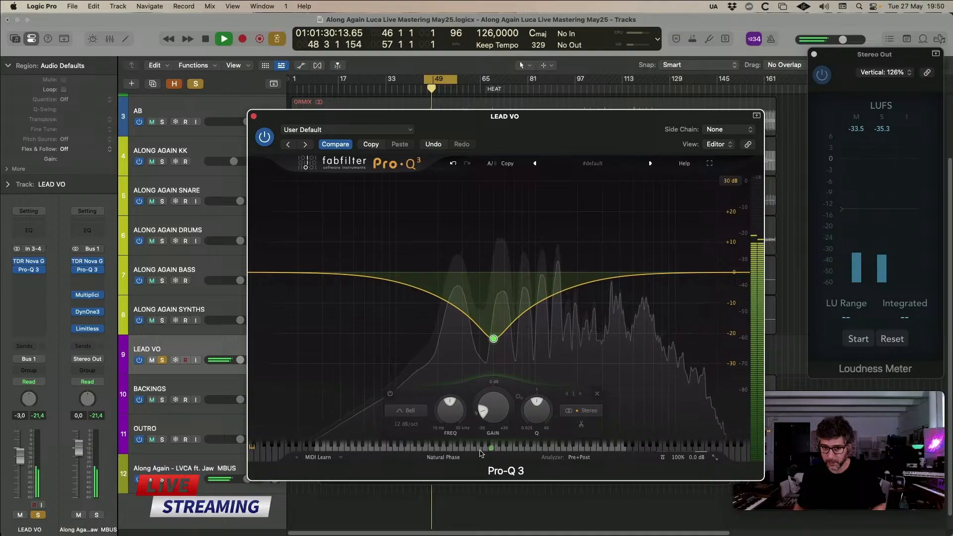
{"action": "left_click_drag", "start_coordinate": [492, 417], "coordinate": [493, 380]}
{"action": "key", "text": "space"}
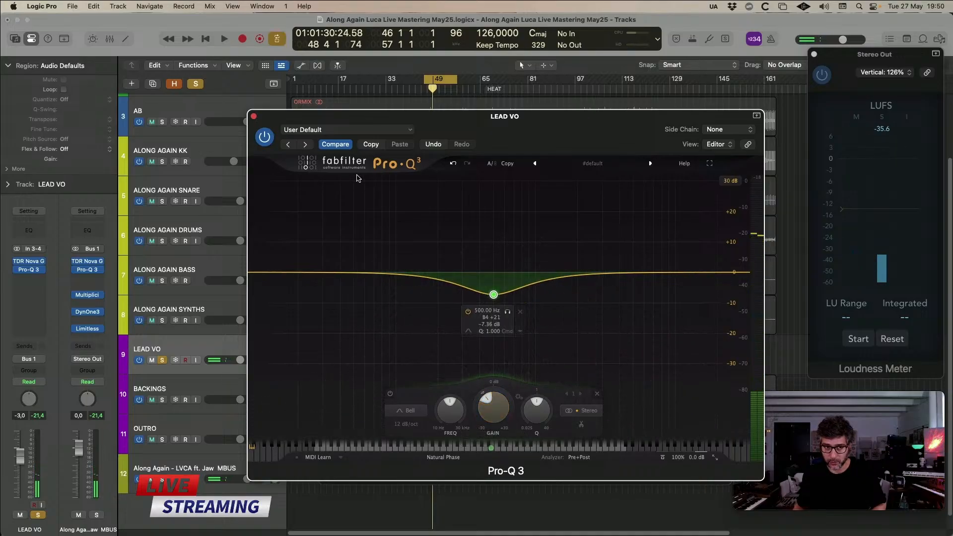
- Match both equalizers by setting TDR Nova GE band III and the Pro-Q 3 500 Hz band to -6 dB
{"action": "left_click_drag", "start_coordinate": [357, 119], "coordinate": [768, 175]}
{"action": "left_click_drag", "start_coordinate": [505, 428], "coordinate": [504, 443]}
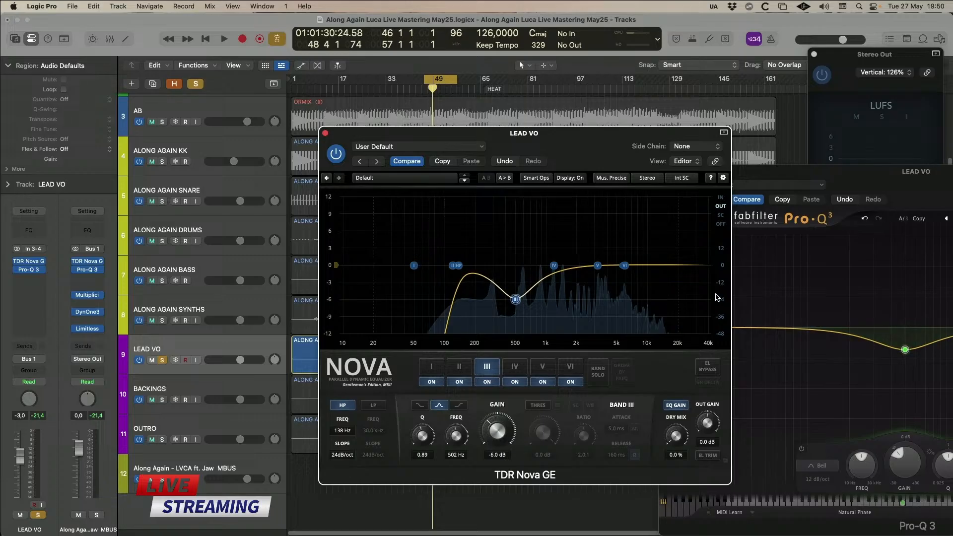
{"action": "left_click_drag", "start_coordinate": [890, 178], "coordinate": [530, 133]}
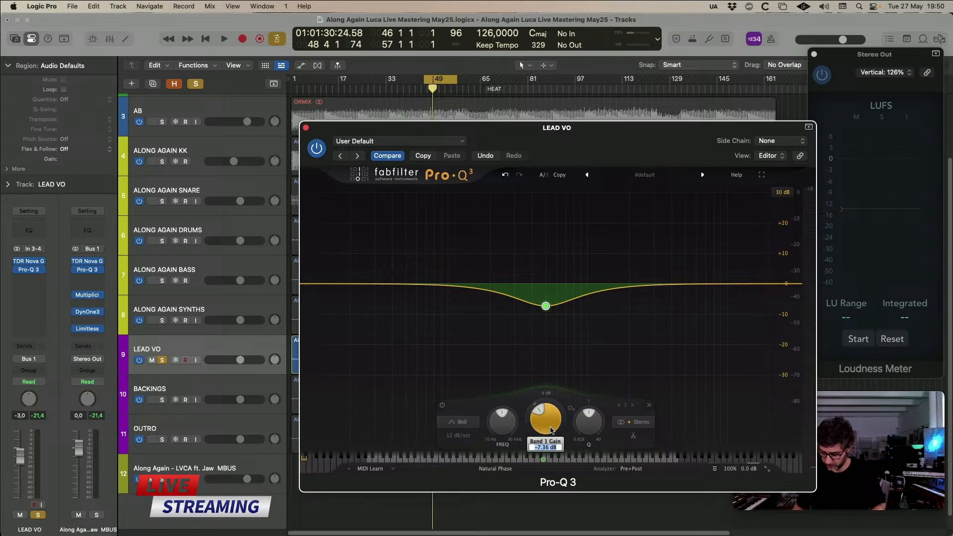
{"action": "key", "text": "Return"}
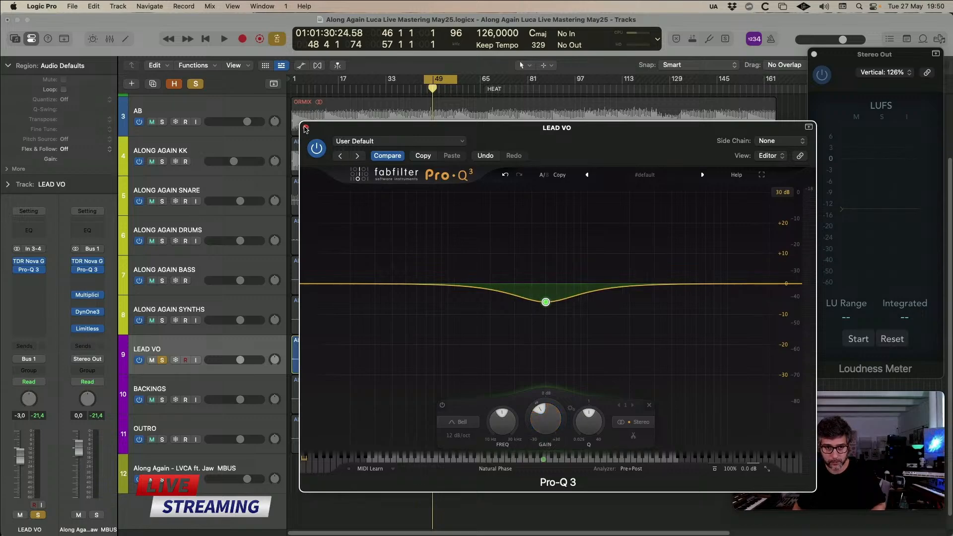
- Alternate TDR Nova GE and Pro-Q 3 in and out of bypass on LEAD VO during playback to compare their cuts
{"action": "left_click", "coordinate": [306, 128]}
{"action": "left_click", "coordinate": [17, 262]}
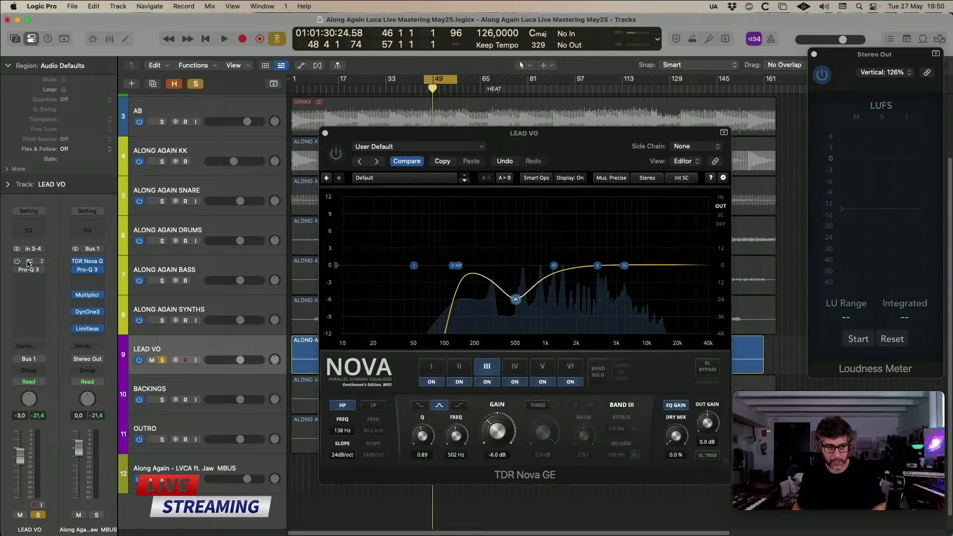
{"action": "key", "text": "space"}
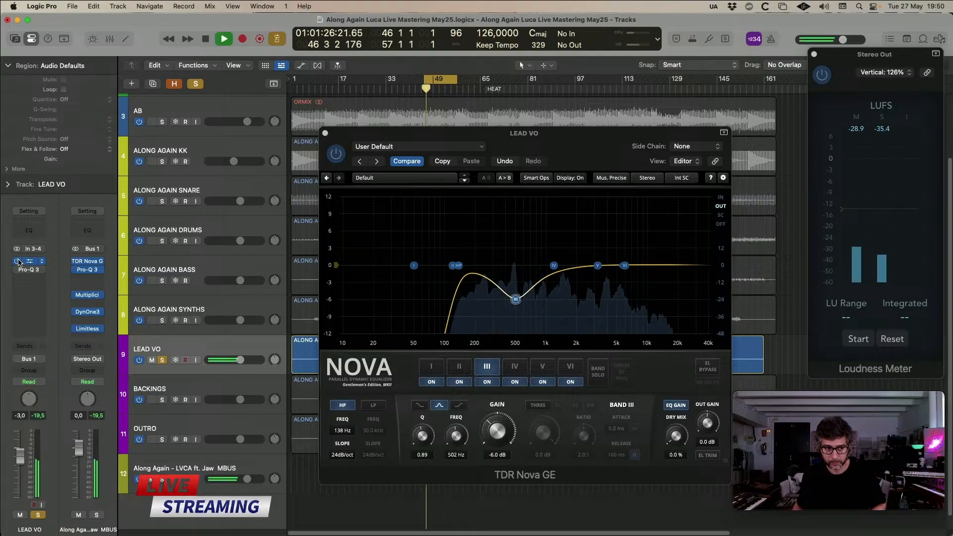
{"action": "left_click", "coordinate": [18, 261]}
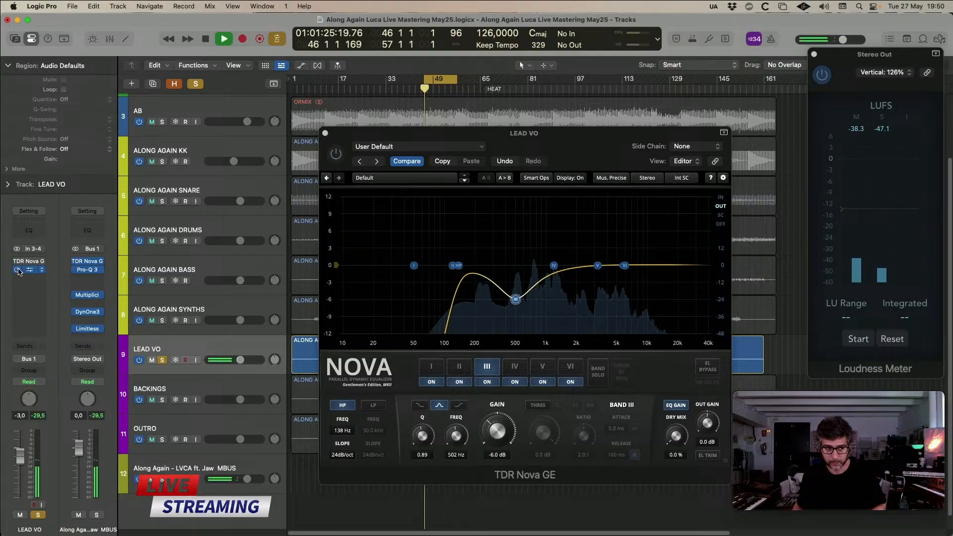
{"action": "left_click", "coordinate": [19, 271]}
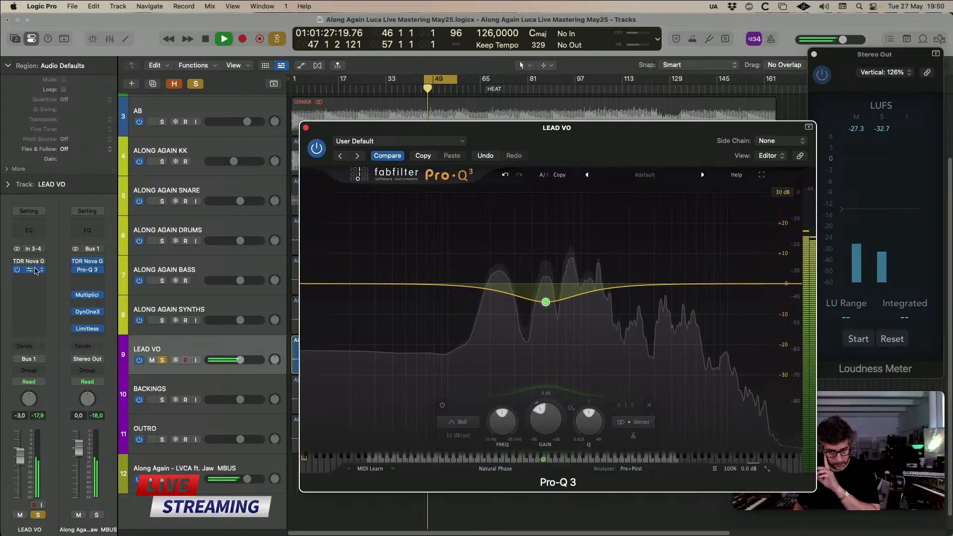
{"action": "key", "text": "space"}
- Bypass Pro-Q 3 on LEAD VO, switch TDR Nova GE back on, and bring up the Nova window
{"action": "left_click_drag", "start_coordinate": [575, 147], "coordinate": [583, 143]}
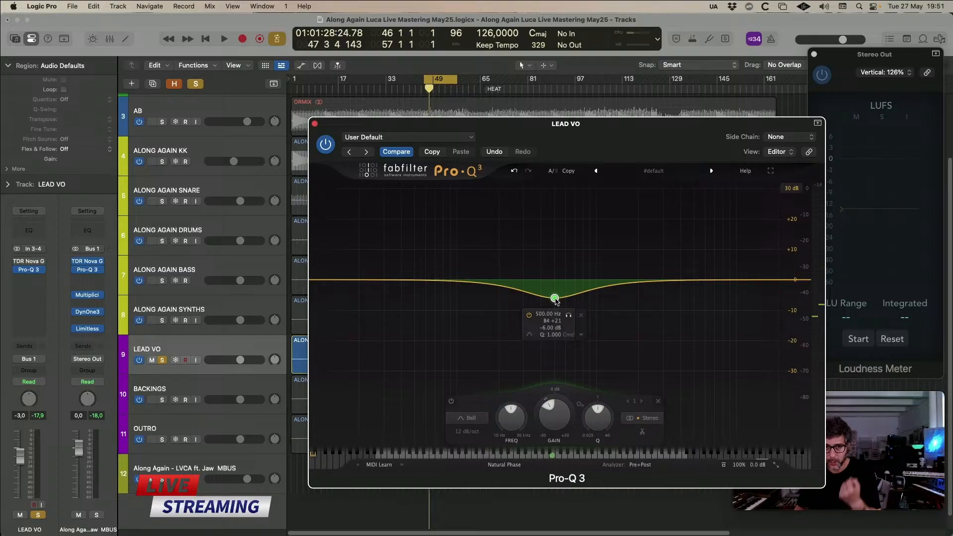
{"action": "left_click", "coordinate": [30, 271]}
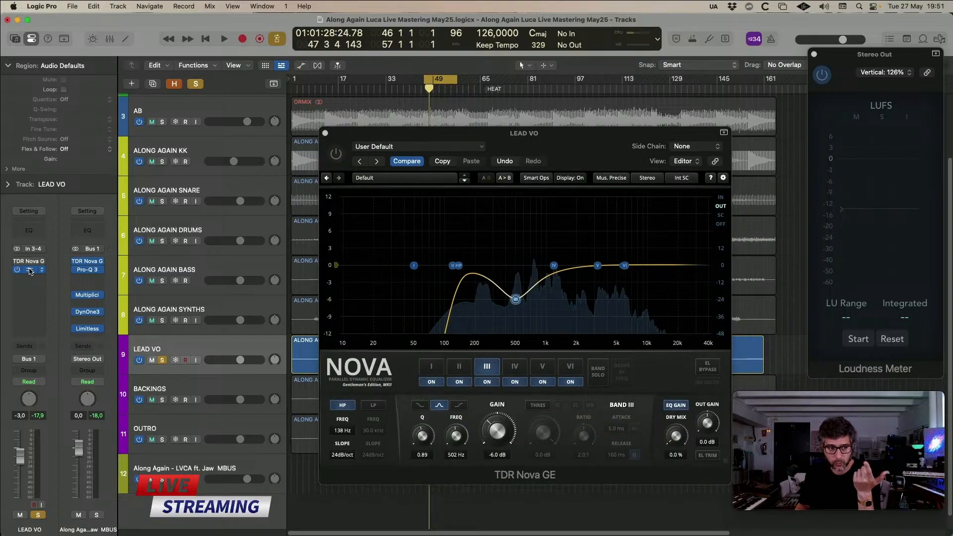
{"action": "left_click", "coordinate": [30, 271]}
{"action": "left_click", "coordinate": [575, 132]}
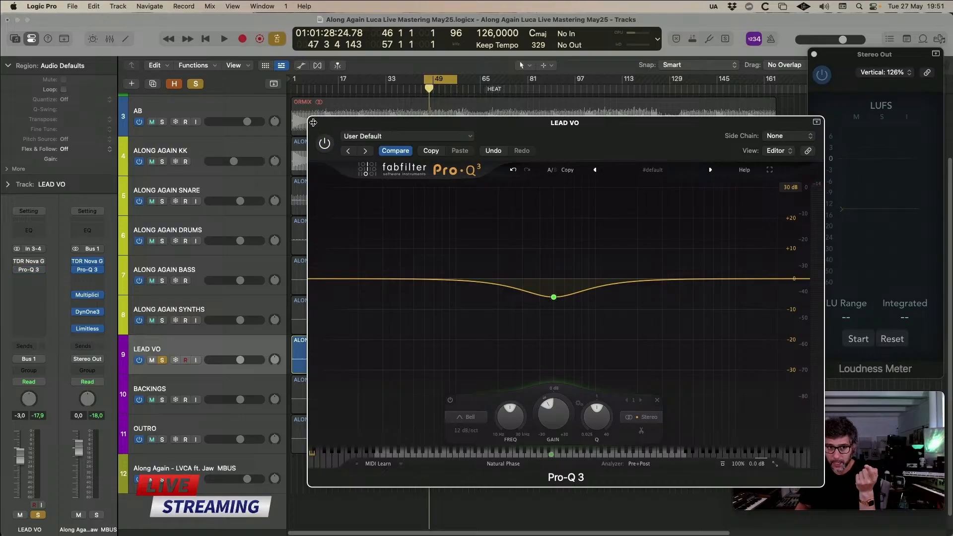
{"action": "left_click", "coordinate": [28, 263]}
{"action": "left_click", "coordinate": [28, 263]}
{"action": "left_click", "coordinate": [28, 263]}
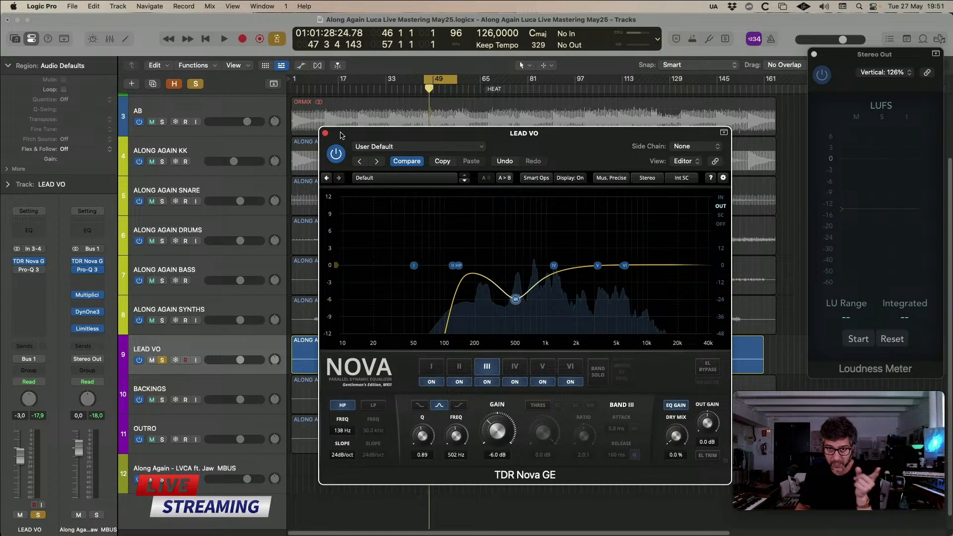
{"action": "left_click_drag", "start_coordinate": [341, 135], "coordinate": [341, 137]}
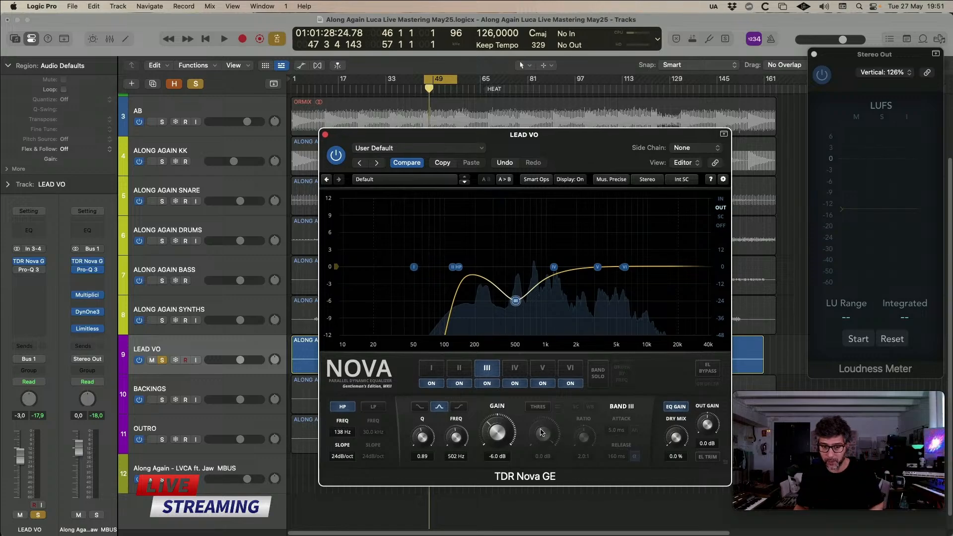
- Reset the gain of TDR Nova GE band III to 0 dB and audition LEAD VO
{"action": "left_click_drag", "start_coordinate": [515, 299], "coordinate": [516, 272]}
{"action": "key", "text": "space"}
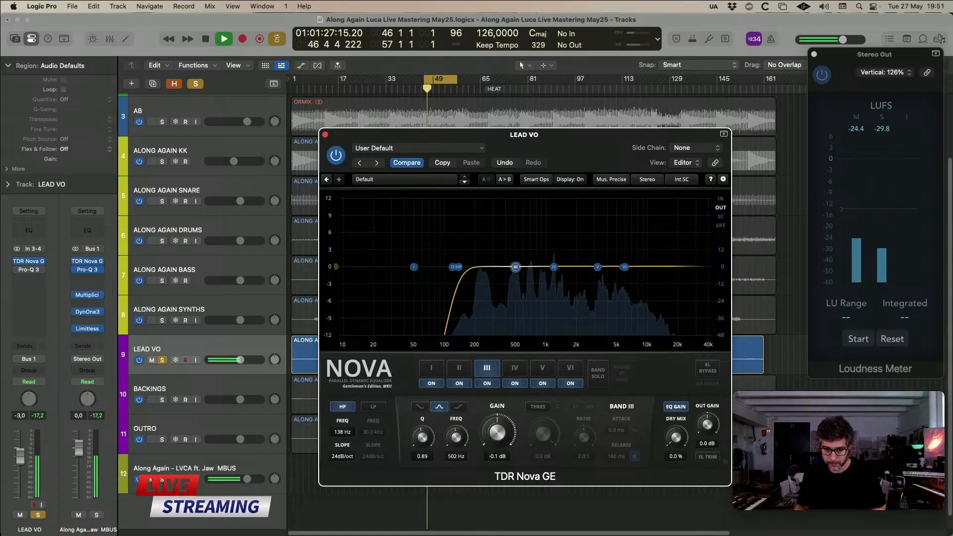
{"action": "left_click", "coordinate": [498, 419], "text": "alt"}
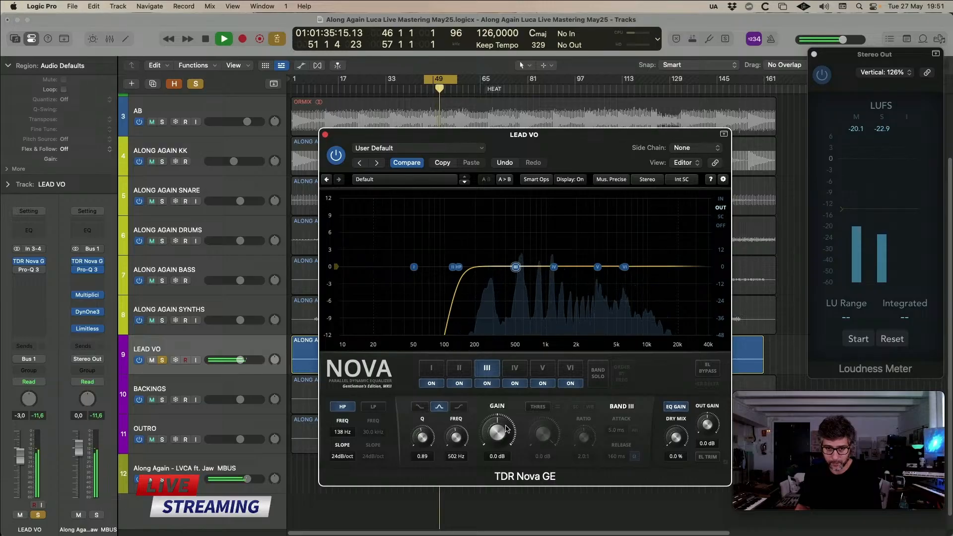
{"action": "left_click_drag", "start_coordinate": [517, 138], "coordinate": [680, 125]}
{"action": "key", "text": "space"}
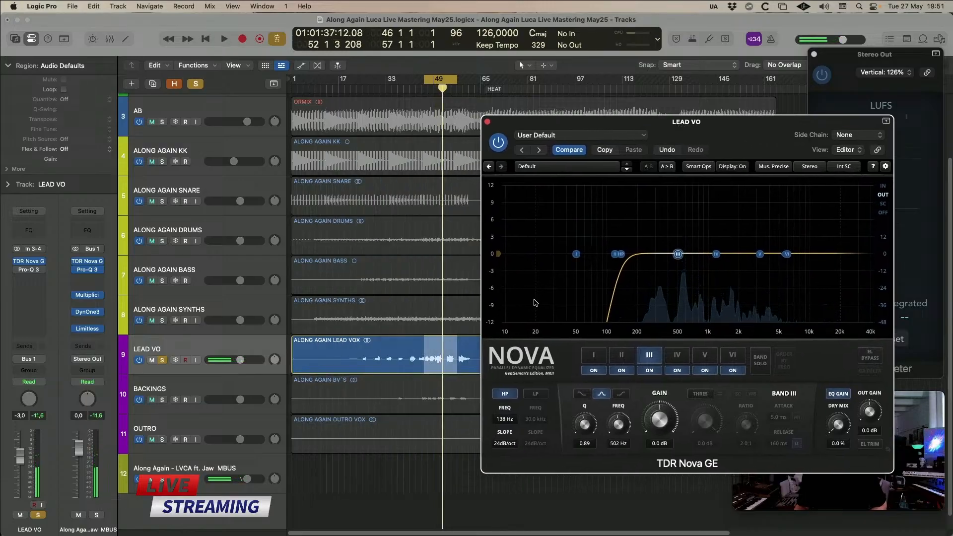
- Move the playhead to bar 48, lower band III's gain to -2.3 dB, and play LEAD VO
{"action": "left_click_drag", "start_coordinate": [454, 93], "coordinate": [430, 92]}
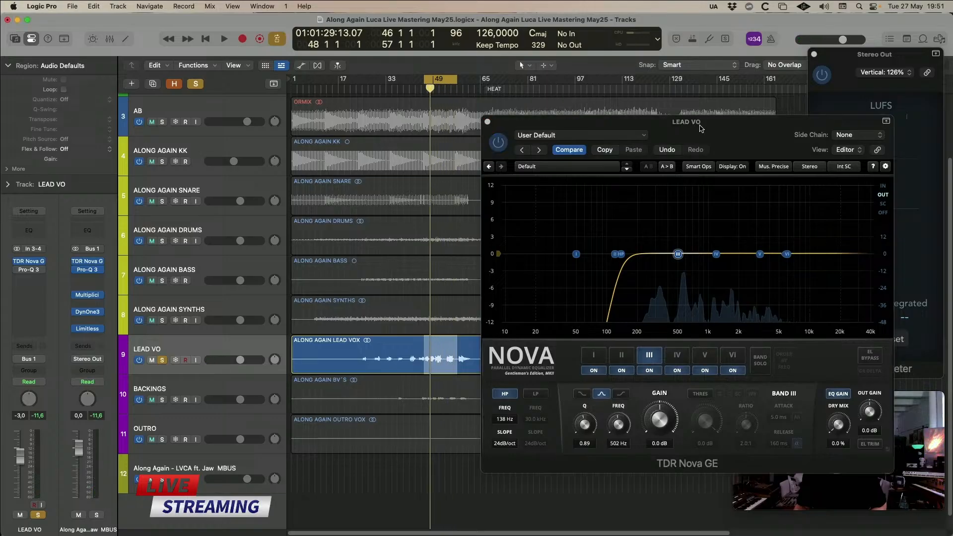
{"action": "left_click_drag", "start_coordinate": [700, 129], "coordinate": [622, 119]}
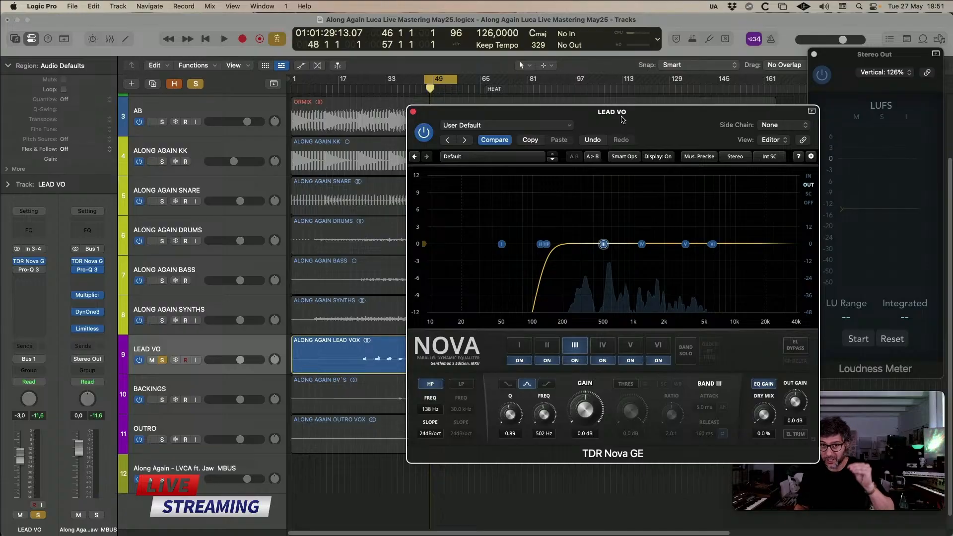
{"action": "left_click_drag", "start_coordinate": [606, 416], "coordinate": [605, 429]}
{"action": "key", "text": "space"}
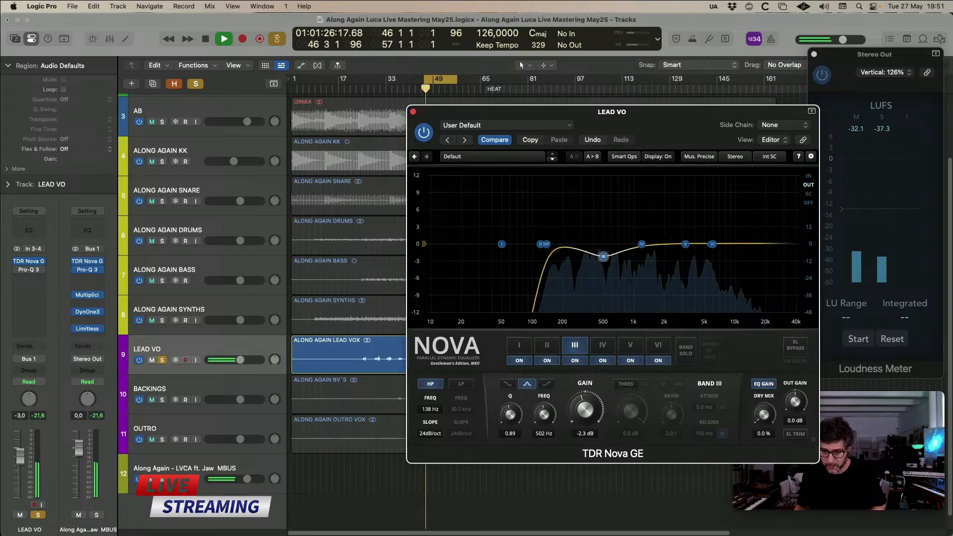
- Set TDR Nova GE band III's gain to -3.0 dB and enable its threshold at about -13.7 dB with a 1.4:1 ratio, auditioning LEAD VO
{"action": "key", "text": "space"}
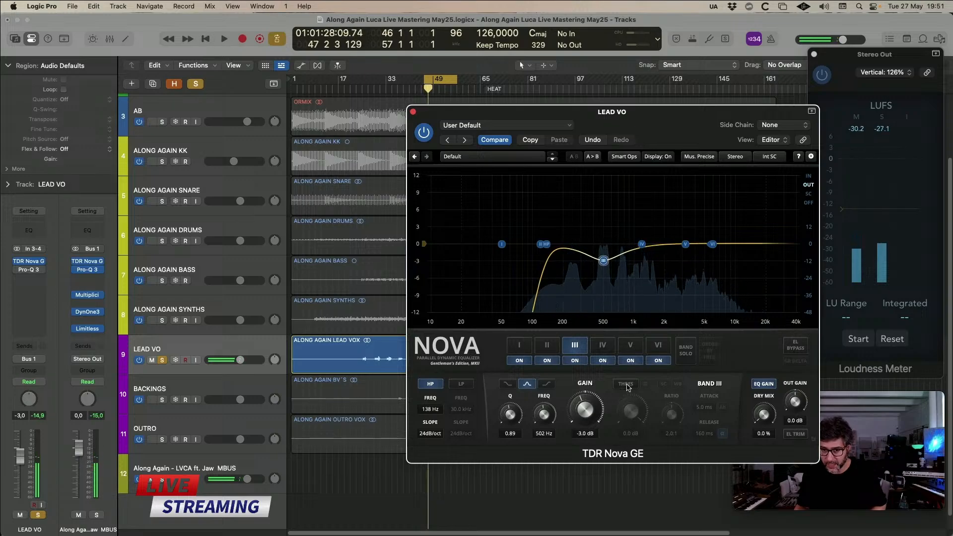
{"action": "left_click", "coordinate": [627, 384]}
{"action": "key", "text": "space"}
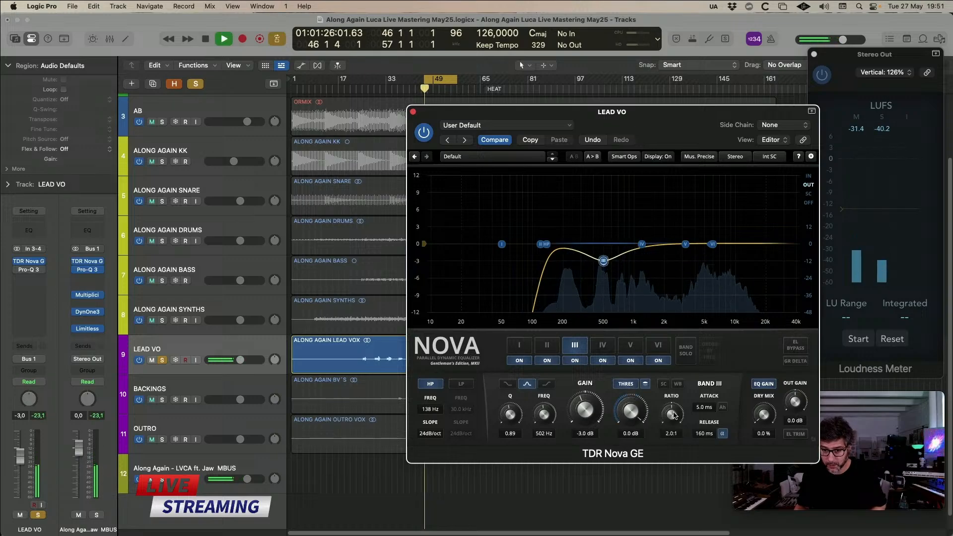
{"action": "mouse_move", "coordinate": [631, 411]}
{"action": "left_mouse_down"}
{"action": "mouse_move", "coordinate": [630, 426]}
{"action": "mouse_move", "coordinate": [670, 425]}
{"action": "mouse_move", "coordinate": [630, 413]}
{"action": "left_mouse_up"}
{"action": "left_click_drag", "start_coordinate": [643, 116], "coordinate": [733, 89]}
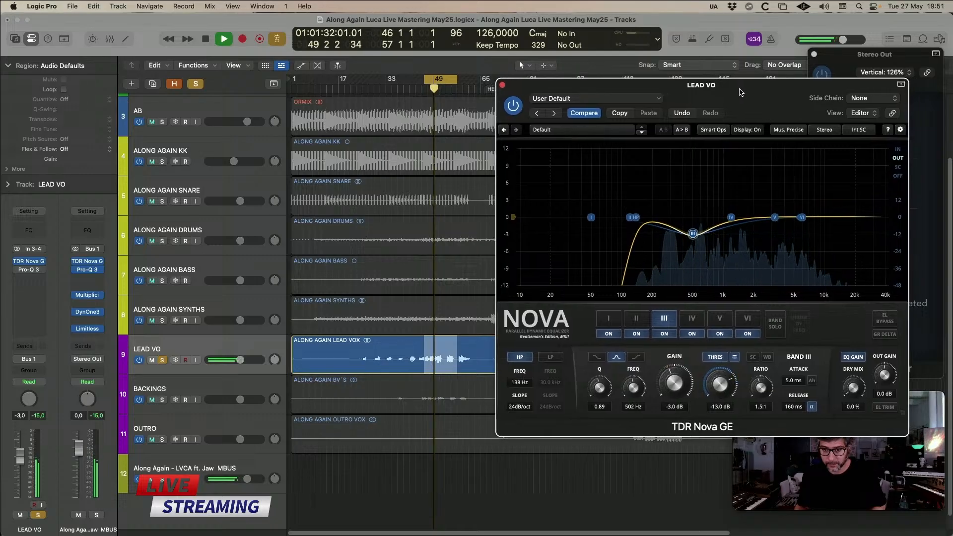
{"action": "left_click_drag", "start_coordinate": [721, 392], "coordinate": [721, 394]}
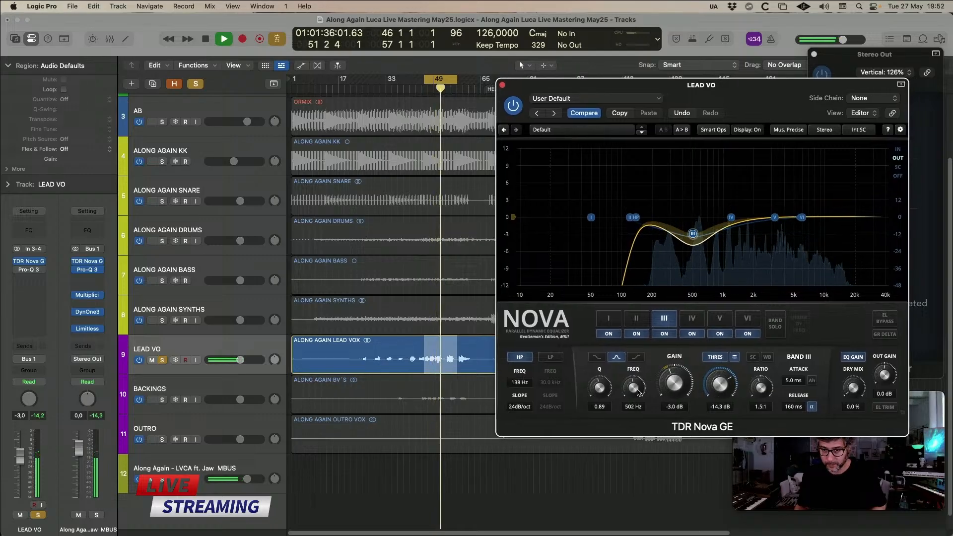
{"action": "key", "text": "space"}
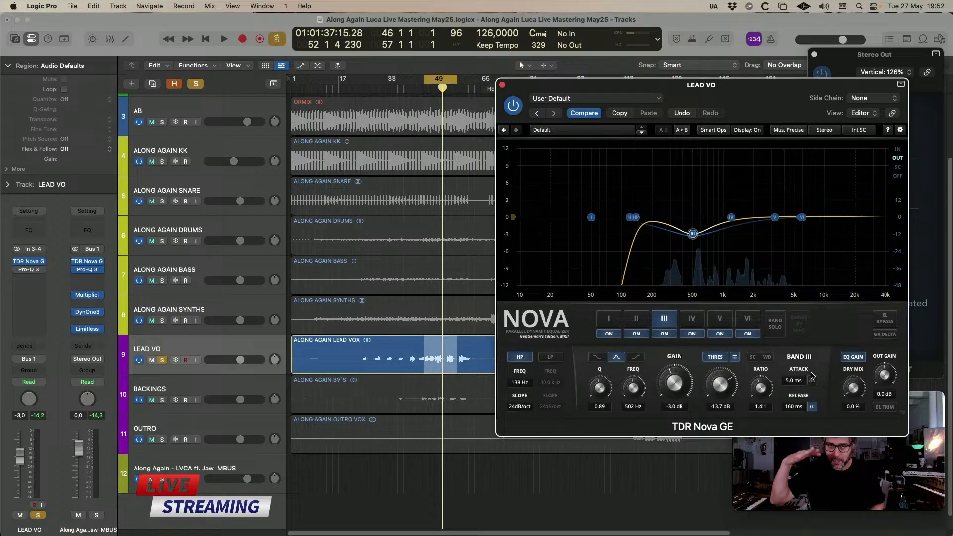
- Set band III's attack to 240 ms, release to 483 ms, threshold to -15.8 dB, Q to 1.04 and frequency to 558 Hz
{"action": "left_click_drag", "start_coordinate": [812, 377], "coordinate": [793, 382]}
{"action": "key", "text": "space"}
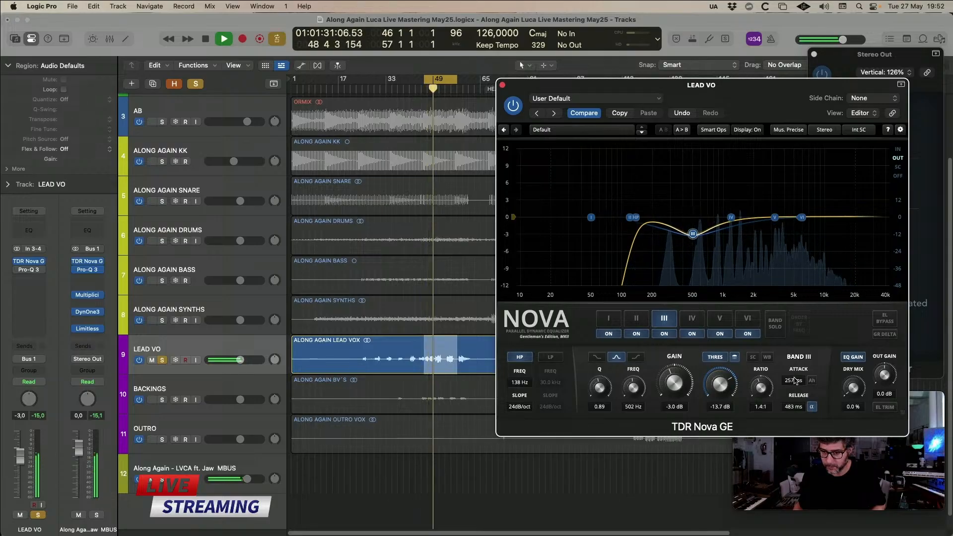
{"action": "left_click_drag", "start_coordinate": [720, 384], "coordinate": [719, 390]}
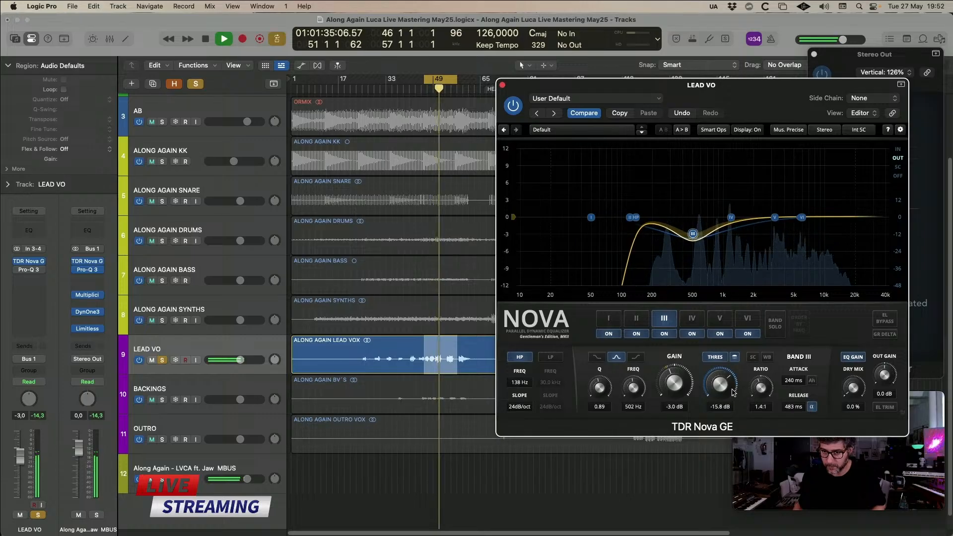
{"action": "left_click_drag", "start_coordinate": [634, 387], "coordinate": [610, 379]}
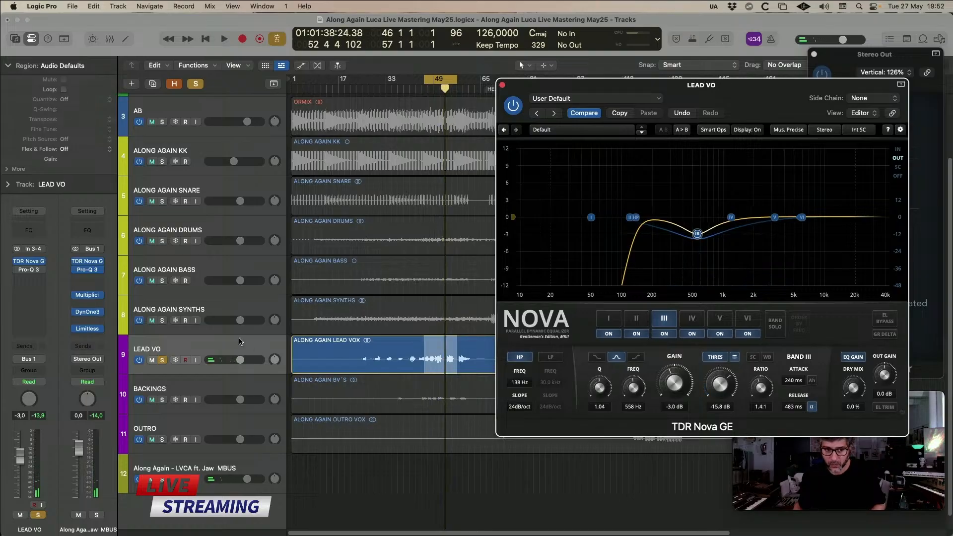
- Unsolo LEAD VO and compare TDR Nova GE bypassed and active within the full mix
{"action": "left_click", "coordinate": [165, 361]}
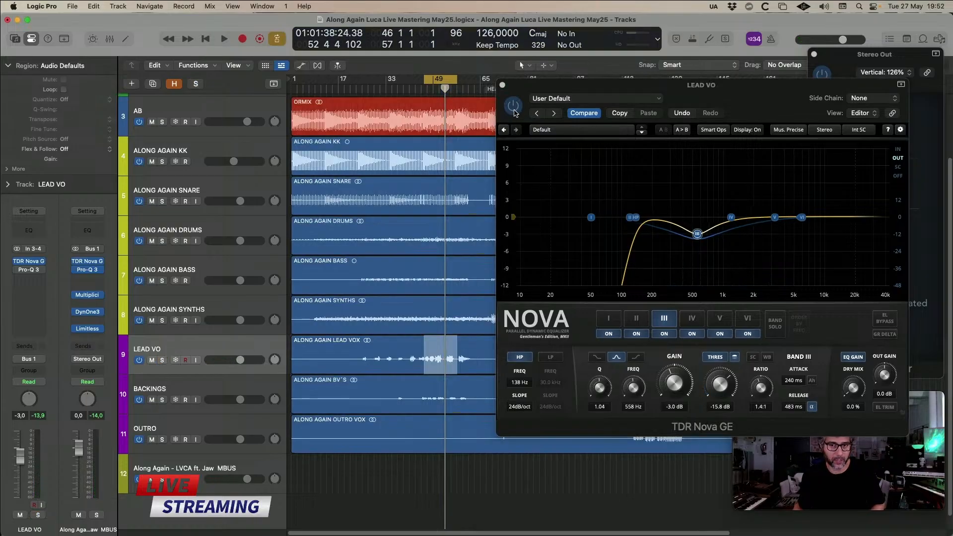
{"action": "left_click", "coordinate": [523, 88]}
{"action": "left_click_drag", "start_coordinate": [522, 88], "coordinate": [529, 87]}
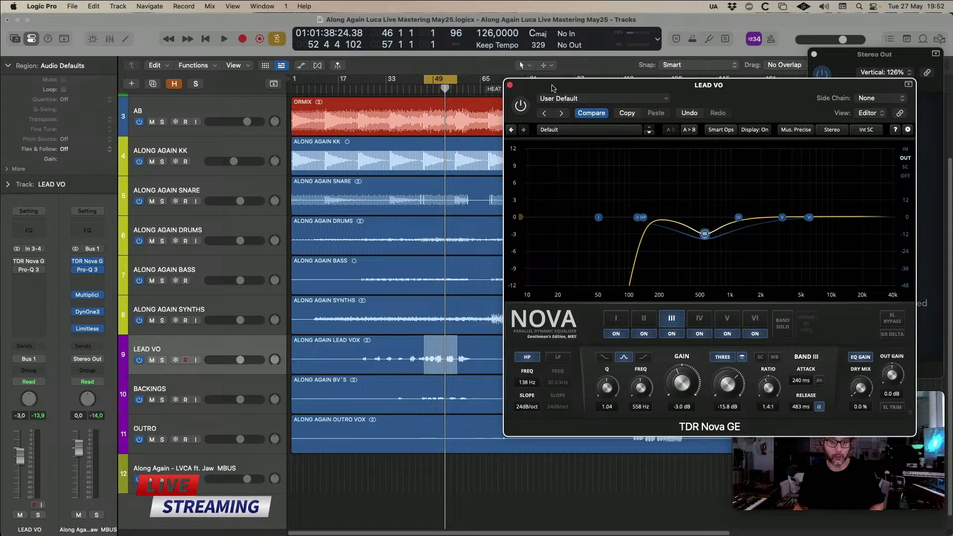
{"action": "key", "text": "space"}
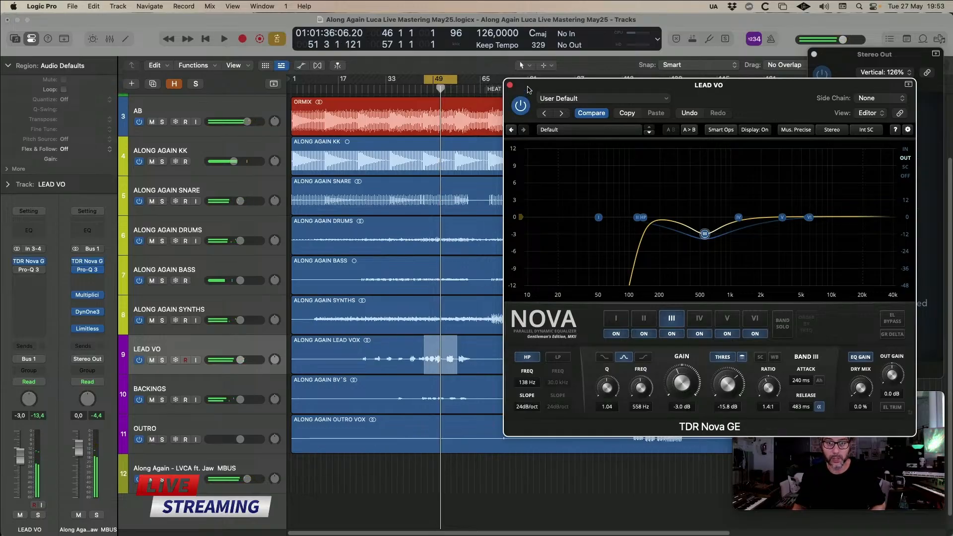
{"action": "key", "text": "space"}
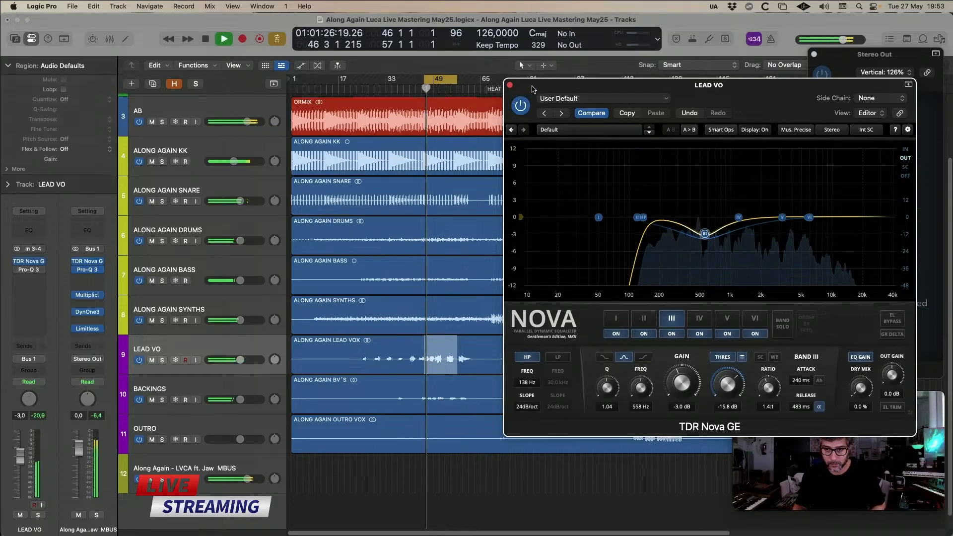
{"action": "left_click_drag", "start_coordinate": [628, 84], "coordinate": [627, 85]}
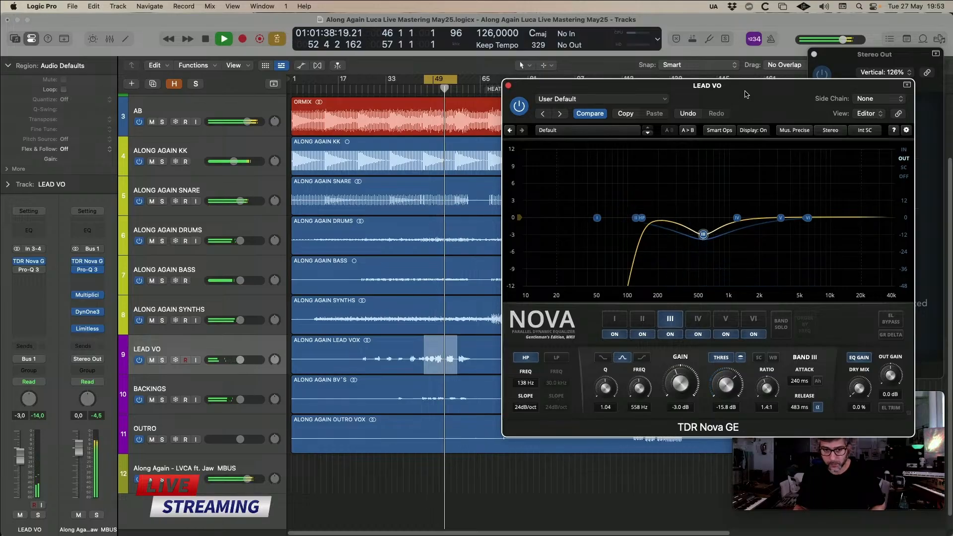
{"action": "key", "text": "space"}
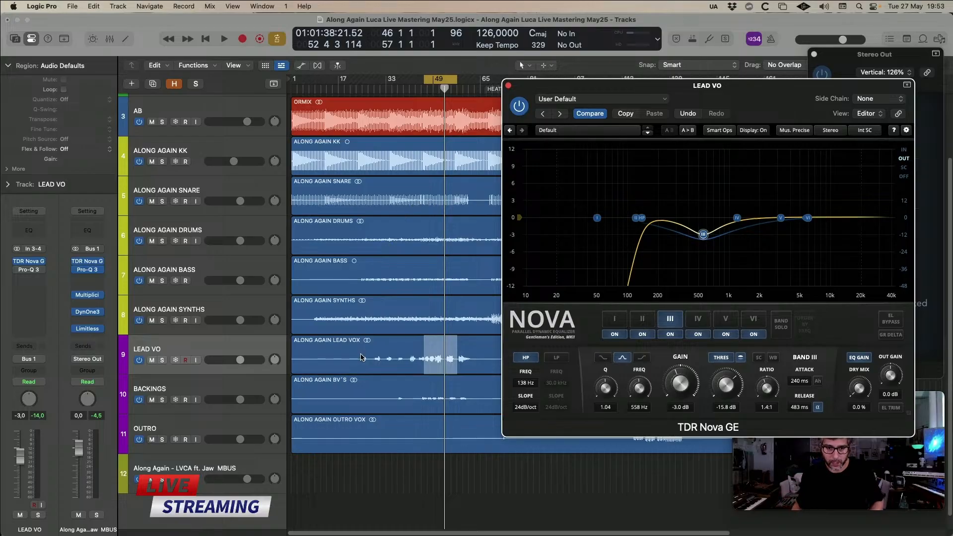
- Mark bars 25 to 63 on the LEAD VO track and play that passage in the full mix
{"action": "left_click_drag", "start_coordinate": [361, 357], "coordinate": [474, 367]}
{"action": "key", "text": "space"}
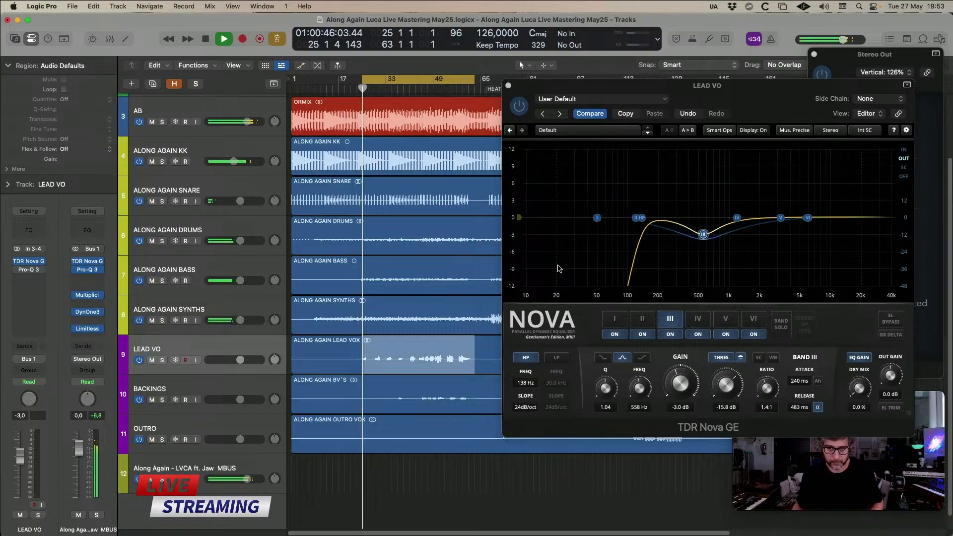
{"action": "left_click_drag", "start_coordinate": [744, 101], "coordinate": [702, 100]}
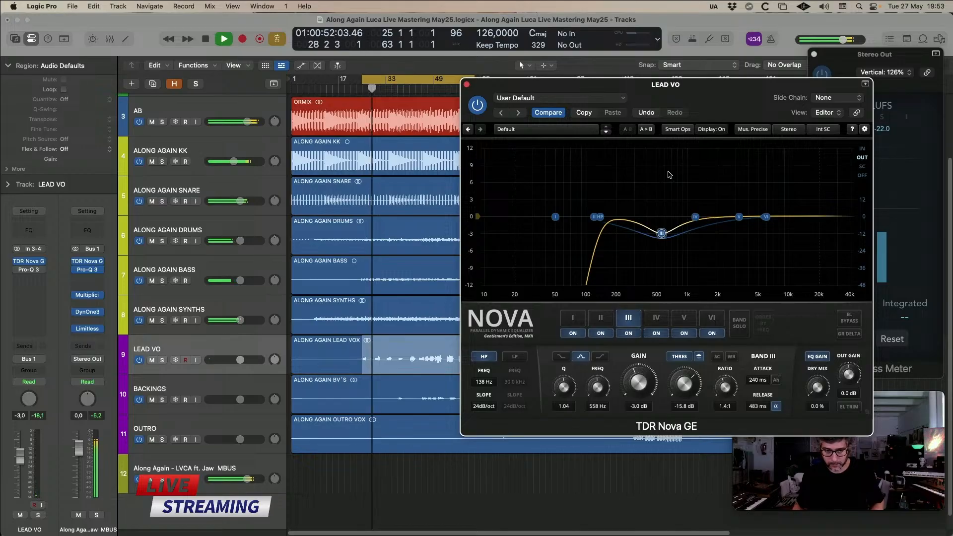
{"action": "mouse_move", "coordinate": [29, 273]}
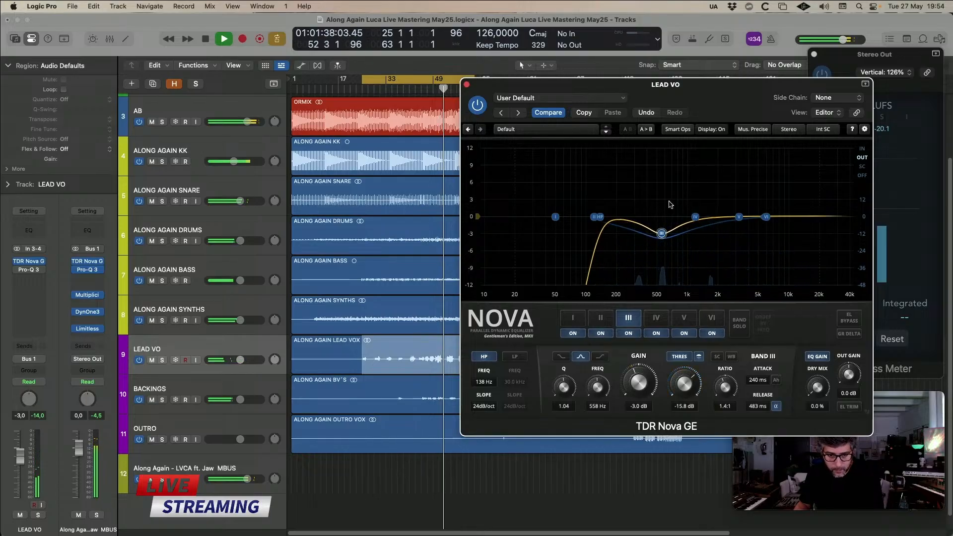
- Stop playback, close LEAD VO's TDR Nova GE window, and select the BACKINGS track
{"action": "key", "text": "Down"}
{"action": "key", "text": "space"}
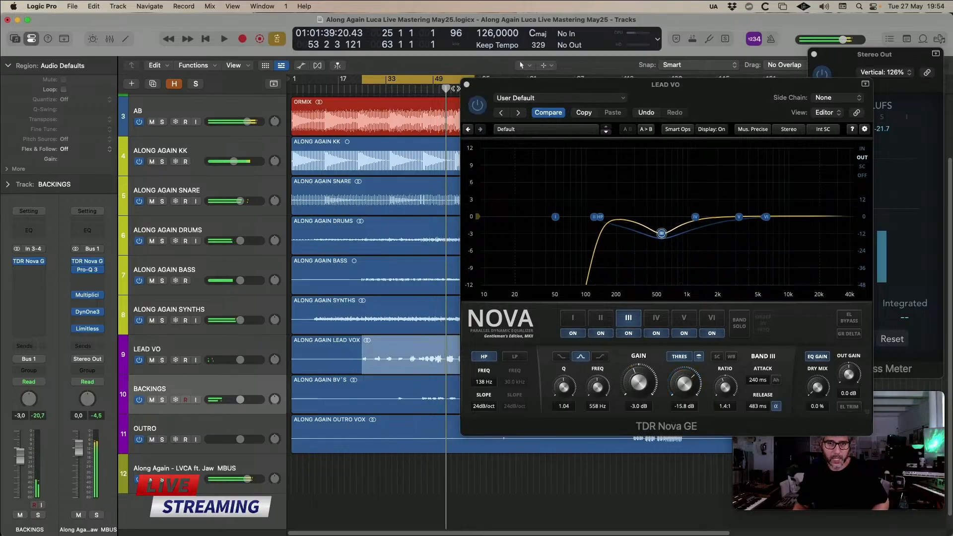
{"action": "left_click", "coordinate": [466, 84]}
{"action": "left_click", "coordinate": [160, 354]}
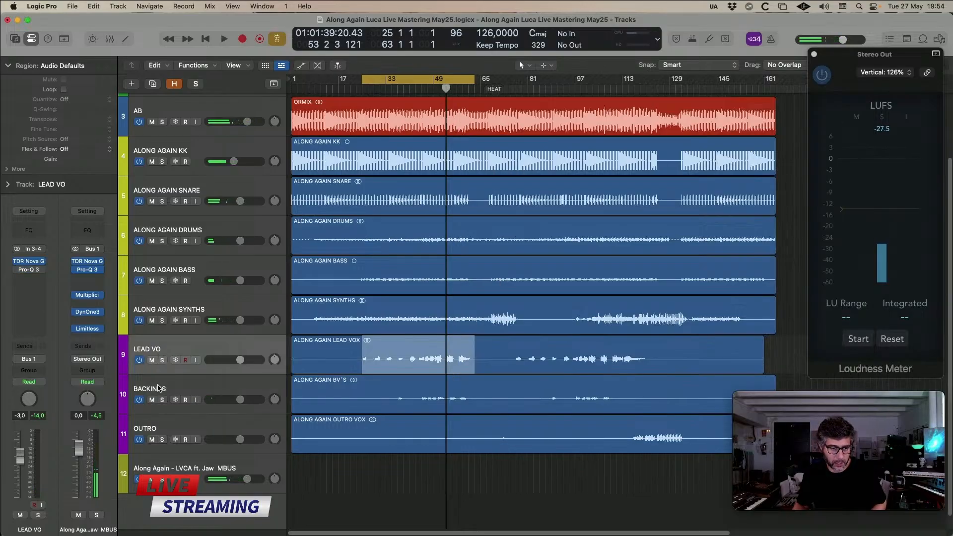
{"action": "key", "text": "Down"}
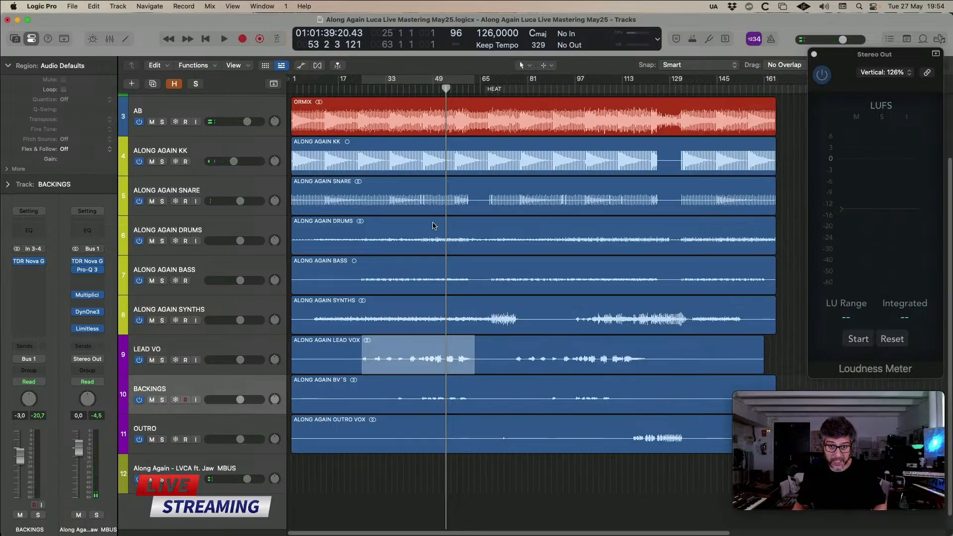
- Mark bars 45 to 59 on BACKINGS, solo the track, and check its playback spectrum in TDR Nova GE
{"action": "left_click", "coordinate": [466, 471]}
{"action": "left_click_drag", "start_coordinate": [422, 388], "coordinate": [465, 397]}
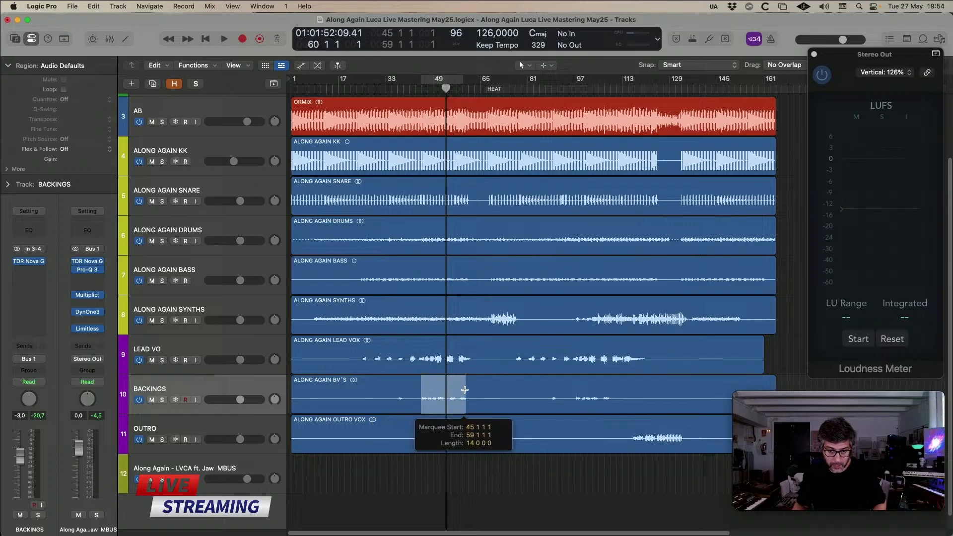
{"action": "left_click", "coordinate": [162, 400]}
{"action": "key", "text": "space"}
{"action": "left_click", "coordinate": [31, 263]}
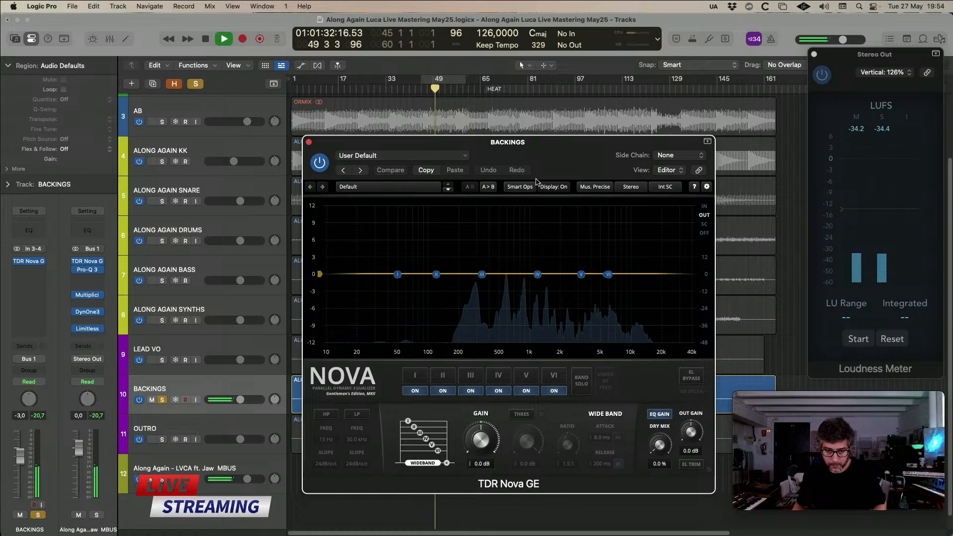
{"action": "key", "text": "space"}
{"action": "left_click", "coordinate": [309, 142]}
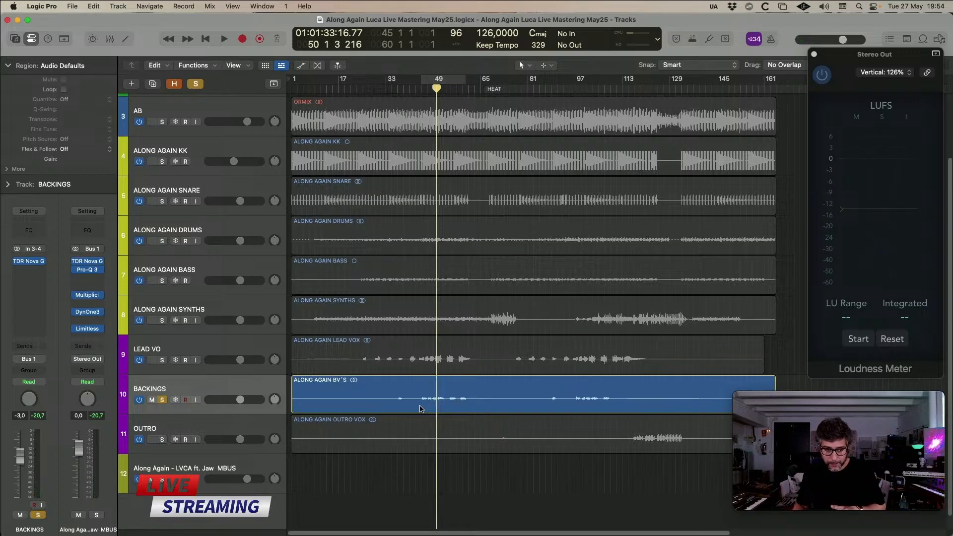
- Switch to iZotope RX 11 with the ALONG AGAIN BV´S audio file, close the Gain module, and bring up De-plosive
{"action": "left_click", "coordinate": [422, 397]}
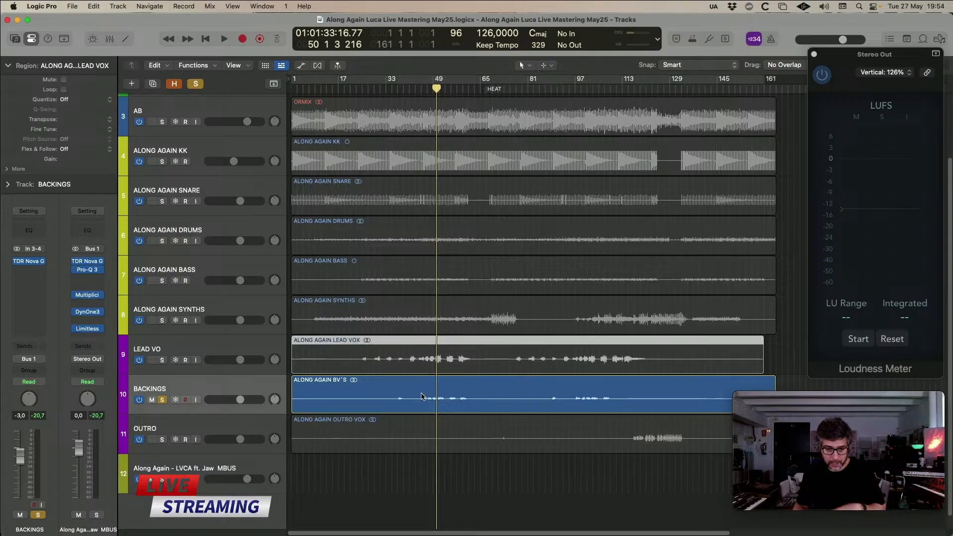
{"action": "key", "text": "shift+w"}
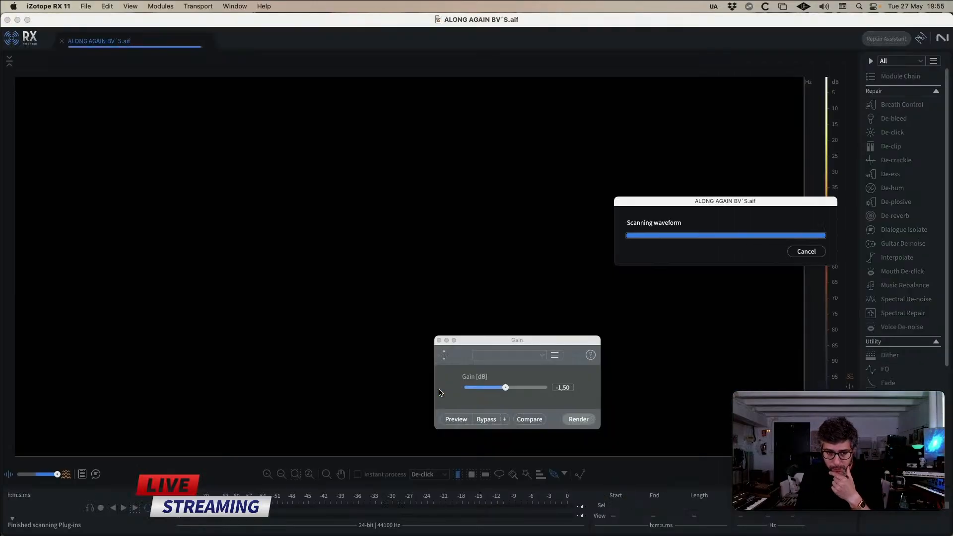
{"action": "left_click", "coordinate": [438, 341]}
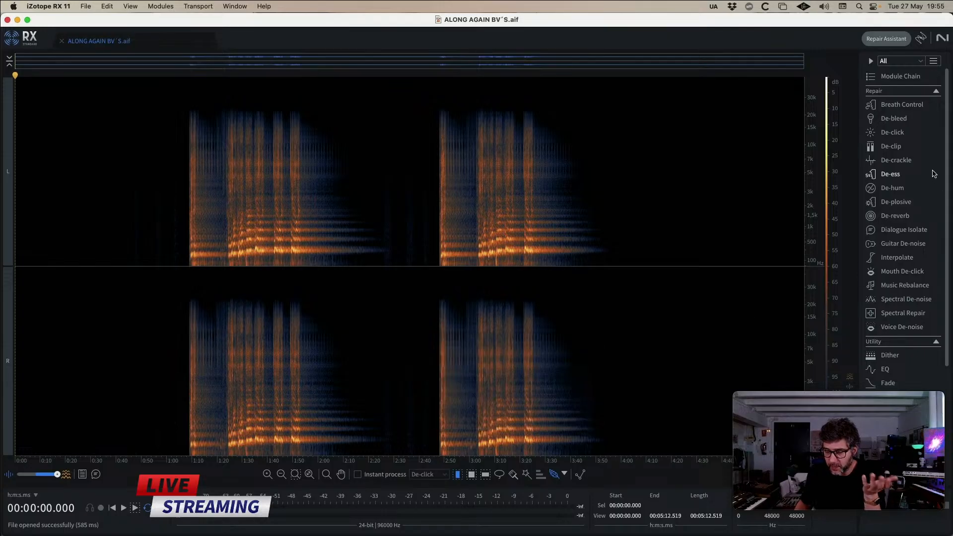
{"action": "left_click", "coordinate": [905, 203]}
{"action": "left_click_drag", "start_coordinate": [298, 374], "coordinate": [690, 120]}
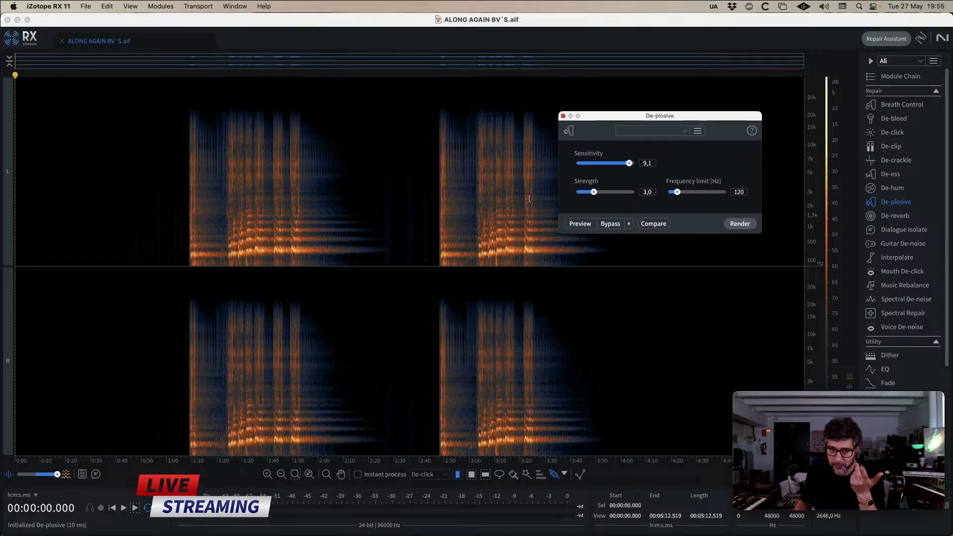
{"action": "left_click", "coordinate": [382, 221]}
{"action": "key", "text": "super+a"}
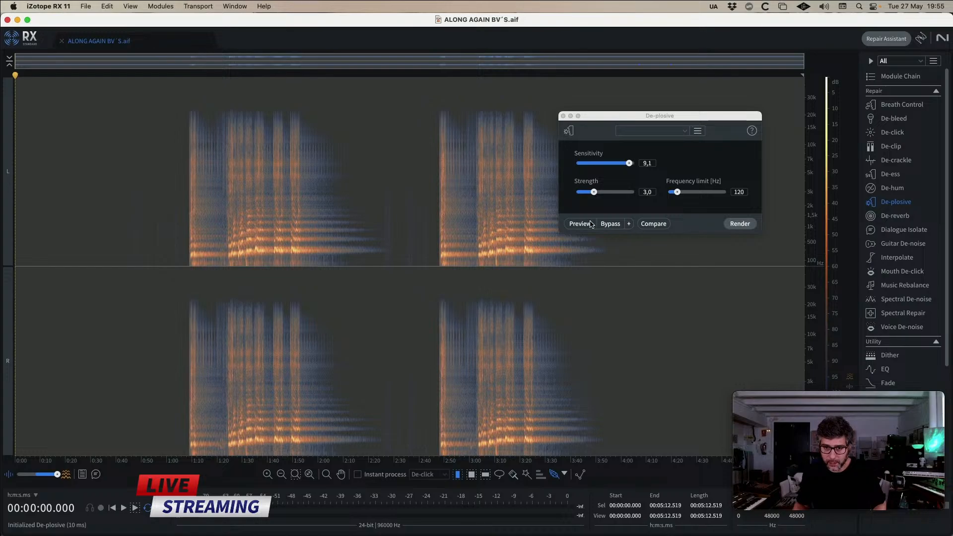
{"action": "left_click", "coordinate": [330, 319]}
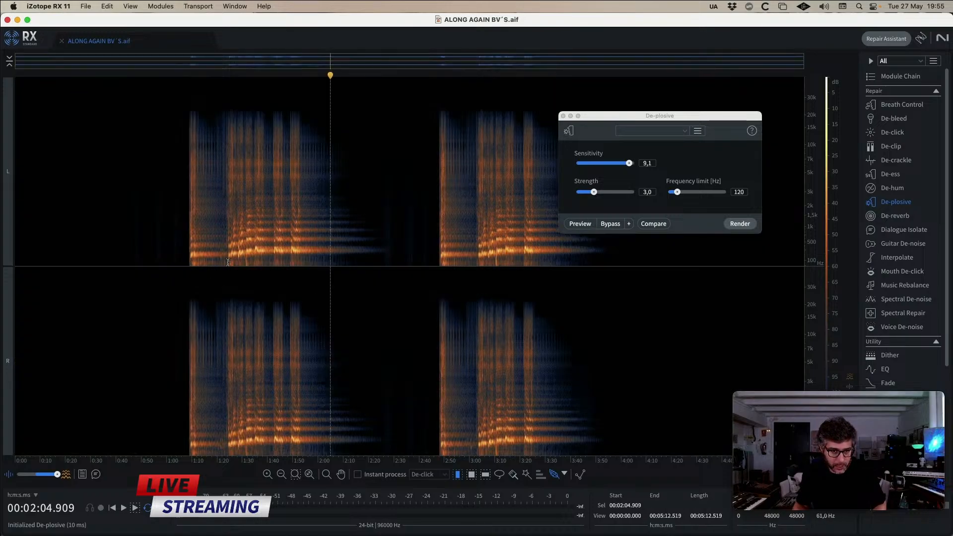
- Preview De-plosive on the passage from about 1:24 to 1:31 and set its frequency limit to 142 Hz
{"action": "left_click_drag", "start_coordinate": [228, 262], "coordinate": [247, 262]}
{"action": "left_click", "coordinate": [579, 225]}
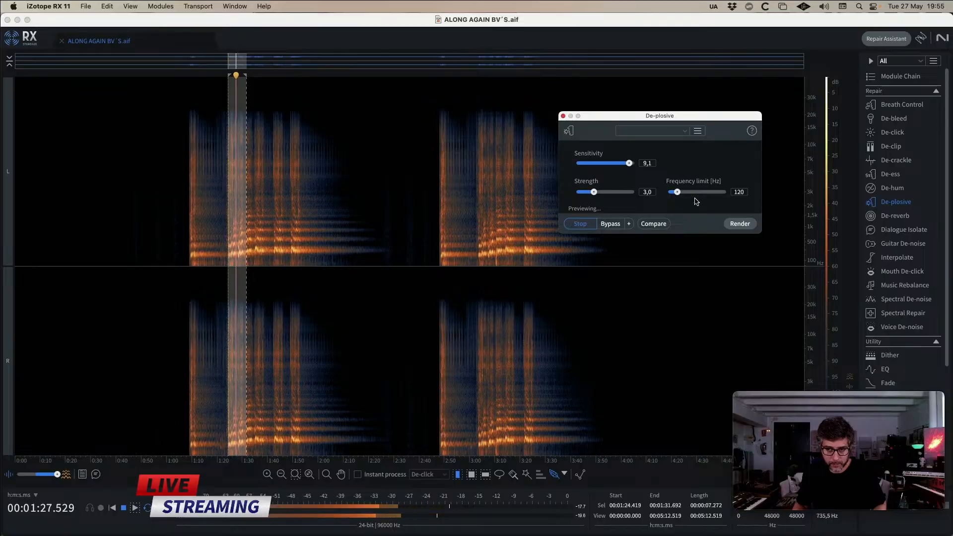
{"action": "left_click_drag", "start_coordinate": [677, 192], "coordinate": [681, 193]}
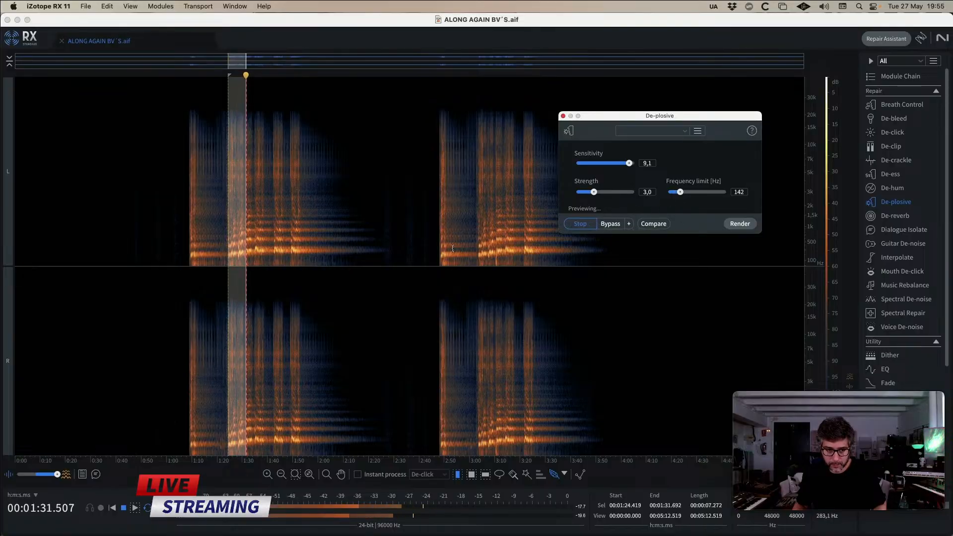
{"action": "left_click", "coordinate": [388, 247]}
{"action": "key", "text": "space"}
- Preview De-plosive on a short section from about 1:31 to 1:33 and set its strength to 6.0
{"action": "left_click_drag", "start_coordinate": [244, 259], "coordinate": [248, 259]}
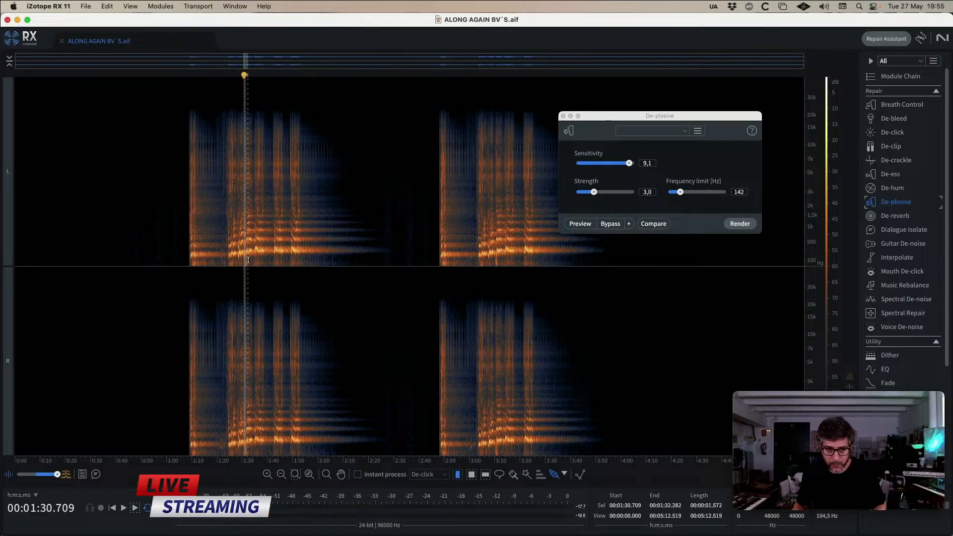
{"action": "left_click", "coordinate": [564, 224]}
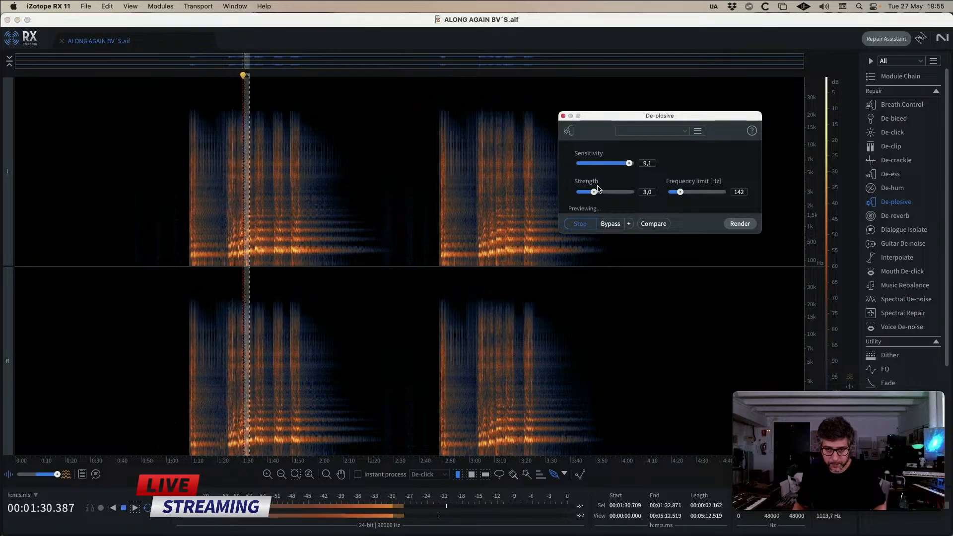
{"action": "left_click_drag", "start_coordinate": [616, 192], "coordinate": [612, 192]}
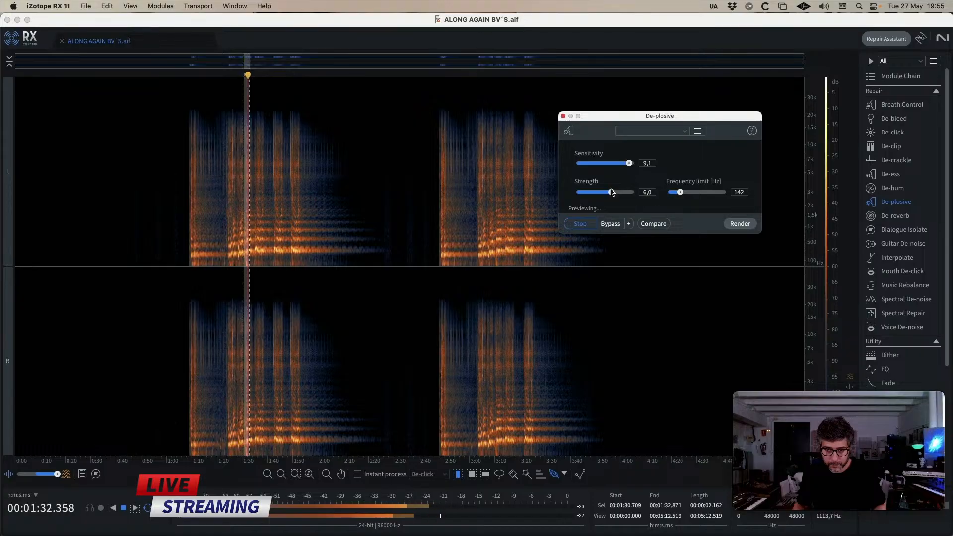
{"action": "left_click", "coordinate": [275, 263]}
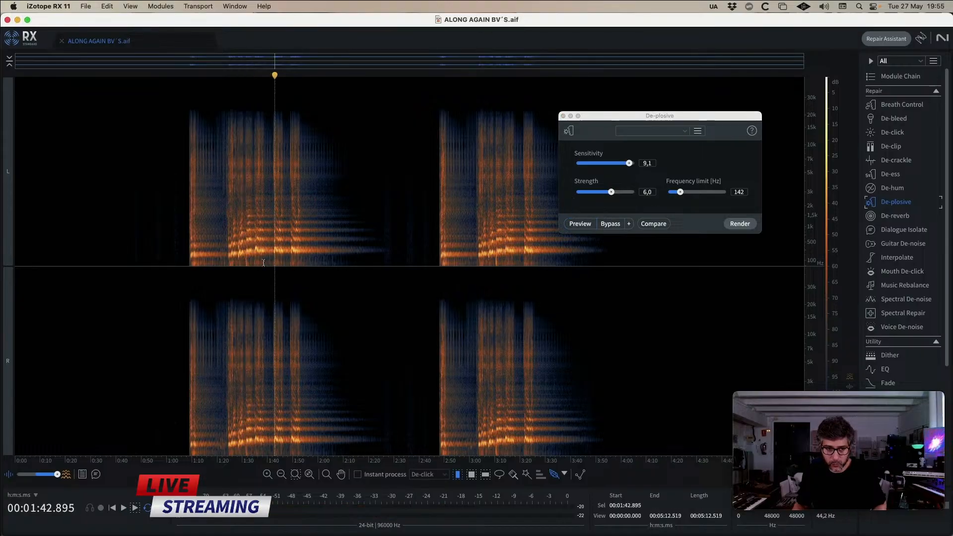
- Replay the passage around 1:31 and preview De-plosive on the selection from about 1:30.7 to 1:36.2
{"action": "key", "text": "space"}
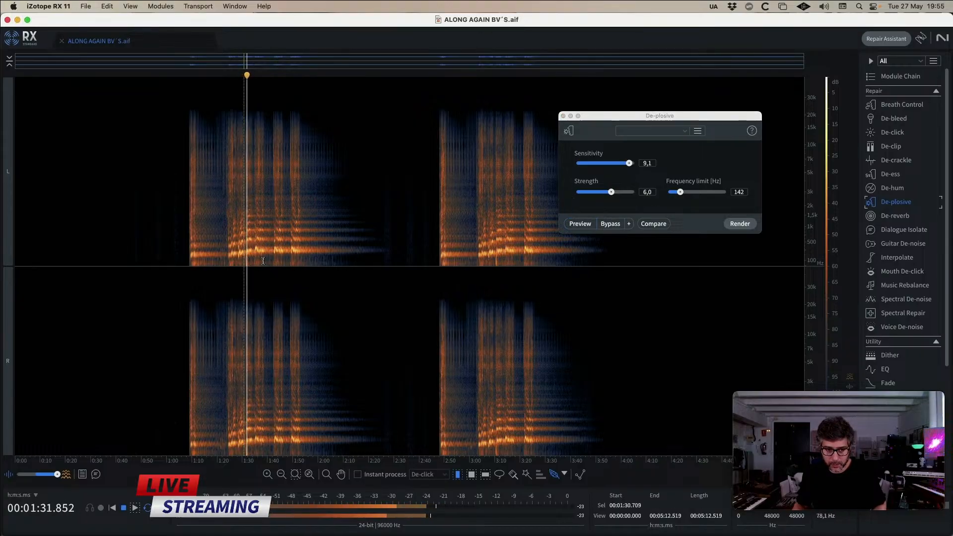
{"action": "left_click", "coordinate": [245, 261]}
{"action": "key", "text": "space"}
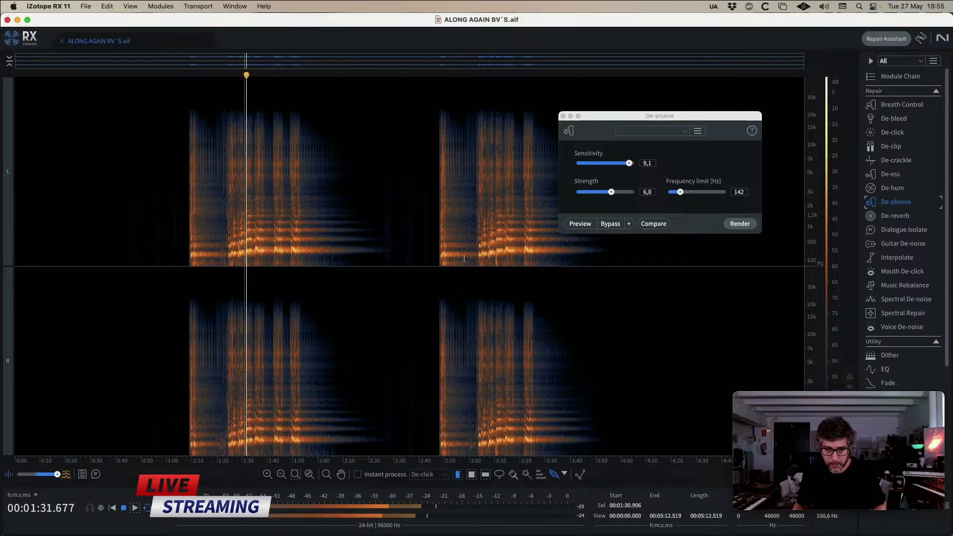
{"action": "key", "text": "space"}
{"action": "left_click_drag", "start_coordinate": [244, 259], "coordinate": [255, 260]}
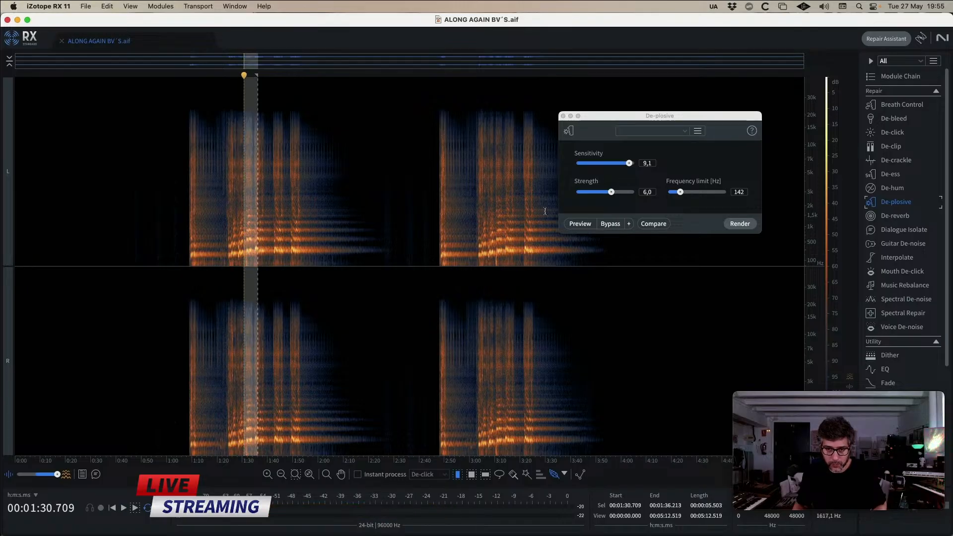
{"action": "left_click", "coordinate": [573, 221]}
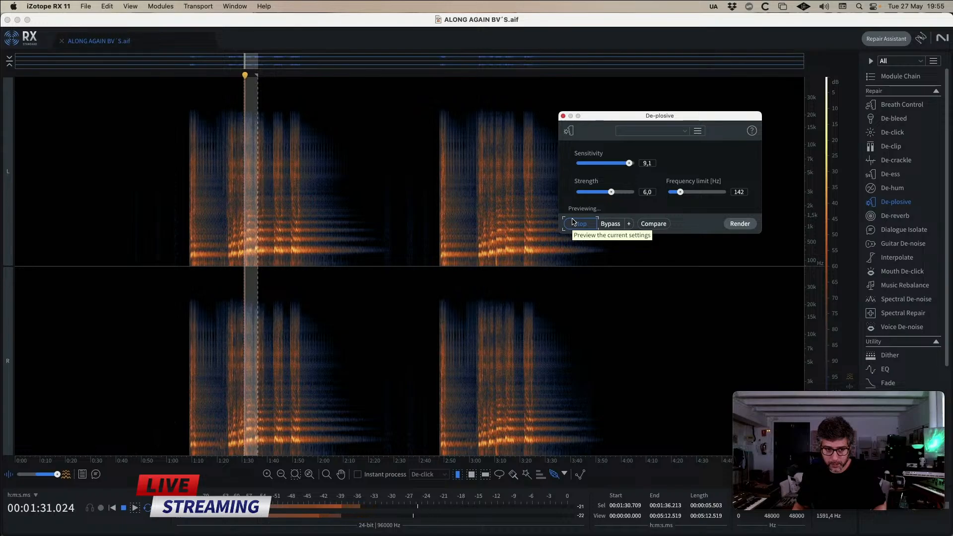
- Render De-plosive across the whole ALONG AGAIN BV´S file and close the file without saving
{"action": "left_click", "coordinate": [367, 244]}
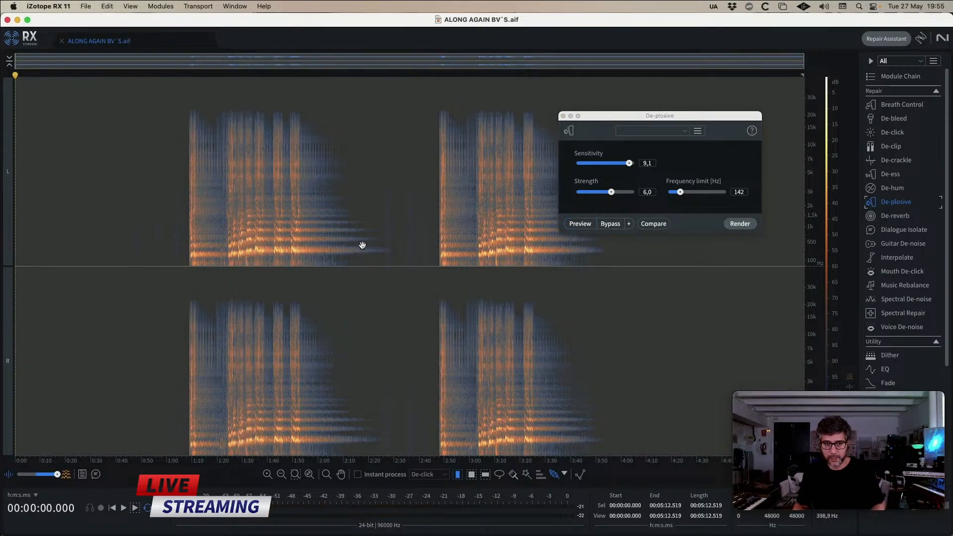
{"action": "left_click", "coordinate": [736, 227]}
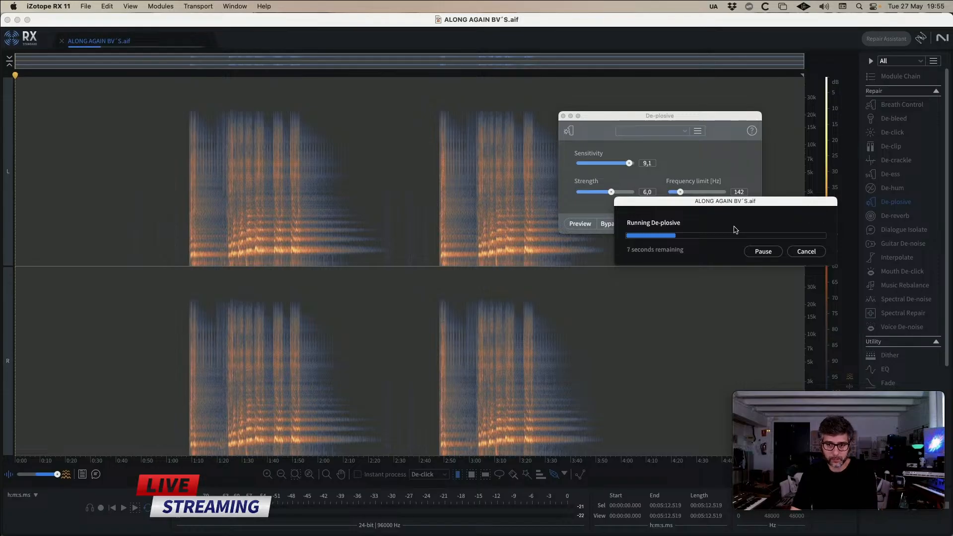
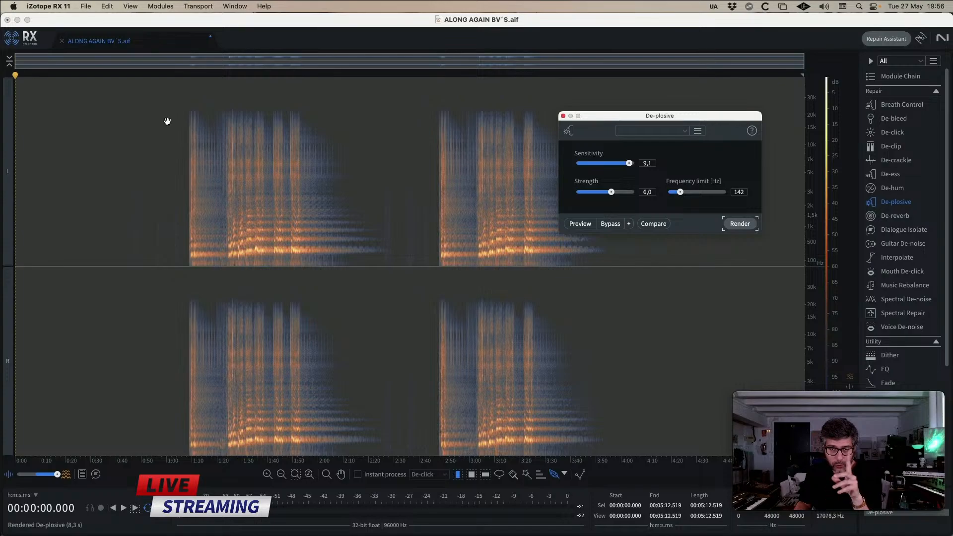
{"action": "left_click", "coordinate": [62, 40]}
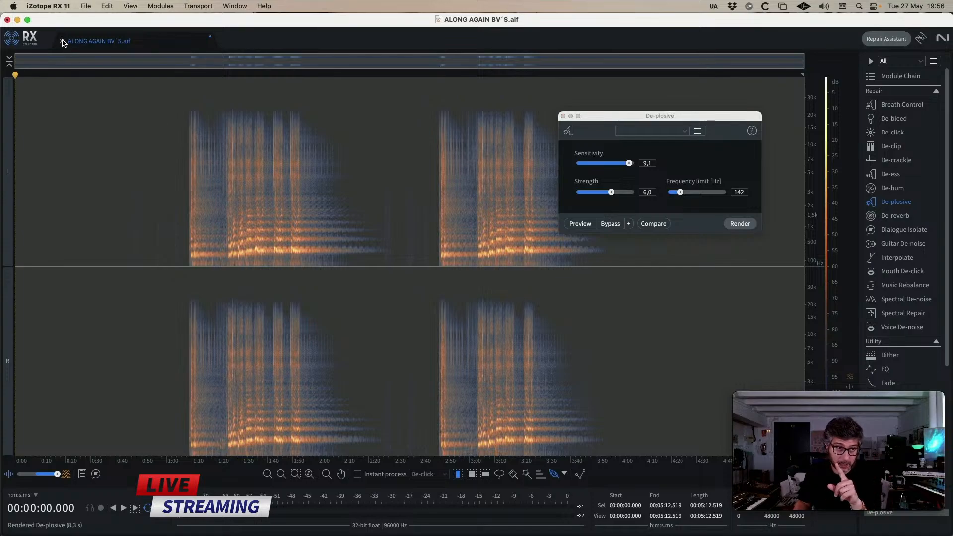
{"action": "left_click", "coordinate": [460, 215]}
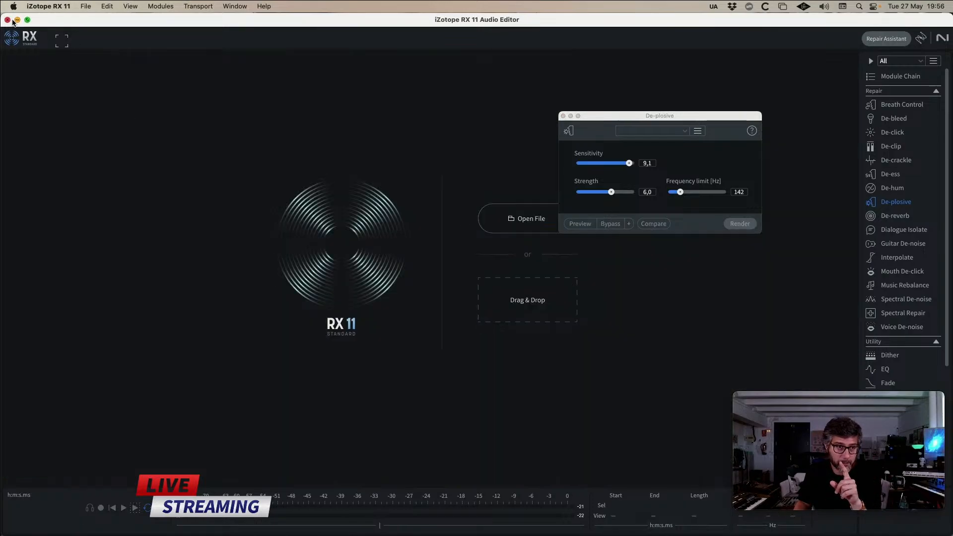
- Switch to Logic Pro and convert the BACKINGS region to a new AIFF file named ALONG AGAIN BV´S RX DEPLOSIVE
{"action": "key", "text": "super+Tab"}
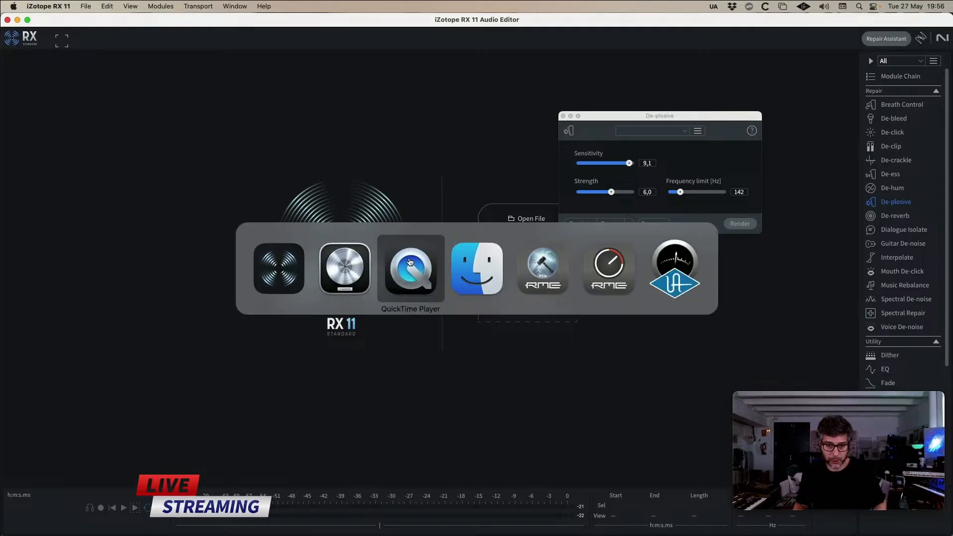
{"action": "left_click", "coordinate": [357, 272]}
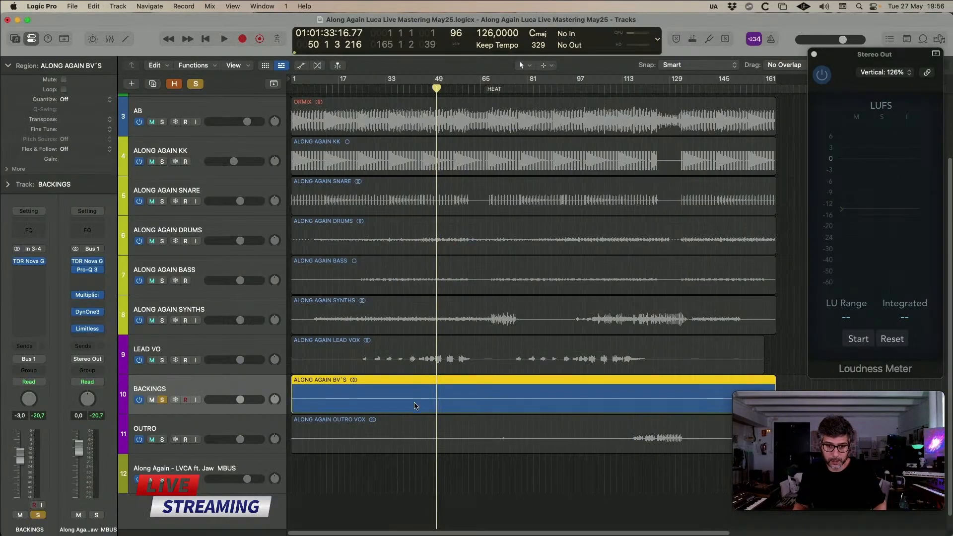
{"action": "left_click", "coordinate": [408, 392]}
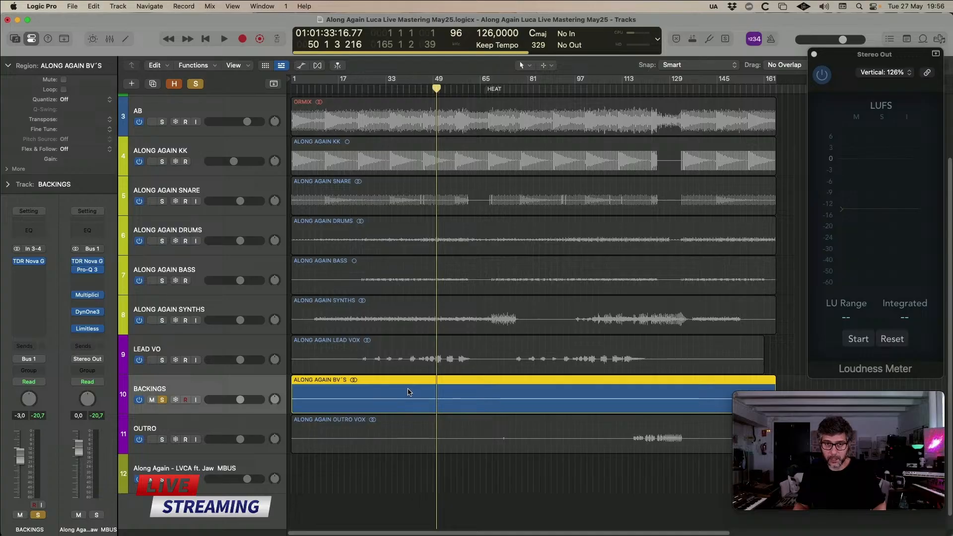
{"action": "right_click", "coordinate": [408, 392]}
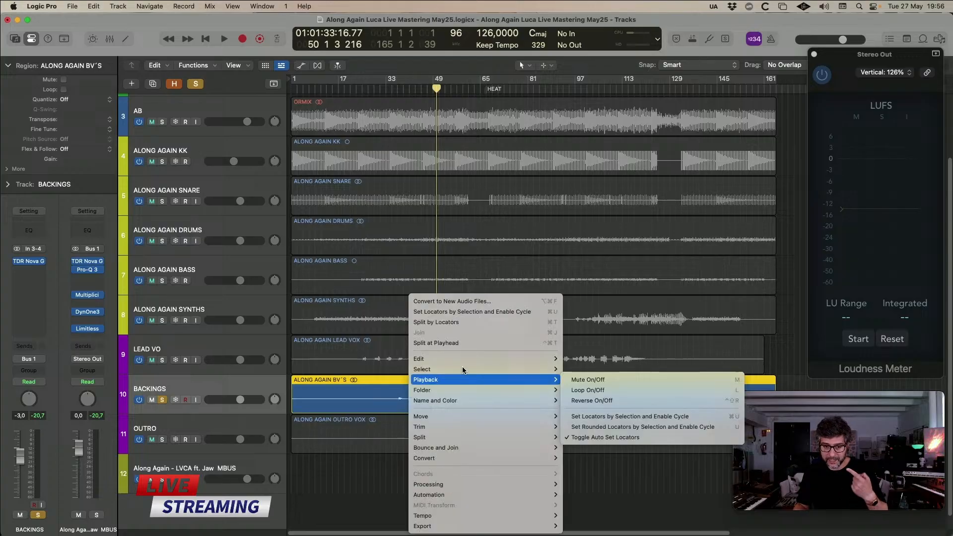
{"action": "left_click", "coordinate": [486, 302]}
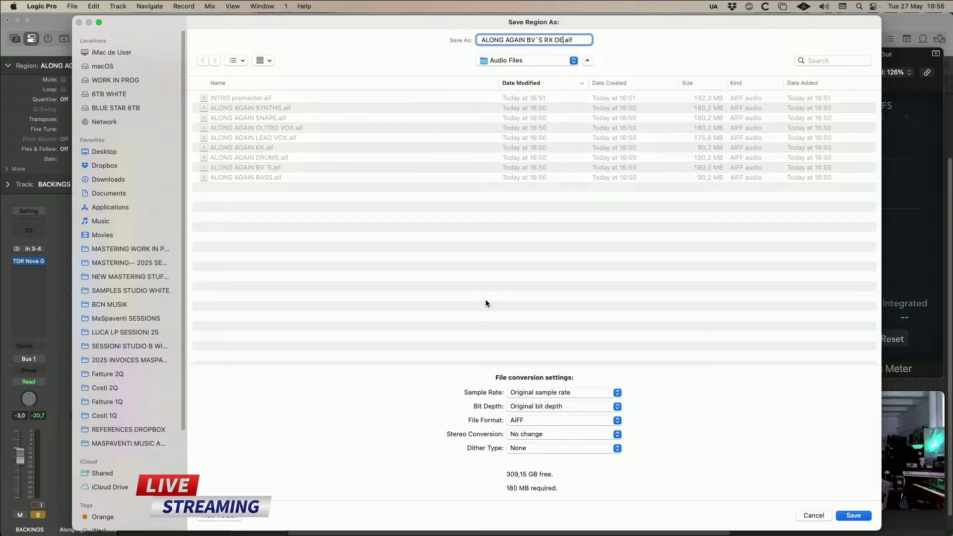
{"action": "type", "text": "RX DEPLOSIVE"}
{"action": "key", "text": "Return"}
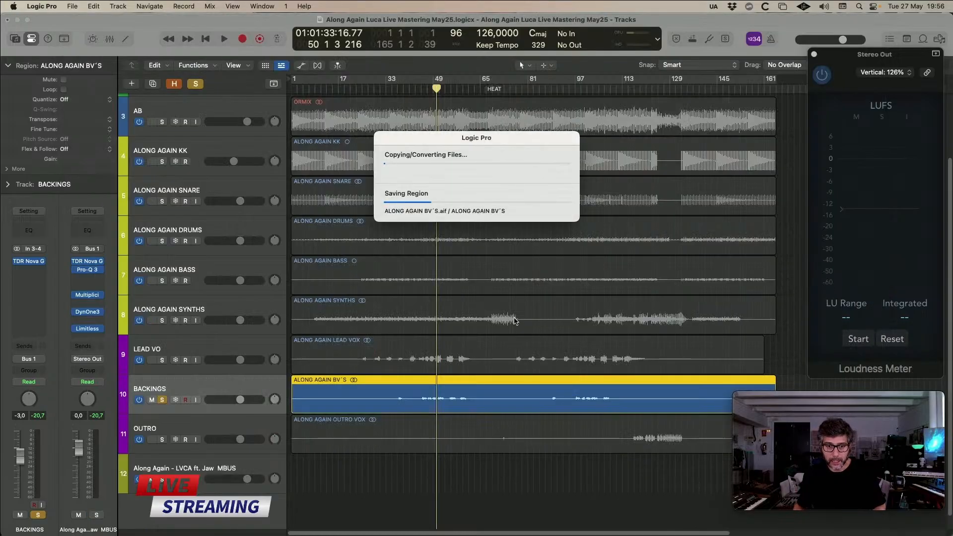
{"action": "left_click", "coordinate": [450, 478]}
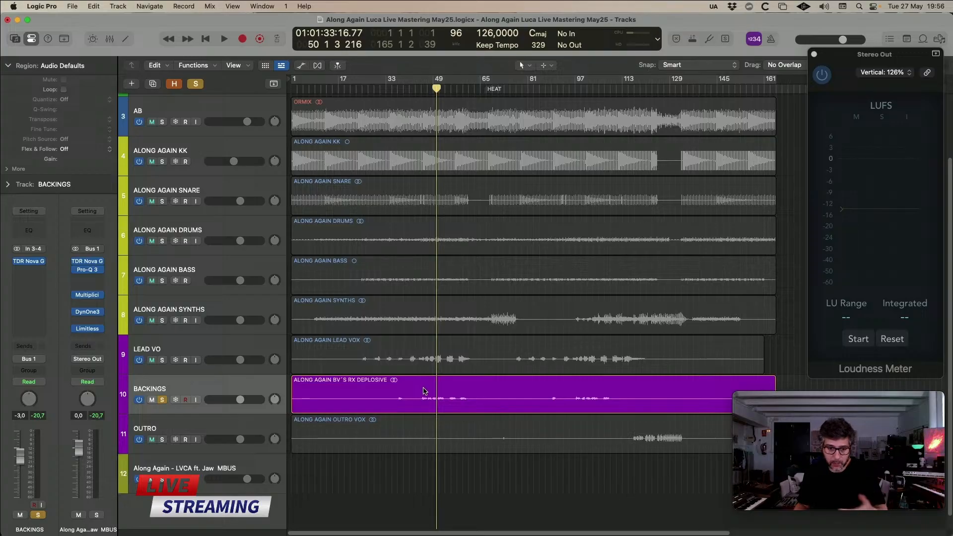
- Open the ALONG AGAIN BV´S RX DEPLOSIVE region in iZotope RX 11 and select the entire file
{"action": "left_click", "coordinate": [423, 390]}
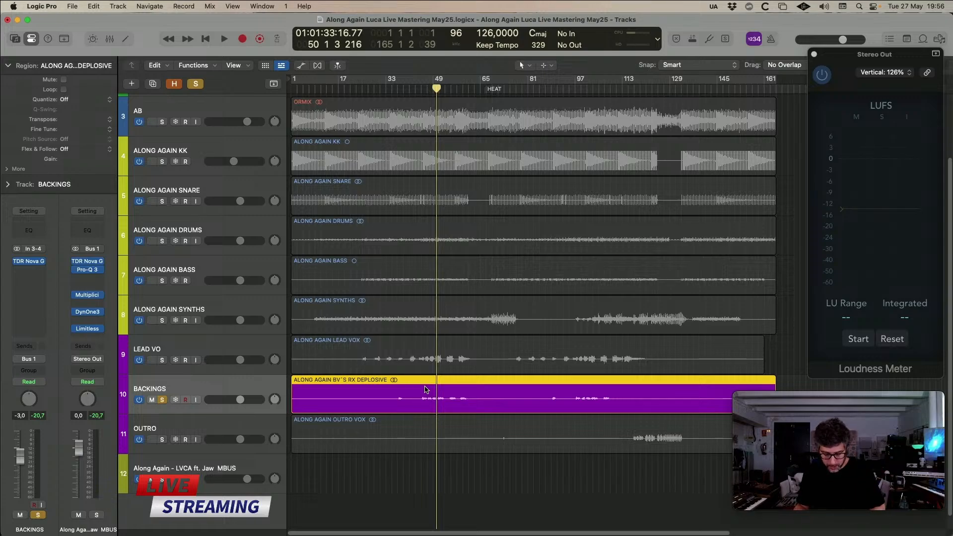
{"action": "key", "text": "shift+w"}
{"action": "double_click", "coordinate": [387, 268]}
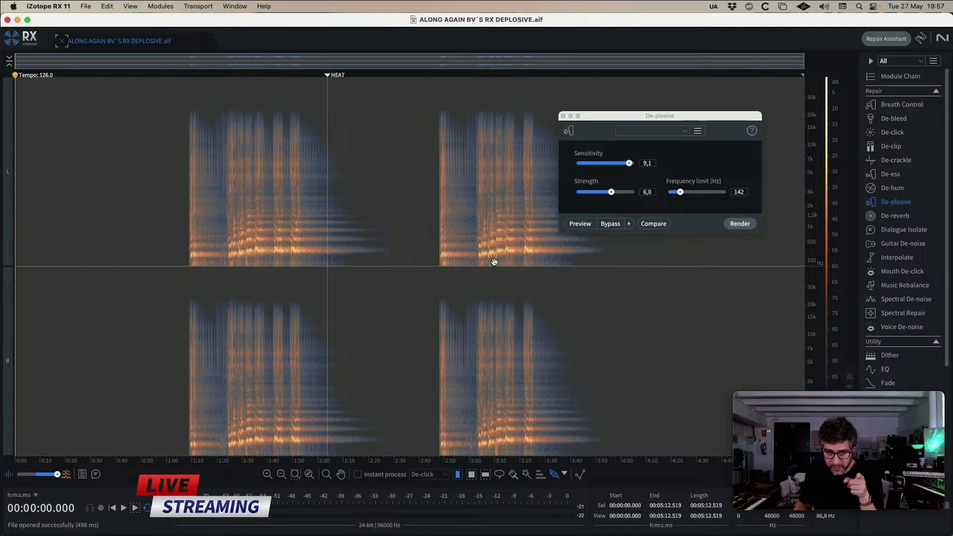
- Render De-plosive on the whole file, save and close it, and switch back to Logic Pro
{"action": "left_click", "coordinate": [732, 226]}
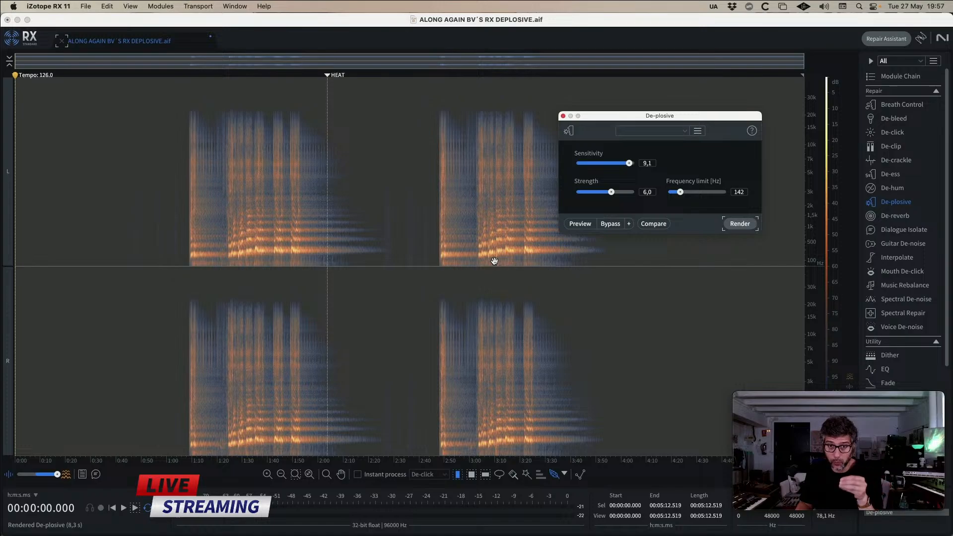
{"action": "key", "text": "super+s"}
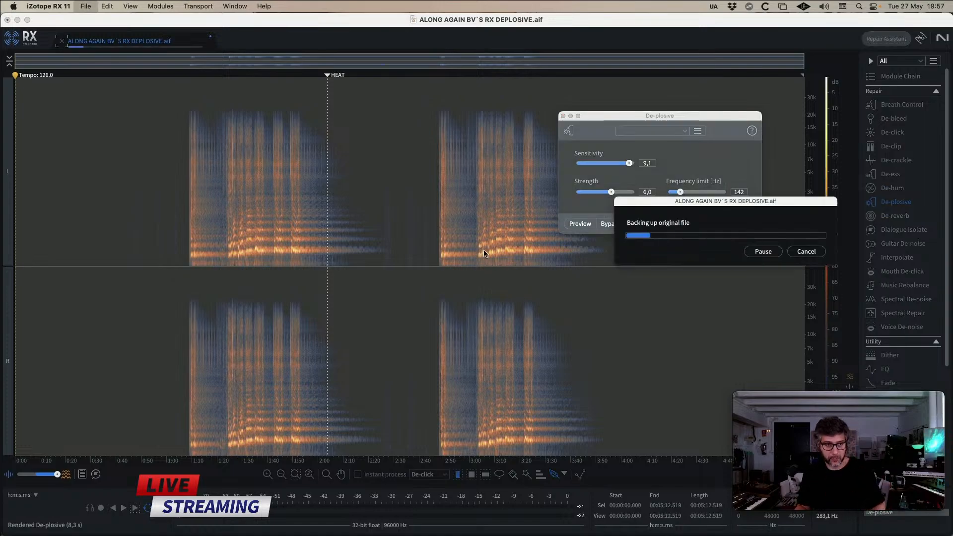
{"action": "key", "text": "super+w"}
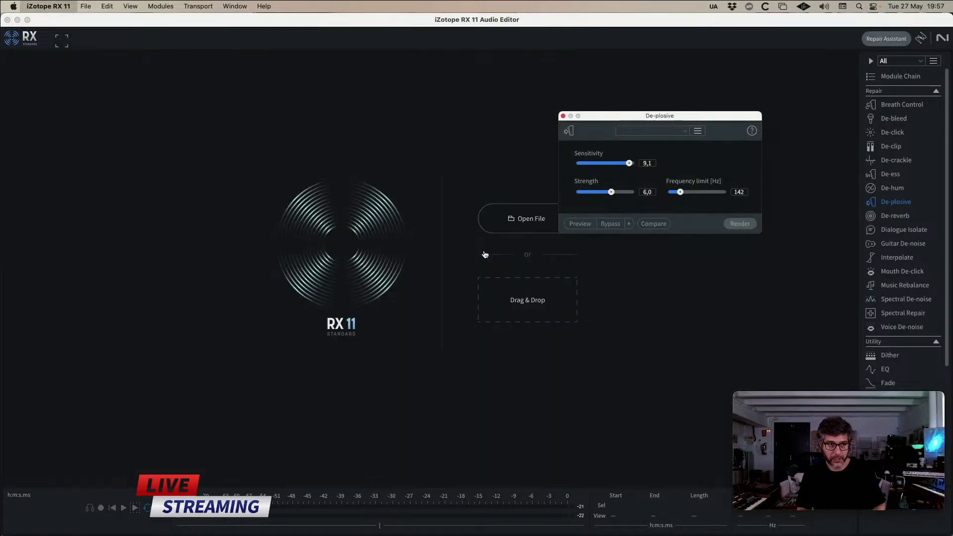
{"action": "key", "text": "super+Tab"}
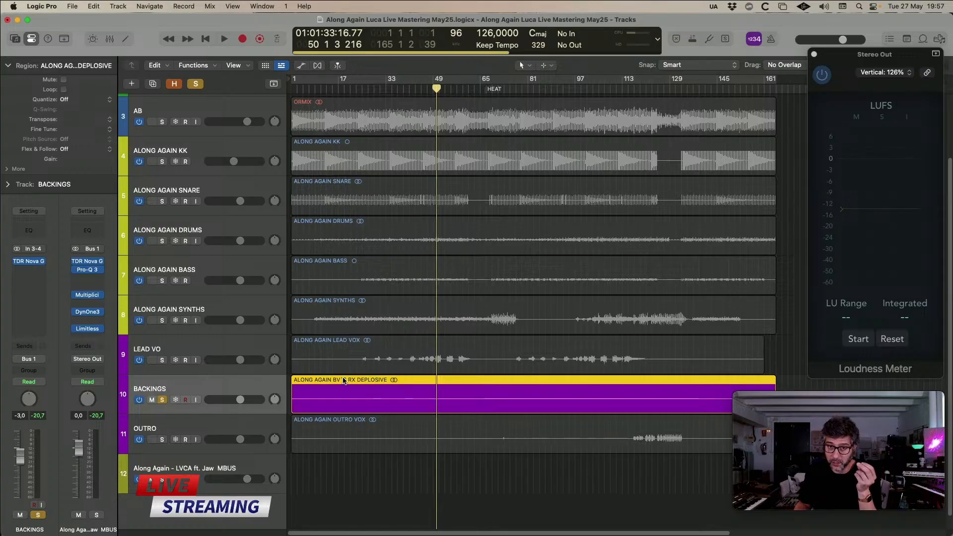
- Solo LEAD VO instead of BACKINGS, rewind several bars, and listen to the vocal up to about bar 51
{"action": "left_click", "coordinate": [198, 358]}
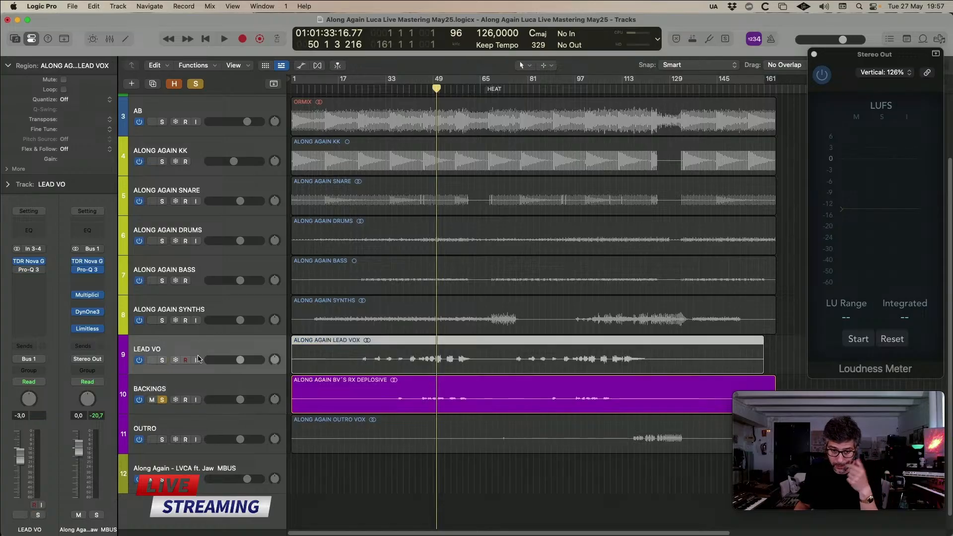
{"action": "left_click", "coordinate": [161, 399]}
{"action": "left_click", "coordinate": [161, 360]}
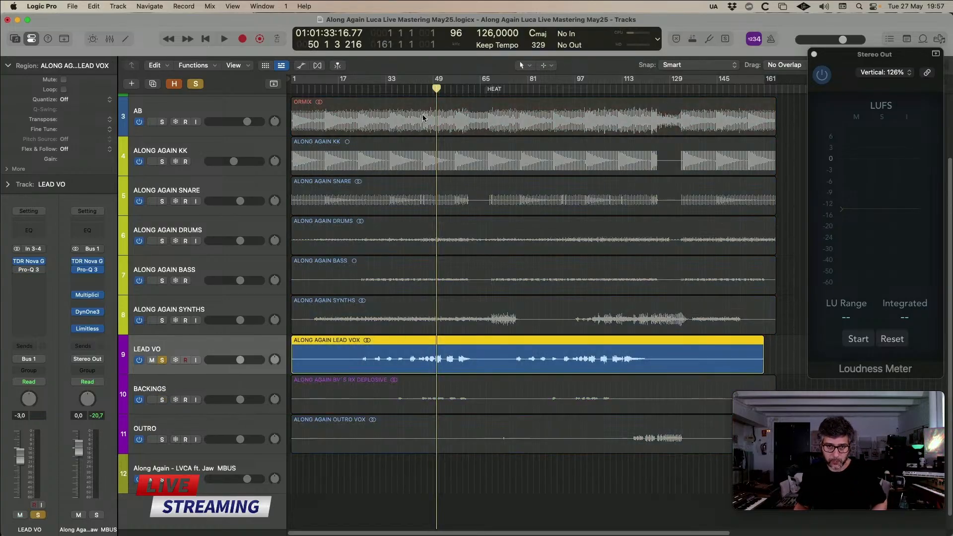
{"action": "key", "text": "comma"}
{"action": "key", "text": "comma"}
{"action": "key", "text": "comma"}
{"action": "key", "text": "comma"}
{"action": "key", "text": "comma"}
{"action": "key", "text": "space"}
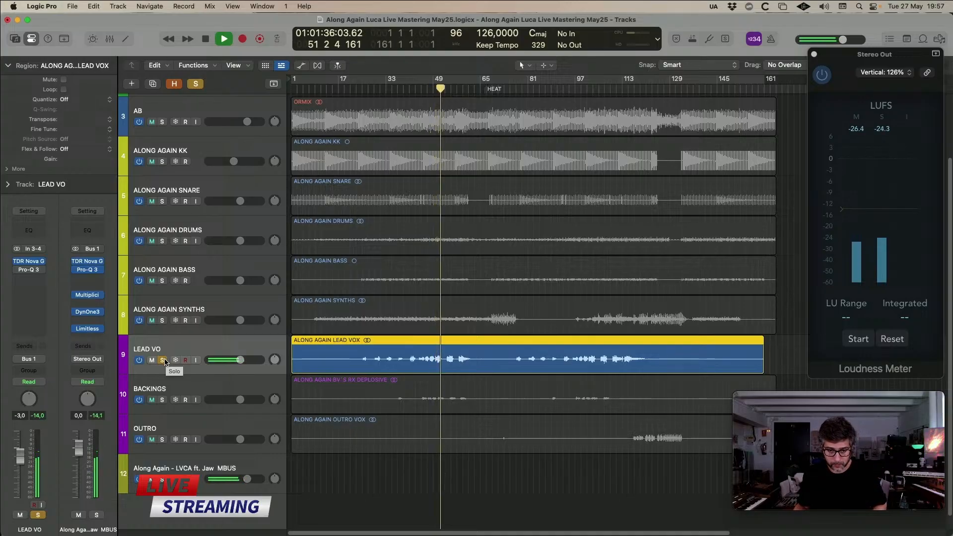
{"action": "key", "text": "space"}
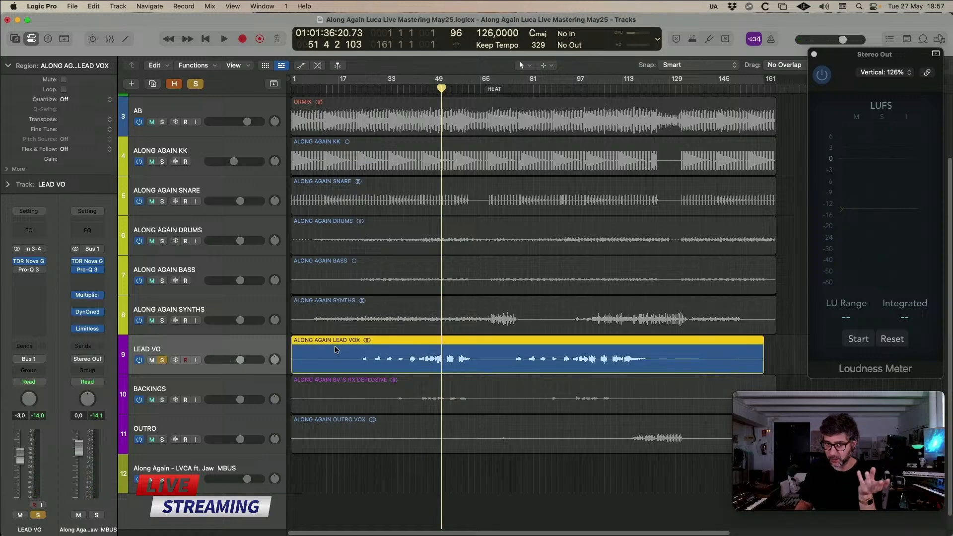
- Open TDR Nova GE on the soloed BACKINGS track and enable its high-pass filter during playback
{"action": "left_click", "coordinate": [149, 408]}
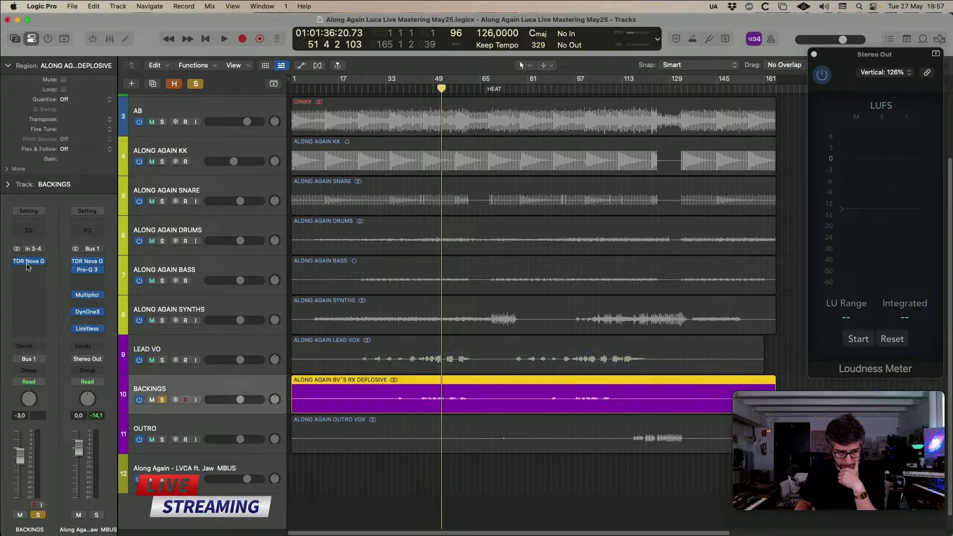
{"action": "left_click", "coordinate": [28, 261]}
{"action": "left_click_drag", "start_coordinate": [347, 135], "coordinate": [285, 60]}
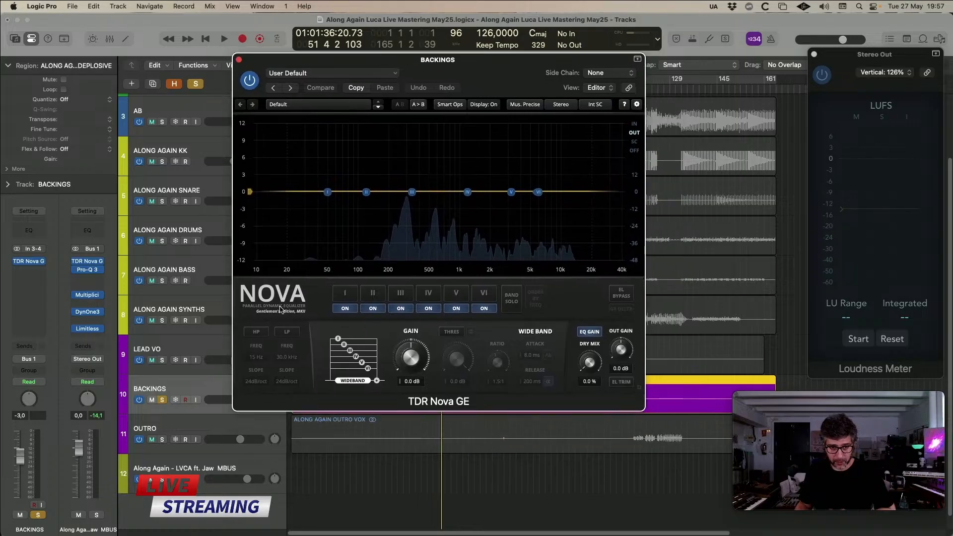
{"action": "key", "text": "space"}
{"action": "left_click", "coordinate": [256, 332]}
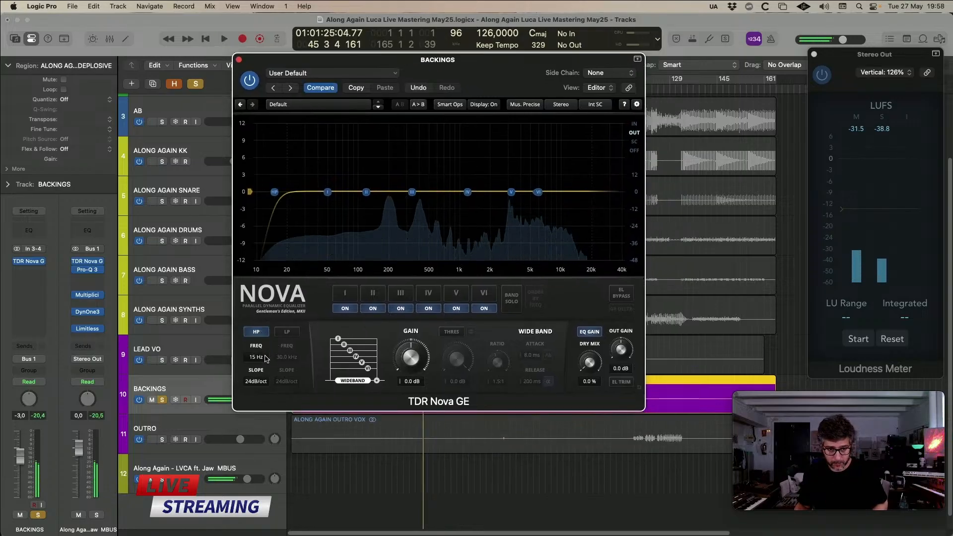
{"action": "key", "text": "space"}
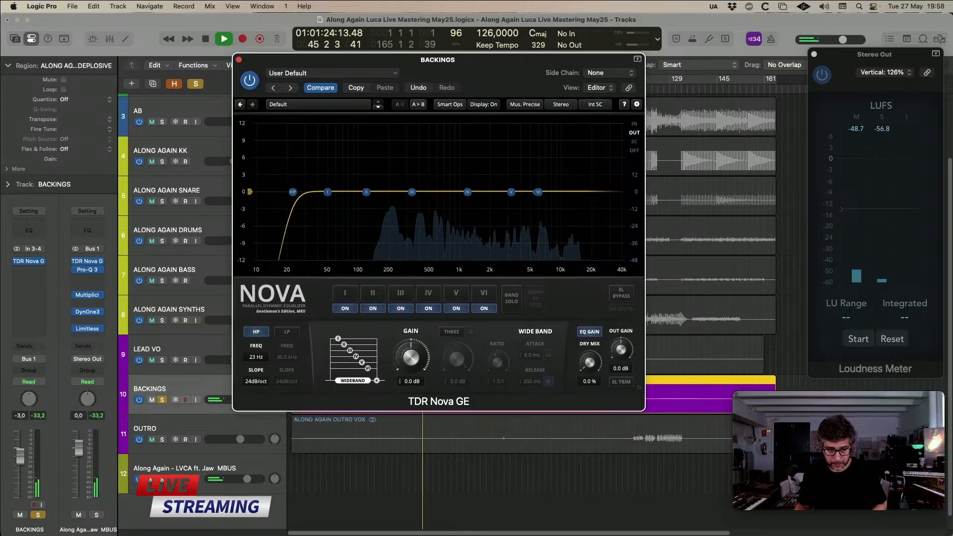
- Set the BACKINGS high-pass filter to a 6 dB/oct slope and a frequency of 277 Hz
{"action": "left_click_drag", "start_coordinate": [267, 361], "coordinate": [267, 326]}
{"action": "key", "text": "space"}
{"action": "left_click", "coordinate": [256, 381]}
{"action": "left_click", "coordinate": [256, 392]}
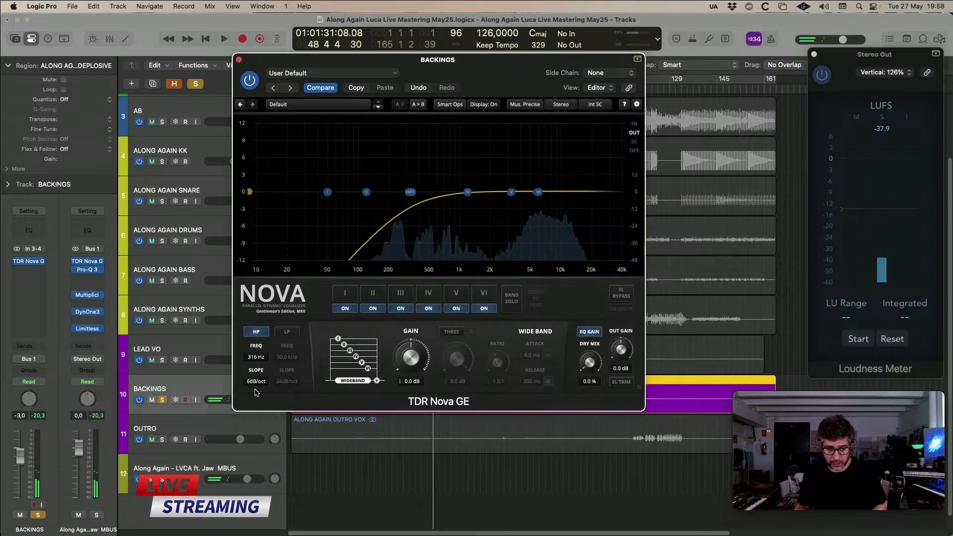
{"action": "left_click_drag", "start_coordinate": [263, 359], "coordinate": [258, 363]}
{"action": "key", "text": "space"}
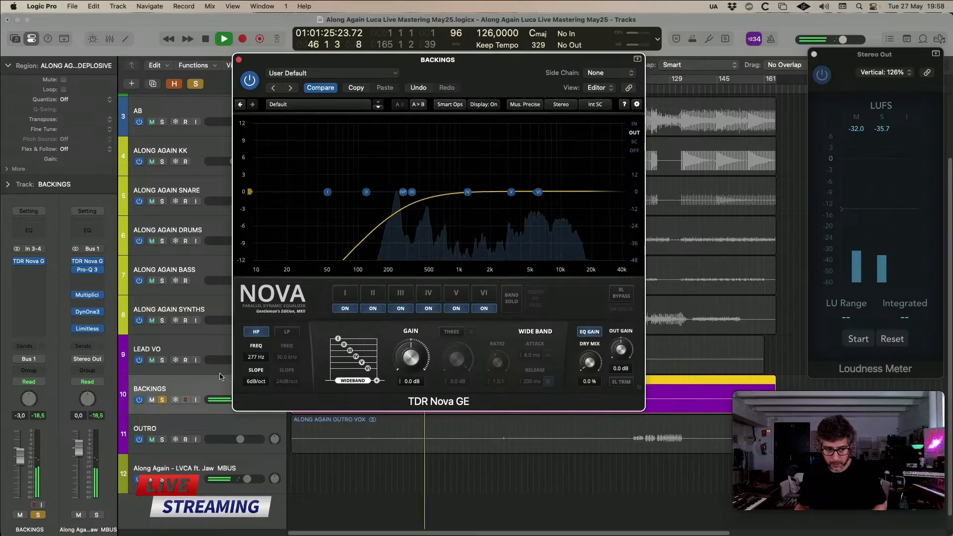
- Solo LEAD VO together with BACKINGS, set the BACKINGS high-pass frequency to 246 Hz during playback, and close TDR Nova GE
{"action": "key", "text": "space"}
{"action": "left_click", "coordinate": [162, 360]}
{"action": "left_click", "coordinate": [169, 352]}
{"action": "key", "text": "space"}
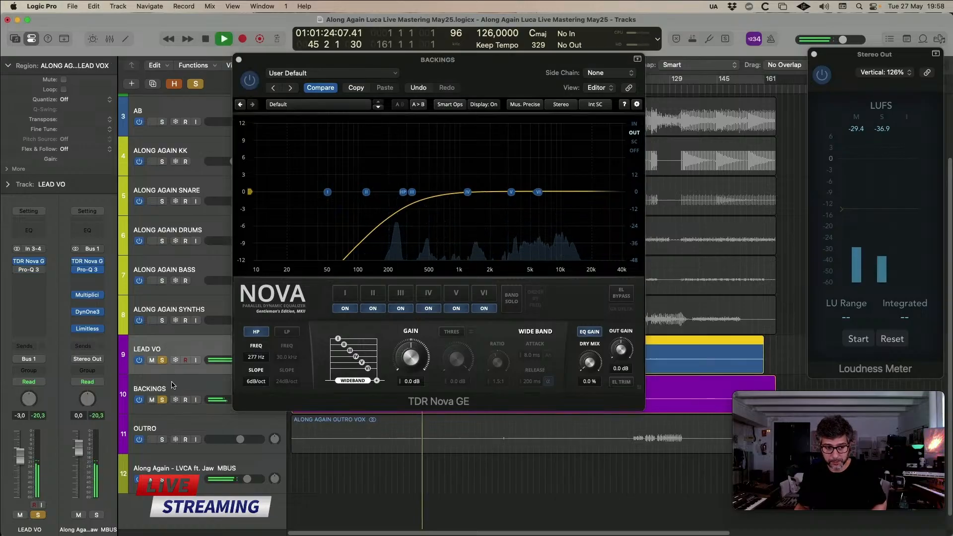
{"action": "key", "text": "Down"}
{"action": "left_click_drag", "start_coordinate": [270, 357], "coordinate": [270, 362]}
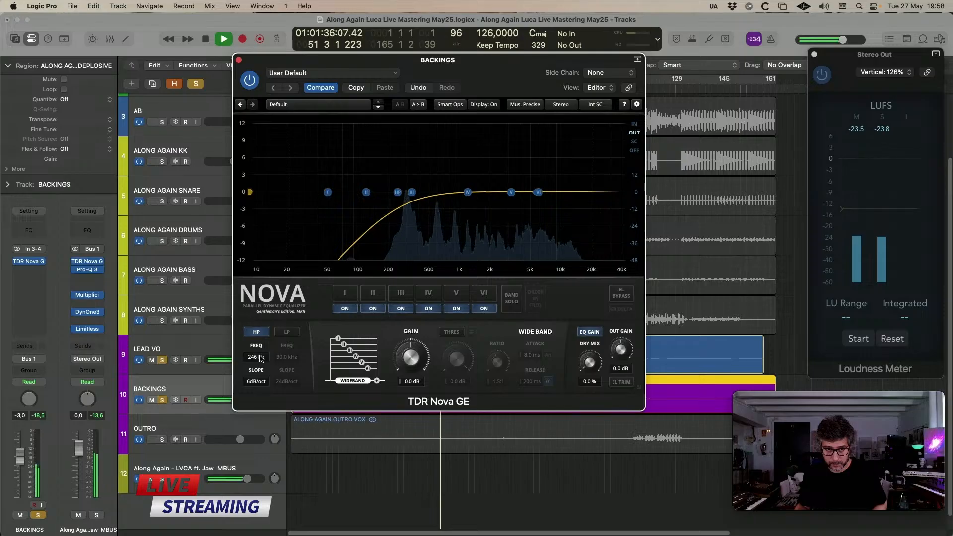
{"action": "left_click", "coordinate": [239, 59]}
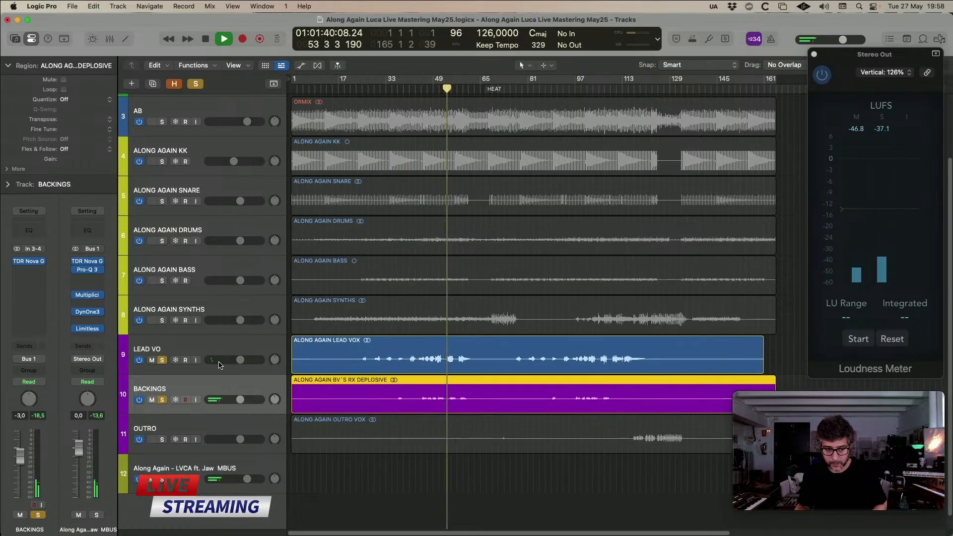
- Stop playback, take LEAD VO out of solo, and insert CenterOne on the BACKINGS track
{"action": "key", "text": "space"}
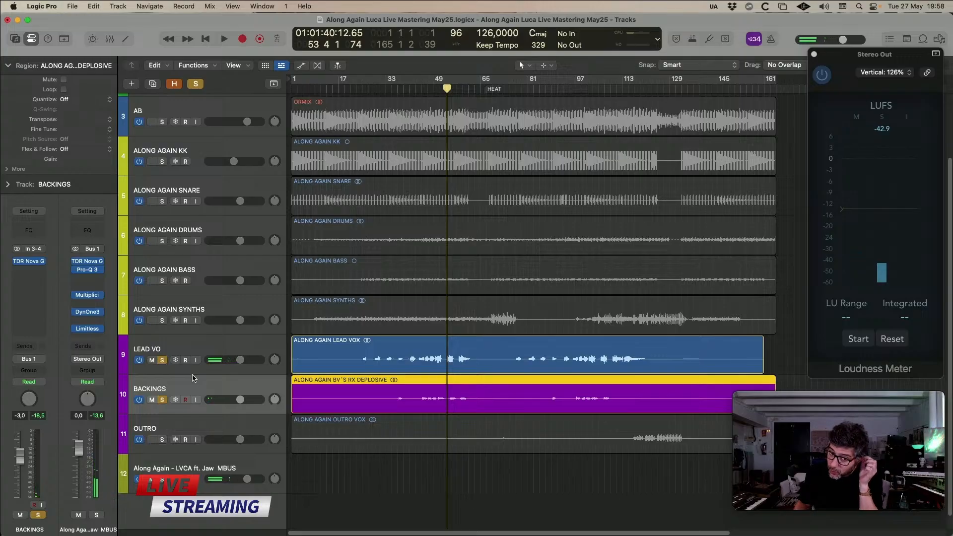
{"action": "left_click", "coordinate": [163, 362]}
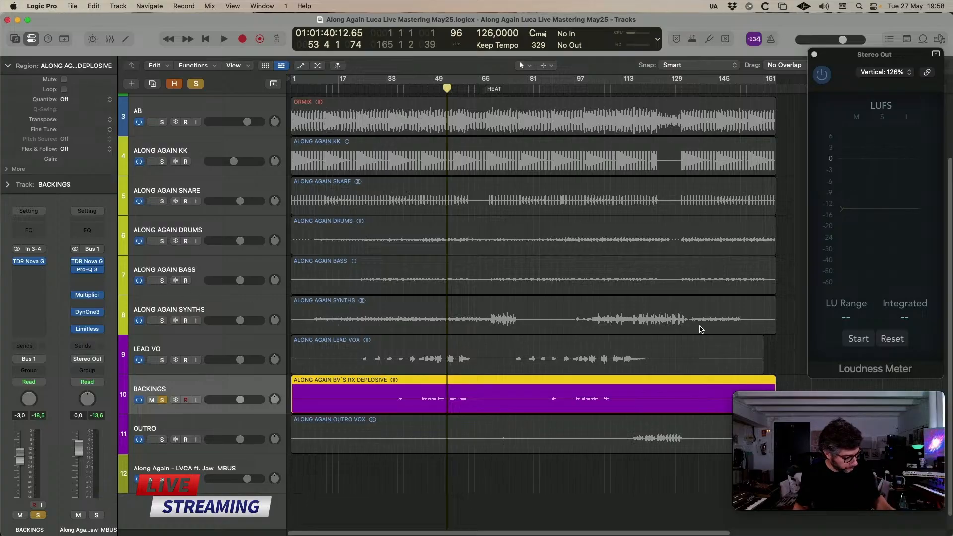
{"action": "key", "text": "ctrl+alt+shift+c"}
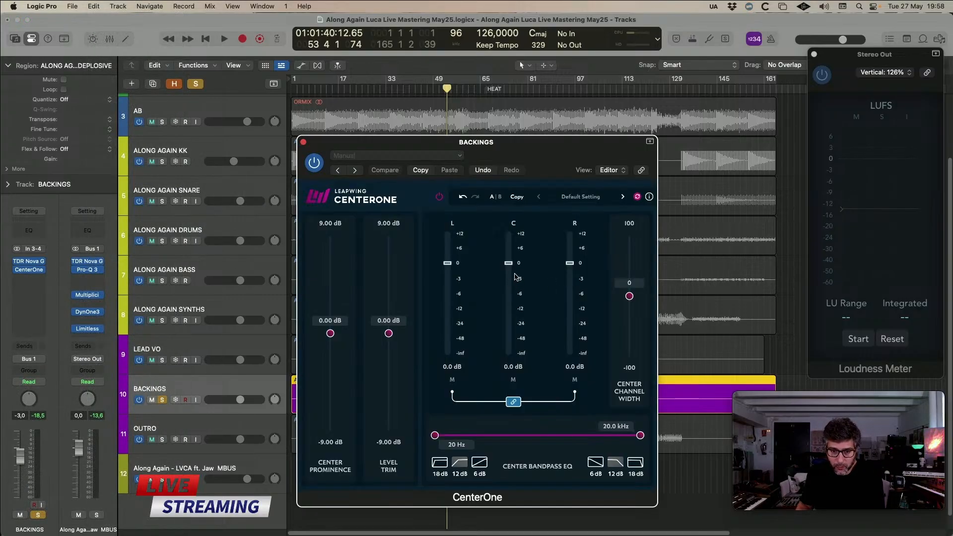
- Set CenterOne's center level to -1.5 dB and the linked side levels to 1.0 dB, close it, and audition the soloed BACKINGS
{"action": "left_click_drag", "start_coordinate": [516, 277], "coordinate": [515, 284]}
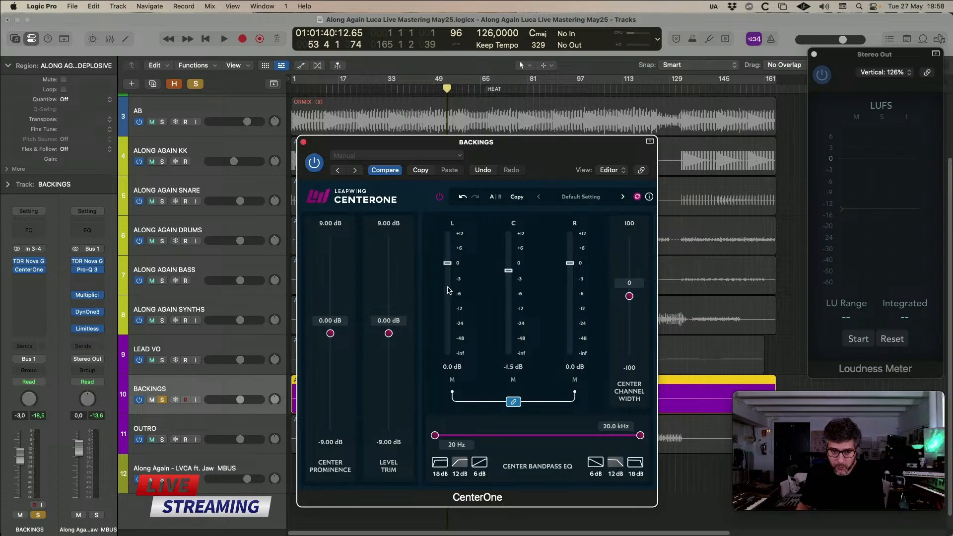
{"action": "scroll", "coordinate": [448, 288], "scroll_direction": "up", "scroll_amount": 1}
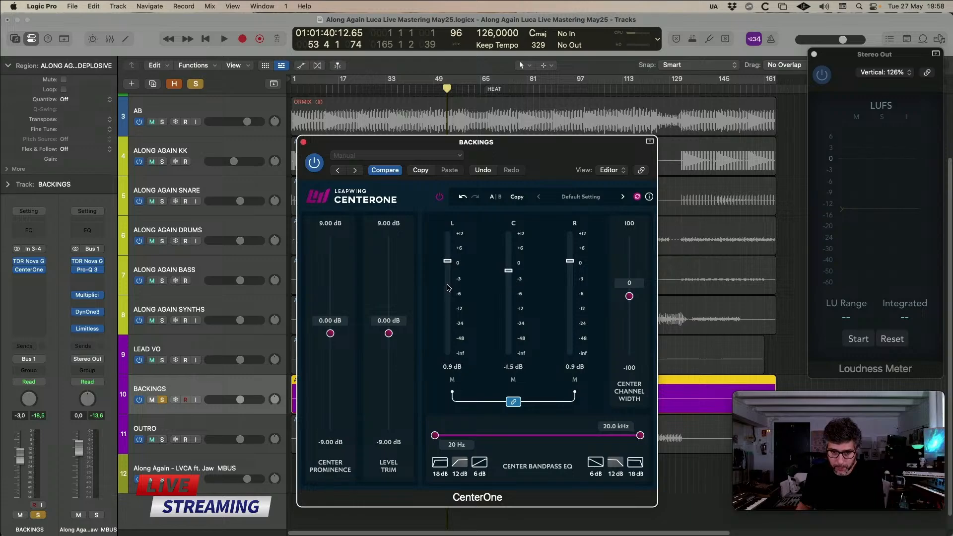
{"action": "left_click", "coordinate": [304, 143]}
{"action": "key", "text": "space"}
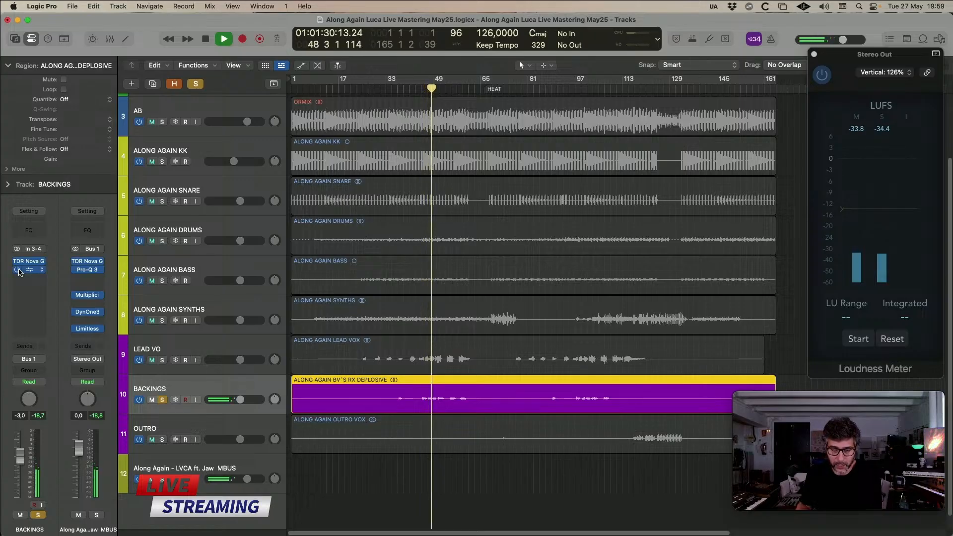
{"action": "key", "text": "space"}
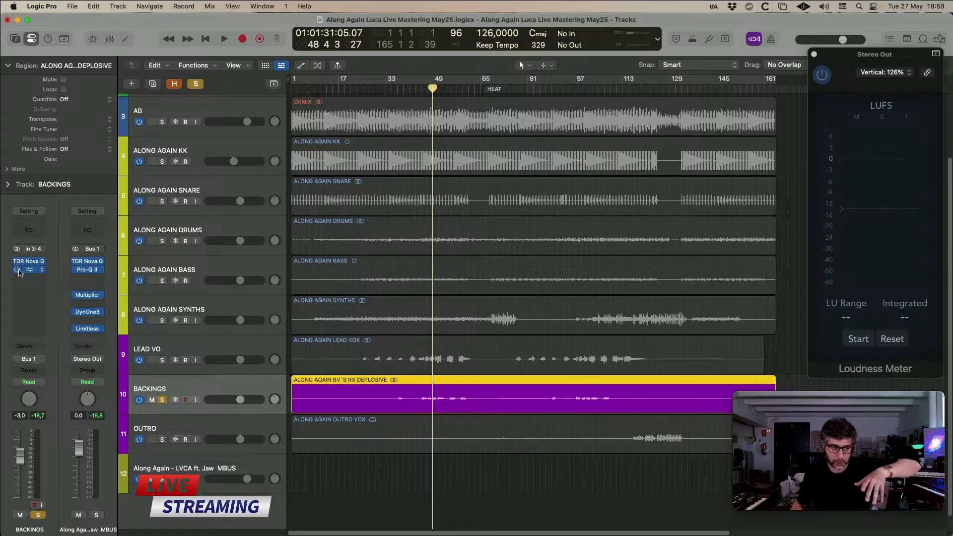
- Reopen CenterOne on BACKINGS to review its center and side level settings, and close it again
{"action": "left_click", "coordinate": [28, 272]}
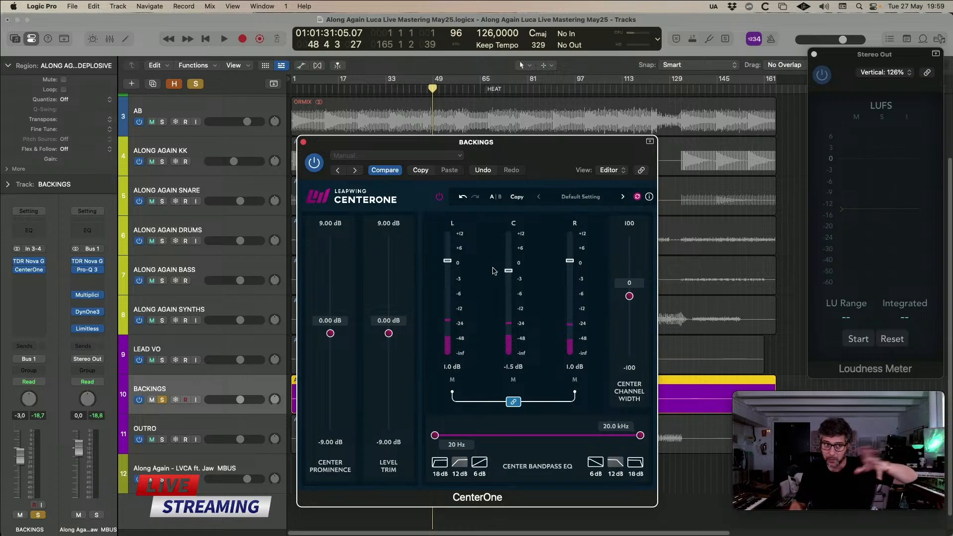
{"action": "left_click_drag", "start_coordinate": [355, 146], "coordinate": [373, 140]}
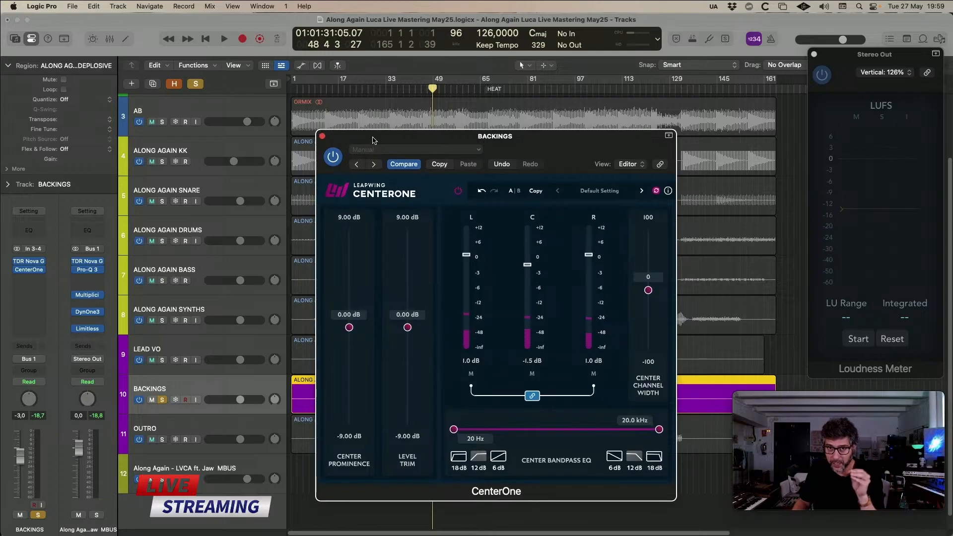
{"action": "left_click_drag", "start_coordinate": [374, 140], "coordinate": [374, 141]}
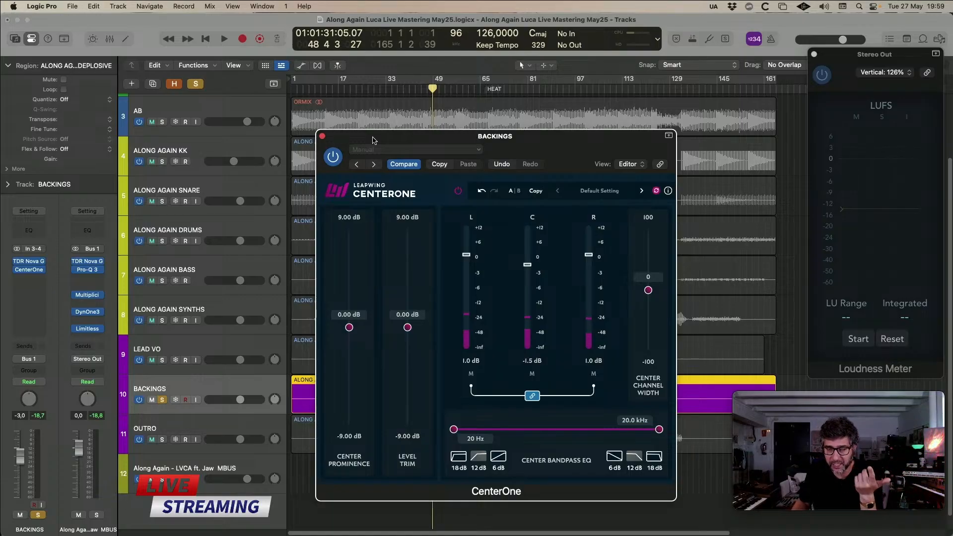
{"action": "left_click_drag", "start_coordinate": [373, 139], "coordinate": [373, 138]}
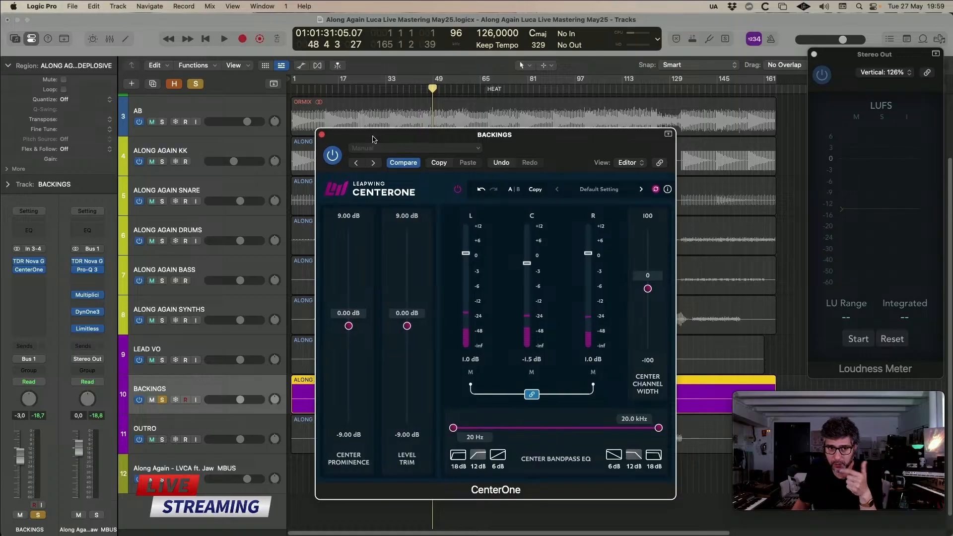
{"action": "left_click", "coordinate": [321, 135]}
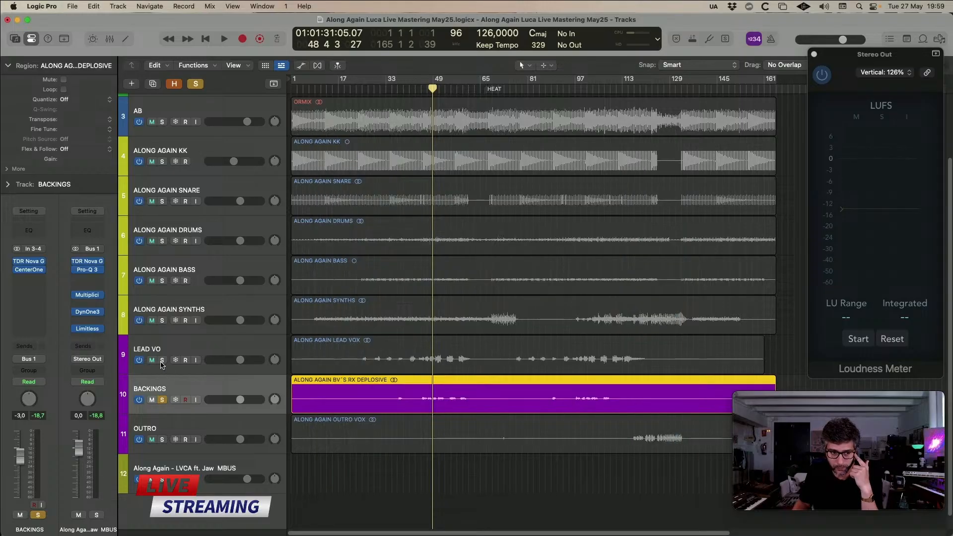
- Solo LEAD VO alongside BACKINGS and, during playback, set the output gain of the BACKINGS TDR Nova GE to 1.0 dB
{"action": "left_click", "coordinate": [162, 360]}
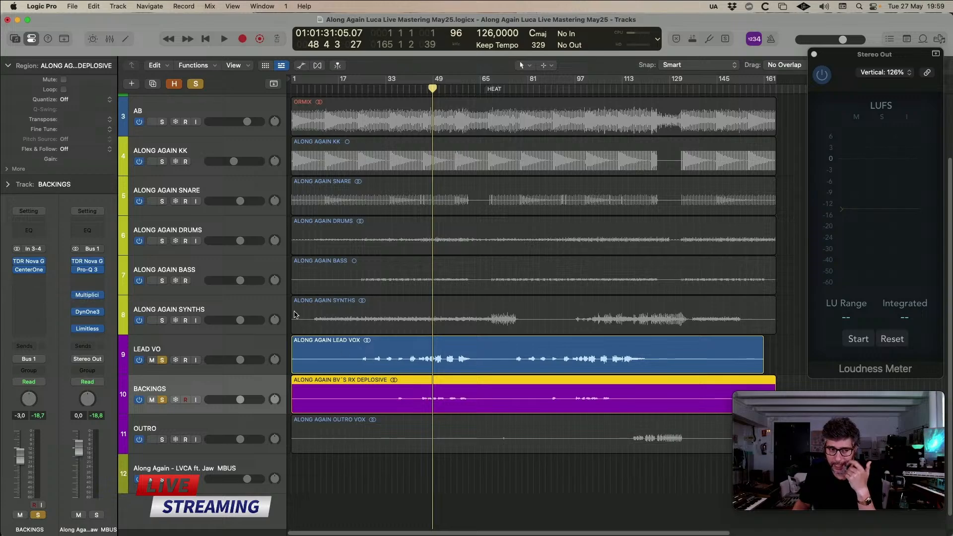
{"action": "key", "text": "space"}
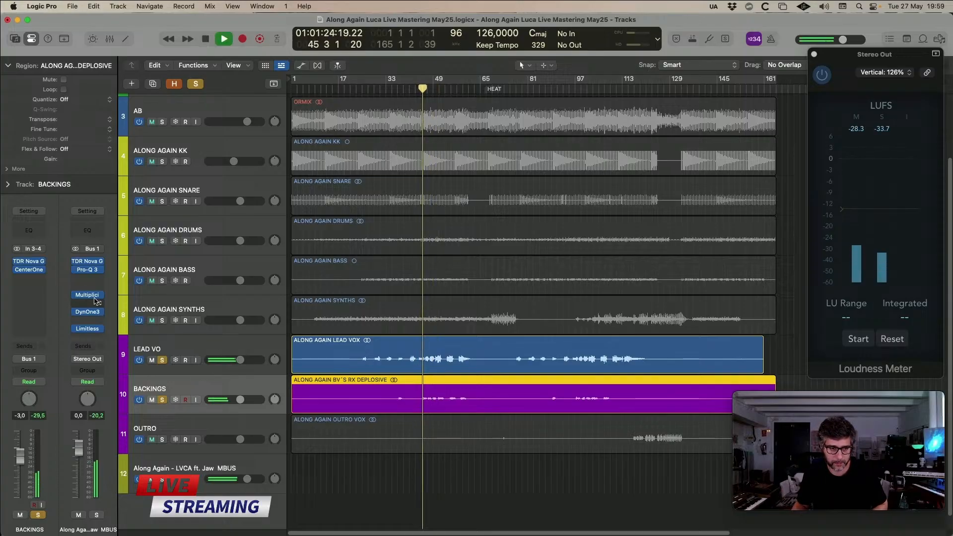
{"action": "left_click", "coordinate": [29, 261]}
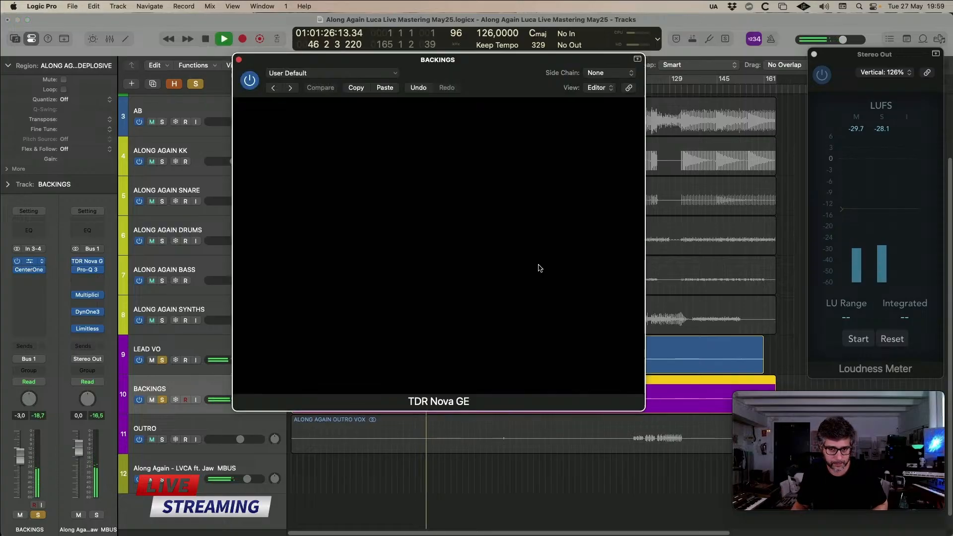
{"action": "scroll", "coordinate": [621, 349], "scroll_direction": "up", "scroll_amount": 2}
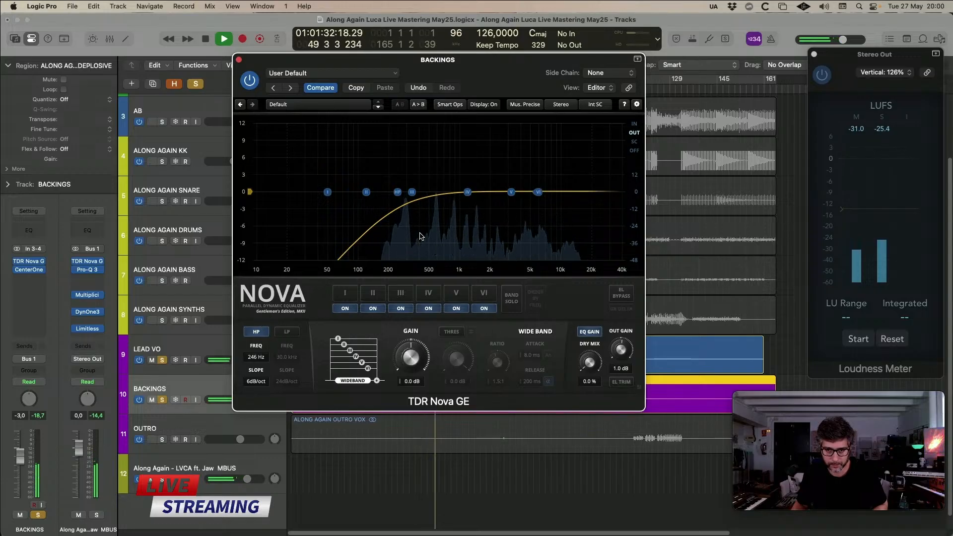
{"action": "left_click", "coordinate": [239, 60]}
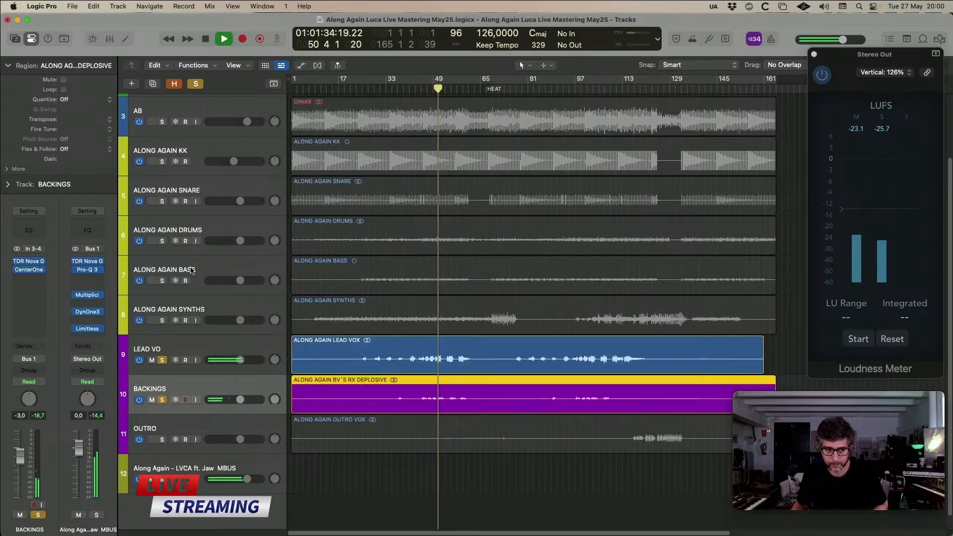
- Select LEAD VO, stop playback, unsolo BACKINGS, and replace the Pro-Q 3 insert on LEAD VO with oeksound soothe2
{"action": "left_click", "coordinate": [190, 346]}
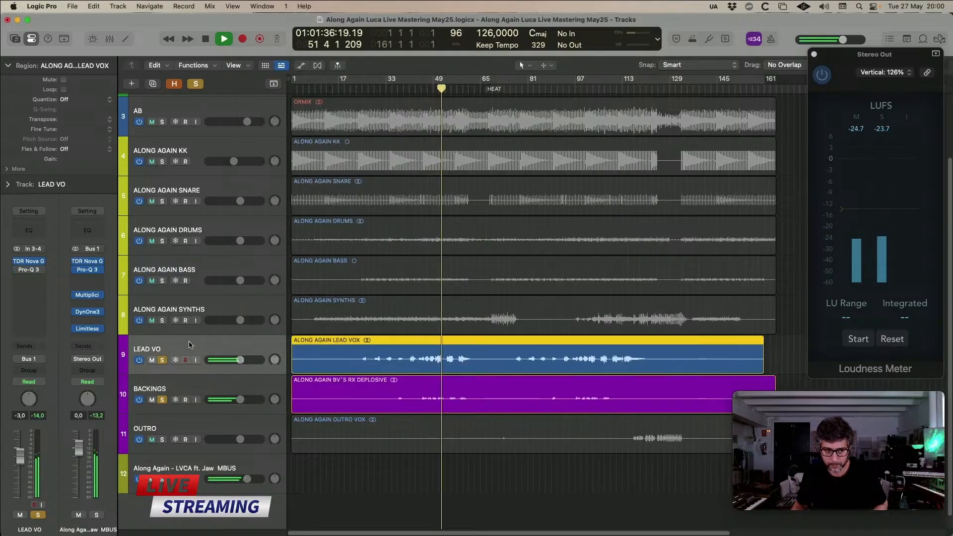
{"action": "key", "text": "space"}
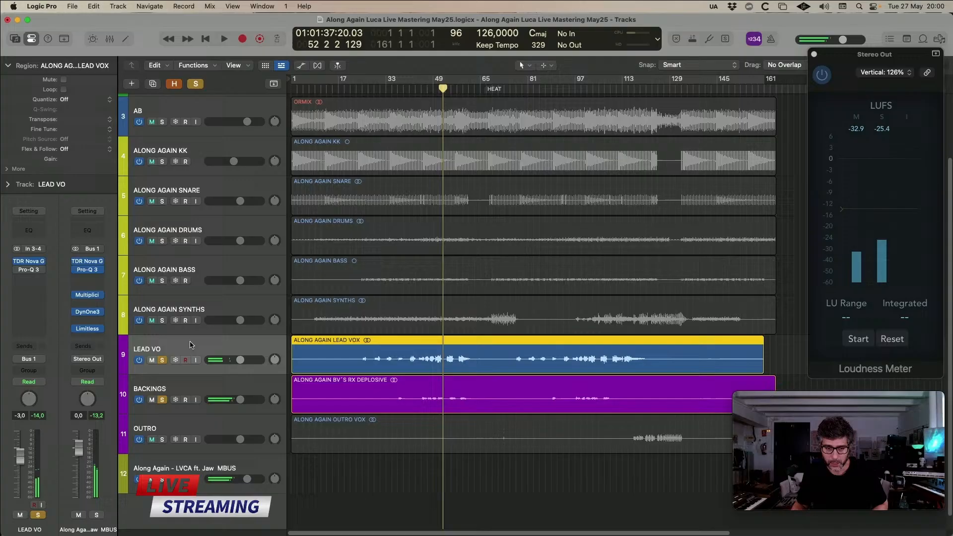
{"action": "left_click", "coordinate": [162, 399]}
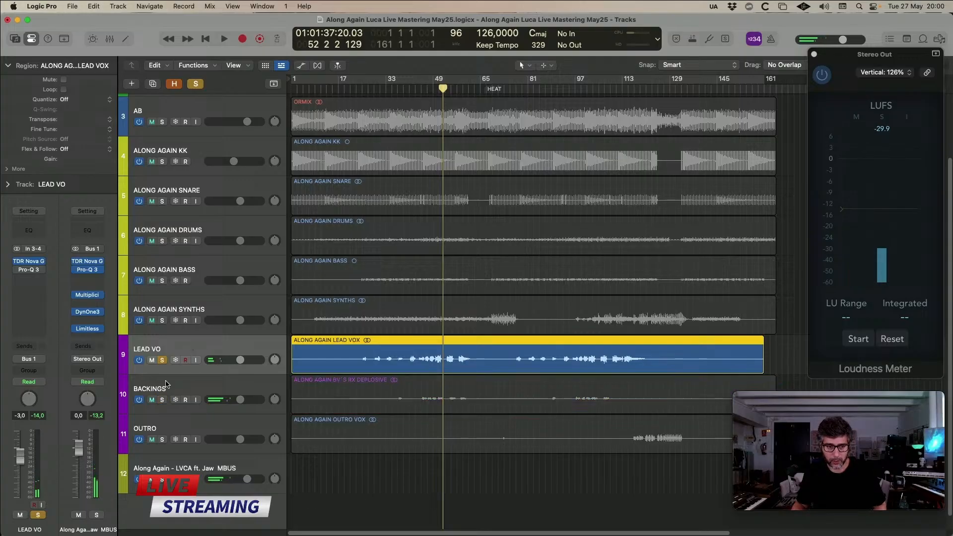
{"action": "left_click", "coordinate": [43, 269]}
{"action": "mouse_move", "coordinate": [105, 519]}
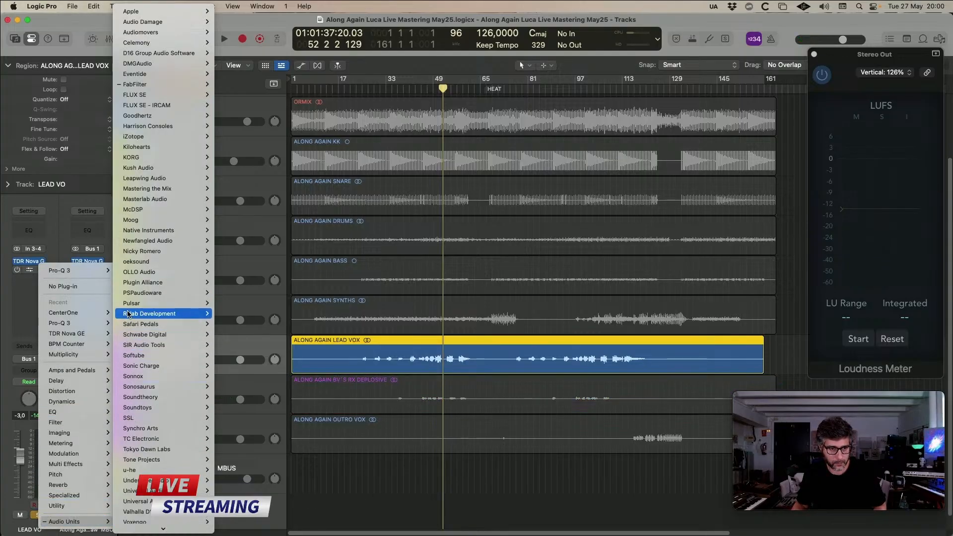
{"action": "mouse_move", "coordinate": [154, 267]}
{"action": "mouse_move", "coordinate": [228, 261]}
{"action": "left_click", "coordinate": [273, 261]}
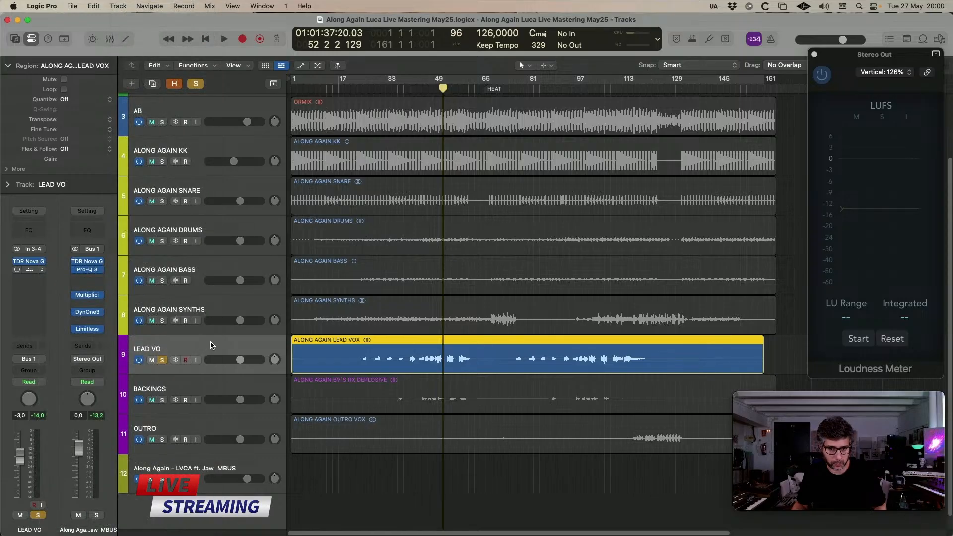
- Move the playhead to bar 41 and set soothe2 to mid/side mode with 40% stereo link and delta monitoring on
{"action": "left_click_drag", "start_coordinate": [435, 143], "coordinate": [629, 98]}
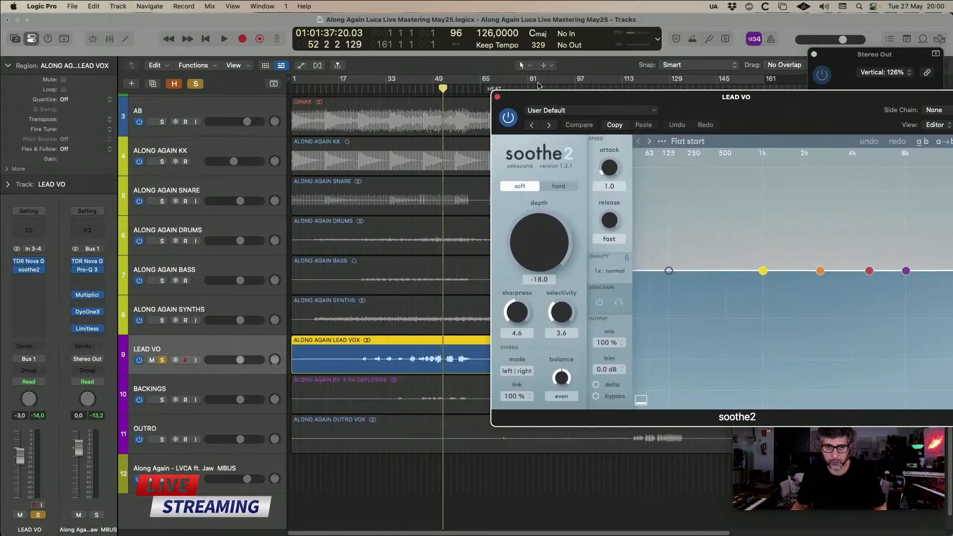
{"action": "left_click_drag", "start_coordinate": [459, 92], "coordinate": [409, 91]}
{"action": "left_click_drag", "start_coordinate": [650, 97], "coordinate": [474, 84]}
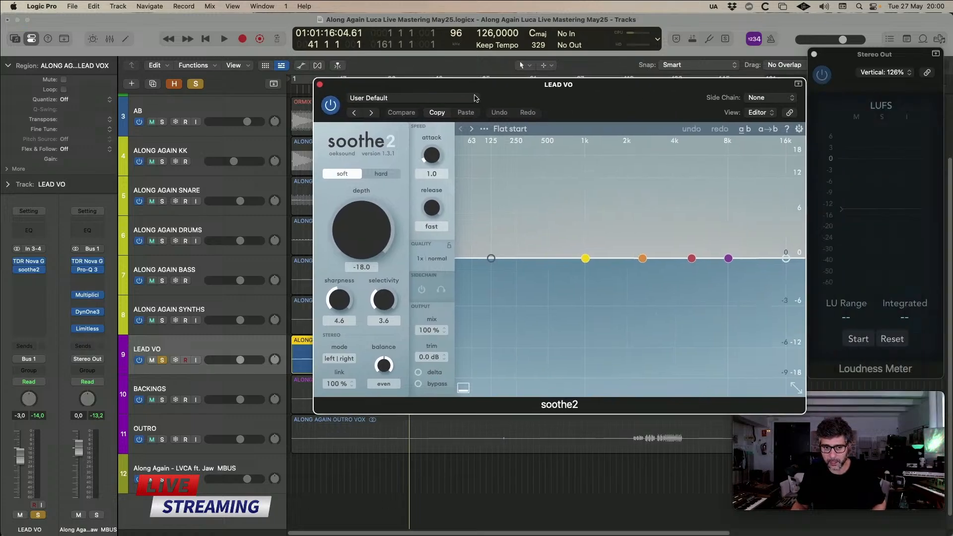
{"action": "left_click", "coordinate": [339, 359]}
{"action": "left_click_drag", "start_coordinate": [339, 383], "coordinate": [353, 440]}
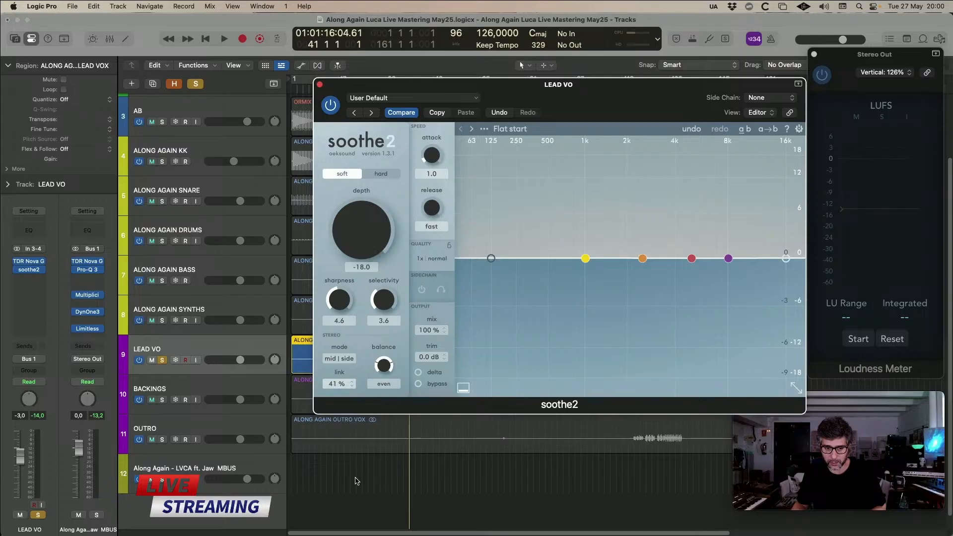
{"action": "left_click", "coordinate": [418, 372]}
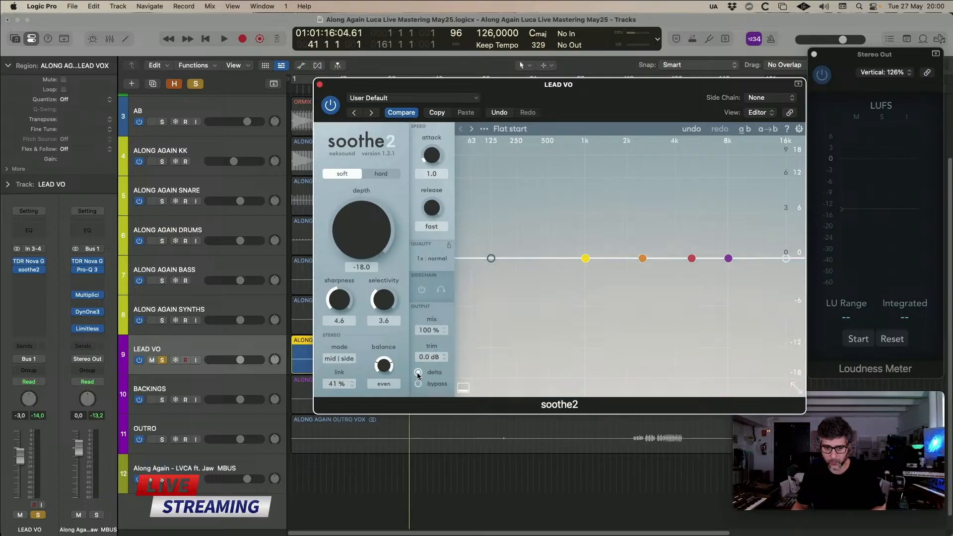
{"action": "left_click", "coordinate": [352, 389]}
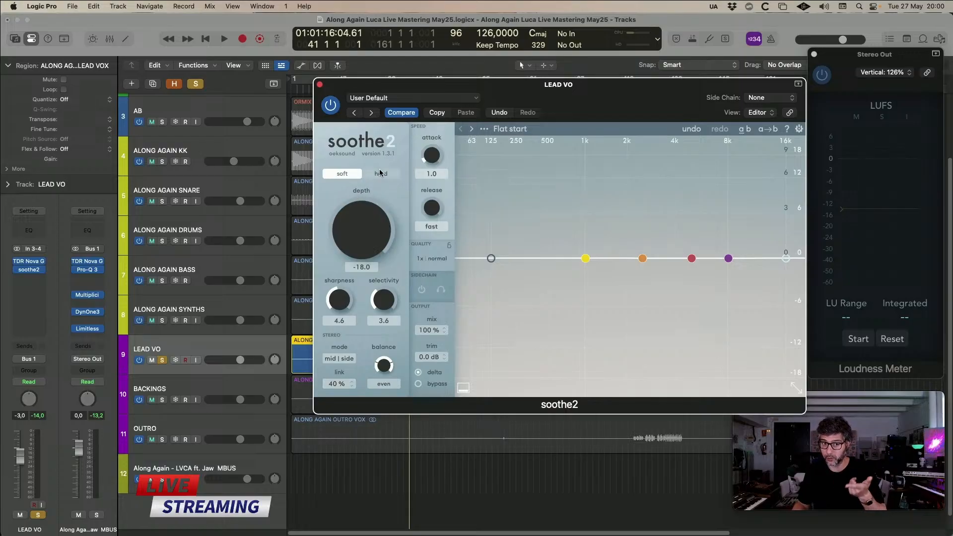
- During playback, set soothe2 on LEAD VO to hard mode with attack 0.2, release 0.5 and depth 0.0
{"action": "key", "text": "space"}
{"action": "left_click_drag", "start_coordinate": [373, 240], "coordinate": [402, 172]}
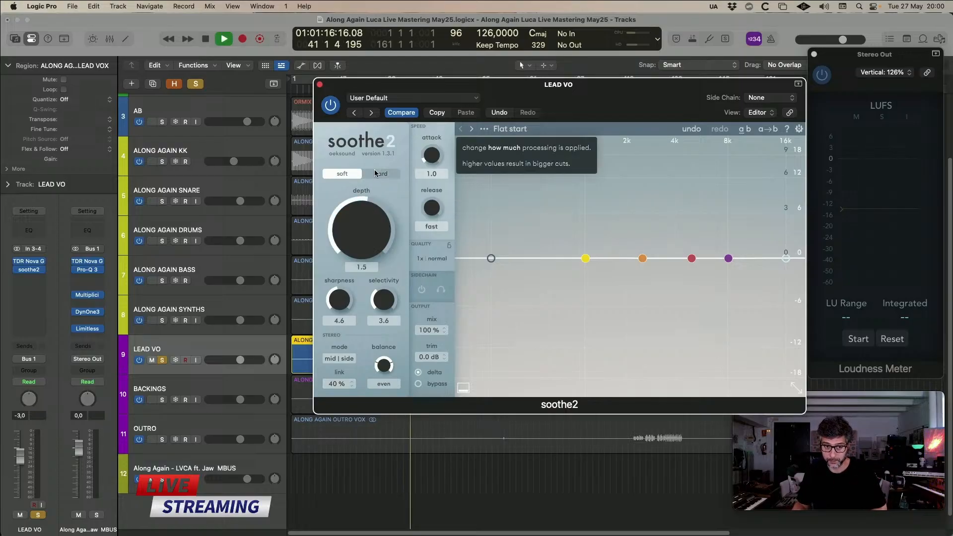
{"action": "left_click", "coordinate": [397, 173]}
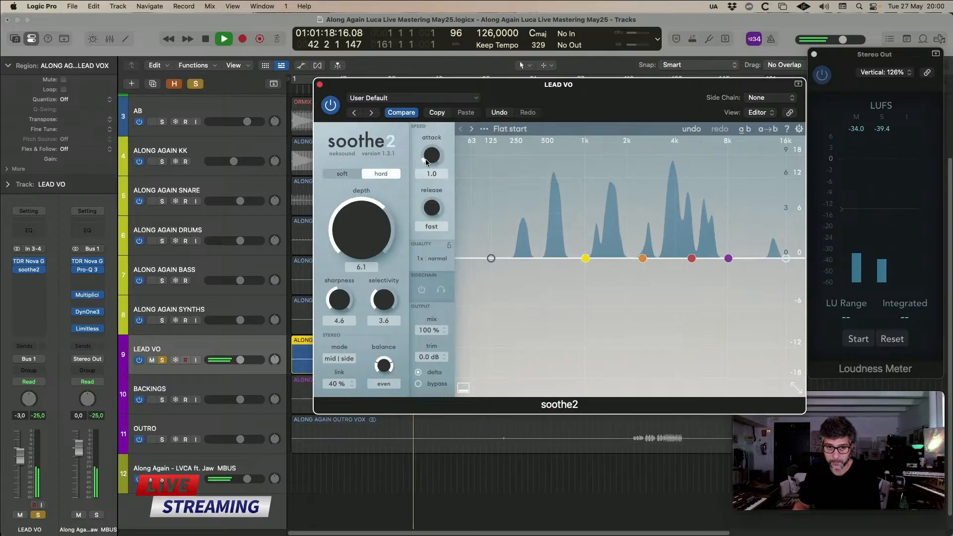
{"action": "left_click_drag", "start_coordinate": [431, 213], "coordinate": [431, 208]}
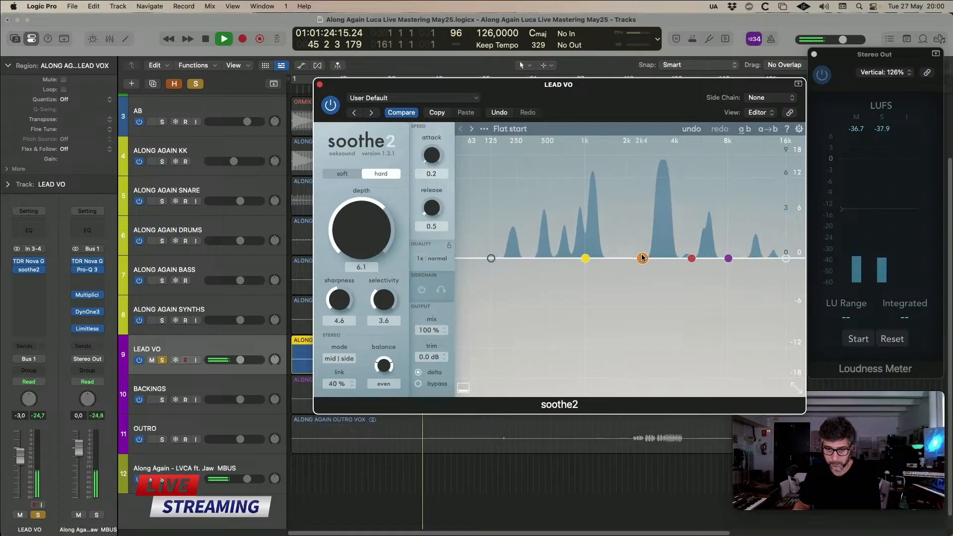
{"action": "left_click_drag", "start_coordinate": [377, 230], "coordinate": [382, 251]}
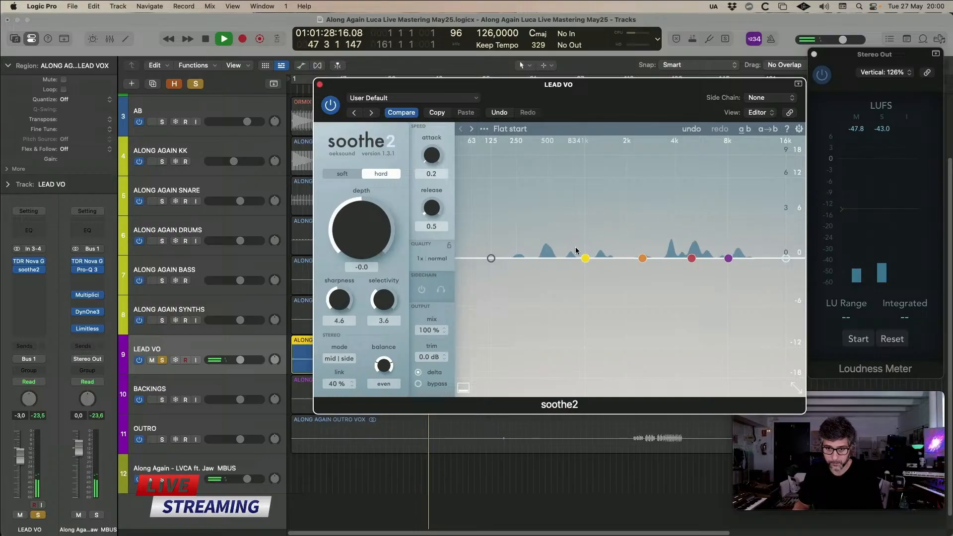
{"action": "key", "text": "space"}
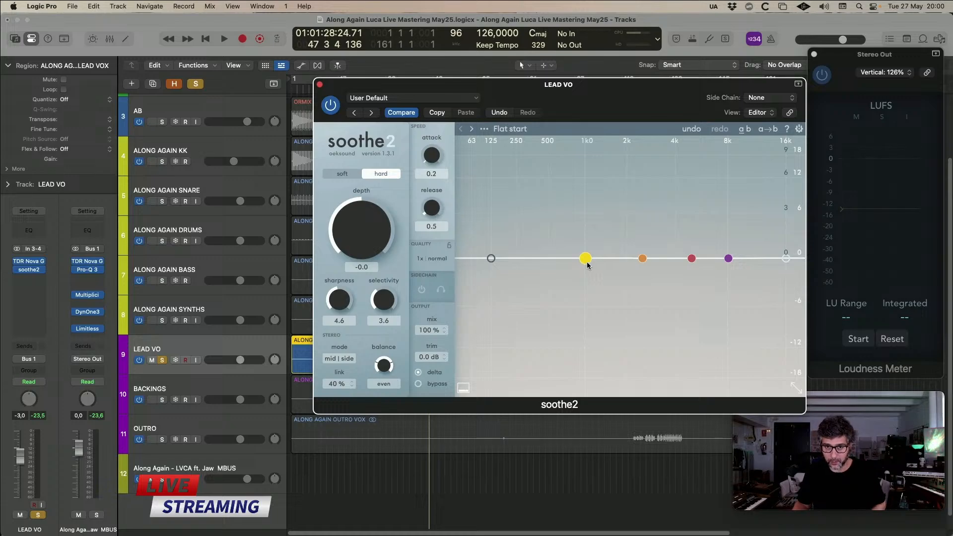
- Set soothe2's band 1 to 705 Hz with 4.9 dB sensitivity while listening to the vocal from bar 41
{"action": "key", "text": "space"}
{"action": "left_click_drag", "start_coordinate": [587, 264], "coordinate": [568, 221]}
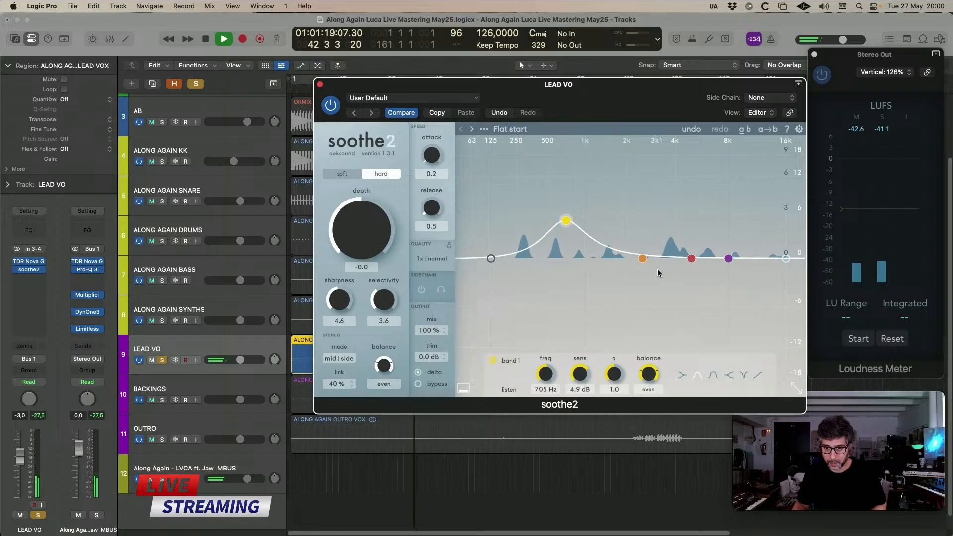
{"action": "key", "text": "space"}
- Set soothe2's band 2 to about 2.6 kHz with a band-reject shape and a Q of 0.5
{"action": "left_click_drag", "start_coordinate": [640, 260], "coordinate": [646, 261]}
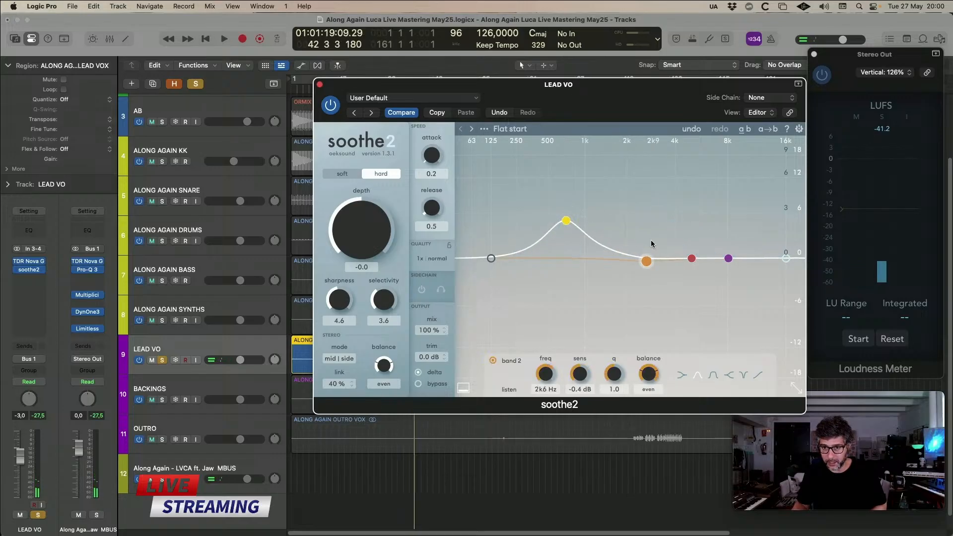
{"action": "left_click", "coordinate": [743, 375]}
{"action": "left_click_drag", "start_coordinate": [619, 380], "coordinate": [626, 399]}
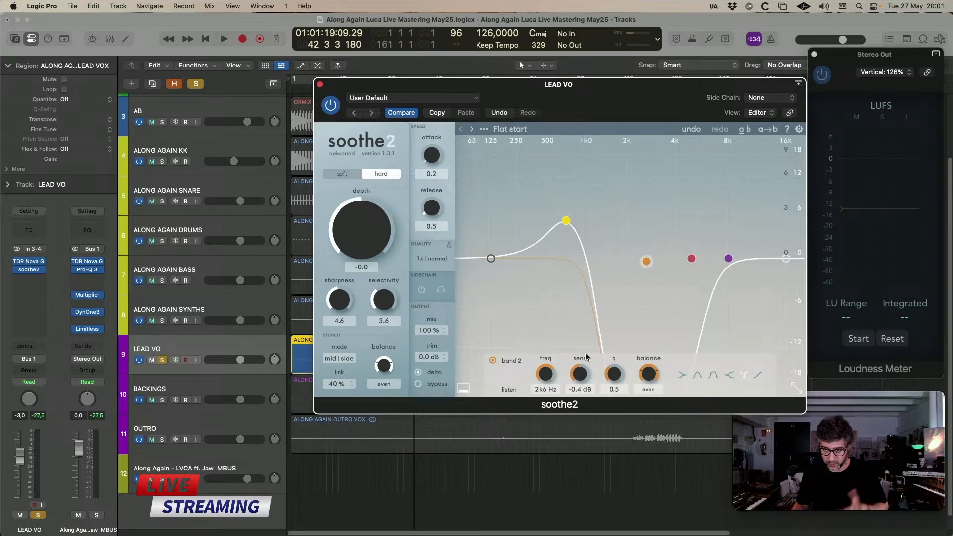
- During playback, lower soothe2's band 2 frequency to about 2.3 kHz on LEAD VO
{"action": "key", "text": "space"}
{"action": "left_click_drag", "start_coordinate": [546, 373], "coordinate": [554, 375]}
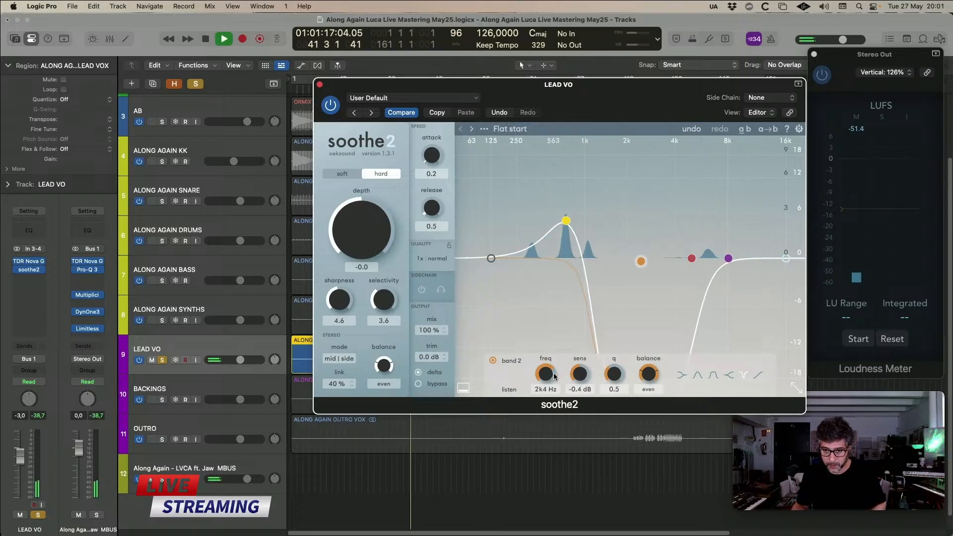
{"action": "scroll", "coordinate": [555, 376], "scroll_direction": "down", "scroll_amount": 1}
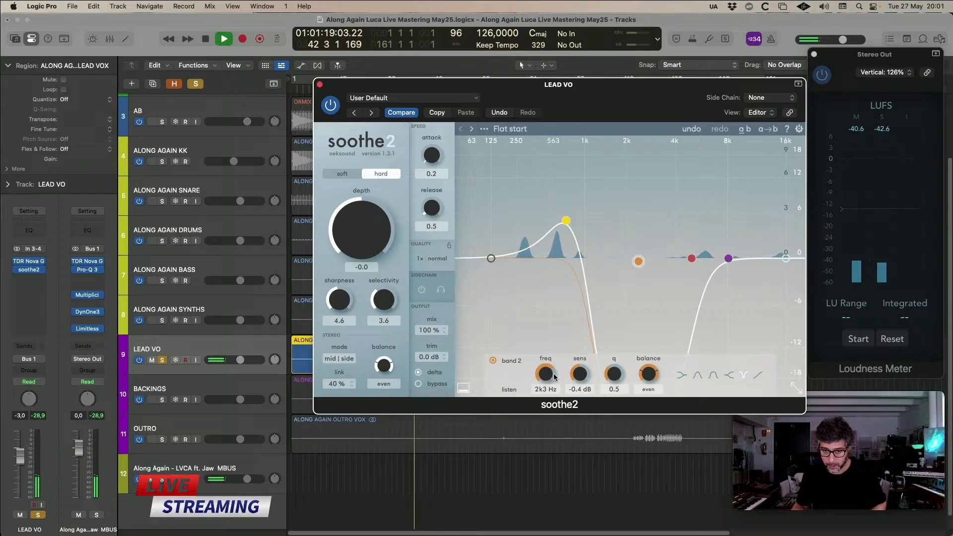
{"action": "key", "text": "space"}
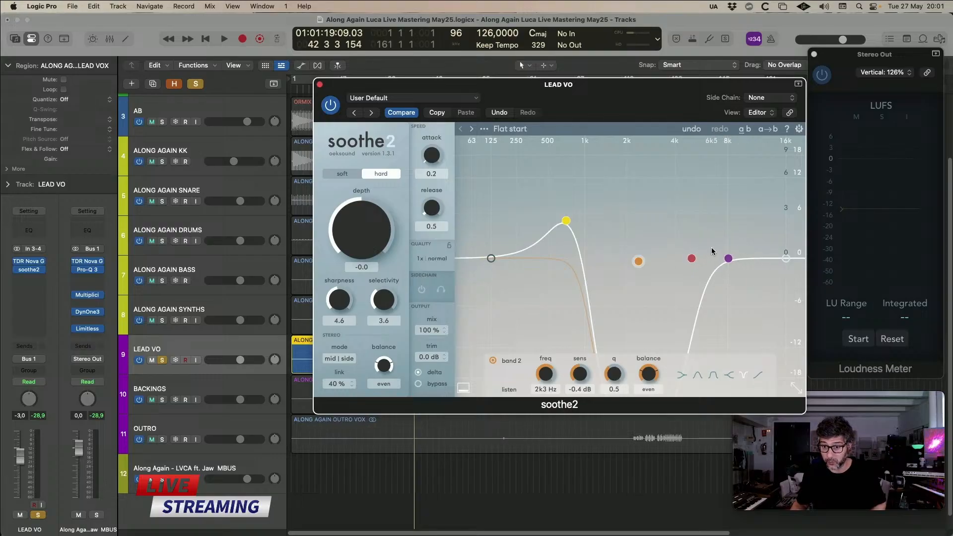
- Raise soothe2's band 3 sensitivity to 6.1 dB at about 4.9 kHz while listening to LEAD VO
{"action": "key", "text": "space"}
{"action": "left_click_drag", "start_coordinate": [691, 258], "coordinate": [691, 213]}
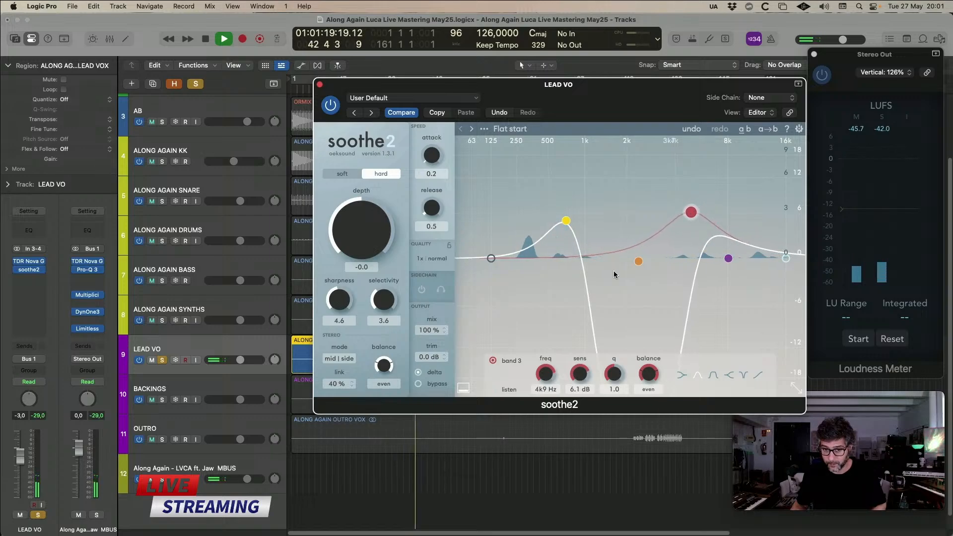
{"action": "key", "text": "space"}
- Turn off delta monitoring and compare the lead vocal with soothe2 bypassed and active
{"action": "left_click", "coordinate": [420, 373]}
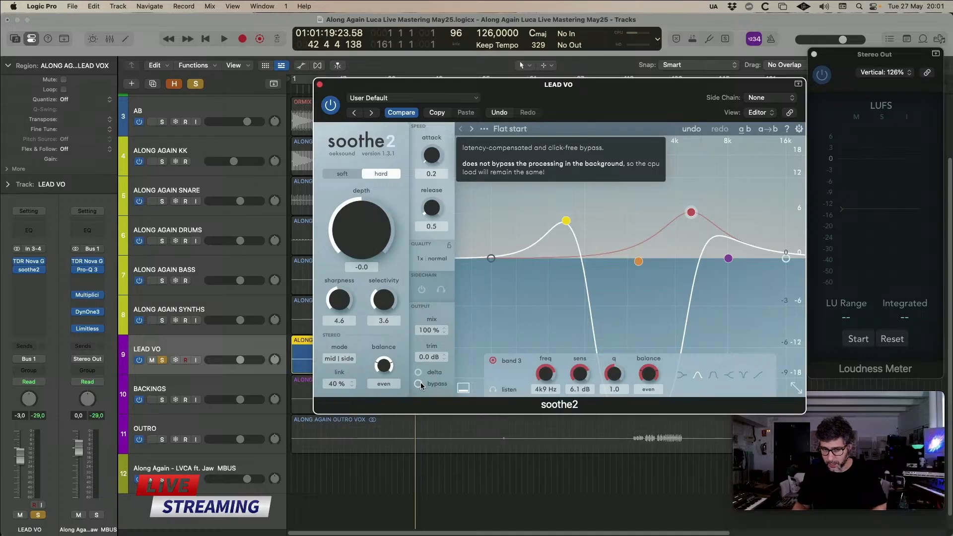
{"action": "key", "text": "space"}
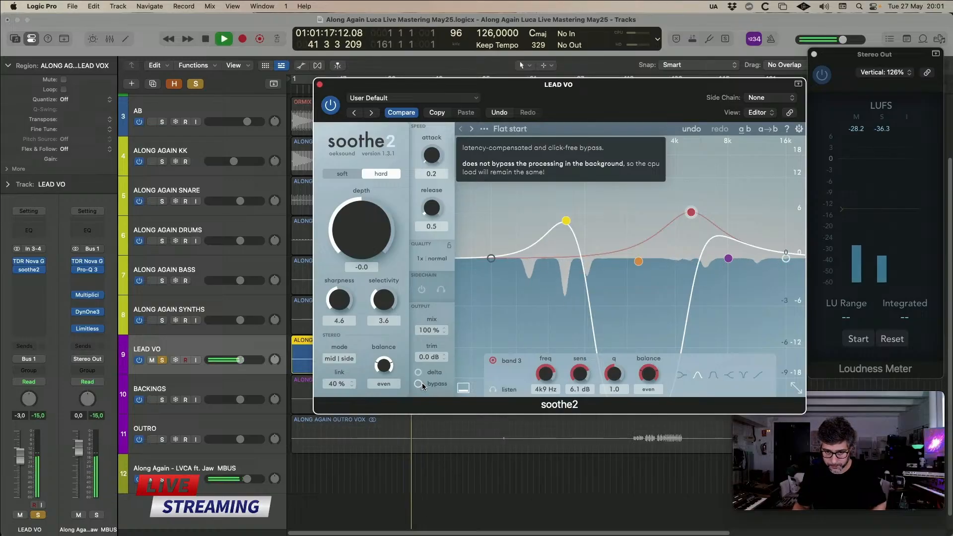
{"action": "left_click", "coordinate": [418, 384]}
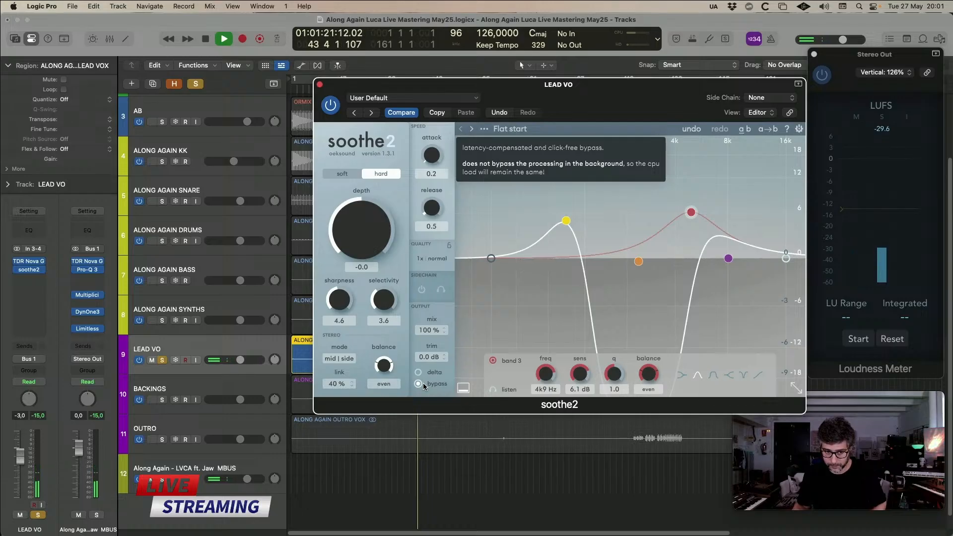
{"action": "left_click_drag", "start_coordinate": [427, 89], "coordinate": [611, 73]}
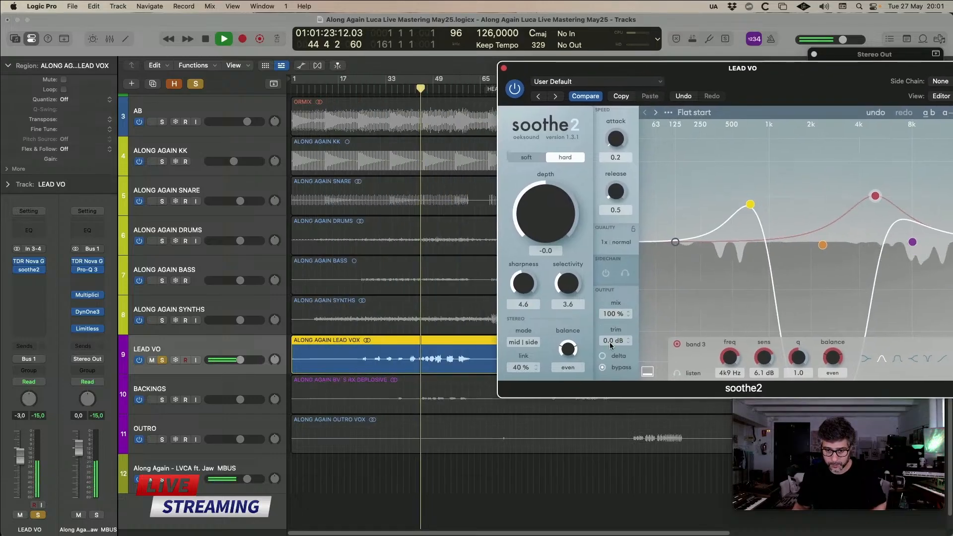
{"action": "left_click", "coordinate": [602, 367]}
- Set soothe2's depth to -2.1 and its mix to 65% on LEAD VO
{"action": "left_click_drag", "start_coordinate": [578, 235], "coordinate": [572, 227]}
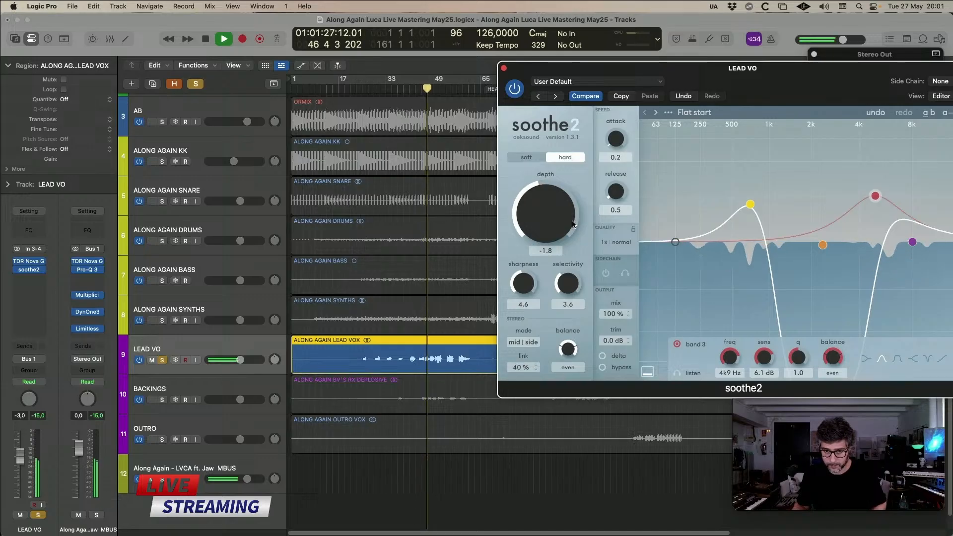
{"action": "left_click_drag", "start_coordinate": [617, 314], "coordinate": [618, 367]}
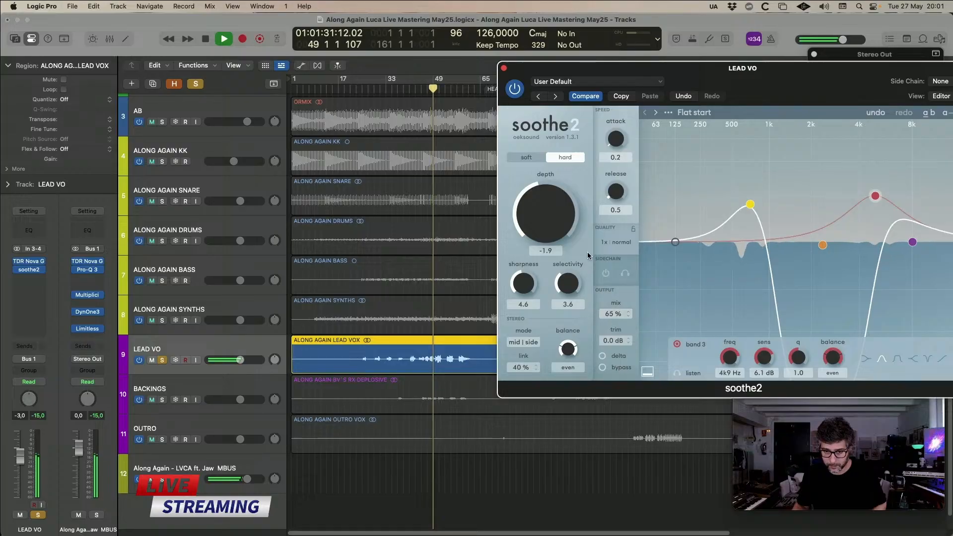
{"action": "left_click_drag", "start_coordinate": [561, 224], "coordinate": [561, 227]}
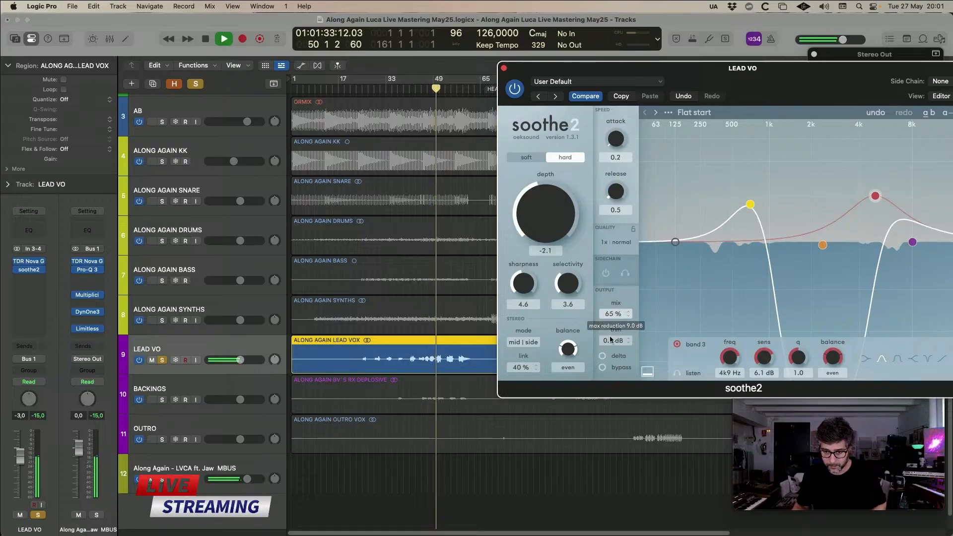
- Replay the lead vocal around bar 48, toggling soothe2's bypass to judge the new depth and mix
{"action": "left_click", "coordinate": [607, 365]}
{"action": "key", "text": "space"}
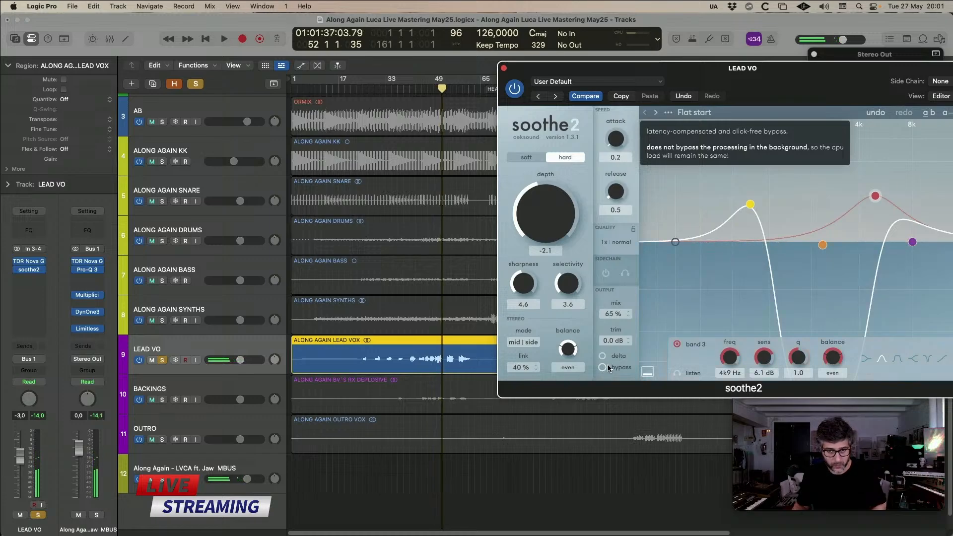
{"action": "left_click_drag", "start_coordinate": [724, 72], "coordinate": [507, 75]}
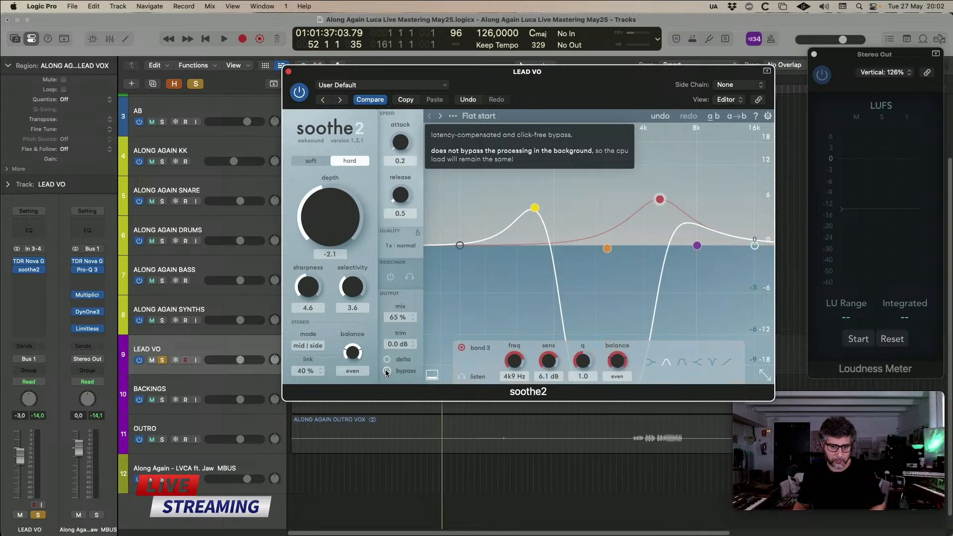
{"action": "key", "text": "space"}
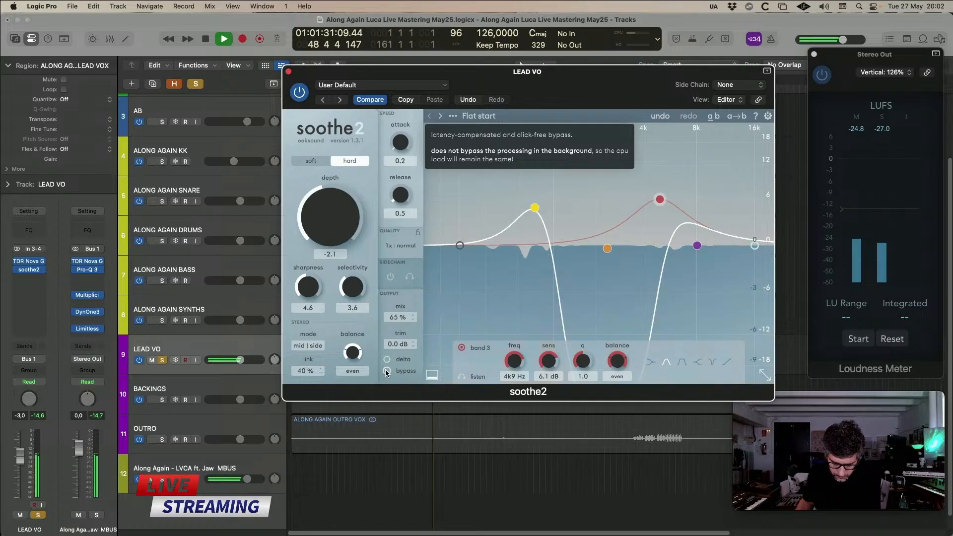
{"action": "left_click", "coordinate": [387, 372]}
{"action": "key", "text": "space"}
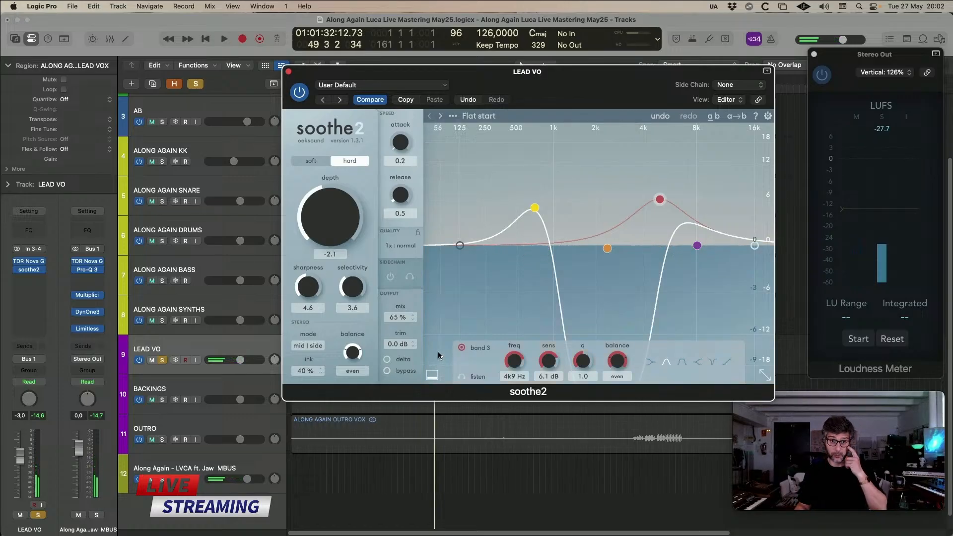
- Close soothe2 and copy it from LEAD VO to the BACKINGS channel, between TDR Nova and CenterOne
{"action": "left_click_drag", "start_coordinate": [501, 76], "coordinate": [506, 75]}
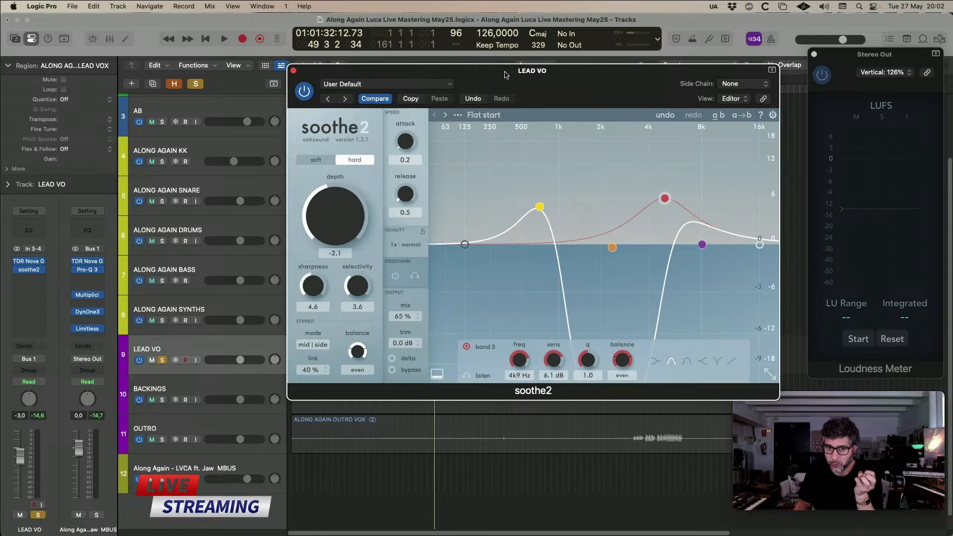
{"action": "left_click_drag", "start_coordinate": [506, 74], "coordinate": [505, 75]}
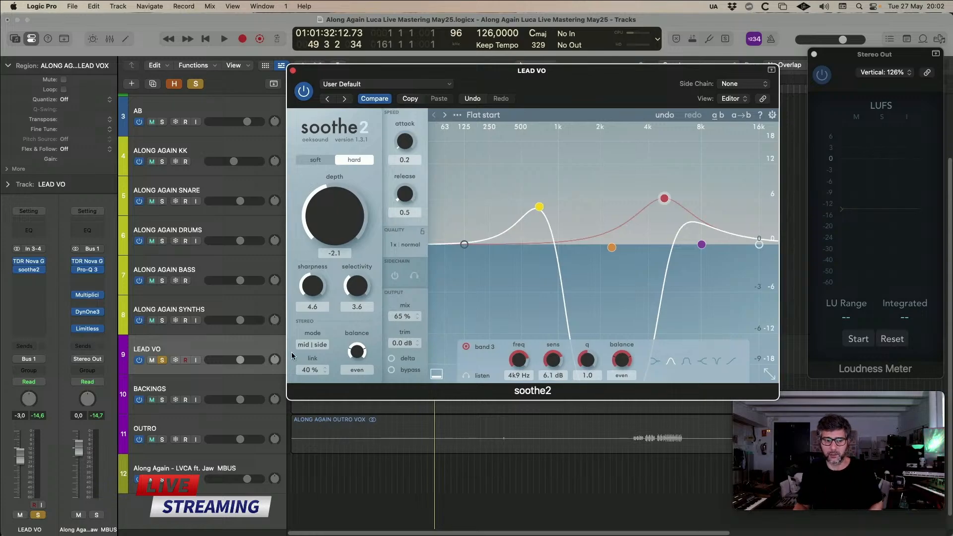
{"action": "left_click", "coordinate": [293, 71]}
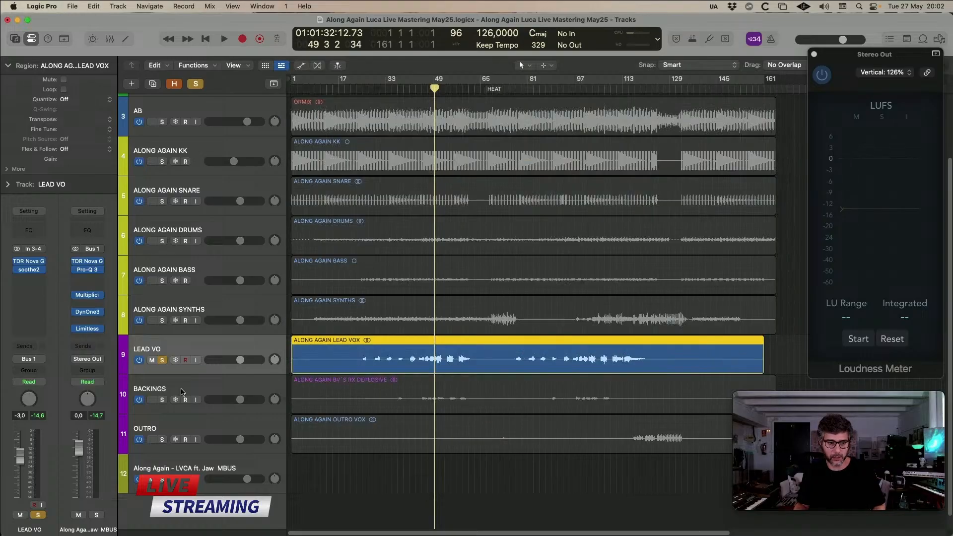
{"action": "key", "text": "super+2"}
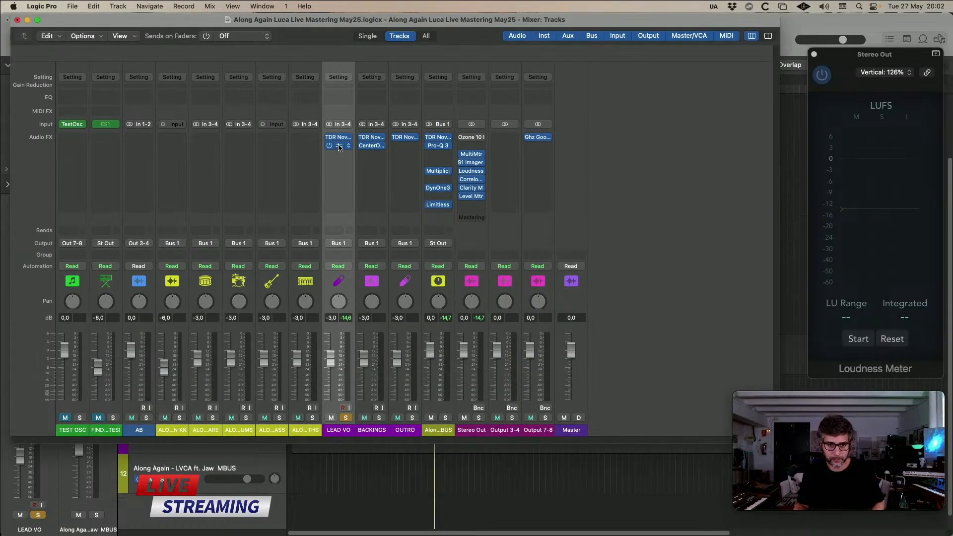
{"action": "key", "text": "super+2"}
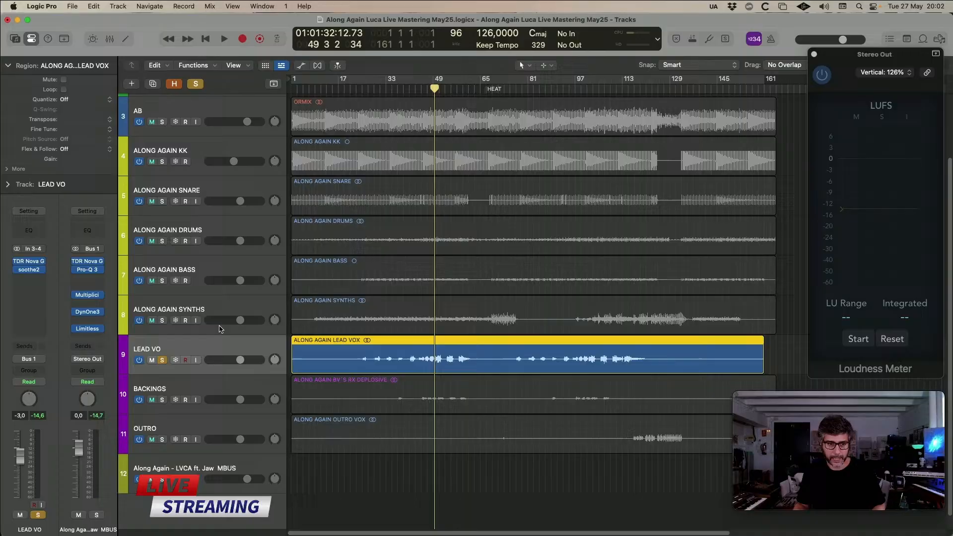
- Solo BACKINGS in place of LEAD VO and open its copied soothe2
{"action": "left_click", "coordinate": [184, 391]}
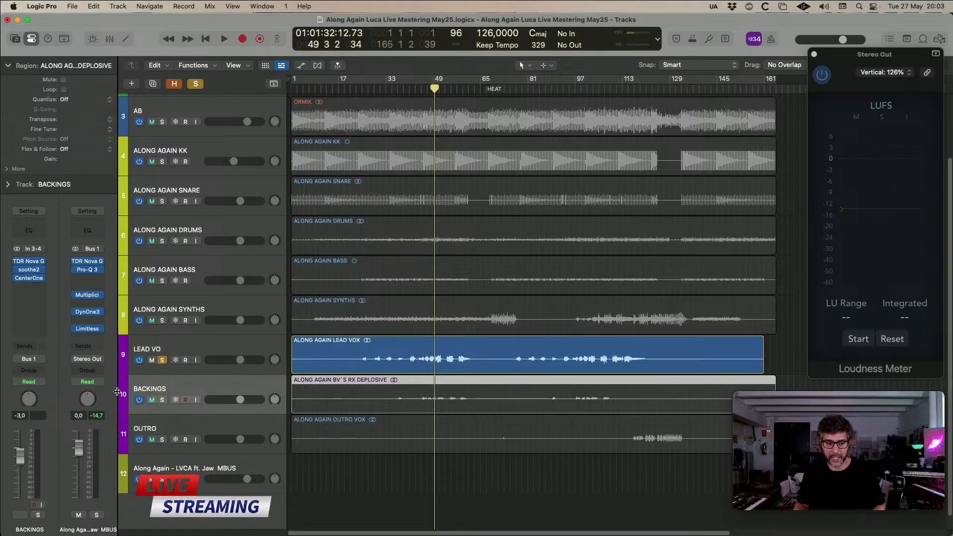
{"action": "left_click", "coordinate": [162, 398]}
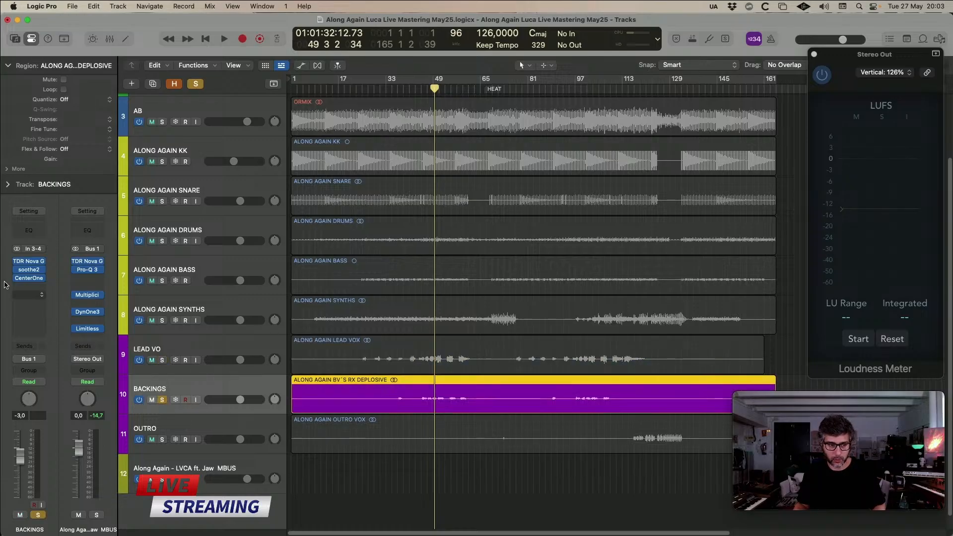
{"action": "mouse_move", "coordinate": [33, 271]}
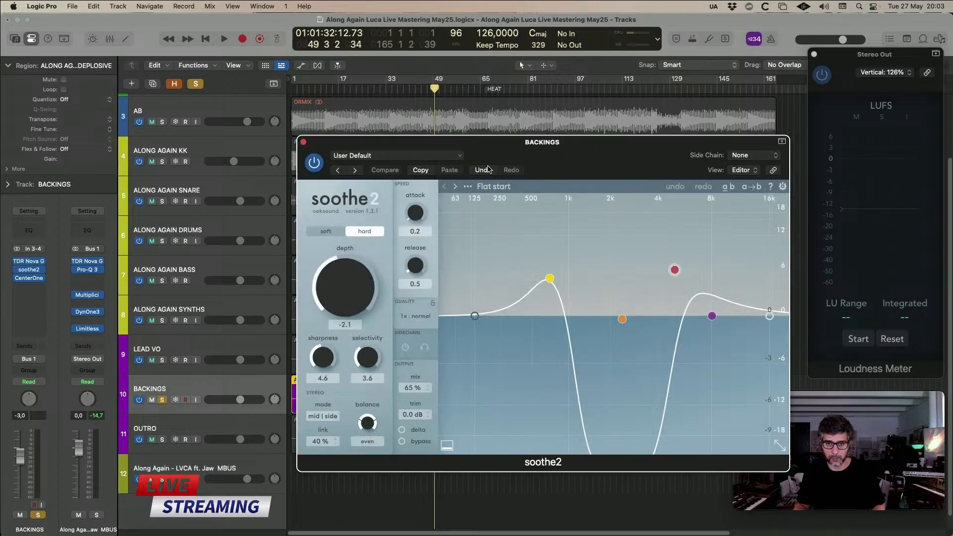
{"action": "left_click_drag", "start_coordinate": [323, 155], "coordinate": [427, 90]}
- Play the backing vocals from about bar 45 and briefly monitor soothe2's delta signal
{"action": "key", "text": "space"}
{"action": "key", "text": "space"}
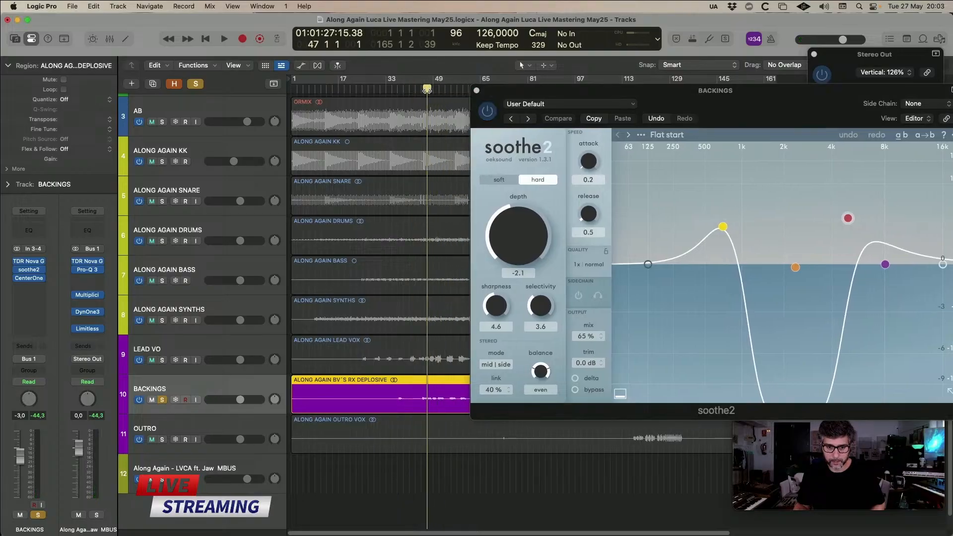
{"action": "key", "text": "space"}
{"action": "left_click_drag", "start_coordinate": [710, 101], "coordinate": [457, 130]}
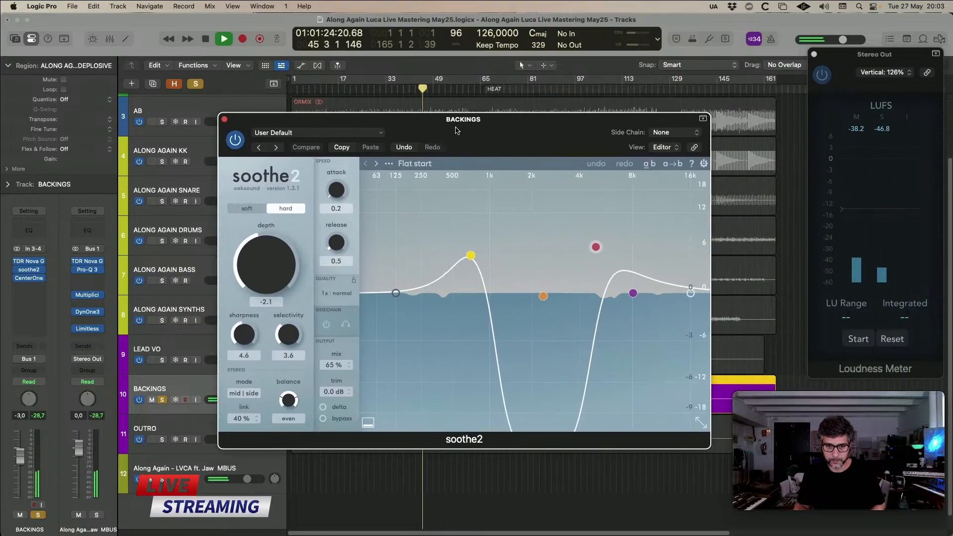
{"action": "left_click", "coordinate": [339, 407]}
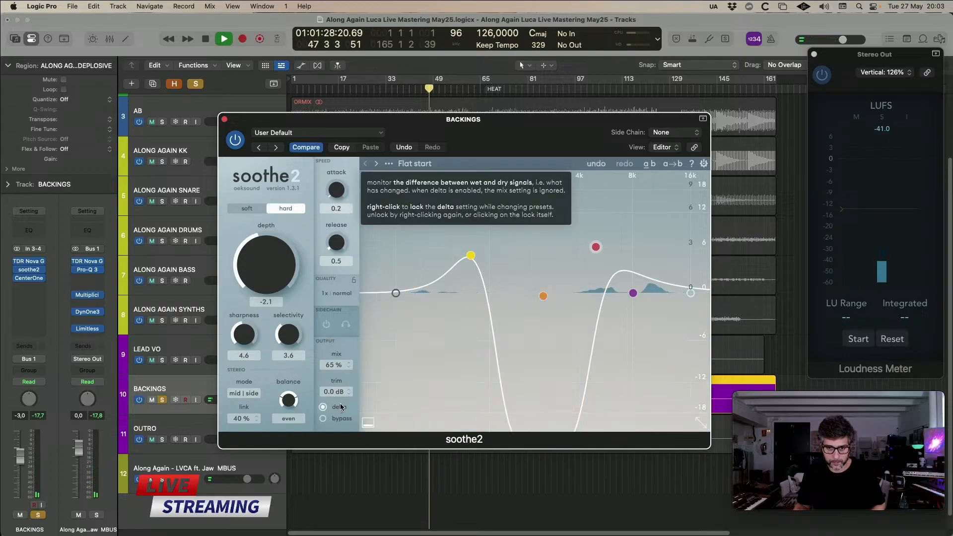
{"action": "key", "text": "space"}
{"action": "left_click", "coordinate": [339, 407]}
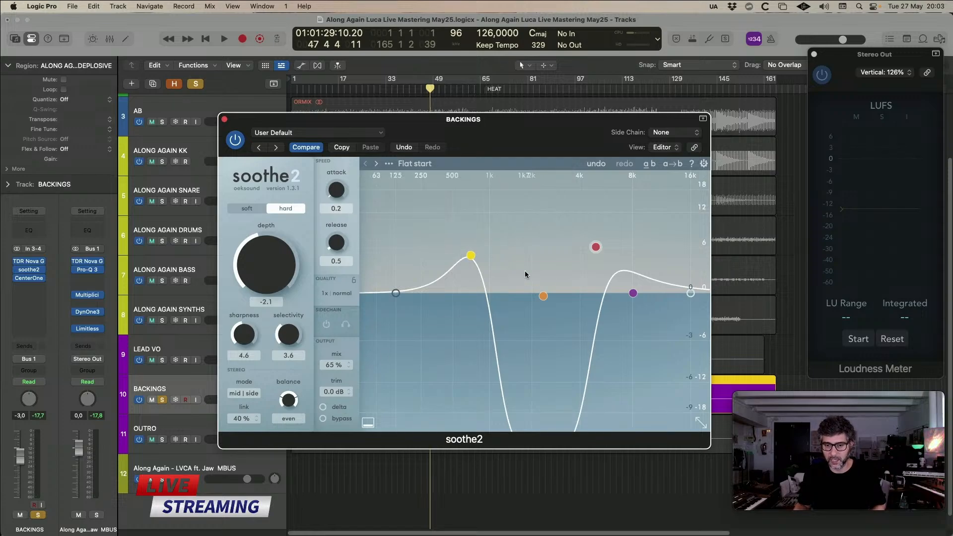
- On BACKINGS, disable soothe2's band 1, set the low cut to 4 kHz, sharpness to 6.2 and selectivity to 5.7
{"action": "left_click", "coordinate": [469, 256]}
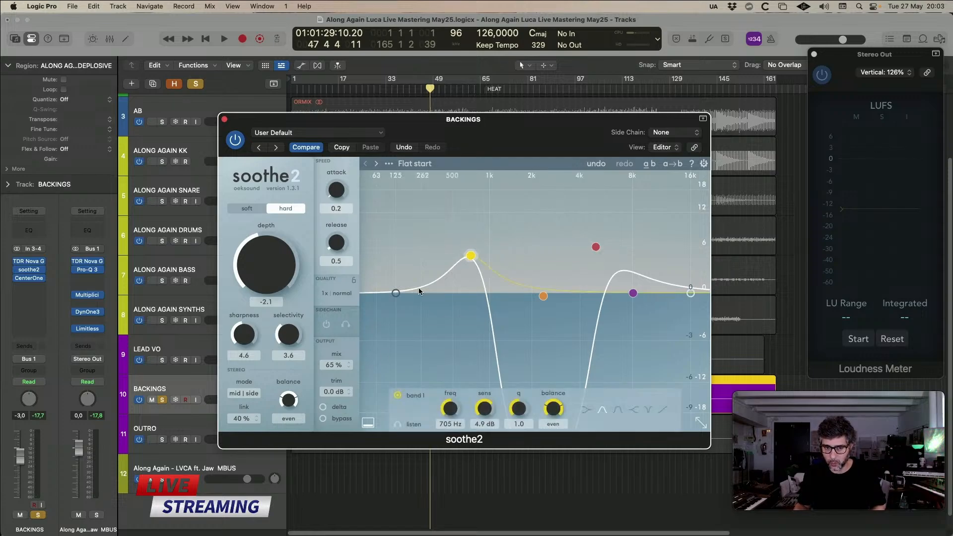
{"action": "left_click_drag", "start_coordinate": [396, 293], "coordinate": [581, 293]}
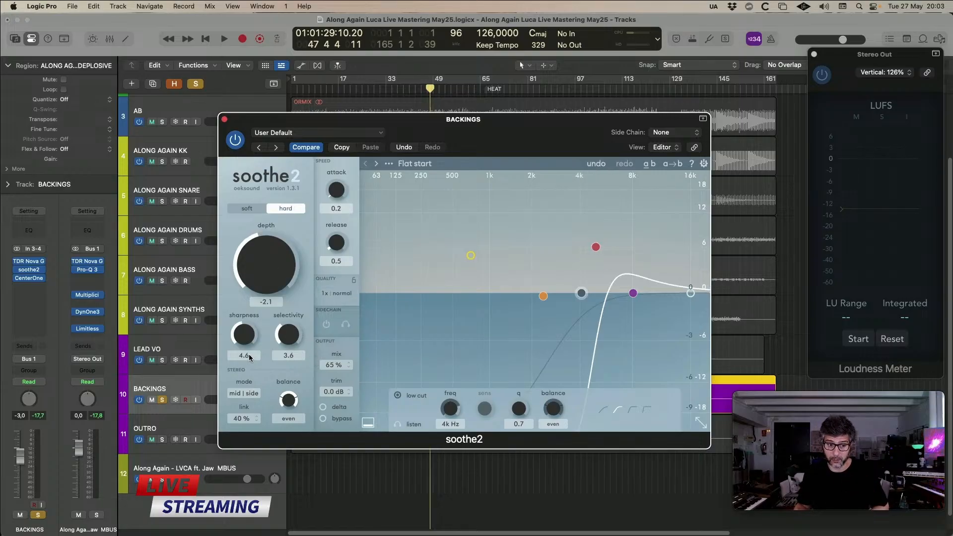
{"action": "left_click_drag", "start_coordinate": [244, 335], "coordinate": [280, 322]}
- During playback, lower soothe2's low cut, set band 3 to 6.1 kHz with 11 dB sensitivity, and raise depth to 5.2
{"action": "key", "text": "space"}
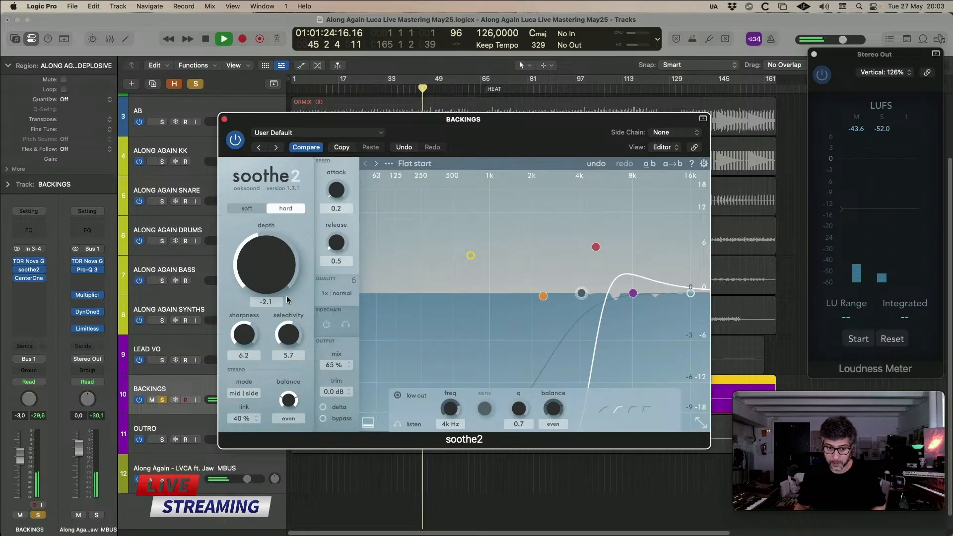
{"action": "left_click_drag", "start_coordinate": [590, 290], "coordinate": [570, 291]}
{"action": "left_click_drag", "start_coordinate": [633, 293], "coordinate": [612, 217]}
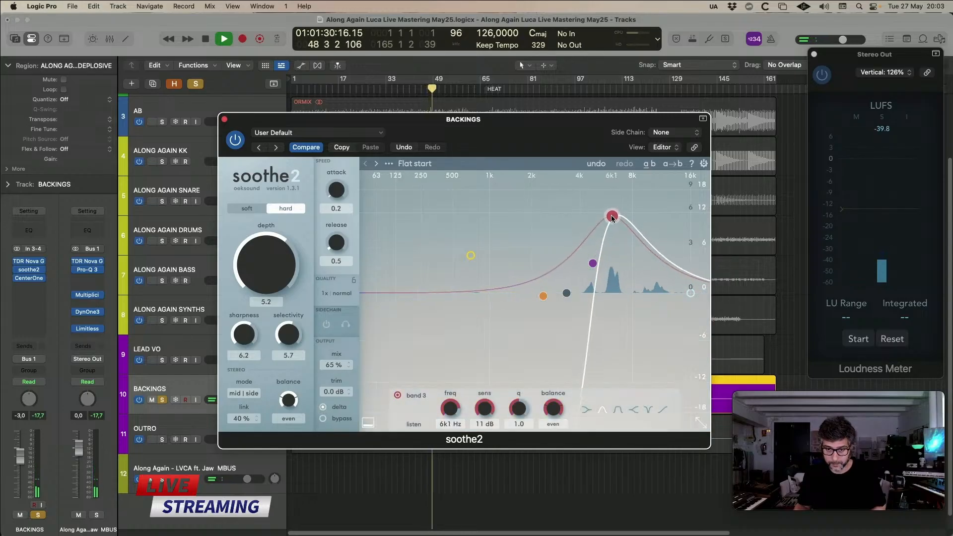
- Set soothe2's sharpness to 6.5, selectivity to 3.1 and depth to 0.0 on BACKINGS
{"action": "left_click_drag", "start_coordinate": [288, 333], "coordinate": [289, 377]}
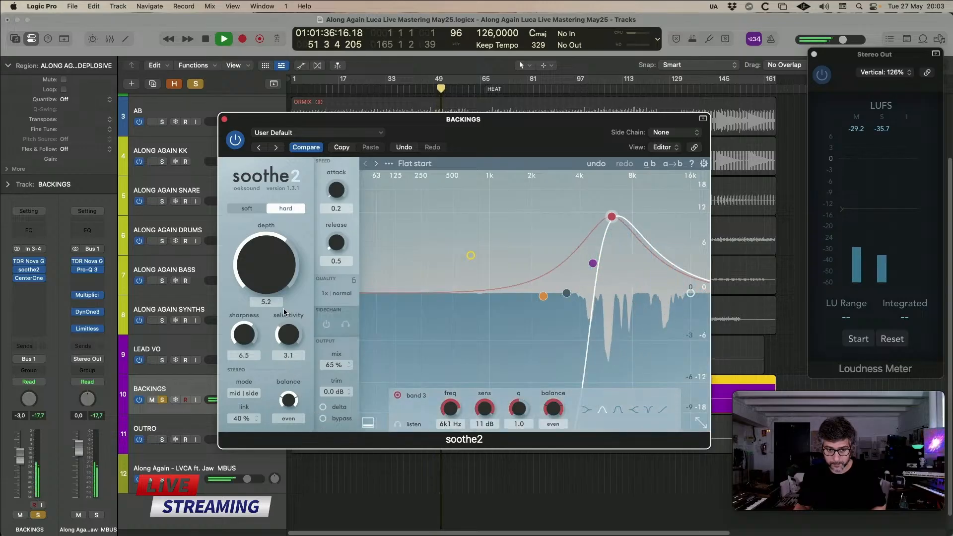
{"action": "left_click_drag", "start_coordinate": [271, 268], "coordinate": [280, 289]}
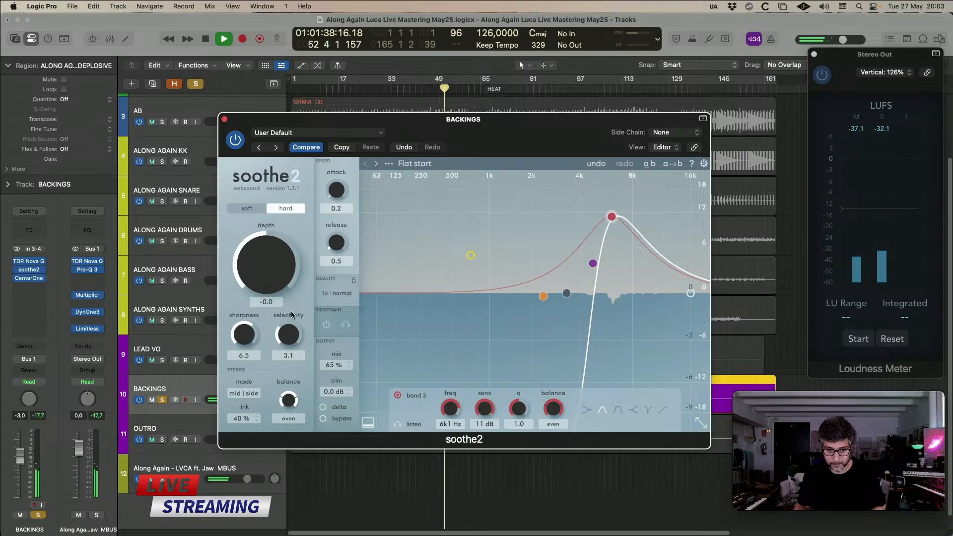
- Bypass soothe2 on BACKINGS and replay the backing vocals from about bar 45 for comparison
{"action": "left_click_drag", "start_coordinate": [280, 292], "coordinate": [323, 397]}
{"action": "key", "text": "space"}
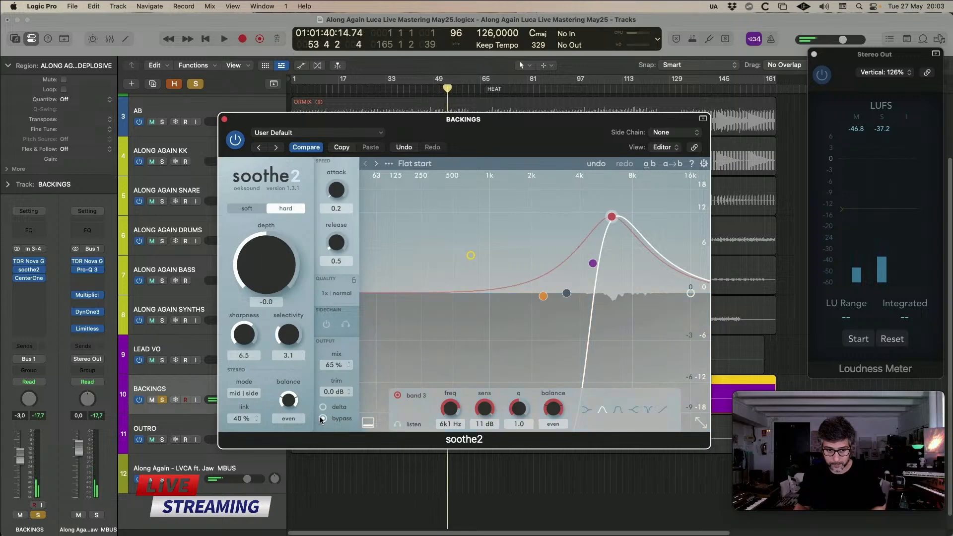
{"action": "key", "text": "space"}
{"action": "key", "text": "space"}
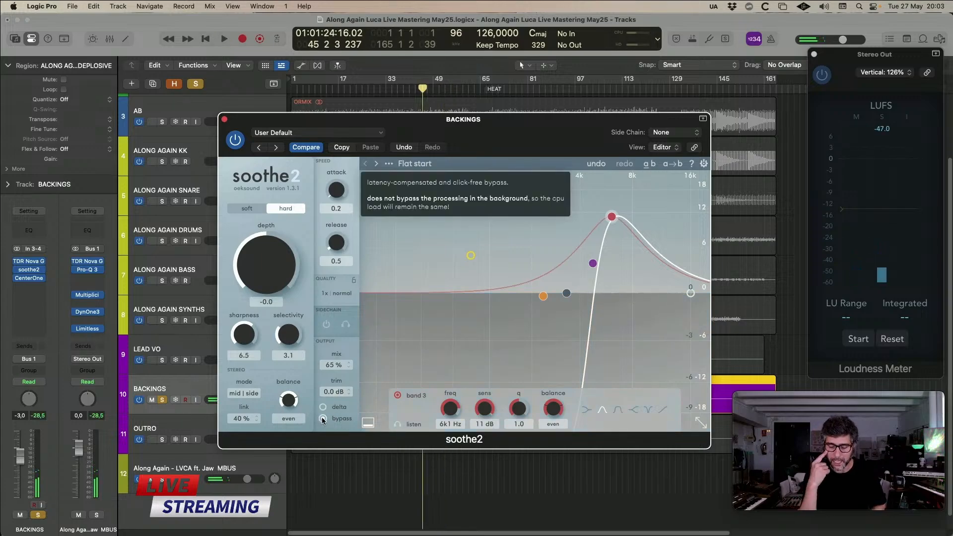
- Replay the soloed backing vocals with soothe2 active, and close the plug-in window
{"action": "key", "text": "space"}
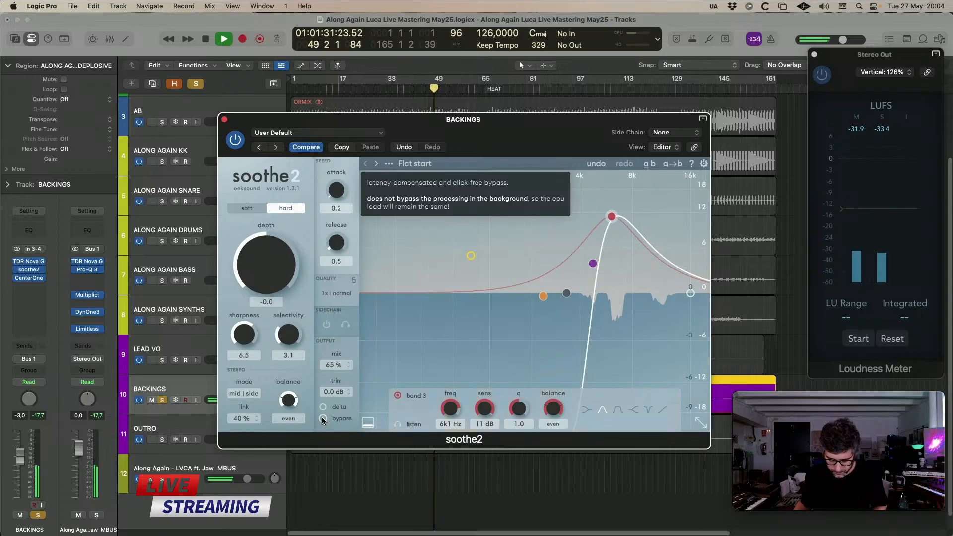
{"action": "key", "text": "space"}
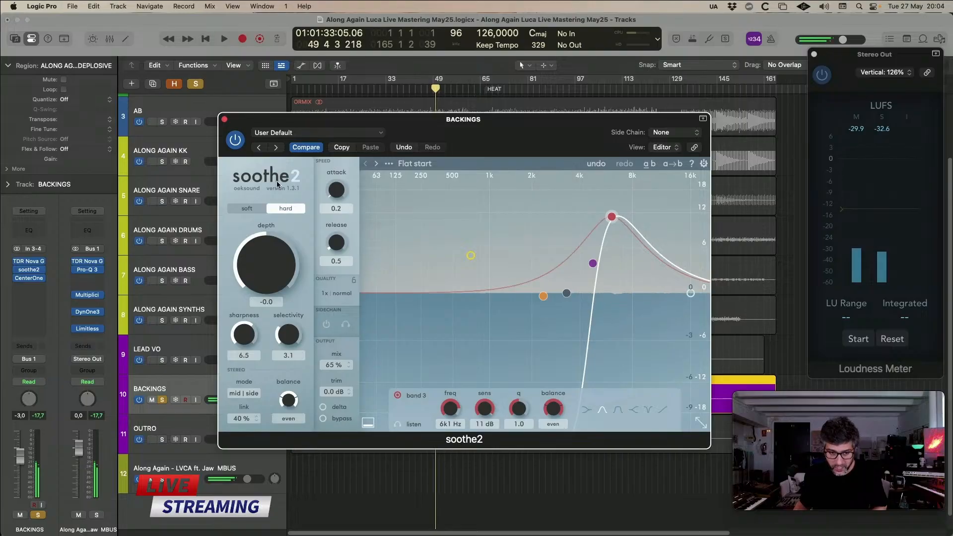
{"action": "left_click", "coordinate": [225, 119]}
{"action": "key", "text": "comma"}
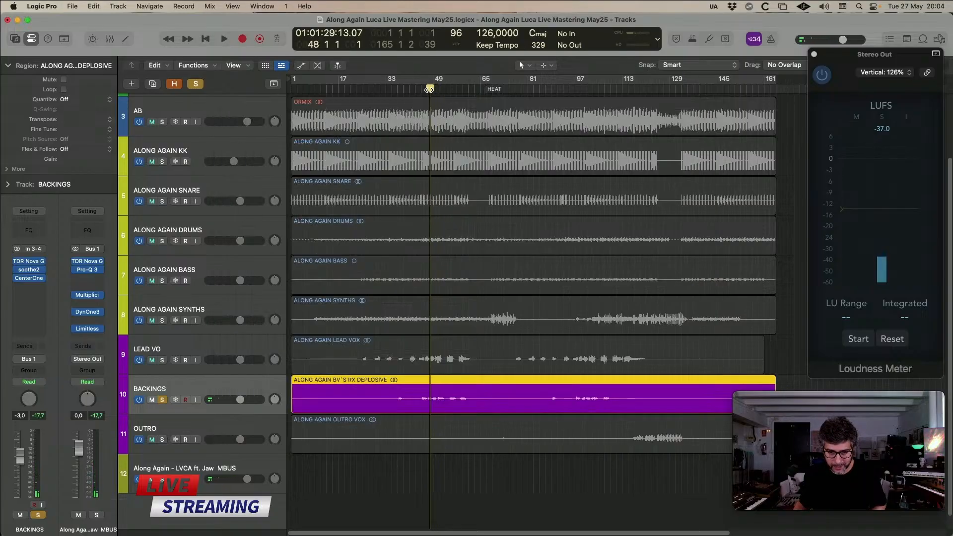
- Replay the soloed BACKINGS from about bar 47, toggling soothe2's bypass on and off to compare the processing
{"action": "key", "text": "super+Right"}
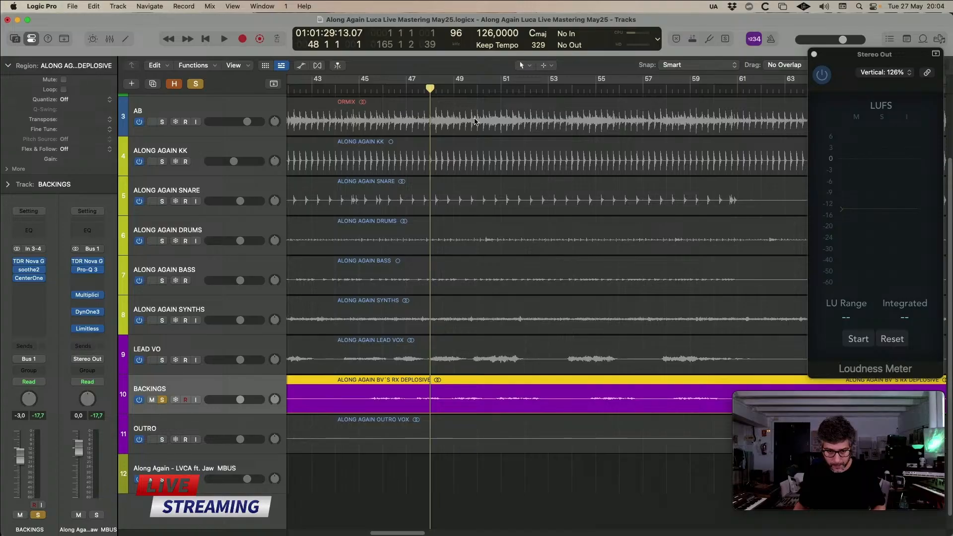
{"action": "key", "text": "super+Down"}
{"action": "key", "text": "super+Down"}
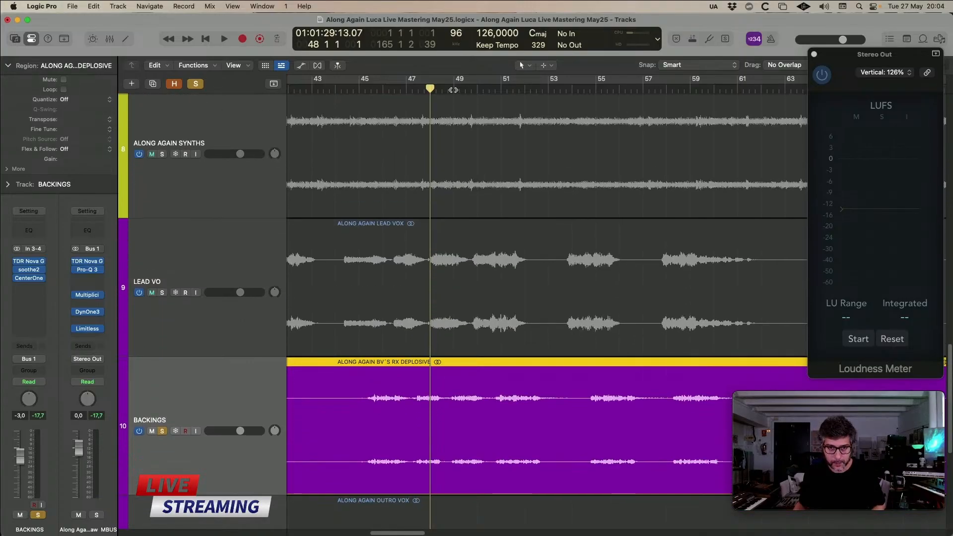
{"action": "key", "text": "comma"}
{"action": "key", "text": "space"}
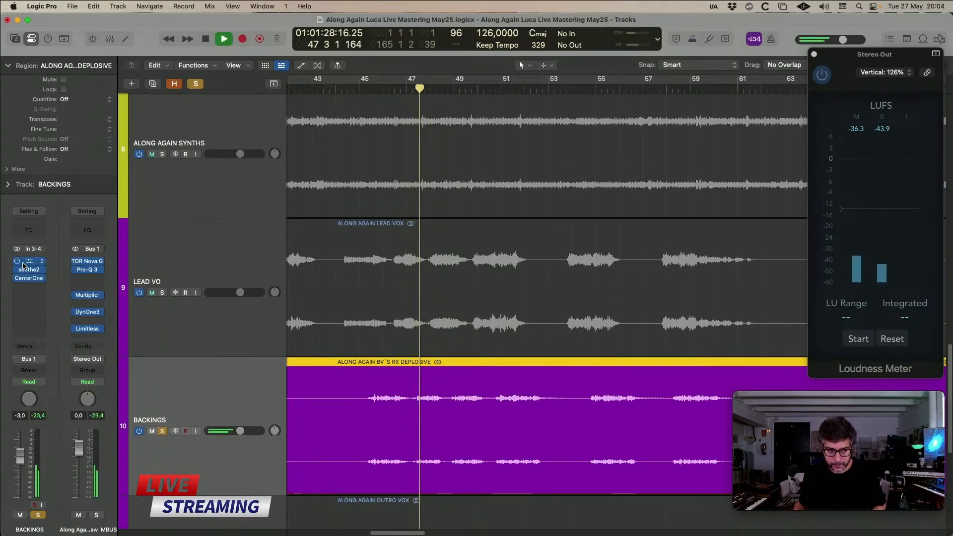
{"action": "left_click", "coordinate": [29, 270]}
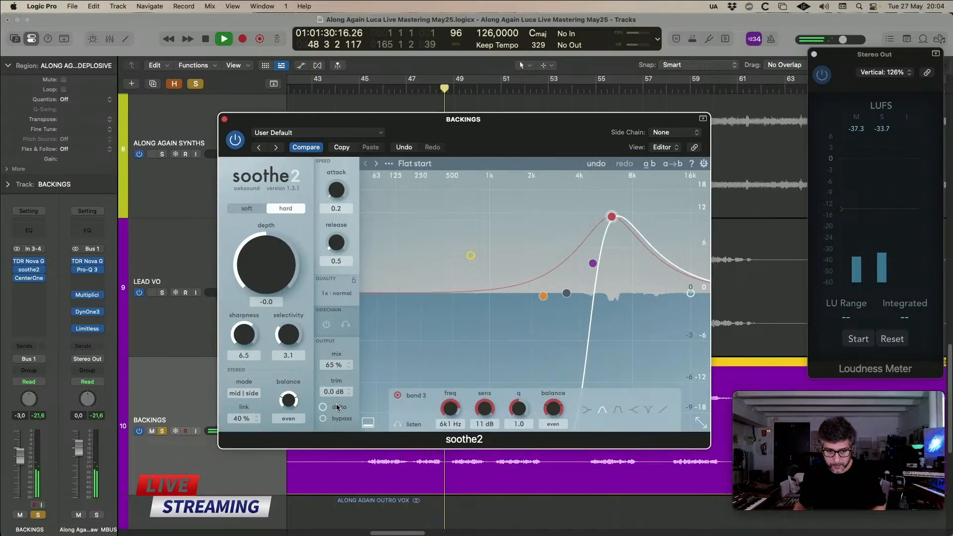
{"action": "left_click", "coordinate": [323, 419]}
{"action": "key", "text": "comma"}
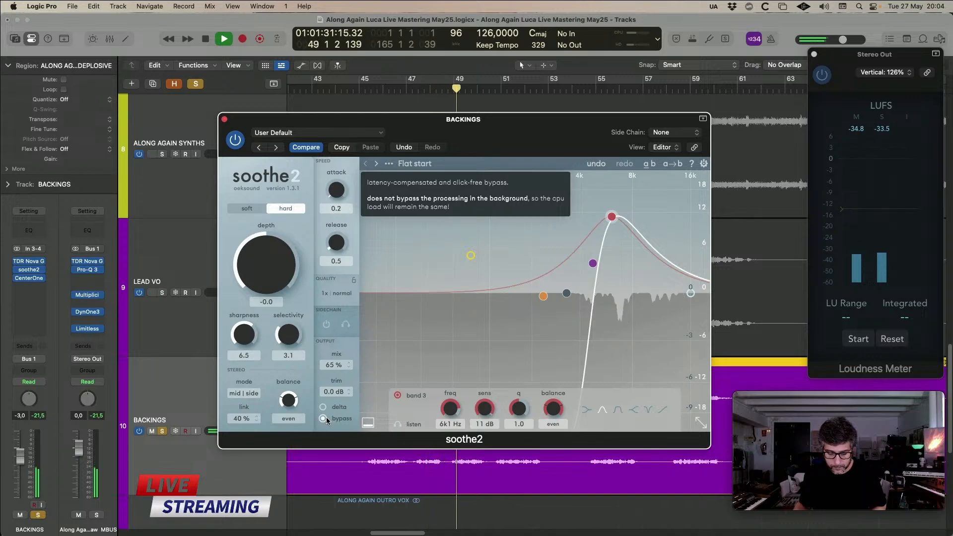
{"action": "left_click", "coordinate": [323, 418]}
{"action": "key", "text": "comma"}
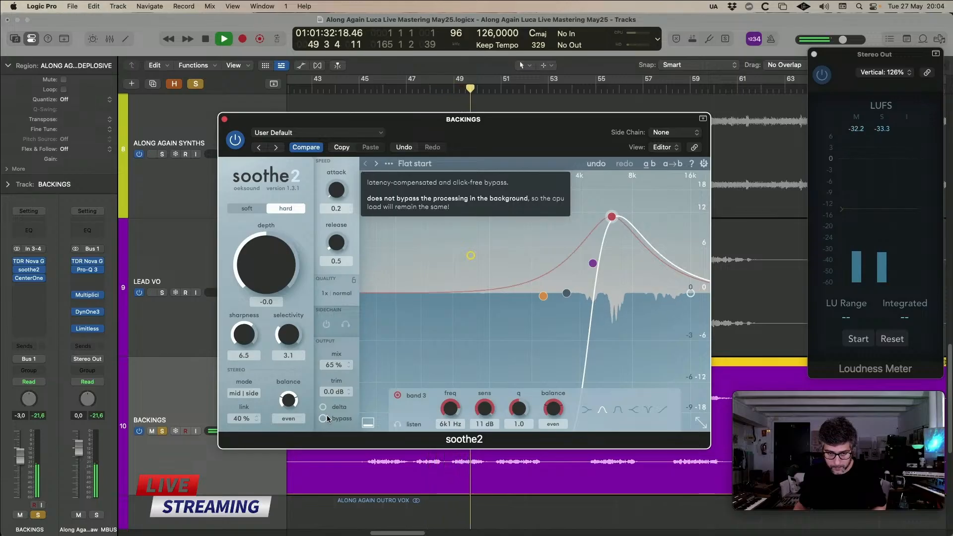
- Stop playback and lower soothe2's mix to 55% and depth to -1.0 on BACKINGS
{"action": "key", "text": "space"}
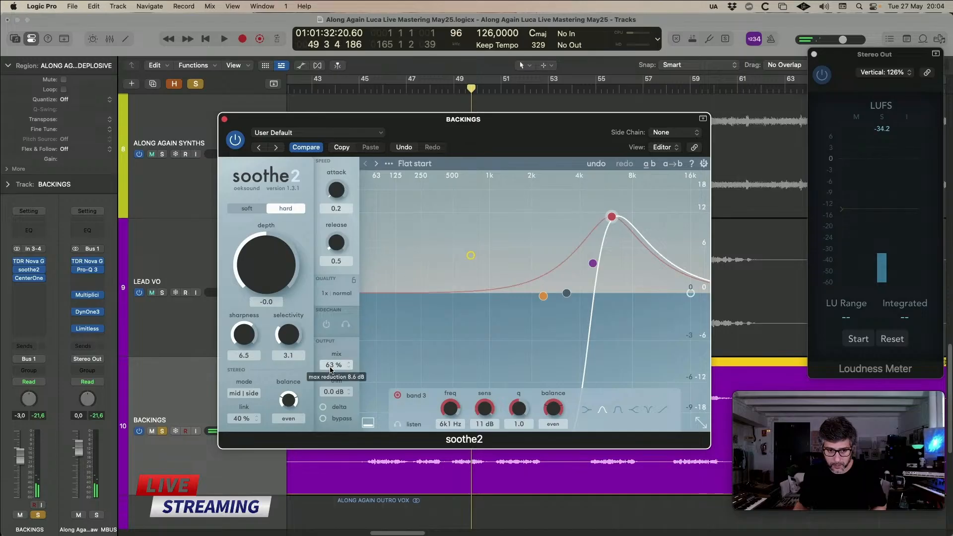
{"action": "left_click_drag", "start_coordinate": [331, 375], "coordinate": [332, 378]}
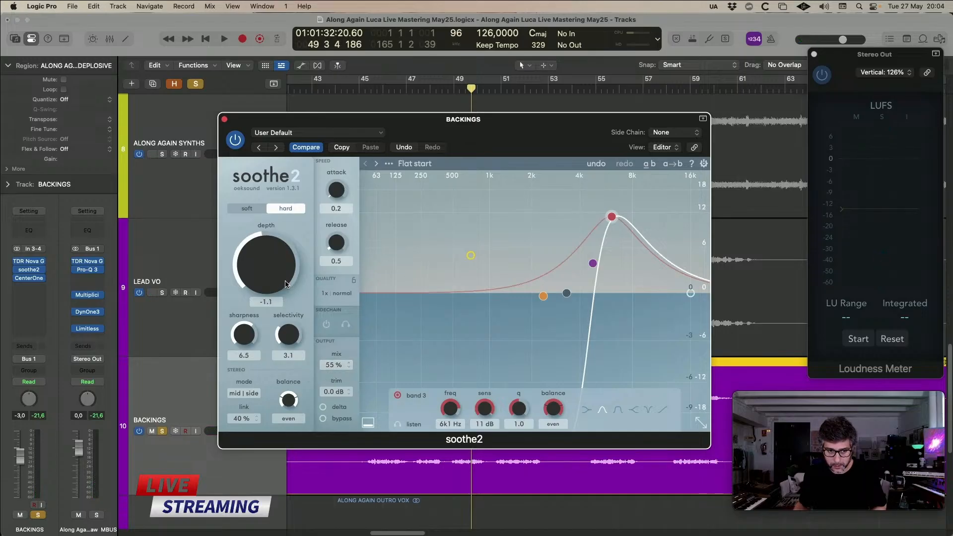
{"action": "left_click_drag", "start_coordinate": [279, 261], "coordinate": [279, 258]}
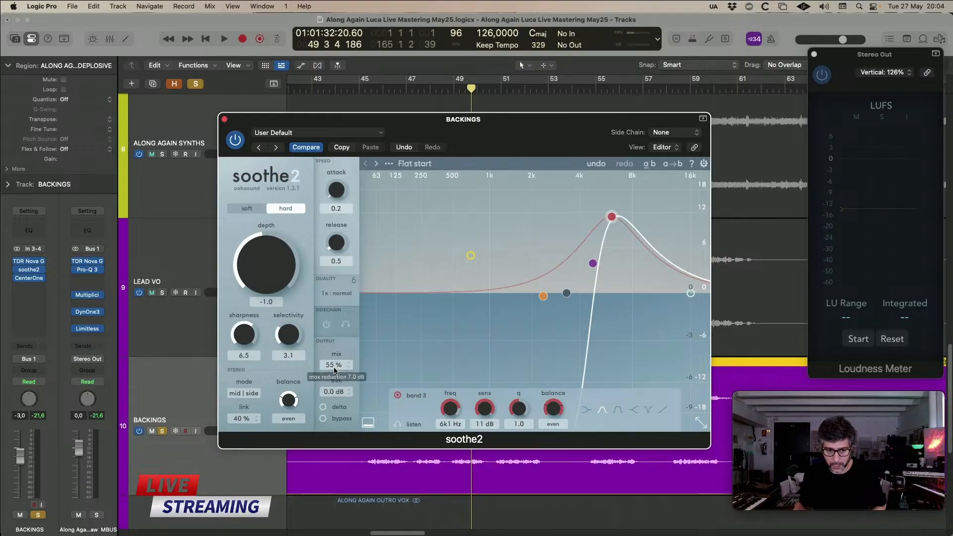
- Unsolo BACKINGS, close soothe2 and play the full mix from about bar 47 to check the backing vocals in context
{"action": "left_click", "coordinate": [161, 430]}
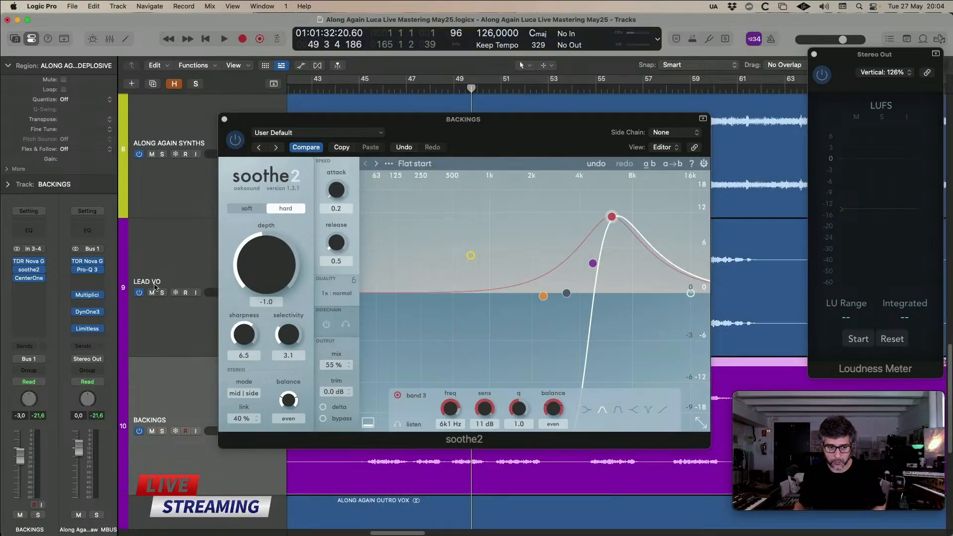
{"action": "left_click", "coordinate": [230, 120]}
{"action": "key", "text": "space"}
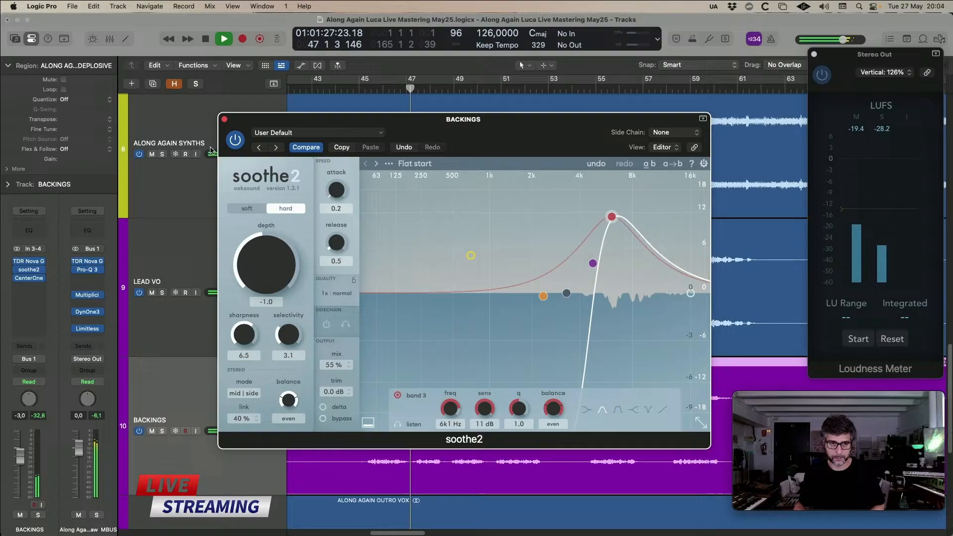
{"action": "left_click", "coordinate": [224, 120]}
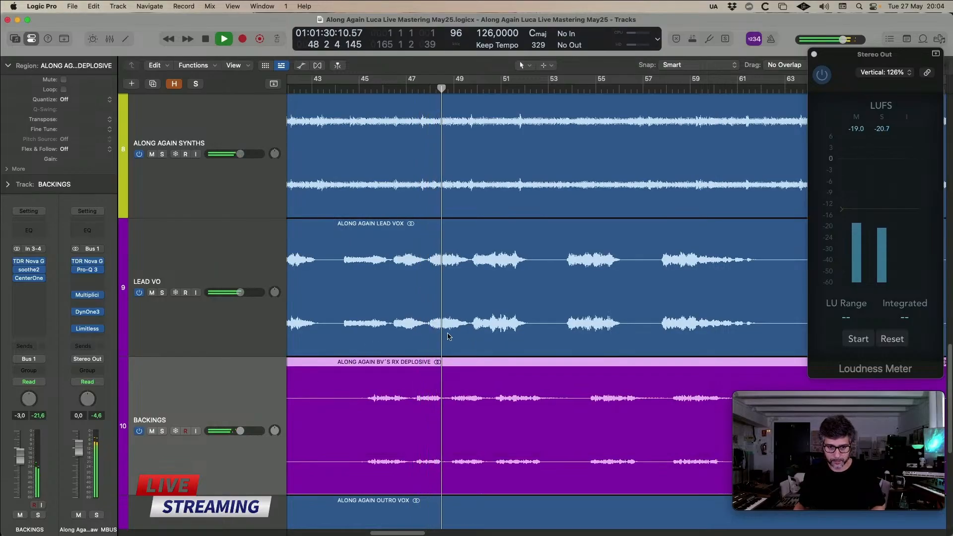
{"action": "scroll", "coordinate": [448, 336], "scroll_direction": "down", "scroll_amount": 1}
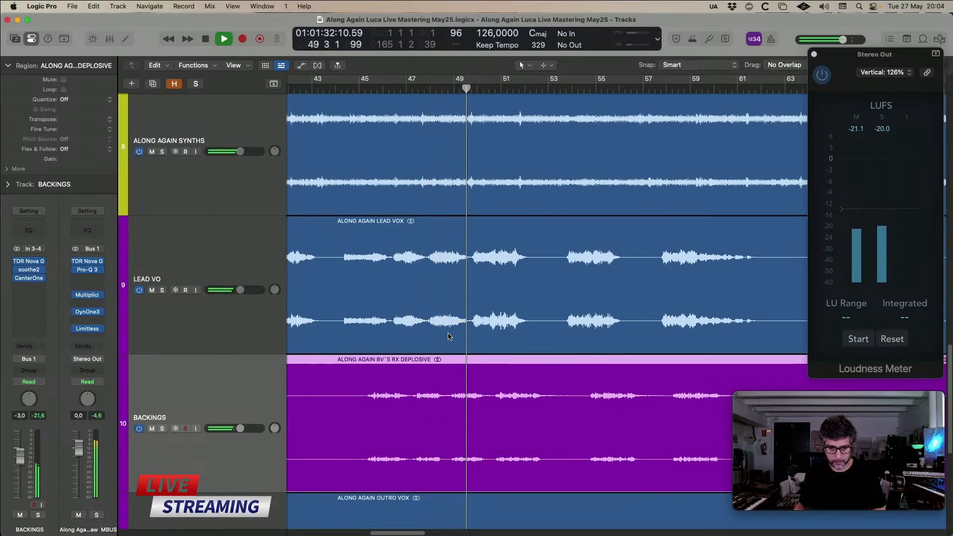
{"action": "scroll", "coordinate": [448, 336], "scroll_direction": "down", "scroll_amount": 3}
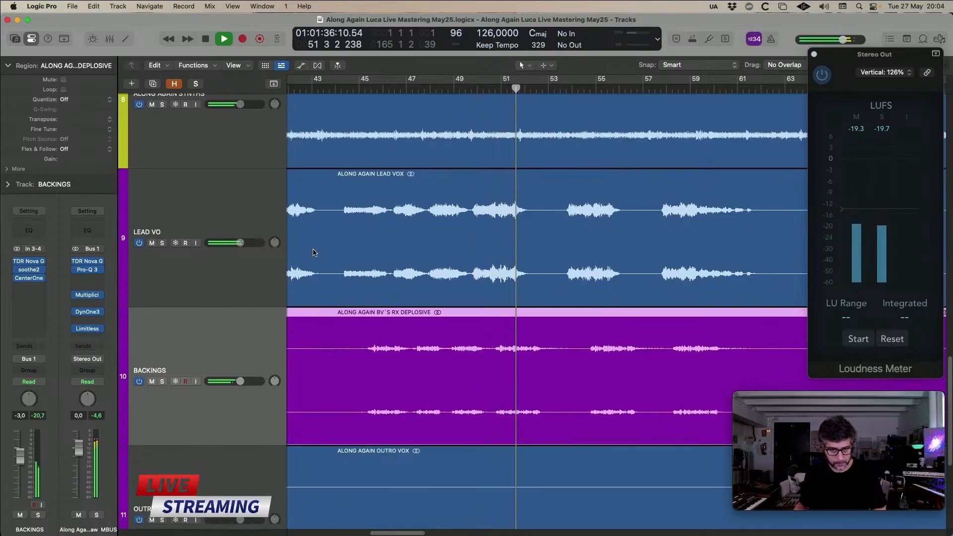
{"action": "scroll", "coordinate": [383, 260], "scroll_direction": "down", "scroll_amount": 7}
{"action": "scroll", "coordinate": [387, 259], "scroll_direction": "up", "scroll_amount": 5}
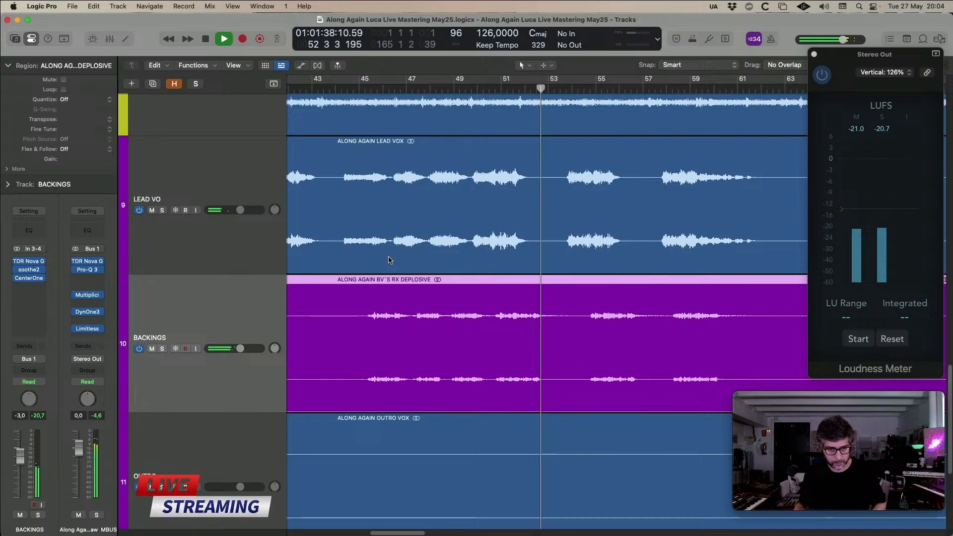
{"action": "key", "text": "space"}
- Look over the stem tracks across the song, checking the LEAD VO and master bus channel strips
{"action": "key", "text": "super+Up"}
{"action": "key", "text": "super+Up"}
{"action": "key", "text": "super+Up"}
{"action": "key", "text": "super+Up"}
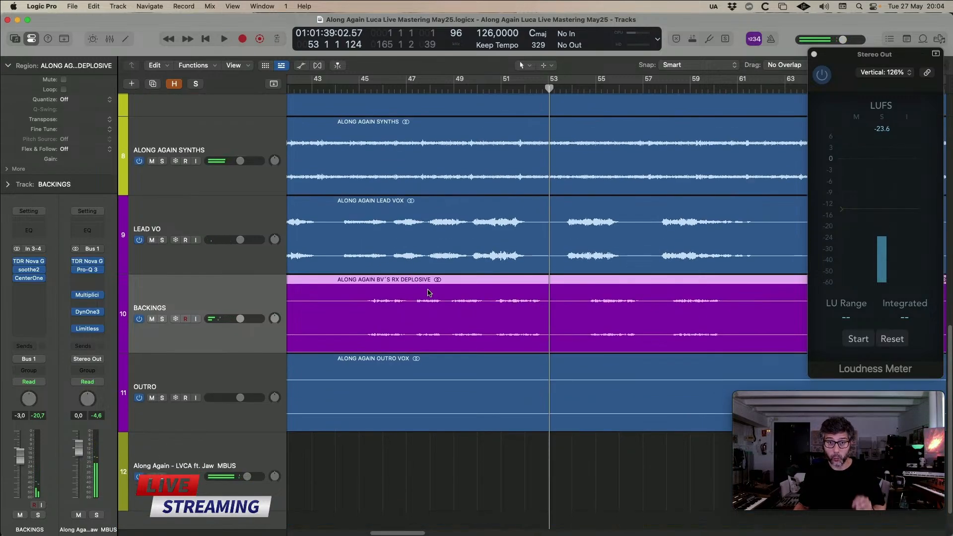
{"action": "scroll", "coordinate": [432, 303], "scroll_direction": "up", "scroll_amount": 5}
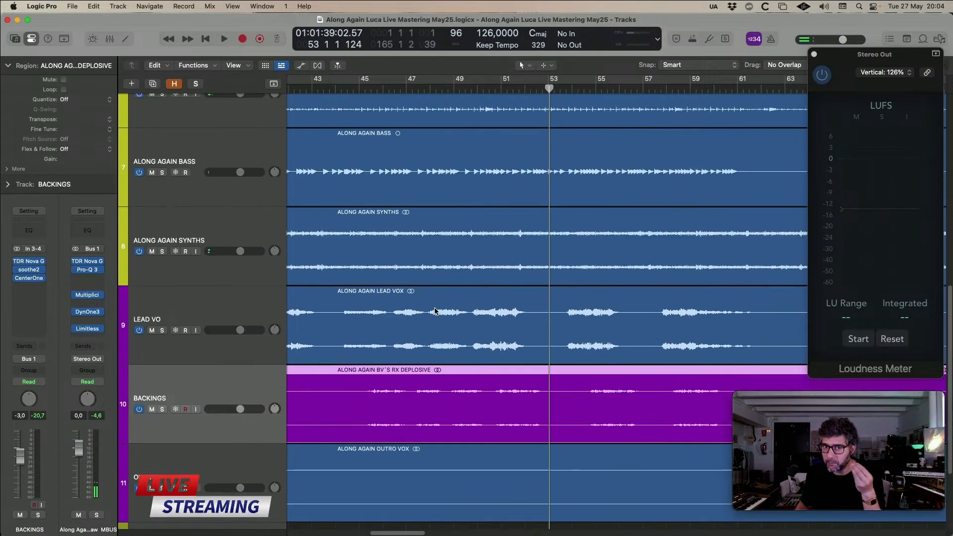
{"action": "scroll", "coordinate": [434, 311], "scroll_direction": "up", "scroll_amount": 2}
{"action": "left_click", "coordinate": [222, 346]}
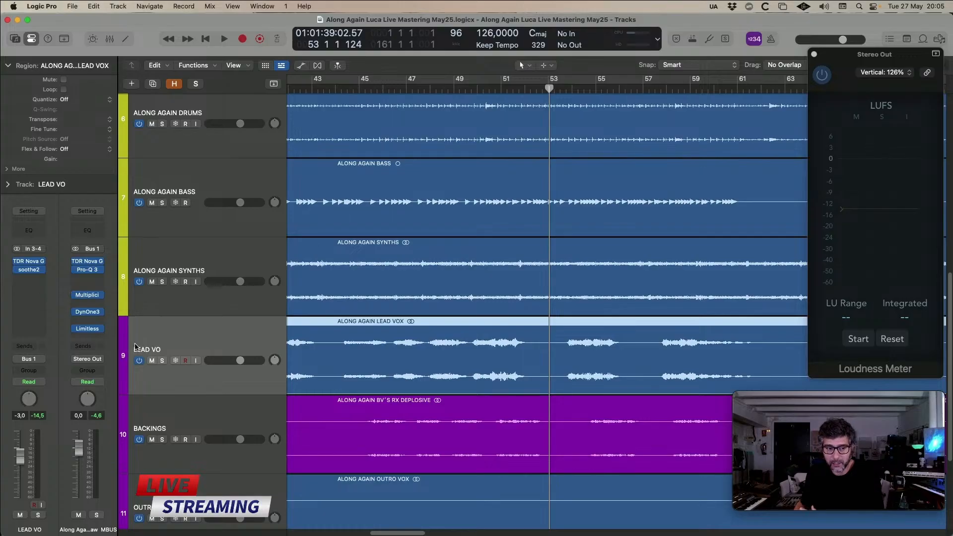
{"action": "scroll", "coordinate": [177, 327], "scroll_direction": "down", "scroll_amount": 1}
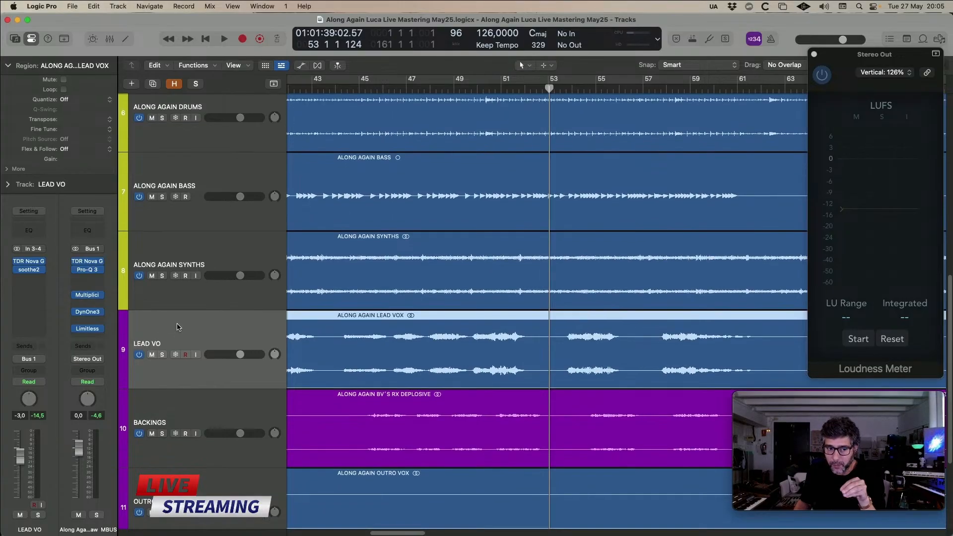
{"action": "scroll", "coordinate": [177, 327], "scroll_direction": "down", "scroll_amount": 3}
{"action": "scroll", "coordinate": [178, 327], "scroll_direction": "up", "scroll_amount": 5}
{"action": "scroll", "coordinate": [177, 328], "scroll_direction": "down", "scroll_amount": 5}
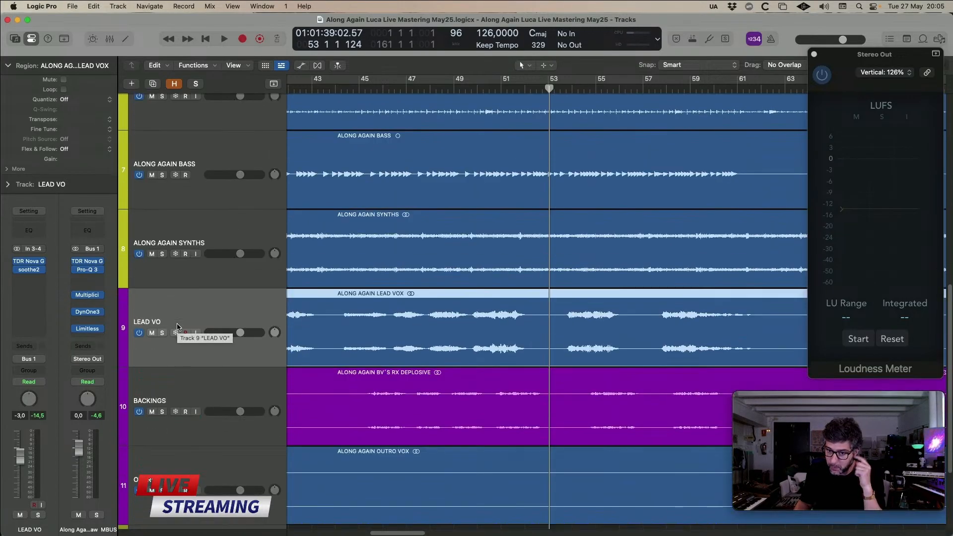
{"action": "scroll", "coordinate": [179, 471], "scroll_direction": "down", "scroll_amount": 1}
{"action": "left_click", "coordinate": [179, 471]}
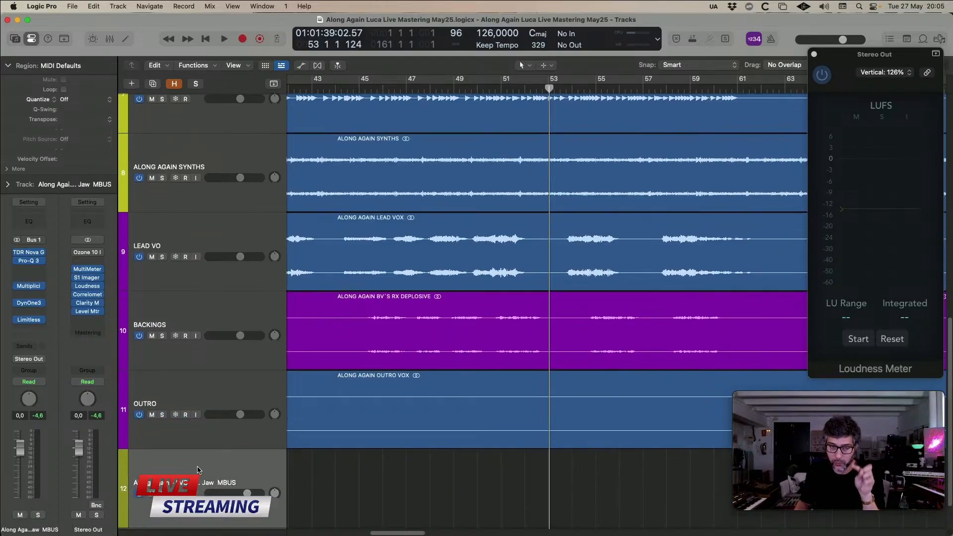
{"action": "scroll", "coordinate": [209, 453], "scroll_direction": "up", "scroll_amount": 8}
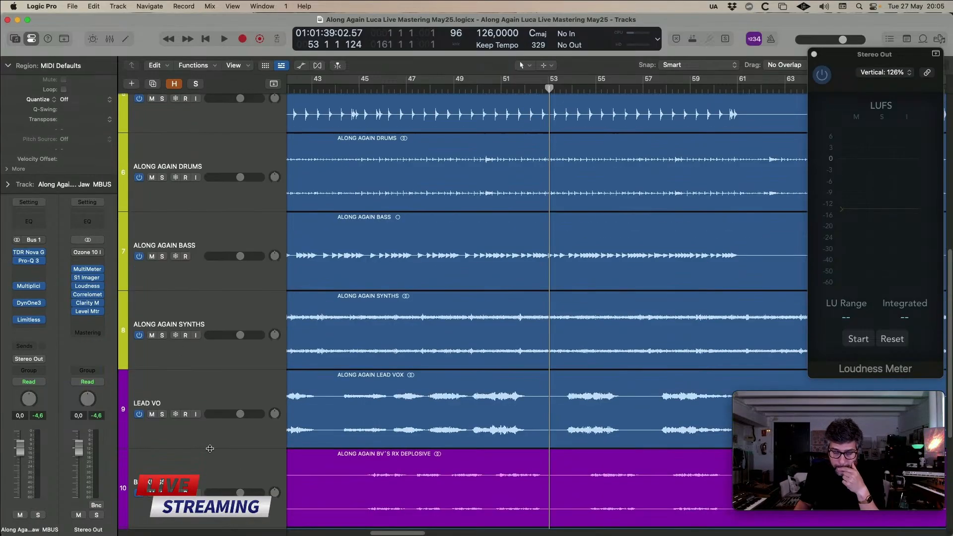
{"action": "scroll", "coordinate": [205, 421], "scroll_direction": "down", "scroll_amount": 7}
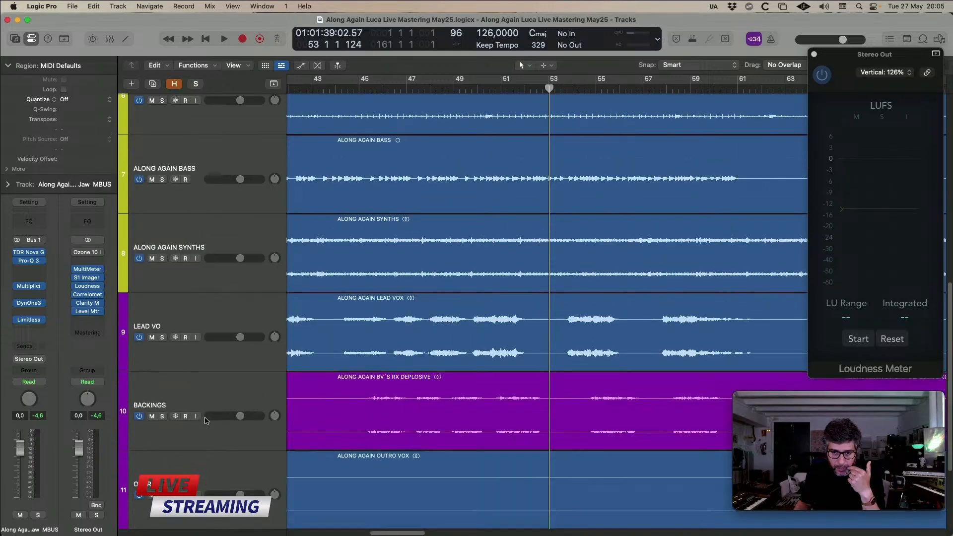
{"action": "scroll", "coordinate": [382, 419], "scroll_direction": "down", "scroll_amount": 10}
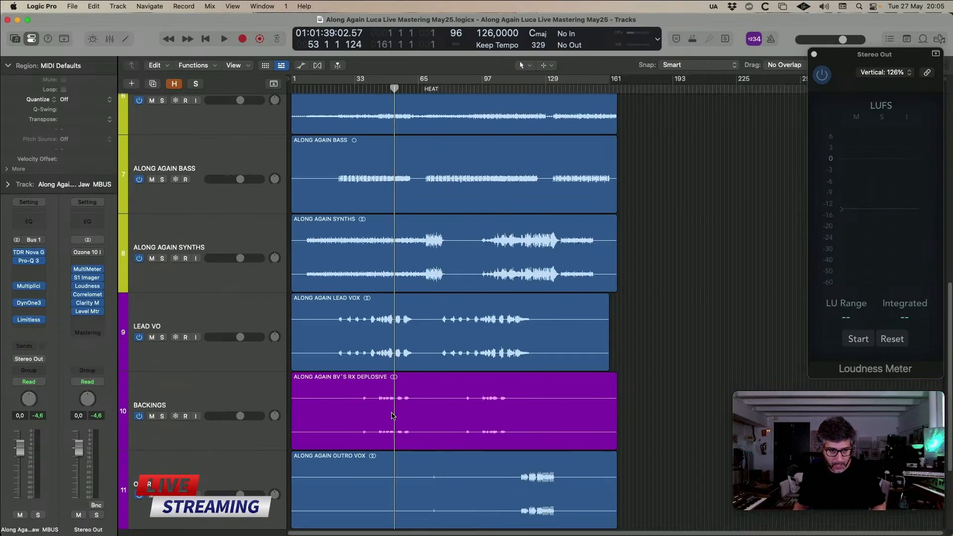
{"action": "left_click", "coordinate": [209, 301]}
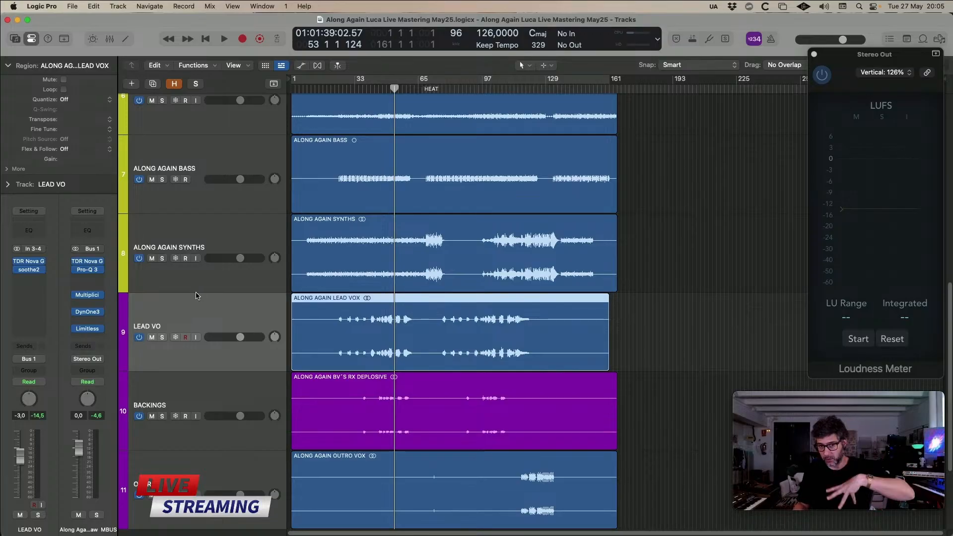
{"action": "scroll", "coordinate": [228, 298], "scroll_direction": "up", "scroll_amount": 8}
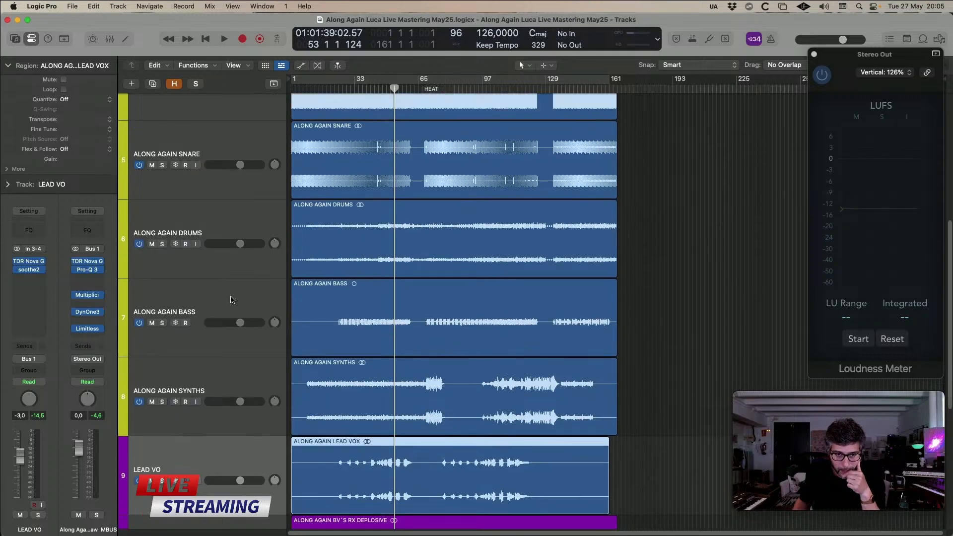
- Listen to the ALONG AGAIN DRUMS track in solo and release its solo
{"action": "left_click", "coordinate": [191, 376]}
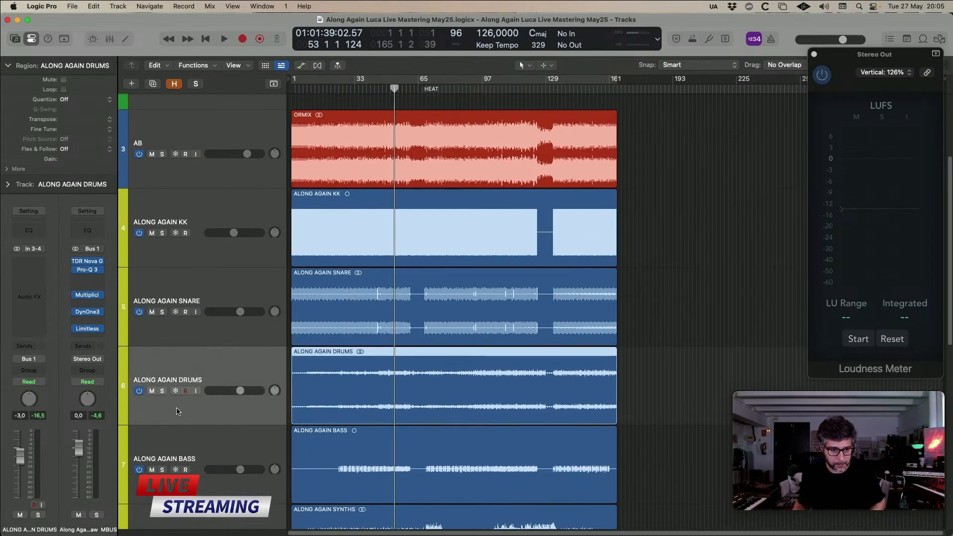
{"action": "key", "text": "space"}
{"action": "key", "text": "s"}
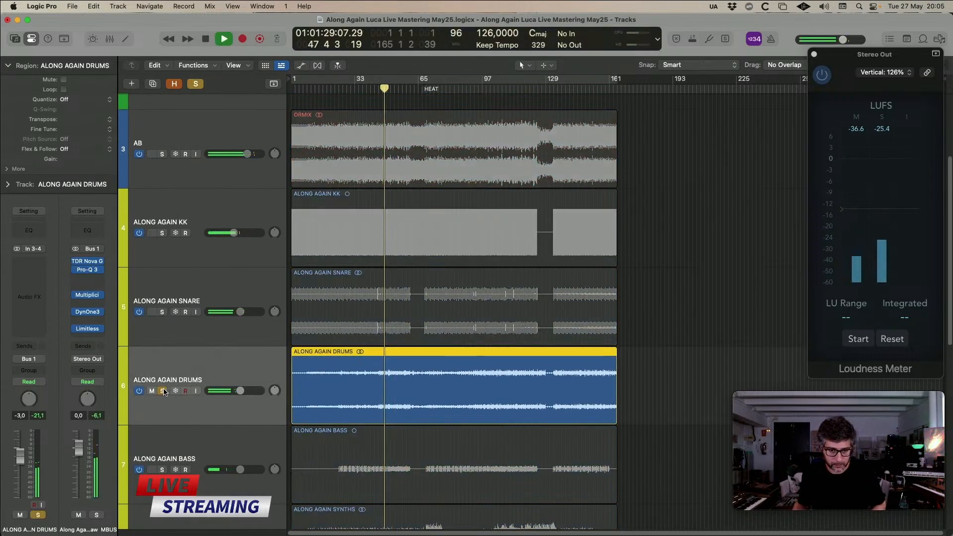
{"action": "left_click", "coordinate": [162, 392]}
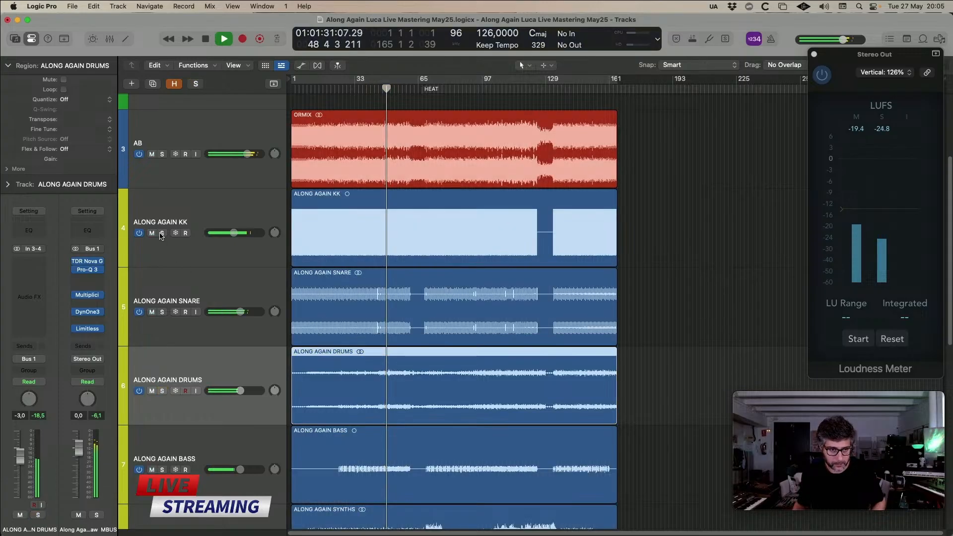
- Solo the ALONG AGAIN KK, SNARE and DRUMS tracks and listen to them together
{"action": "left_click_drag", "start_coordinate": [161, 233], "coordinate": [163, 391]}
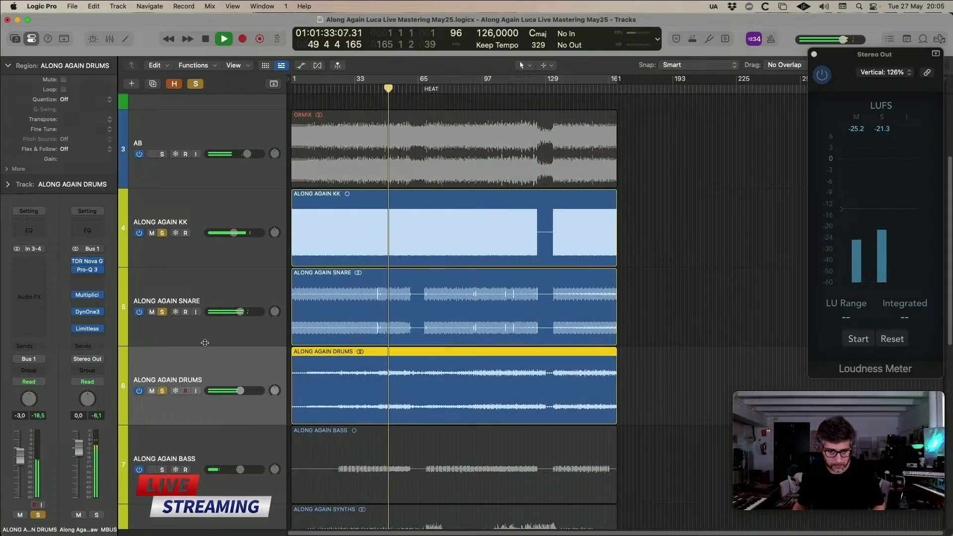
{"action": "key", "text": "Up"}
{"action": "key", "text": "Up"}
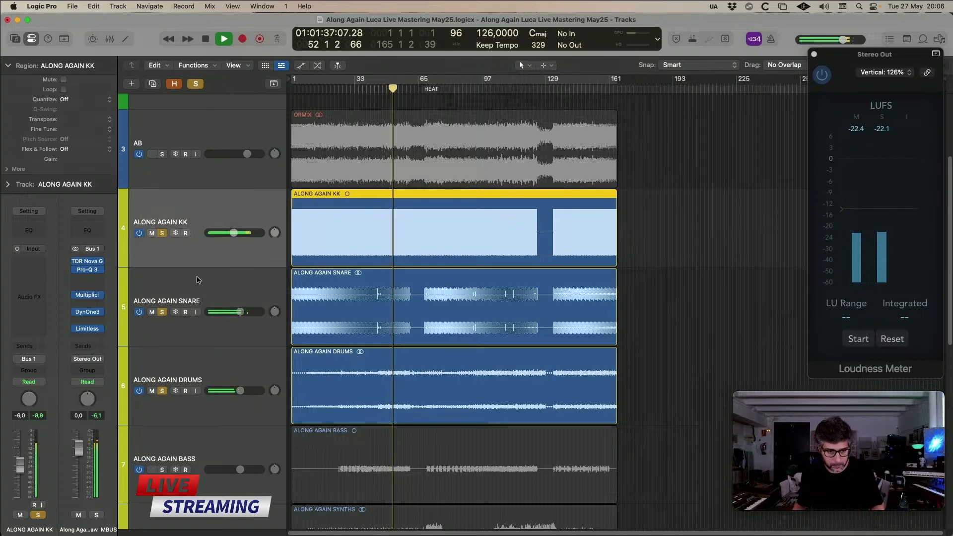
{"action": "key", "text": "space"}
- Insert Oxford Envolution on the ALONG AGAIN DRUMS track and raise its Transients gain to about +3 dB during playback
{"action": "left_click", "coordinate": [197, 362]}
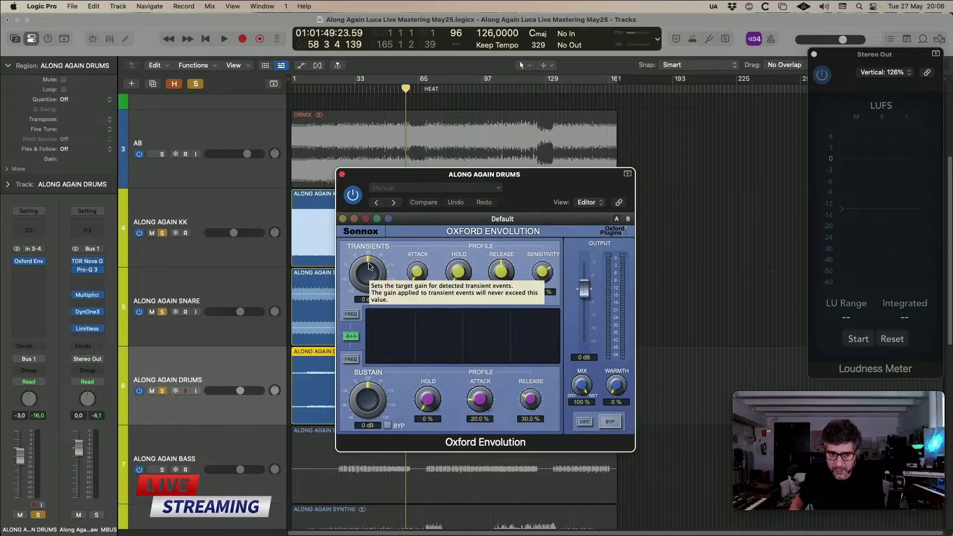
{"action": "key", "text": "space"}
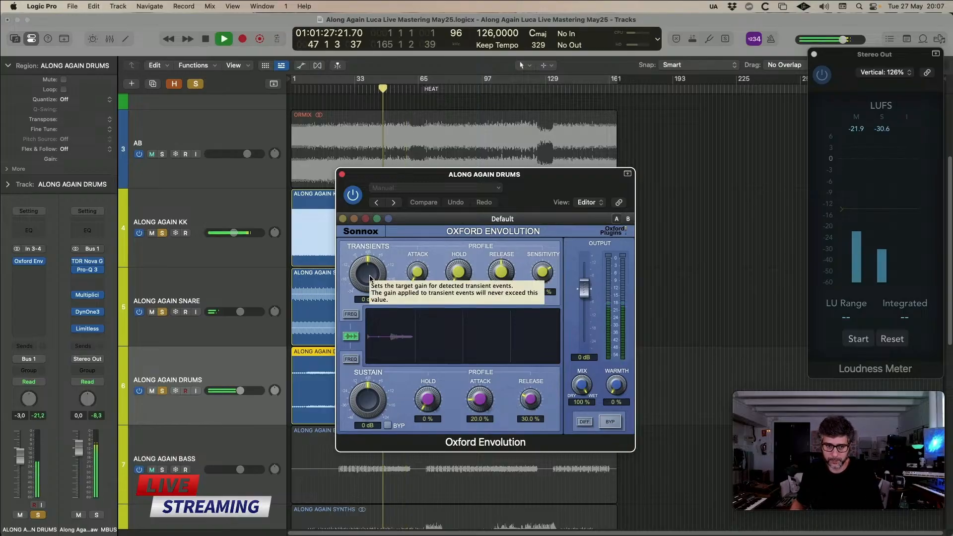
{"action": "left_click_drag", "start_coordinate": [369, 278], "coordinate": [373, 273]}
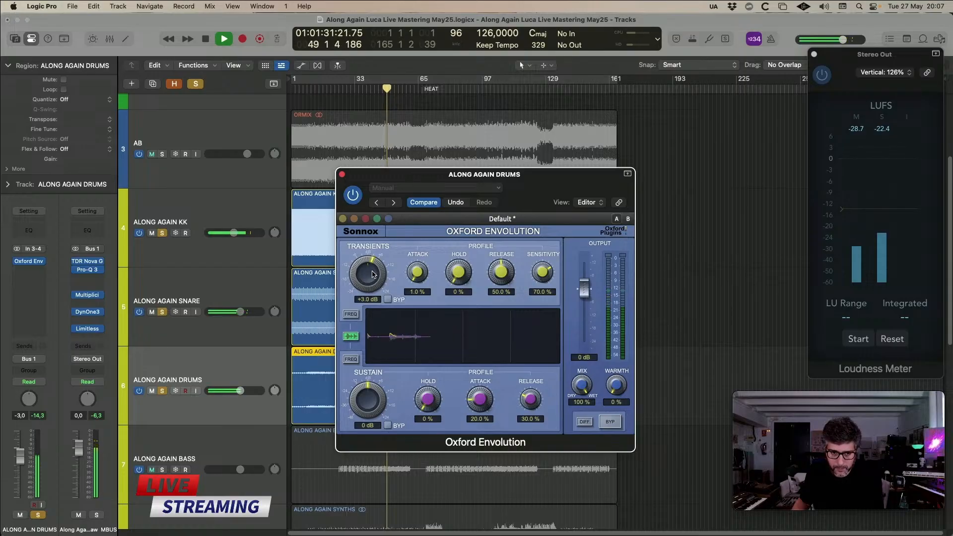
- Try different Sustain gains on the drums while listening, down to -11.7 dB, and reset Sustain to 0 dB
{"action": "left_click_drag", "start_coordinate": [368, 394], "coordinate": [377, 374]}
{"action": "left_click_drag", "start_coordinate": [378, 384], "coordinate": [378, 405]}
{"action": "key", "text": "space"}
{"action": "key", "text": "space"}
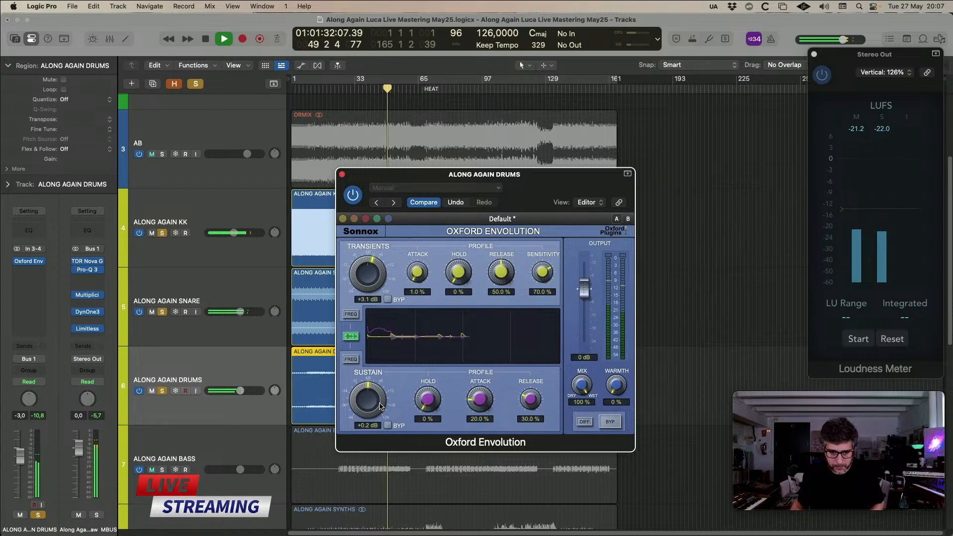
{"action": "key", "text": "space"}
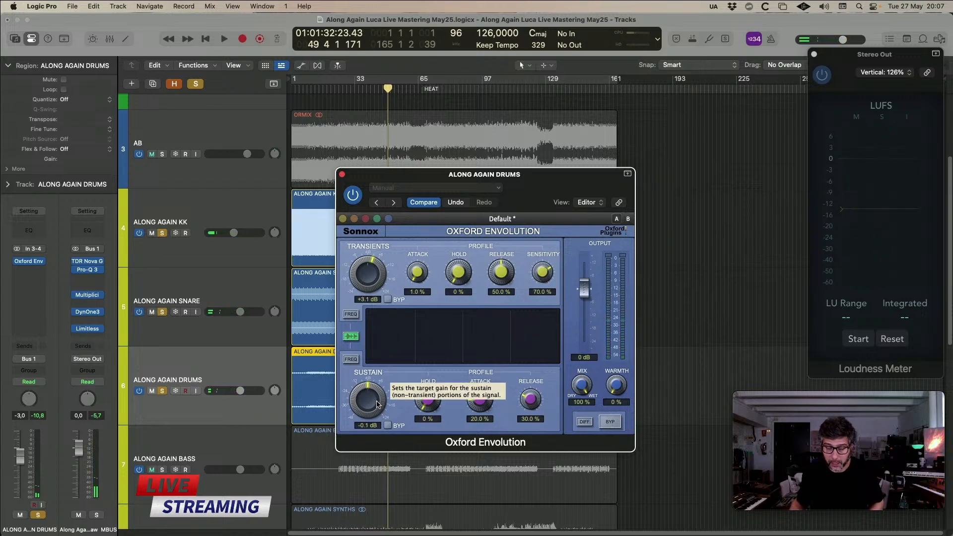
{"action": "key", "text": "space"}
{"action": "left_click_drag", "start_coordinate": [379, 404], "coordinate": [378, 418]}
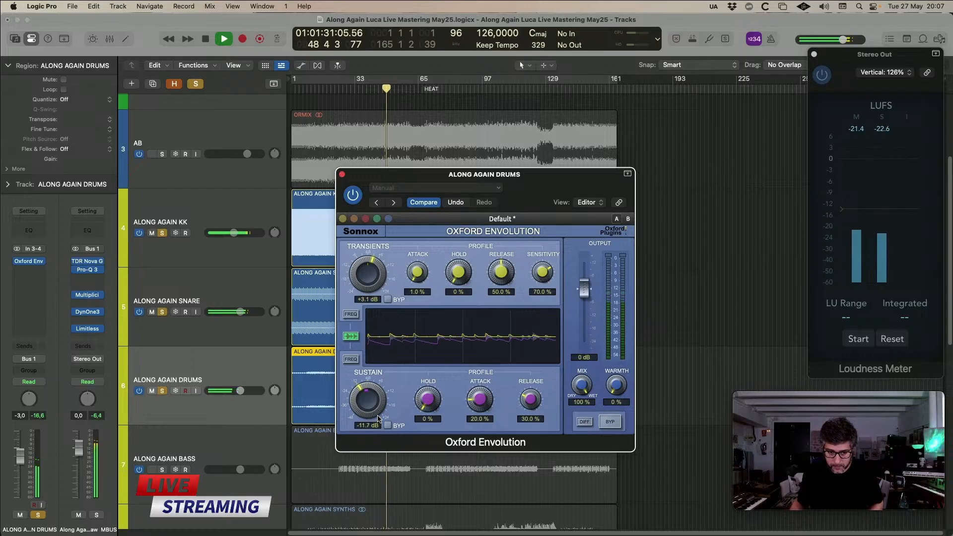
{"action": "key", "text": "space"}
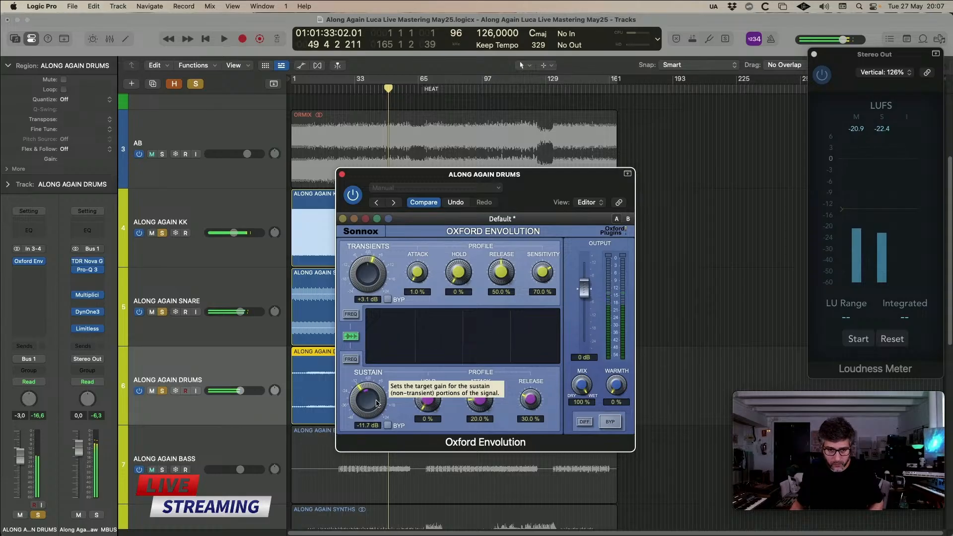
{"action": "left_click", "coordinate": [376, 403], "text": "alt"}
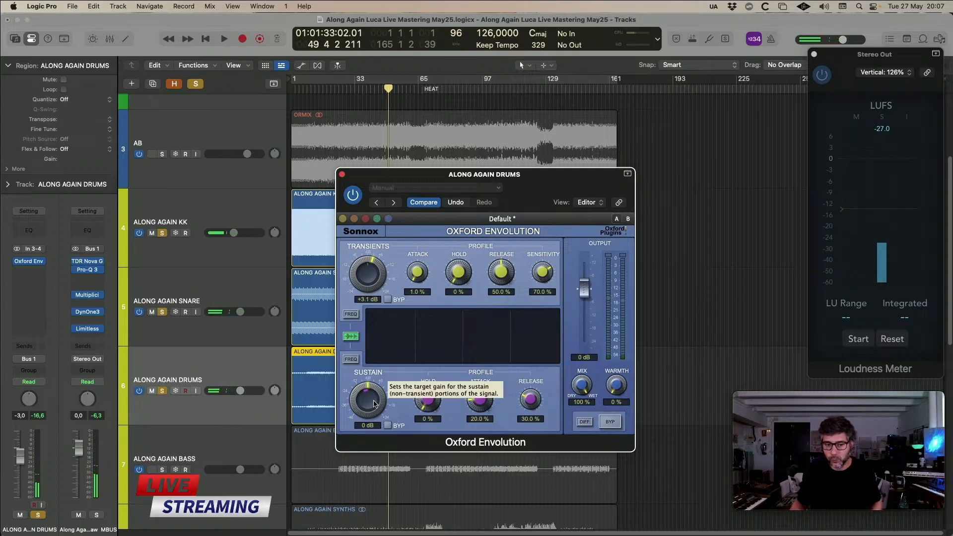
- Set Oxford Envolution's Transients gain to +3.0 dB and its Sustain gain to +1.6 dB on the drums
{"action": "left_click_drag", "start_coordinate": [372, 281], "coordinate": [373, 281]}
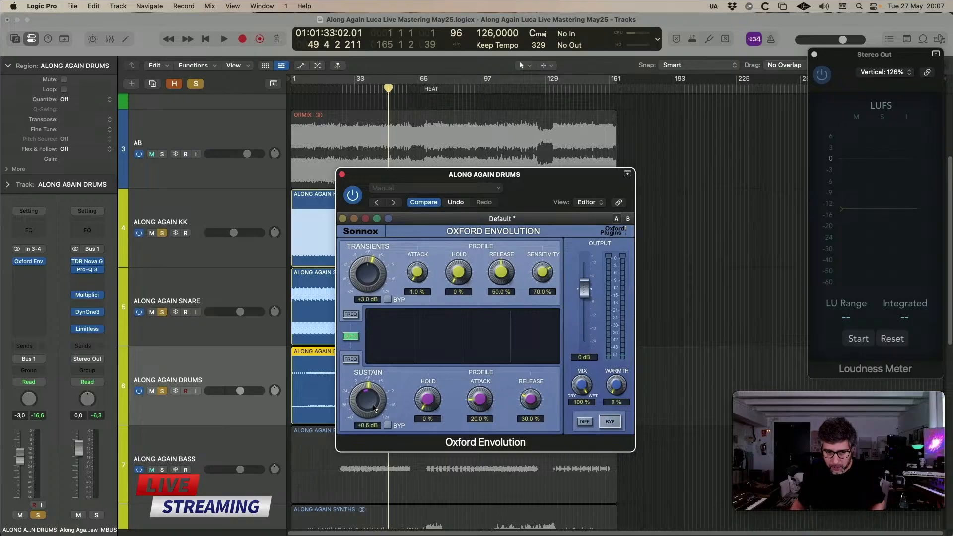
{"action": "key", "text": "space"}
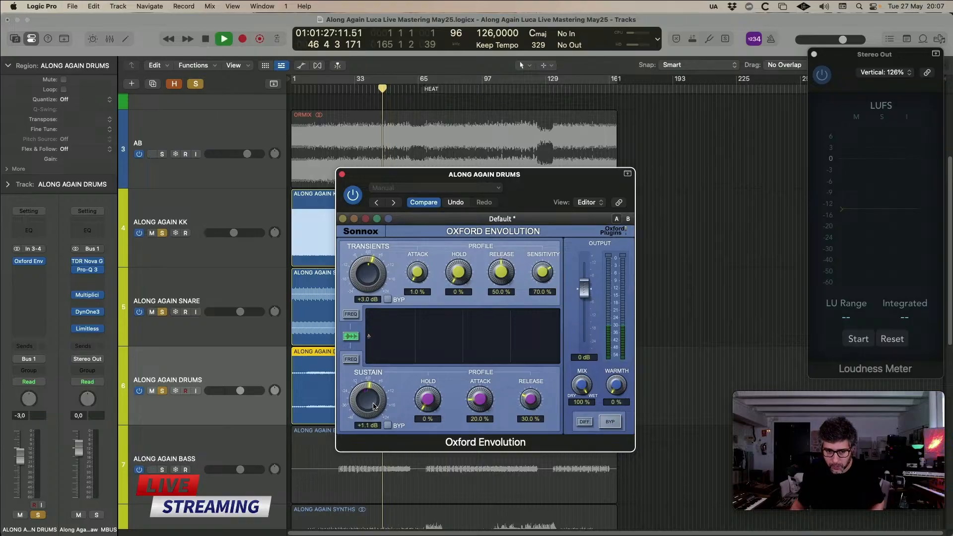
{"action": "left_click_drag", "start_coordinate": [374, 405], "coordinate": [373, 402]}
{"action": "key", "text": "space"}
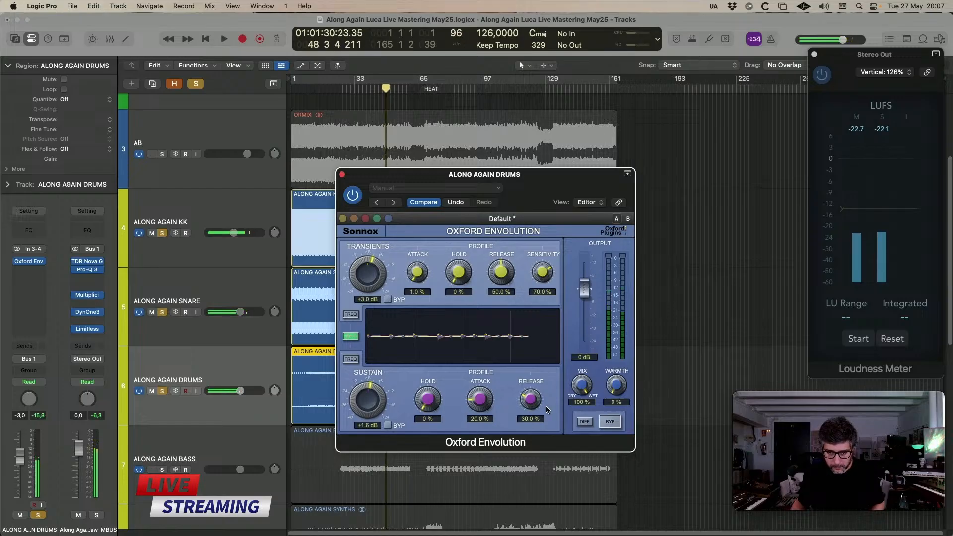
- Compare the drums with Oxford Envolution bypassed and active during playback, and close the plug-in
{"action": "key", "text": "space"}
{"action": "left_click", "coordinate": [612, 422]}
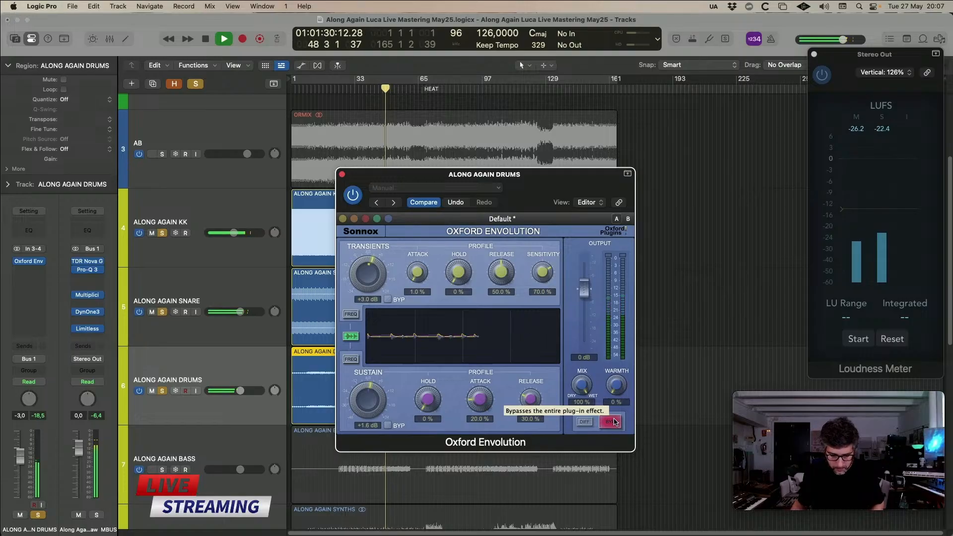
{"action": "left_click", "coordinate": [615, 421]}
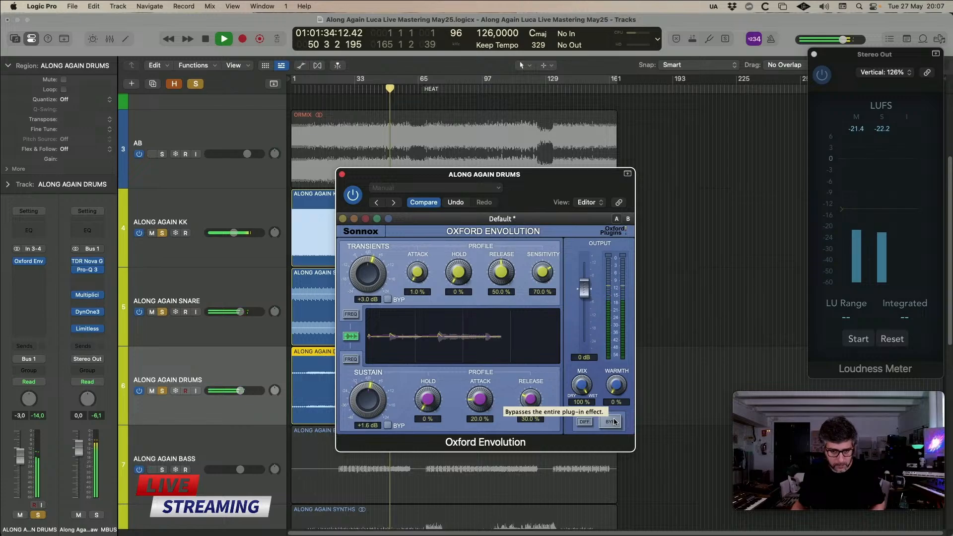
{"action": "left_click", "coordinate": [614, 422]}
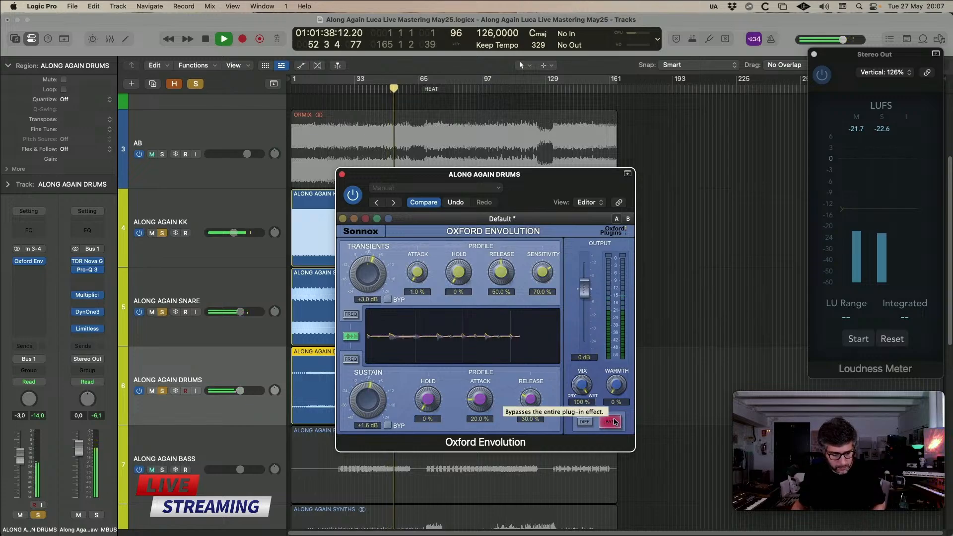
{"action": "left_click", "coordinate": [614, 421]}
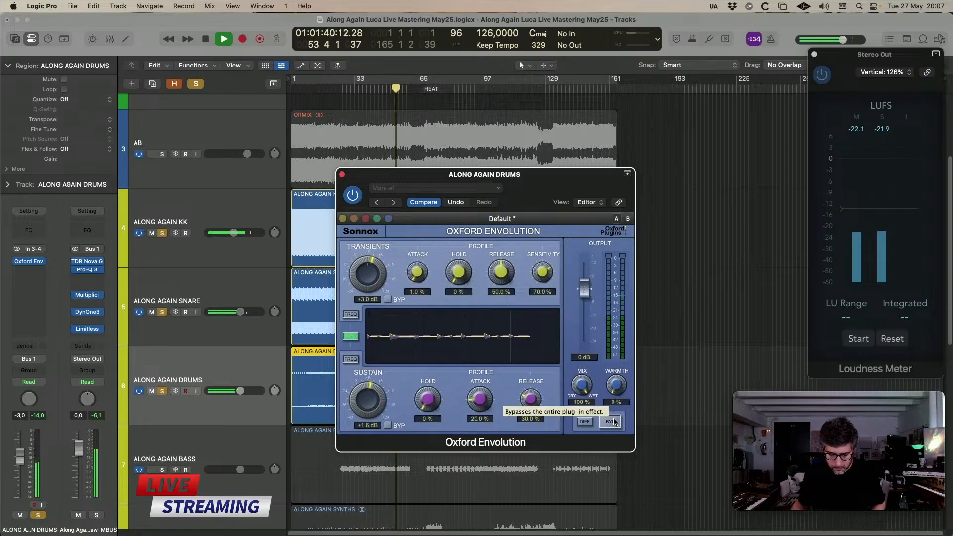
{"action": "key", "text": "space"}
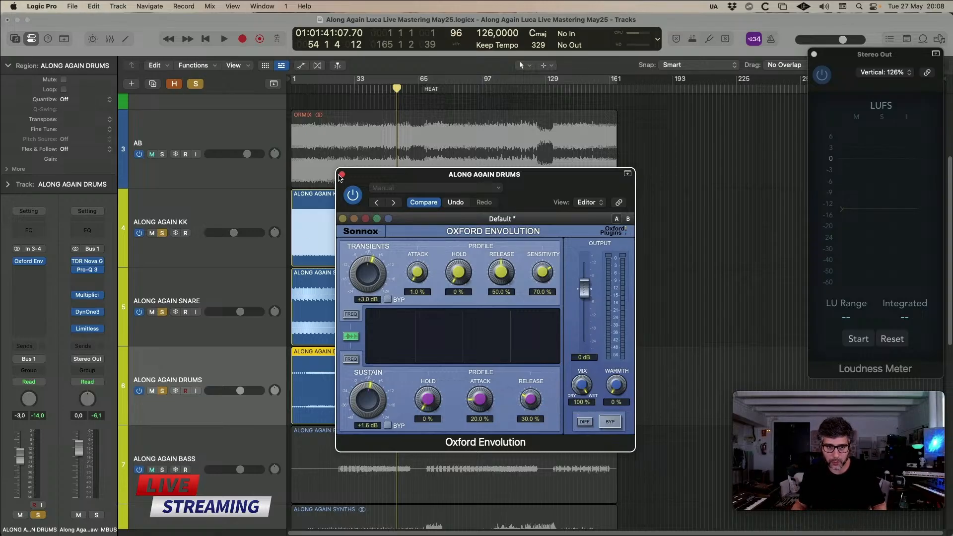
{"action": "left_click", "coordinate": [342, 175]}
{"action": "key", "text": "super+2"}
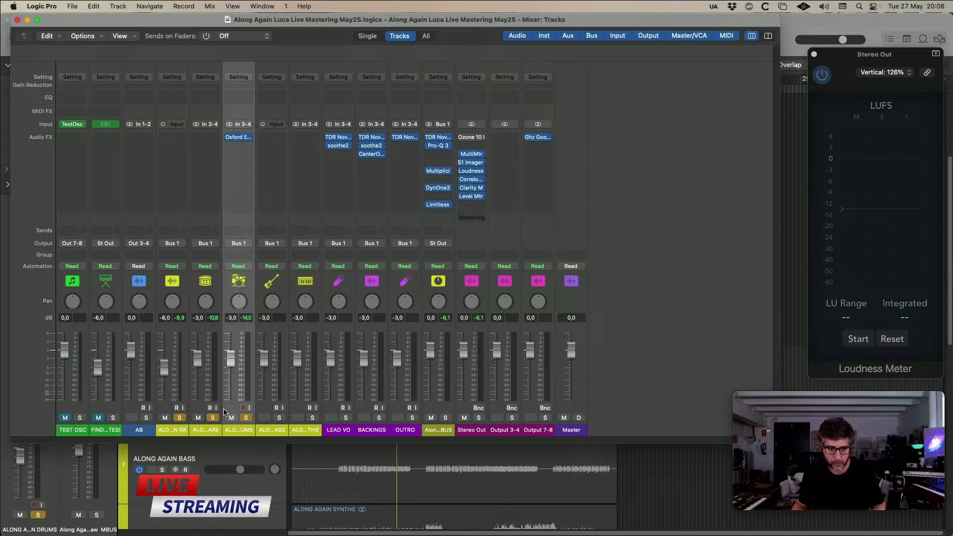
{"action": "left_click", "coordinate": [182, 432]}
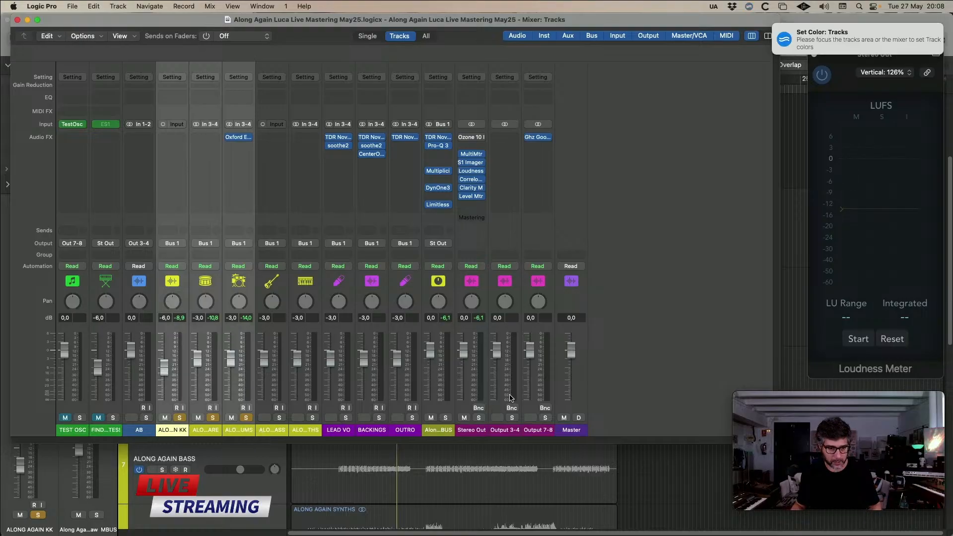
{"action": "key", "text": "super+w"}
- Select the ALONG AGAIN KK, SNARE and DRUMS tracks together and change their track colour to teal
{"action": "left_click", "coordinate": [205, 210]}
{"action": "left_click", "coordinate": [204, 366], "text": "shift"}
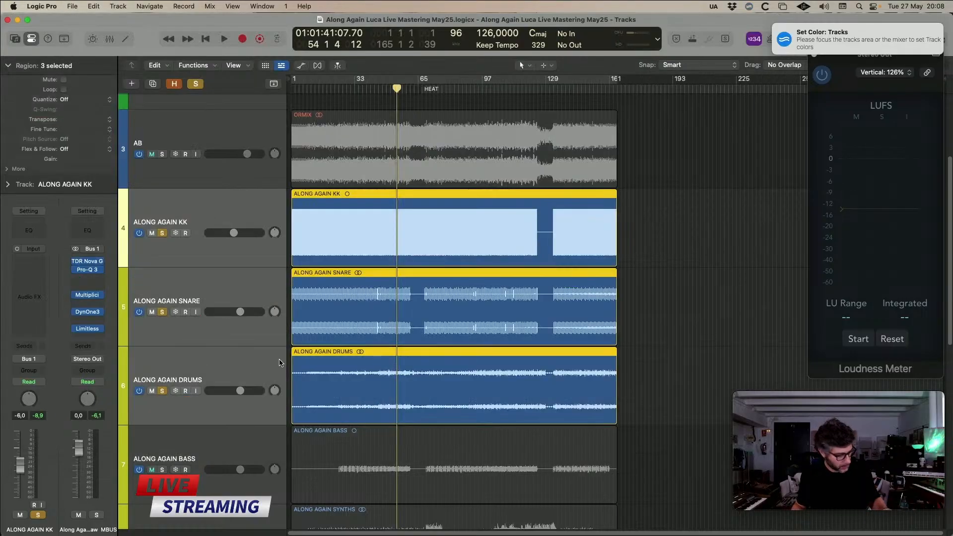
{"action": "key", "text": "alt+c"}
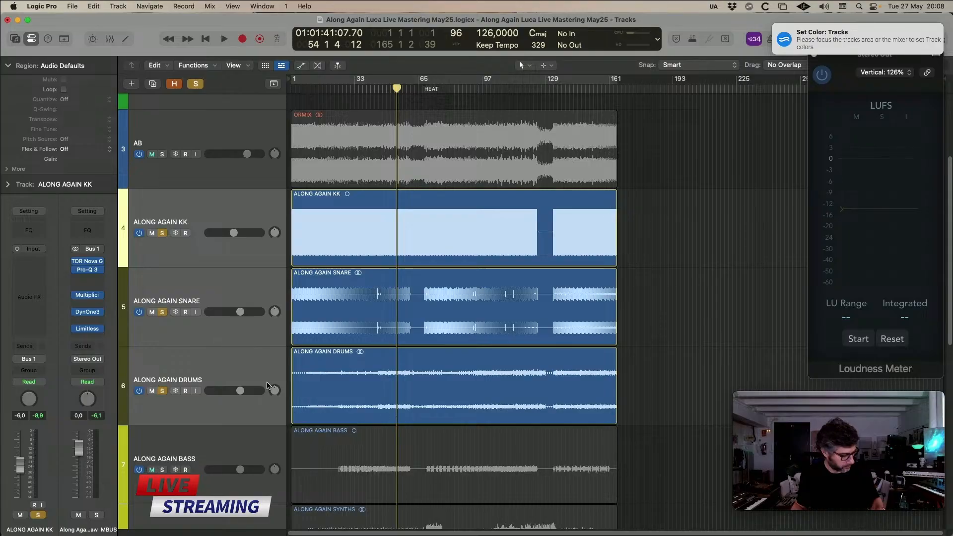
{"action": "key", "text": "alt+c"}
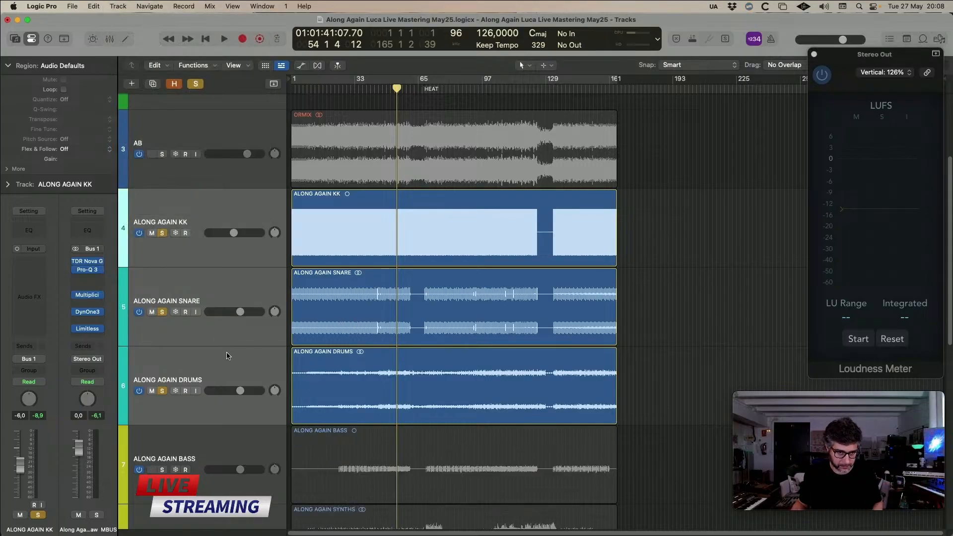
- Route the outputs of the selected KK, SNARE and DRUMS channels to Bus 2 in the mixer
{"action": "key", "text": "x"}
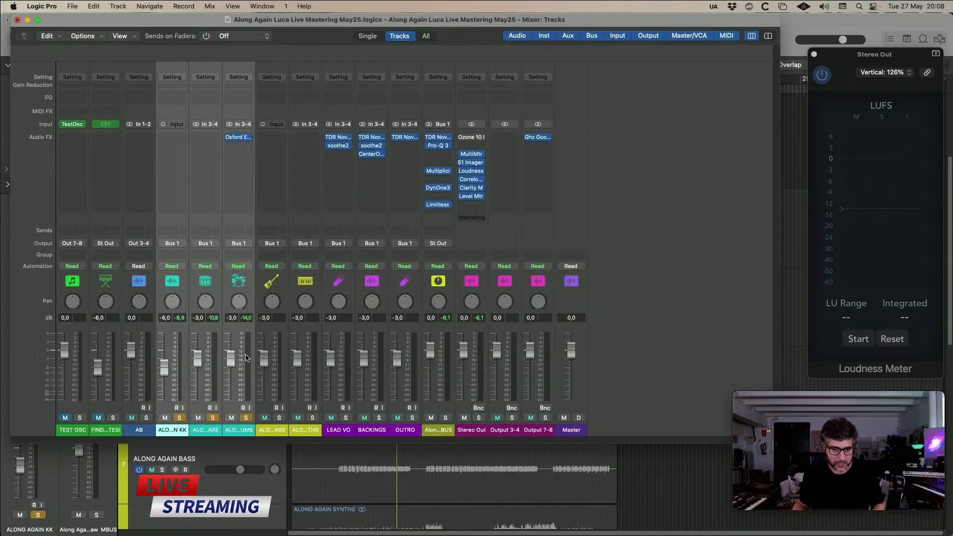
{"action": "left_click", "coordinate": [179, 244]}
{"action": "mouse_move", "coordinate": [189, 287]}
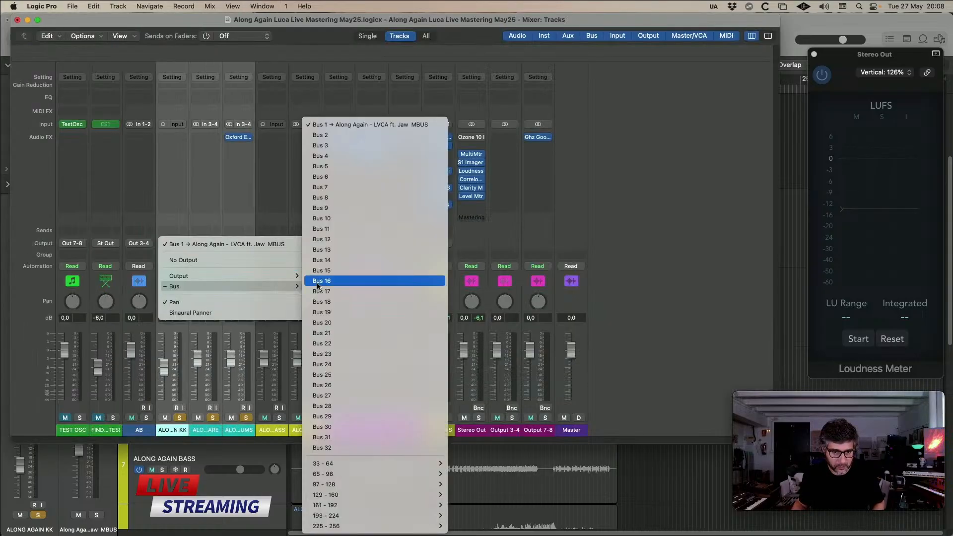
{"action": "left_click", "coordinate": [359, 135]}
- Rename the new auxiliary channel fed by Bus 2 as DRUMBUS
{"action": "left_click", "coordinate": [443, 431]}
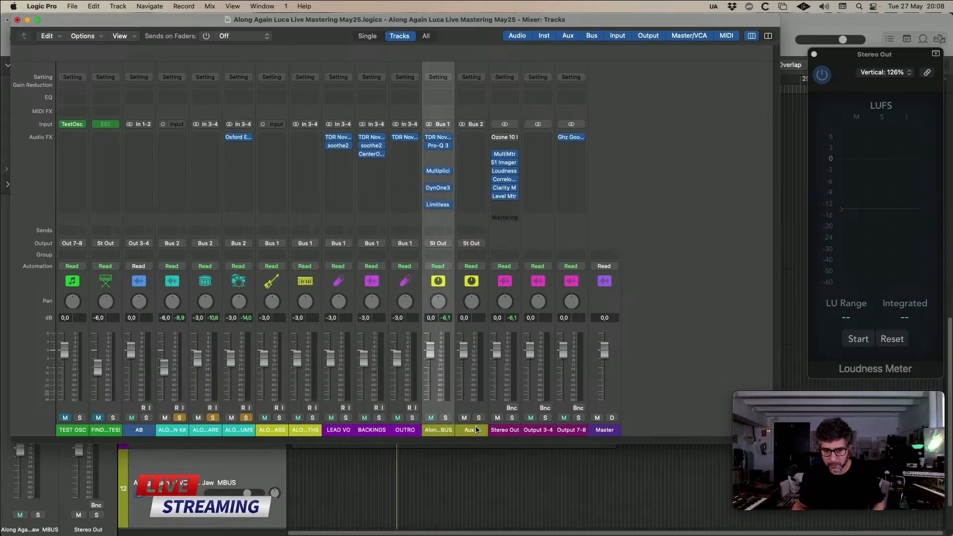
{"action": "double_click", "coordinate": [475, 429]}
{"action": "type", "text": "DRUMBUS"}
{"action": "key", "text": "Return"}
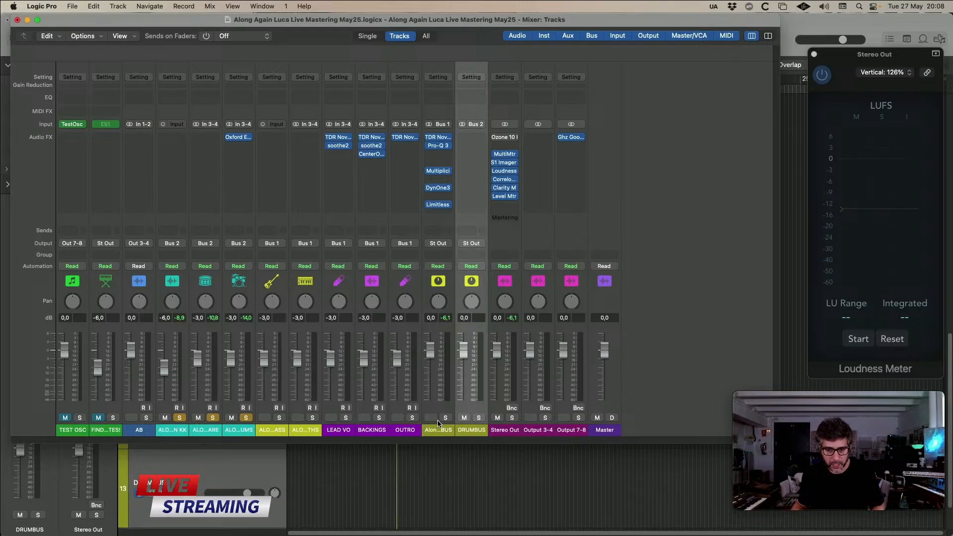
- Move the DRUMBUS track directly below the ALONG AGAIN DRUMS track in the track list
{"action": "key", "text": "super+w"}
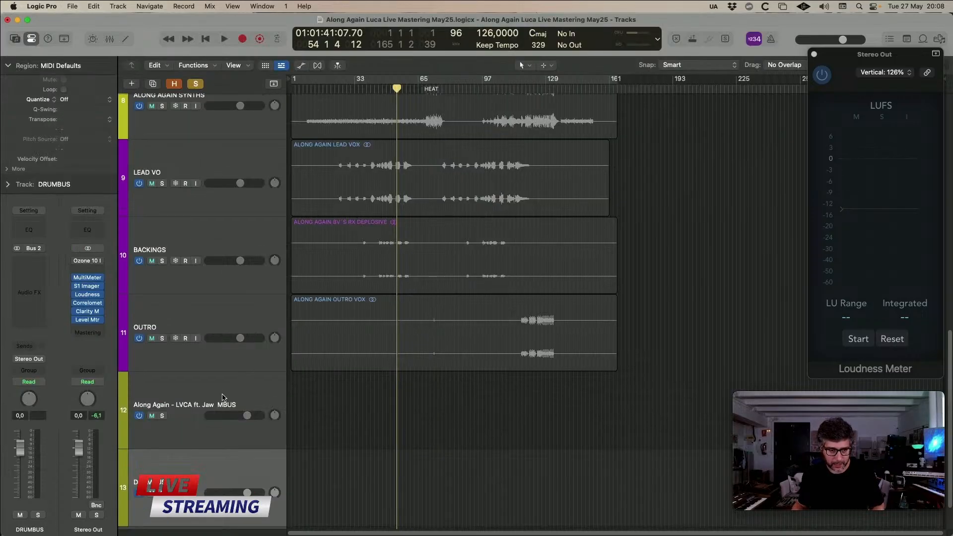
{"action": "left_click_drag", "start_coordinate": [188, 464], "coordinate": [216, 144]}
{"action": "key", "text": "super+Up"}
{"action": "left_click_drag", "start_coordinate": [196, 271], "coordinate": [198, 172]}
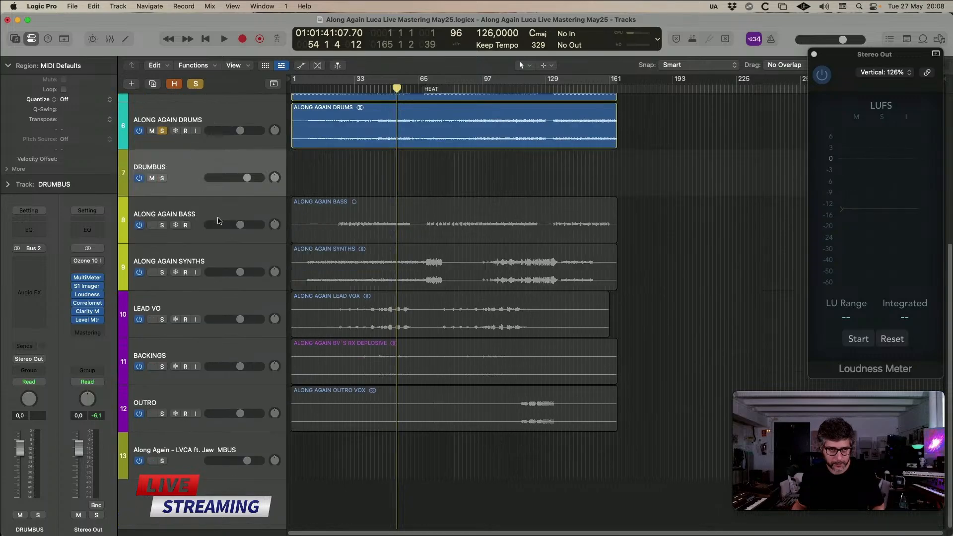
{"action": "key", "text": "super+Up"}
{"action": "key", "text": "super+Up"}
- Create a new auxiliary channel strip in the mixer
{"action": "key", "text": "super+2"}
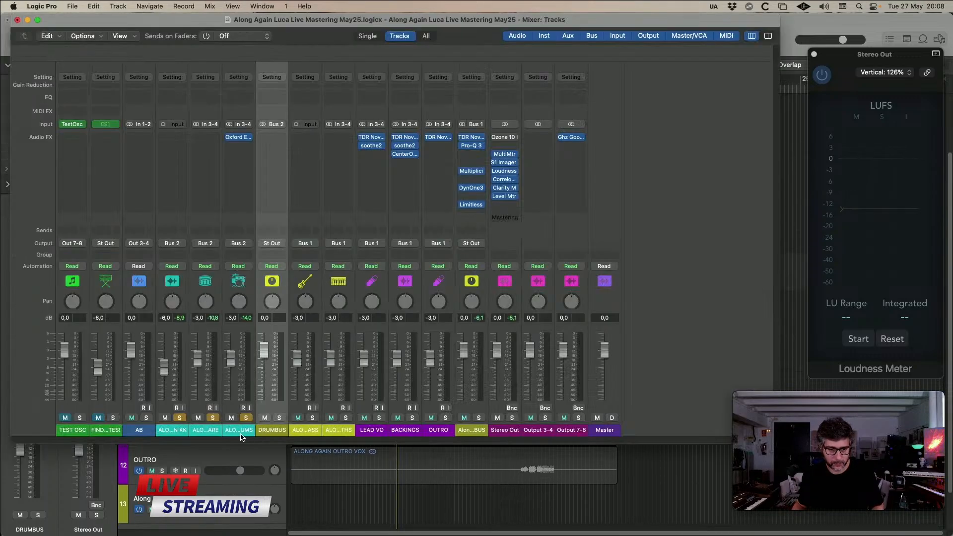
{"action": "left_click", "coordinate": [266, 430]}
{"action": "left_click", "coordinate": [83, 36]}
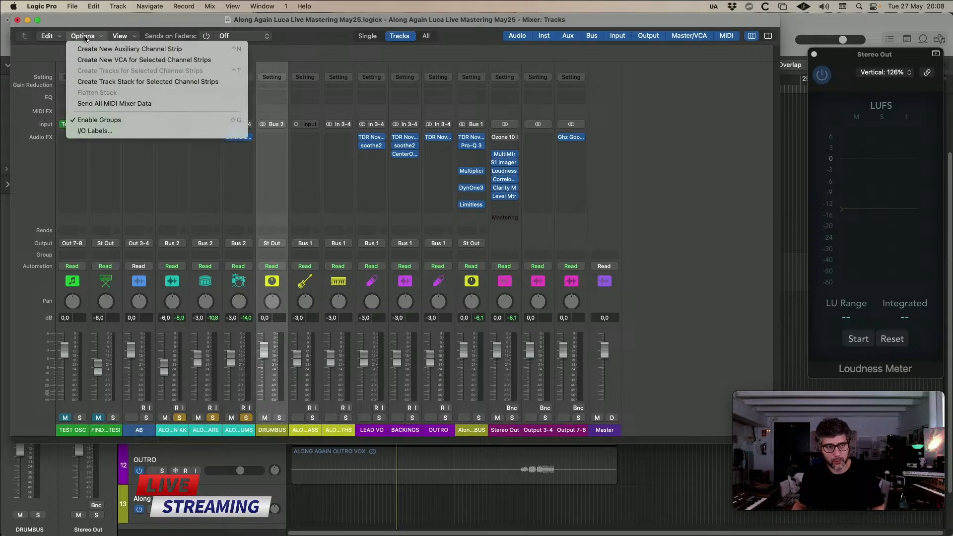
{"action": "left_click", "coordinate": [99, 49]}
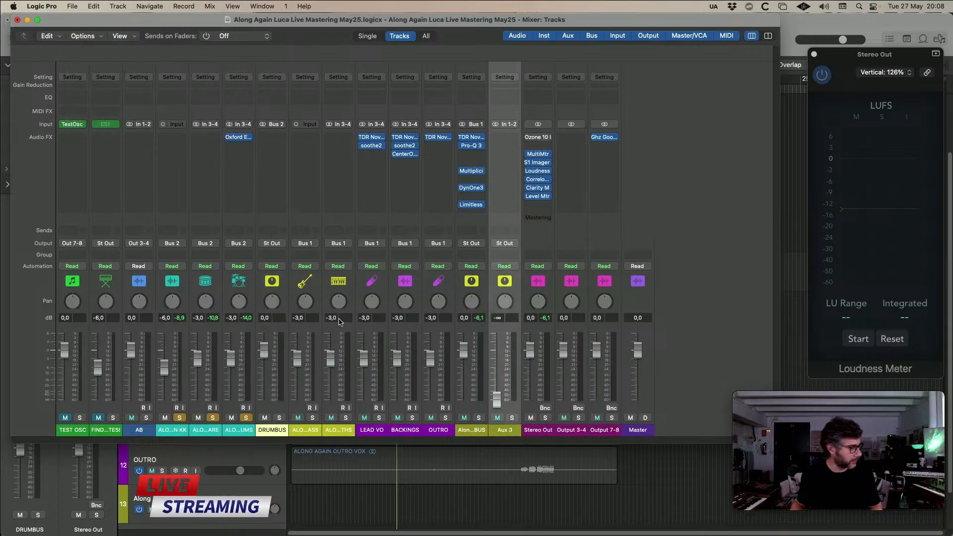
- Rename the Aux 3 channel as PARA COMP and show it in the track list below DRUMBUS
{"action": "double_click", "coordinate": [511, 430]}
{"action": "type", "text": "PARA COMP"}
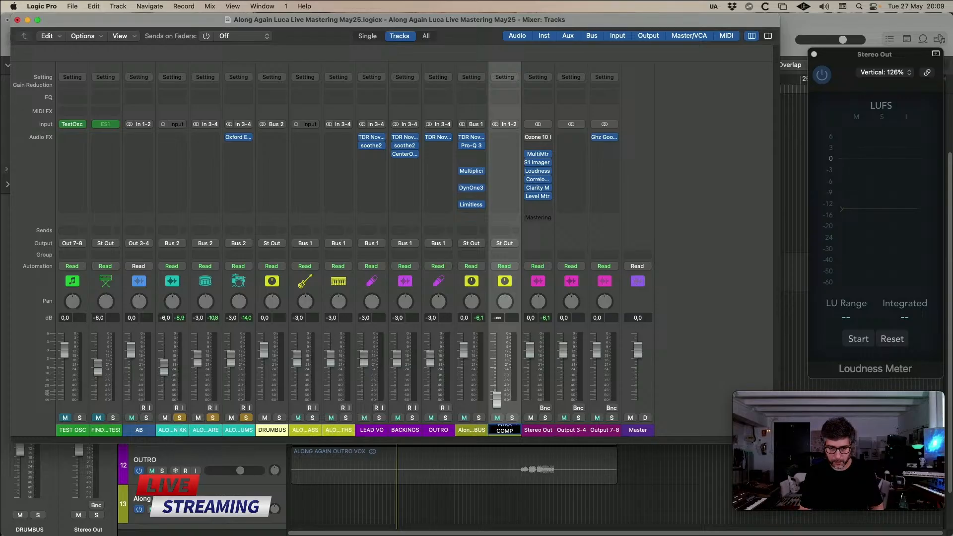
{"action": "key", "text": "Return"}
{"action": "key", "text": "super+w"}
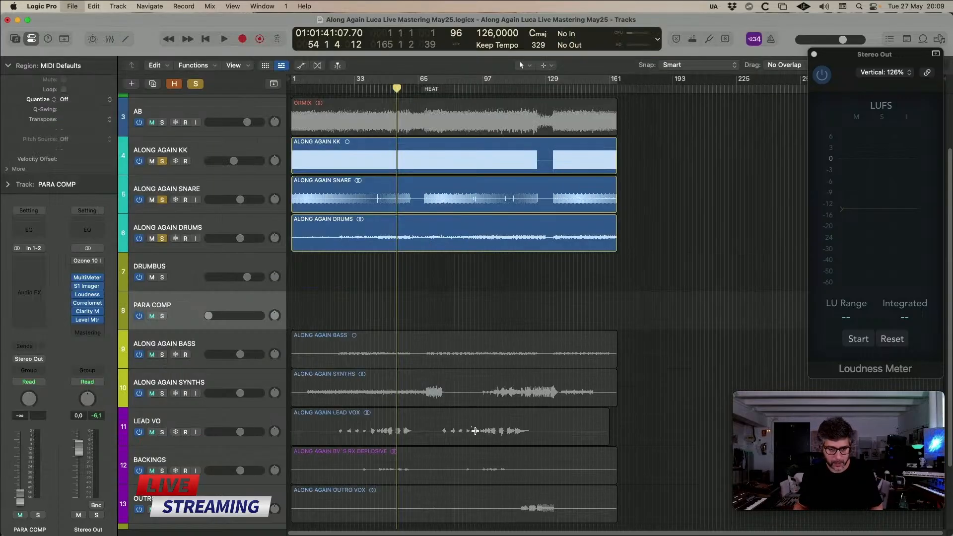
{"action": "key", "text": "super+2"}
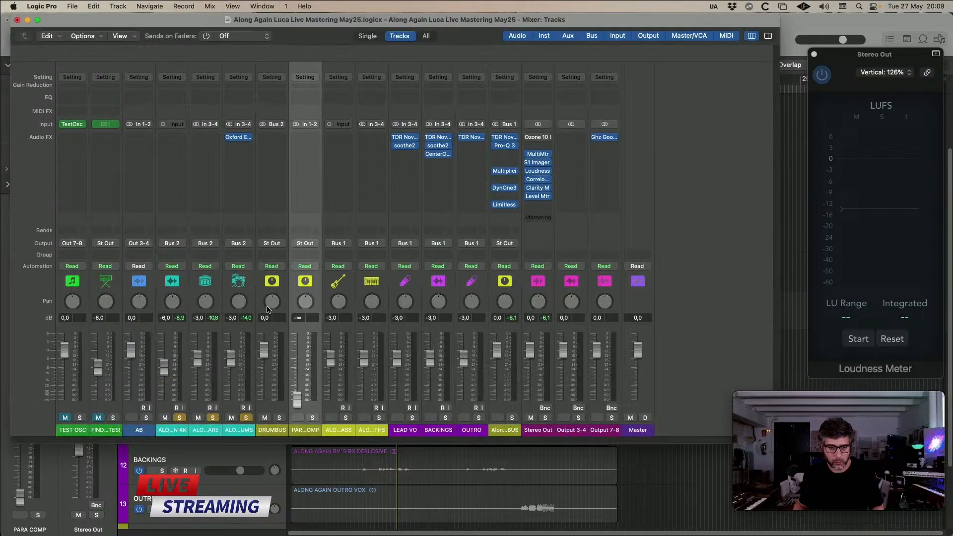
- Set the input of the PARA COMP channel to Bus 2, the bus carrying the kick, snare and drums
{"action": "left_click", "coordinate": [287, 429]}
{"action": "left_click", "coordinate": [297, 432]}
{"action": "left_click", "coordinate": [287, 430]}
{"action": "left_click", "coordinate": [170, 432]}
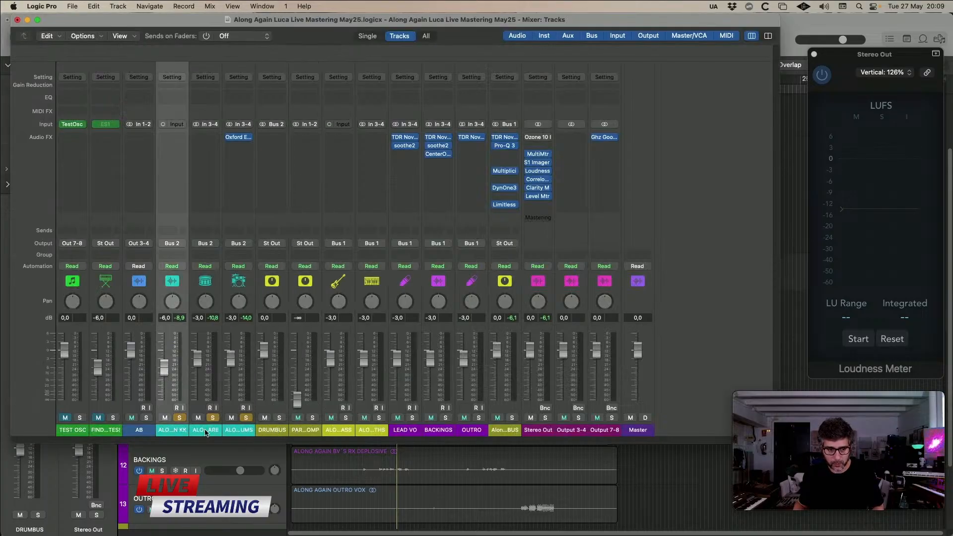
{"action": "left_click", "coordinate": [238, 430], "text": "shift"}
{"action": "left_click", "coordinate": [267, 431]}
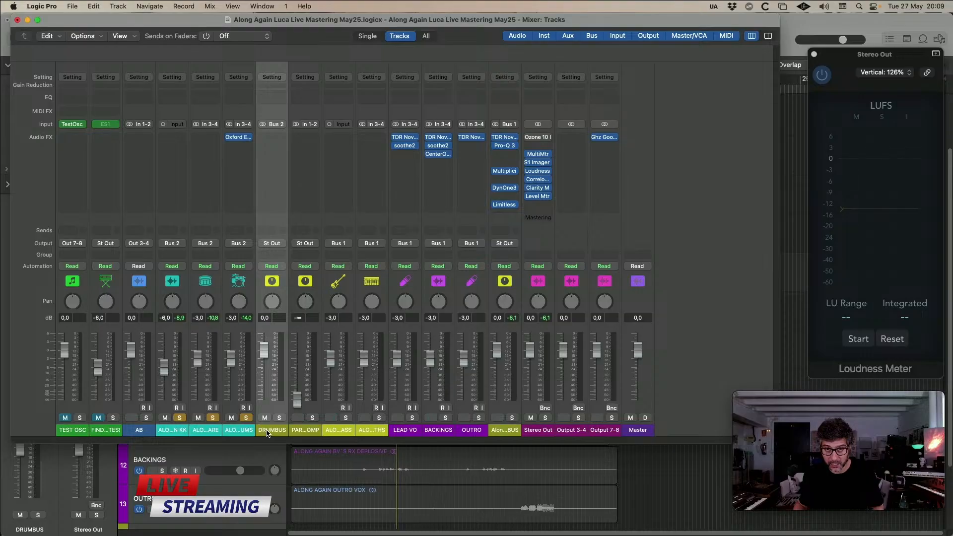
{"action": "left_click", "coordinate": [305, 431]}
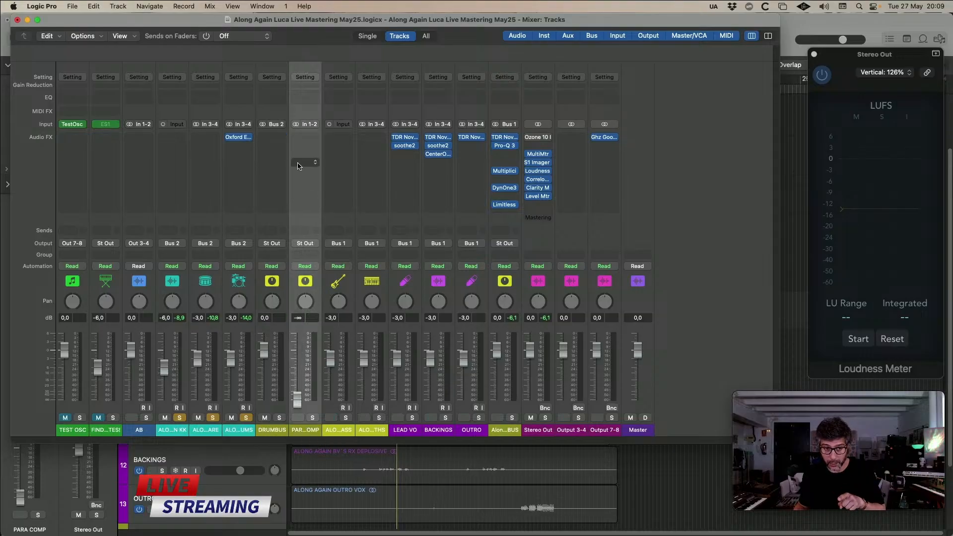
{"action": "left_click", "coordinate": [309, 124]}
{"action": "mouse_move", "coordinate": [323, 167]}
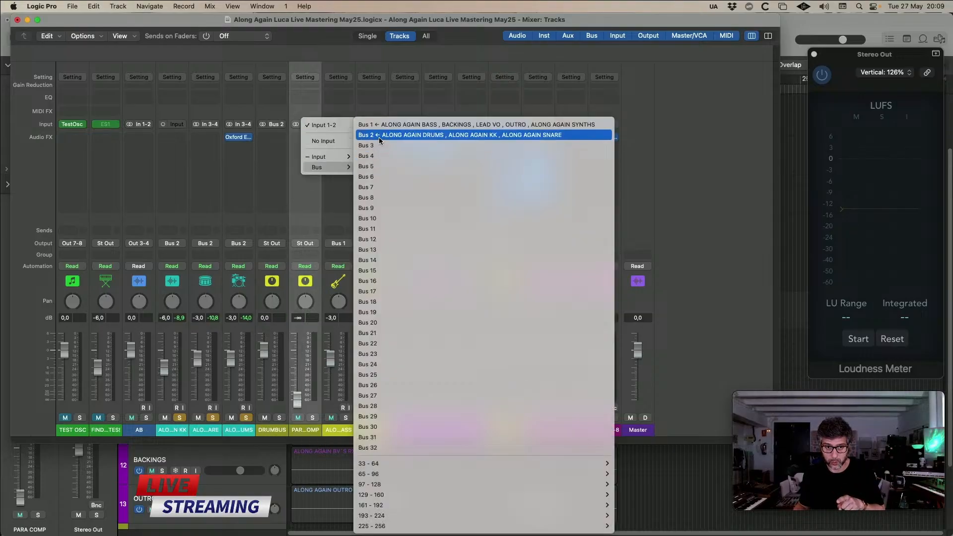
{"action": "left_click", "coordinate": [380, 136]}
- Route the outputs of the DRUMBUS and PARA COMP channels together to Bus 1
{"action": "left_click", "coordinate": [272, 430], "text": "shift"}
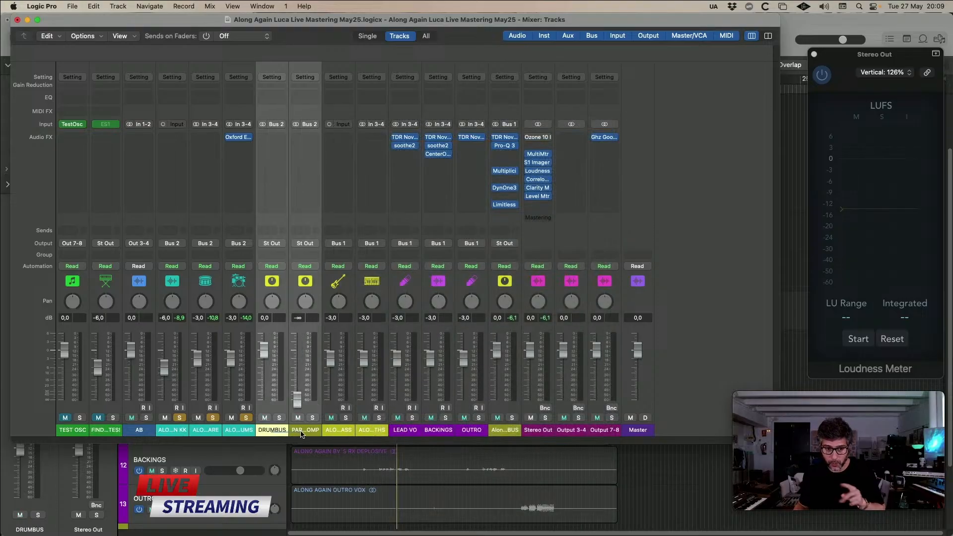
{"action": "left_click", "coordinate": [274, 244]}
{"action": "mouse_move", "coordinate": [278, 287]}
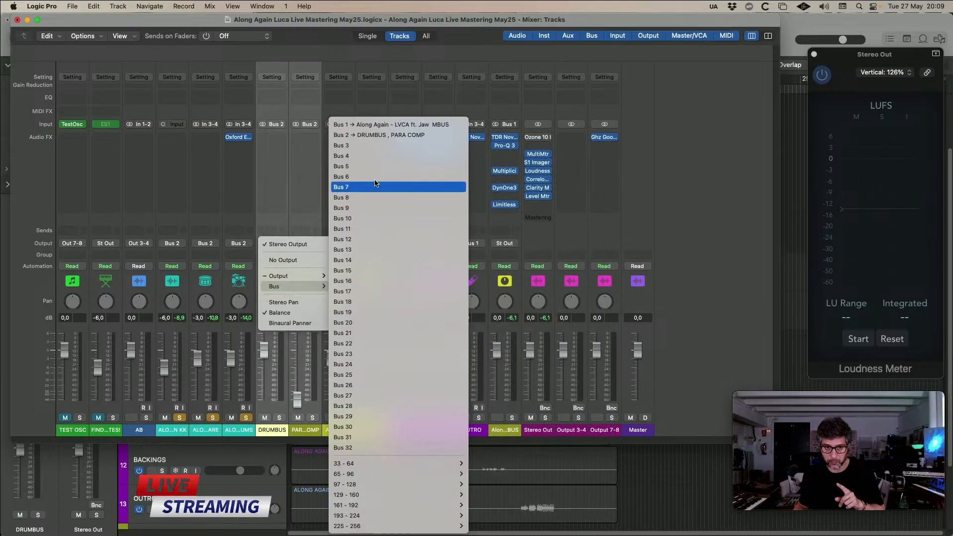
{"action": "left_click", "coordinate": [369, 125]}
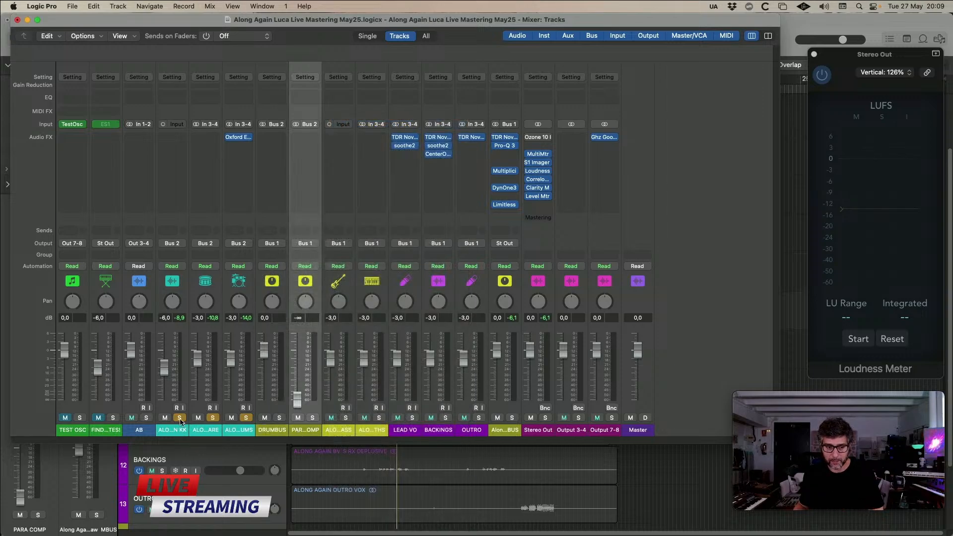
- Reset the PARA COMP fader to 0.0 dB and pull it back down to minus infinity
{"action": "left_click_drag", "start_coordinate": [174, 424], "coordinate": [228, 427]}
{"action": "left_click", "coordinate": [271, 426]}
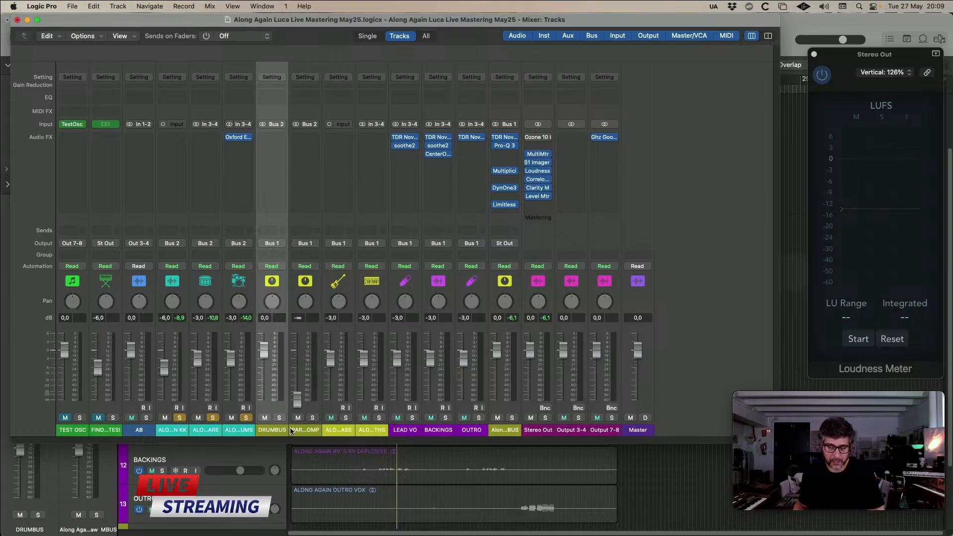
{"action": "left_click", "coordinate": [292, 429]}
{"action": "left_click", "coordinate": [297, 407], "text": "alt"}
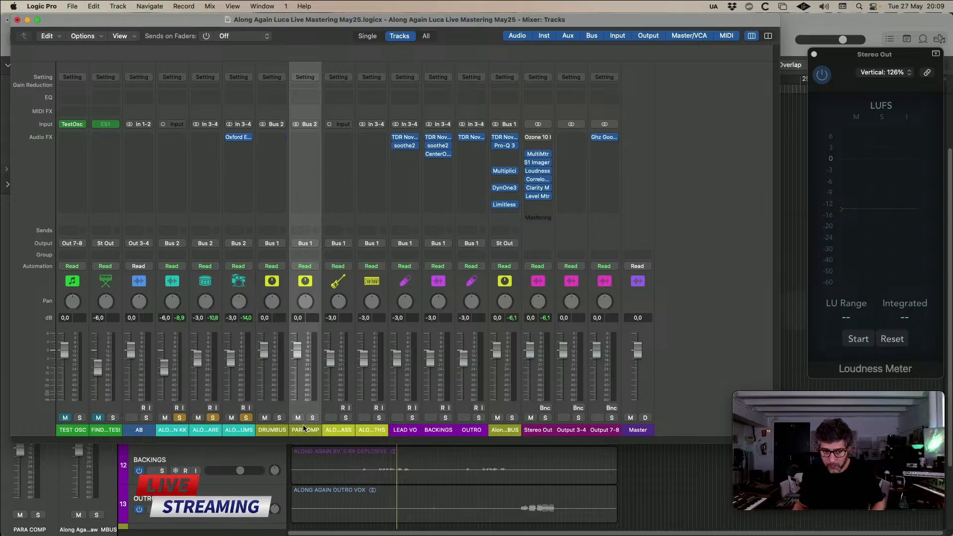
{"action": "left_click_drag", "start_coordinate": [298, 361], "coordinate": [298, 402]}
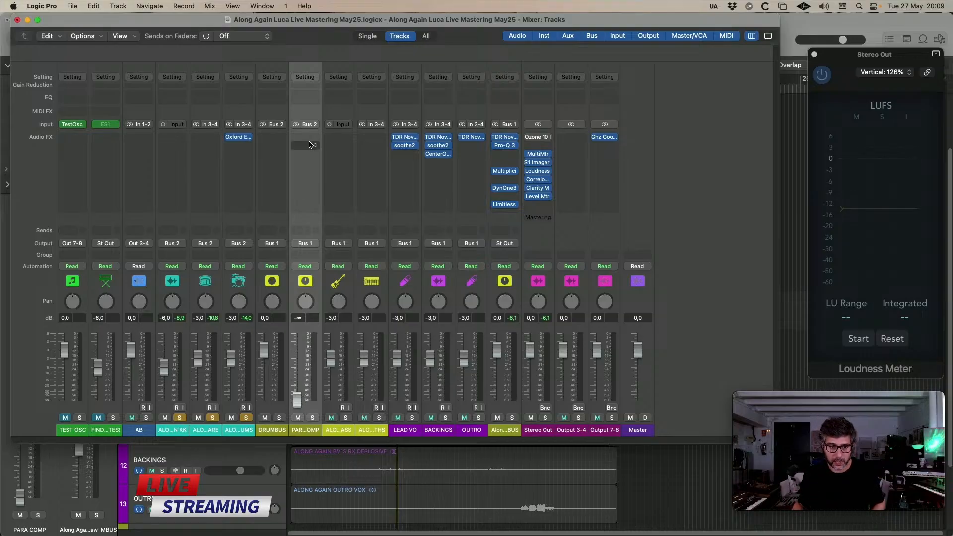
- Insert the UAD Empirical Labs FATSO Jr on PARA COMP and move its plug-in window clear of the channel strip
{"action": "left_click", "coordinate": [305, 144]}
{"action": "mouse_move", "coordinate": [354, 388]}
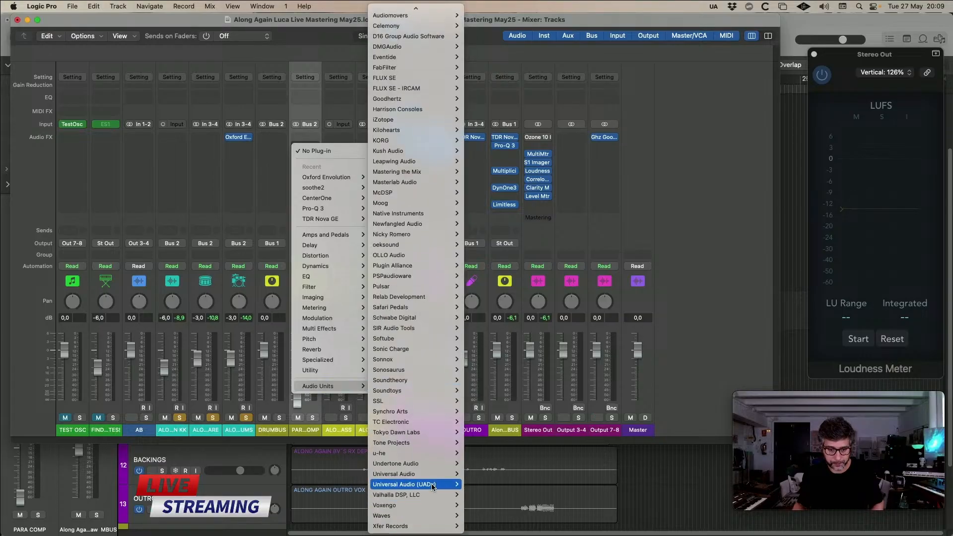
{"action": "mouse_move", "coordinate": [412, 484]}
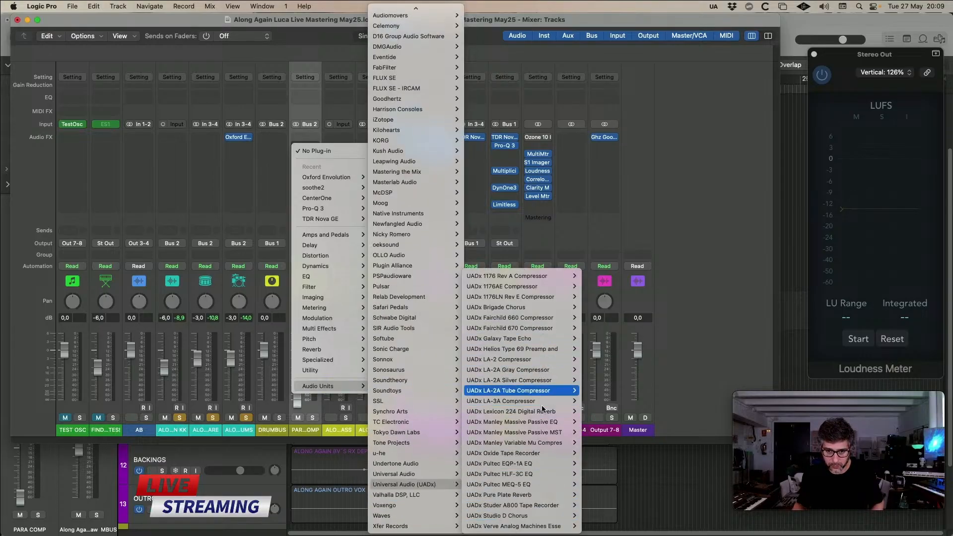
{"action": "mouse_move", "coordinate": [540, 519]}
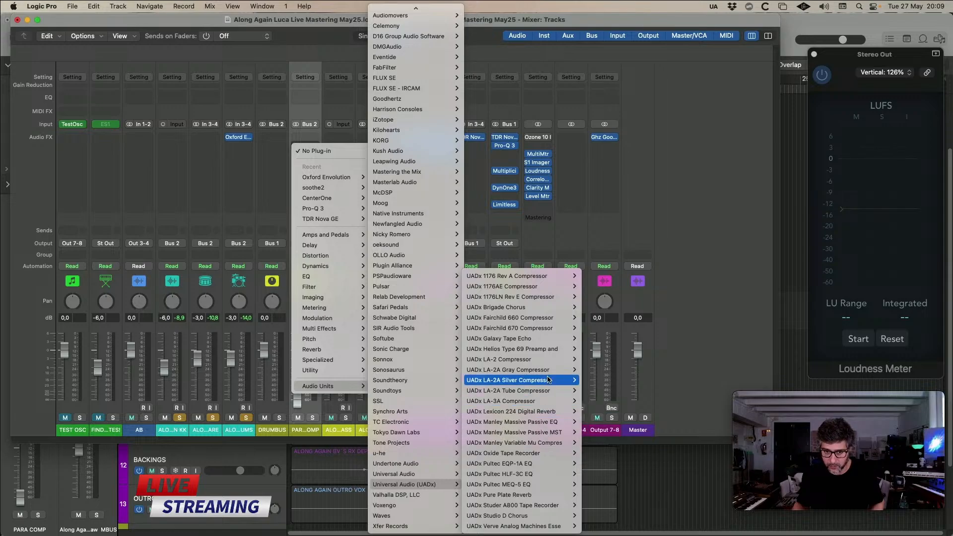
{"action": "mouse_move", "coordinate": [552, 309]}
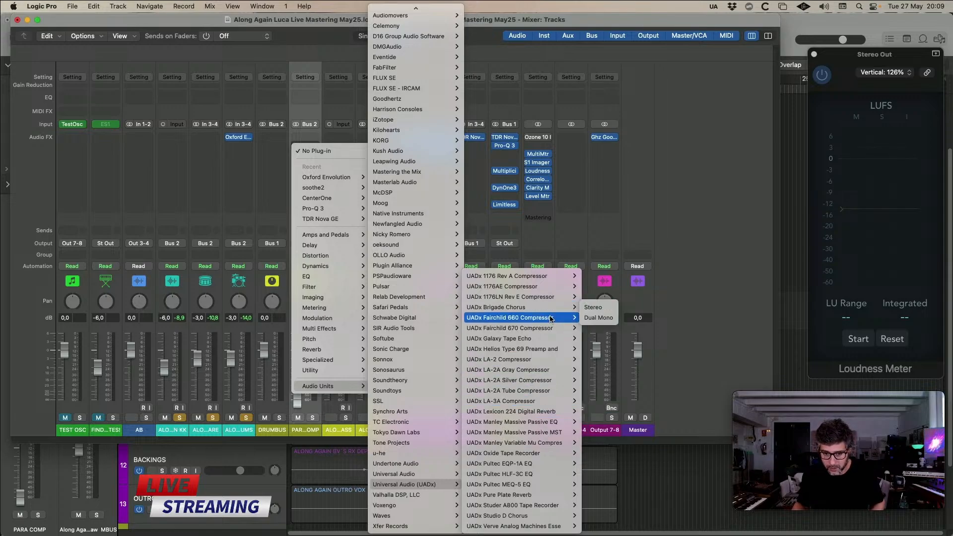
{"action": "mouse_move", "coordinate": [510, 469]}
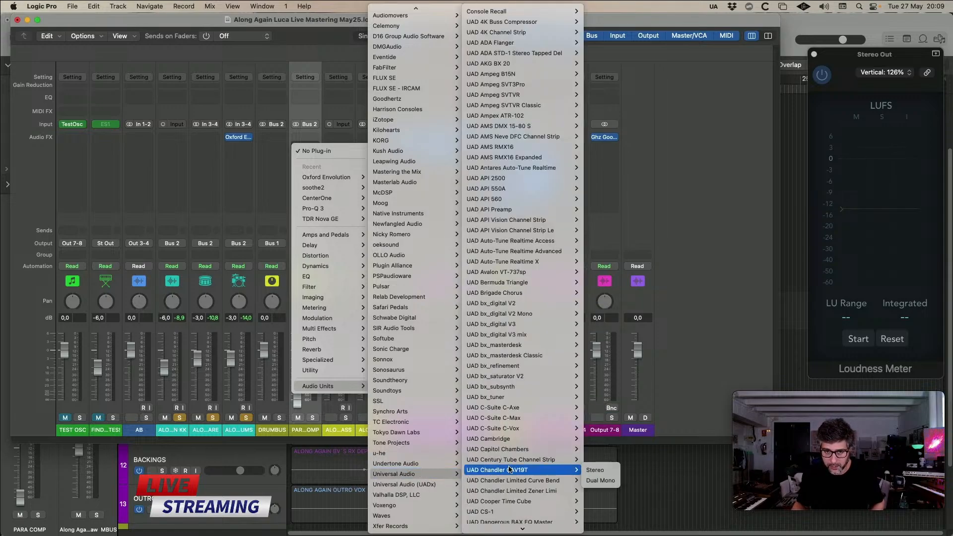
{"action": "scroll", "coordinate": [516, 461], "scroll_direction": "down", "scroll_amount": 8}
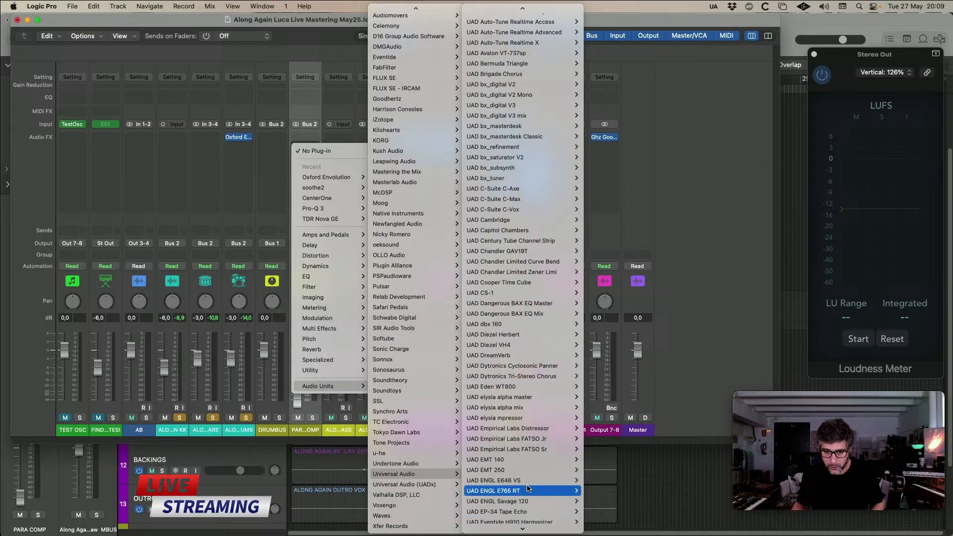
{"action": "left_click", "coordinate": [544, 440]}
{"action": "left_click_drag", "start_coordinate": [388, 179], "coordinate": [498, 151]}
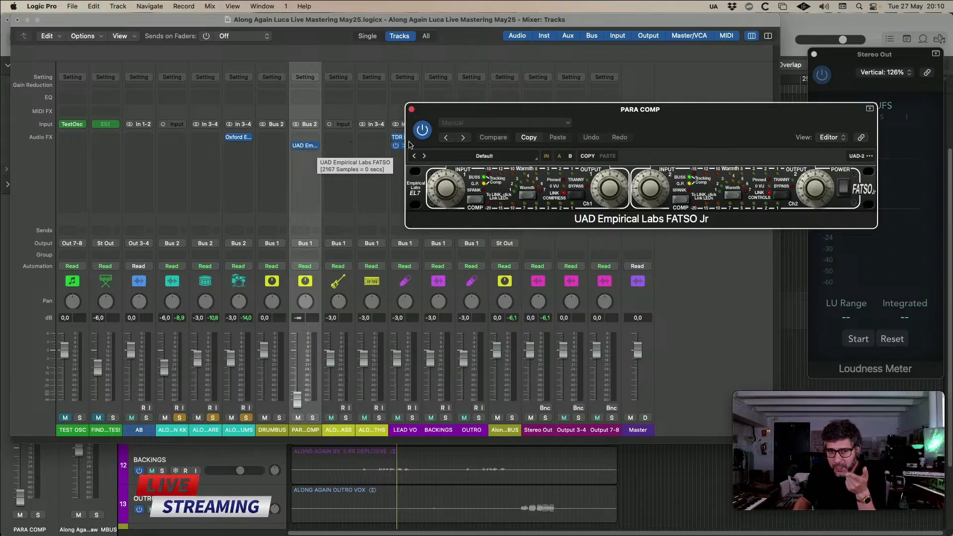
- Insert the stereo UADx 1176AE Compressor below the FATSO Jr on PARA COMP and close its plug-in window
{"action": "left_click", "coordinate": [317, 147]}
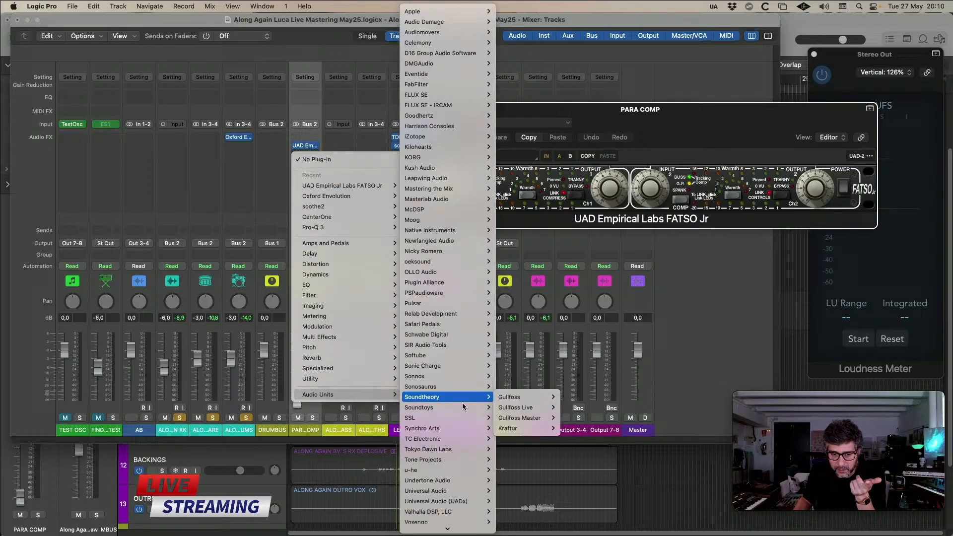
{"action": "mouse_move", "coordinate": [447, 501]}
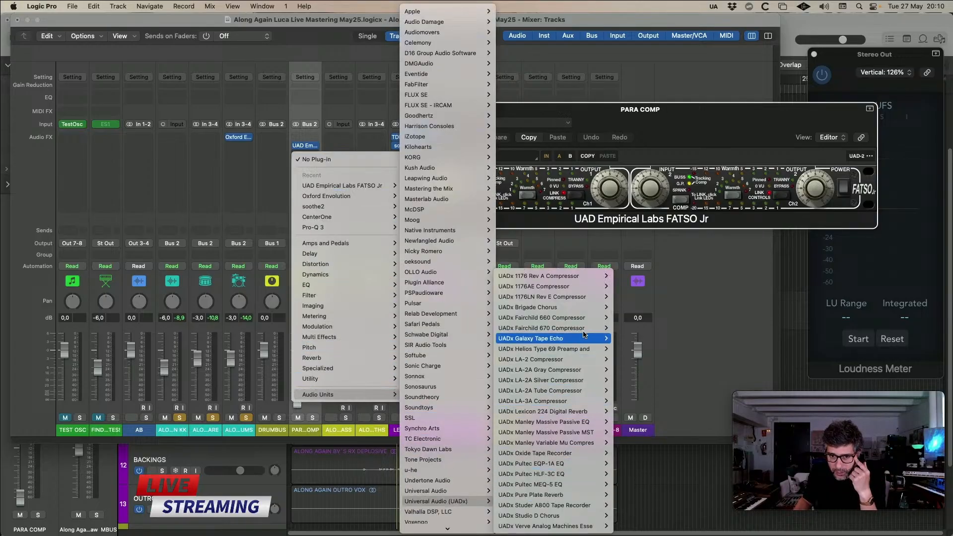
{"action": "mouse_move", "coordinate": [578, 278]}
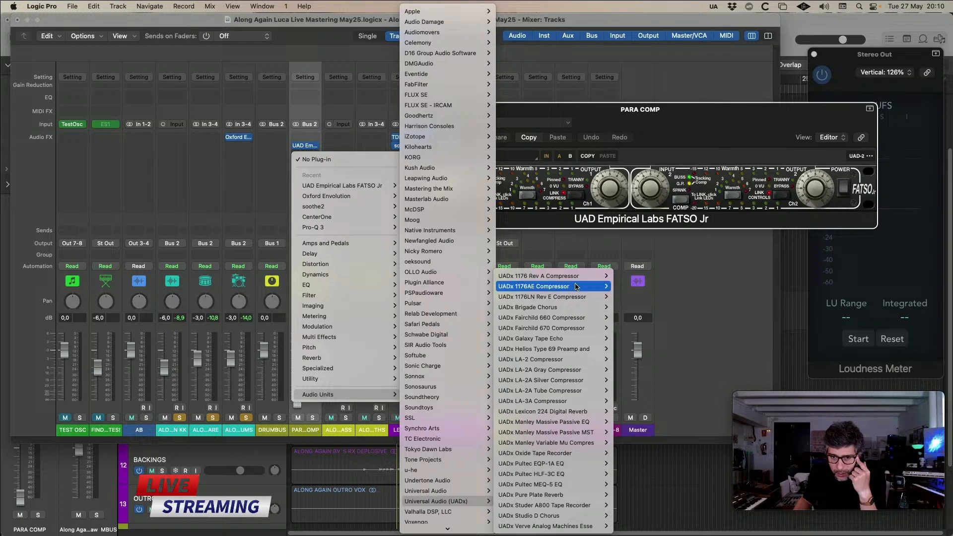
{"action": "mouse_move", "coordinate": [572, 297]}
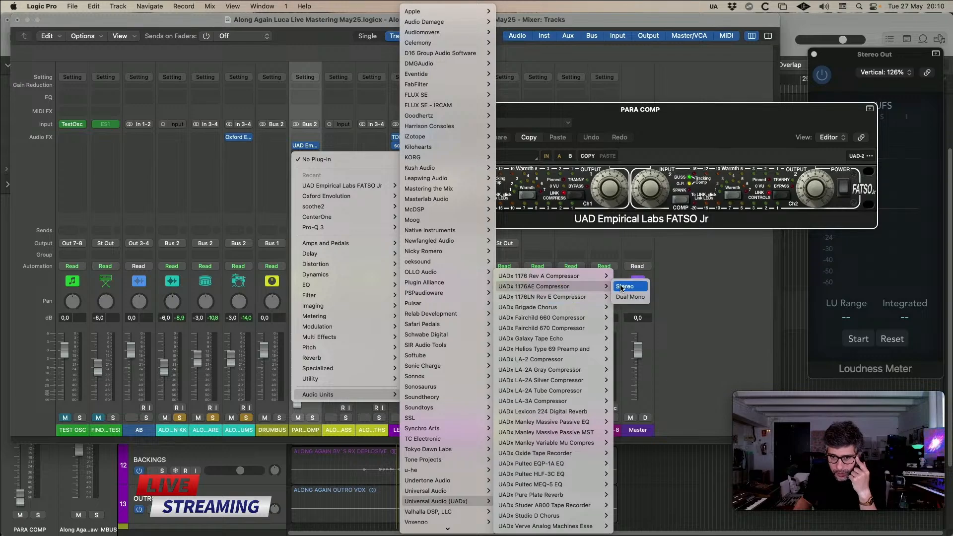
{"action": "left_click", "coordinate": [624, 296]}
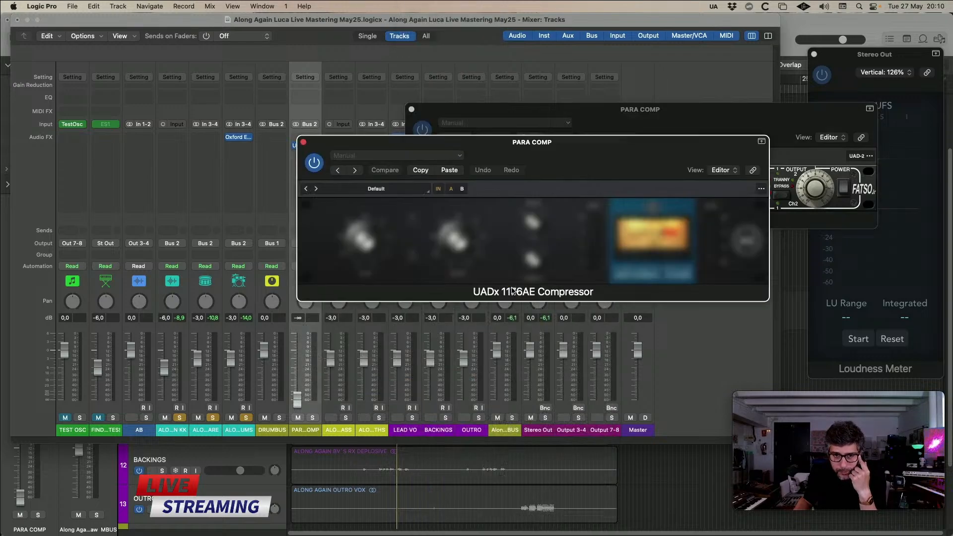
{"action": "left_click", "coordinate": [302, 142]}
- Replace the 1176AE on PARA COMP with the UADx 1176LN Rev E Compressor and close its plug-in window
{"action": "left_click", "coordinate": [316, 155]}
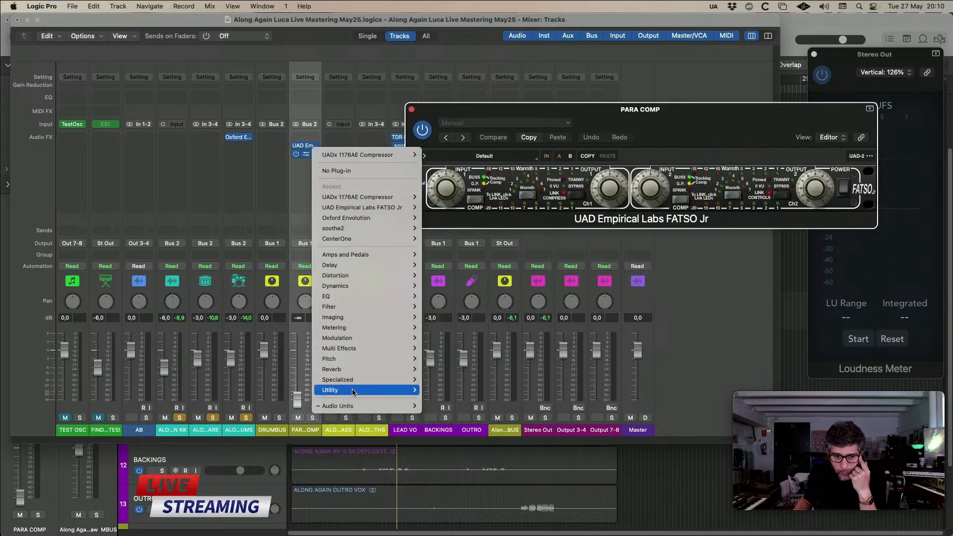
{"action": "mouse_move", "coordinate": [347, 406]}
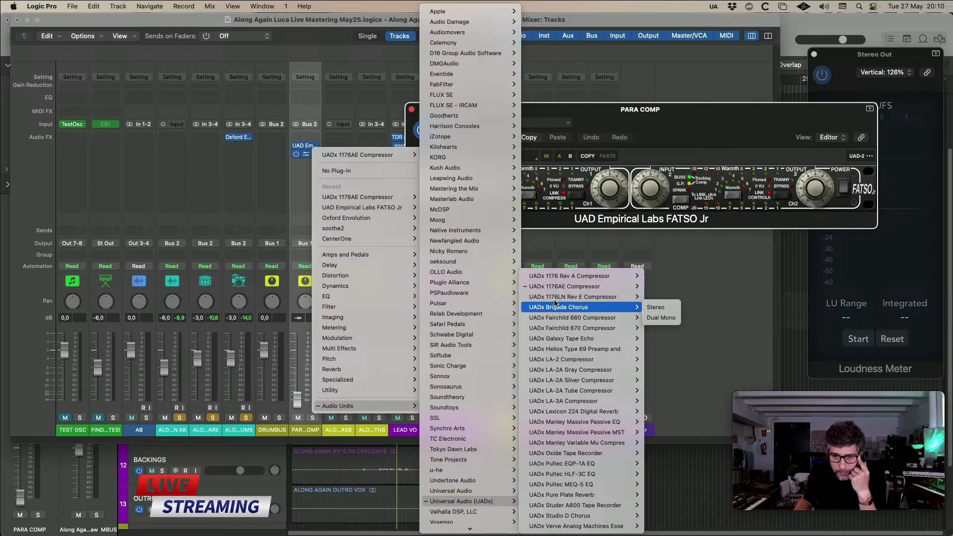
{"action": "mouse_move", "coordinate": [576, 281]}
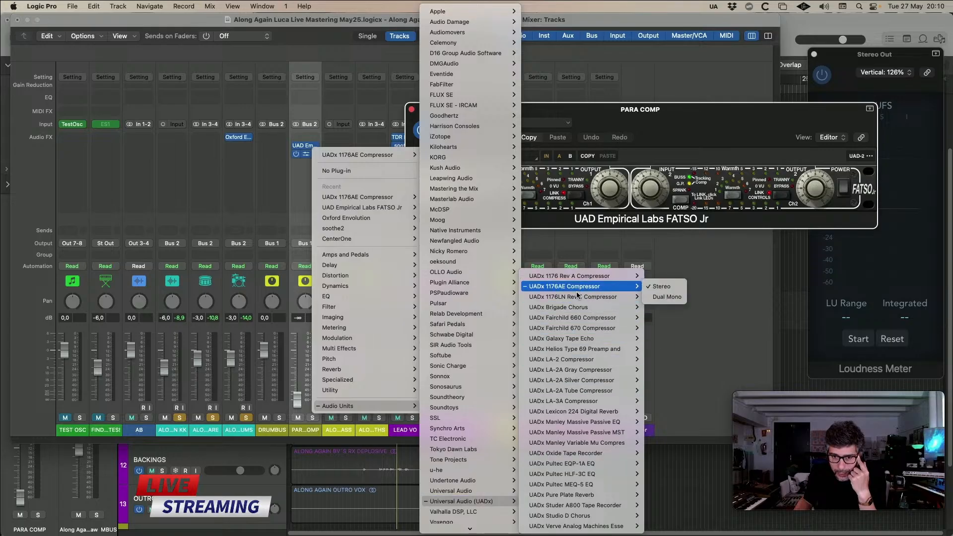
{"action": "left_click", "coordinate": [577, 297]}
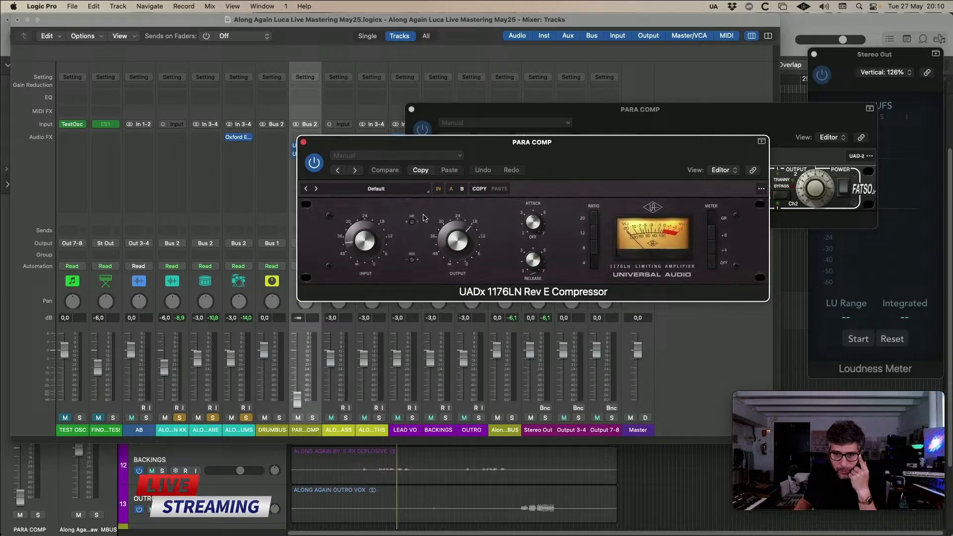
{"action": "left_click", "coordinate": [304, 142]}
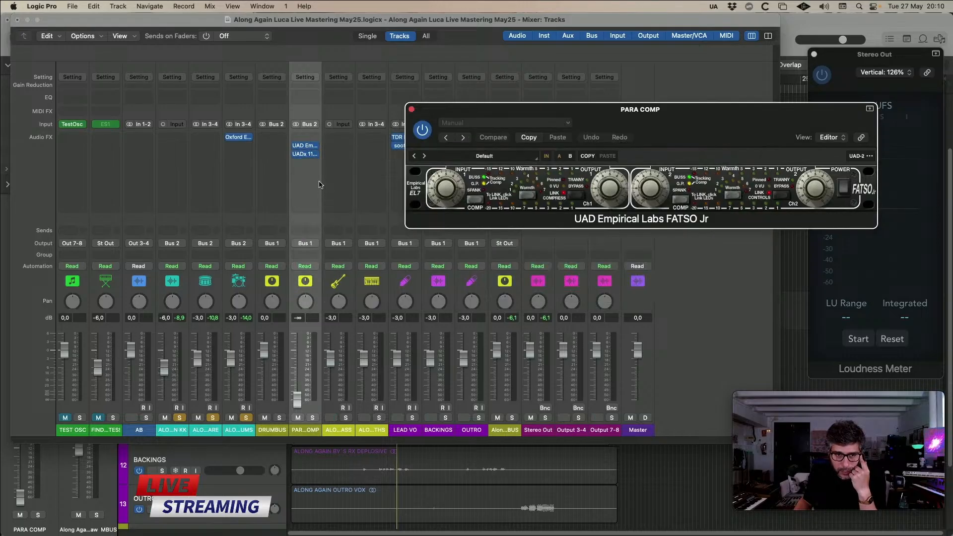
- Replace the 1176LN Rev E on PARA COMP with the UAD UA 1176LN Legacy compressor
{"action": "left_click", "coordinate": [315, 156]}
{"action": "mouse_move", "coordinate": [347, 405]}
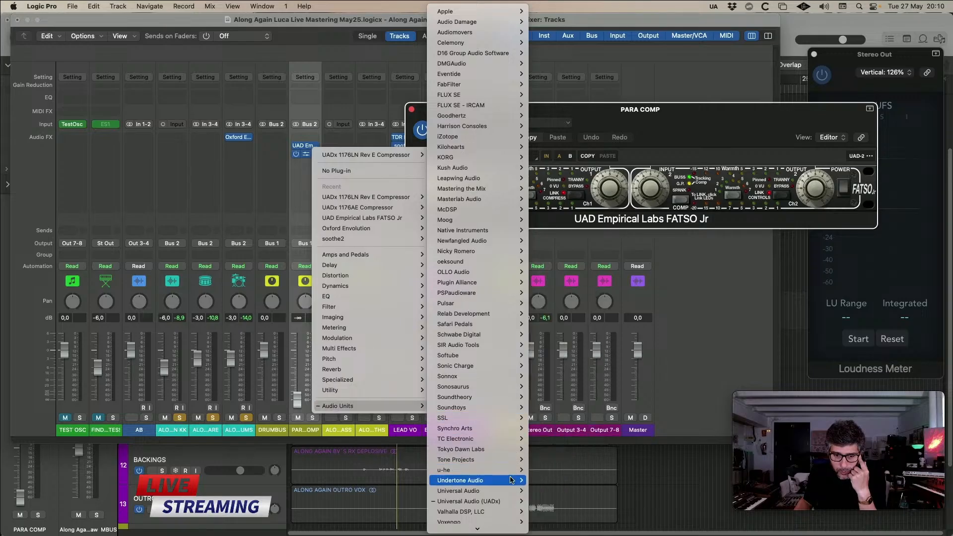
{"action": "mouse_move", "coordinate": [507, 492]}
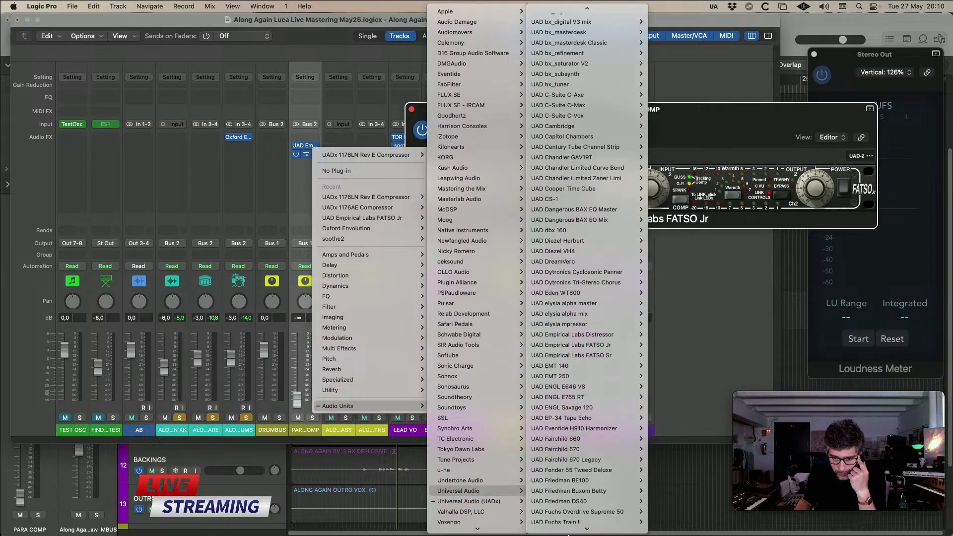
{"action": "mouse_move", "coordinate": [570, 484]}
{"action": "mouse_move", "coordinate": [577, 534]}
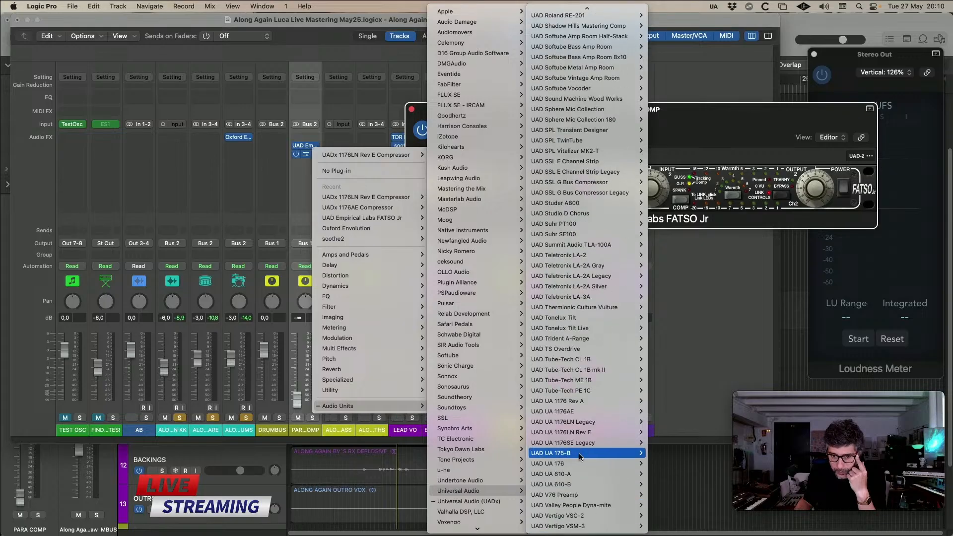
{"action": "mouse_move", "coordinate": [593, 421]}
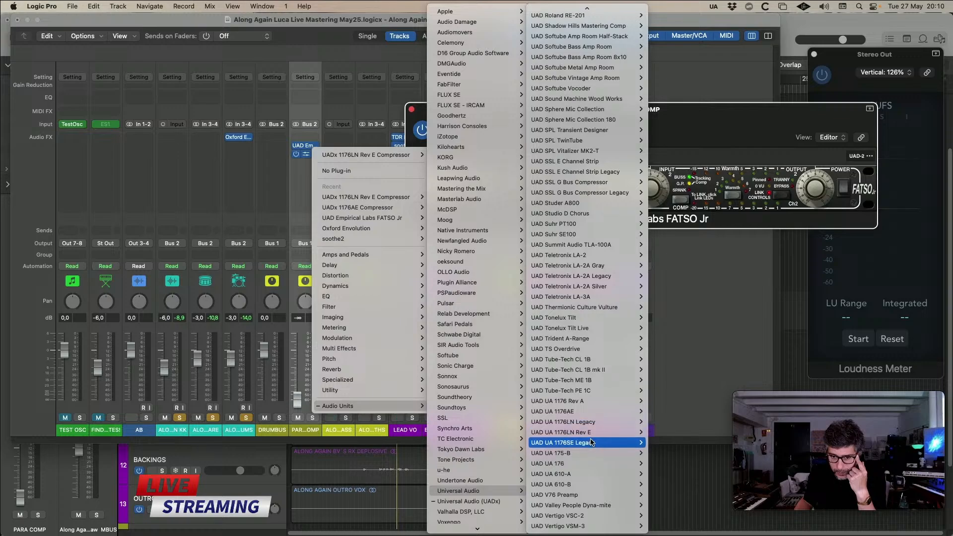
{"action": "left_click", "coordinate": [660, 423]}
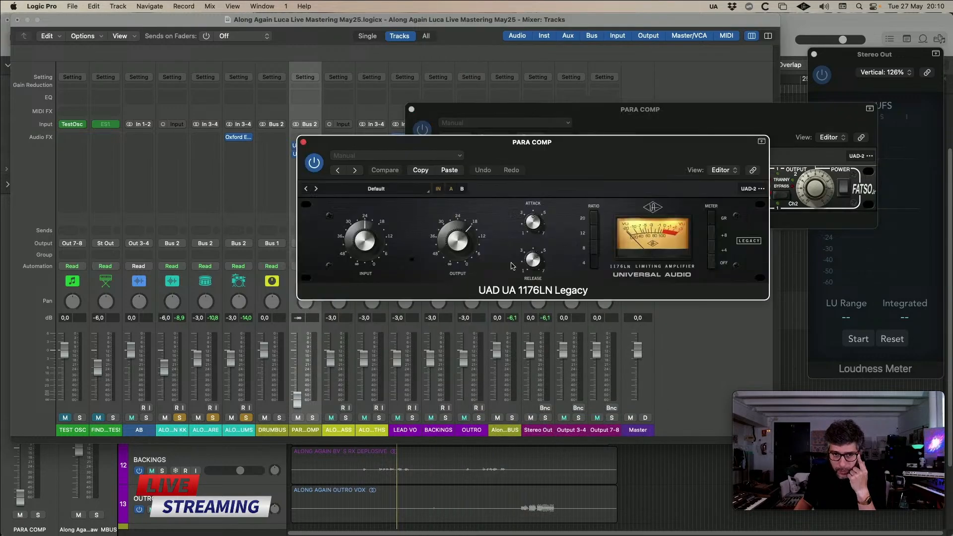
- Close the 1176LN Legacy window and clear the solos on the kick, snare and drums tracks
{"action": "left_click_drag", "start_coordinate": [522, 129], "coordinate": [594, 194]}
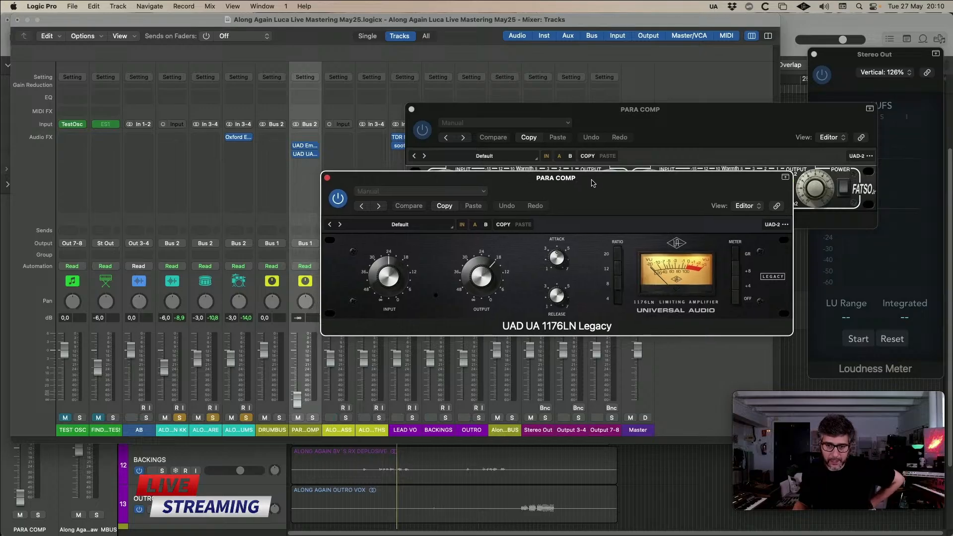
{"action": "left_click", "coordinate": [327, 178]}
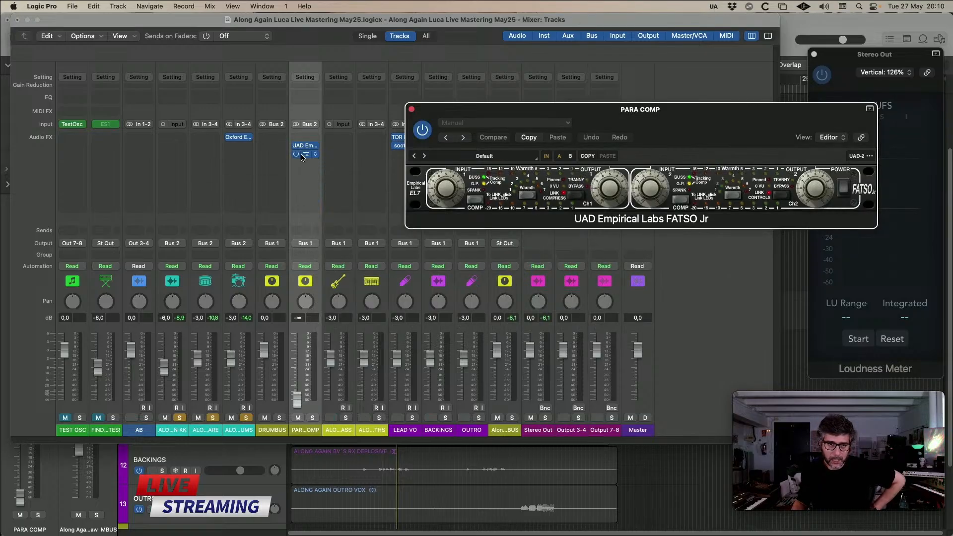
{"action": "left_click", "coordinate": [245, 417]}
{"action": "left_click", "coordinate": [245, 418]}
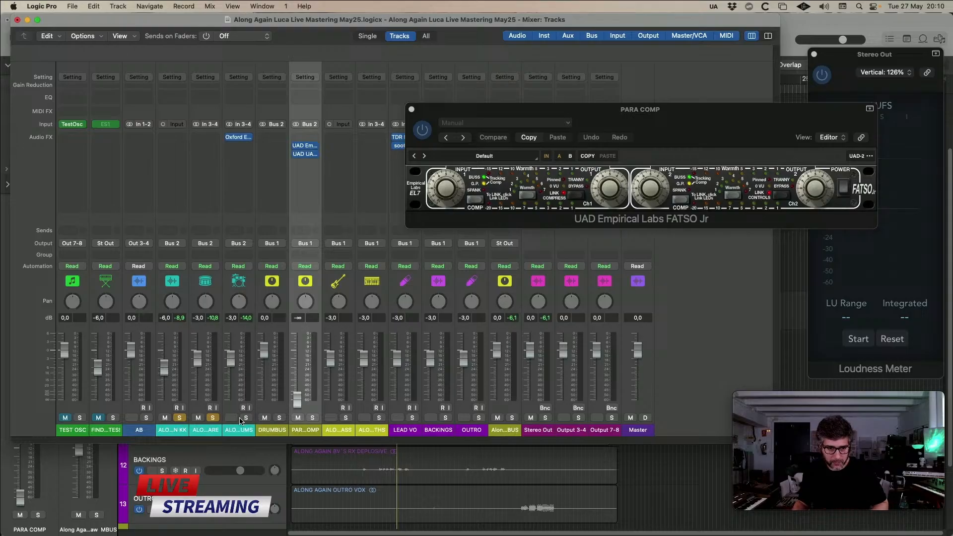
{"action": "left_click", "coordinate": [180, 418]}
{"action": "left_click", "coordinate": [280, 428]}
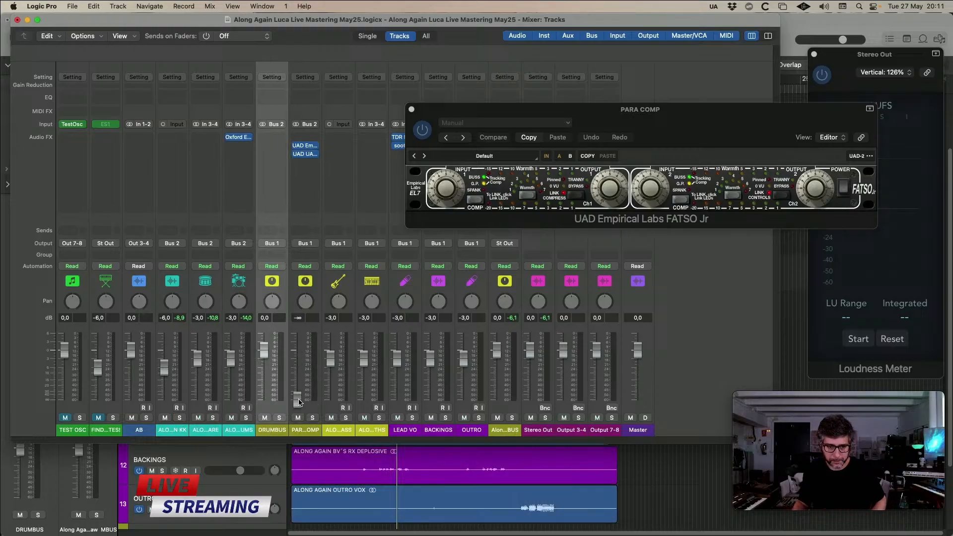
- Bypass both PARA COMP plug-ins, set its fader to 0.0 dB, compare it with DRUMBUS in solo during playback and close the FATSO Jr window
{"action": "left_click", "coordinate": [296, 145]}
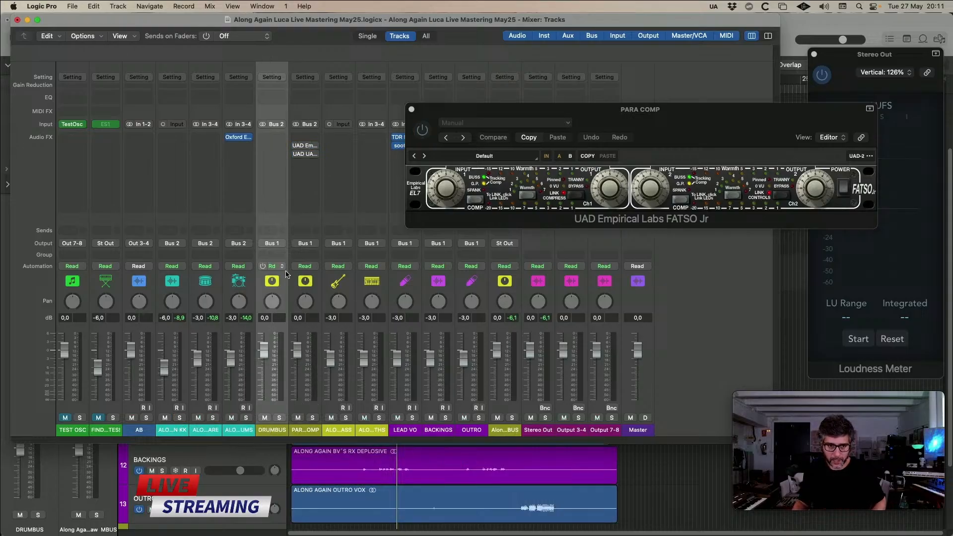
{"action": "left_click", "coordinate": [280, 418]}
{"action": "key", "text": "space"}
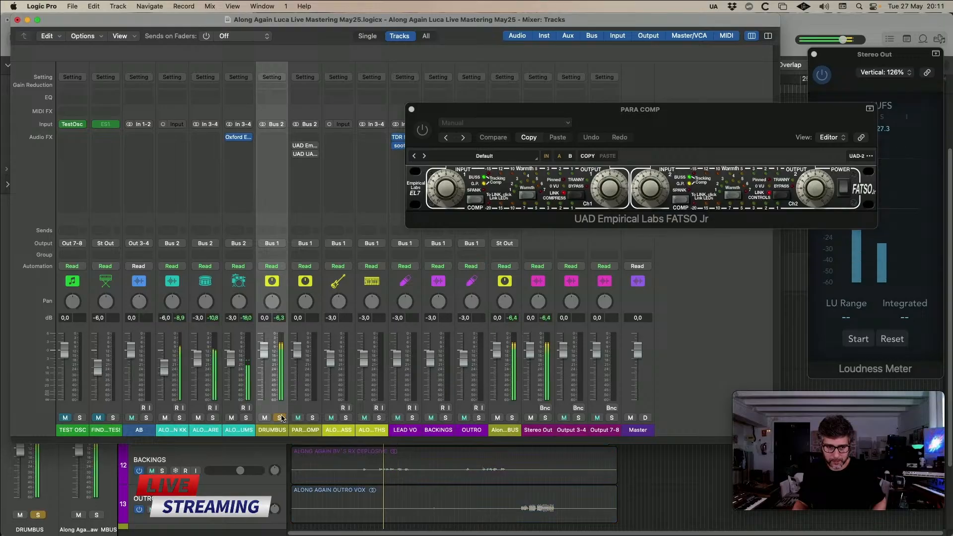
{"action": "left_click", "coordinate": [280, 418]}
{"action": "left_click", "coordinate": [313, 418]}
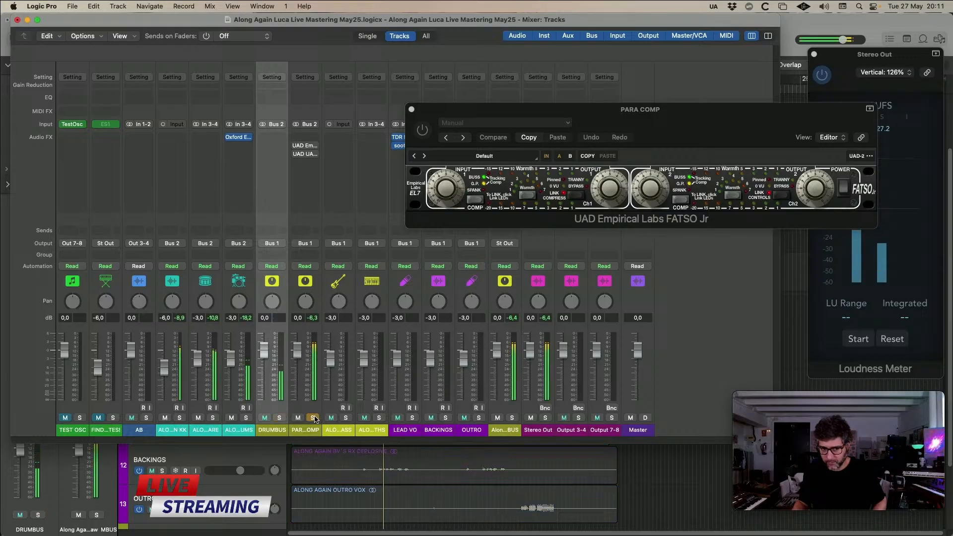
{"action": "left_click", "coordinate": [315, 419]}
{"action": "key", "text": "super+w"}
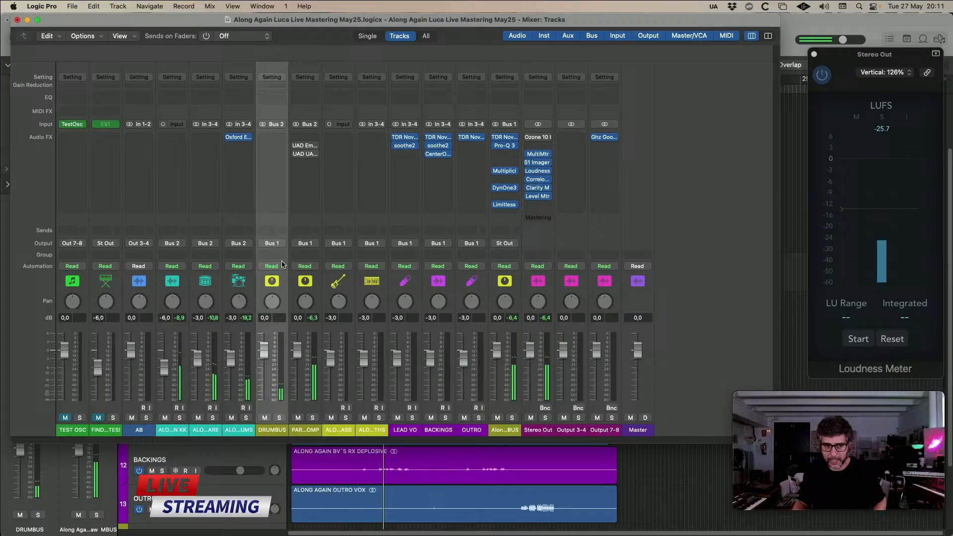
- Lower the PARA COMP fader to minus infinity and close the Mixer window
{"action": "left_click", "coordinate": [504, 420]}
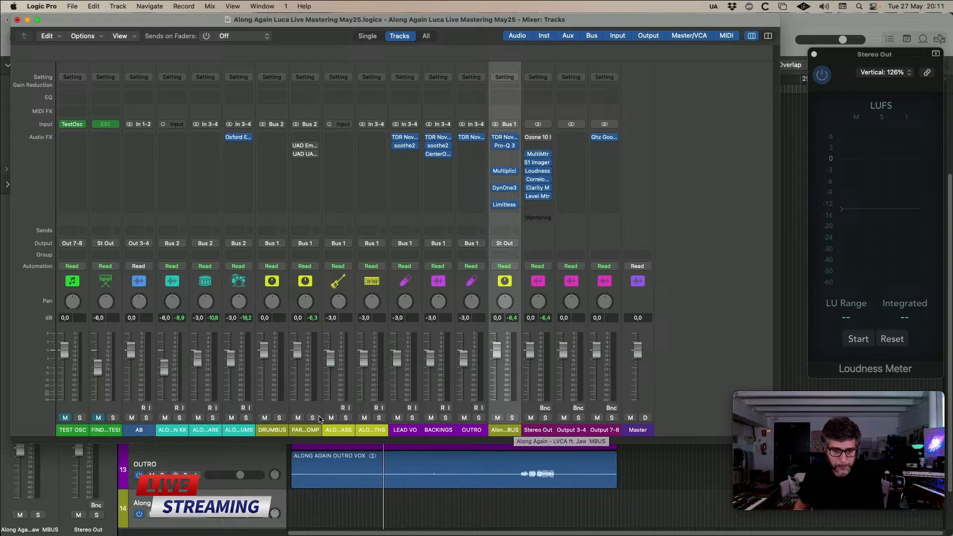
{"action": "left_click_drag", "start_coordinate": [299, 362], "coordinate": [294, 502]}
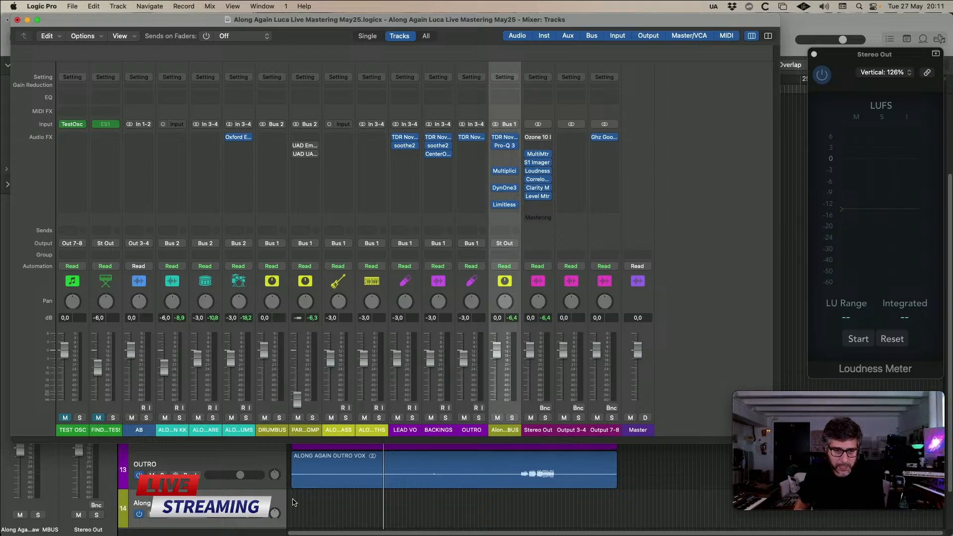
{"action": "left_click", "coordinate": [18, 20]}
- Play the song, raise the PARA COMP track volume to 0.0 dB and solo the track
{"action": "scroll", "coordinate": [362, 254], "scroll_direction": "up", "scroll_amount": 3}
{"action": "key", "text": "space"}
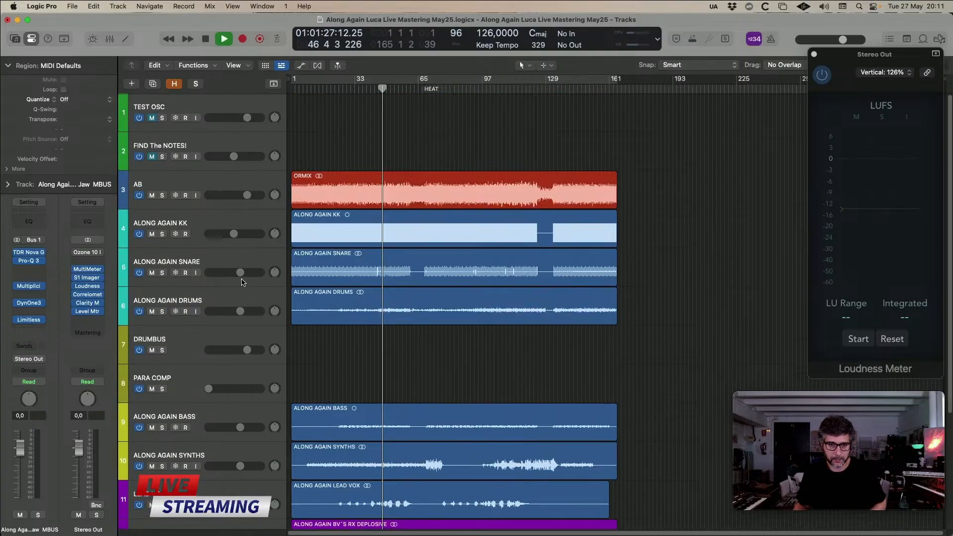
{"action": "left_click", "coordinate": [193, 362]}
{"action": "left_click", "coordinate": [152, 389]}
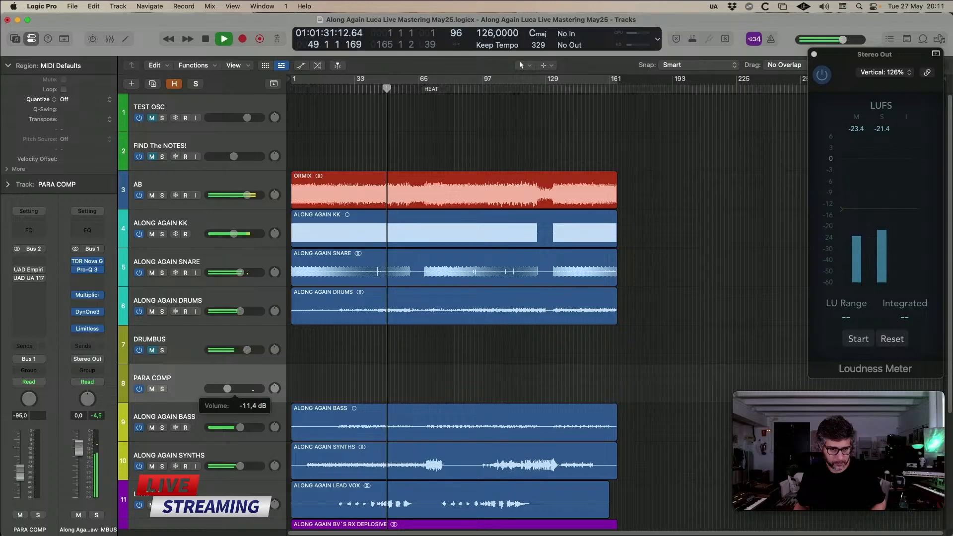
{"action": "left_click", "coordinate": [162, 388]}
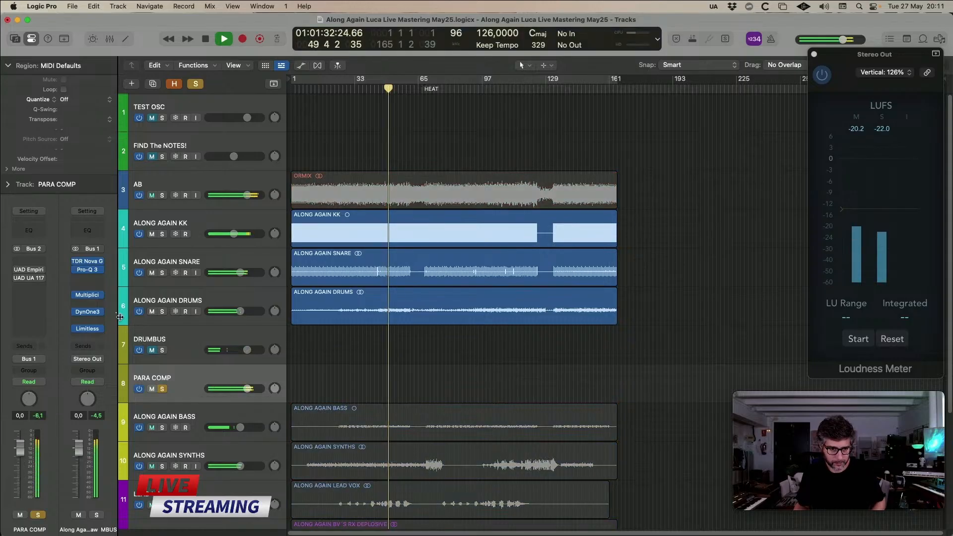
- Enable the 1176LN Legacy on PARA COMP and, during playback, raise its input and reduce its output
{"action": "key", "text": "space"}
{"action": "left_click", "coordinate": [28, 278]}
{"action": "left_click_drag", "start_coordinate": [584, 198], "coordinate": [602, 209]}
{"action": "key", "text": "space"}
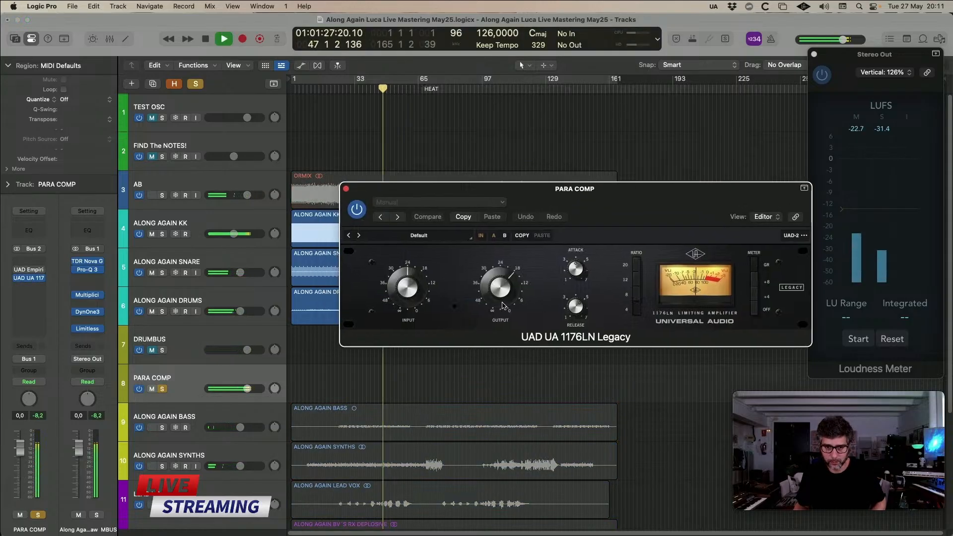
{"action": "left_click_drag", "start_coordinate": [426, 305], "coordinate": [426, 300]}
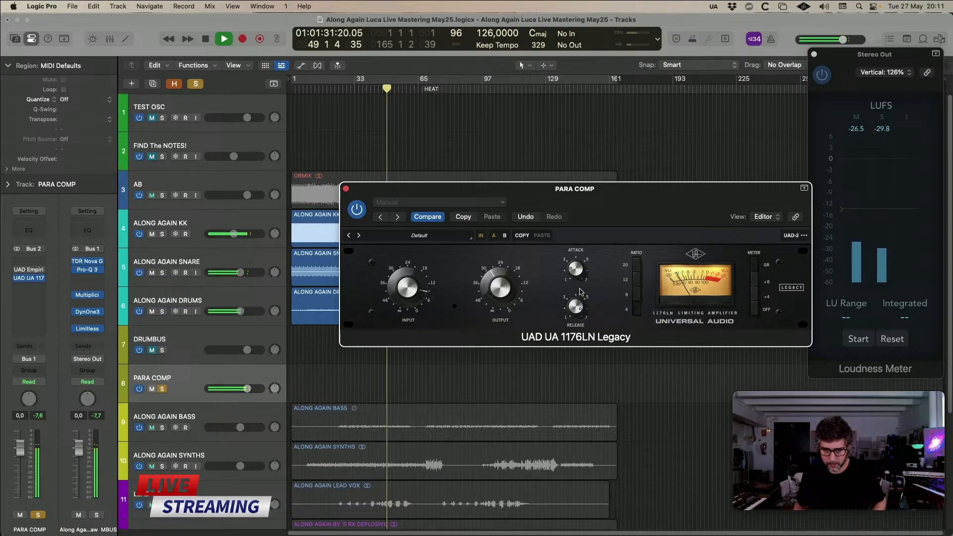
{"action": "key", "text": "space"}
- Audition the compressed PARA COMP channel in solo by replaying the passage around bar 47 with the 1176LN Legacy window in view
{"action": "left_click_drag", "start_coordinate": [610, 219], "coordinate": [606, 226]}
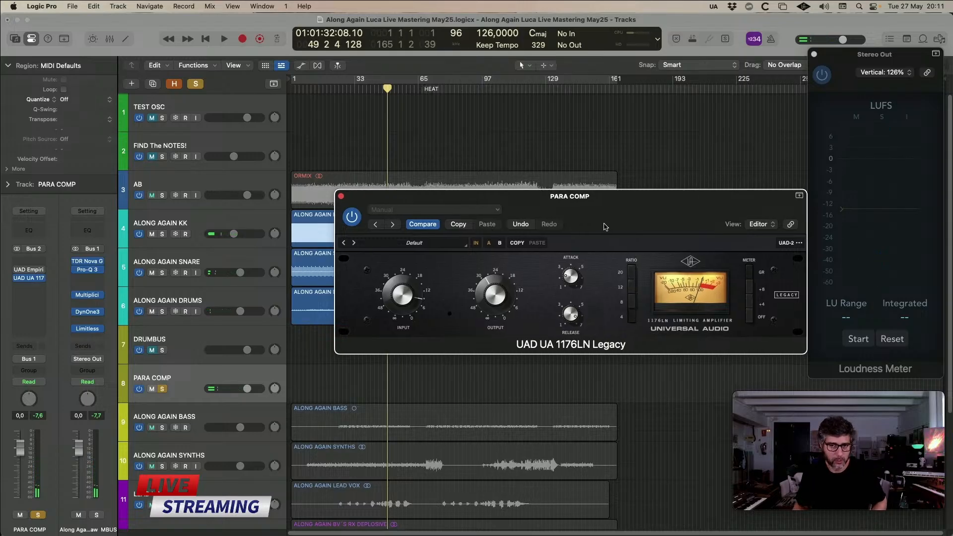
{"action": "key", "text": "space"}
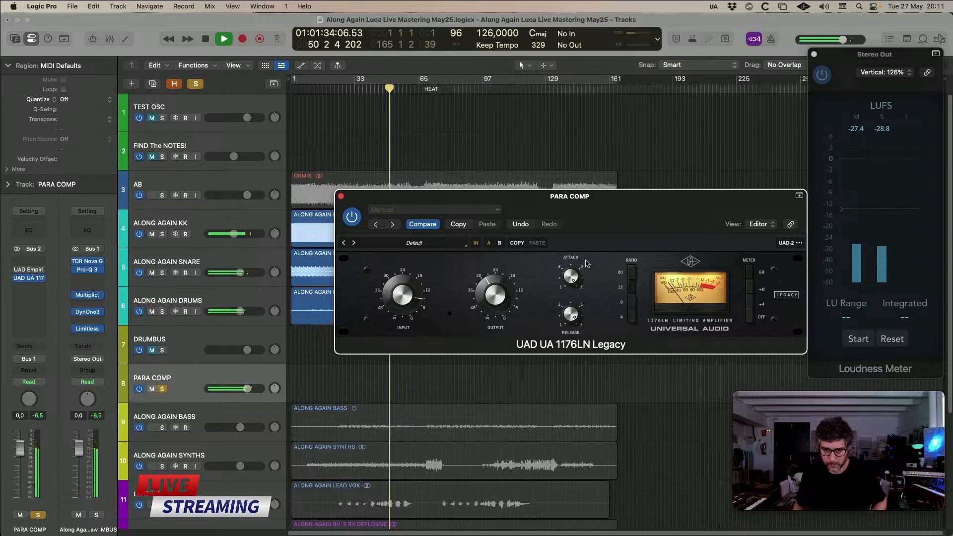
{"action": "key", "text": "space"}
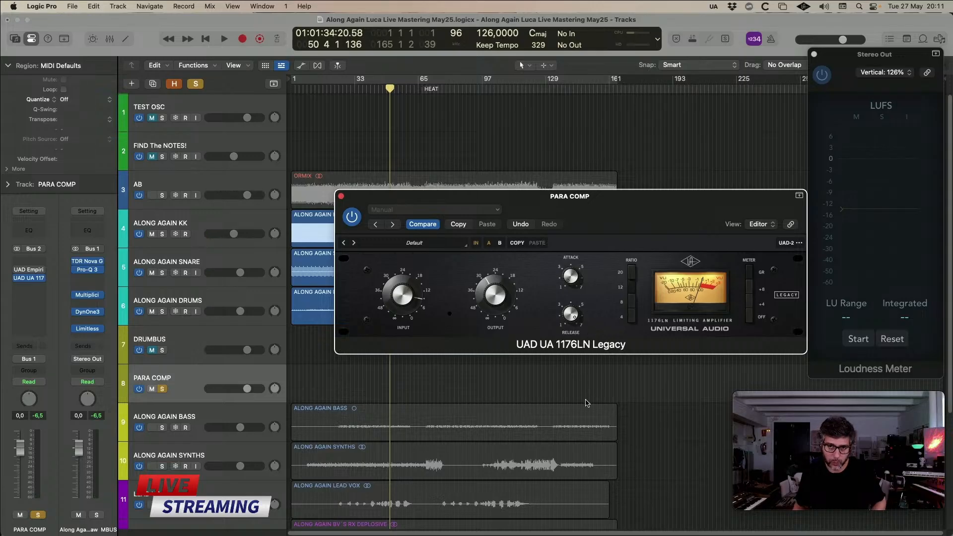
{"action": "key", "text": "space"}
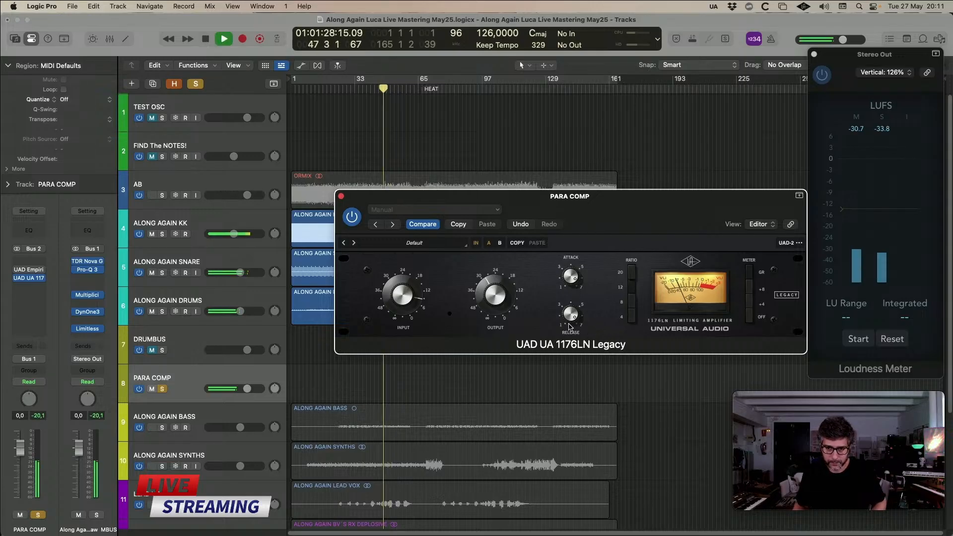
{"action": "key", "text": "space"}
- Unsolo PARA COMP, pull its volume down to minus infinity and close the 1176LN Legacy window
{"action": "left_click", "coordinate": [161, 389]}
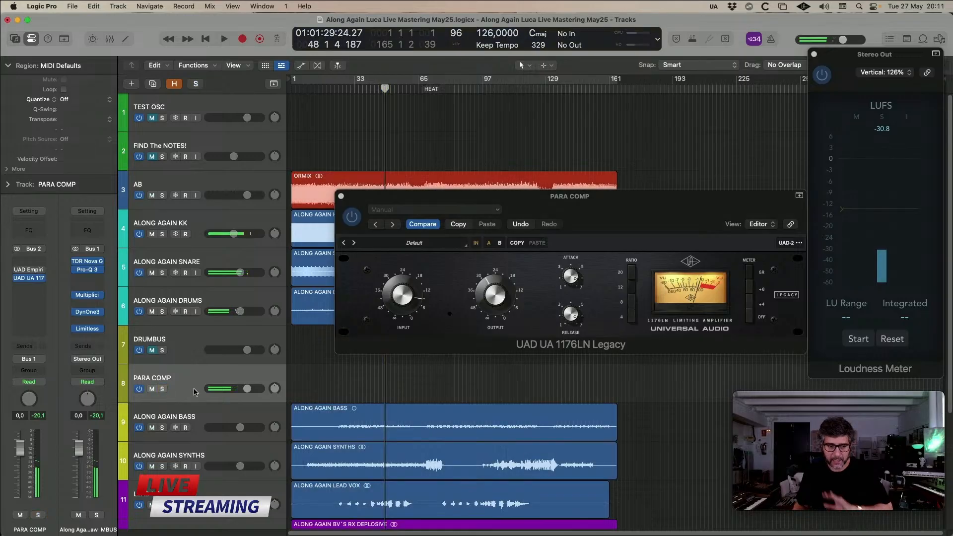
{"action": "left_click_drag", "start_coordinate": [247, 389], "coordinate": [51, 375]}
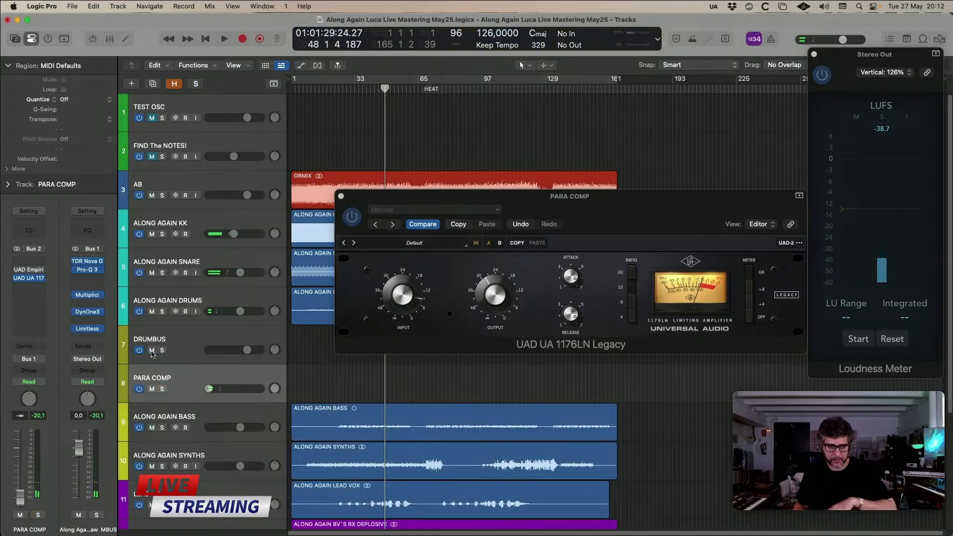
{"action": "left_click", "coordinate": [341, 196]}
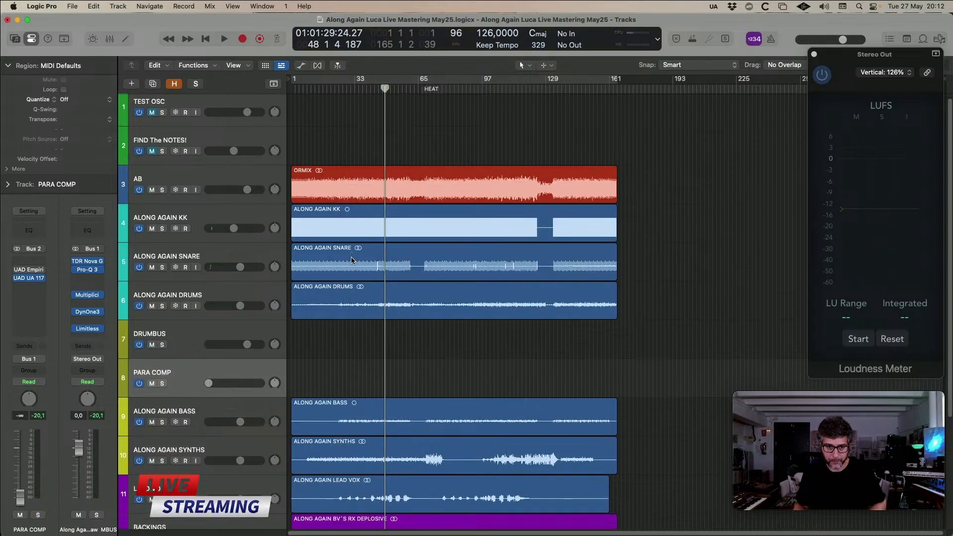
- Play from bar 46 and compare the ALONG AGAIN BASS track in solo and in the full mix, leaving it soloed
{"action": "scroll", "coordinate": [352, 260], "scroll_direction": "down", "scroll_amount": 5}
{"action": "left_click", "coordinate": [206, 295]}
{"action": "key", "text": "space"}
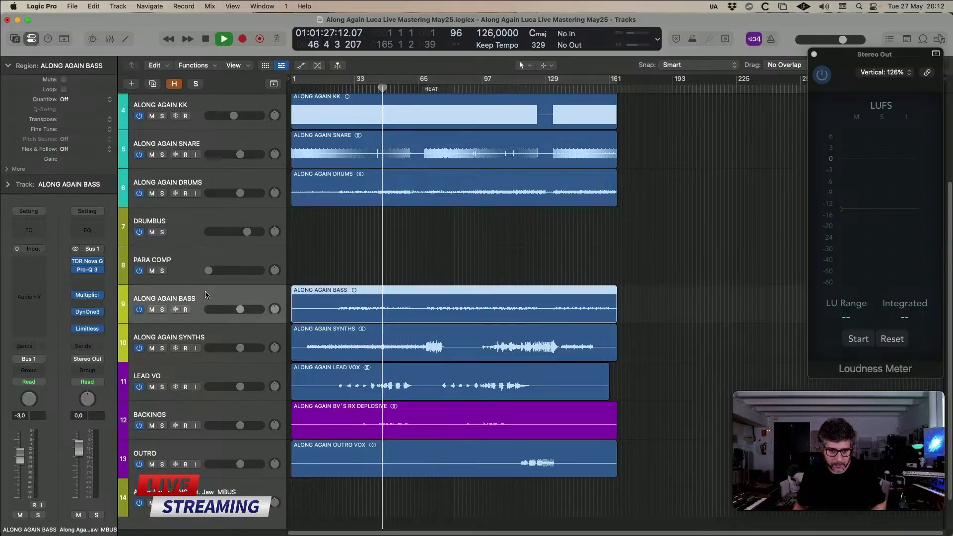
{"action": "left_click", "coordinate": [162, 309]}
{"action": "left_click", "coordinate": [163, 310]}
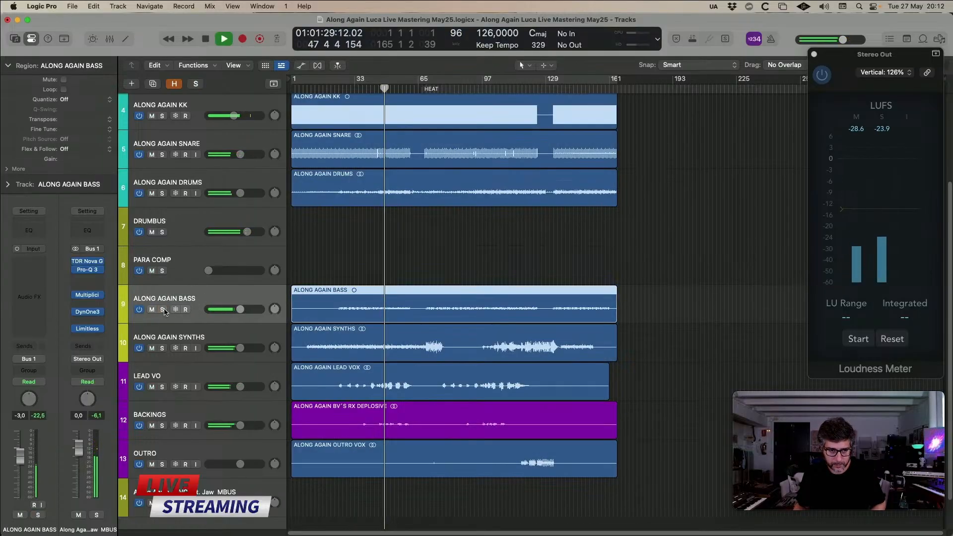
{"action": "left_click", "coordinate": [162, 309]}
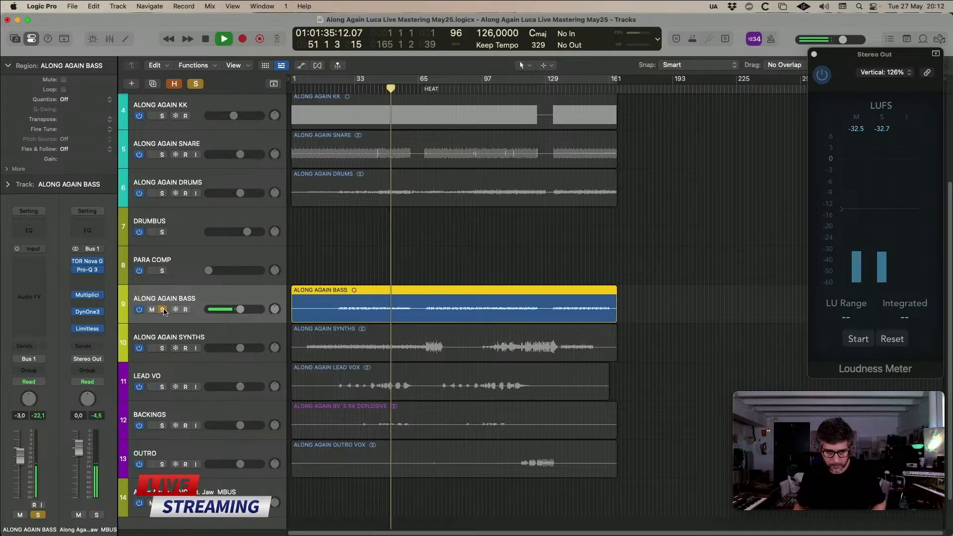
{"action": "key", "text": "space"}
{"action": "left_click", "coordinate": [163, 309]}
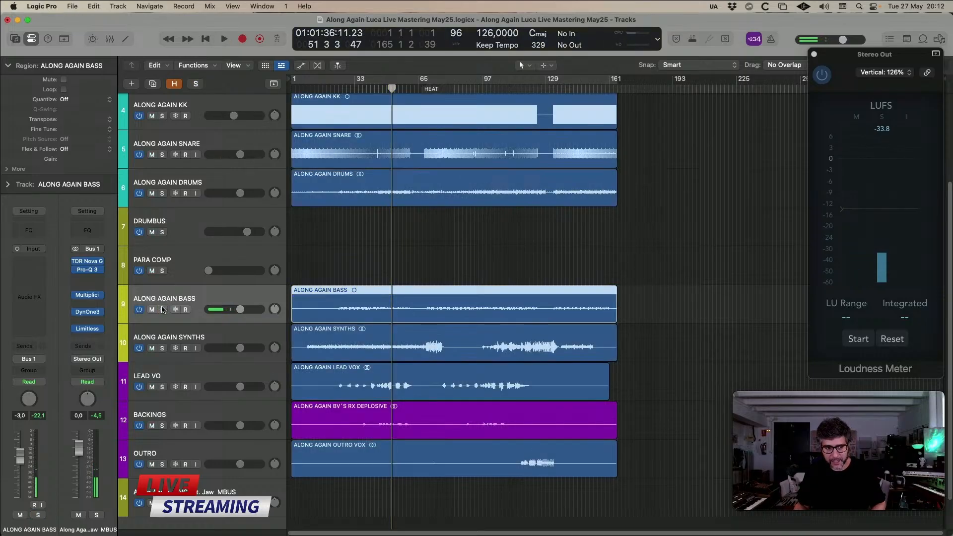
{"action": "left_click", "coordinate": [162, 309]}
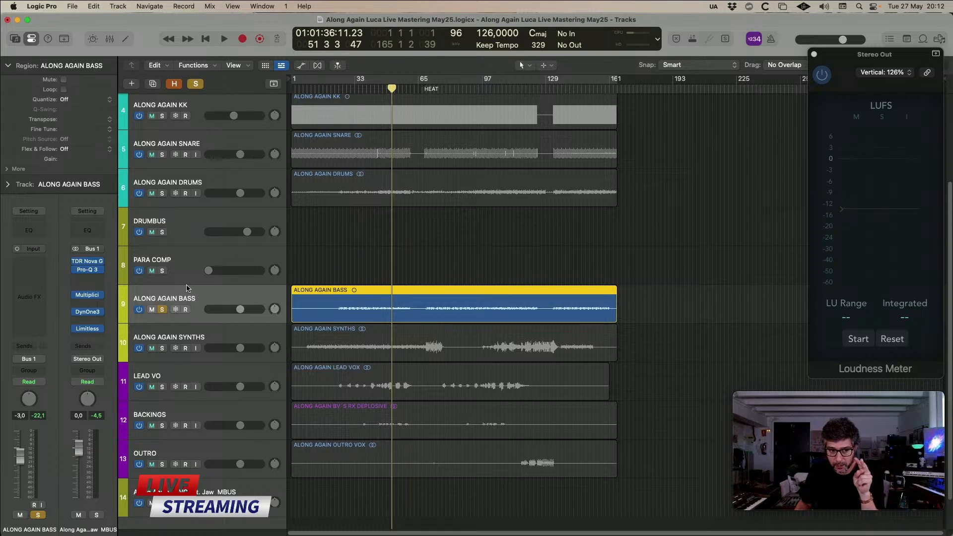
- Insert the SSL Native X-Saturator v6 on the ALONG AGAIN BASS track and play a short soloed passage through it
{"action": "left_click", "coordinate": [33, 281]}
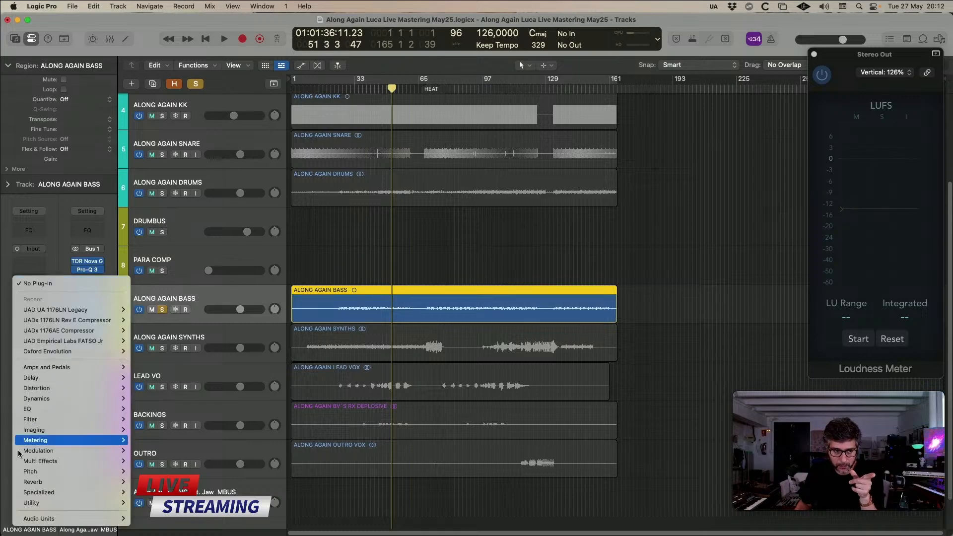
{"action": "mouse_move", "coordinate": [45, 518]}
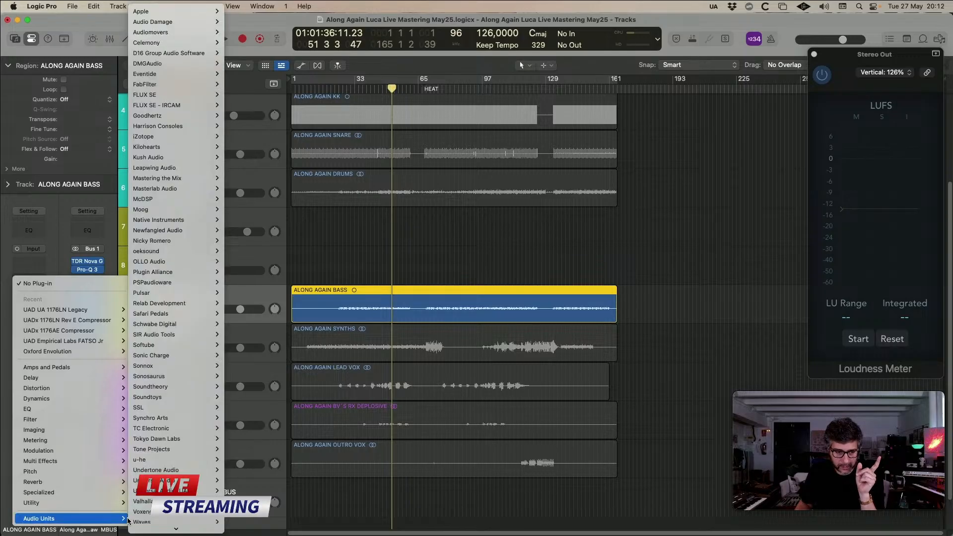
{"action": "mouse_move", "coordinate": [149, 408]}
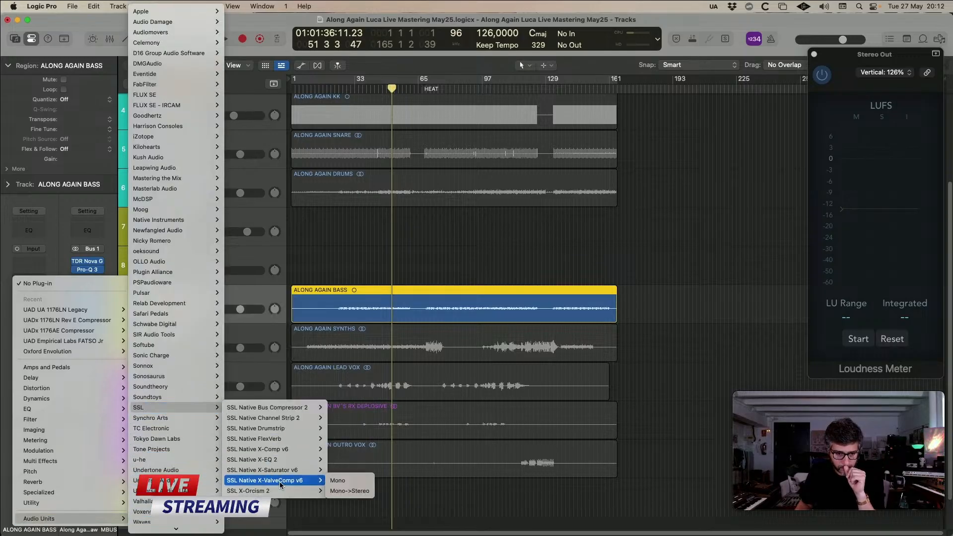
{"action": "left_click", "coordinate": [432, 277]}
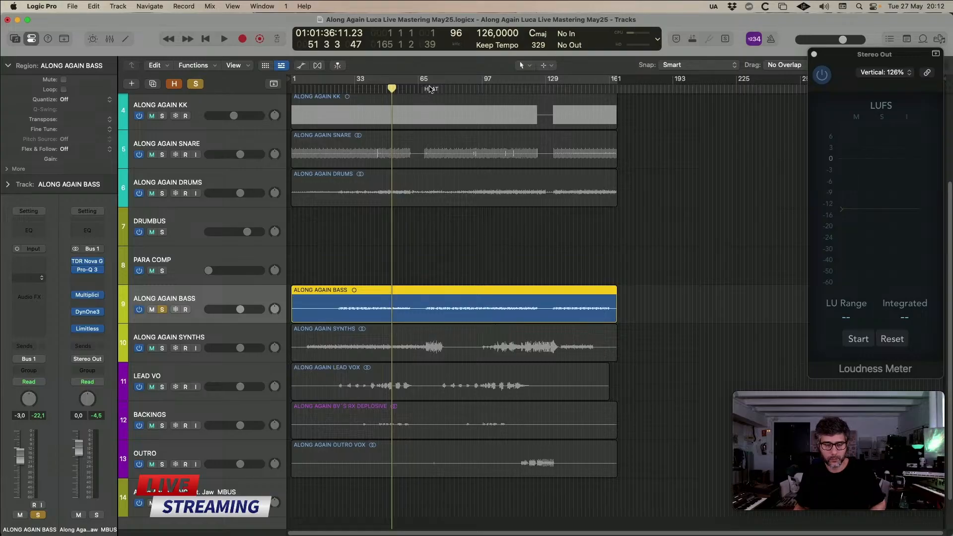
{"action": "left_click_drag", "start_coordinate": [425, 144], "coordinate": [533, 140]}
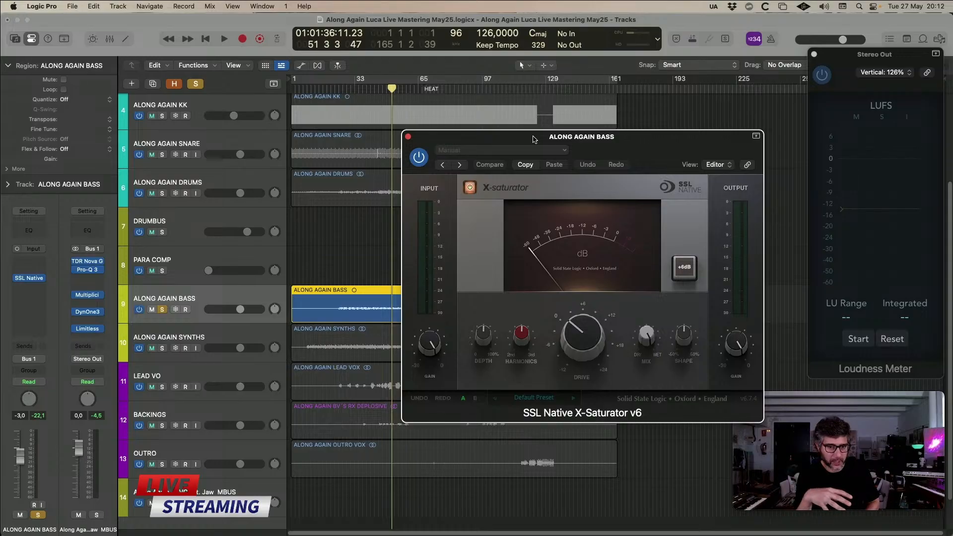
{"action": "key", "text": "space"}
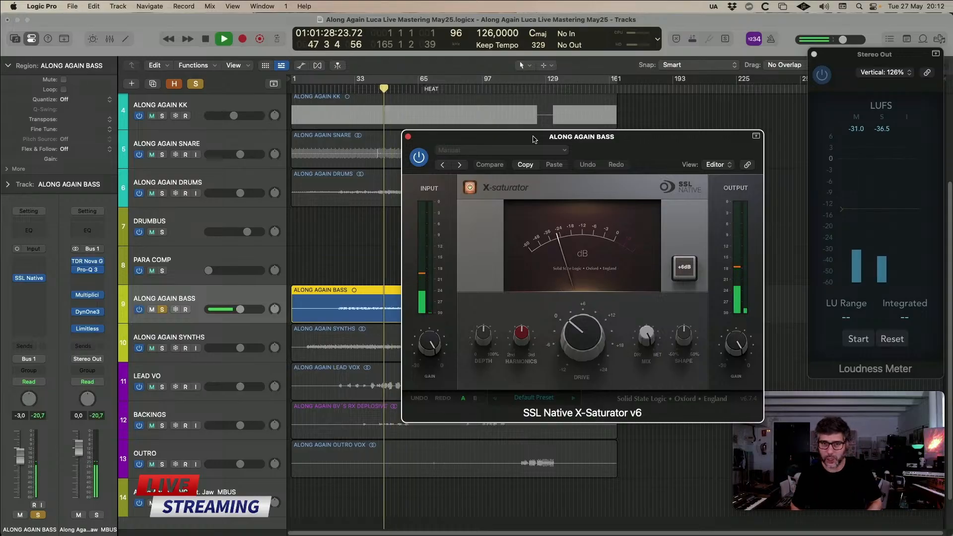
{"action": "key", "text": "space"}
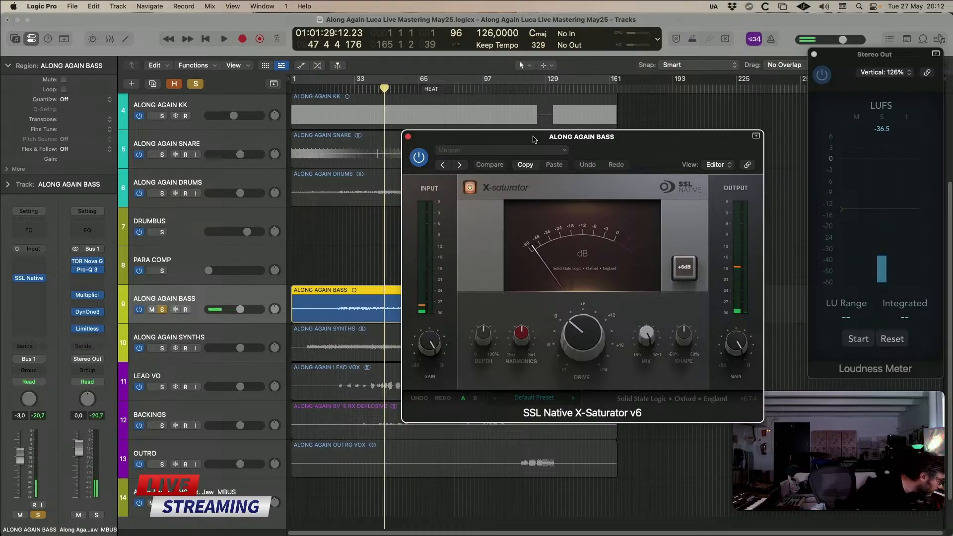
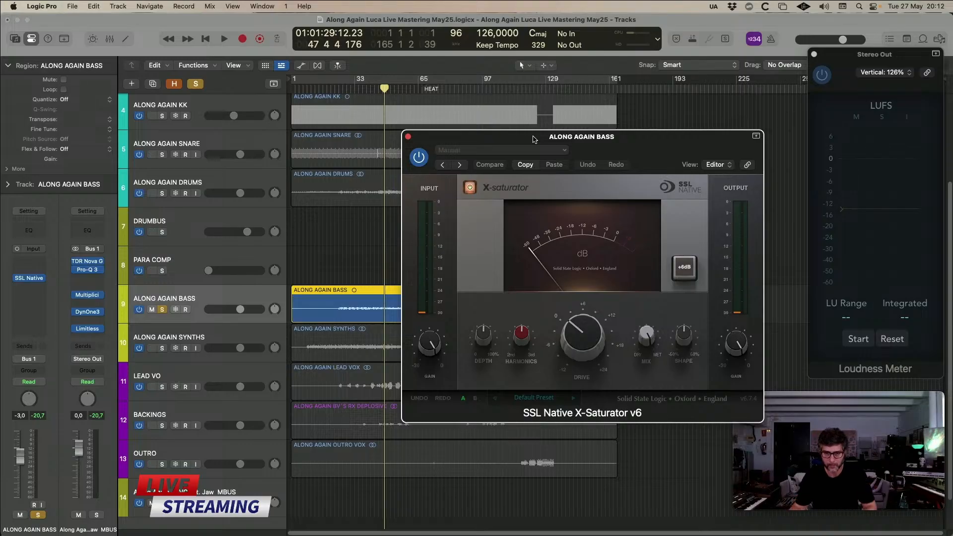
- Raise the X-Saturator's Drive past 11 dB on the soloed bass and set Harmonics to about 67.6%
{"action": "key", "text": "space"}
{"action": "mouse_move", "coordinate": [596, 353]}
{"action": "left_click_drag", "start_coordinate": [595, 353], "coordinate": [582, 317]}
{"action": "key", "text": "space"}
{"action": "mouse_move", "coordinate": [529, 340]}
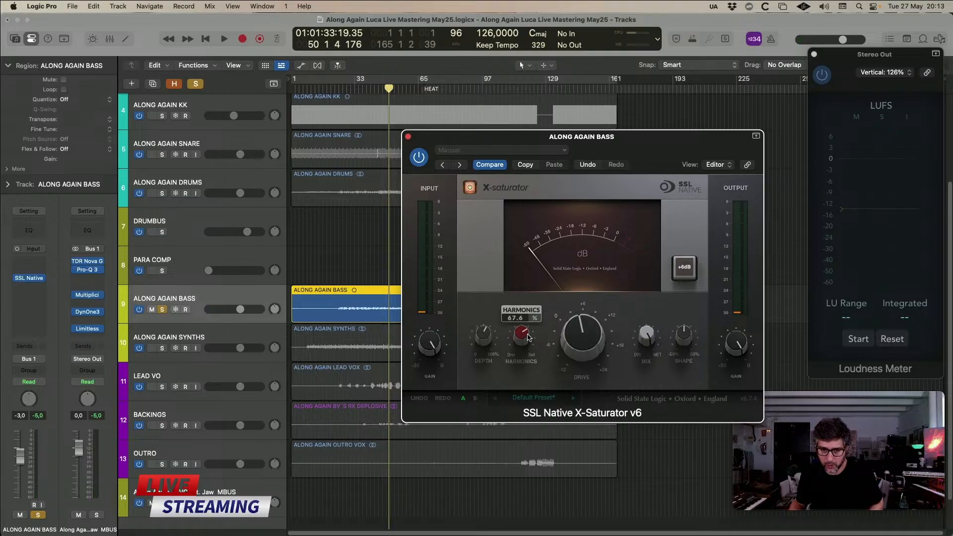
{"action": "mouse_move", "coordinate": [589, 338]}
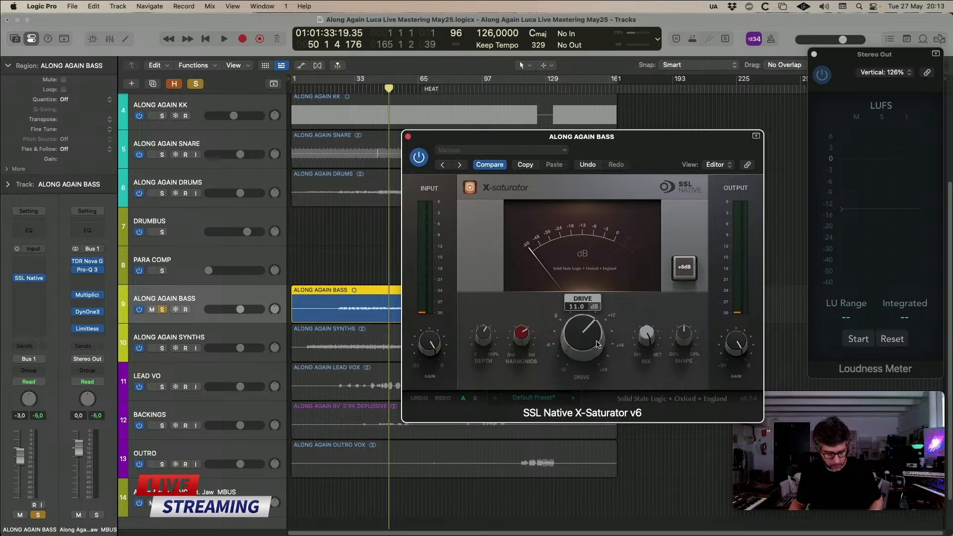
{"action": "left_click_drag", "start_coordinate": [597, 347], "coordinate": [588, 319]}
- Replay the soloed bass, lower the X-Saturator's Output Gain to compensate, and push the Drive higher
{"action": "key", "text": "space"}
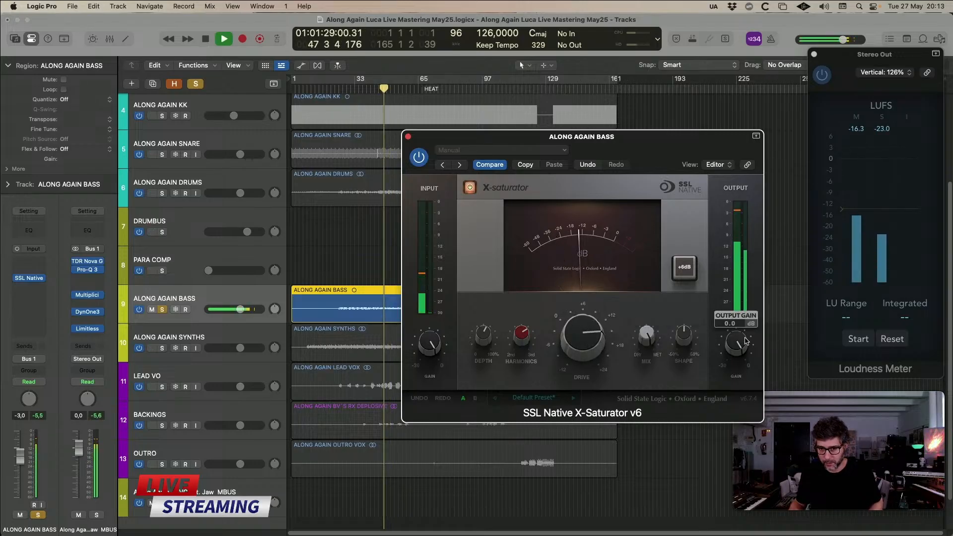
{"action": "left_click_drag", "start_coordinate": [736, 341], "coordinate": [735, 370]}
{"action": "left_click_drag", "start_coordinate": [587, 344], "coordinate": [530, 328]}
{"action": "key", "text": "space"}
- Unsolo the bass, play the full mix from bar 47, reduce the X-Saturator's Drive and raise its Output Gain slightly
{"action": "left_click", "coordinate": [348, 351]}
{"action": "key", "text": "s"}
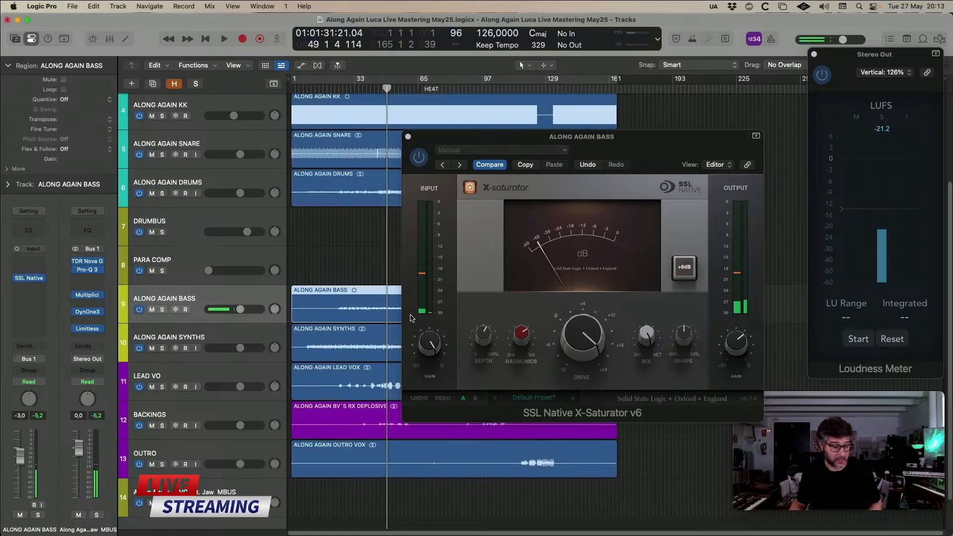
{"action": "key", "text": "space"}
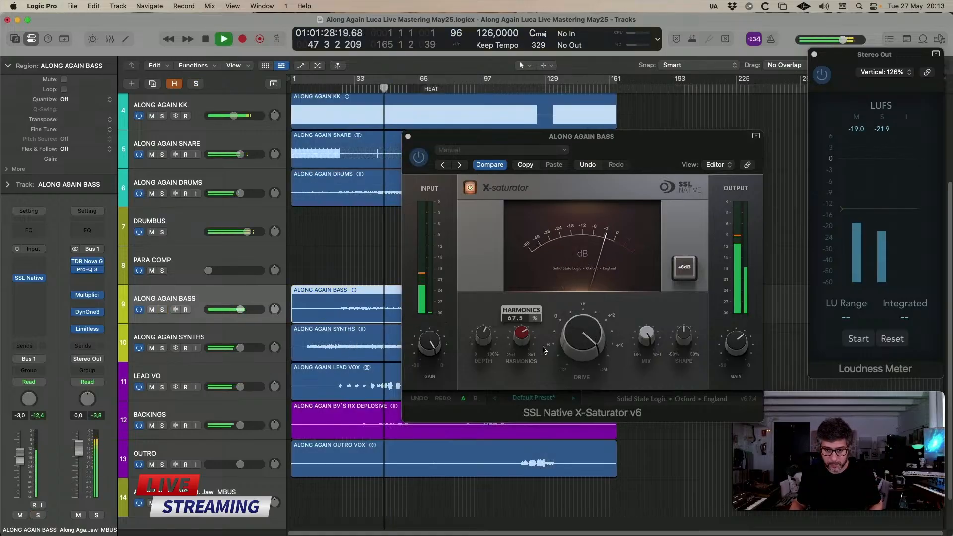
{"action": "left_click", "coordinate": [570, 350]}
{"action": "left_click_drag", "start_coordinate": [571, 350], "coordinate": [574, 373]}
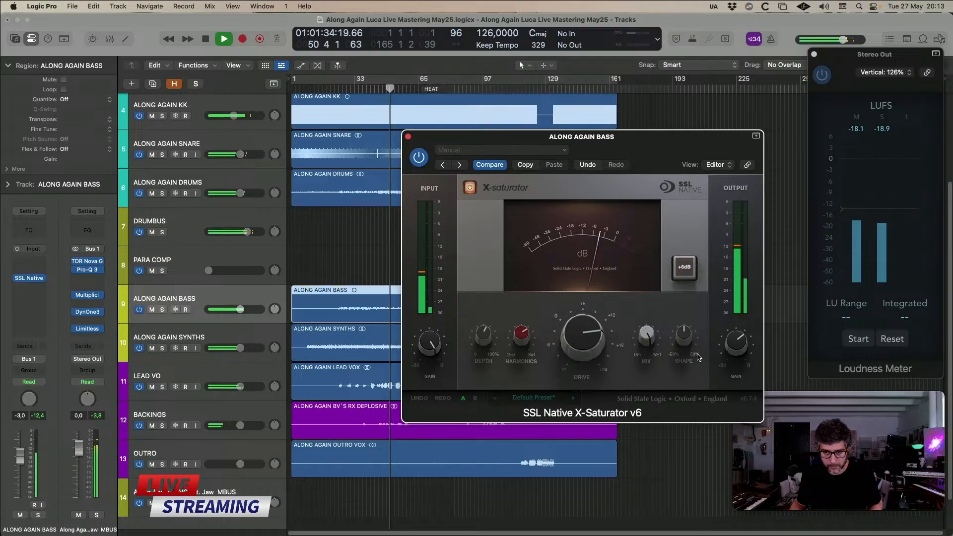
{"action": "mouse_move", "coordinate": [735, 346]}
{"action": "left_click_drag", "start_coordinate": [735, 346], "coordinate": [733, 337]}
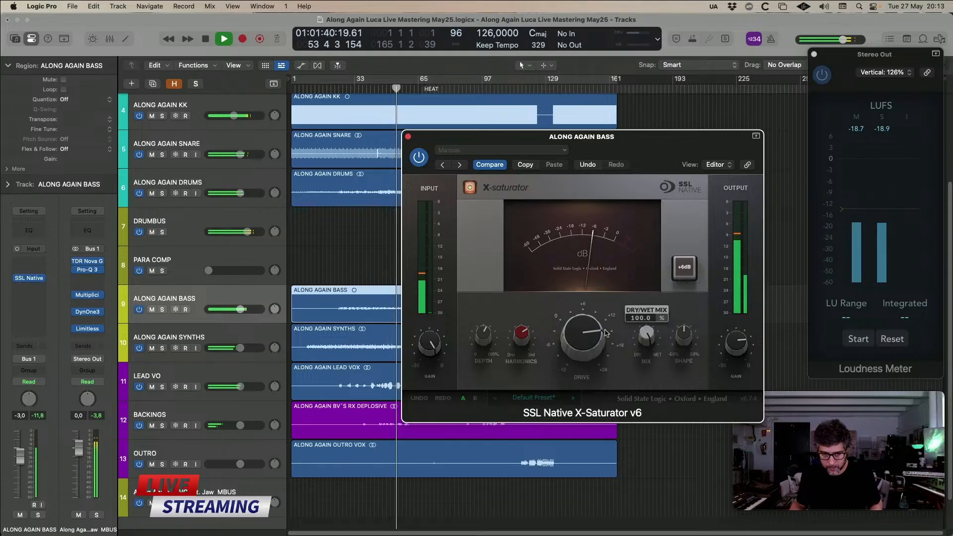
- Bypass the X-Saturator during playback, re-enable it and restart the passage from bar 47 to compare the bass
{"action": "left_click", "coordinate": [418, 158]}
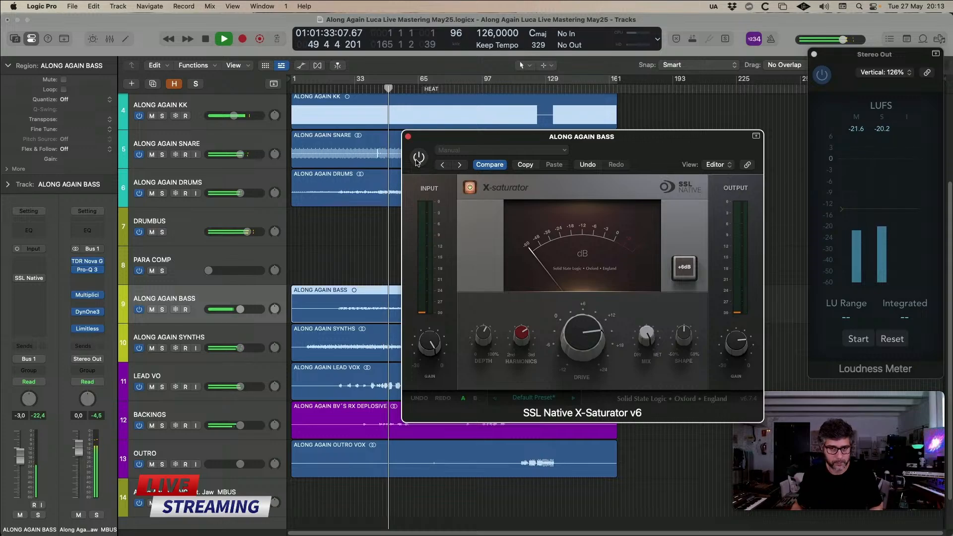
{"action": "left_click_drag", "start_coordinate": [423, 148], "coordinate": [423, 150]}
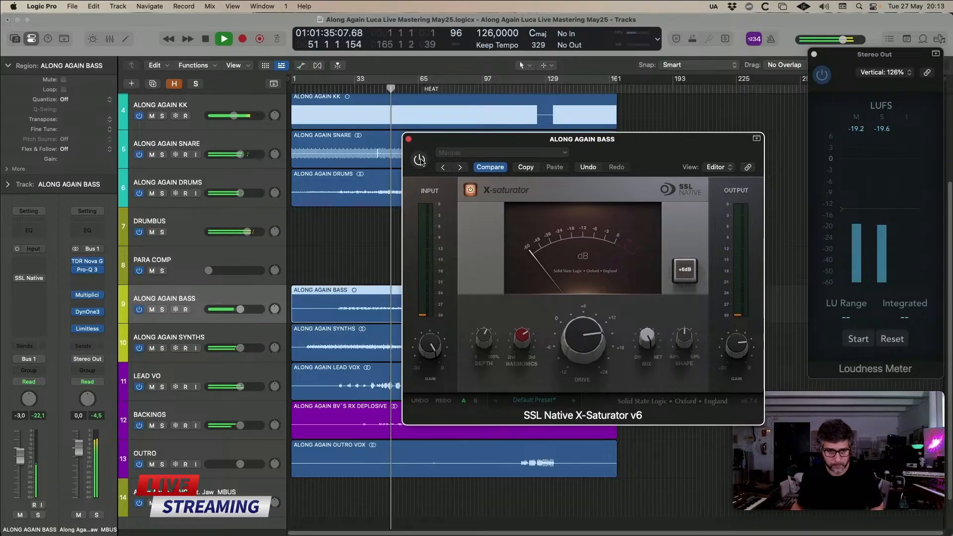
{"action": "left_click", "coordinate": [420, 160]}
{"action": "key", "text": "space"}
{"action": "key", "text": "space"}
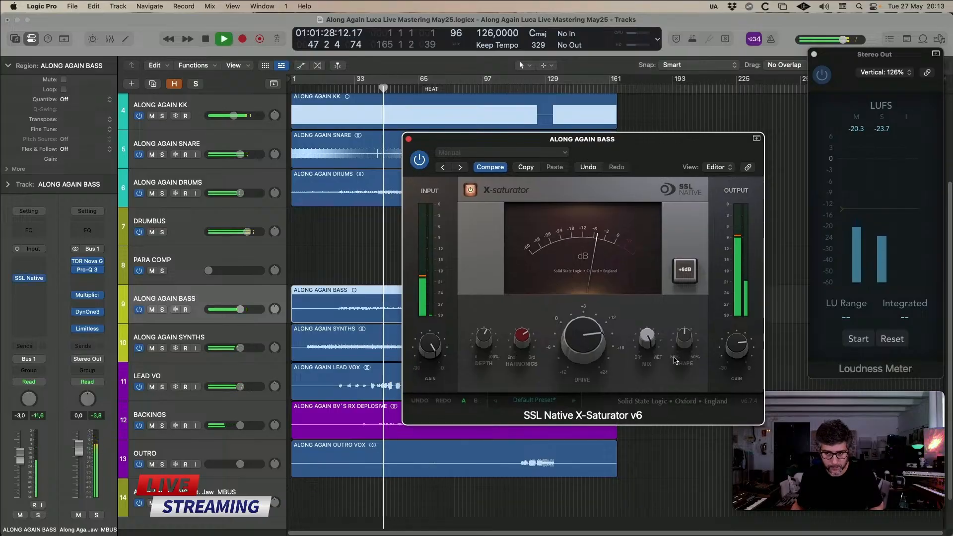
- Fine-tune the X-Saturator in the mix with Depth 58%, Shape 8.6%, Drive about 15 dB and Output Gain -10.5 dB
{"action": "mouse_move", "coordinate": [725, 354]}
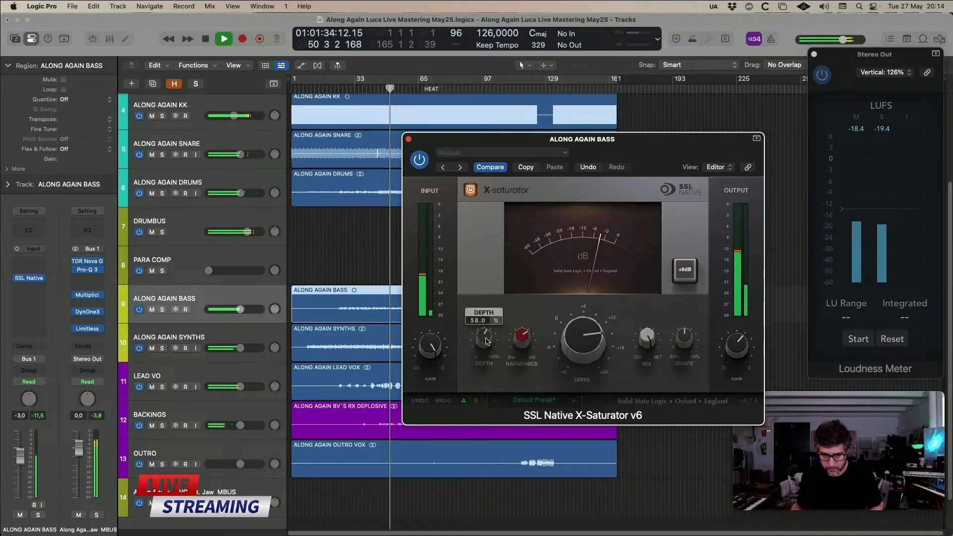
{"action": "mouse_move", "coordinate": [652, 345]}
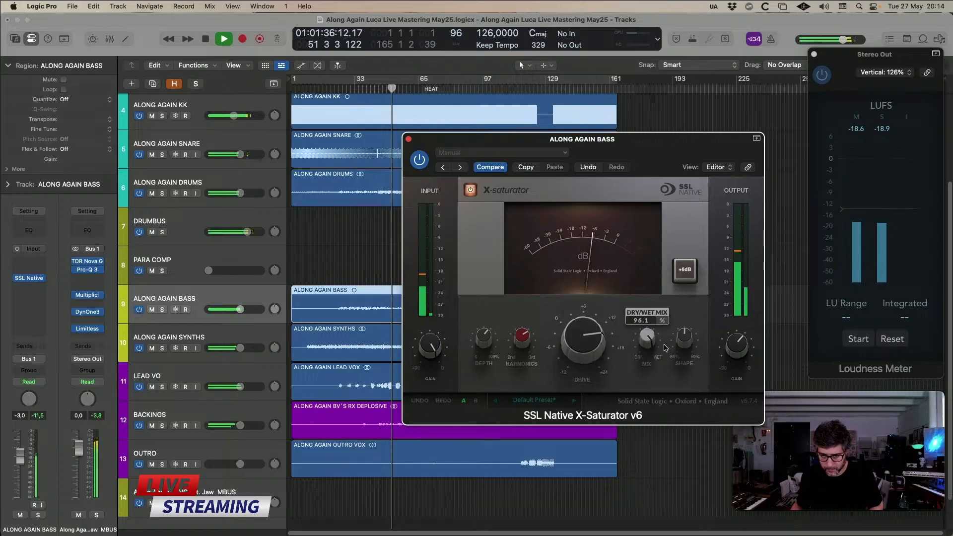
{"action": "left_click_drag", "start_coordinate": [652, 345], "coordinate": [683, 342]}
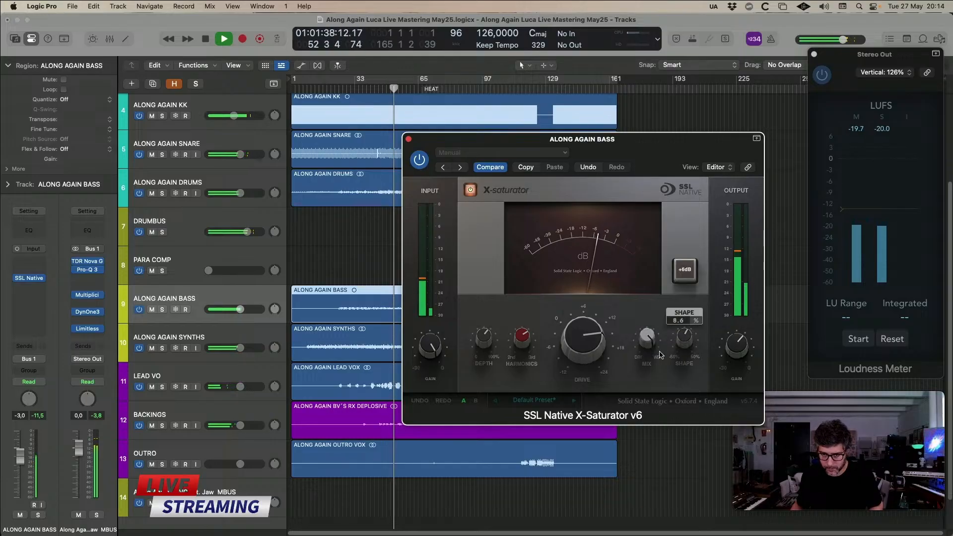
{"action": "mouse_move", "coordinate": [587, 350]}
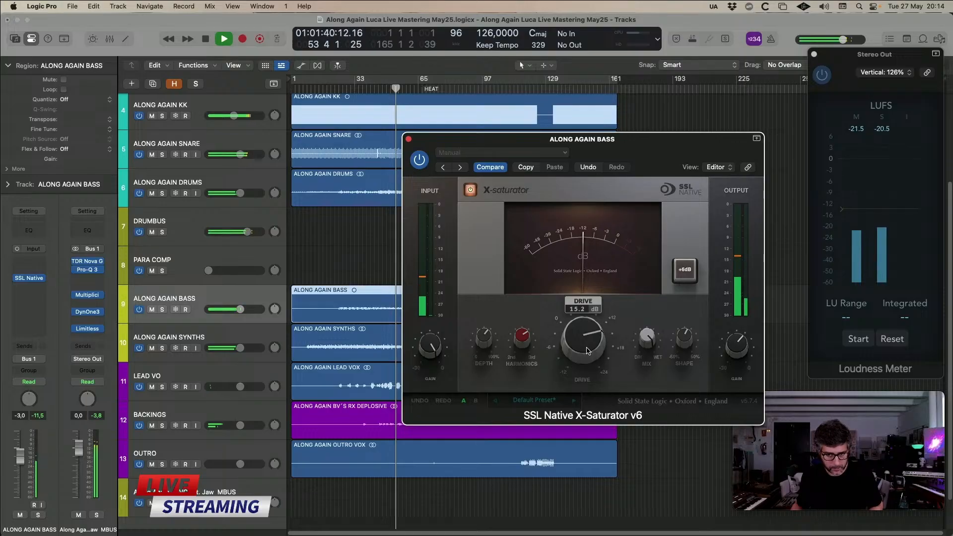
{"action": "left_click_drag", "start_coordinate": [587, 350], "coordinate": [589, 354]}
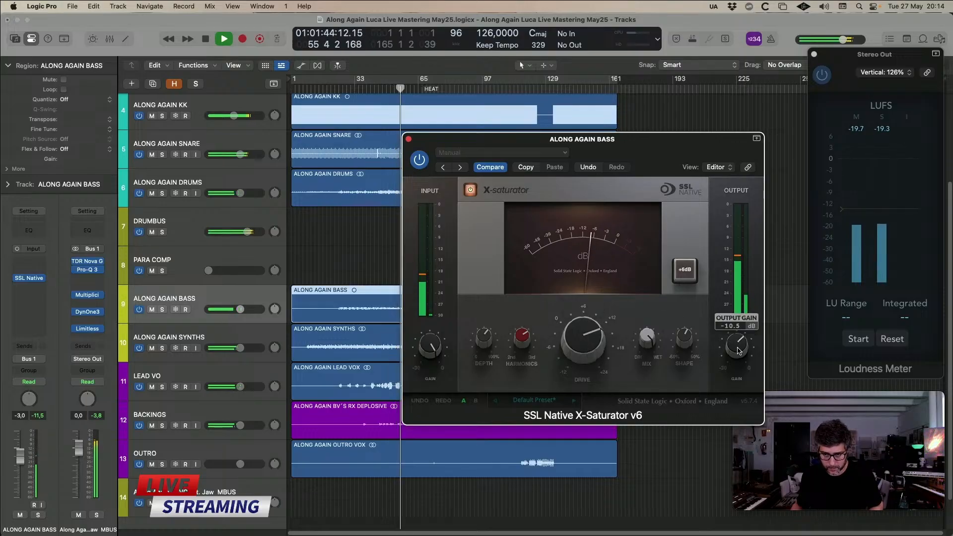
- Reopen the X-Saturator, audition the mix around bar 48 with it bypassed and then active, and close its window
{"action": "key", "text": "super+w"}
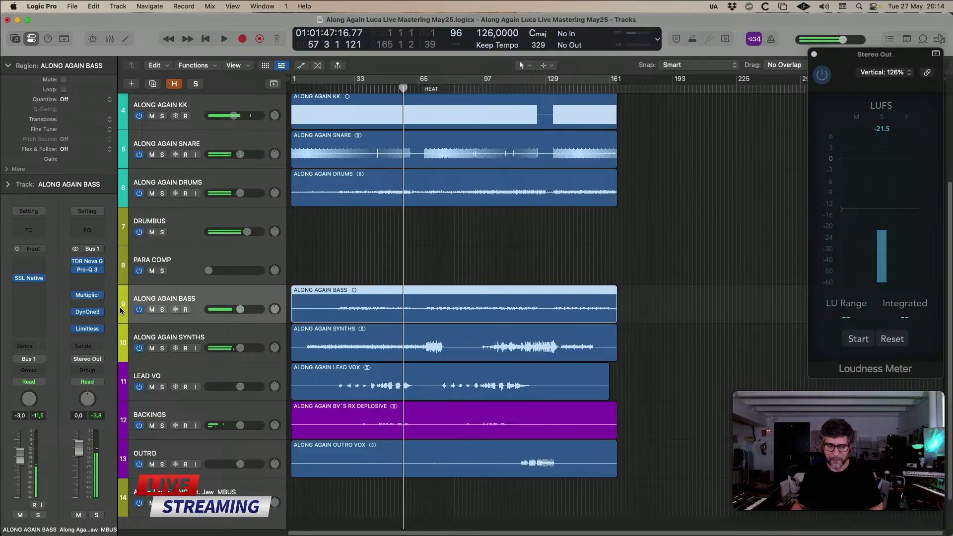
{"action": "left_click", "coordinate": [28, 278]}
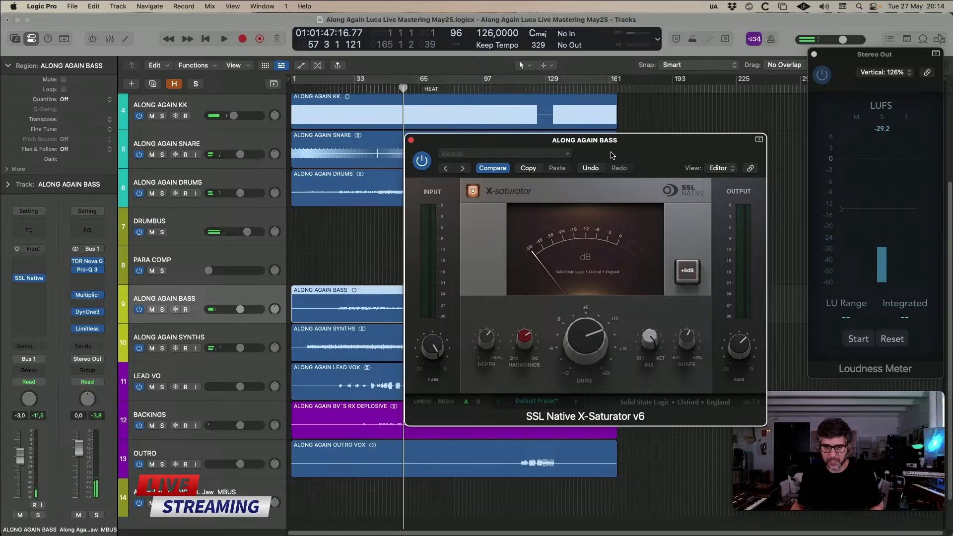
{"action": "left_click_drag", "start_coordinate": [614, 154], "coordinate": [612, 157]}
{"action": "left_click_drag", "start_coordinate": [426, 165], "coordinate": [431, 164]}
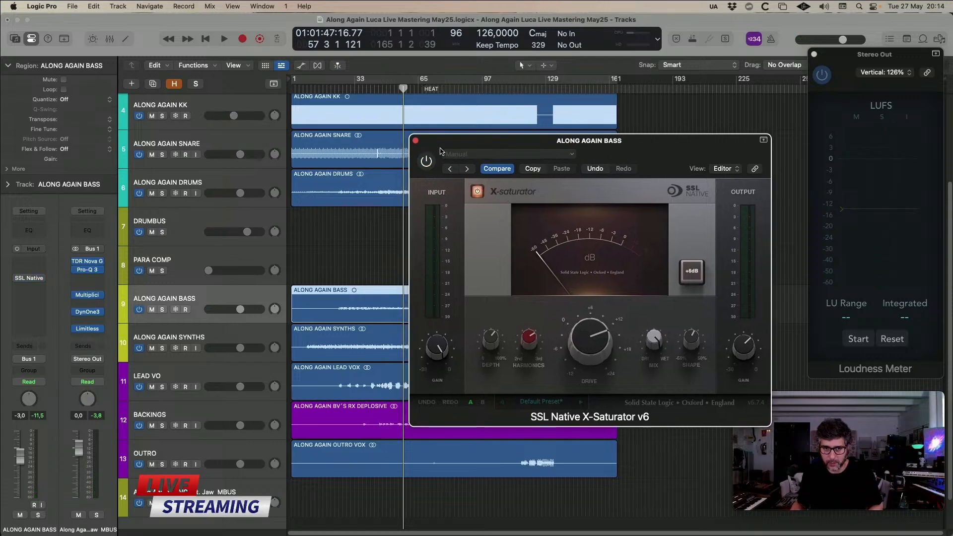
{"action": "key", "text": "space"}
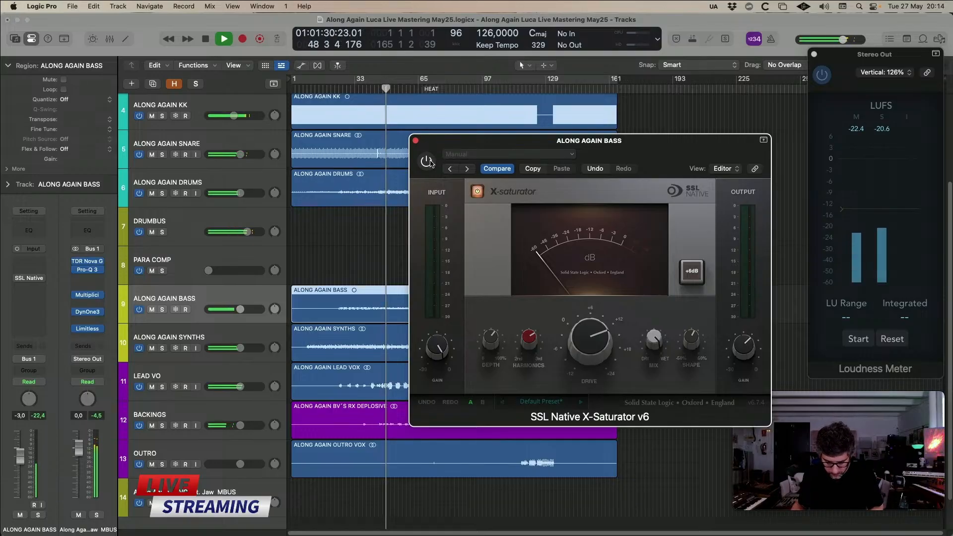
{"action": "left_click", "coordinate": [427, 162]}
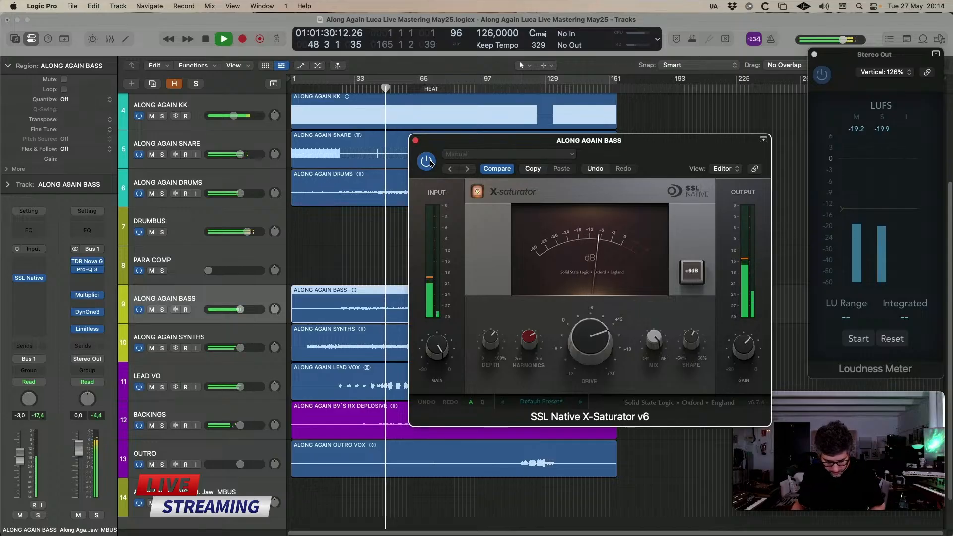
{"action": "key", "text": "space"}
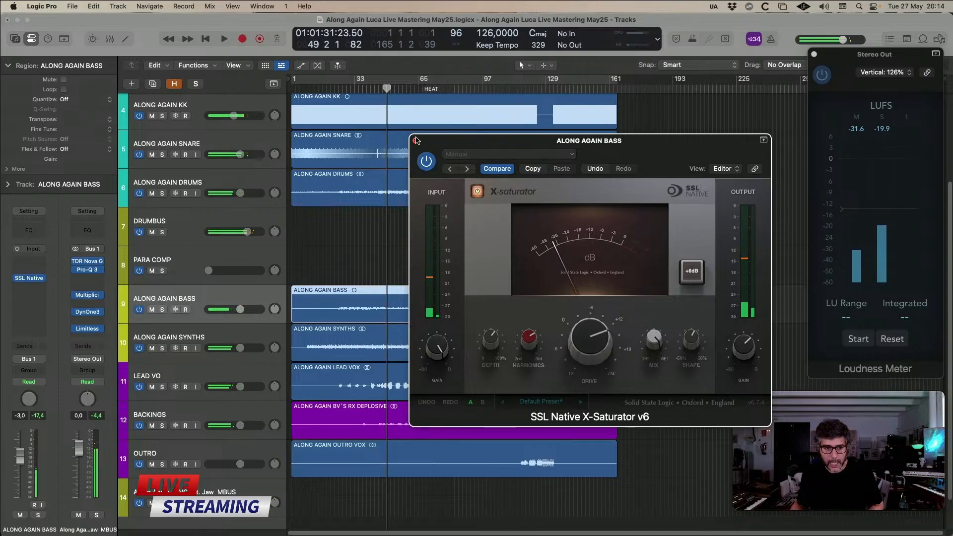
{"action": "left_click", "coordinate": [416, 141]}
{"action": "left_click", "coordinate": [319, 265]}
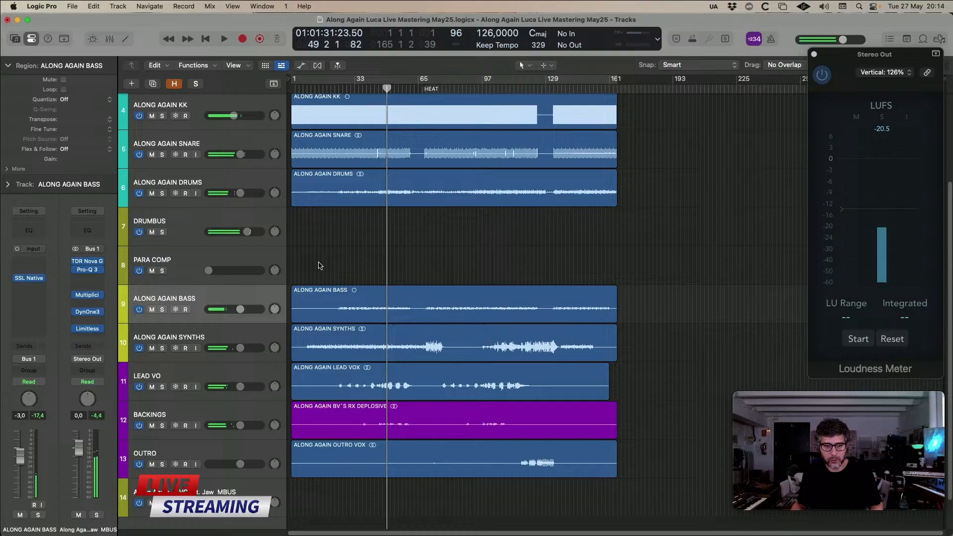
- Insert the FabFilter Pro-C 2 on the ALONG AGAIN BASS track in the slot after the X-Saturator
{"action": "left_click", "coordinate": [41, 293]}
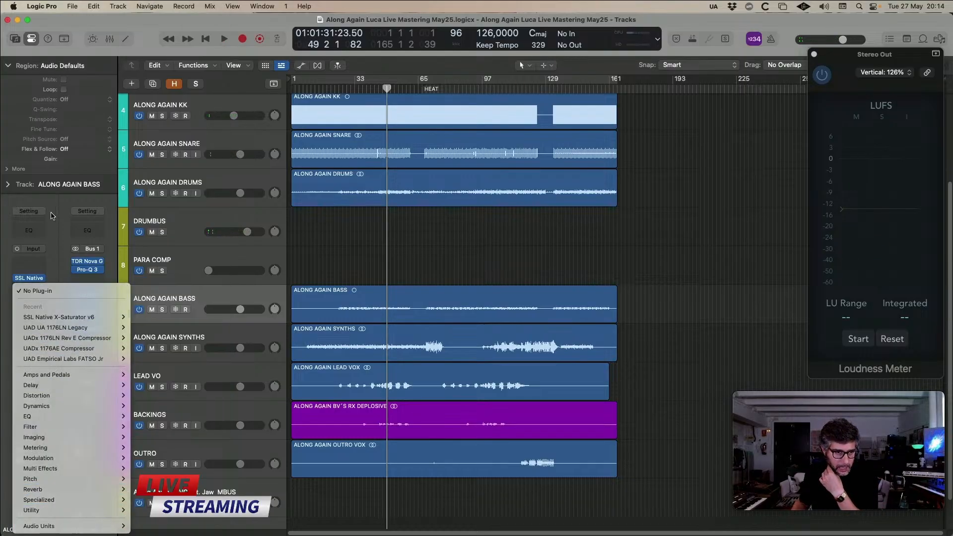
{"action": "left_click", "coordinate": [43, 294]}
{"action": "left_click", "coordinate": [43, 293]}
{"action": "mouse_move", "coordinate": [66, 525]}
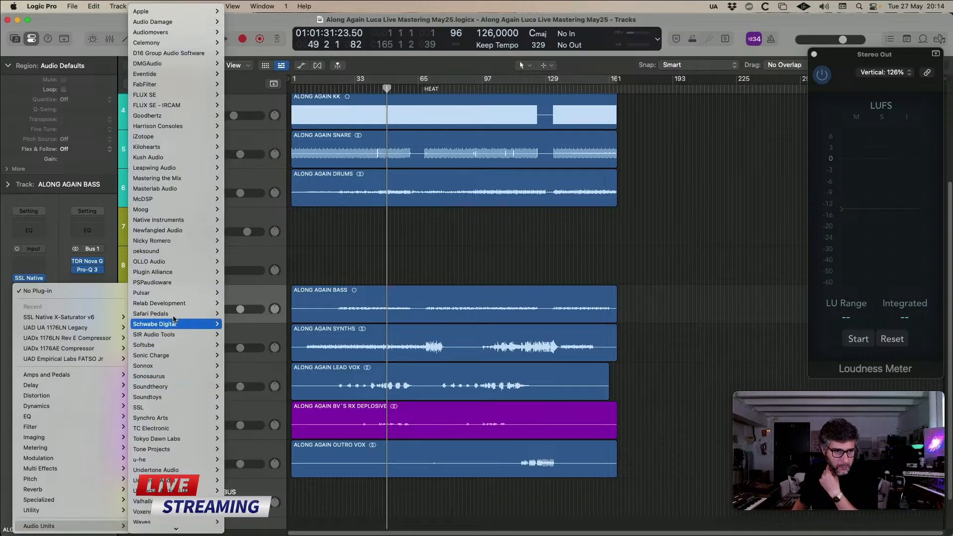
{"action": "mouse_move", "coordinate": [182, 200]}
{"action": "mouse_move", "coordinate": [181, 85]}
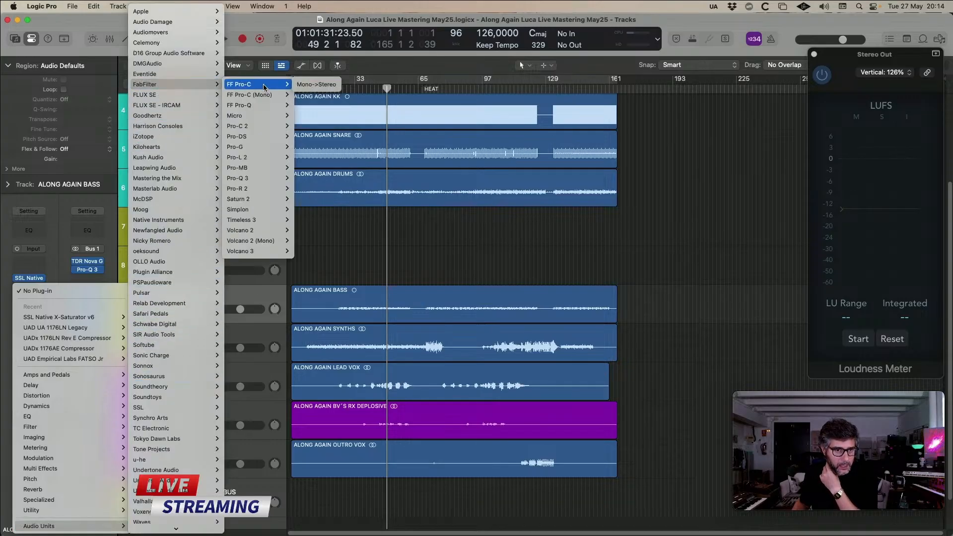
{"action": "mouse_move", "coordinate": [259, 130]}
{"action": "left_click", "coordinate": [303, 126]}
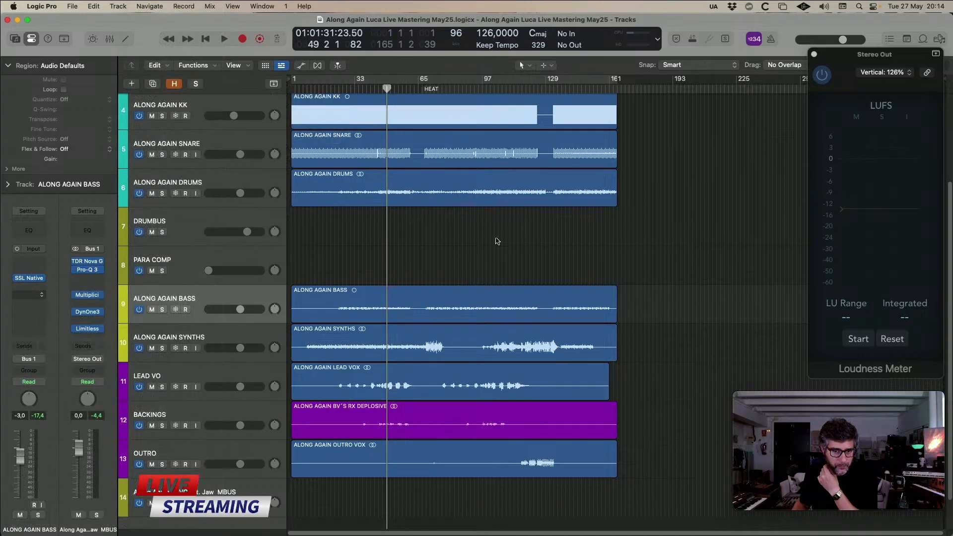
- Set the Pro-C 2 side-chain source to ALONG AGAIN KK (Audio 5) and expand its side-chain section
{"action": "left_click", "coordinate": [611, 156]}
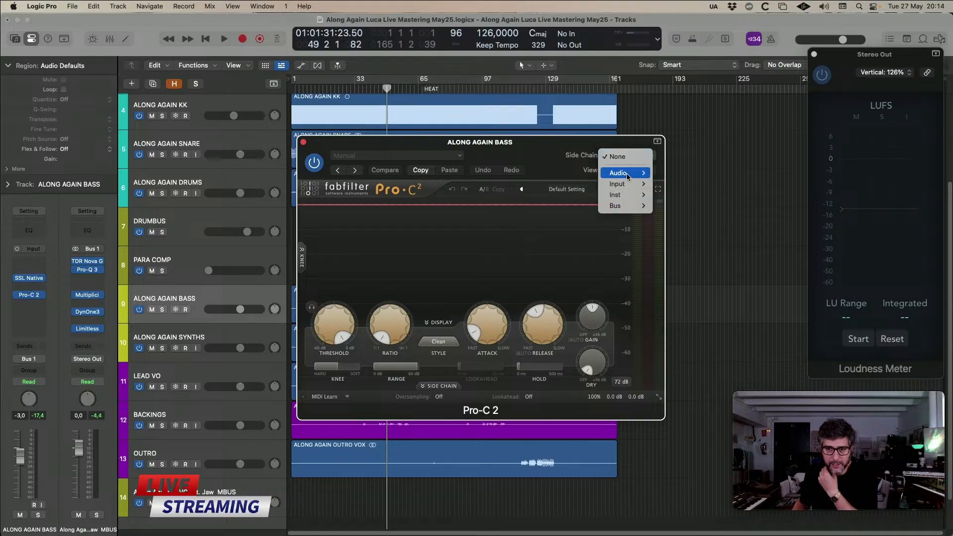
{"action": "mouse_move", "coordinate": [627, 174]}
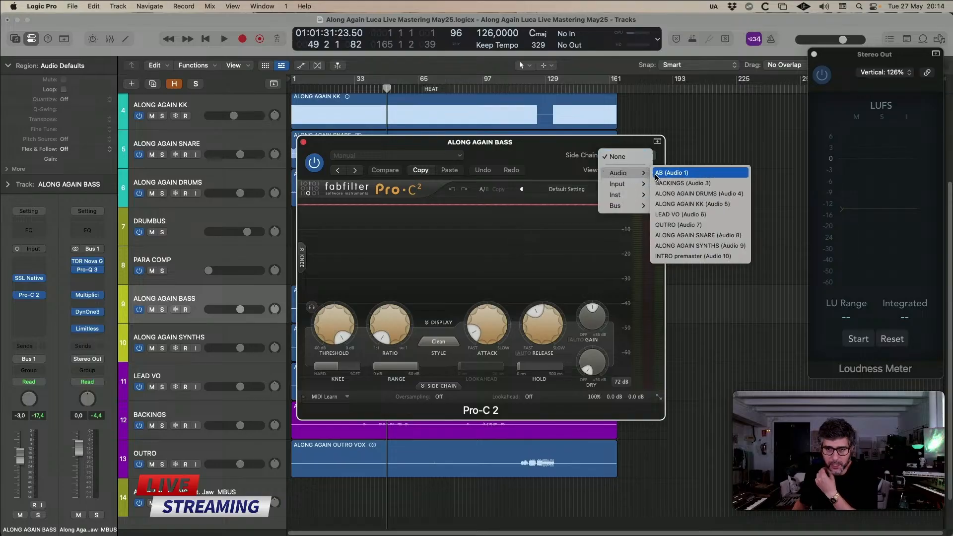
{"action": "left_click", "coordinate": [697, 205]}
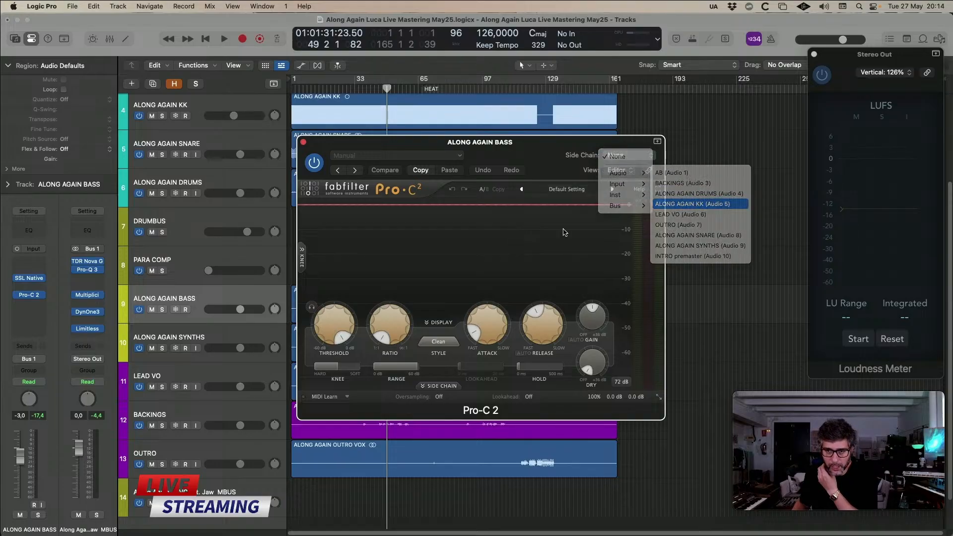
{"action": "left_click", "coordinate": [449, 387]}
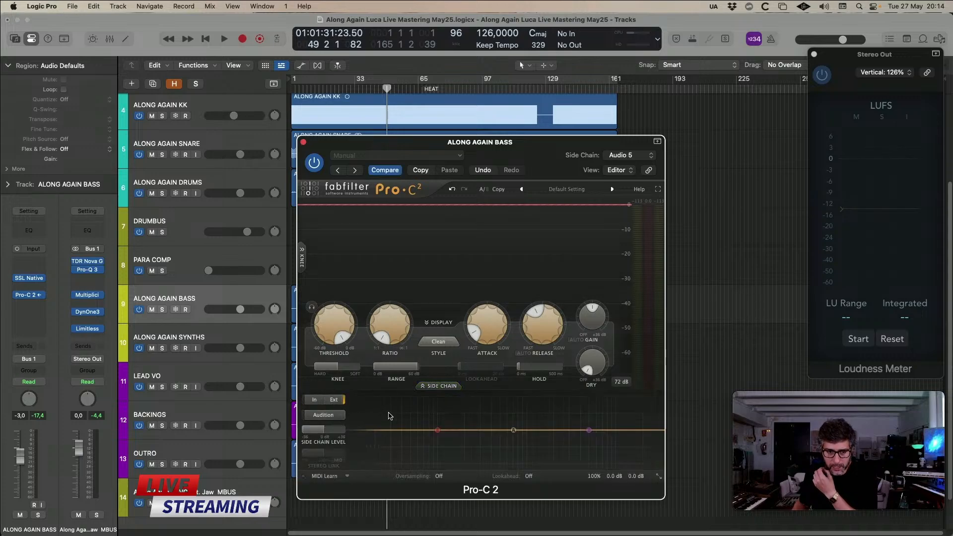
- Play the mix, lower the Pro-C 2 threshold to -17.75 dB, raise the ratio and shorten the release so the kick ducks the bass
{"action": "mouse_move", "coordinate": [390, 330]}
{"action": "key", "text": "space"}
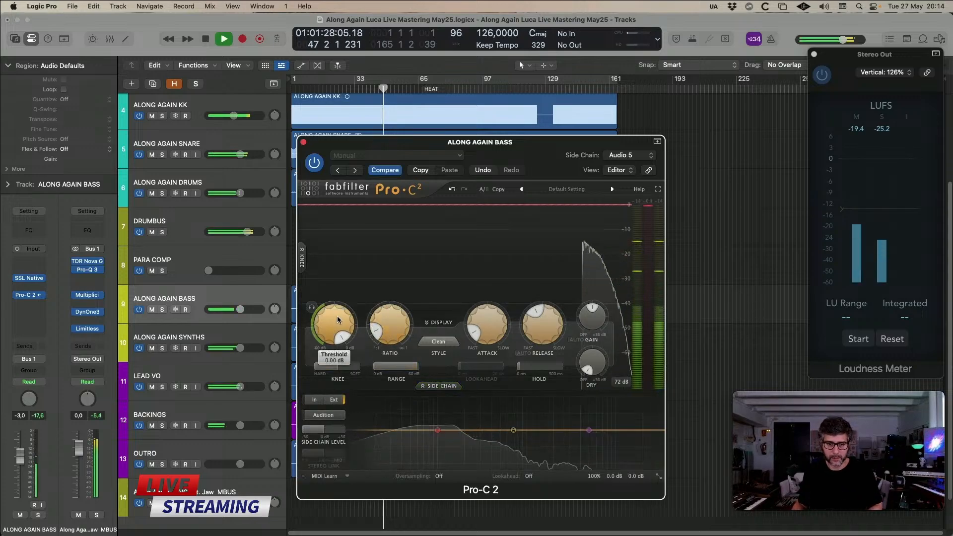
{"action": "left_click_drag", "start_coordinate": [337, 321], "coordinate": [335, 366]}
{"action": "left_click_drag", "start_coordinate": [389, 320], "coordinate": [390, 290]}
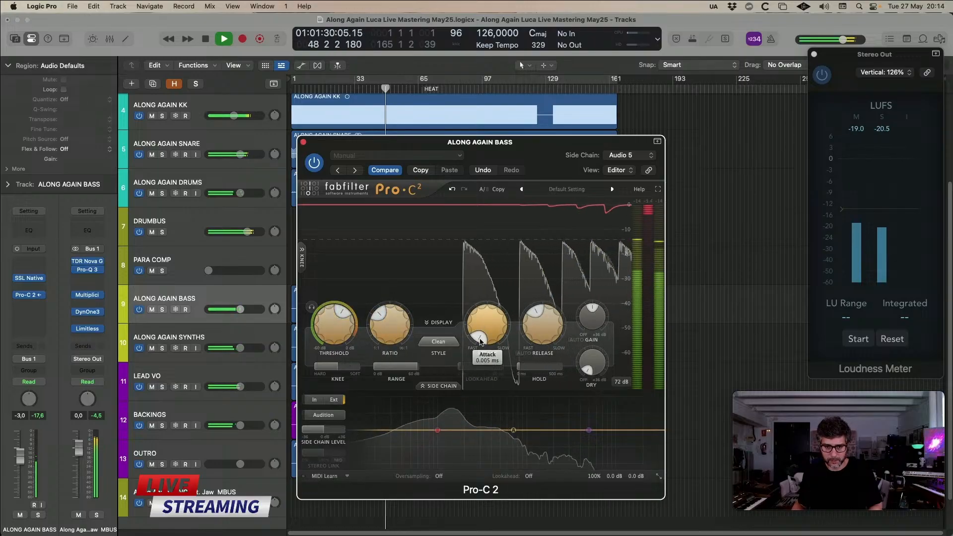
{"action": "left_click_drag", "start_coordinate": [390, 322], "coordinate": [349, 314]}
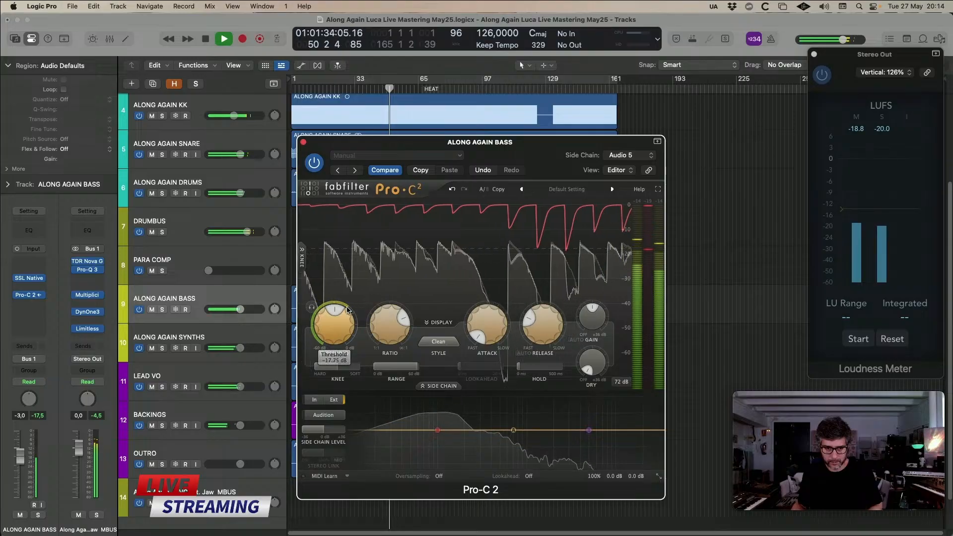
- Stop playback and set the Pro-C 2 knee to 0 dB
{"action": "key", "text": "space"}
{"action": "left_click_drag", "start_coordinate": [341, 370], "coordinate": [313, 369]}
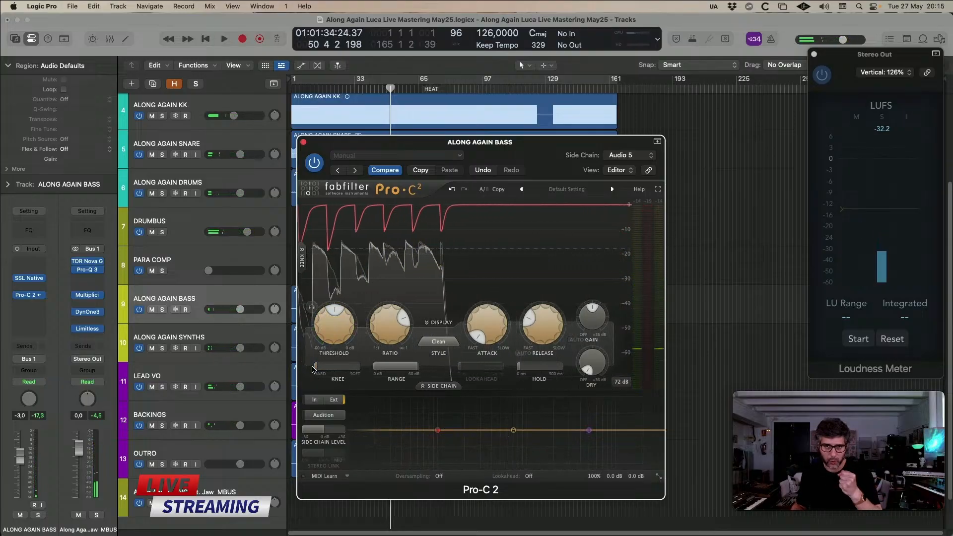
{"action": "mouse_move", "coordinate": [318, 370]}
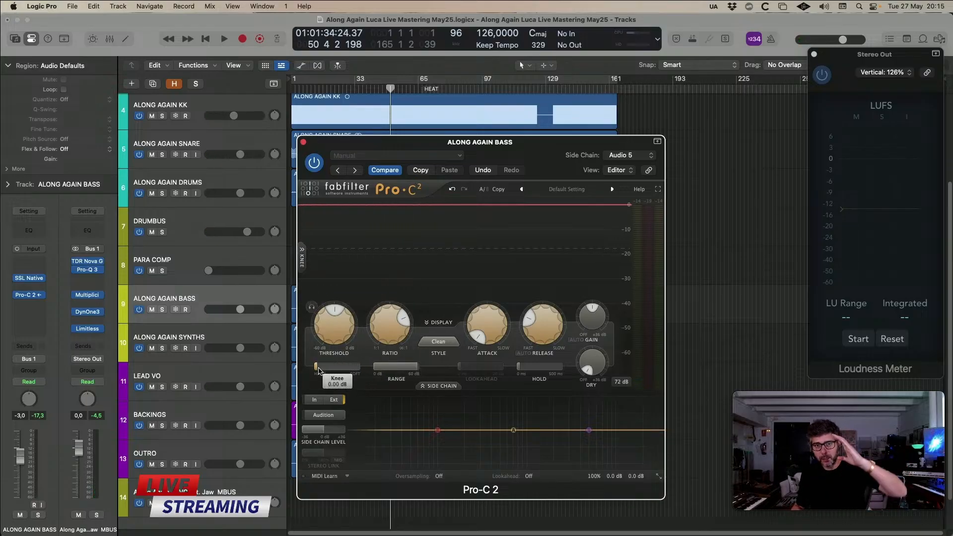
- Limit the Pro-C 2 range on the bass to about 2 dB and play the mix
{"action": "mouse_move", "coordinate": [401, 370]}
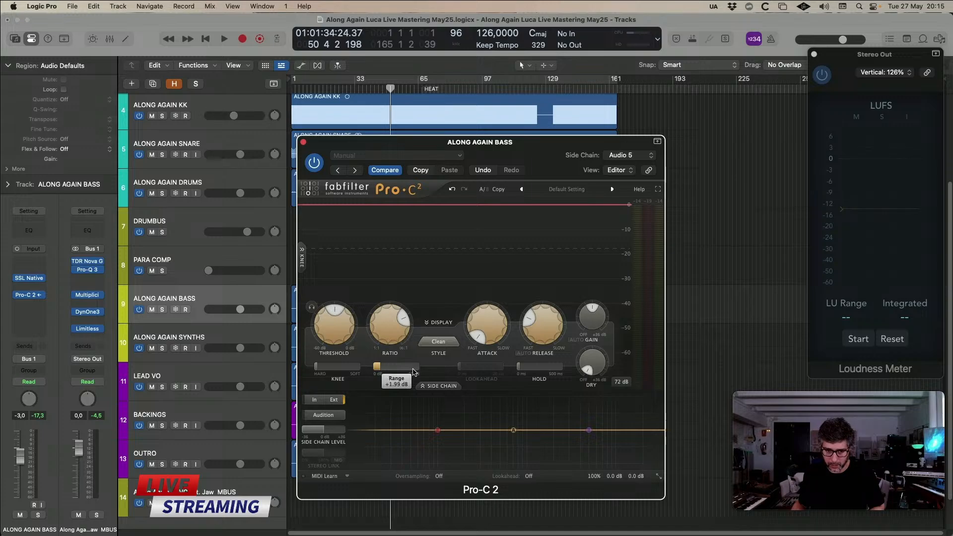
{"action": "key", "text": "space"}
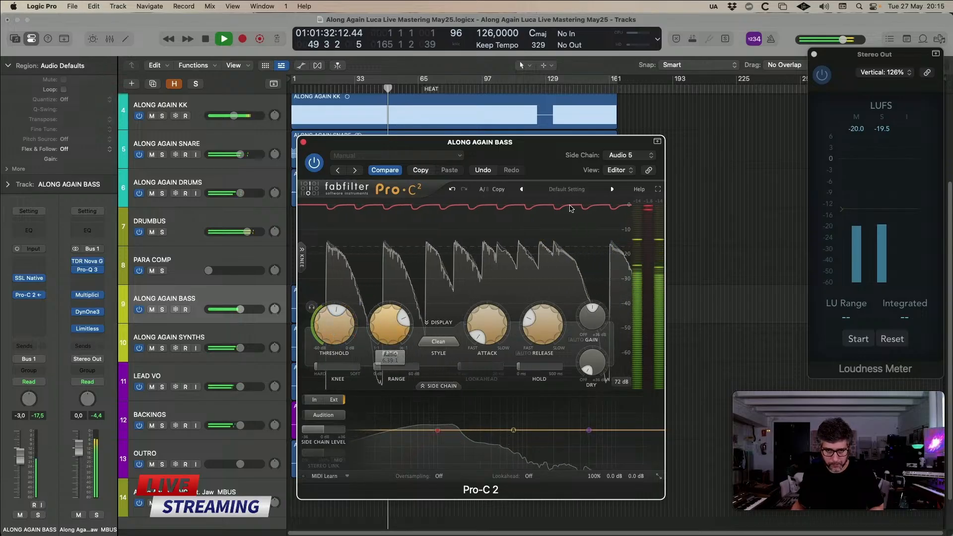
{"action": "key", "text": "space"}
{"action": "key", "text": "space"}
- Compare the bass in the mix with Pro-C 2 bypassed and active, rechecking its range control
{"action": "left_click_drag", "start_coordinate": [309, 161], "coordinate": [316, 164]}
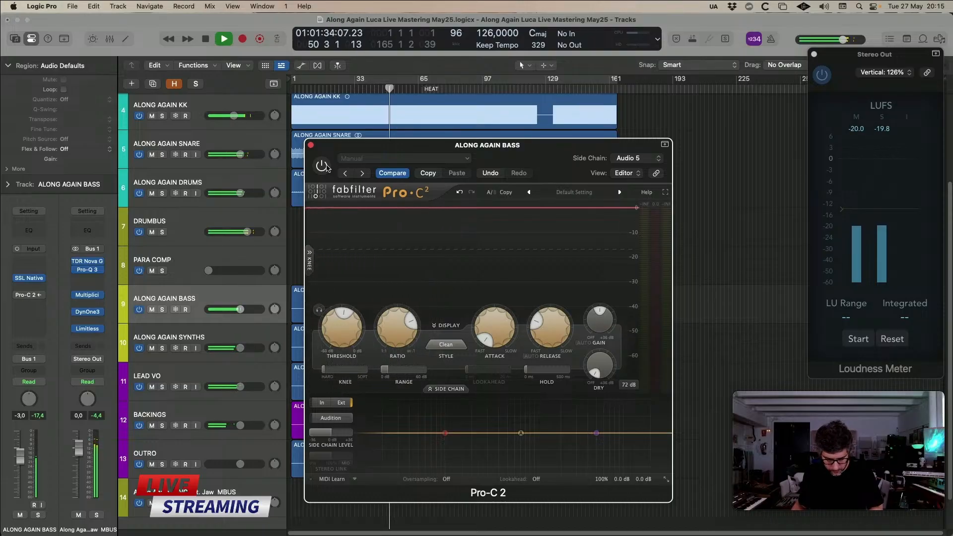
{"action": "left_click", "coordinate": [322, 165]}
{"action": "key", "text": "space"}
{"action": "key", "text": "space"}
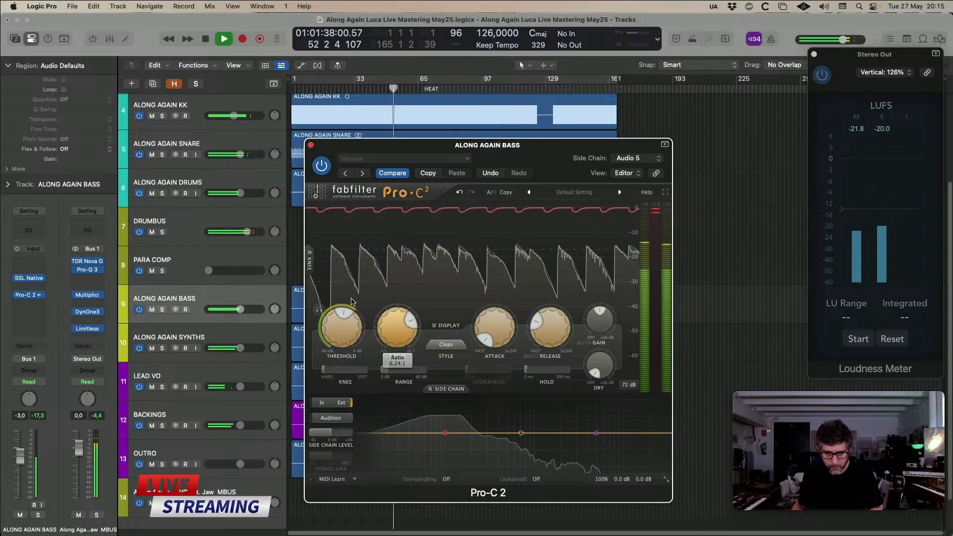
{"action": "key", "text": "space"}
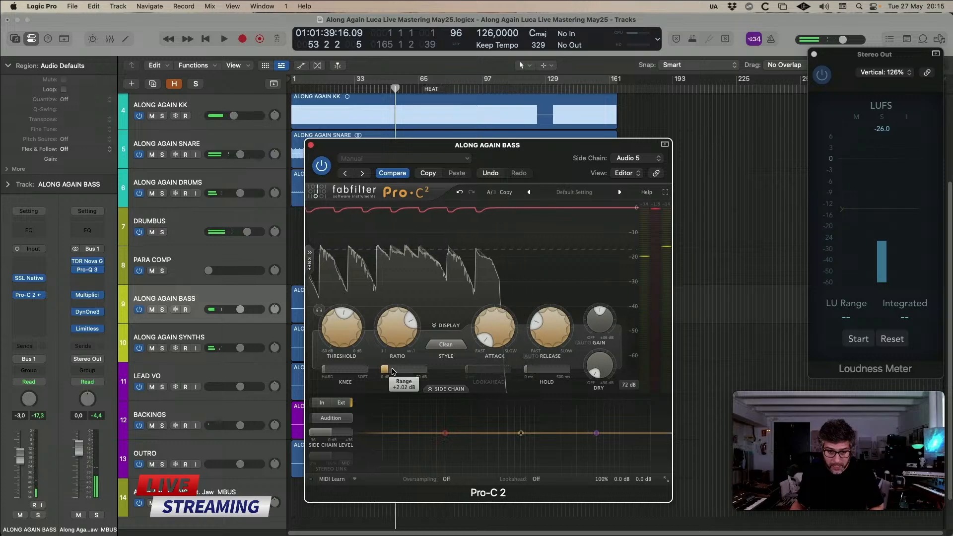
{"action": "left_click_drag", "start_coordinate": [398, 372], "coordinate": [403, 373]}
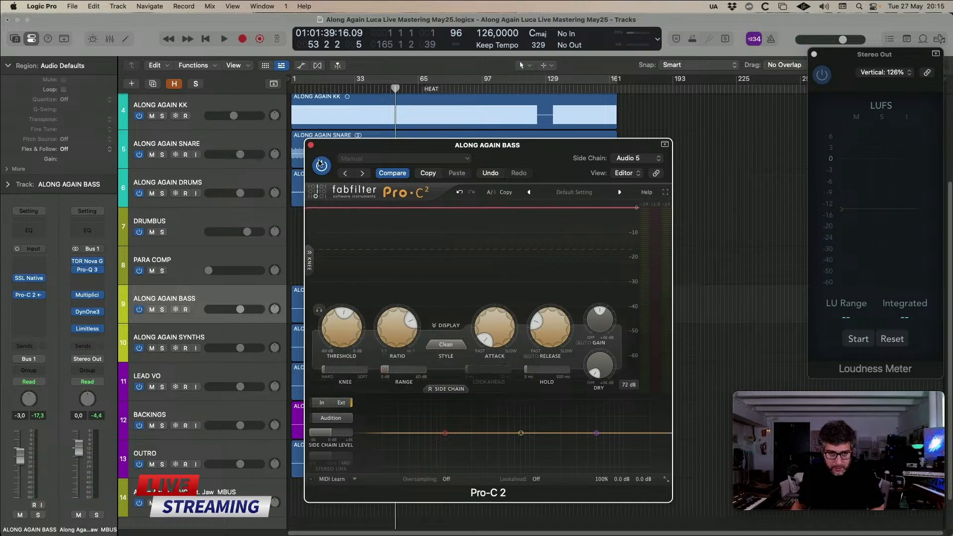
- Close the bass compressor, solo the ALONG AGAIN SYNTHS track, and insert the Tone Projects Michelangelo on it during playback
{"action": "left_click", "coordinate": [311, 145]}
{"action": "left_click", "coordinate": [278, 340]}
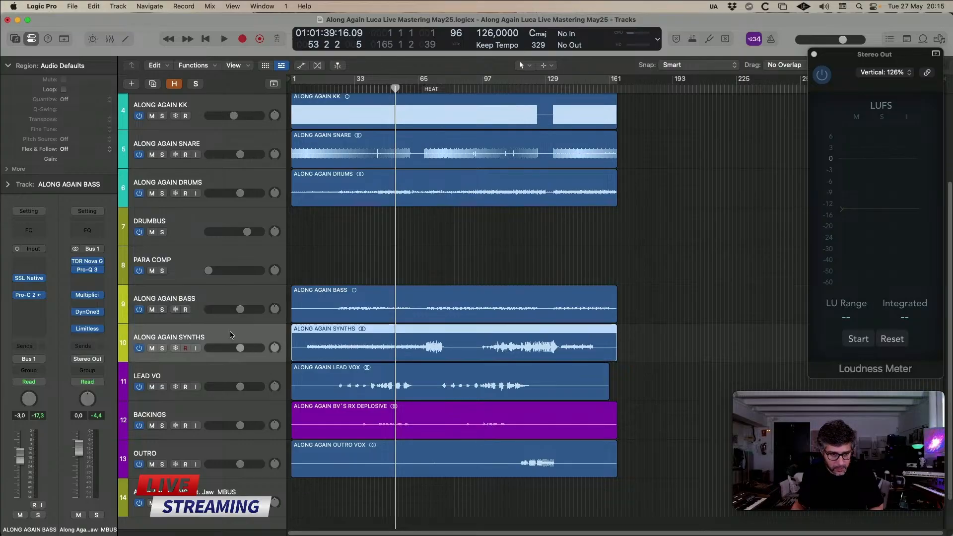
{"action": "left_click", "coordinate": [161, 348]}
{"action": "key", "text": "space"}
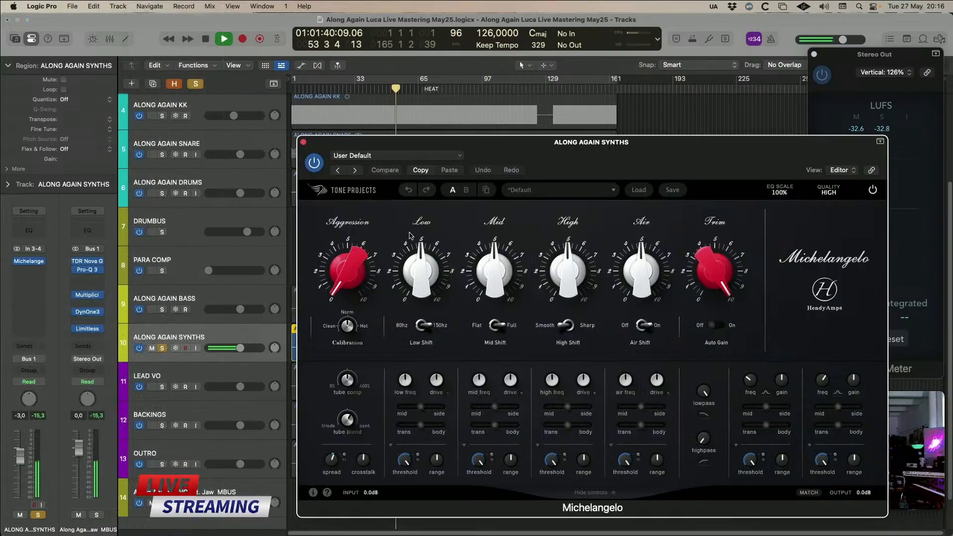
- Listen to the ALONG AGAIN SYNTHS track, toggling its solo, and move the Michelangelo window to a clearer spot
{"action": "left_click_drag", "start_coordinate": [523, 145], "coordinate": [433, 139]}
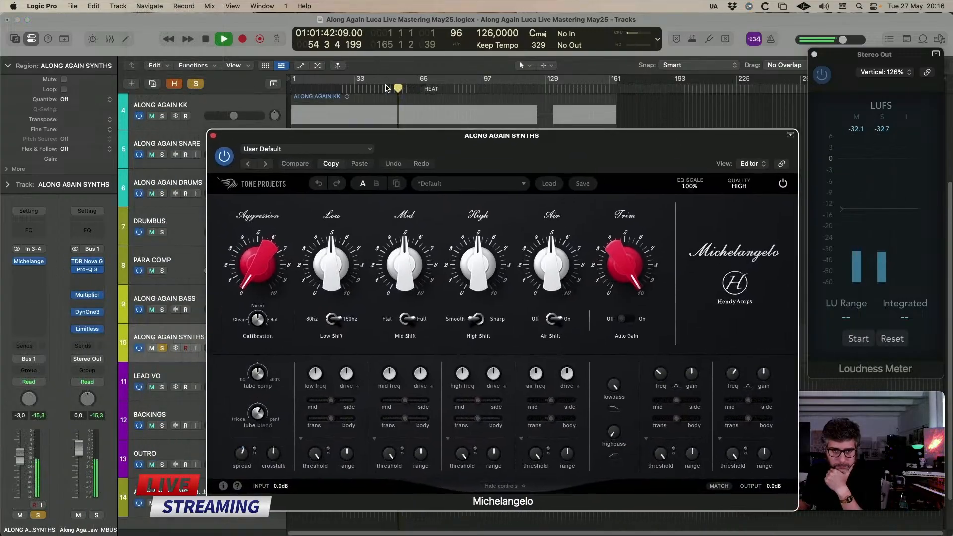
{"action": "left_click", "coordinate": [162, 348]}
{"action": "key", "text": "space"}
{"action": "left_click", "coordinate": [162, 348]}
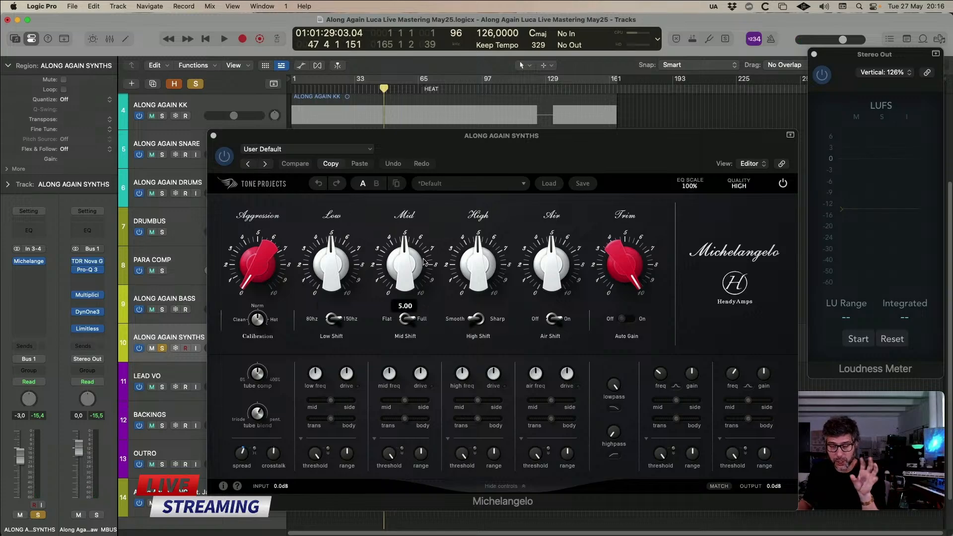
{"action": "left_click_drag", "start_coordinate": [588, 148], "coordinate": [582, 142]}
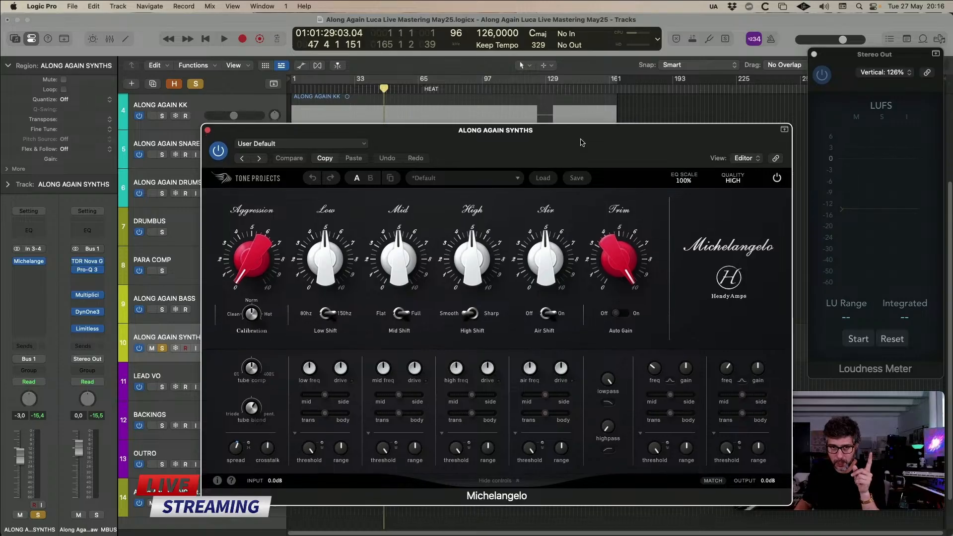
{"action": "left_click_drag", "start_coordinate": [582, 143], "coordinate": [492, 126]}
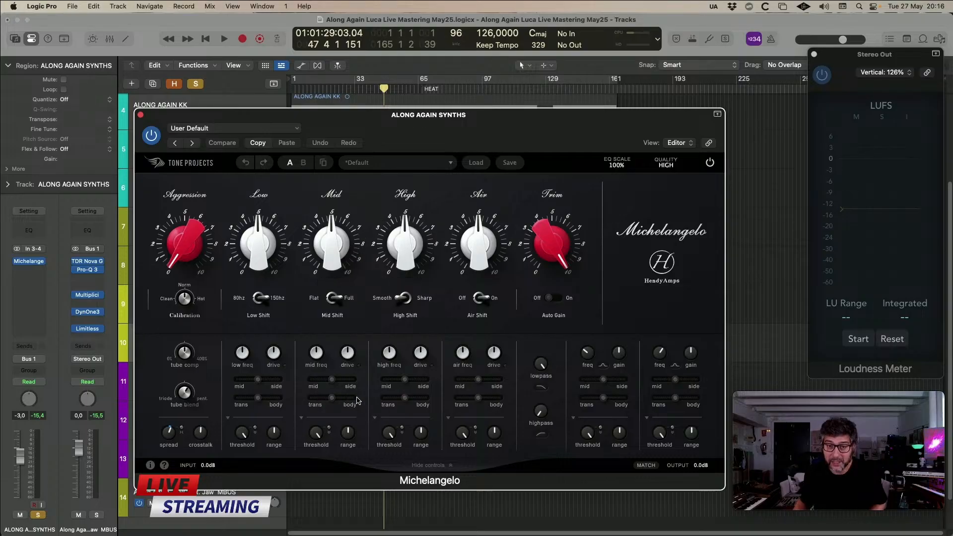
- Play the soloed synths, raise Michelangelo's Aggression to 2.20, and engage the mid band's dynamics through its threshold and range
{"action": "key", "text": "space"}
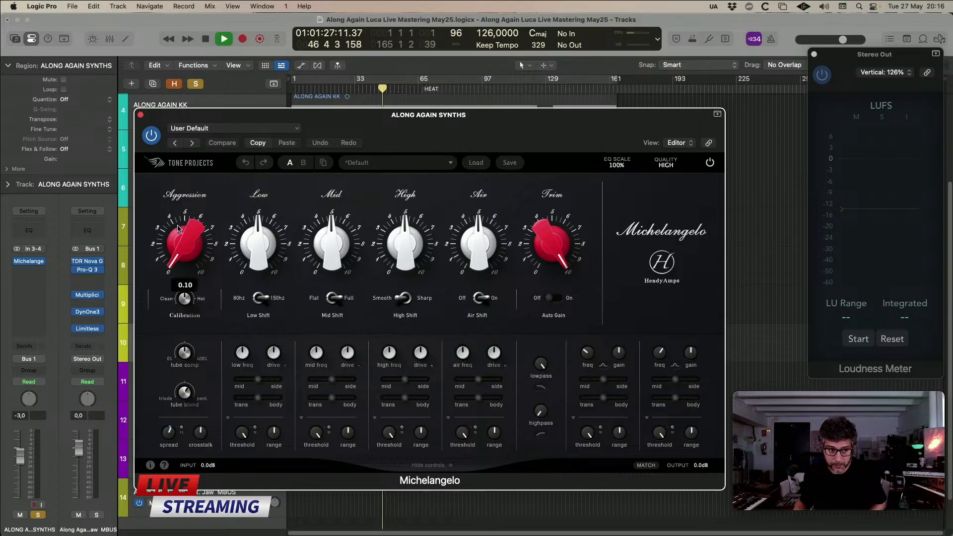
{"action": "left_click_drag", "start_coordinate": [193, 256], "coordinate": [219, 179]}
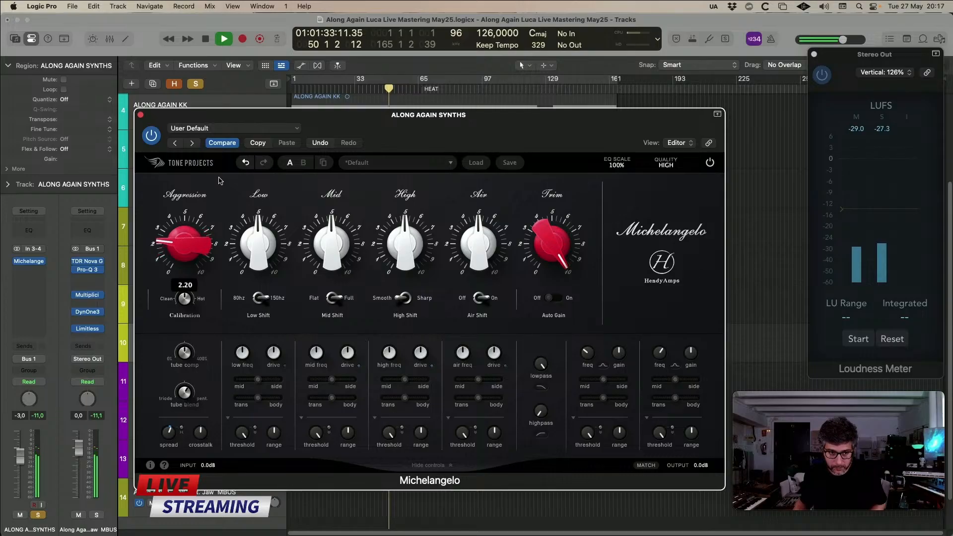
{"action": "left_click_drag", "start_coordinate": [349, 431], "coordinate": [347, 374]}
{"action": "left_click_drag", "start_coordinate": [320, 535], "coordinate": [321, 534]}
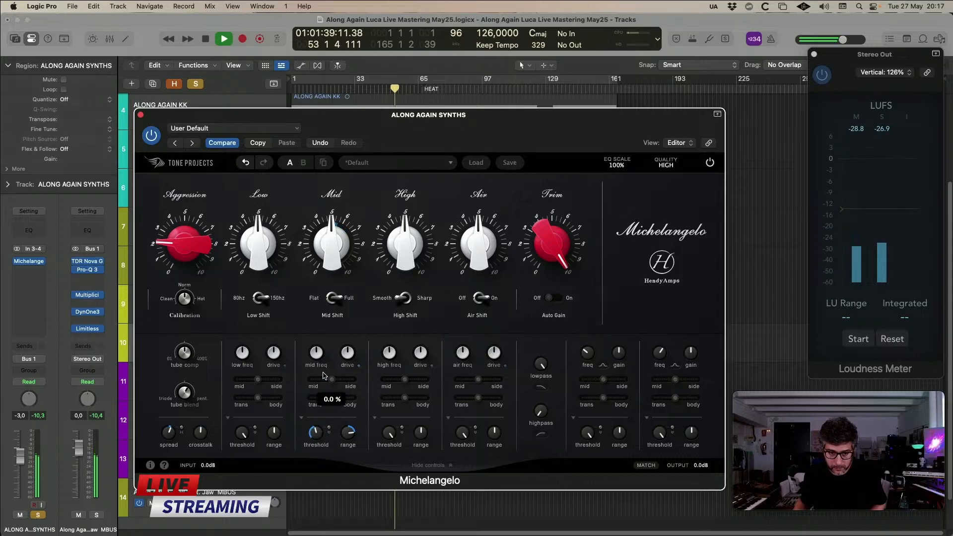
- Set the mid frequency to 2.82x, check the analyzers, lower the mid threshold, and shift the mid band toward trans
{"action": "left_click_drag", "start_coordinate": [316, 353], "coordinate": [322, 281]}
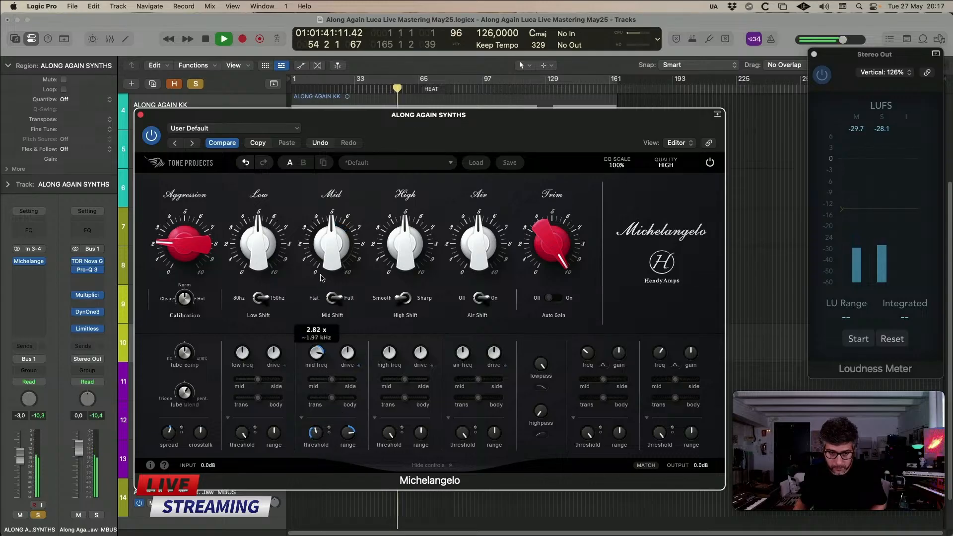
{"action": "key", "text": "2"}
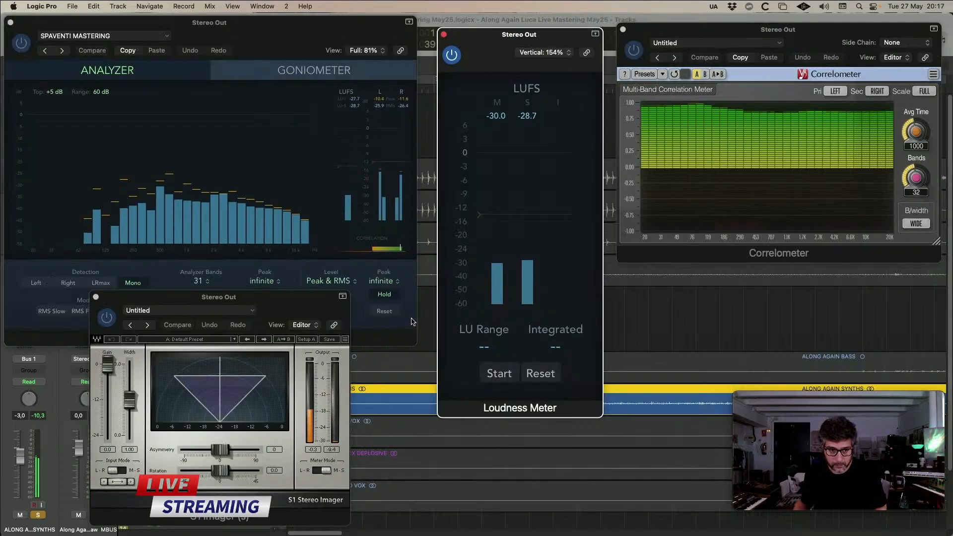
{"action": "key", "text": "1"}
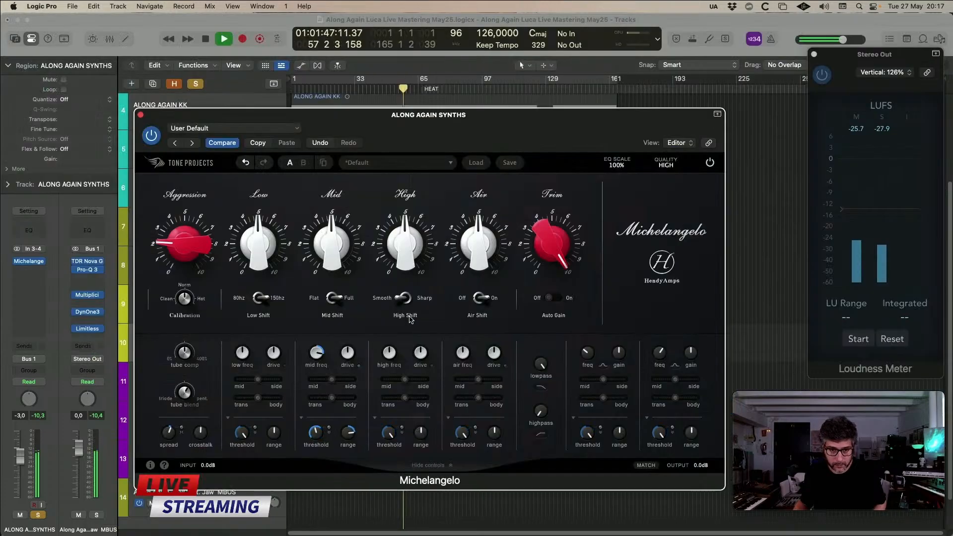
{"action": "left_click_drag", "start_coordinate": [315, 433], "coordinate": [323, 470]}
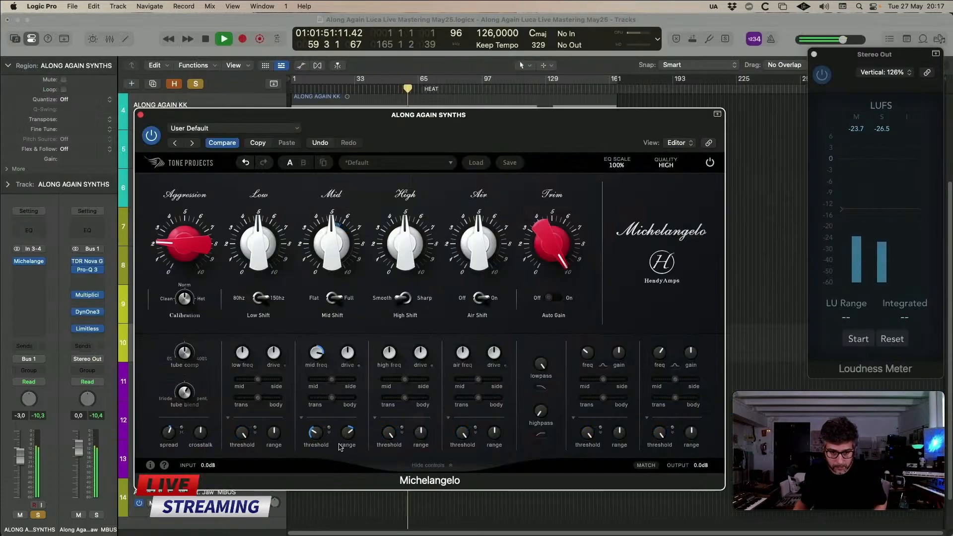
{"action": "left_click_drag", "start_coordinate": [332, 398], "coordinate": [299, 399]}
- Shape Michelangelo's high band with a threshold of about -43.3 dB, more range, a trans bias, and raised frequency and High level
{"action": "left_click_drag", "start_coordinate": [390, 433], "coordinate": [415, 491]}
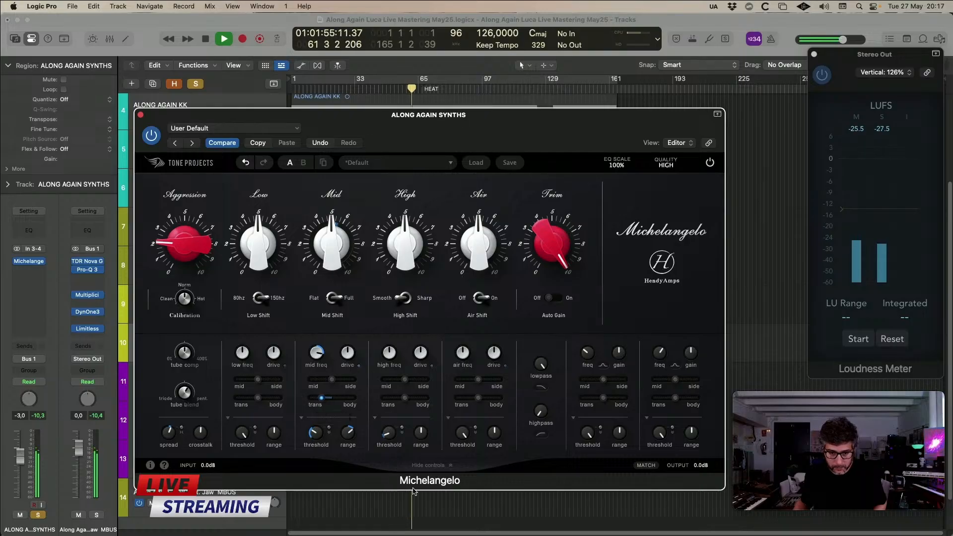
{"action": "left_click_drag", "start_coordinate": [423, 443], "coordinate": [403, 426]}
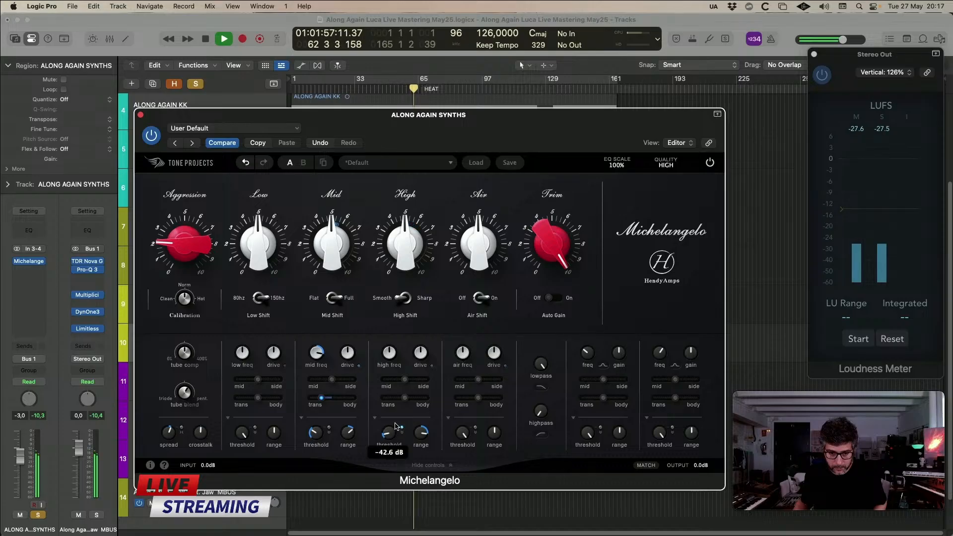
{"action": "left_click_drag", "start_coordinate": [393, 440], "coordinate": [392, 451]}
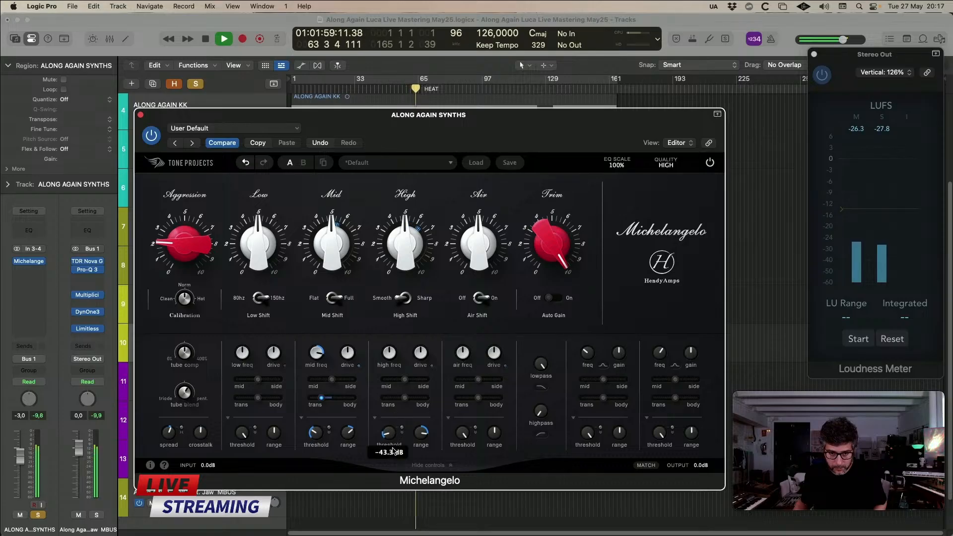
{"action": "left_click_drag", "start_coordinate": [404, 397], "coordinate": [396, 397]}
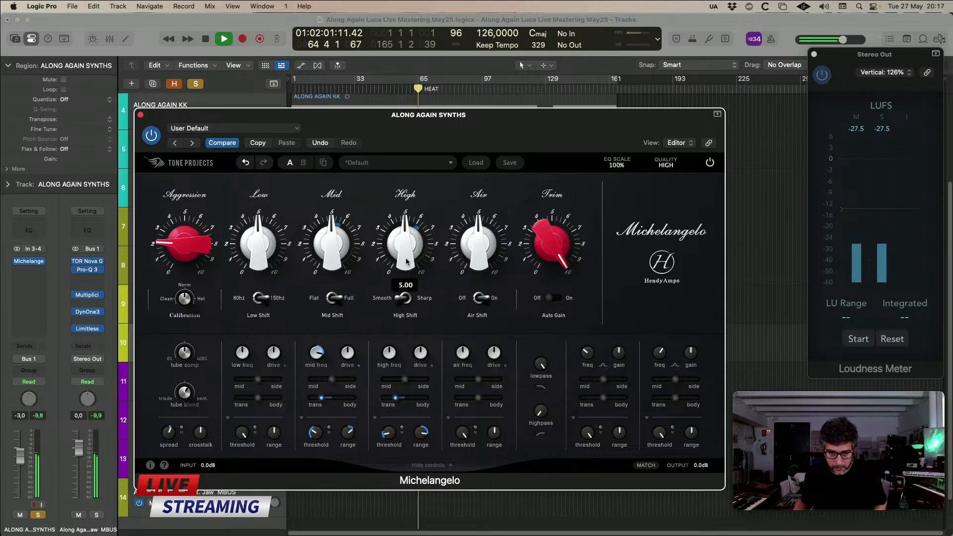
{"action": "left_click_drag", "start_coordinate": [396, 353], "coordinate": [396, 378]}
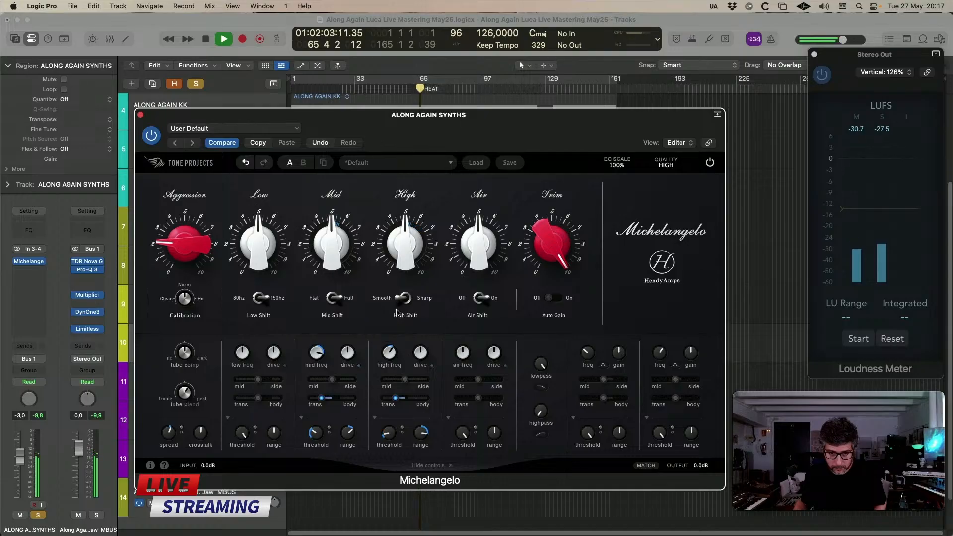
{"action": "left_click_drag", "start_coordinate": [406, 250], "coordinate": [407, 240]}
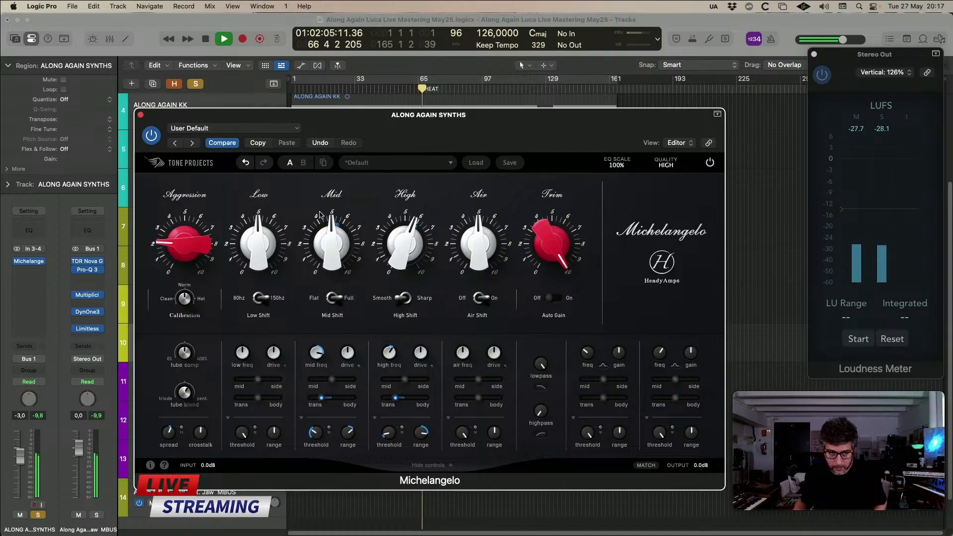
- Compare the synths with Michelangelo bypassed and active, and match its output level to -5.1 dB
{"action": "left_click", "coordinate": [152, 136]}
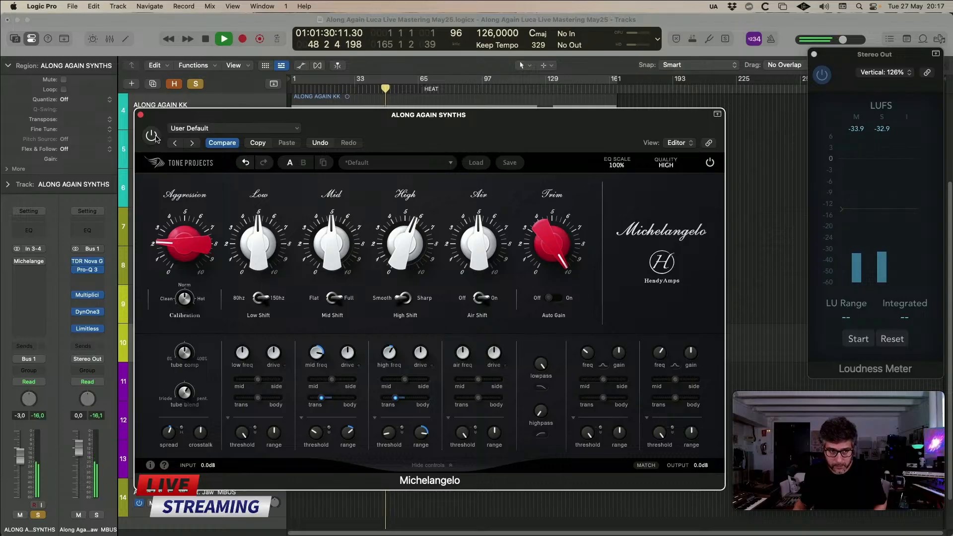
{"action": "left_click", "coordinate": [153, 136]}
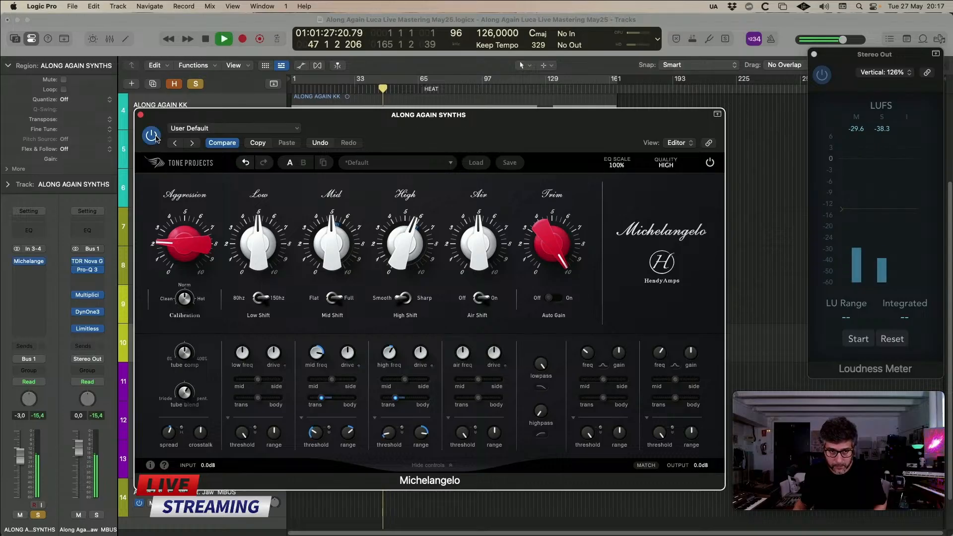
{"action": "key", "text": "space"}
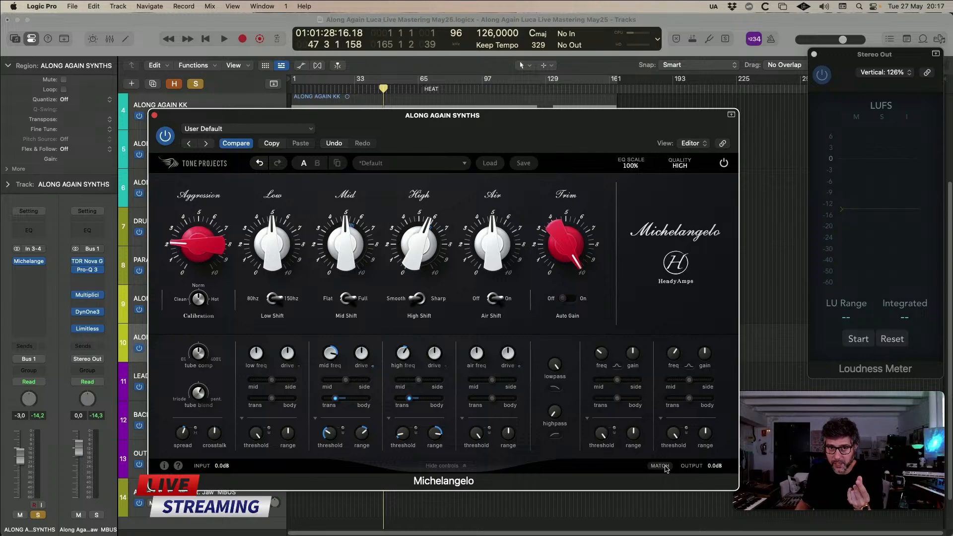
{"action": "key", "text": "space"}
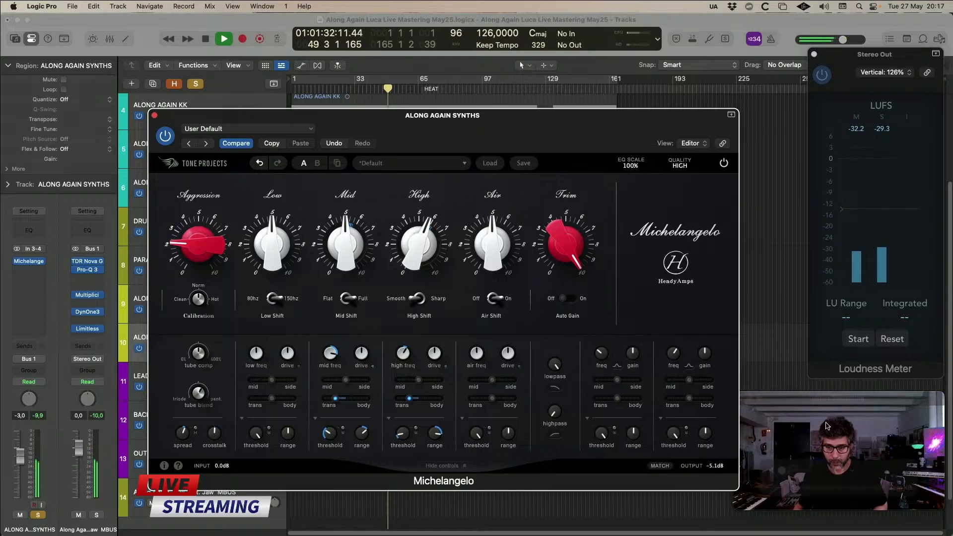
{"action": "key", "text": "space"}
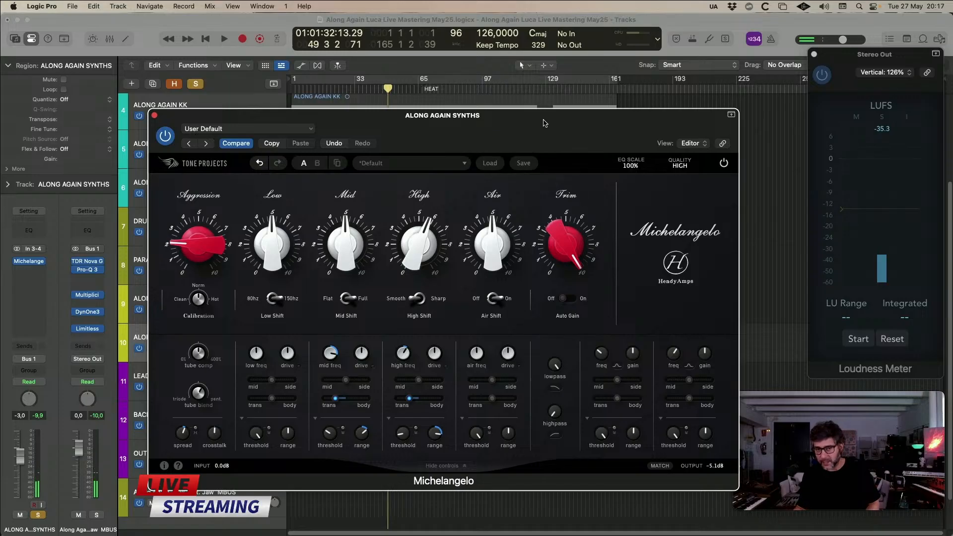
- Repeat the level-matched comparison of the synths with Michelangelo bypassed and active, and readjust its output to -4.5 dB
{"action": "left_click_drag", "start_coordinate": [544, 123], "coordinate": [541, 123]}
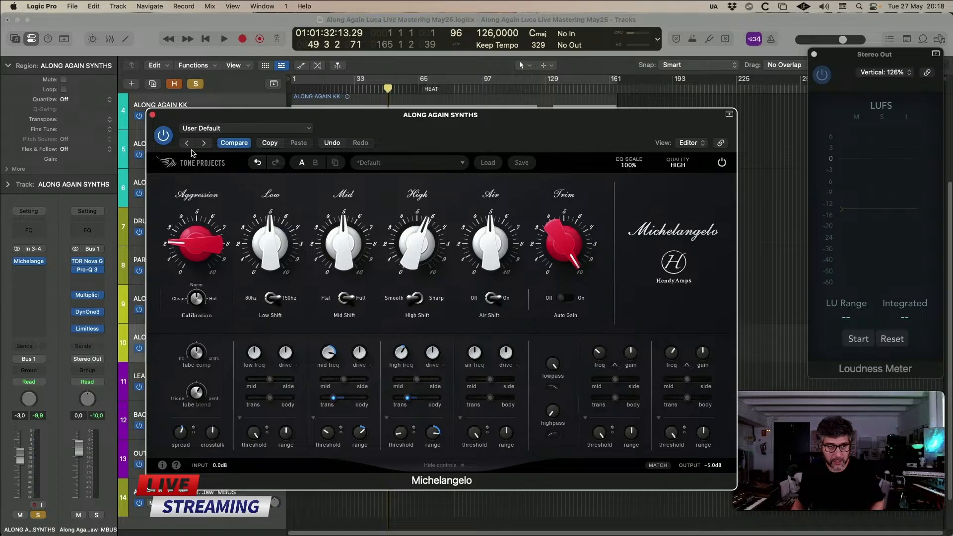
{"action": "left_click", "coordinate": [168, 136]}
{"action": "key", "text": "space"}
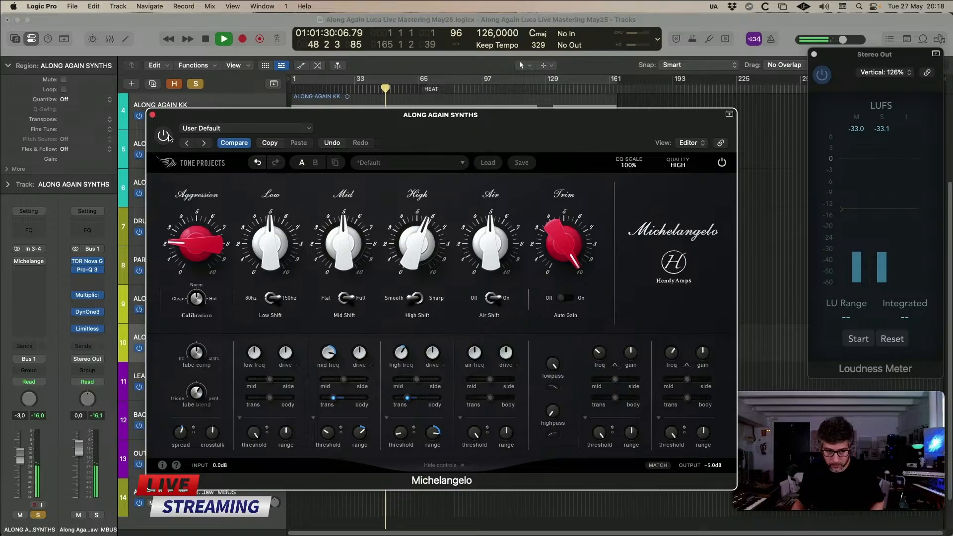
{"action": "left_click", "coordinate": [167, 138]}
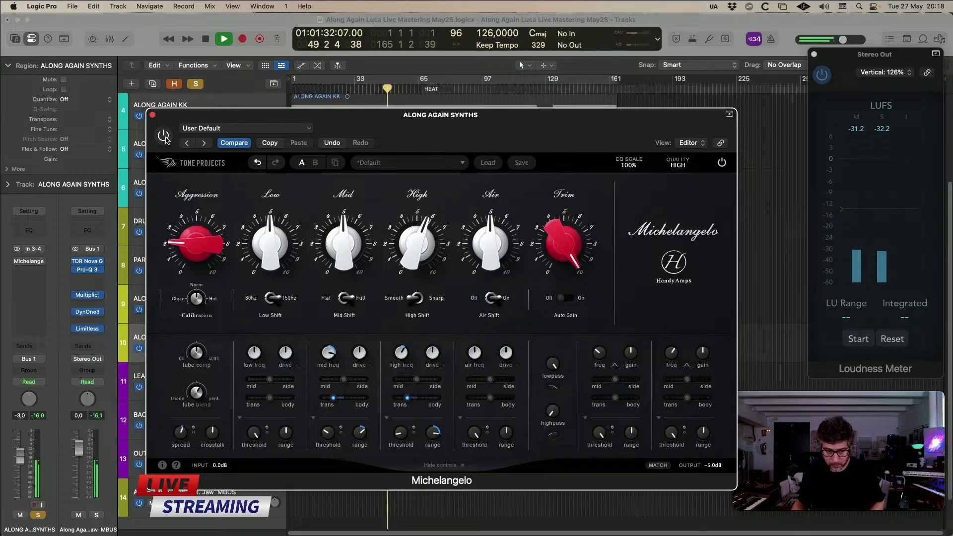
{"action": "key", "text": "space"}
{"action": "key", "text": "space"}
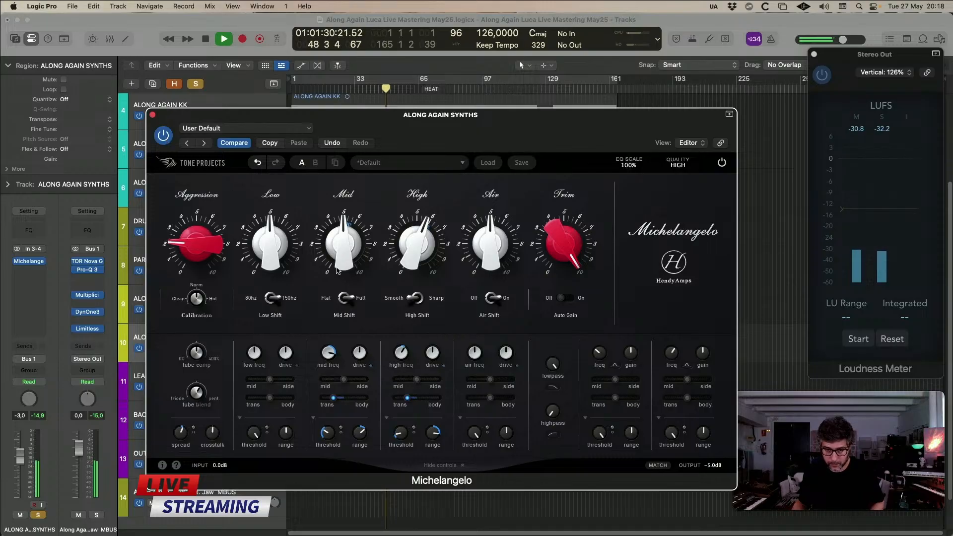
{"action": "key", "text": "space"}
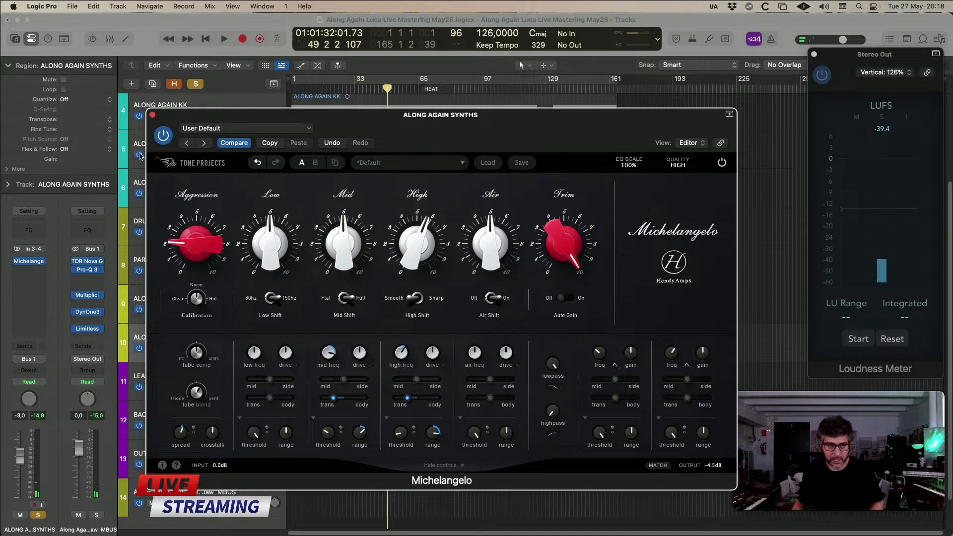
- Close Michelangelo and insert oeksound soothe2 on the ALONG AGAIN SYNTHS track
{"action": "left_click", "coordinate": [152, 115]}
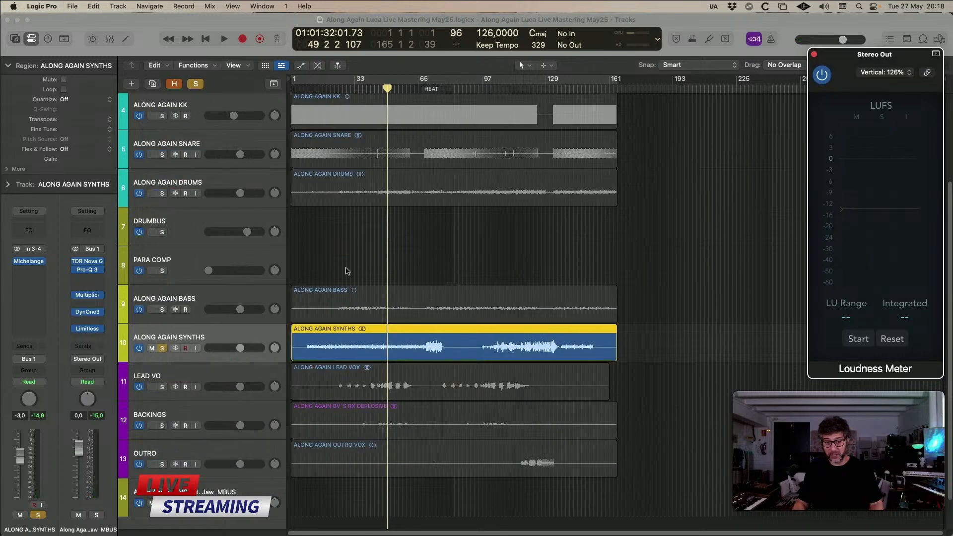
{"action": "left_click", "coordinate": [206, 320]}
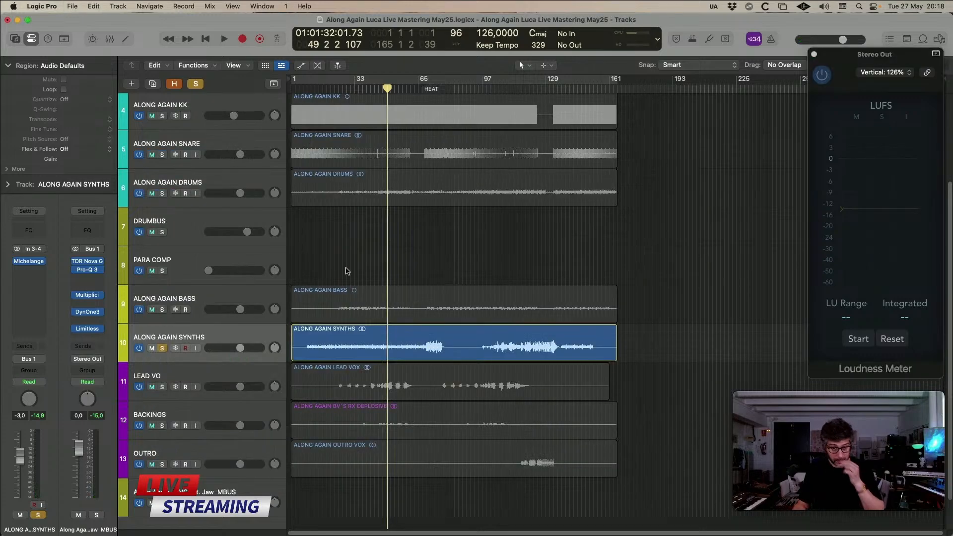
{"action": "left_click", "coordinate": [30, 294]}
{"action": "mouse_move", "coordinate": [83, 530]}
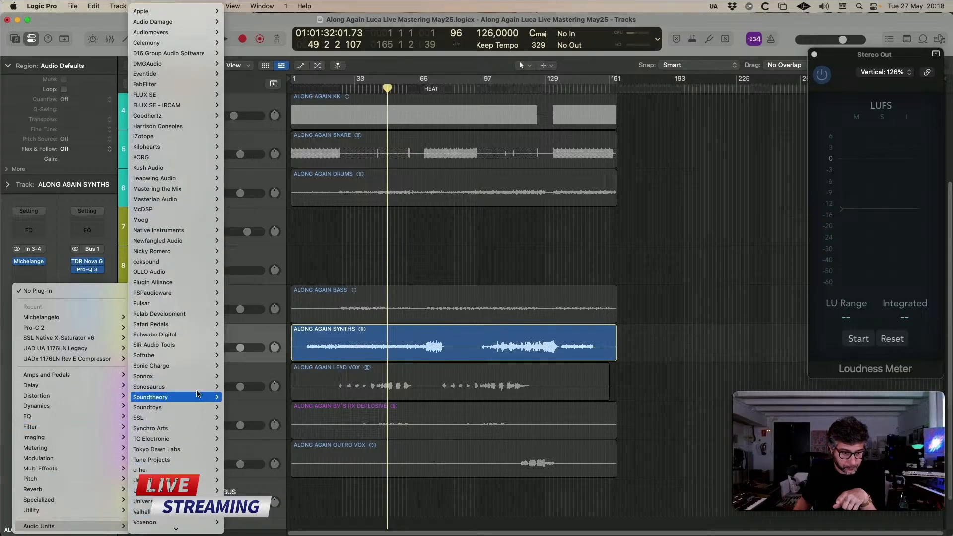
{"action": "mouse_move", "coordinate": [185, 271]}
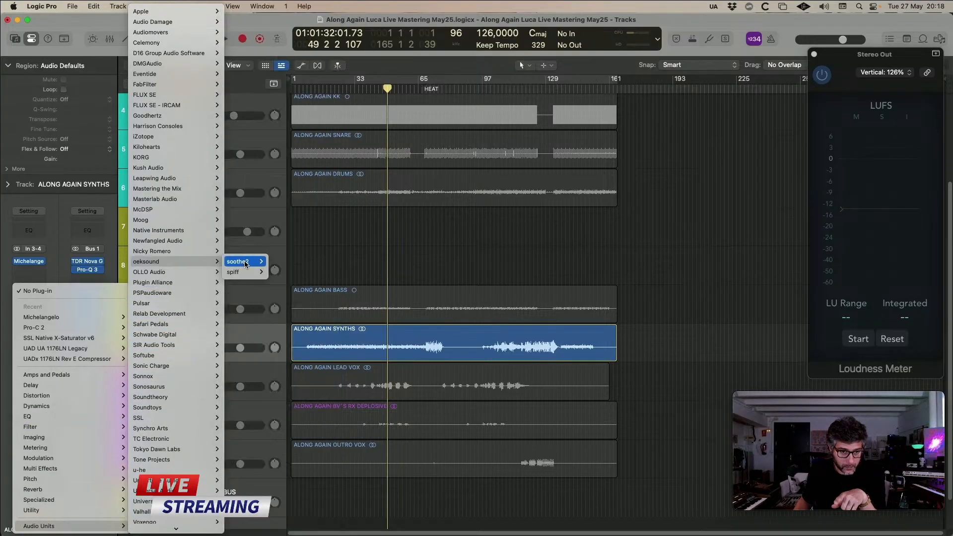
{"action": "mouse_move", "coordinate": [248, 262]}
{"action": "left_click", "coordinate": [283, 260]}
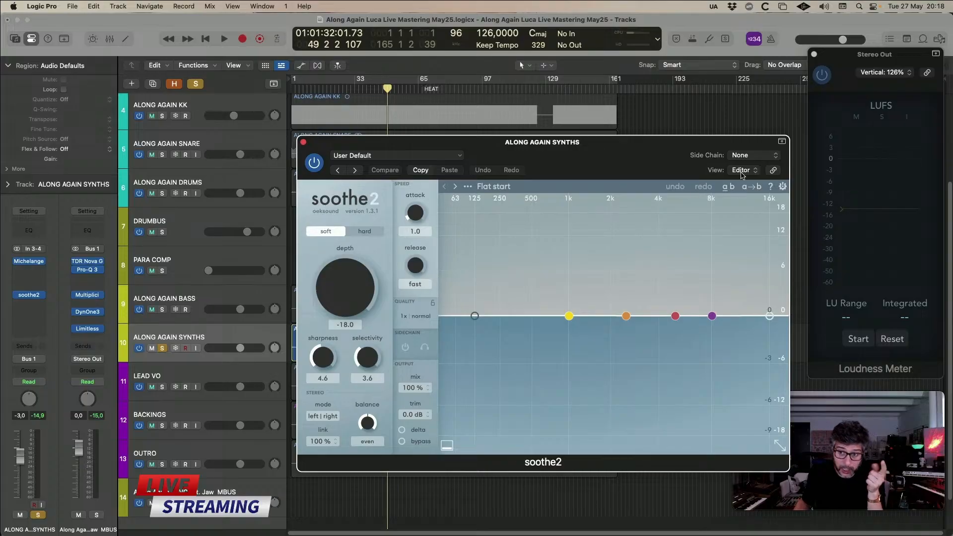
- Feed soothe2's side chain from the LEAD VO (Audio 6) track and move the plug-in window aside
{"action": "left_click", "coordinate": [755, 156]}
{"action": "mouse_move", "coordinate": [743, 173]}
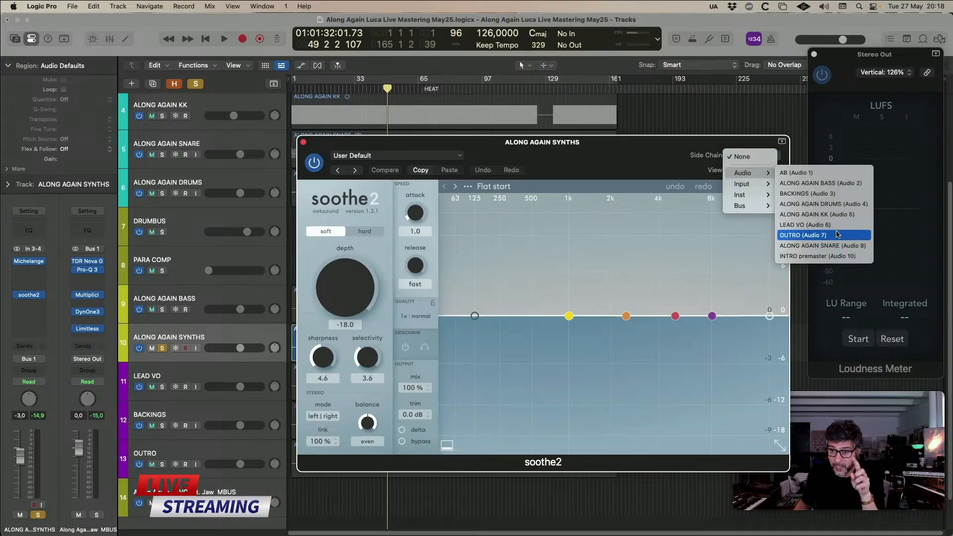
{"action": "left_click", "coordinate": [832, 226]}
{"action": "left_click_drag", "start_coordinate": [587, 139], "coordinate": [633, 132]}
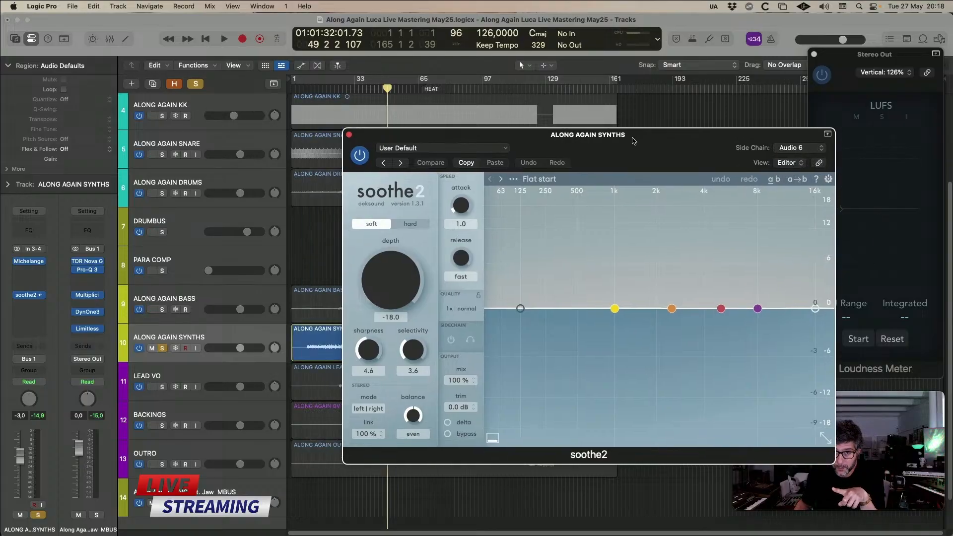
- Set soothe2 to hard mode with an attack of 0.4 and a release of 0.5
{"action": "left_click_drag", "start_coordinate": [465, 207], "coordinate": [464, 217]}
{"action": "left_click_drag", "start_coordinate": [464, 261], "coordinate": [464, 257]}
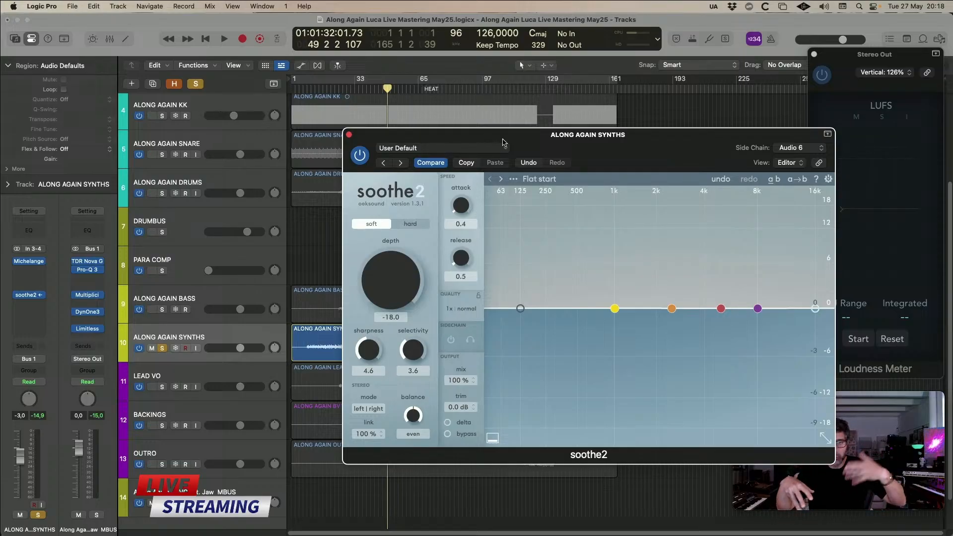
{"action": "left_click_drag", "start_coordinate": [503, 143], "coordinate": [479, 140]}
{"action": "left_click", "coordinate": [381, 223]}
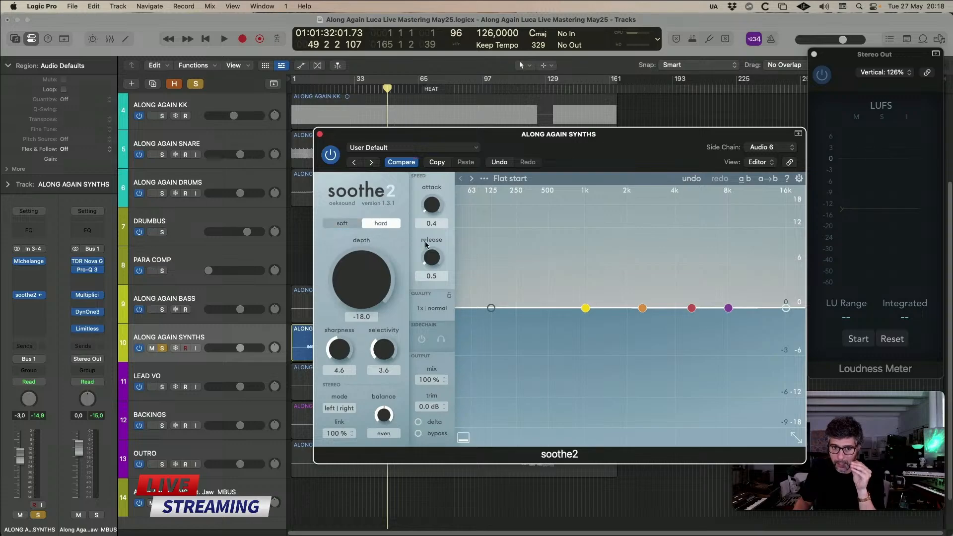
{"action": "left_click_drag", "start_coordinate": [431, 260], "coordinate": [435, 261]}
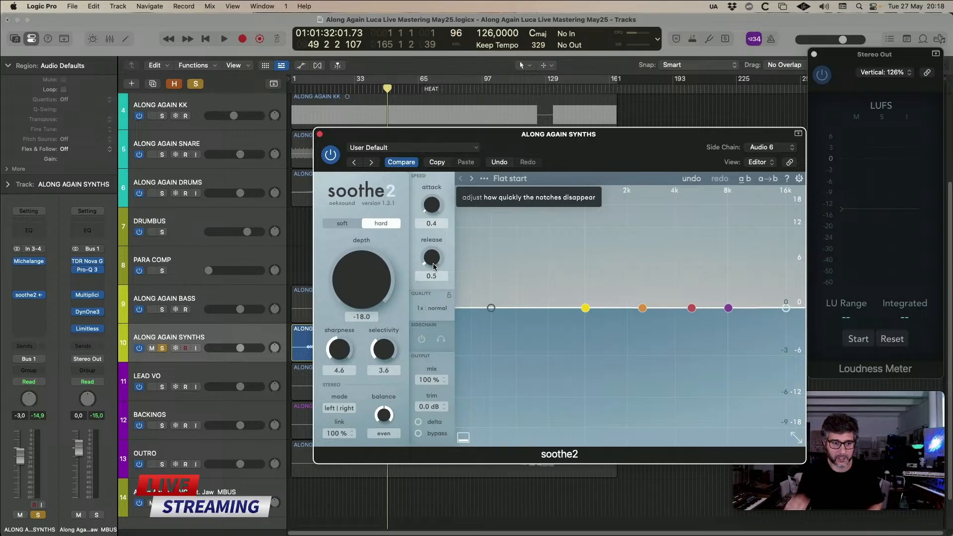
- Unsolo the synths during playback and load the VOX SC preset in soothe2
{"action": "key", "text": "space"}
{"action": "left_click", "coordinate": [165, 351]}
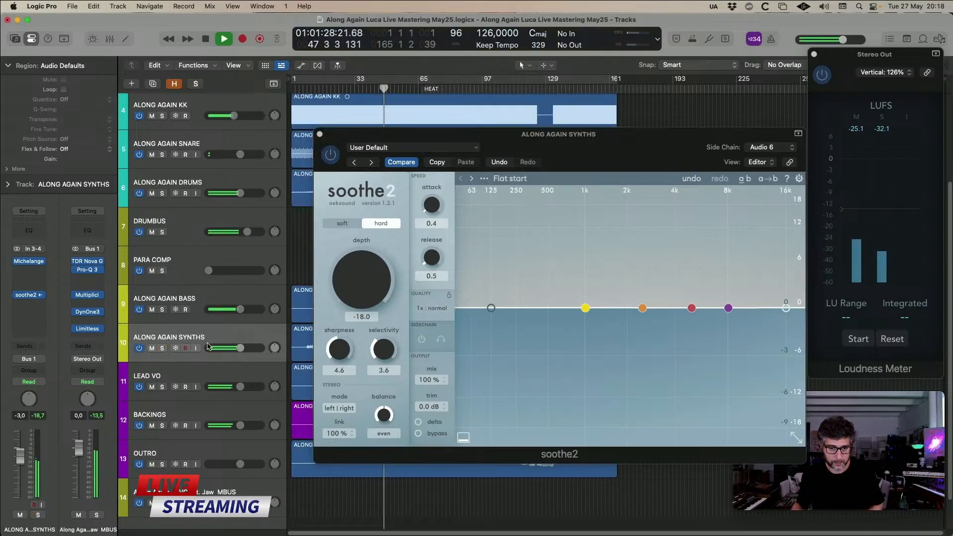
{"action": "key", "text": "space"}
{"action": "left_click", "coordinate": [380, 148]}
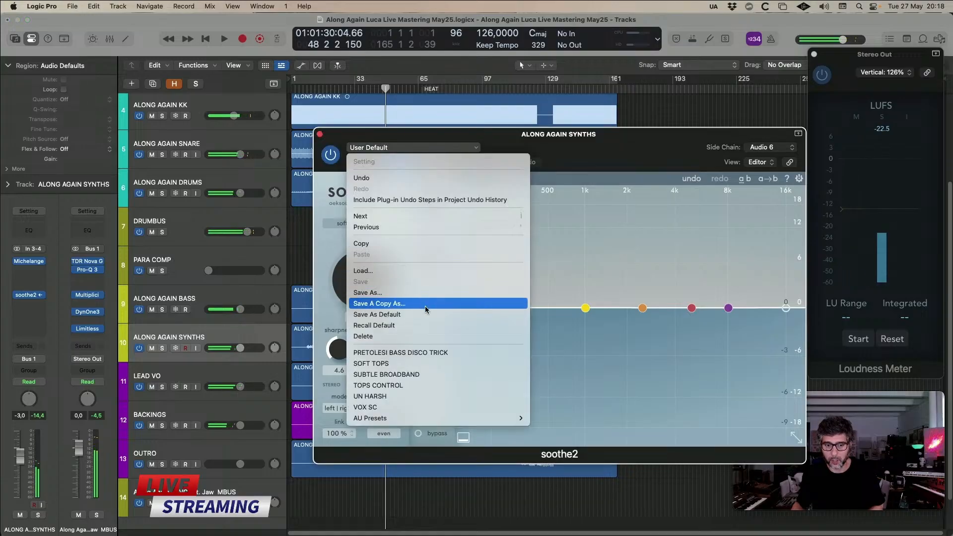
{"action": "left_click", "coordinate": [396, 407]}
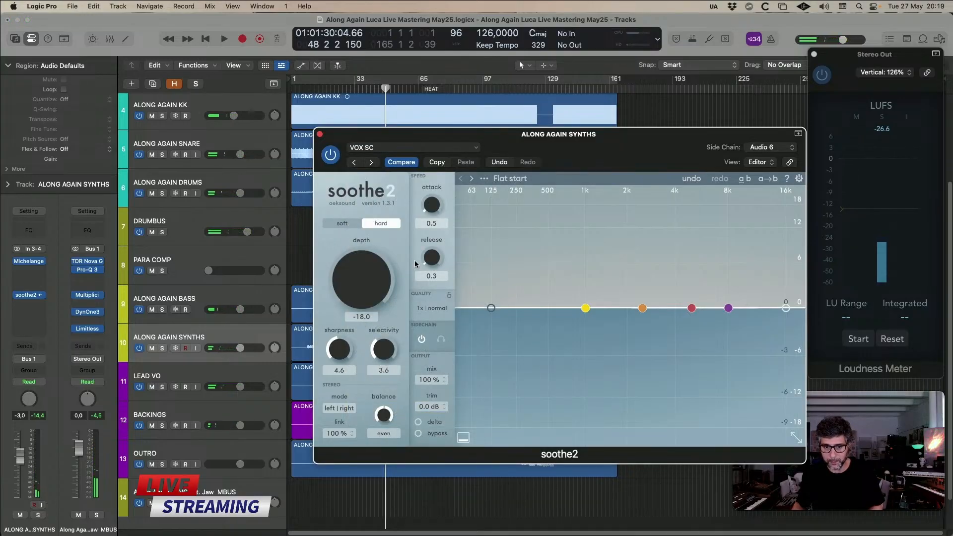
- During playback, set soothe2's depth to about 0.0 and lower its mix to 50%
{"action": "key", "text": "space"}
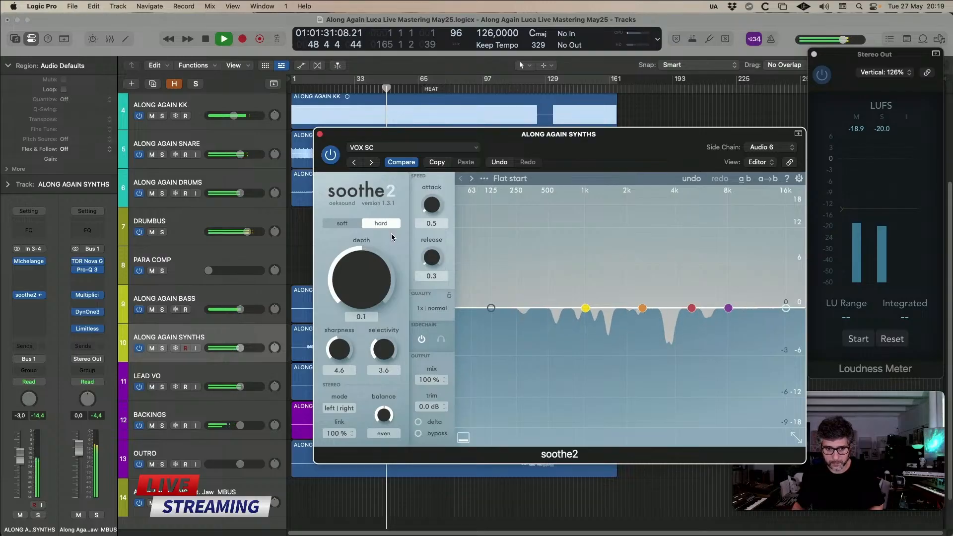
{"action": "scroll", "coordinate": [436, 389], "scroll_direction": "down", "scroll_amount": 1}
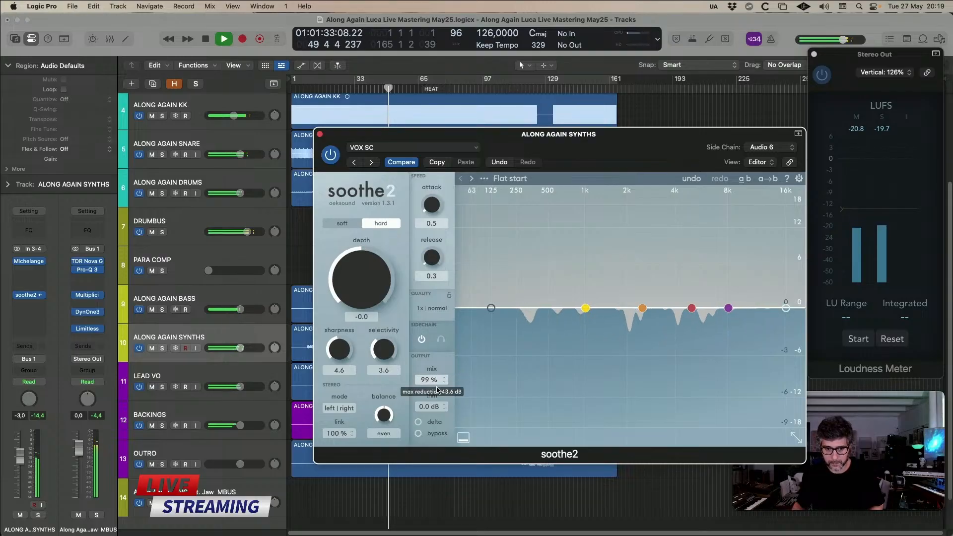
{"action": "left_click_drag", "start_coordinate": [437, 389], "coordinate": [442, 461]}
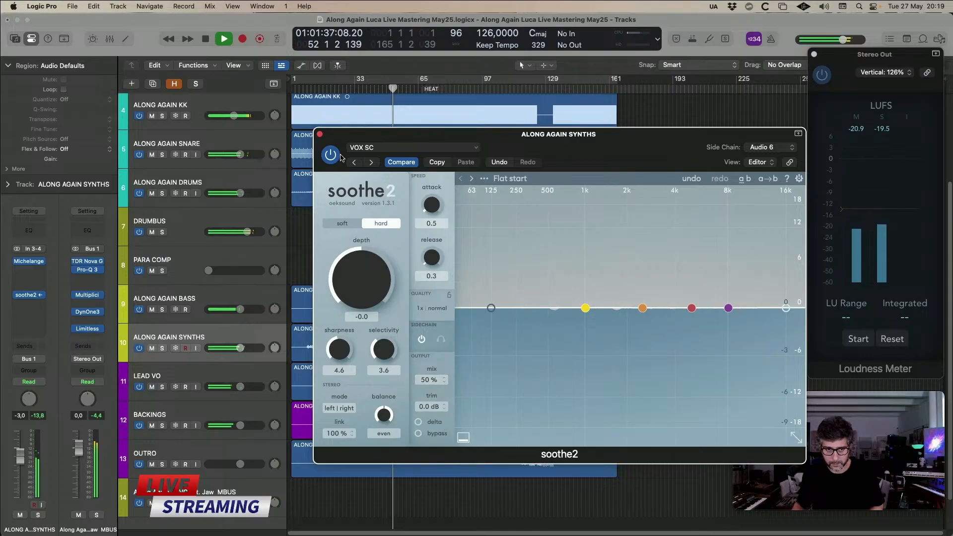
- Compare the full mix with soothe2 bypassed and active, leave it on, and close its window
{"action": "left_click_drag", "start_coordinate": [335, 136], "coordinate": [390, 107]}
{"action": "key", "text": "space"}
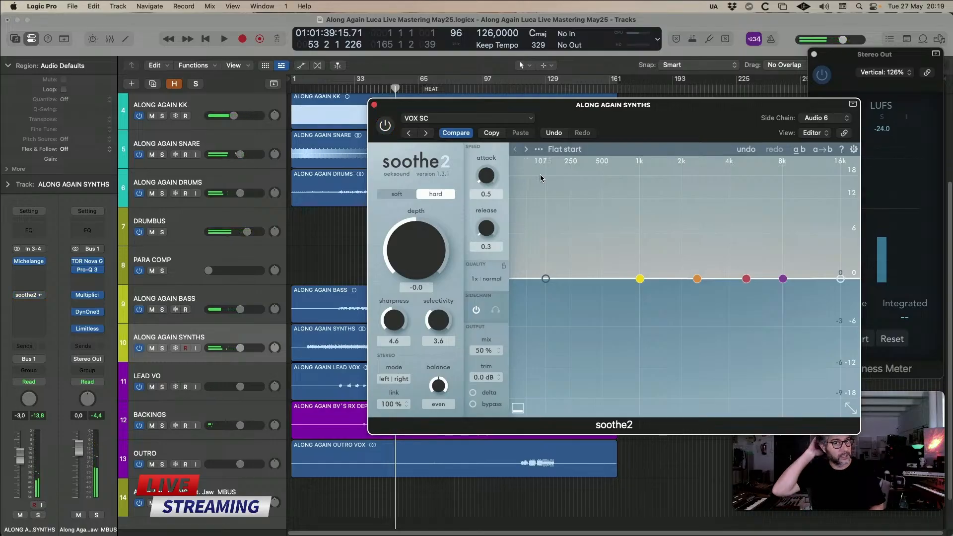
{"action": "key", "text": "space"}
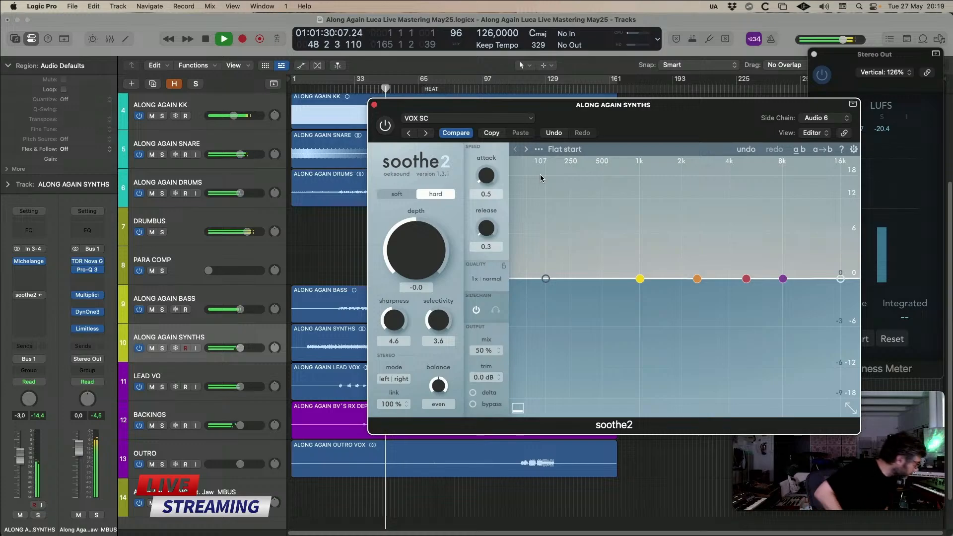
{"action": "left_click", "coordinate": [385, 126]}
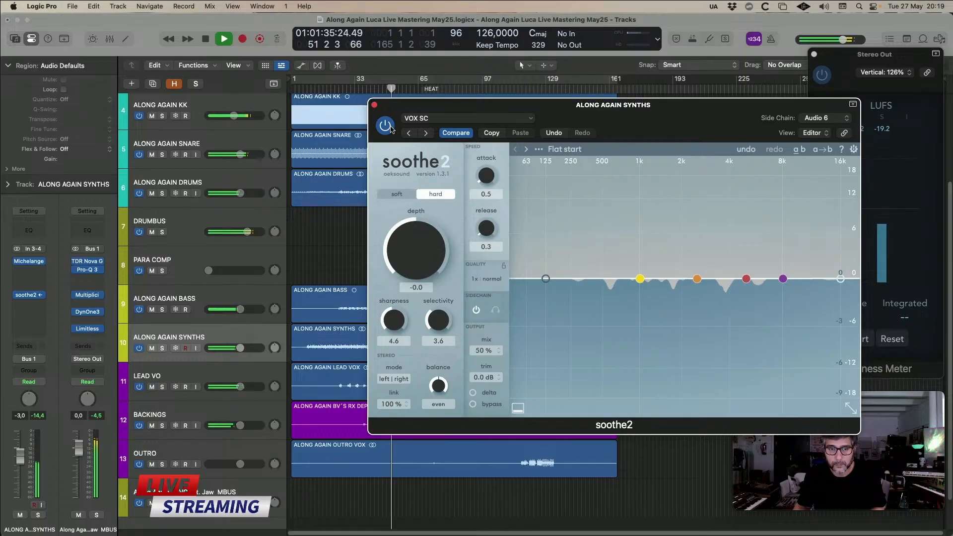
{"action": "key", "text": "space"}
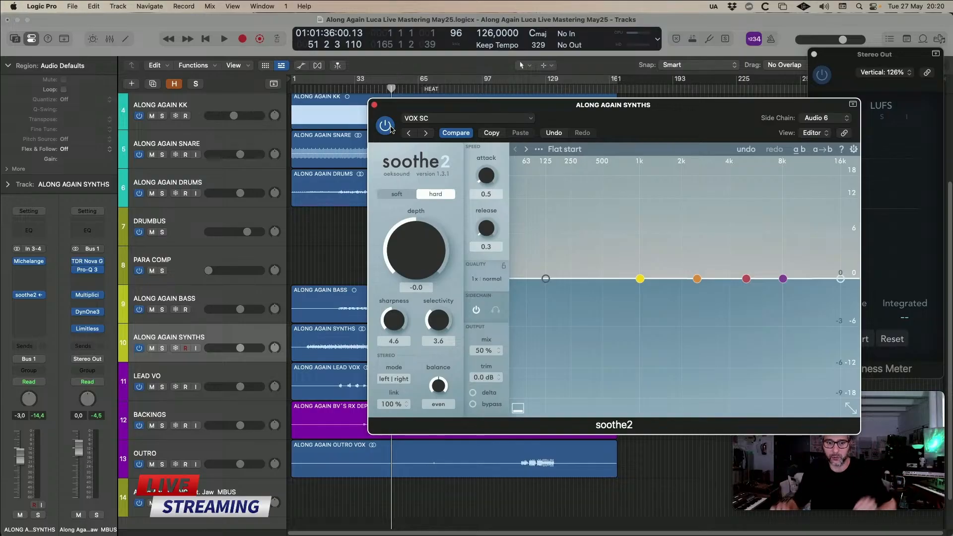
{"action": "left_click_drag", "start_coordinate": [461, 108], "coordinate": [460, 108]}
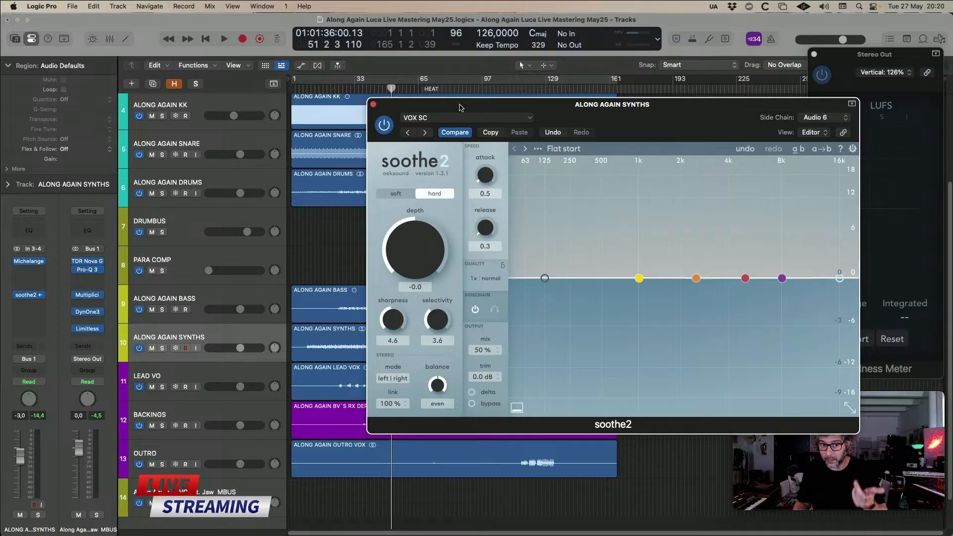
{"action": "left_click", "coordinate": [373, 105]}
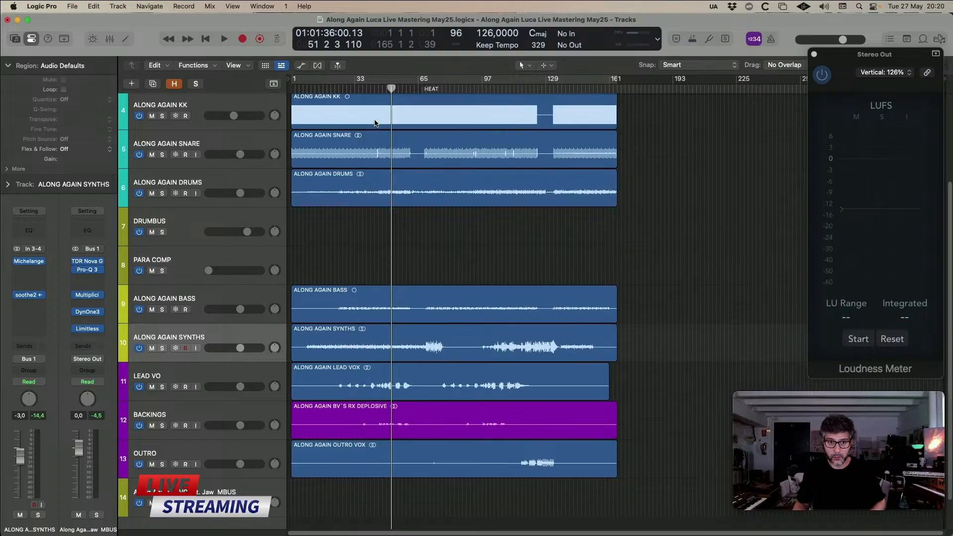
- Solo the ALONG AGAIN BASS track and play a short passage of it
{"action": "left_click", "coordinate": [289, 203]}
{"action": "scroll", "coordinate": [346, 271], "scroll_direction": "up", "scroll_amount": 3}
{"action": "left_click", "coordinate": [225, 262]}
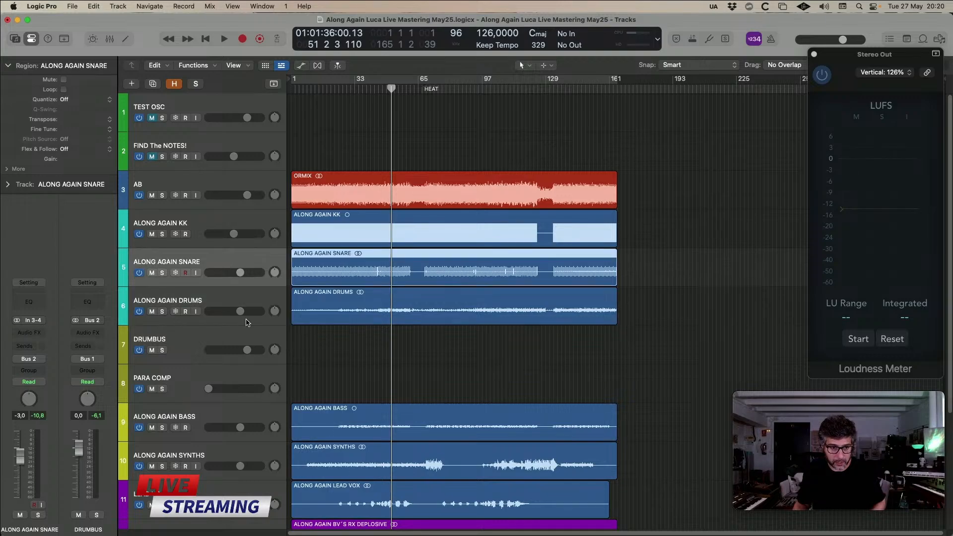
{"action": "scroll", "coordinate": [251, 333], "scroll_direction": "down", "scroll_amount": 3}
{"action": "left_click", "coordinate": [201, 306]}
{"action": "key", "text": "s"}
{"action": "key", "text": "space"}
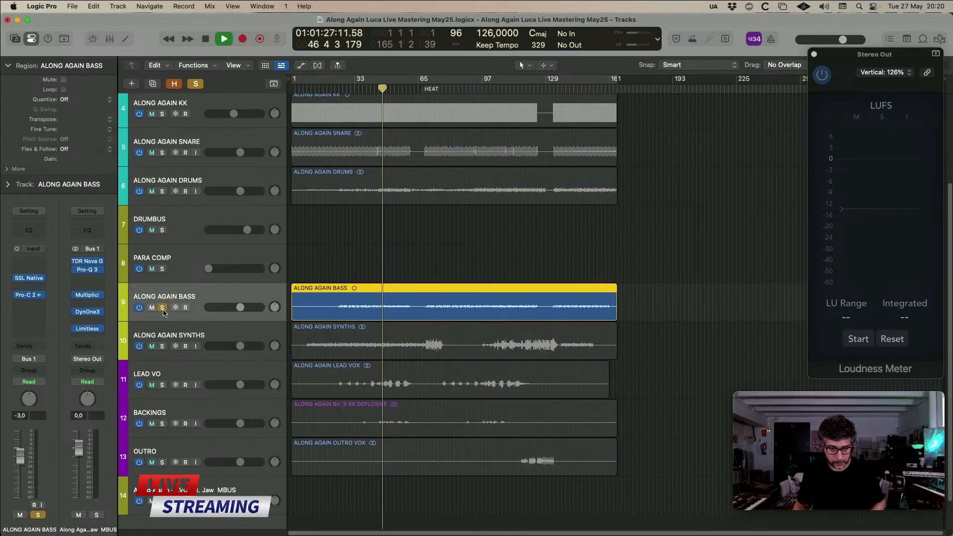
{"action": "key", "text": "space"}
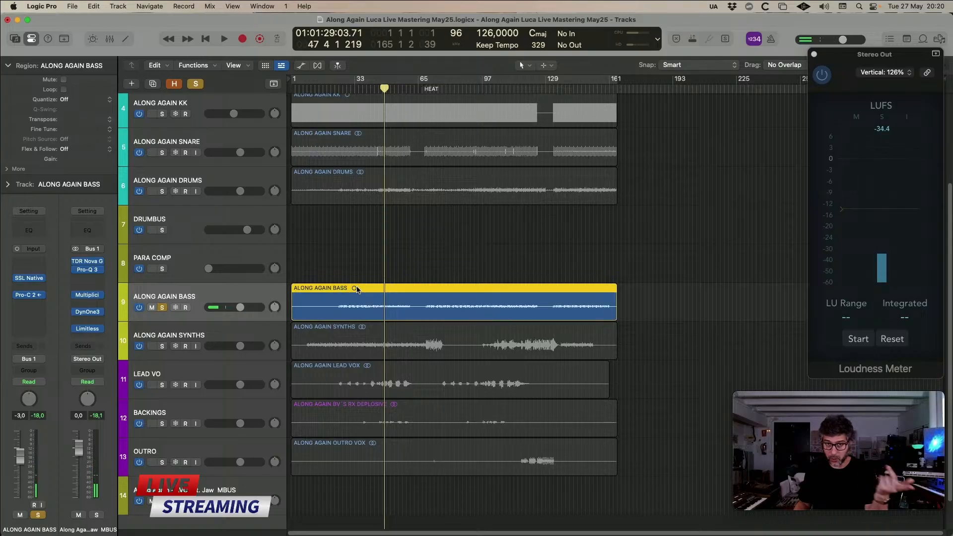
- Duplicate the ALONG AGAIN BASS track together with its region and plug-ins, and select the duplicate
{"action": "key", "text": "super+s"}
{"action": "key", "text": "super+d"}
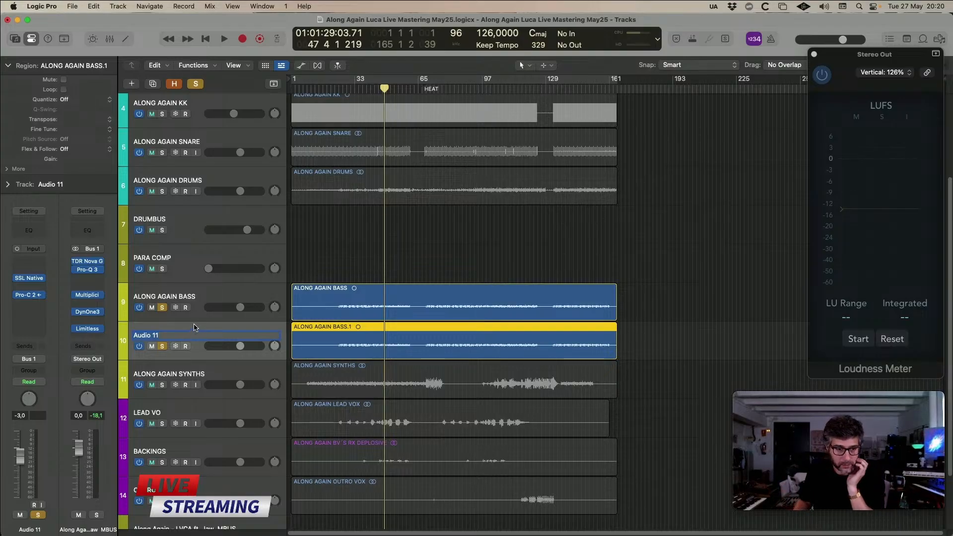
{"action": "left_click", "coordinate": [203, 312]}
{"action": "left_click", "coordinate": [195, 340]}
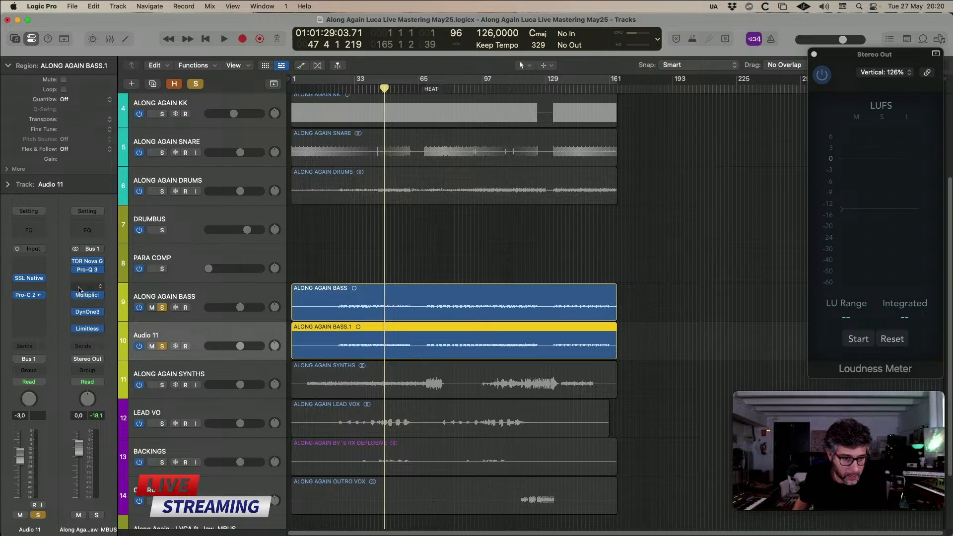
- Try to insert a mono UAD Roland Dimension D on the duplicated bass track
{"action": "left_click", "coordinate": [48, 287]}
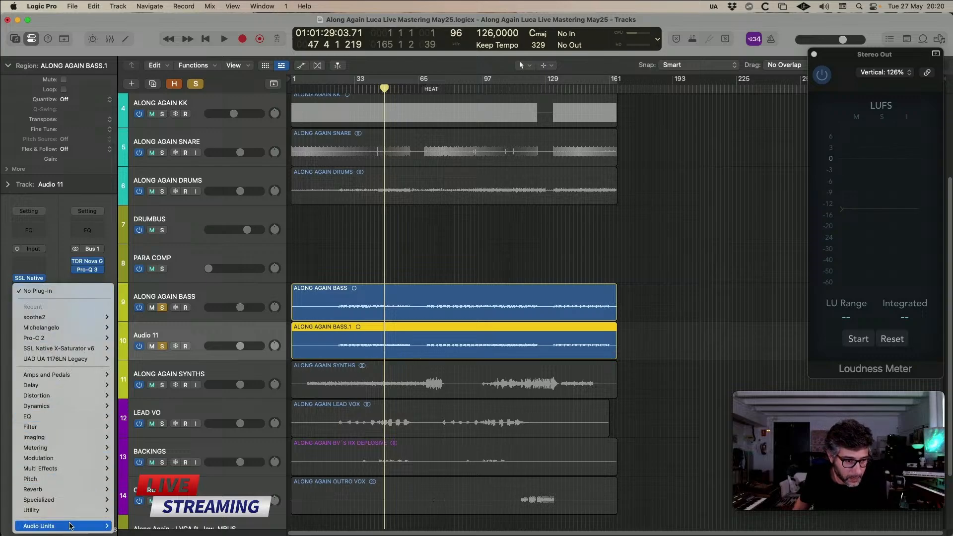
{"action": "mouse_move", "coordinate": [60, 525]}
{"action": "mouse_move", "coordinate": [164, 474]}
{"action": "mouse_move", "coordinate": [268, 530]}
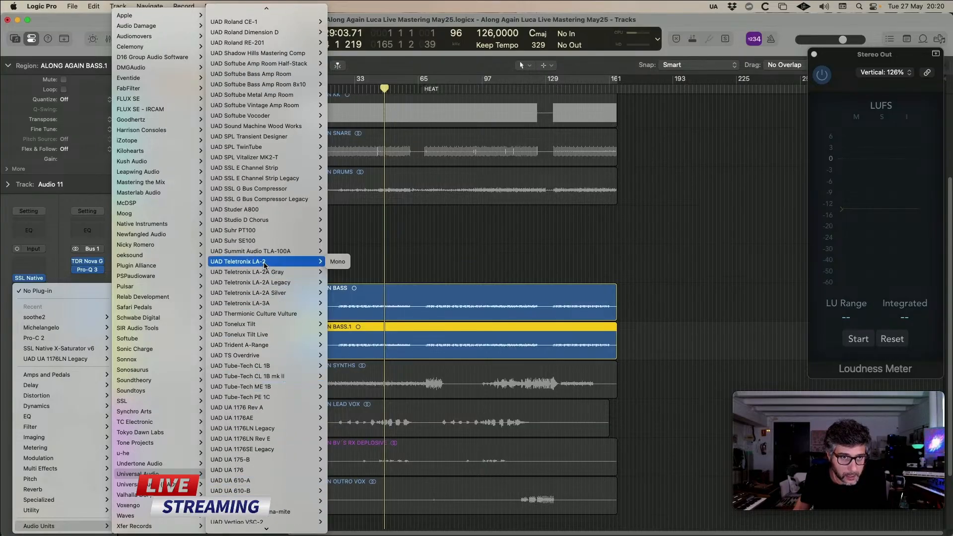
{"action": "mouse_move", "coordinate": [299, 33]}
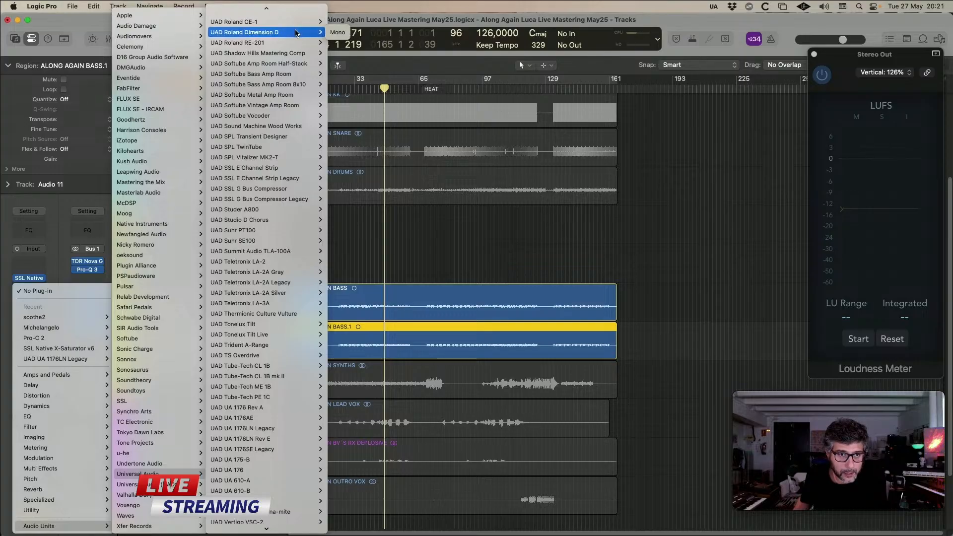
{"action": "left_click", "coordinate": [338, 32]}
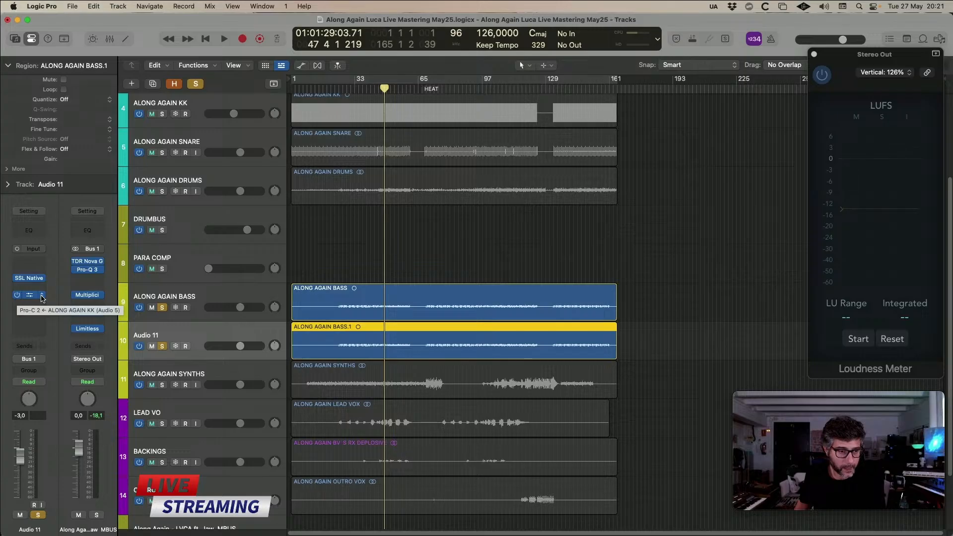
- Remove Pro-C 2 from the duplicated bass track and insert a mono-to-stereo UAD Roland Dimension D after the SSL plug-in
{"action": "left_click", "coordinate": [42, 297]}
{"action": "left_click", "coordinate": [58, 291]}
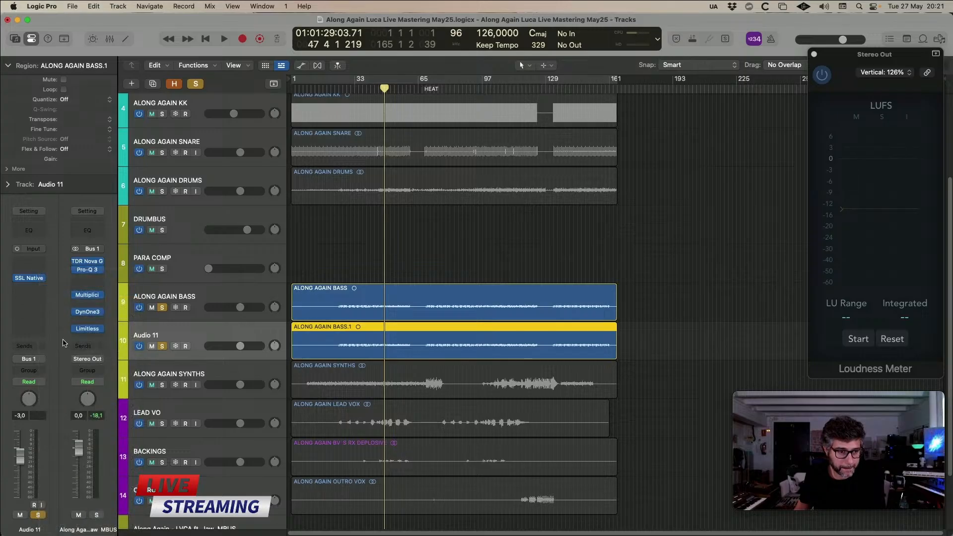
{"action": "left_click", "coordinate": [29, 291]}
{"action": "mouse_move", "coordinate": [127, 522]}
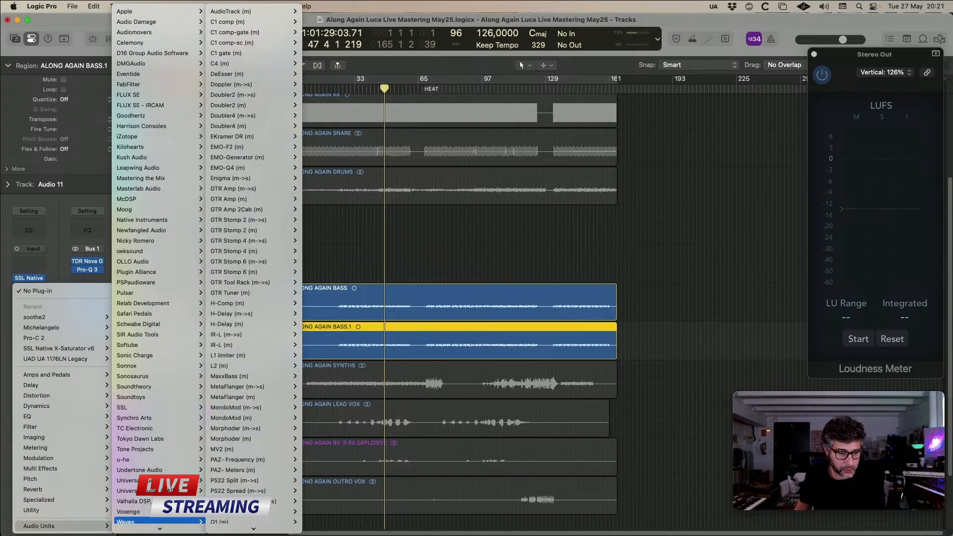
{"action": "mouse_move", "coordinate": [127, 480]}
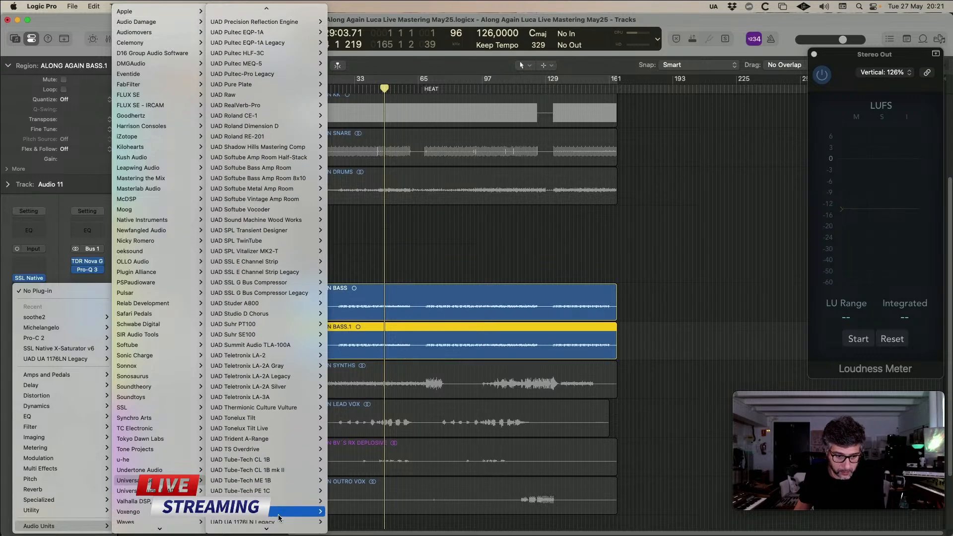
{"action": "mouse_move", "coordinate": [282, 83]}
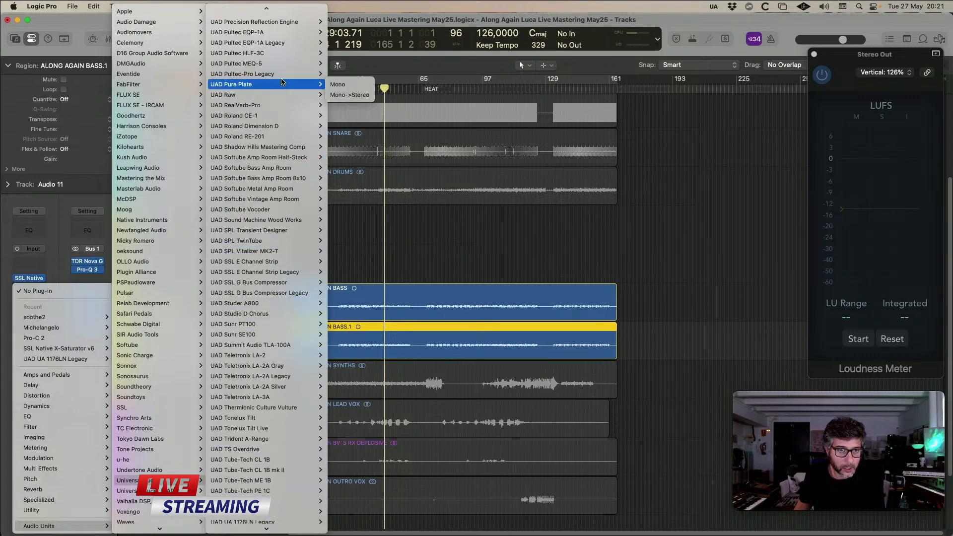
{"action": "left_click", "coordinate": [350, 136]}
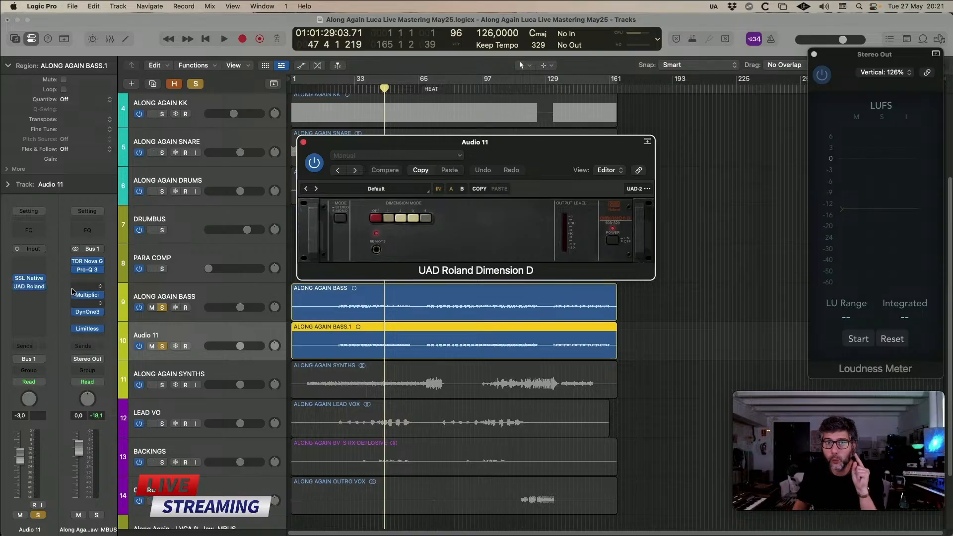
{"action": "left_click_drag", "start_coordinate": [405, 146], "coordinate": [407, 148]}
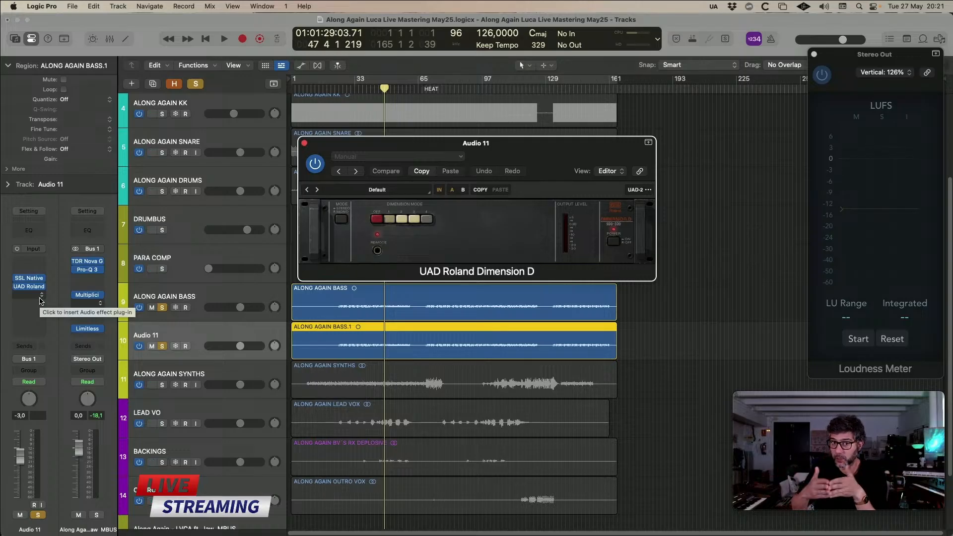
- Insert a fresh Pro-C 2 after the Dimension D on the duplicated bass, bring up the mixer and close both plug-in windows
{"action": "left_click", "coordinate": [41, 300]}
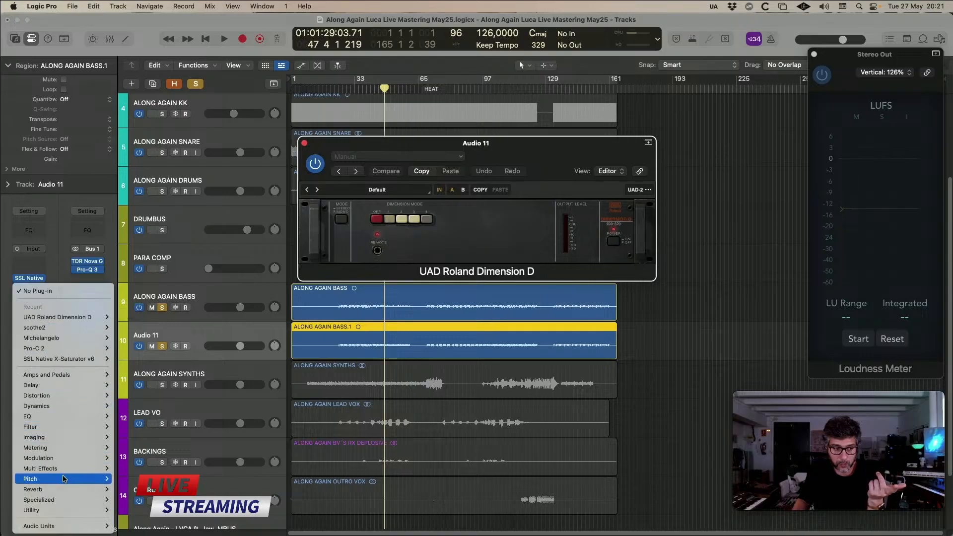
{"action": "mouse_move", "coordinate": [89, 349]}
{"action": "left_click", "coordinate": [125, 348]}
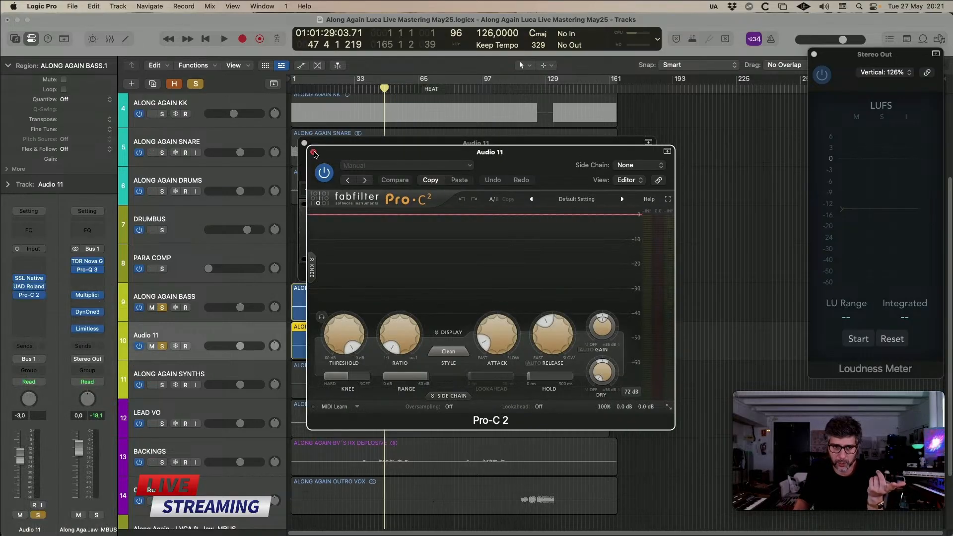
{"action": "left_click_drag", "start_coordinate": [331, 156], "coordinate": [329, 157]}
{"action": "key", "text": "super+2"}
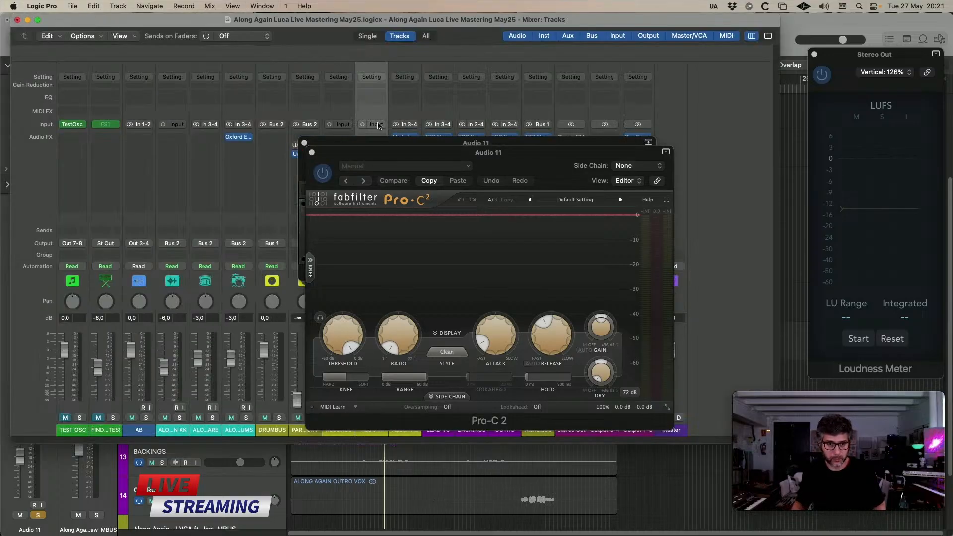
{"action": "left_click", "coordinate": [312, 152]}
{"action": "left_click", "coordinate": [304, 144]}
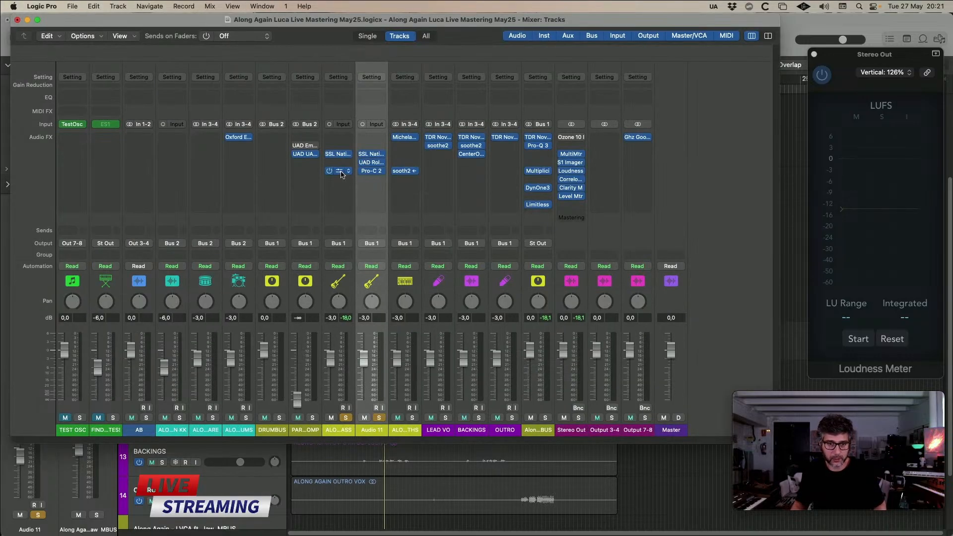
- Save the original ALONG AGAIN BASS Pro-C 2 settings as the preset TEMP.ffp, replacing the existing file, and close the plug-in
{"action": "left_click", "coordinate": [371, 170]}
{"action": "left_click_drag", "start_coordinate": [397, 144], "coordinate": [546, 106]}
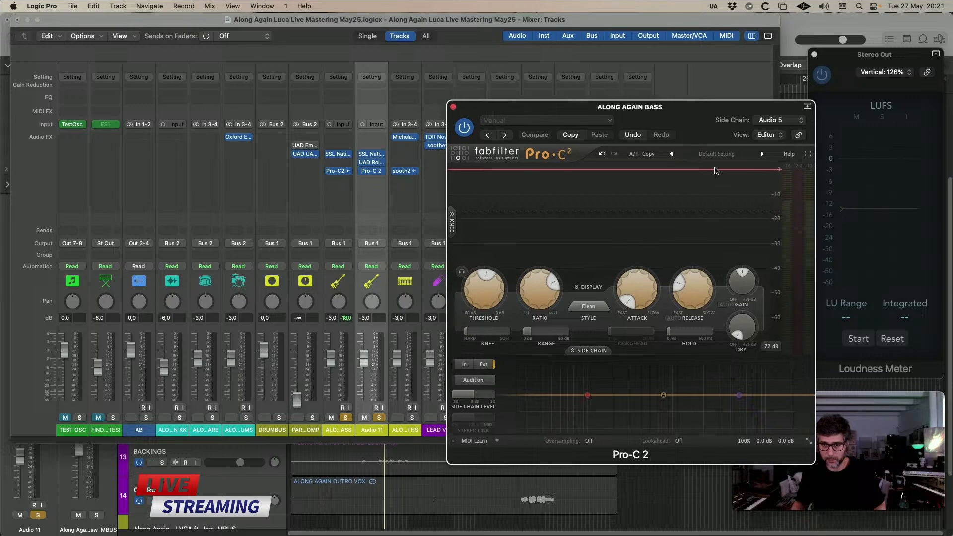
{"action": "left_click", "coordinate": [718, 154]}
{"action": "left_click", "coordinate": [704, 451]}
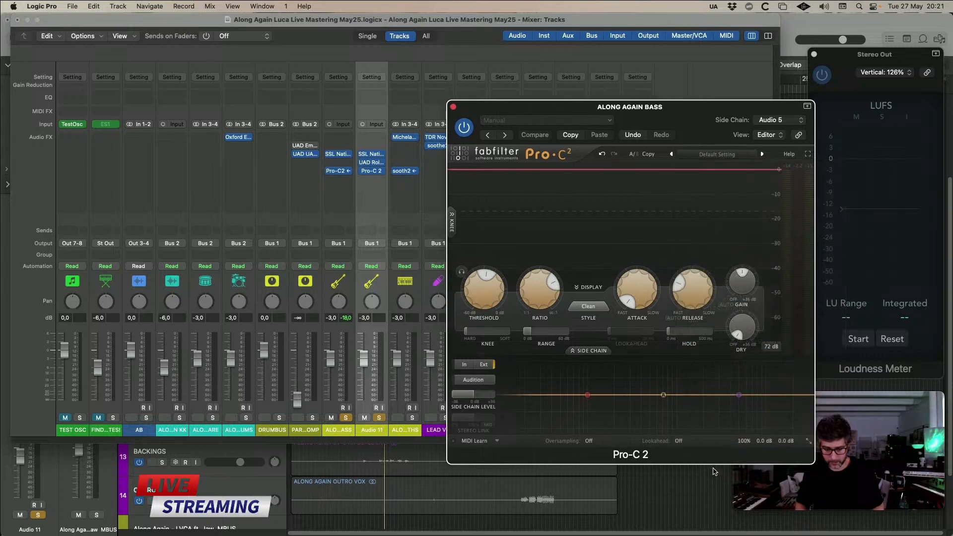
{"action": "key", "text": "Return"}
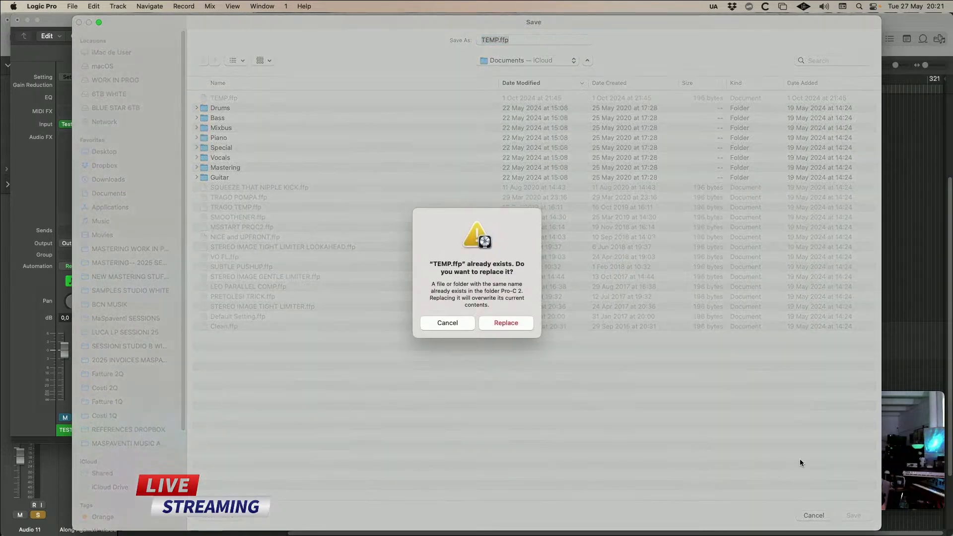
{"action": "key", "text": "Return"}
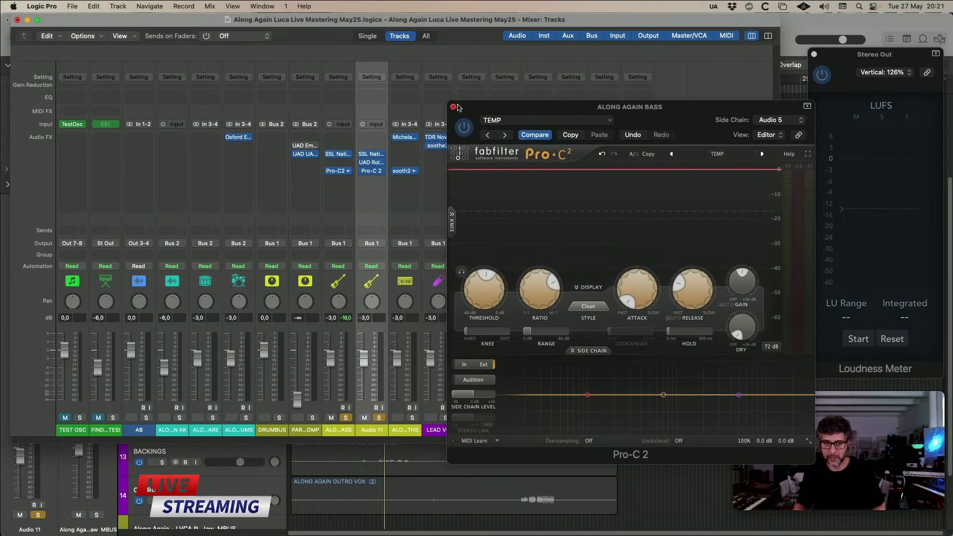
{"action": "left_click", "coordinate": [455, 107]}
- Load the TEMP preset into the Pro-C 2 on the duplicated bass track
{"action": "left_click", "coordinate": [372, 171]}
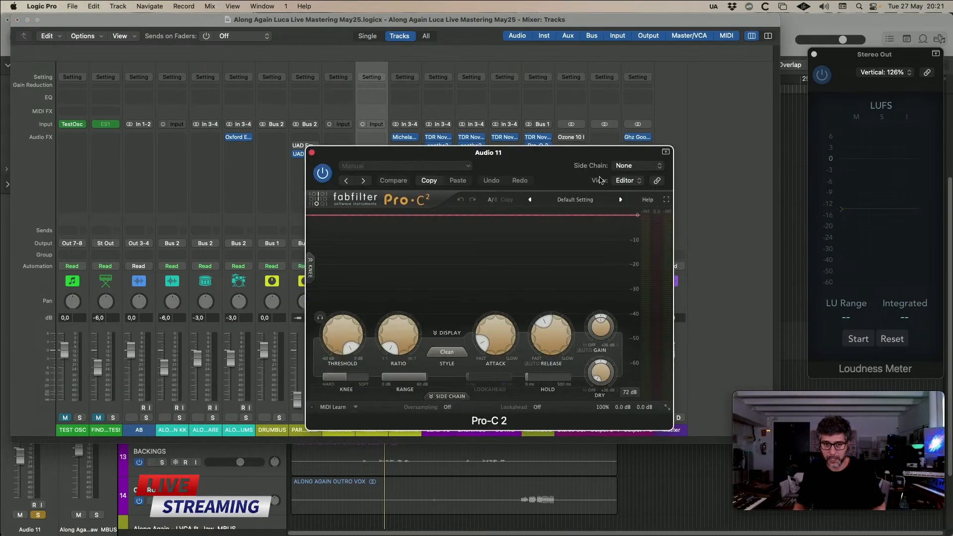
{"action": "left_click", "coordinate": [635, 167]}
{"action": "left_click", "coordinate": [577, 174]}
{"action": "left_click", "coordinate": [627, 181]}
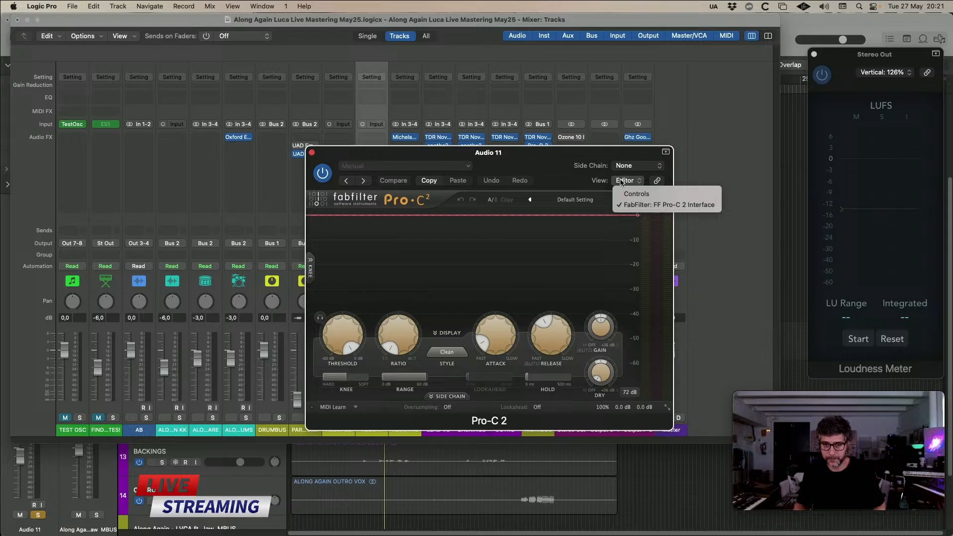
{"action": "left_click", "coordinate": [561, 182]}
{"action": "left_click", "coordinate": [573, 202]}
{"action": "left_click", "coordinate": [561, 431]}
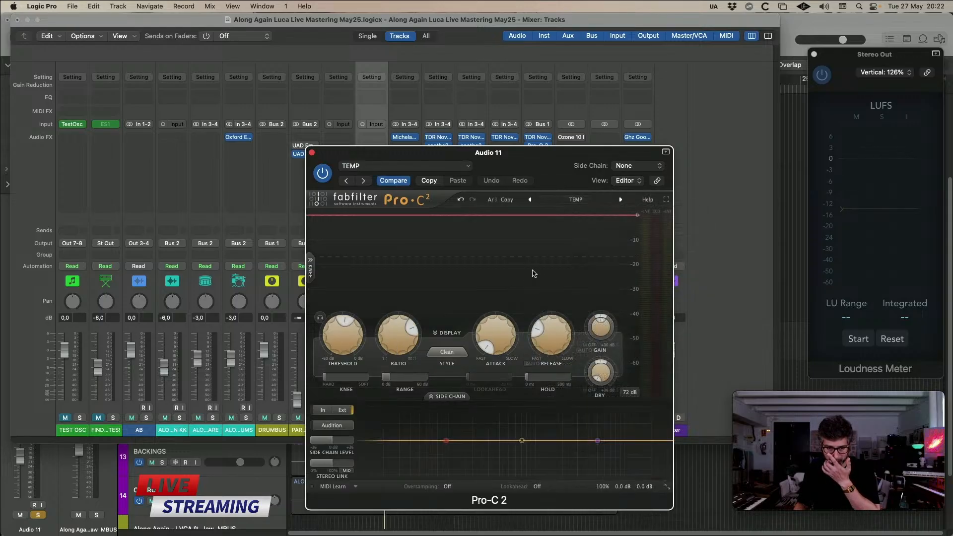
- Compare the original bass track's Pro-C 2 settings with those of the duplicate, then close the original's plug-in
{"action": "left_click_drag", "start_coordinate": [422, 154], "coordinate": [434, 390]}
{"action": "left_click", "coordinate": [342, 172]}
{"action": "left_click_drag", "start_coordinate": [348, 380], "coordinate": [106, 130]}
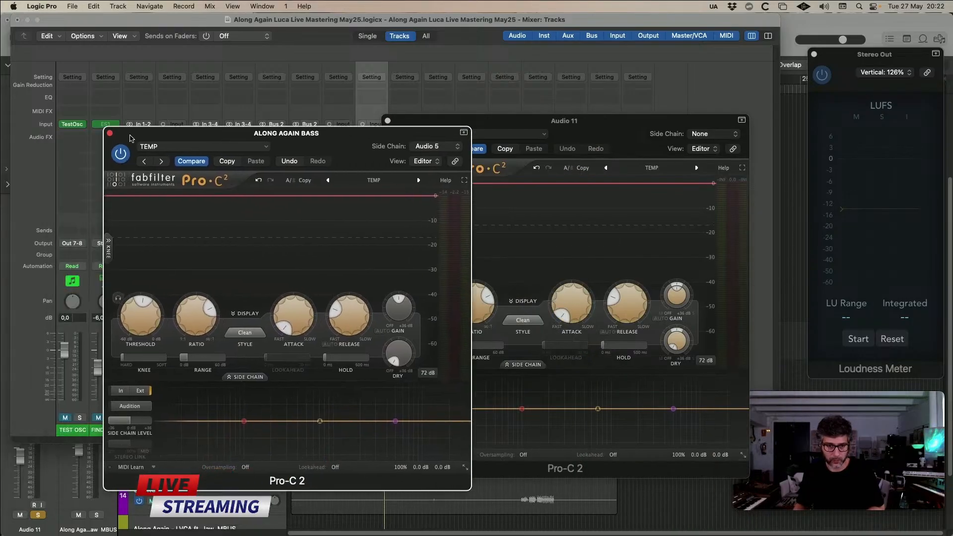
{"action": "left_click", "coordinate": [109, 132]}
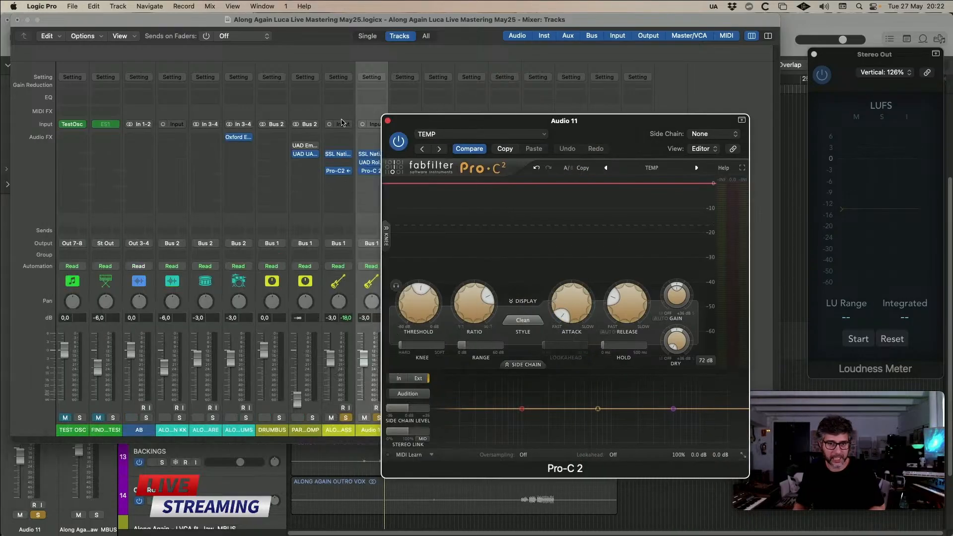
- Set the duplicated bass's Pro-C 2 side chain to ALONG AGAIN KK (Audio 5), check it during playback and close the plug-in
{"action": "left_click", "coordinate": [387, 122]}
{"action": "left_click", "coordinate": [370, 171]}
{"action": "left_click", "coordinate": [729, 134]}
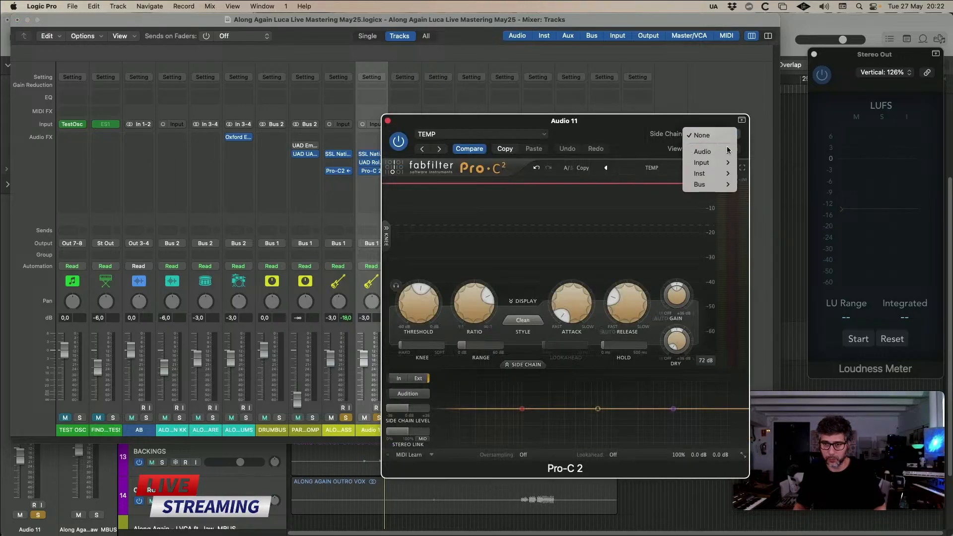
{"action": "mouse_move", "coordinate": [728, 151]}
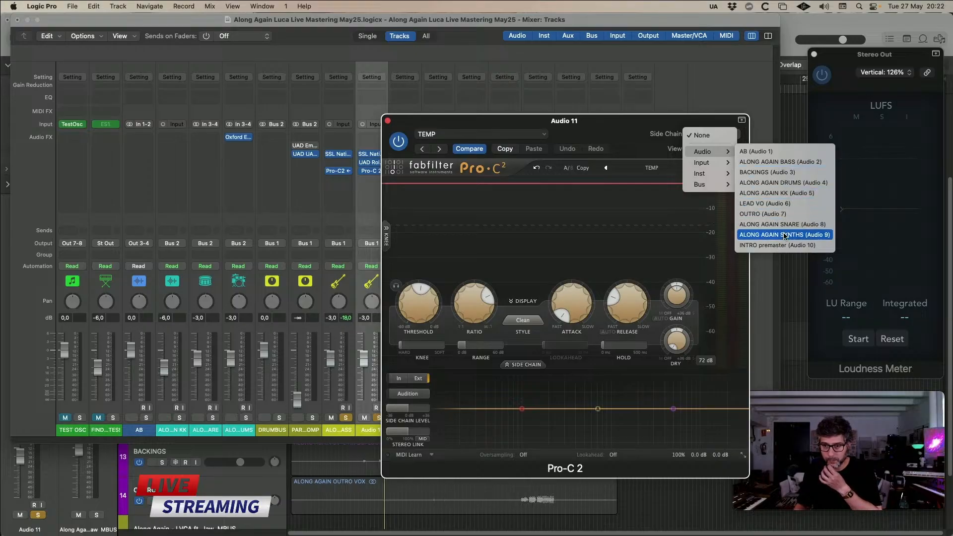
{"action": "left_click", "coordinate": [783, 193]}
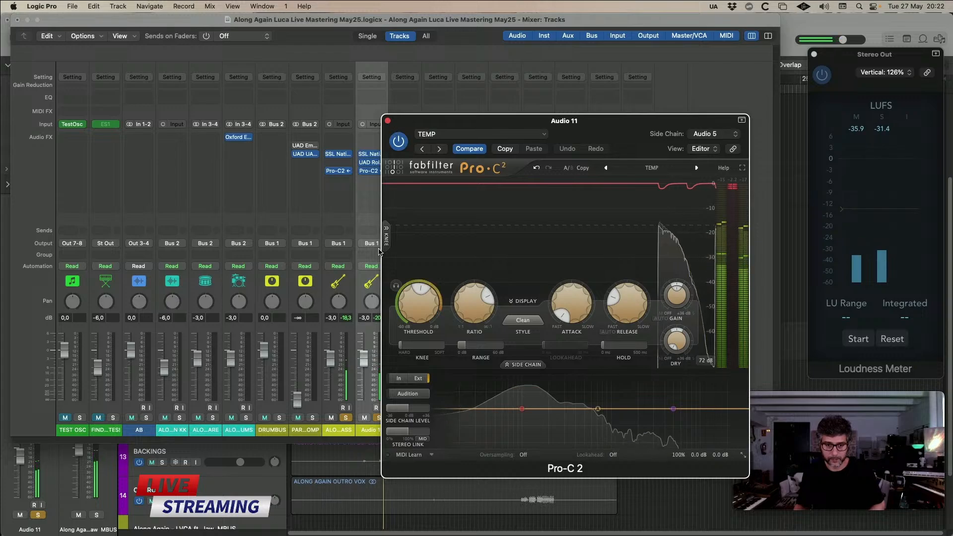
{"action": "key", "text": "super+w"}
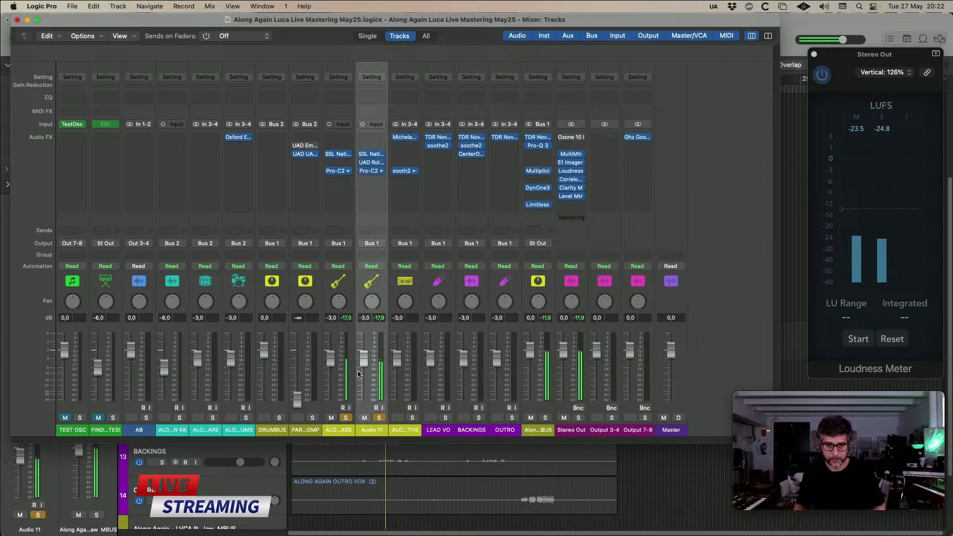
- Audition dimension mode 4 and a lower mode on the duplicated bass's Roland Dimension D, keep the lower one and close the plug-in
{"action": "left_click", "coordinate": [376, 163]}
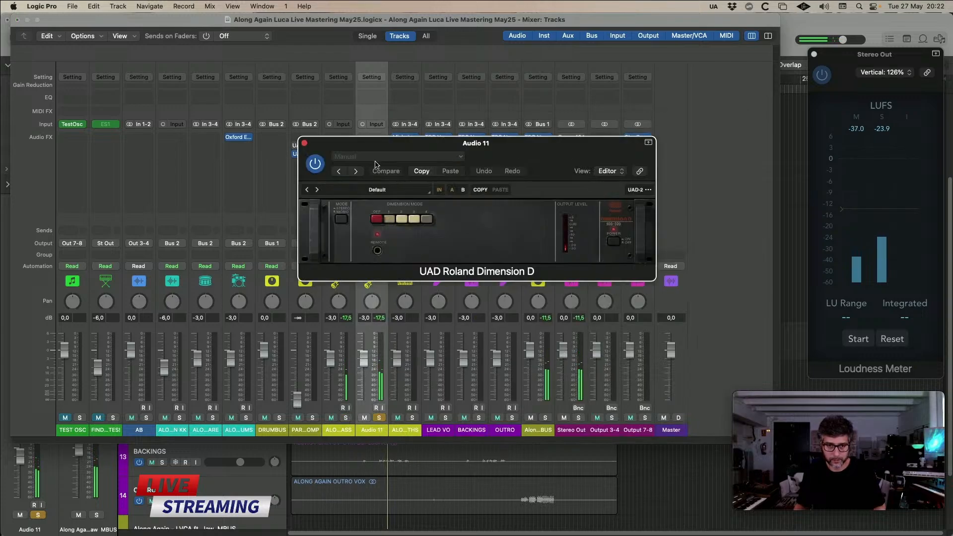
{"action": "left_click", "coordinate": [425, 219]}
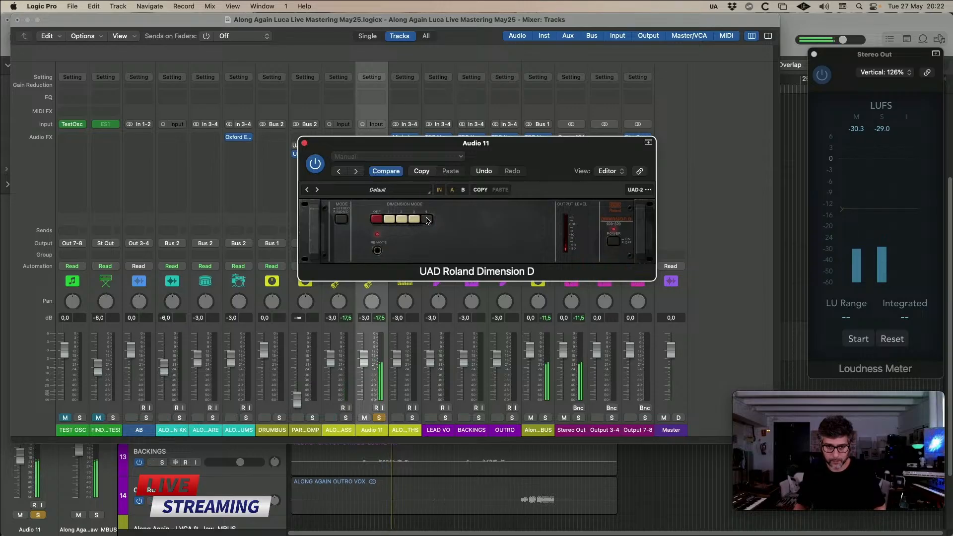
{"action": "left_click", "coordinate": [413, 219]}
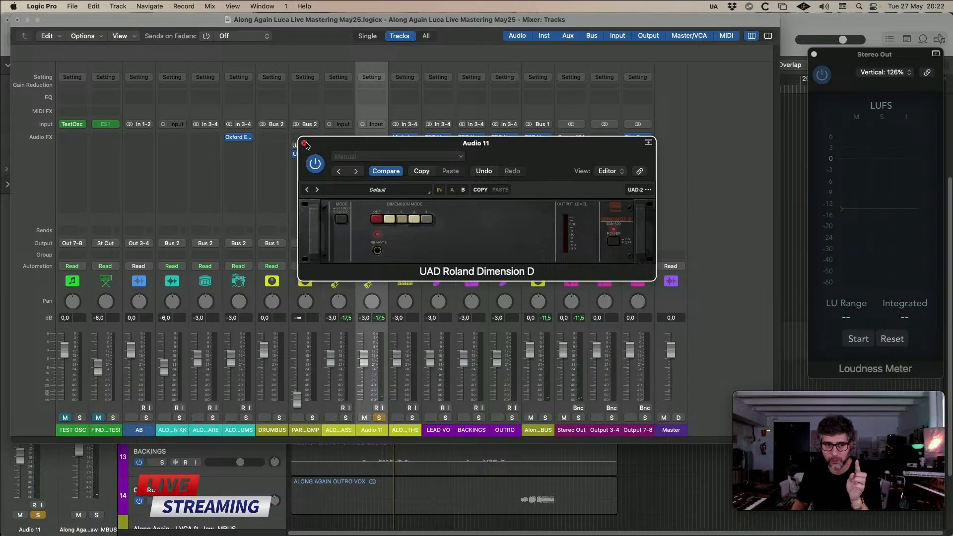
{"action": "left_click", "coordinate": [304, 144]}
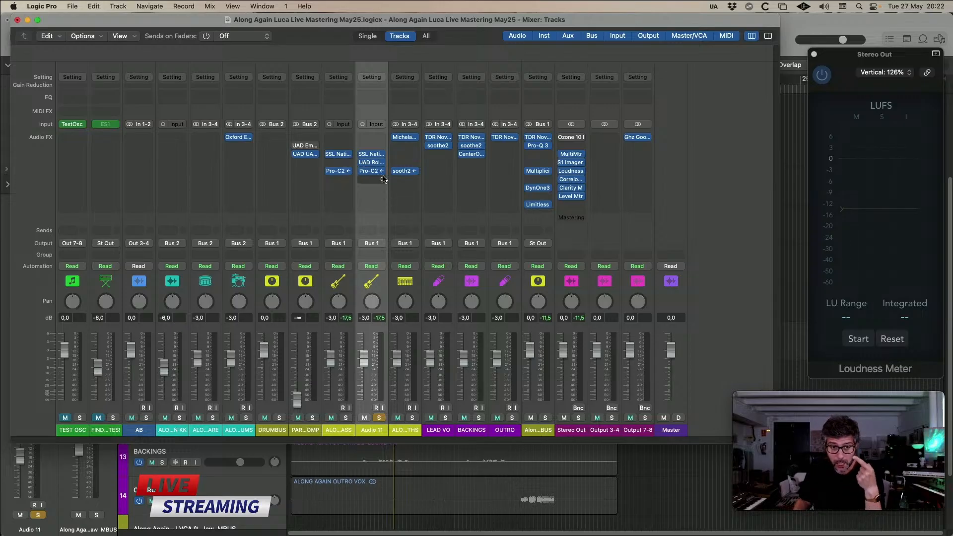
- Insert Leapwing CenterOne between the Dimension D and Pro-C 2 on the duplicated bass and mute its centre channel
{"action": "left_click_drag", "start_coordinate": [383, 178], "coordinate": [382, 178]}
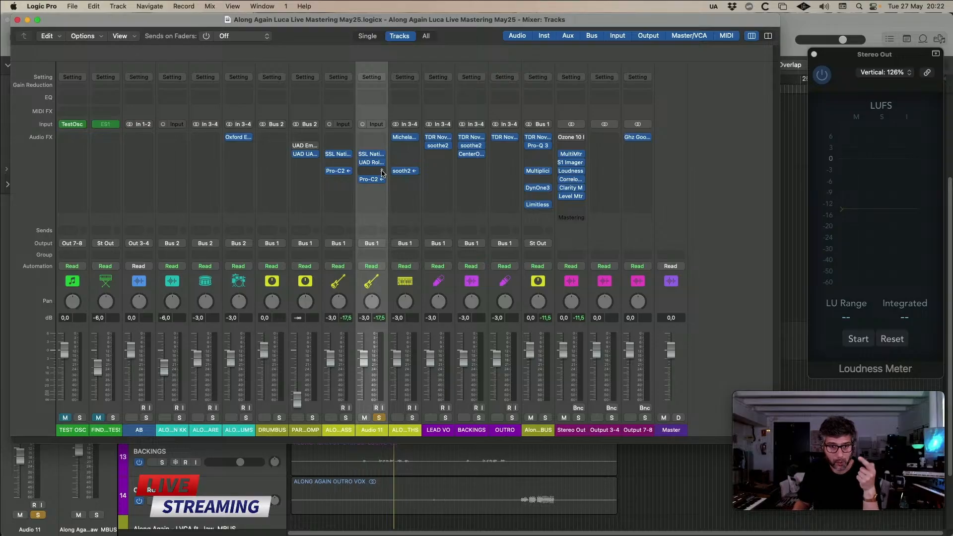
{"action": "left_click", "coordinate": [382, 171]}
{"action": "mouse_move", "coordinate": [437, 411]}
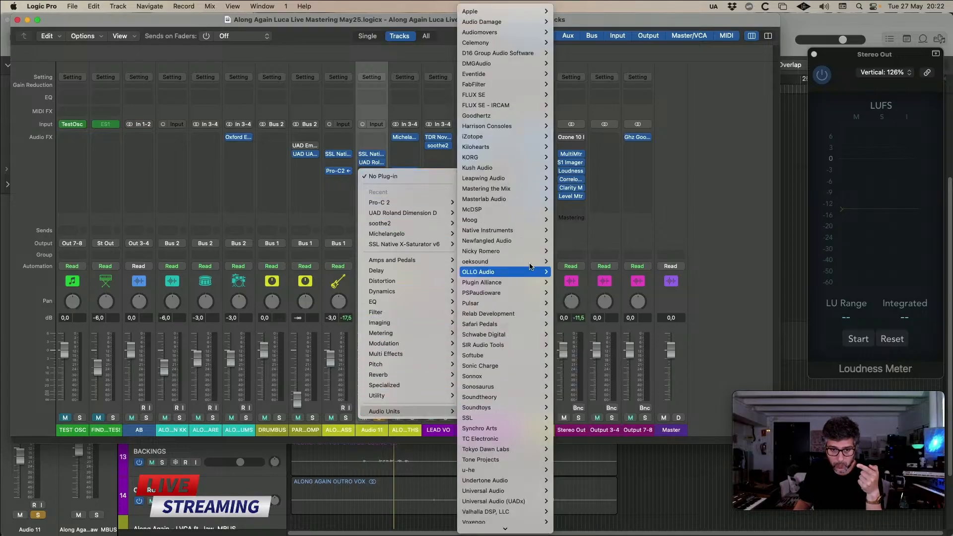
{"action": "mouse_move", "coordinate": [526, 178]}
{"action": "left_click", "coordinate": [576, 189]}
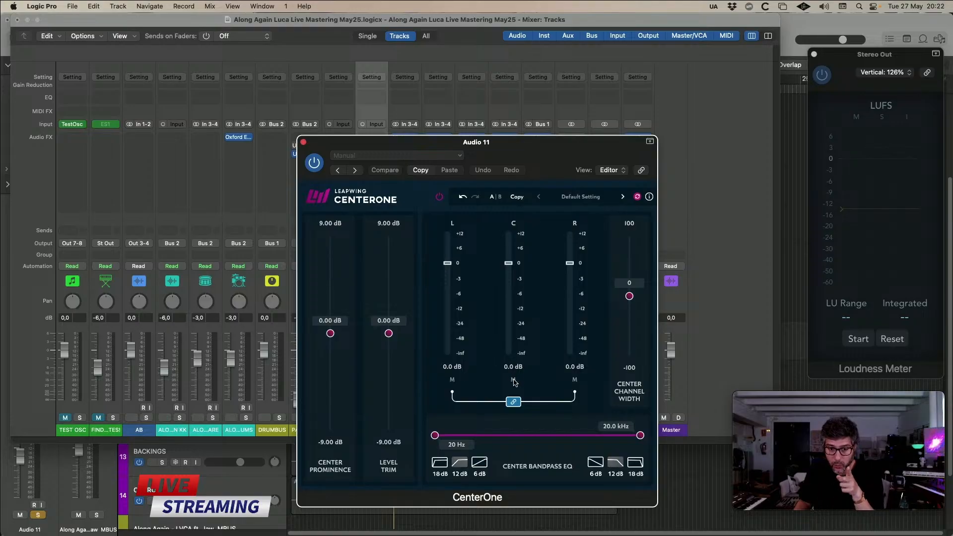
{"action": "left_click", "coordinate": [513, 380]}
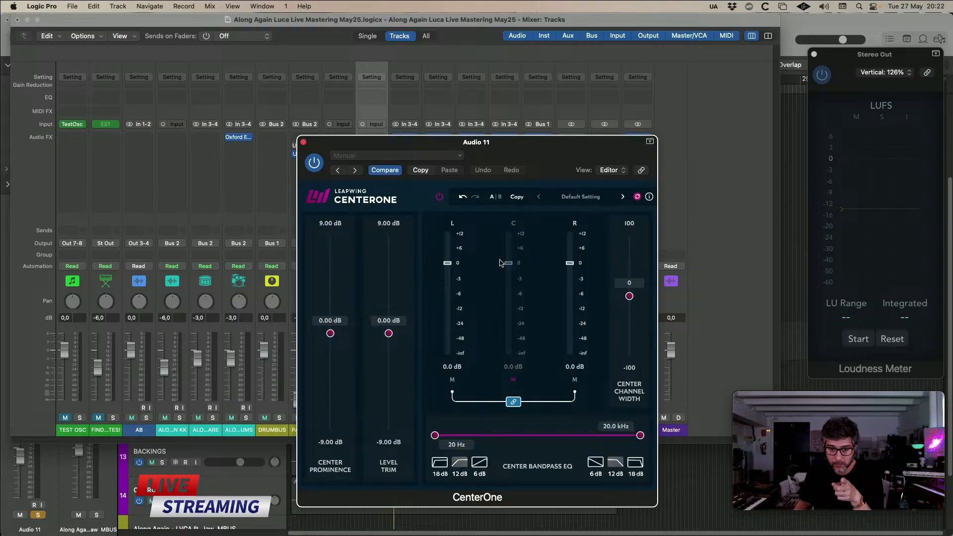
{"action": "left_click", "coordinate": [303, 142]}
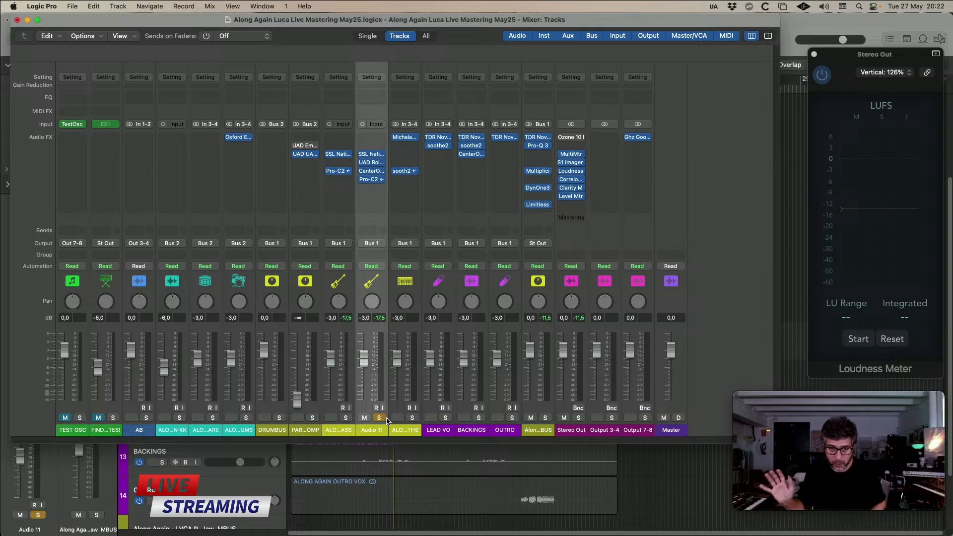
- Play the duplicated bass, solo ALONG AGAIN BASS alongside it, and pull the duplicate's fader down to -∞
{"action": "key", "text": "space"}
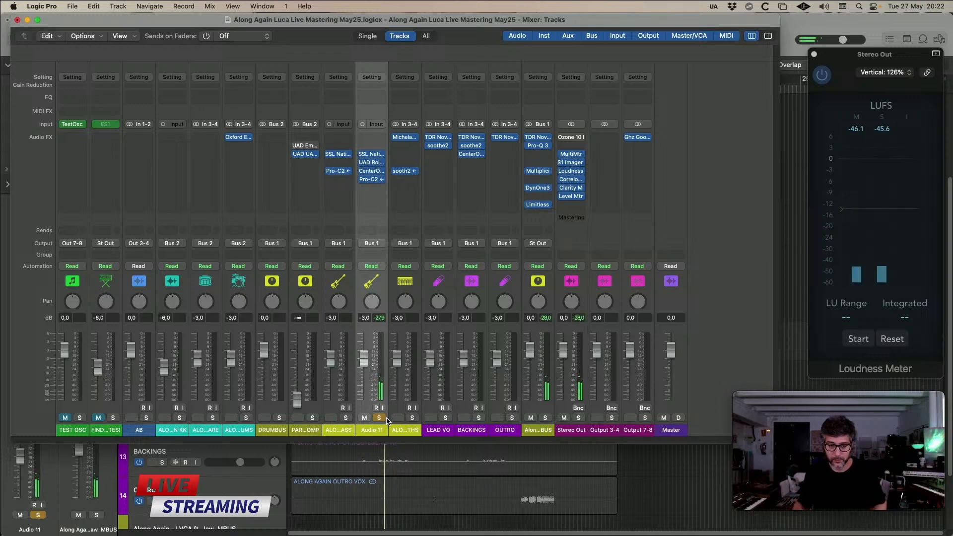
{"action": "left_click", "coordinate": [346, 417]}
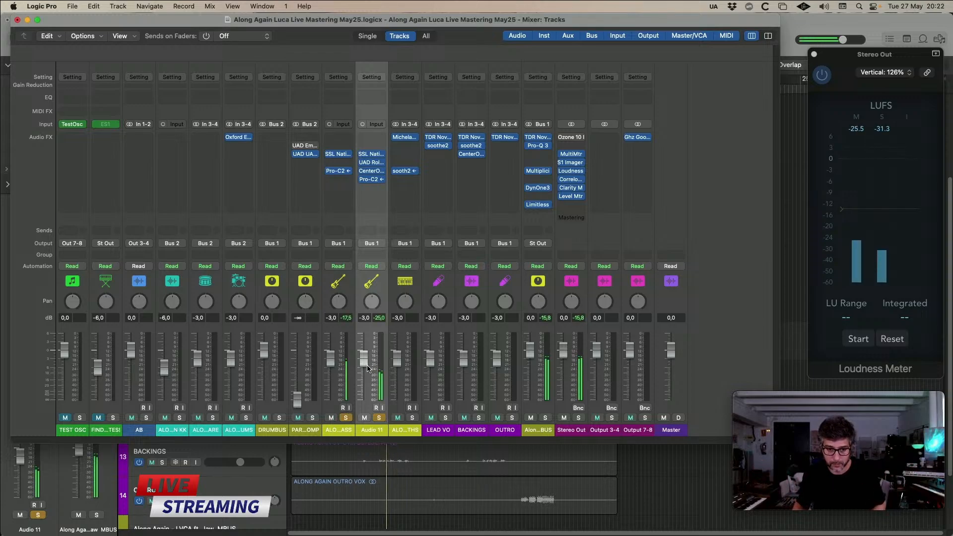
{"action": "left_click_drag", "start_coordinate": [363, 356], "coordinate": [364, 400]}
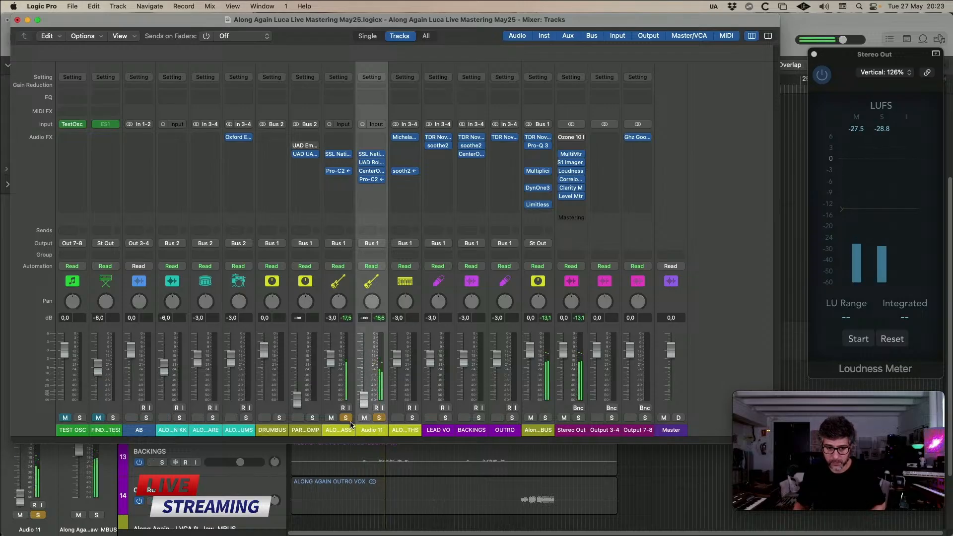
- Unsolo the bass tracks, raise the duplicated bass's fader to -1.0 dB in the full mix, and close the mixer
{"action": "left_click", "coordinate": [381, 418]}
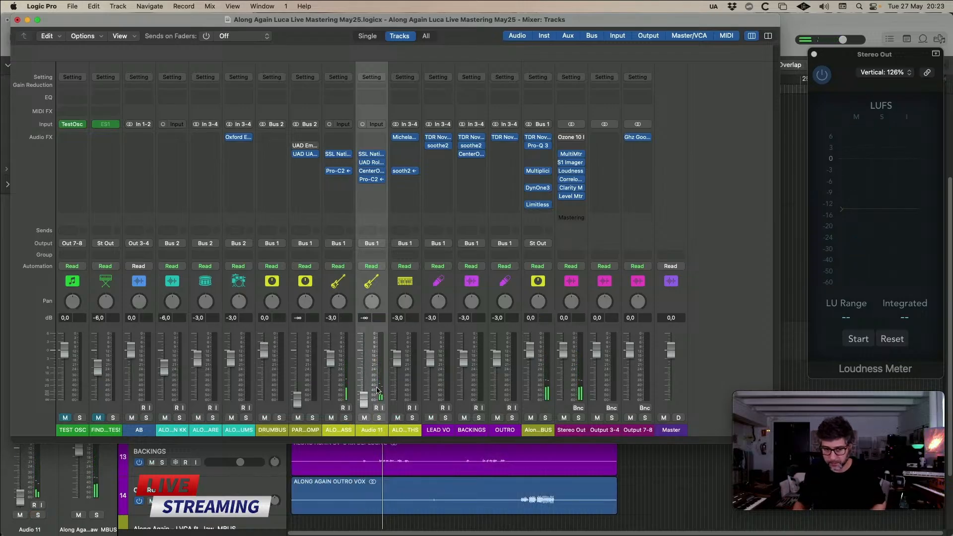
{"action": "left_click_drag", "start_coordinate": [364, 399], "coordinate": [364, 345]}
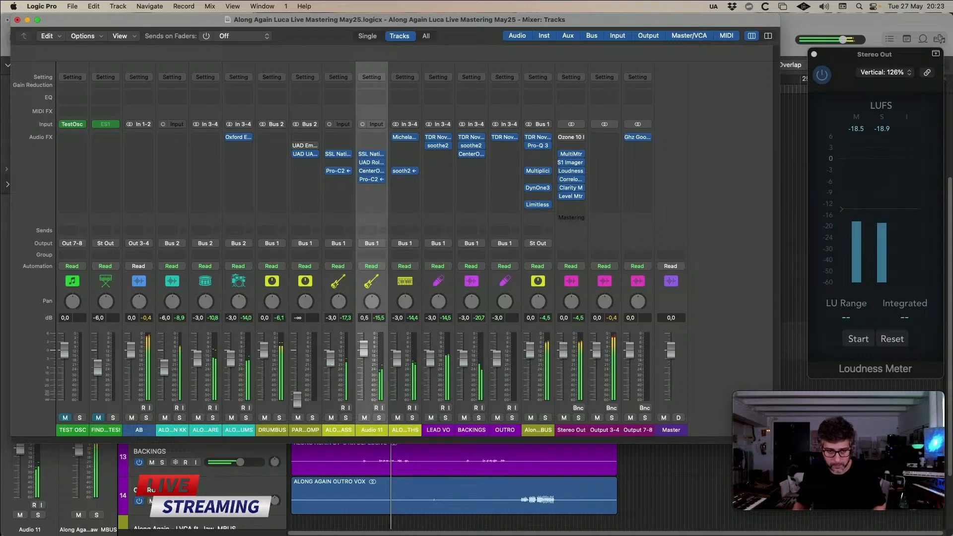
{"action": "left_click_drag", "start_coordinate": [364, 349], "coordinate": [364, 352]}
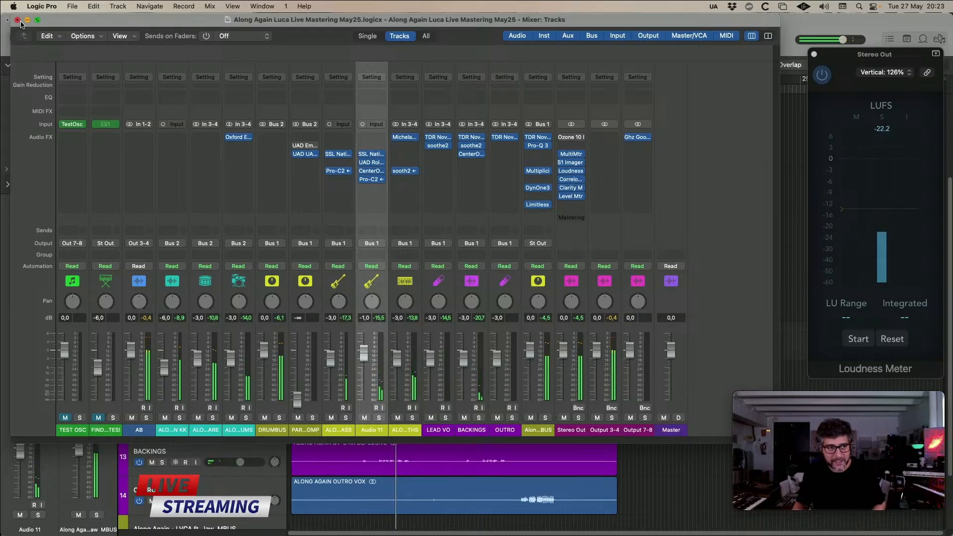
{"action": "left_click", "coordinate": [17, 20]}
- Rename the duplicated bass track Audio 11 as STEREO BASS COMPONENT
{"action": "left_click", "coordinate": [398, 273]}
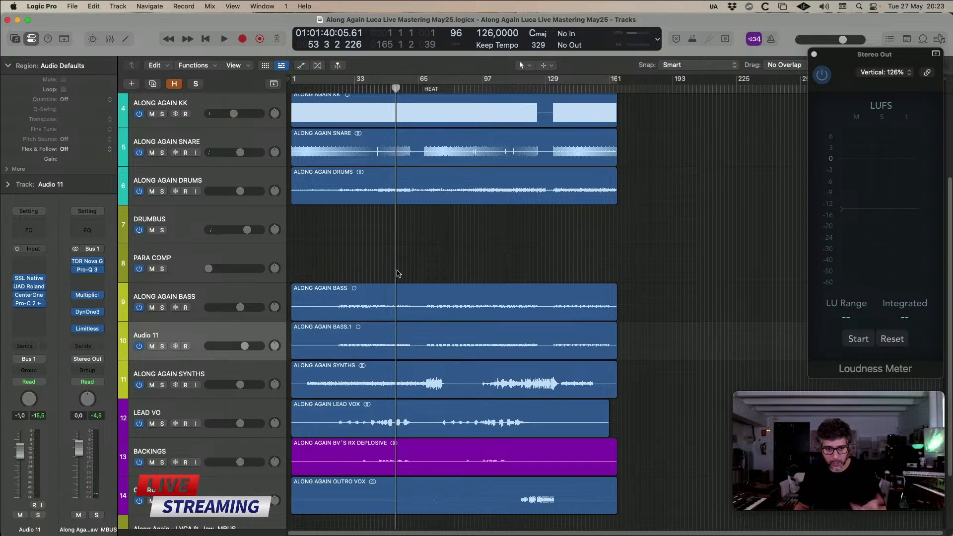
{"action": "double_click", "coordinate": [184, 335]}
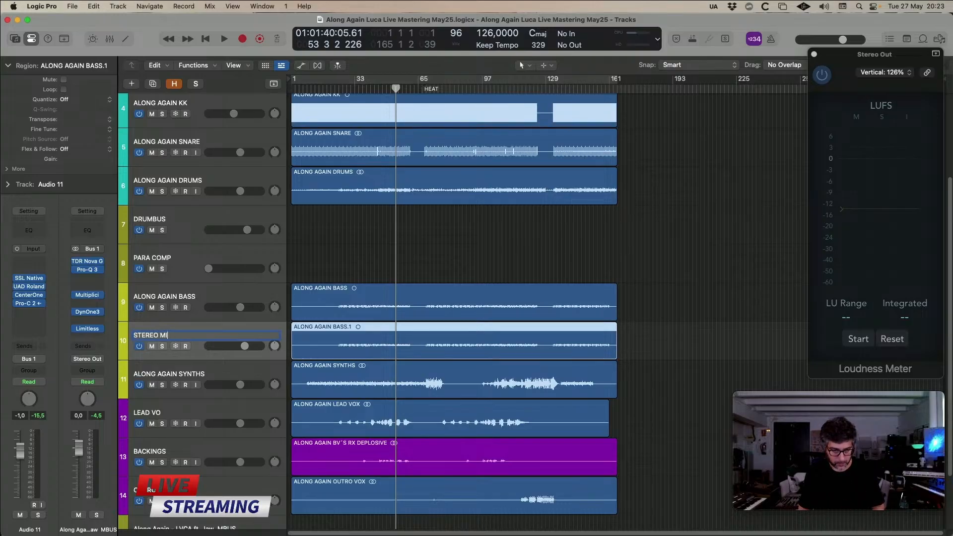
{"action": "type", "text": "STEREO BASS COMPONENT"}
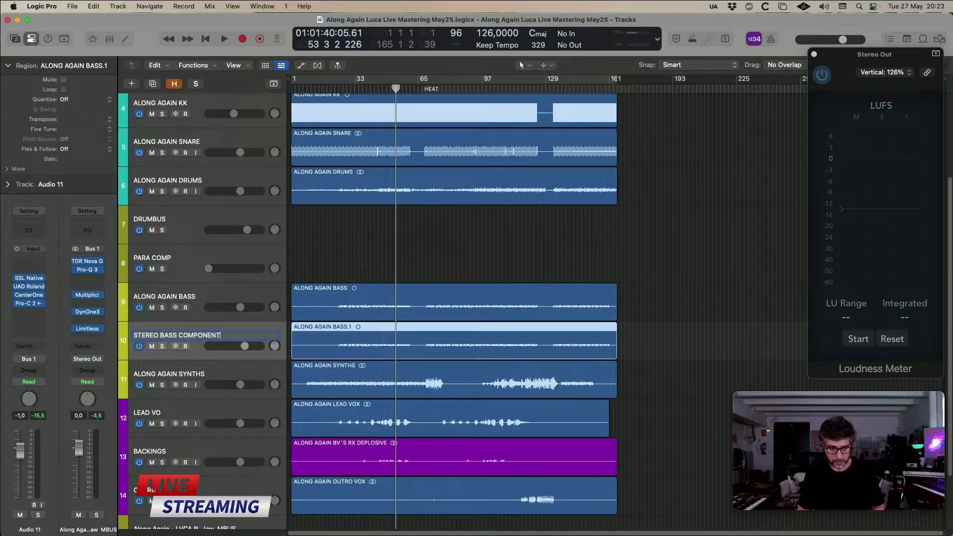
{"action": "key", "text": "Return"}
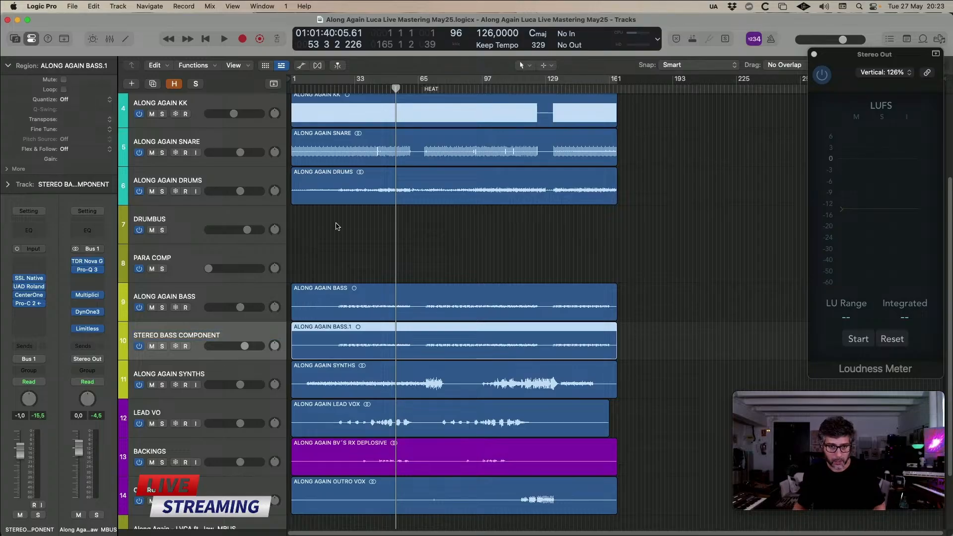
- Fit all tracks in view, select the Along Again MBUS track, close its Limitless window and play from bar 27
{"action": "key", "text": "super+Up"}
{"action": "left_click", "coordinate": [232, 438]}
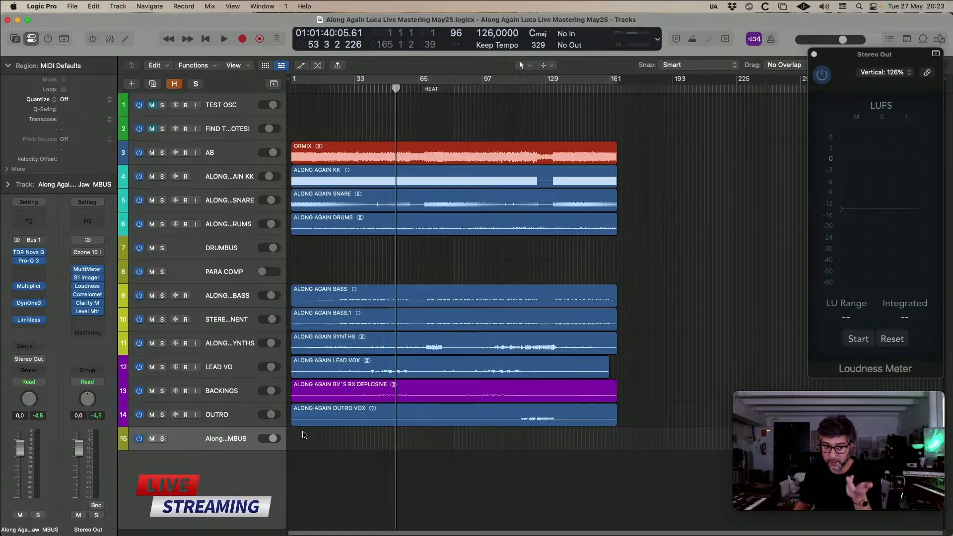
{"action": "left_click", "coordinate": [342, 90]}
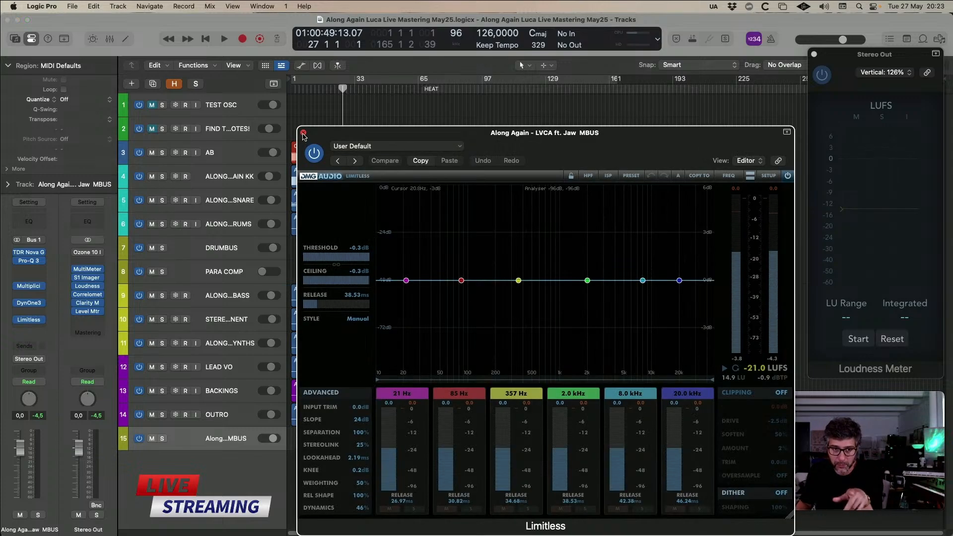
{"action": "left_click", "coordinate": [304, 133]}
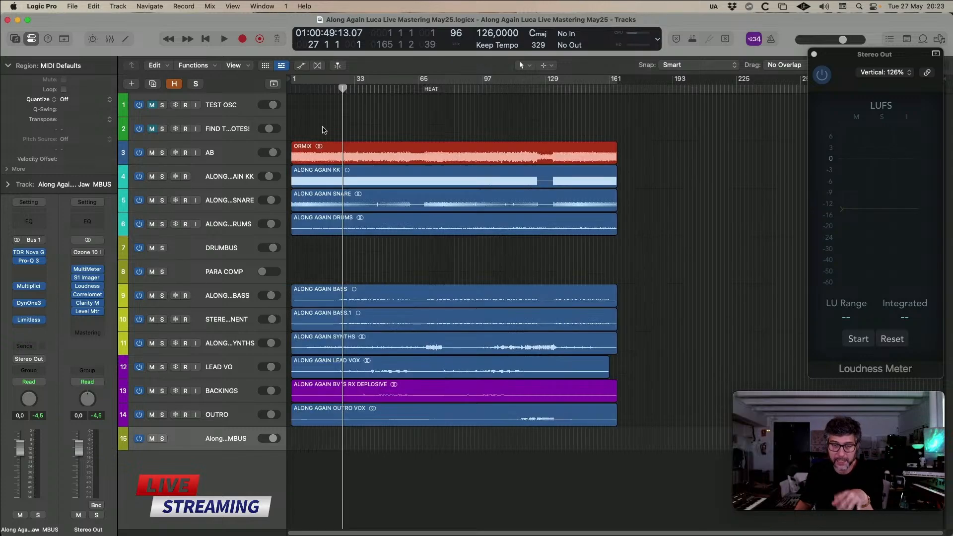
{"action": "key", "text": "space"}
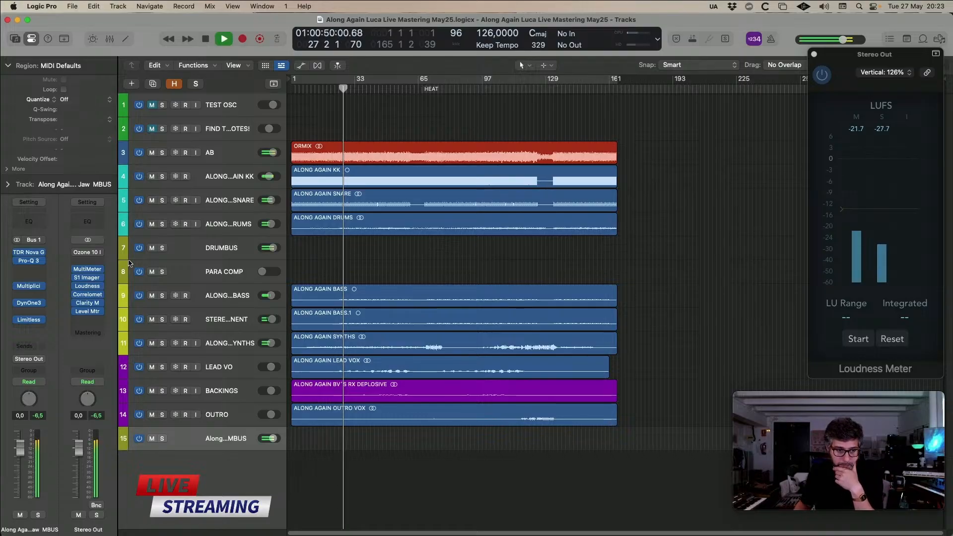
- Enable a 29 Hz high-pass and a 16.0 kHz low-pass, both 24 dB/oct, in the MBUS TDR Nova GE
{"action": "left_click", "coordinate": [28, 253]}
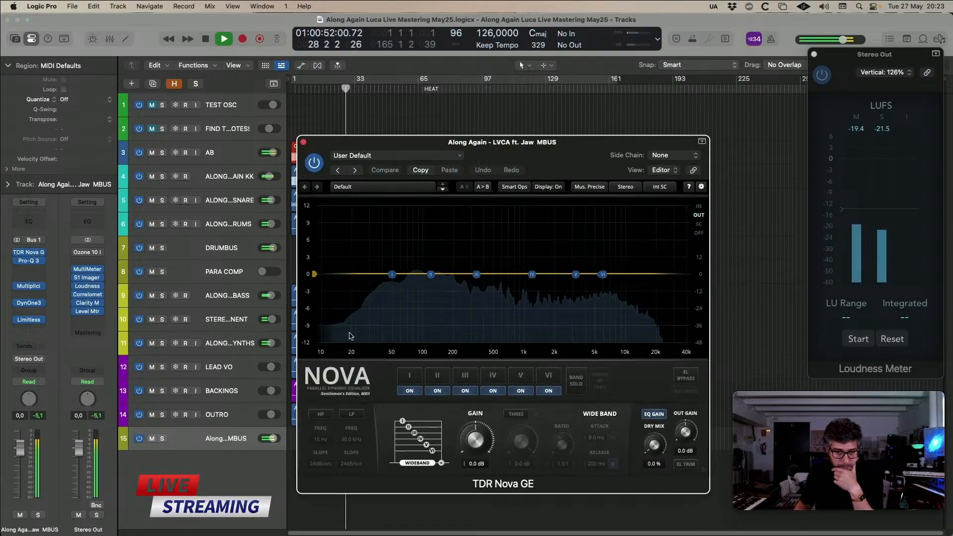
{"action": "left_click", "coordinate": [315, 415]}
{"action": "left_click", "coordinate": [351, 414]}
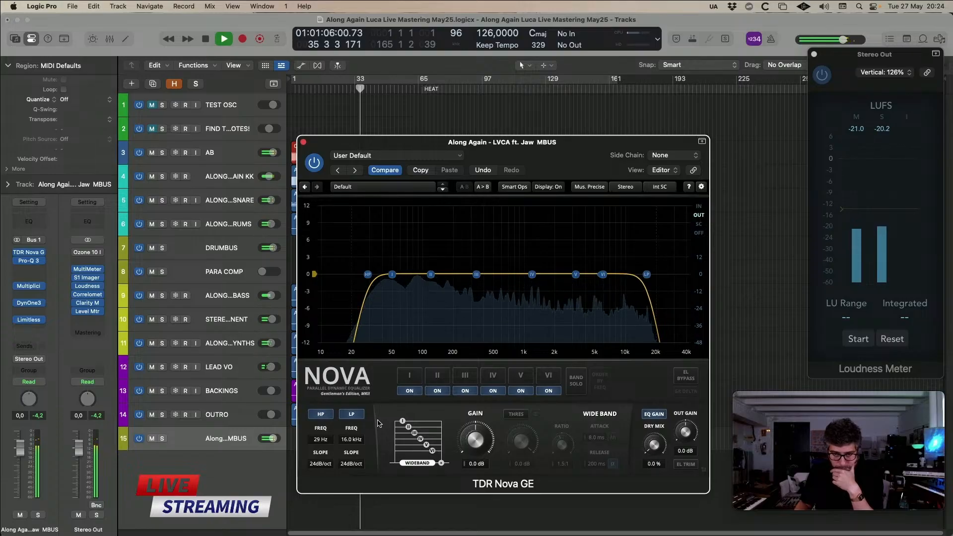
- Add a bell boost of +1.75 dB at about 6 kHz in the MBUS Pro-Q 3 and close the plug-in
{"action": "left_click", "coordinate": [29, 259]}
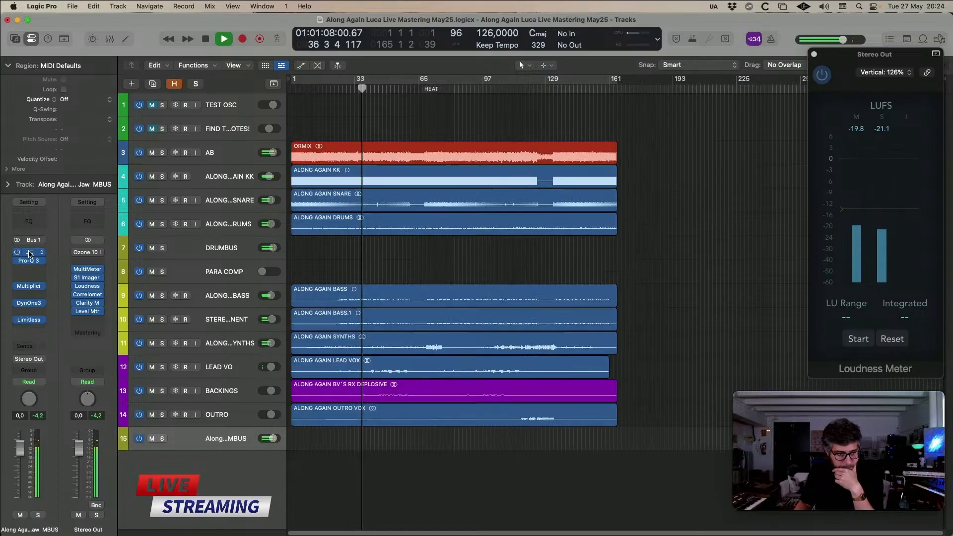
{"action": "left_click_drag", "start_coordinate": [489, 146], "coordinate": [480, 144]}
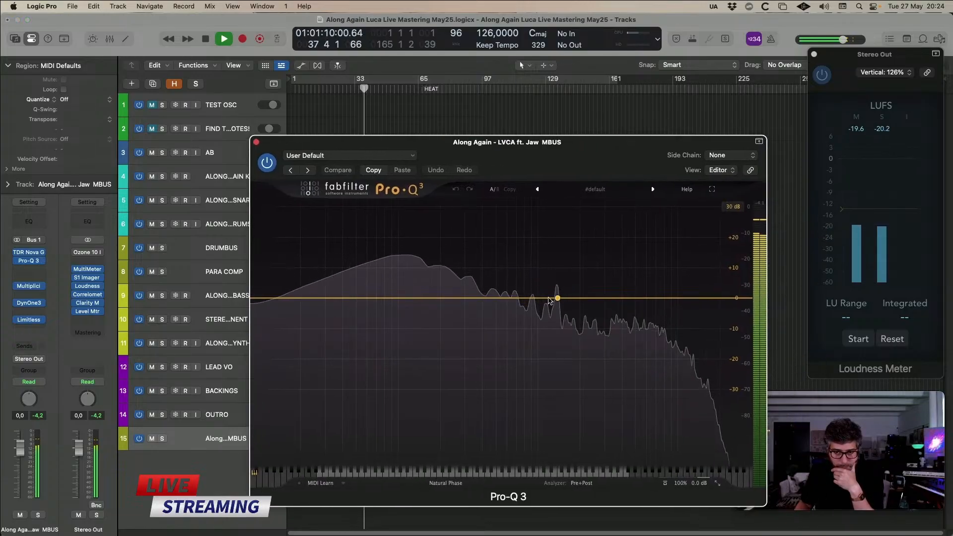
{"action": "left_click_drag", "start_coordinate": [492, 297], "coordinate": [647, 292]}
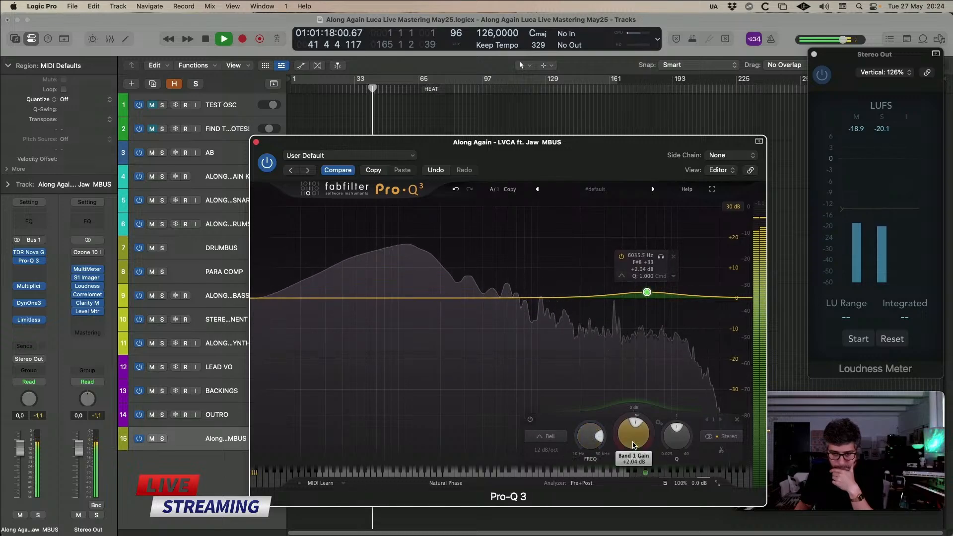
{"action": "left_click_drag", "start_coordinate": [635, 450], "coordinate": [636, 451]}
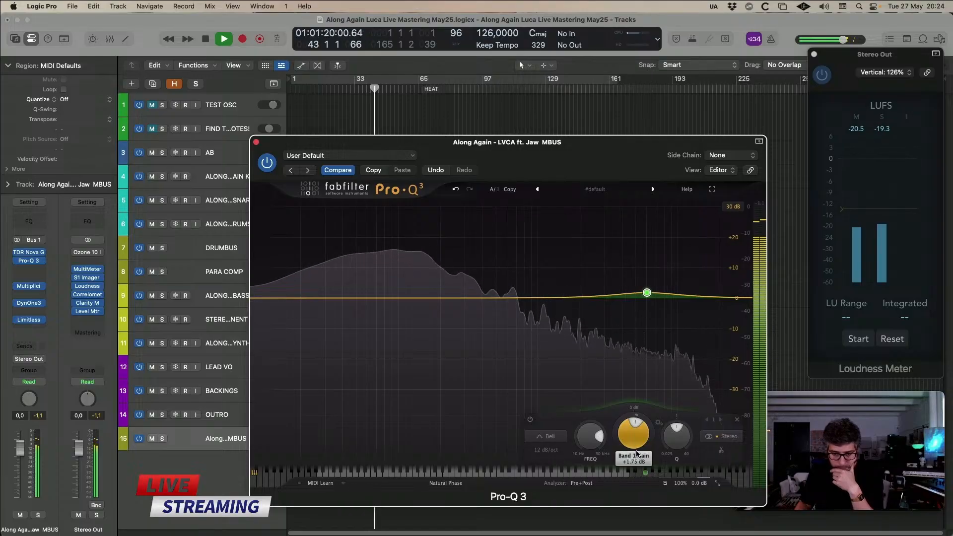
{"action": "left_click", "coordinate": [256, 142]}
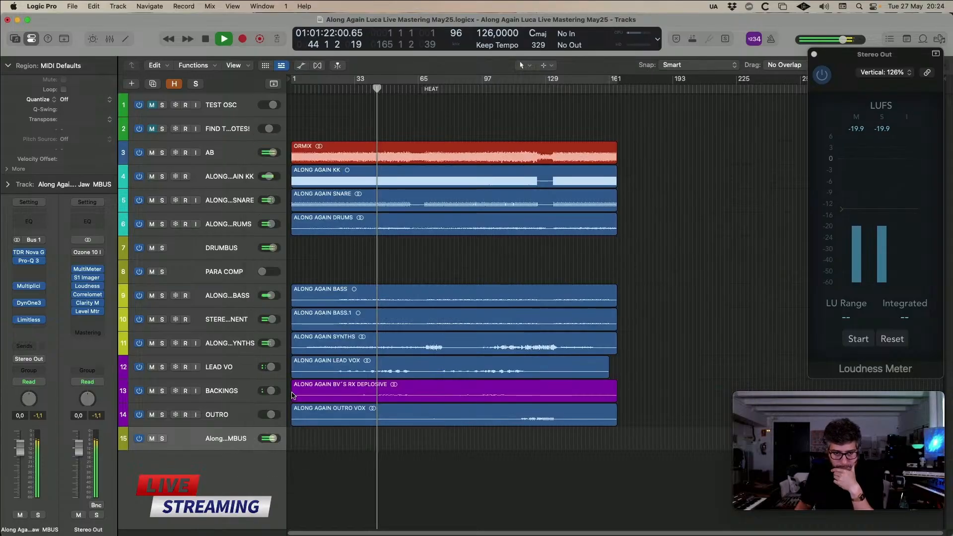
- Load the 2 BANDS STRAIGHT preset in the MBUS Multiplicity and set its upper band to +1.5 dB gain at 210 Hz with a 1.03:1 ratio
{"action": "left_click", "coordinate": [225, 370]}
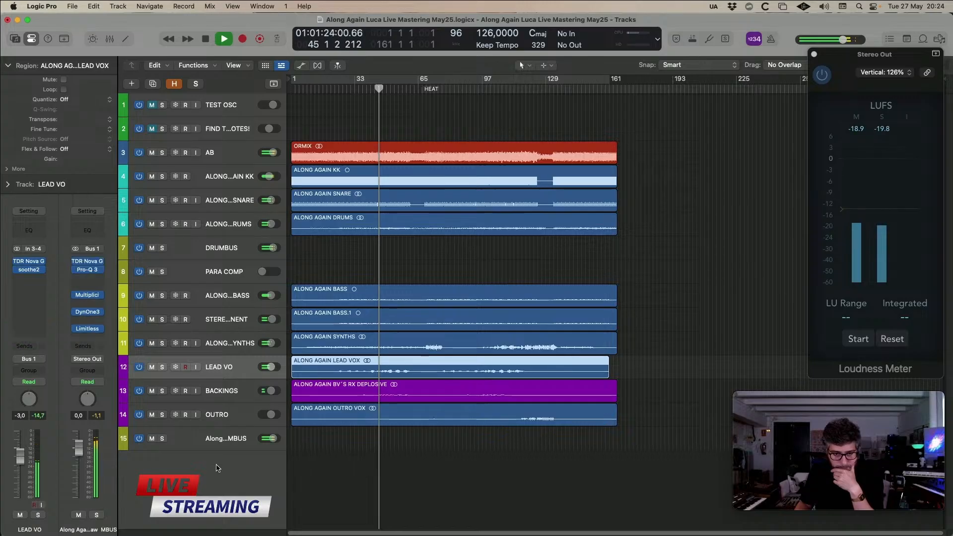
{"action": "left_click", "coordinate": [227, 437]}
{"action": "left_click", "coordinate": [34, 287]}
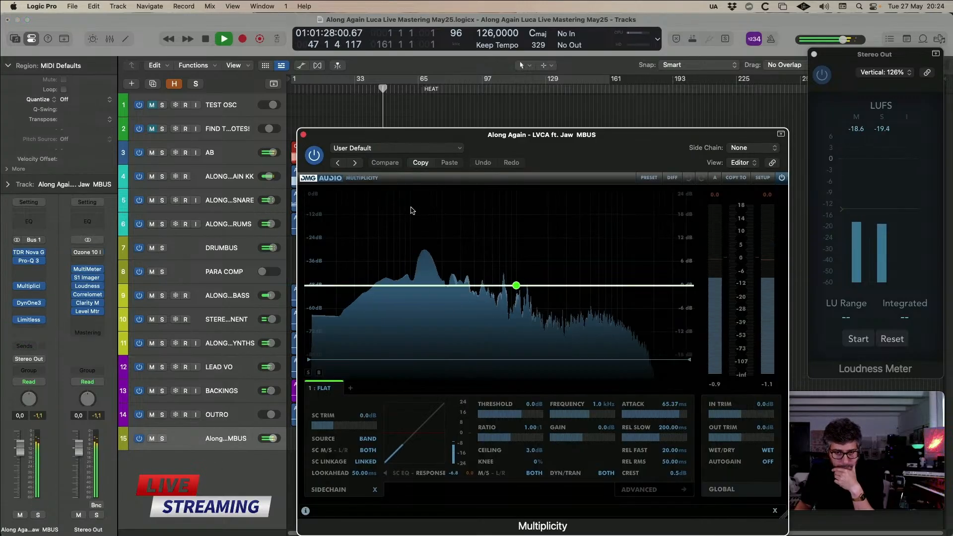
{"action": "left_click", "coordinate": [427, 148]}
{"action": "left_click", "coordinate": [430, 353]}
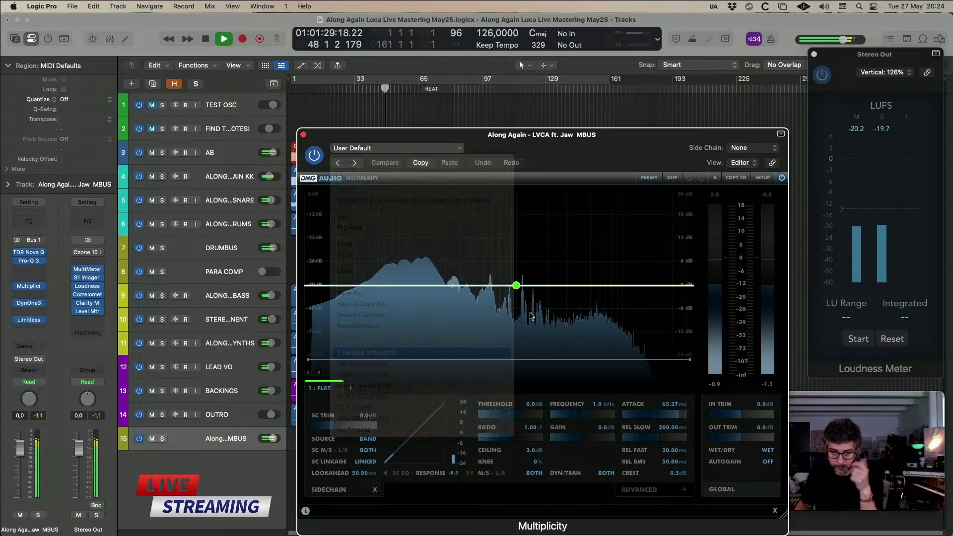
{"action": "left_click_drag", "start_coordinate": [469, 283], "coordinate": [445, 280]}
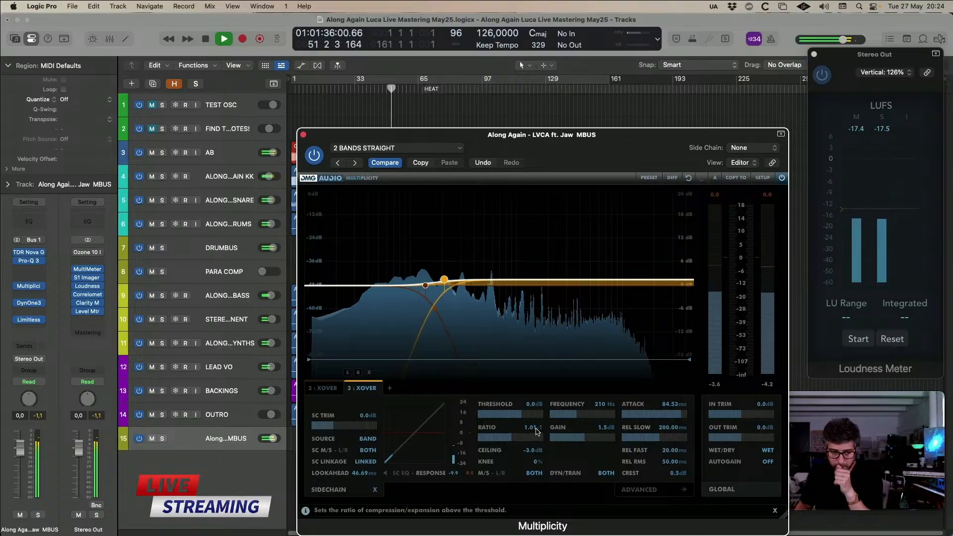
{"action": "left_click_drag", "start_coordinate": [535, 432], "coordinate": [535, 428]}
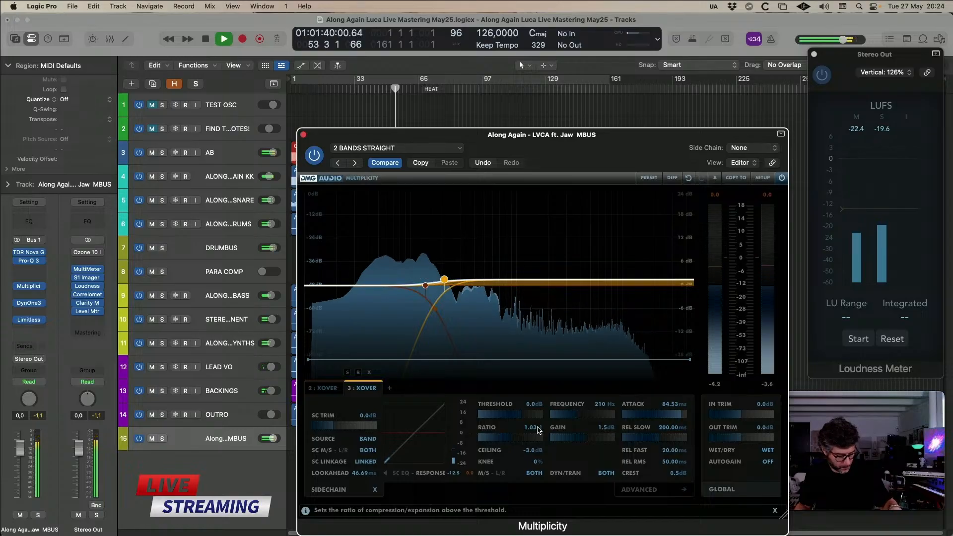
- Set the MBUS Limitless to -9.3 dB threshold, 49.64 ms release, 2.90 ms lookahead and 38% dynamics, and close it
{"action": "left_click", "coordinate": [29, 320]}
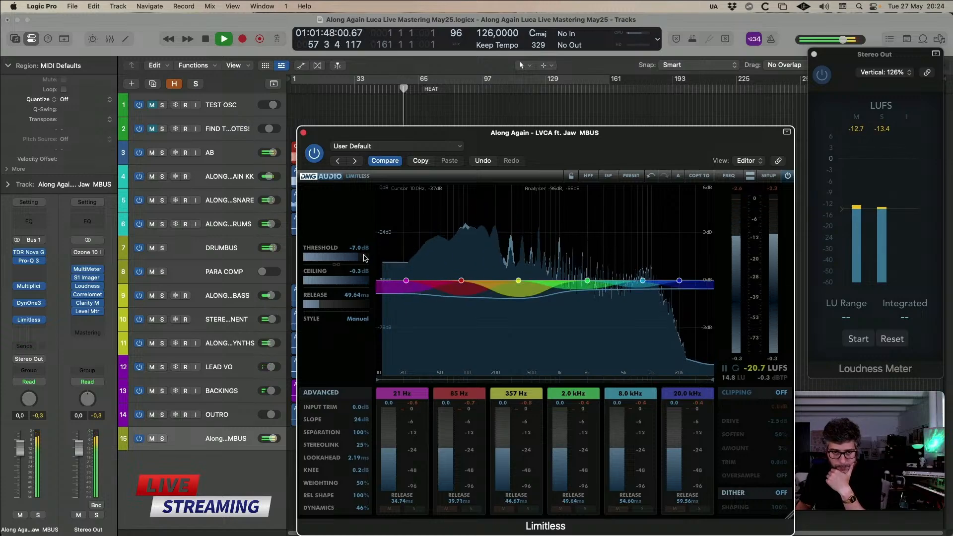
{"action": "left_click_drag", "start_coordinate": [365, 258], "coordinate": [366, 263]}
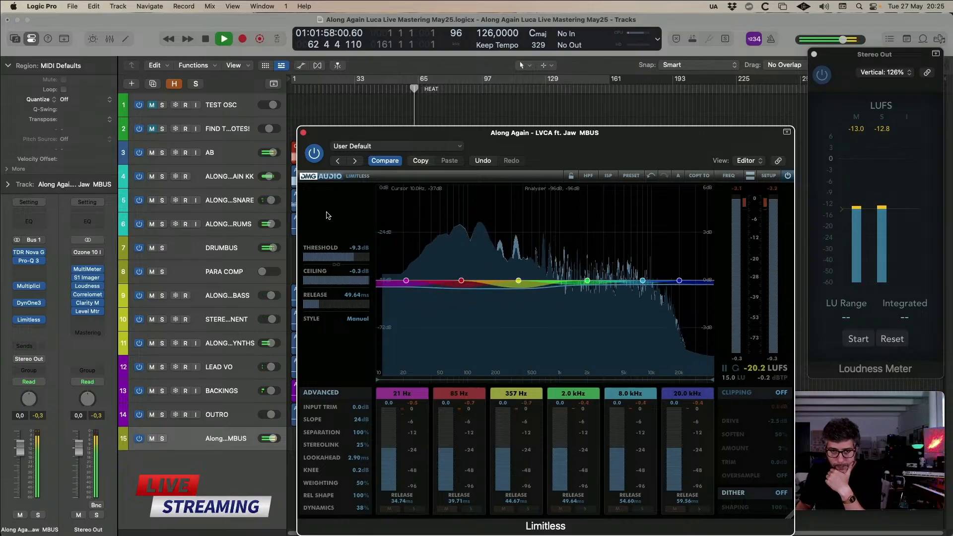
{"action": "left_click", "coordinate": [304, 133]}
- Set Multiplicity's lower band to -29.2 dB threshold, 1.10:1 ratio, -3.0 dB ceiling and 177 Hz frequency, and close the plug-in
{"action": "left_click", "coordinate": [424, 359]}
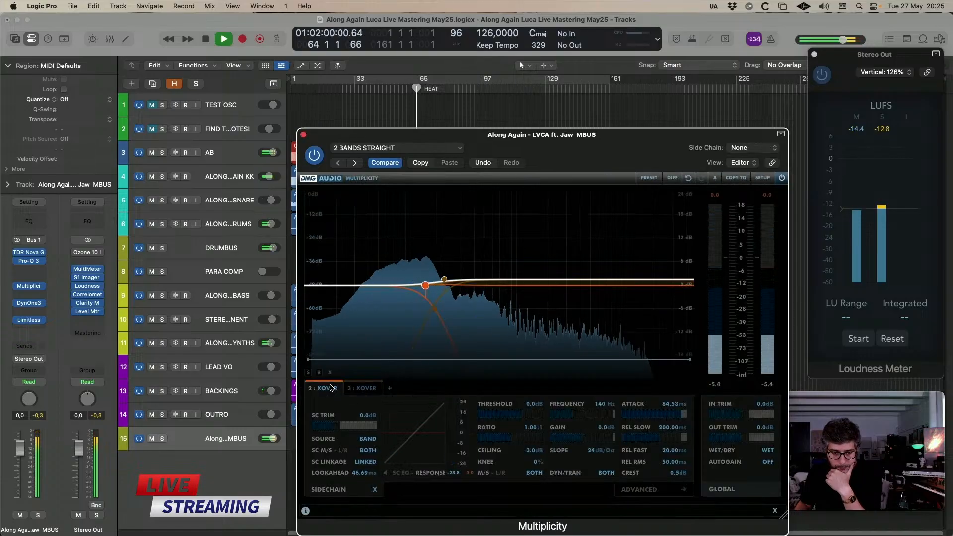
{"action": "left_click_drag", "start_coordinate": [543, 426], "coordinate": [520, 418]}
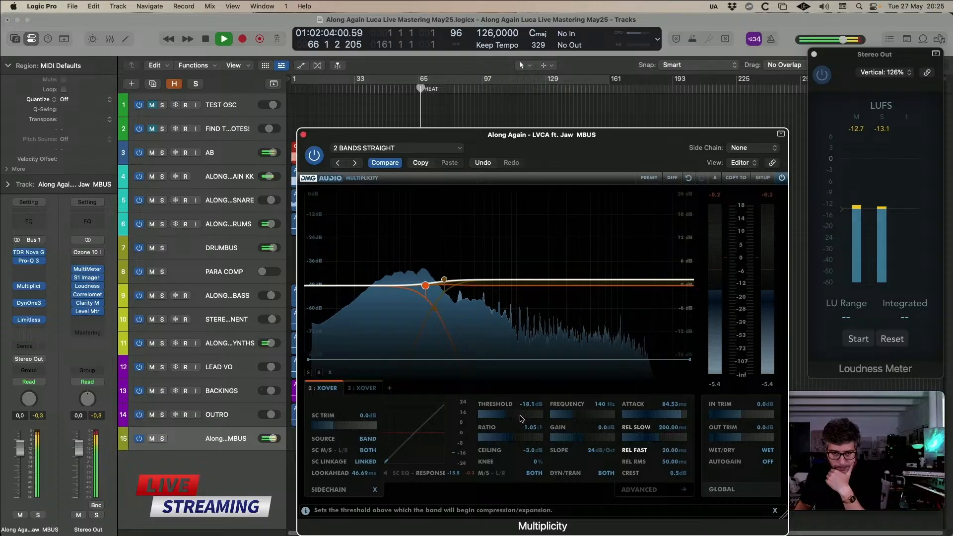
{"action": "left_click_drag", "start_coordinate": [605, 409], "coordinate": [605, 407]}
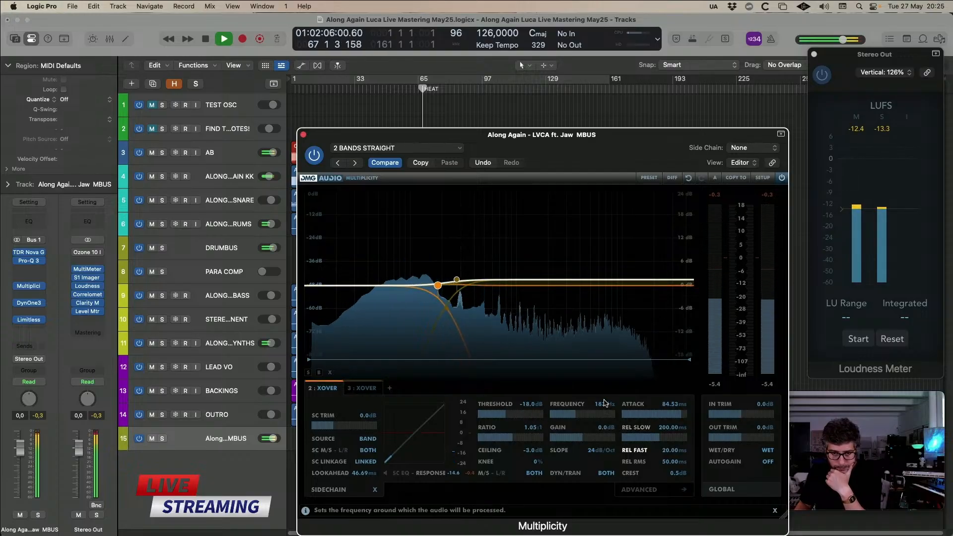
{"action": "mouse_move", "coordinate": [521, 415]}
{"action": "left_mouse_down"}
{"action": "mouse_move", "coordinate": [512, 415]}
{"action": "mouse_move", "coordinate": [538, 421]}
{"action": "left_mouse_up"}
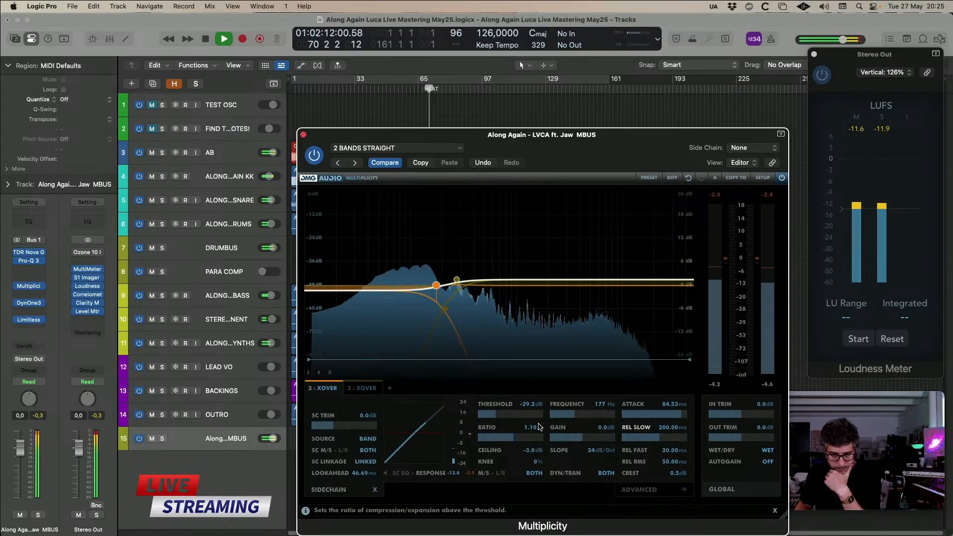
{"action": "left_click", "coordinate": [304, 134]}
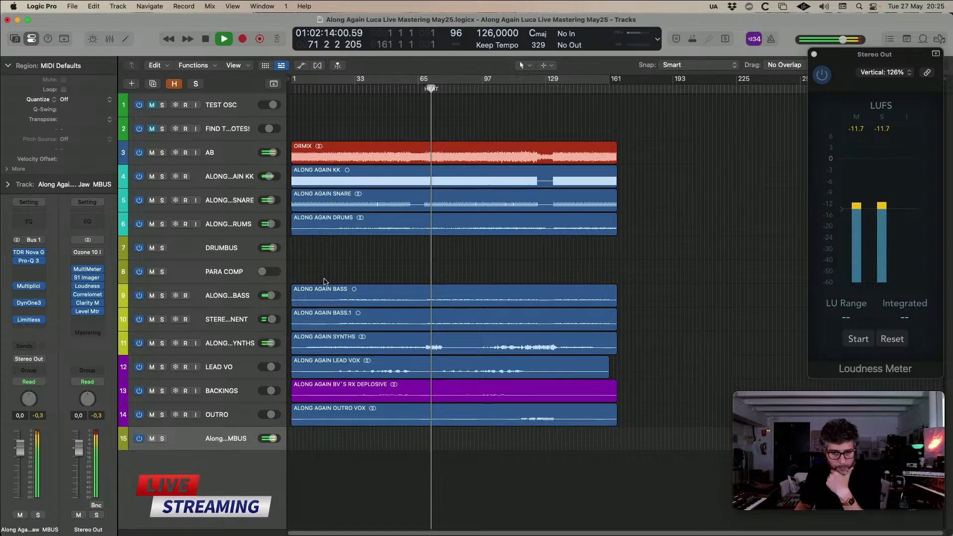
- Add a tilt shelf band at about 66 Hz with a 24 dB/oct slope in the MBUS Pro-Q 3
{"action": "left_click", "coordinate": [232, 344]}
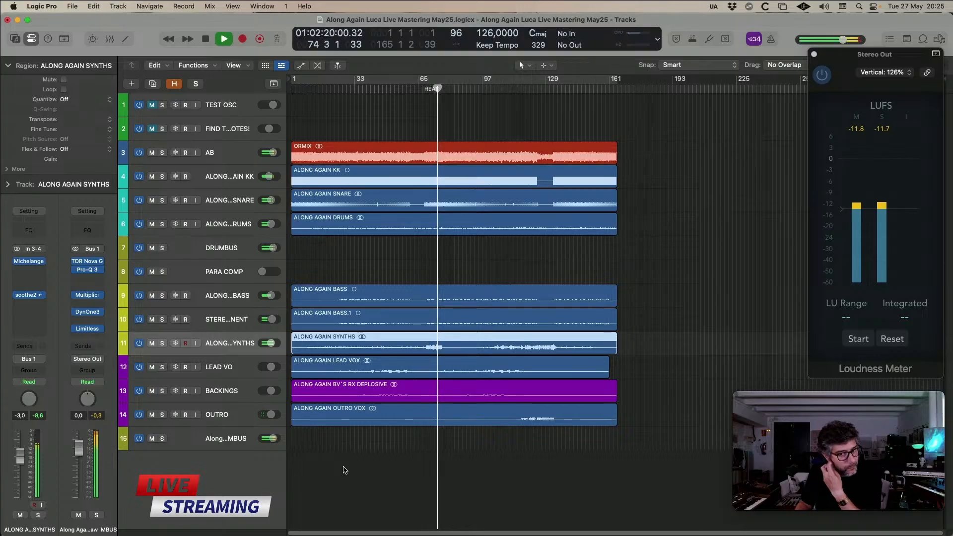
{"action": "left_click", "coordinate": [255, 437]}
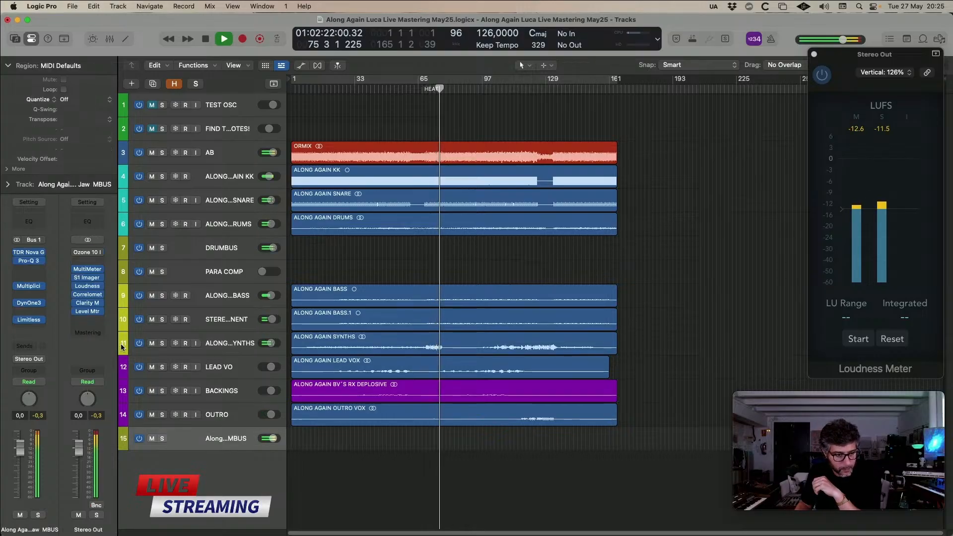
{"action": "left_click", "coordinate": [31, 254]}
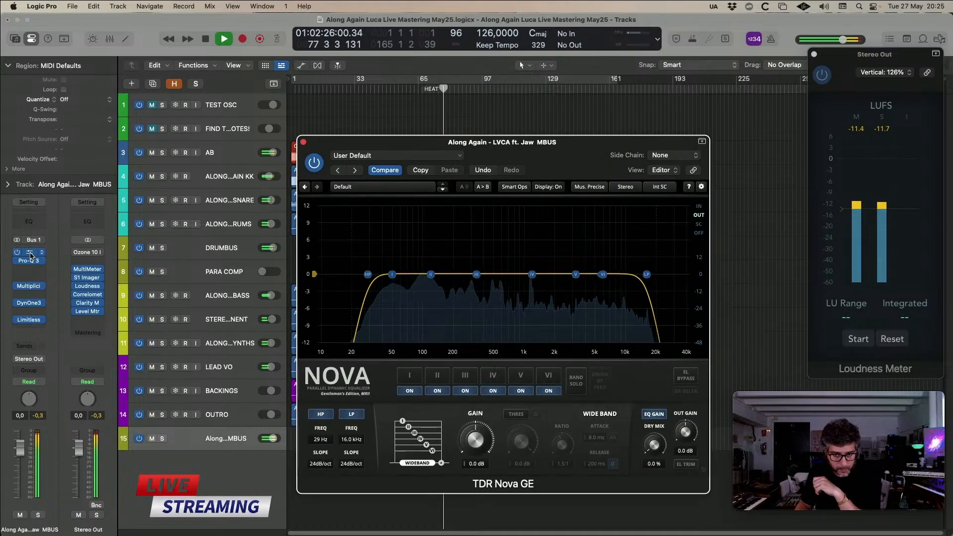
{"action": "left_click", "coordinate": [30, 254]}
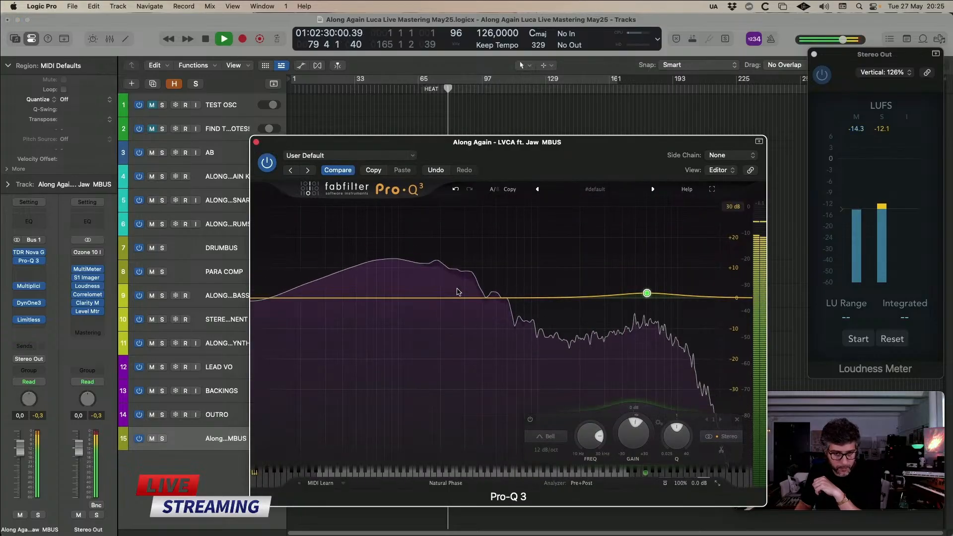
{"action": "left_click", "coordinate": [373, 298]}
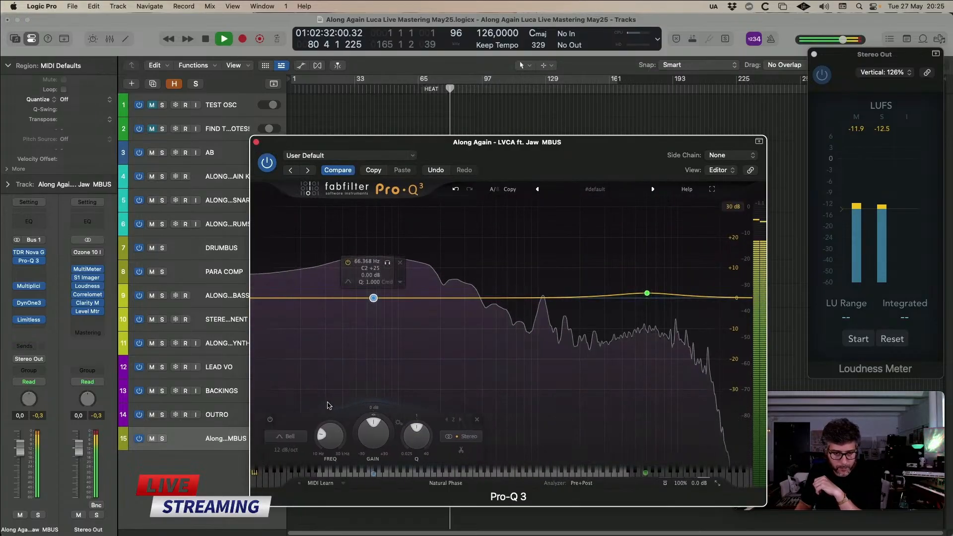
{"action": "left_click", "coordinate": [295, 436]}
{"action": "left_click", "coordinate": [290, 414]}
{"action": "left_click", "coordinate": [286, 450]}
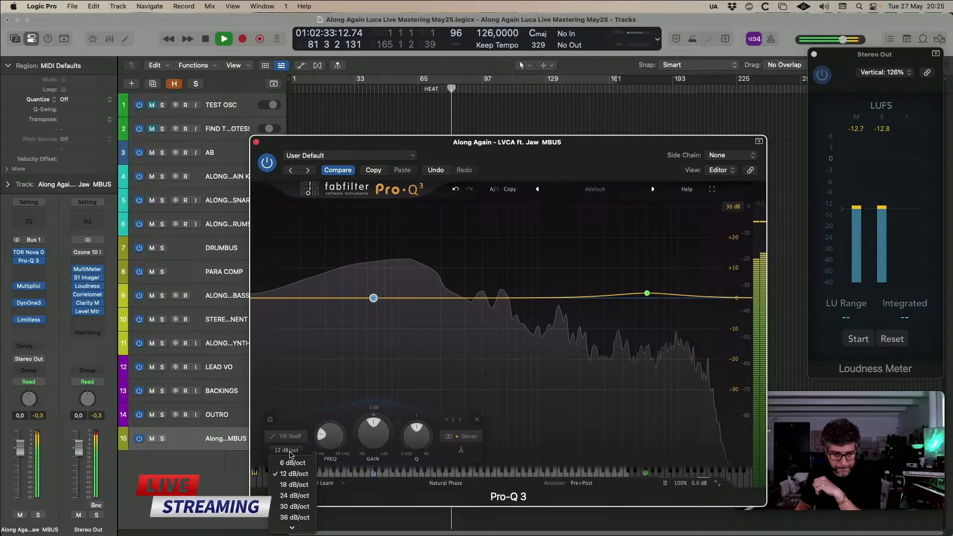
{"action": "left_click", "coordinate": [293, 484]}
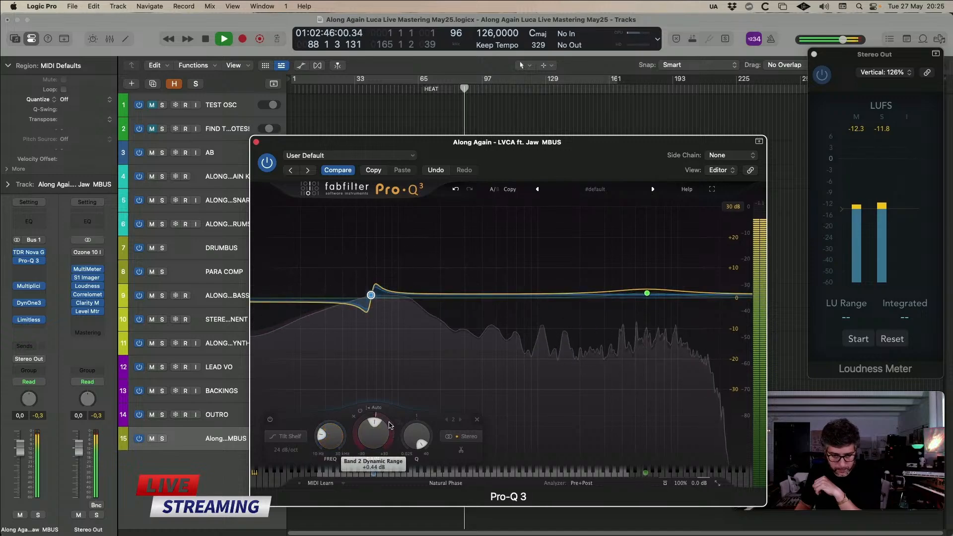
- Set the tilt shelf's dynamic threshold to about -28.8 dB, add a bell boost at about 57 Hz and close Pro-Q 3
{"action": "left_click_drag", "start_coordinate": [388, 420], "coordinate": [402, 437]}
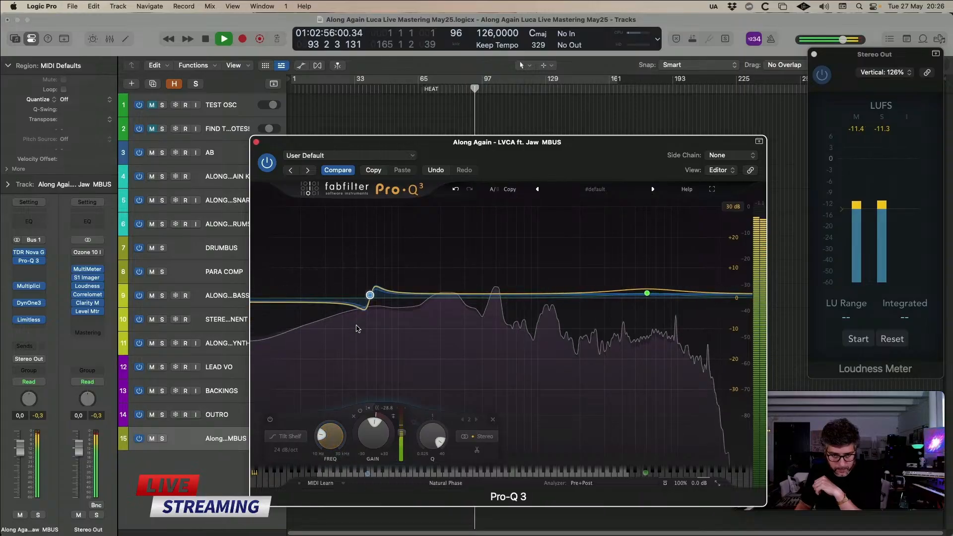
{"action": "double_click", "coordinate": [363, 291]}
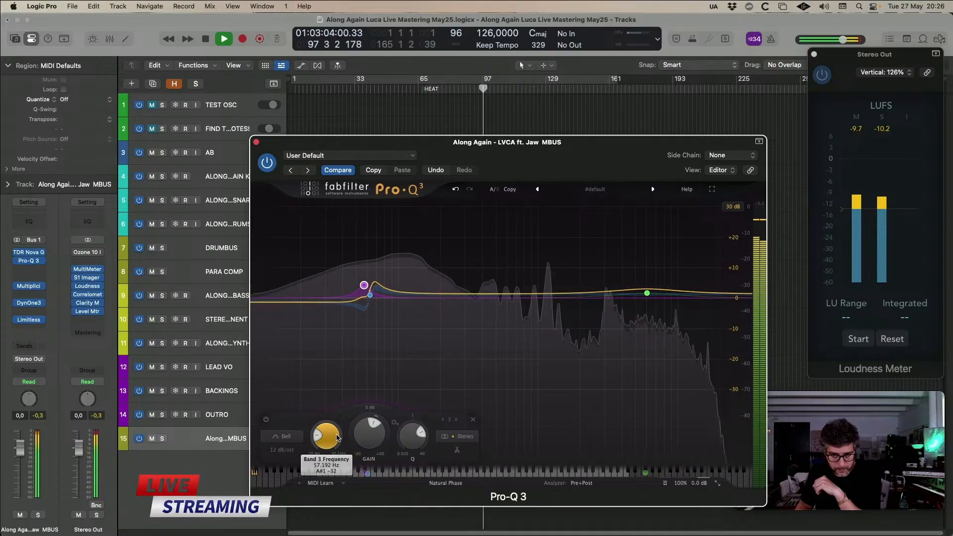
{"action": "left_click", "coordinate": [256, 143]}
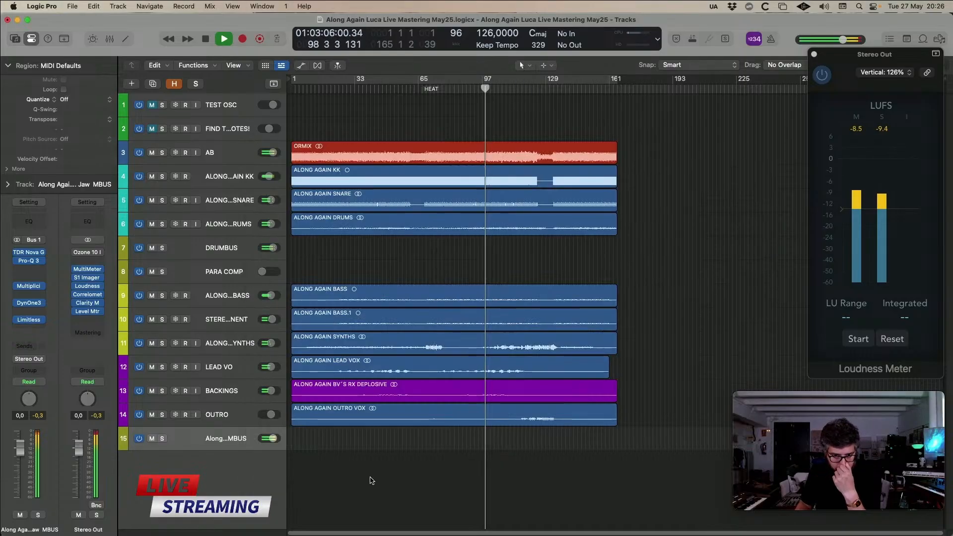
- Set band V of the MBUS Nova to 4.3 kHz with a -6.0 dB threshold and 1.5:1 ratio, and close the plug-in
{"action": "left_click", "coordinate": [30, 254]}
{"action": "left_click", "coordinate": [575, 274]}
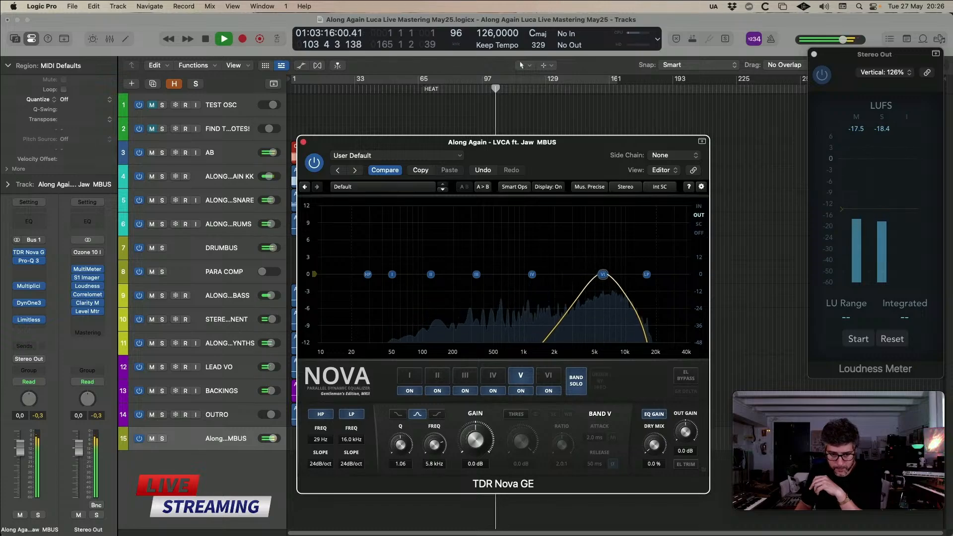
{"action": "left_click_drag", "start_coordinate": [603, 274], "coordinate": [589, 274]}
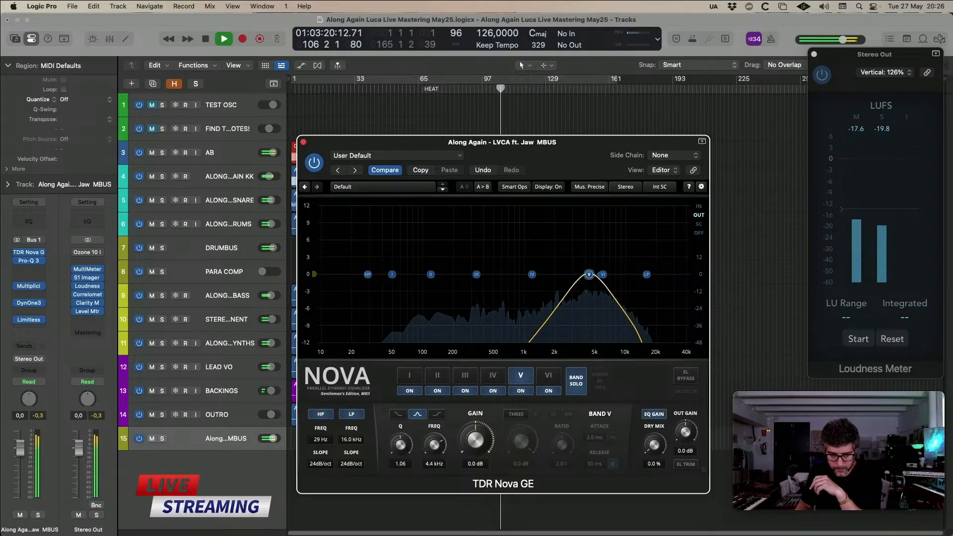
{"action": "left_click", "coordinate": [577, 381]}
{"action": "left_click", "coordinate": [516, 414]}
{"action": "left_click_drag", "start_coordinate": [575, 467], "coordinate": [574, 473]}
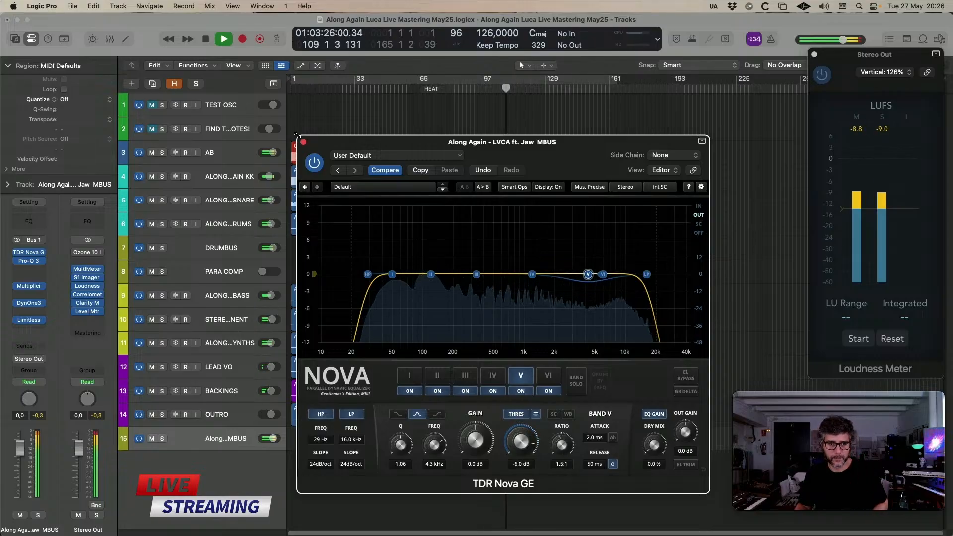
{"action": "key", "text": "super+w"}
- Replay from bar 97 and set MBUS Nova band V to Q 2.07, -27.3 dB threshold, 260 ms attack and 0.9 s release
{"action": "left_click_drag", "start_coordinate": [456, 458], "coordinate": [580, 86]}
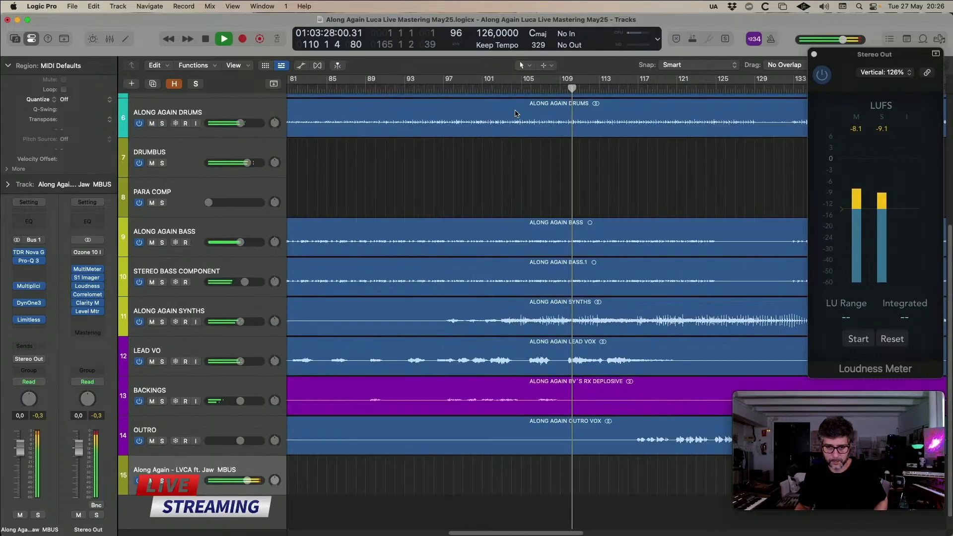
{"action": "left_click", "coordinate": [458, 89]}
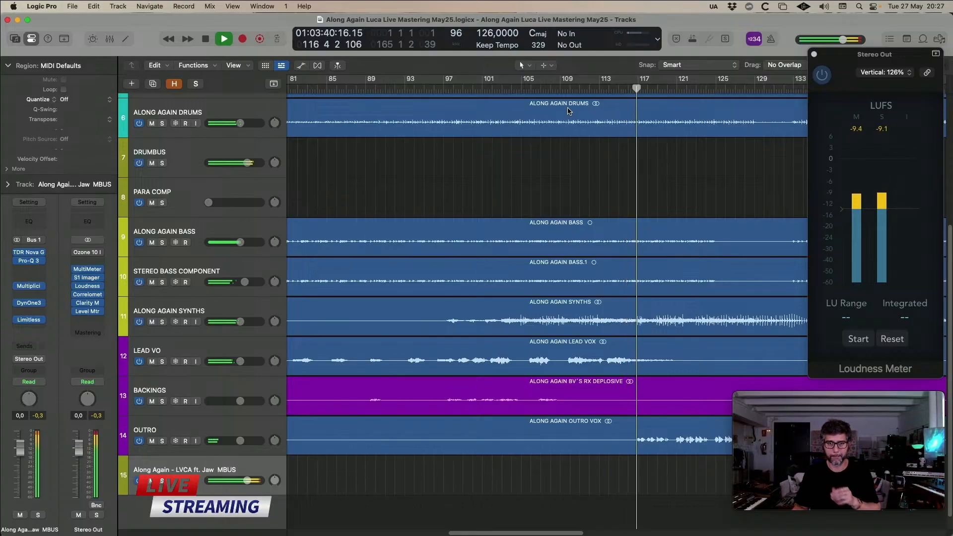
{"action": "left_click_drag", "start_coordinate": [642, 101], "coordinate": [444, 101]}
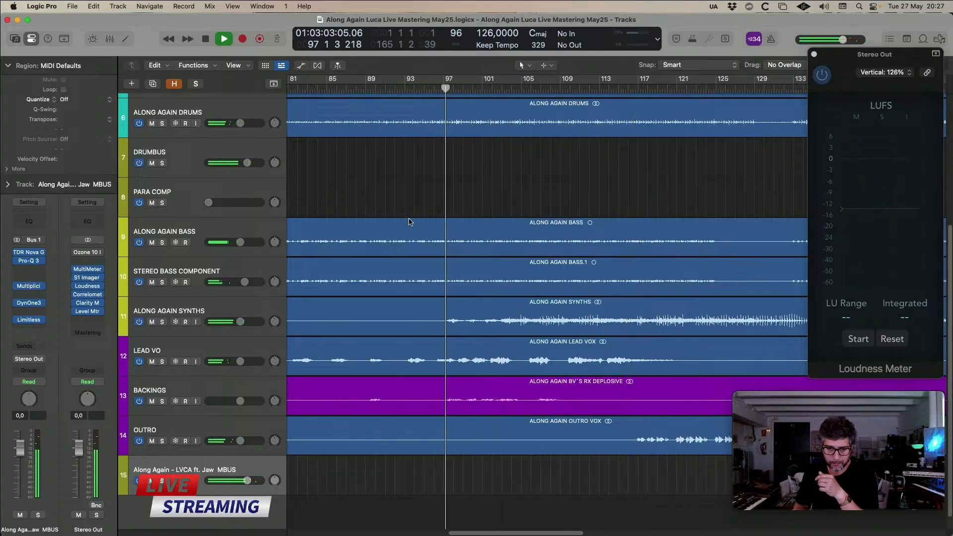
{"action": "left_click", "coordinate": [30, 253]}
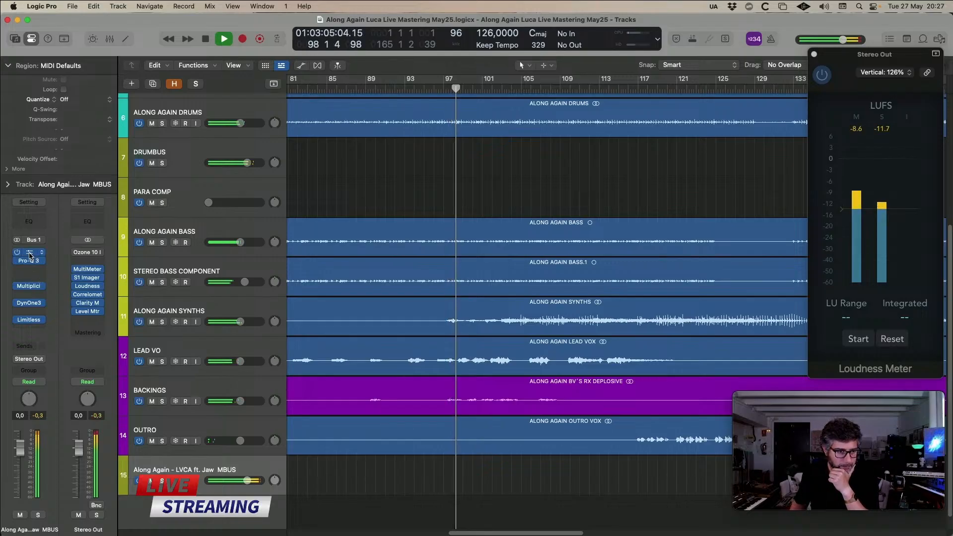
{"action": "mouse_move", "coordinate": [558, 239]}
{"action": "left_mouse_down"}
{"action": "mouse_move", "coordinate": [583, 286]}
{"action": "mouse_move", "coordinate": [615, 309]}
{"action": "left_mouse_up"}
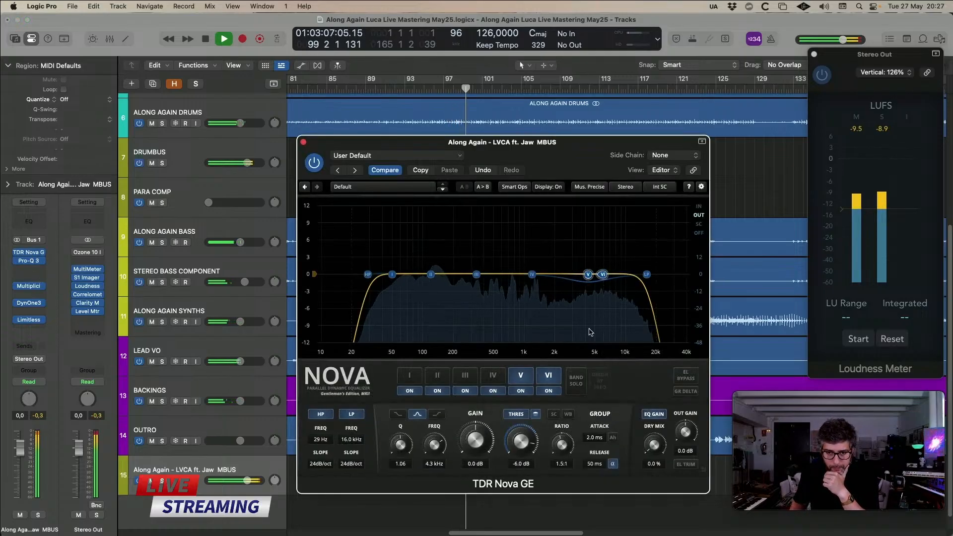
{"action": "left_click", "coordinate": [588, 275]}
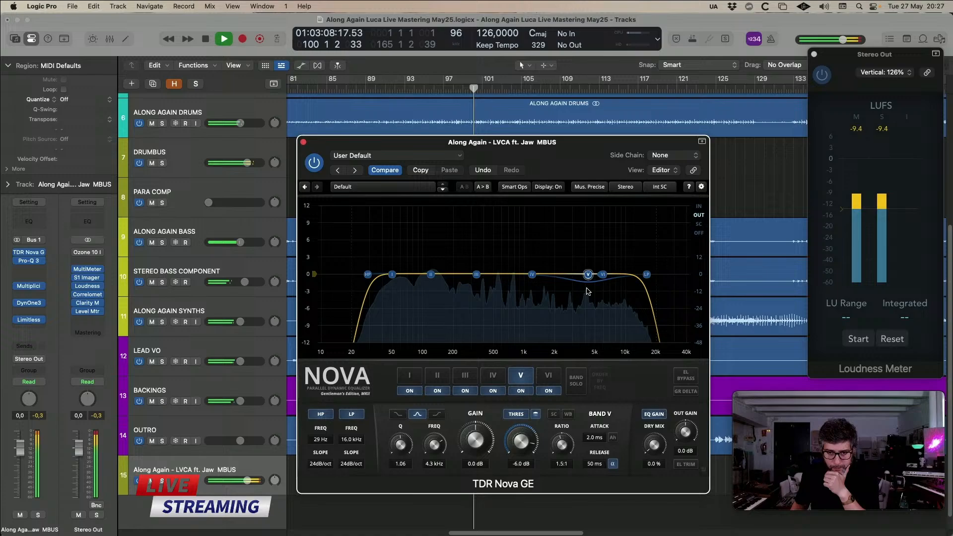
{"action": "left_click", "coordinate": [580, 376]}
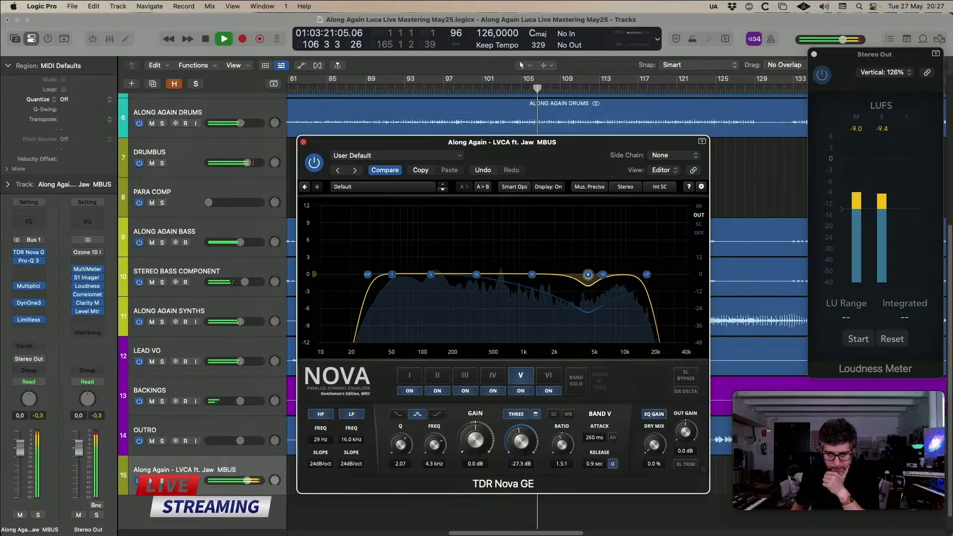
- Solo-check band VI in the MBUS Nova, set its frequency to 6.1 kHz and close the plug-in
{"action": "left_click", "coordinate": [603, 275]}
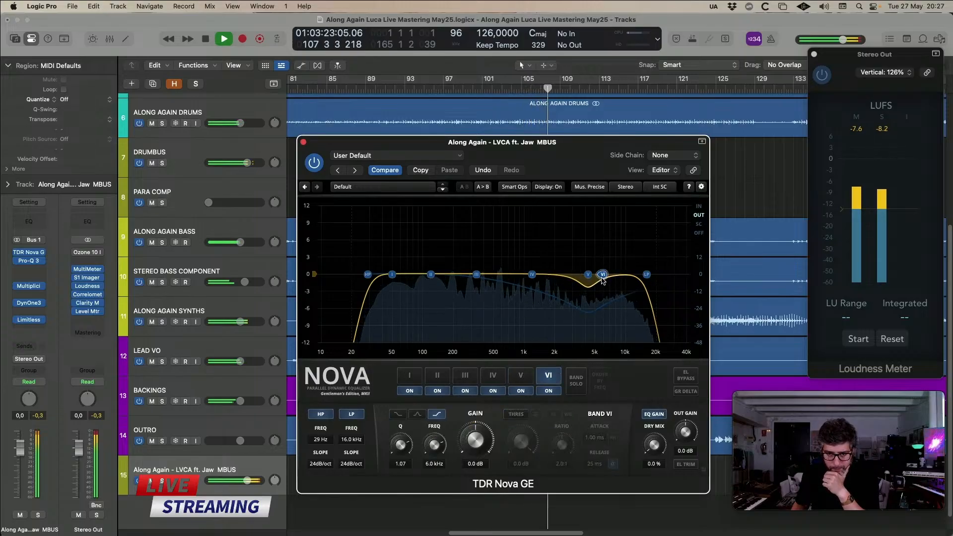
{"action": "left_click", "coordinate": [574, 381]}
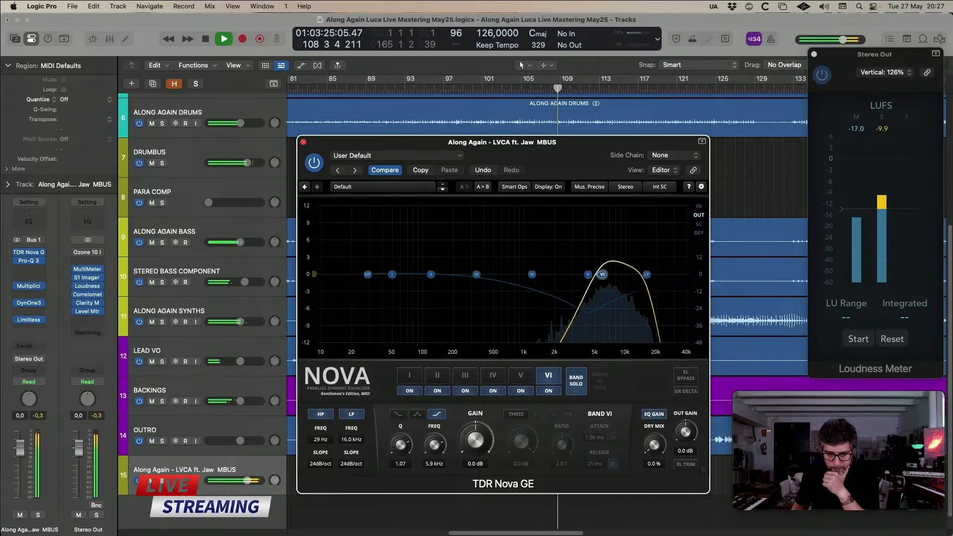
{"action": "left_click", "coordinate": [577, 381]}
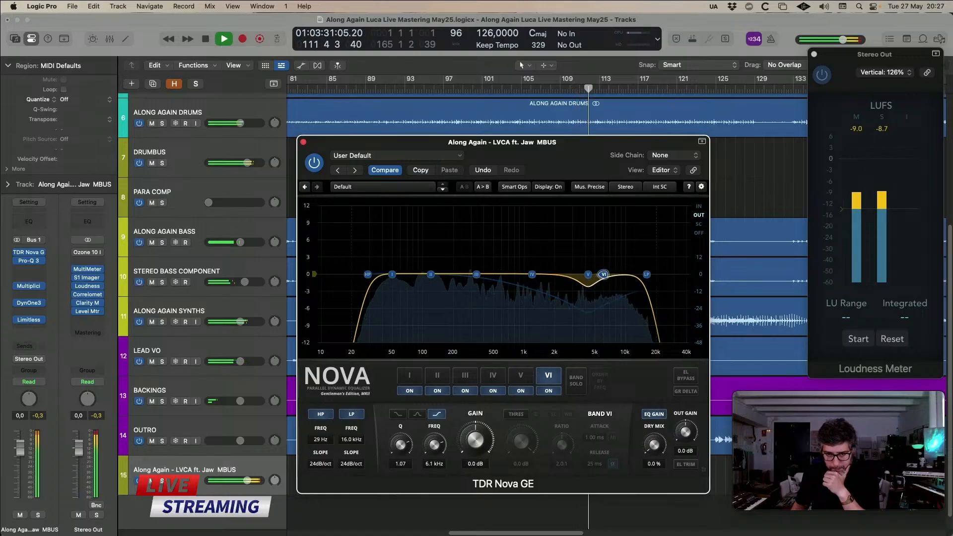
{"action": "key", "text": "super+w"}
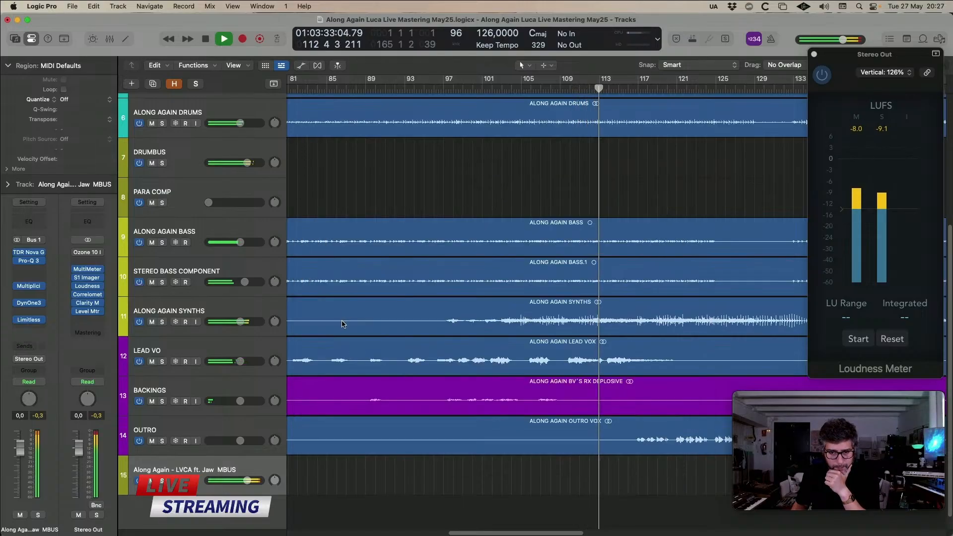
- Stop playback and insert FabFilter Pro-Q 3 after soothe2 on the LEAD VO track
{"action": "left_click", "coordinate": [263, 345]}
{"action": "left_click", "coordinate": [28, 261]}
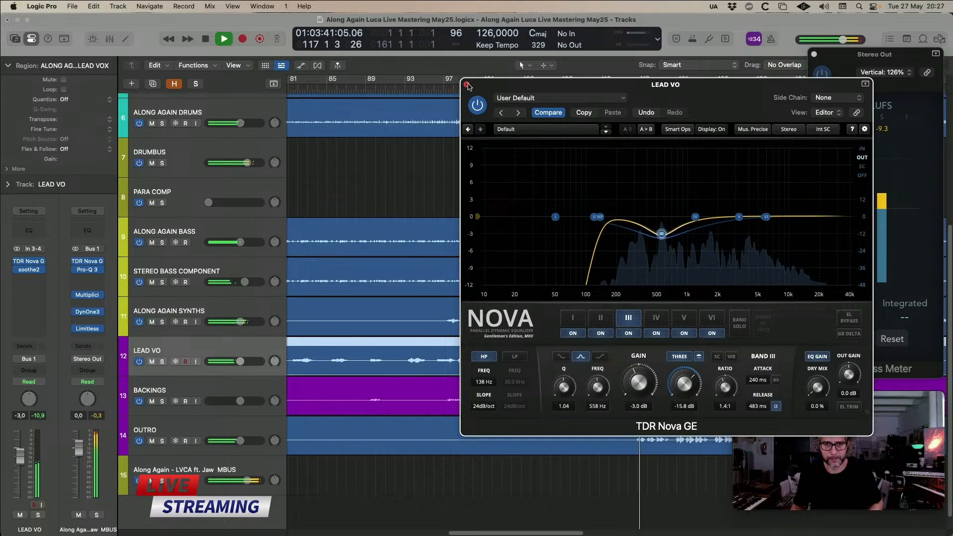
{"action": "key", "text": "super+w"}
{"action": "key", "text": "space"}
{"action": "left_click", "coordinate": [470, 167]}
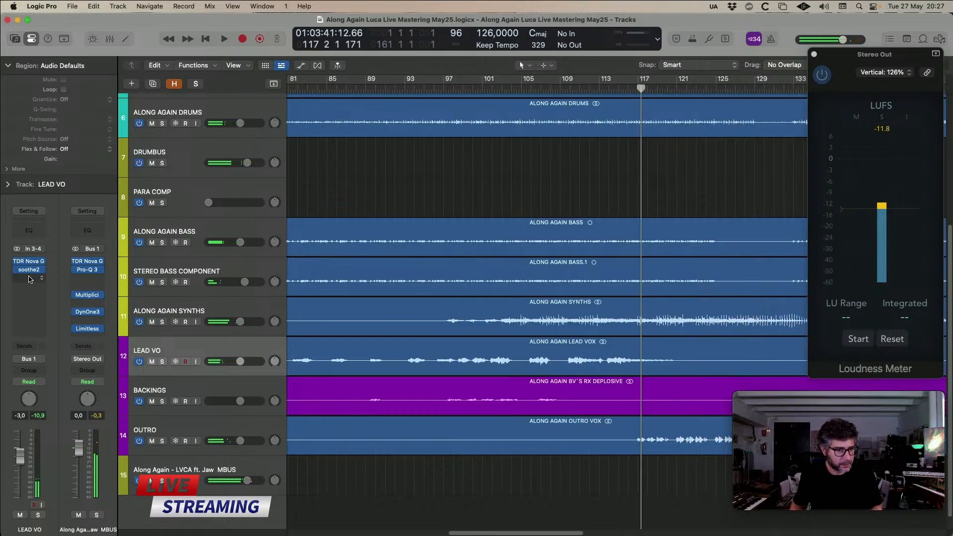
{"action": "left_click", "coordinate": [29, 278]}
{"action": "mouse_move", "coordinate": [49, 518]}
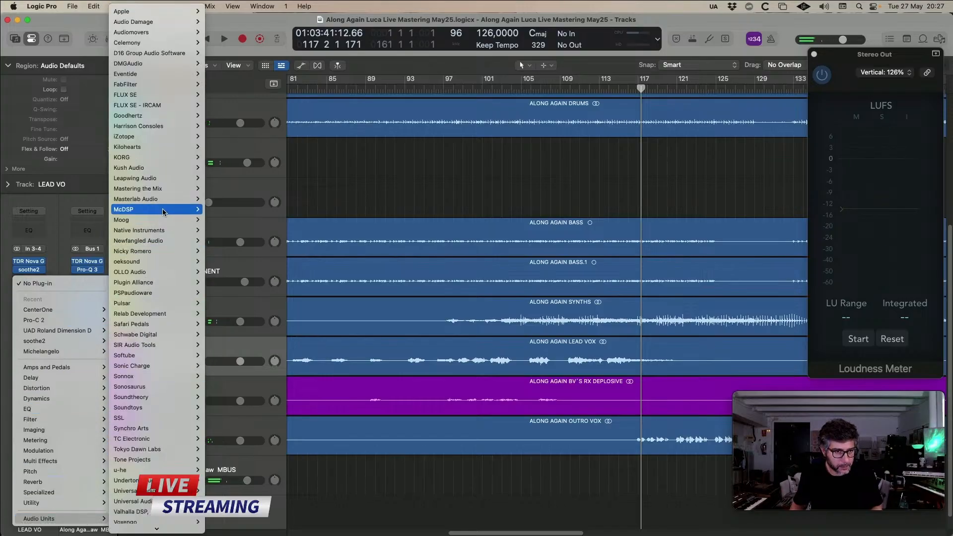
{"action": "mouse_move", "coordinate": [149, 84]}
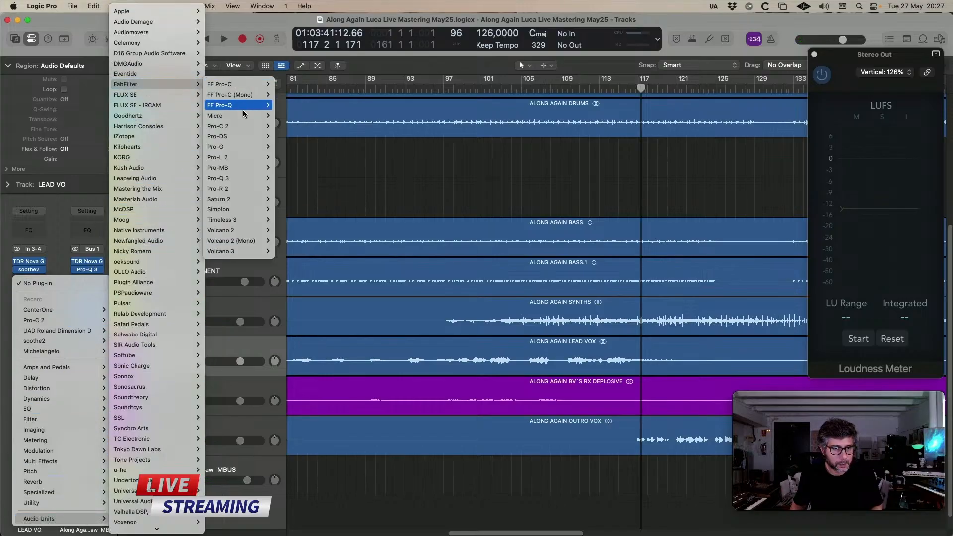
{"action": "left_click", "coordinate": [228, 178]}
- Sweep a +30 dB bell with Q 40 to about 592 Hz, return its gain near 0 dB and move Pro-Q 3 ahead of soothe2
{"action": "key", "text": "space"}
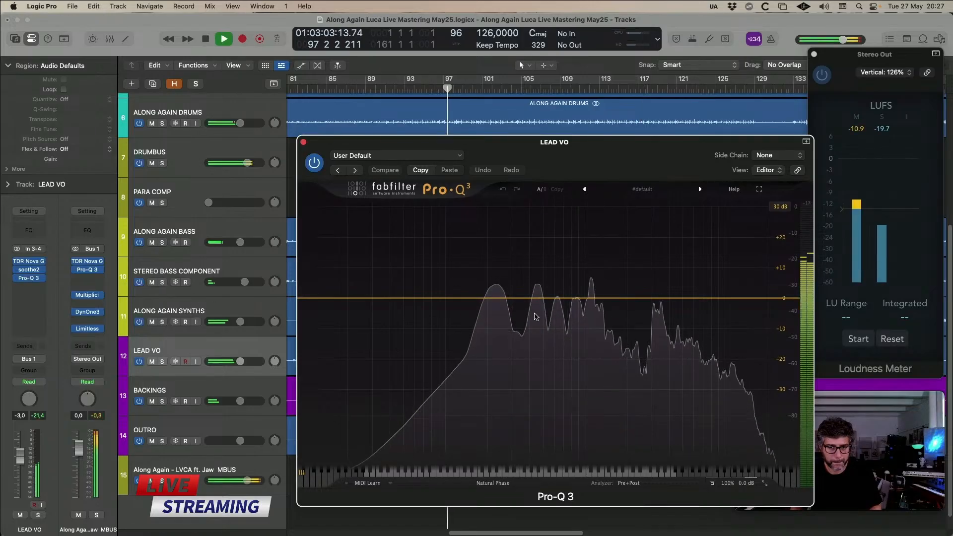
{"action": "left_click", "coordinate": [559, 299]}
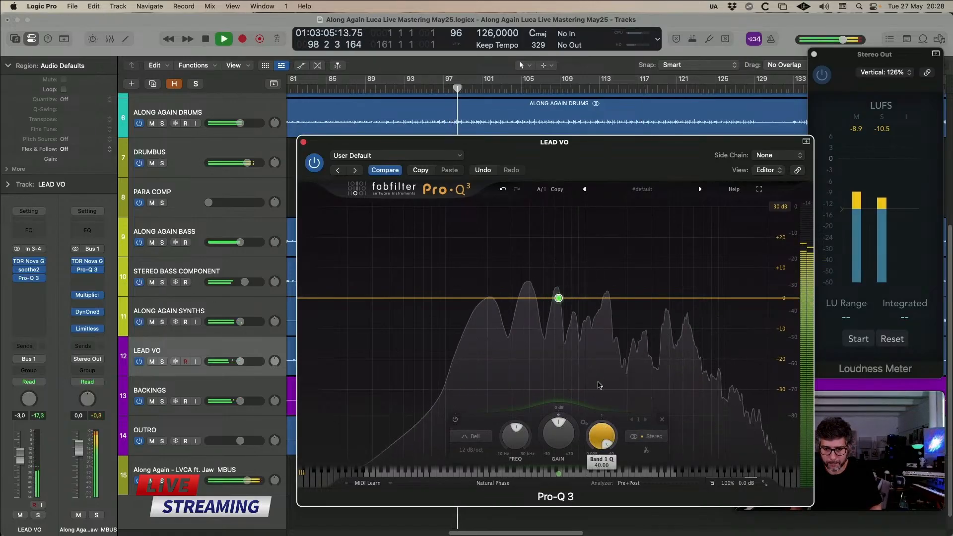
{"action": "left_click_drag", "start_coordinate": [558, 299], "coordinate": [553, 207]}
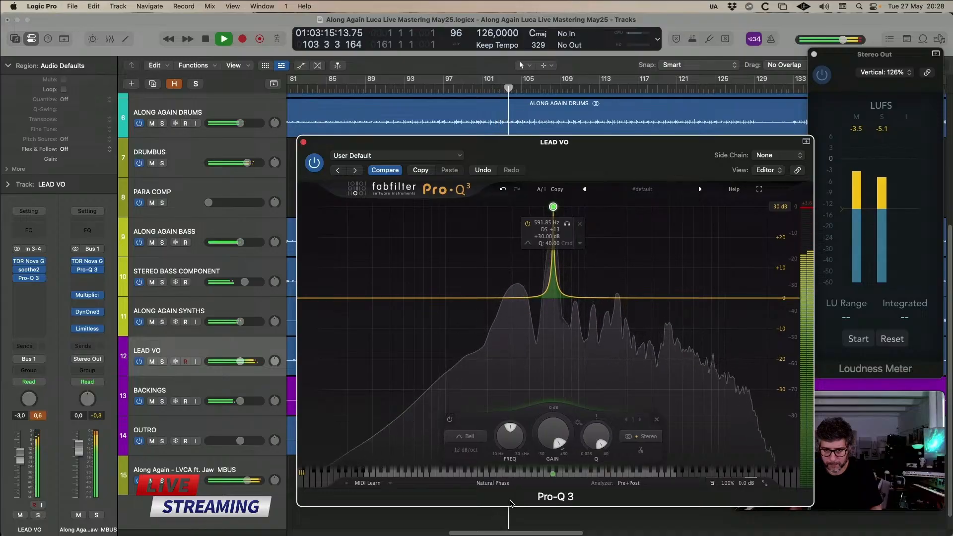
{"action": "key", "text": "space"}
{"action": "left_click_drag", "start_coordinate": [553, 436], "coordinate": [554, 489]}
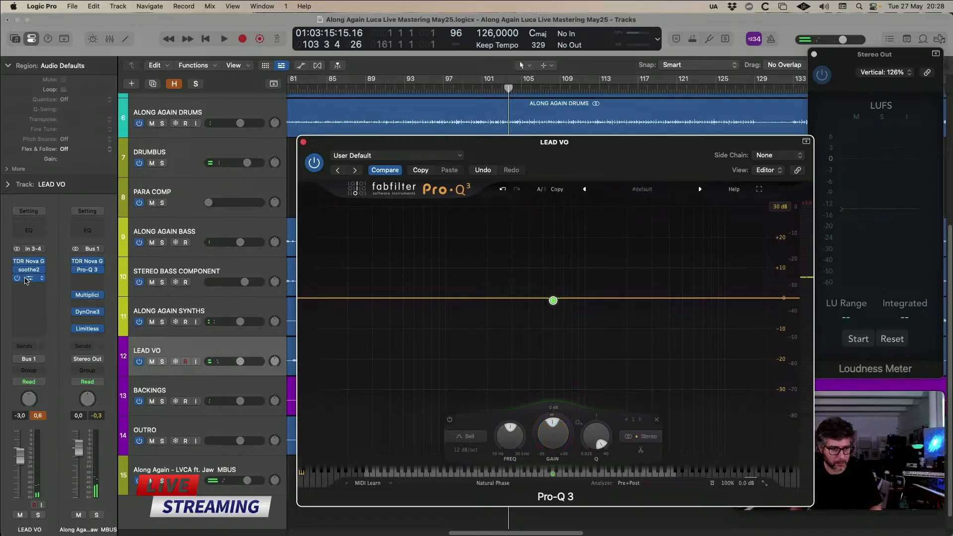
{"action": "left_click_drag", "start_coordinate": [33, 272], "coordinate": [34, 273]}
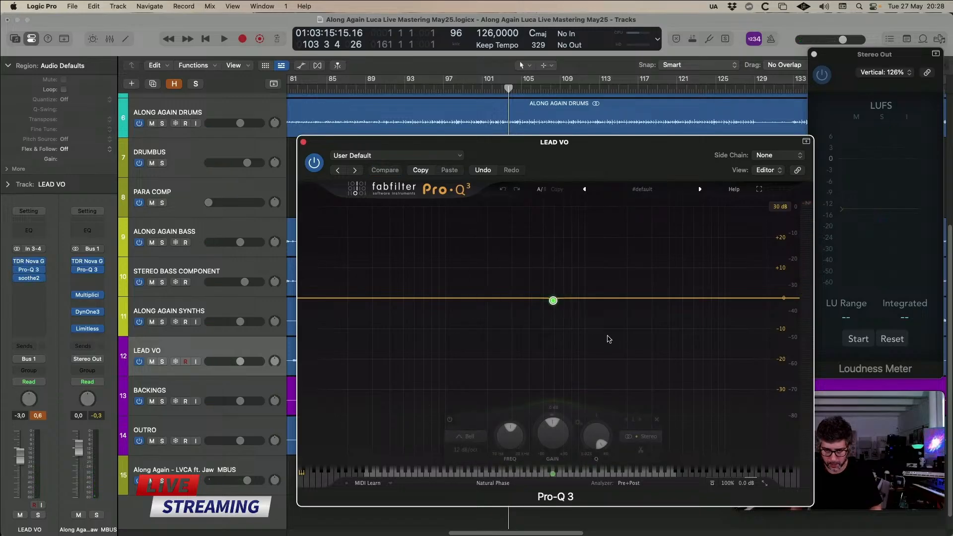
- In the LEAD VO Pro-Q 3, add a +0.68 dB bell at about 273 Hz and set the 592 Hz band's gain to -2.57 dB during playback
{"action": "key", "text": "space"}
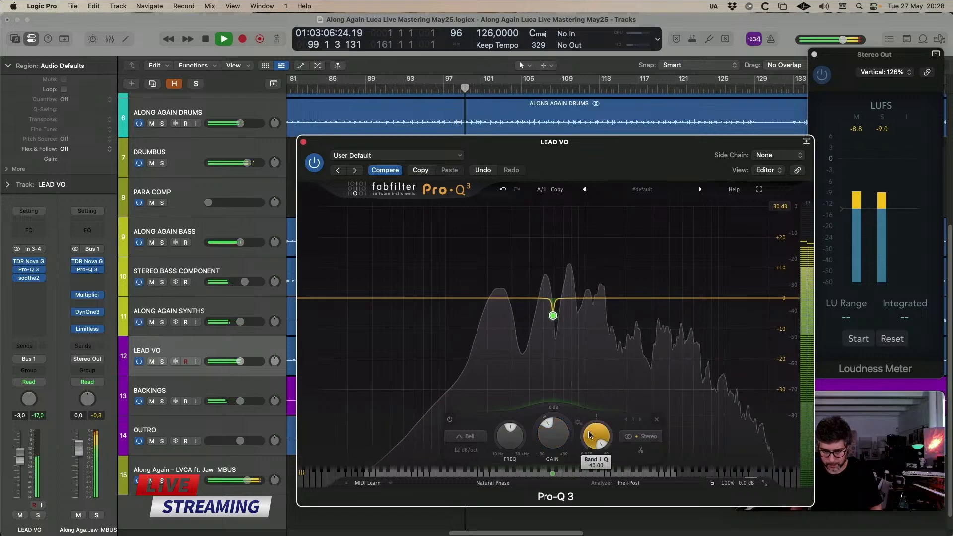
{"action": "left_click_drag", "start_coordinate": [509, 298], "coordinate": [507, 297]}
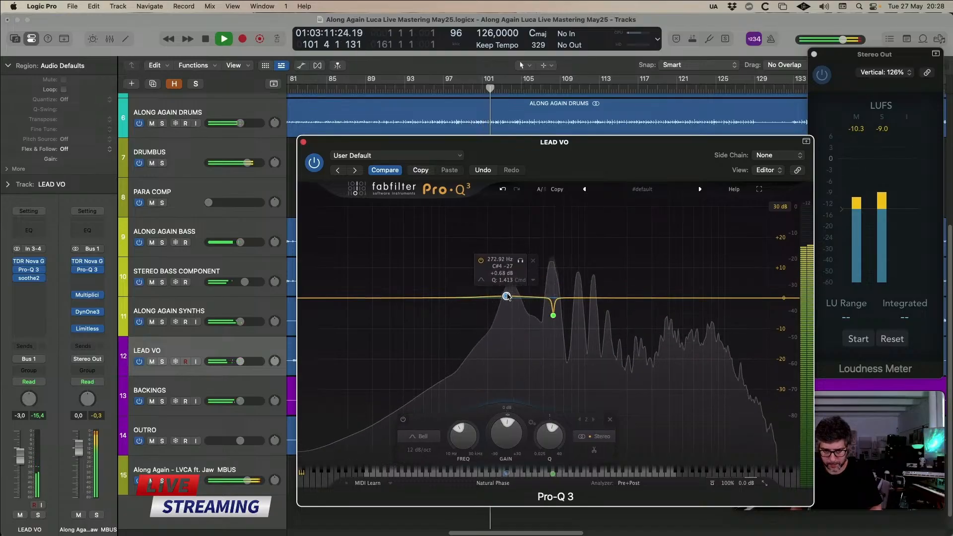
{"action": "left_click", "coordinate": [554, 318]}
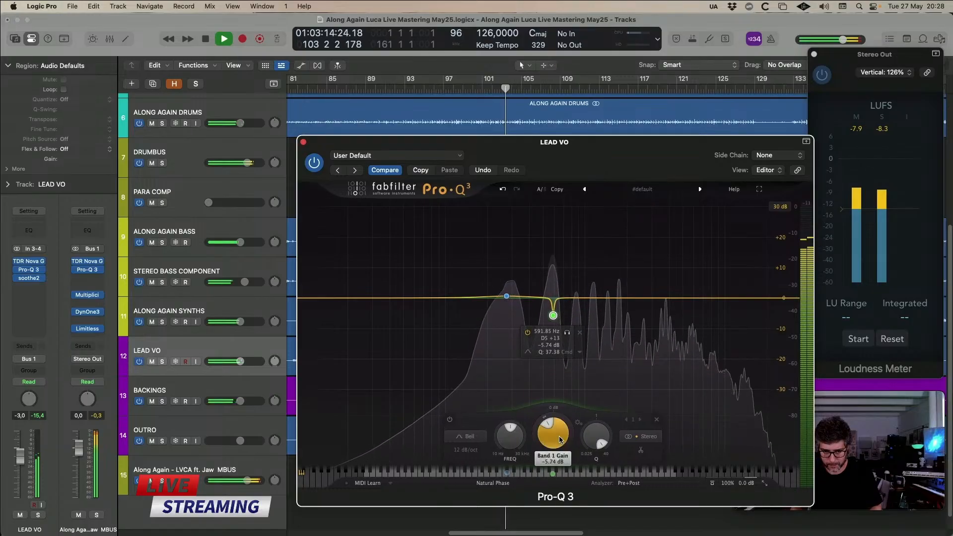
{"action": "left_click_drag", "start_coordinate": [559, 440], "coordinate": [562, 416]}
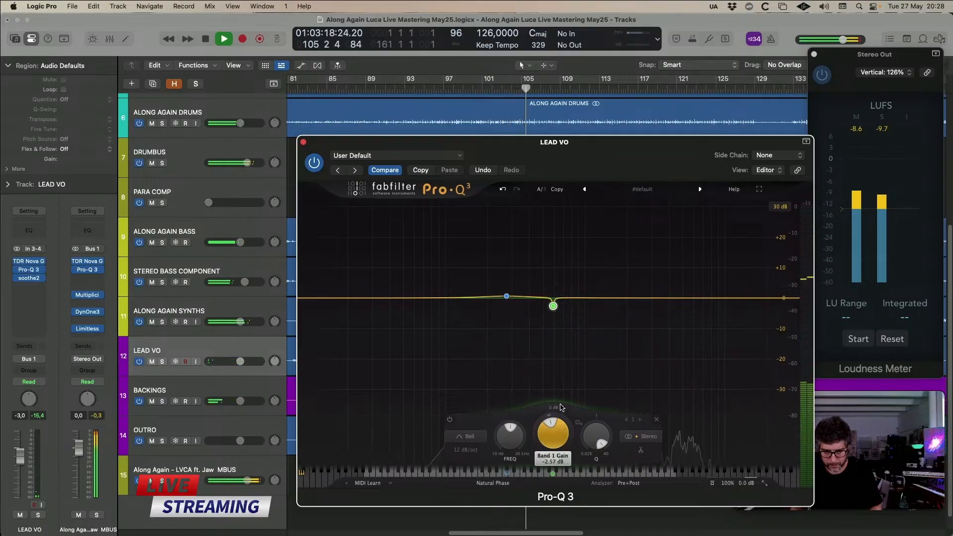
{"action": "key", "text": "super+w"}
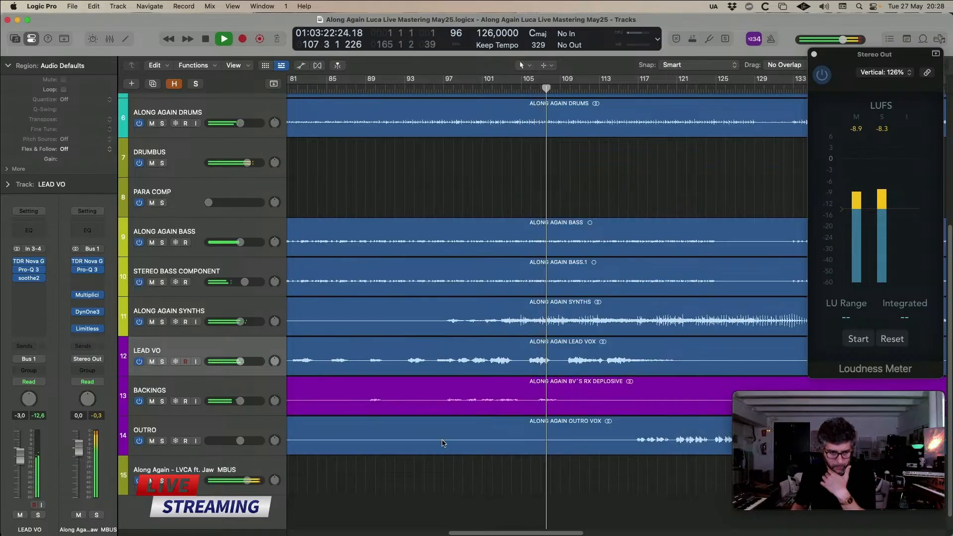
- Open the MBUS track's Multiplicity with its advanced controls and set band 2's dry gain to -24.0 dB
{"action": "left_click", "coordinate": [198, 465]}
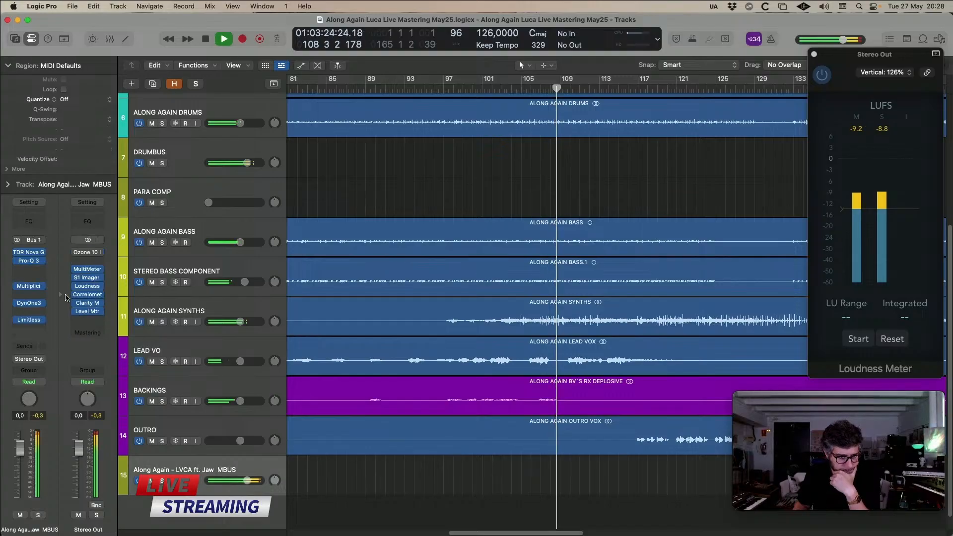
{"action": "left_click", "coordinate": [28, 286]}
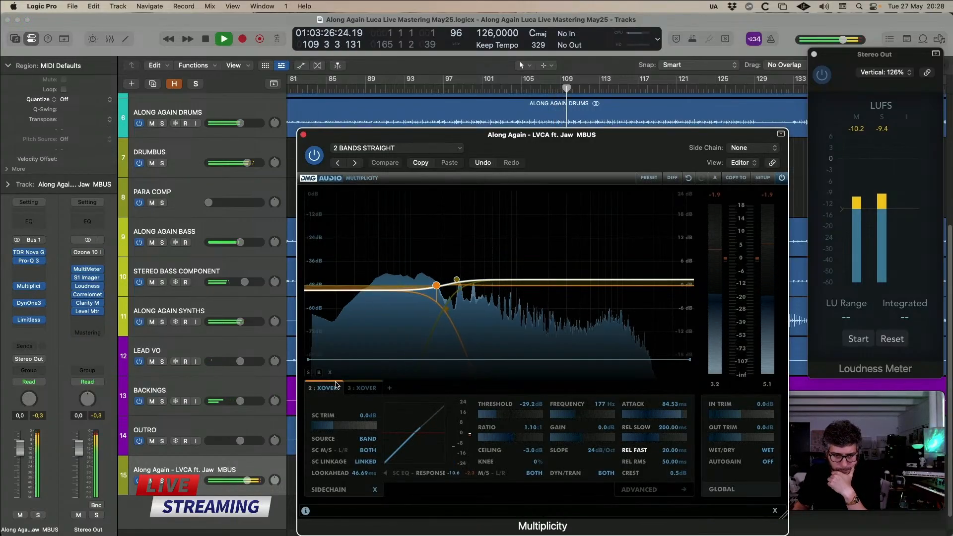
{"action": "left_click", "coordinate": [646, 489]}
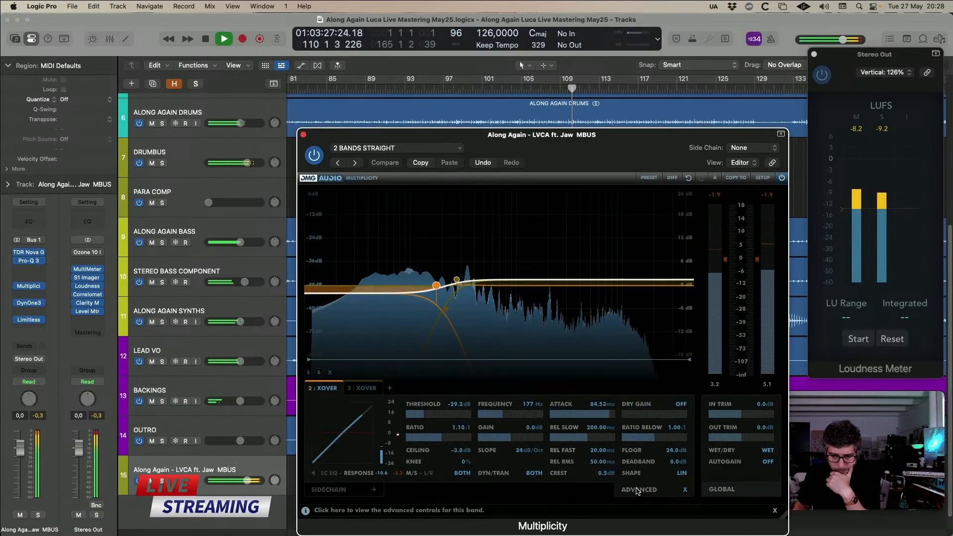
{"action": "left_click", "coordinate": [632, 416]}
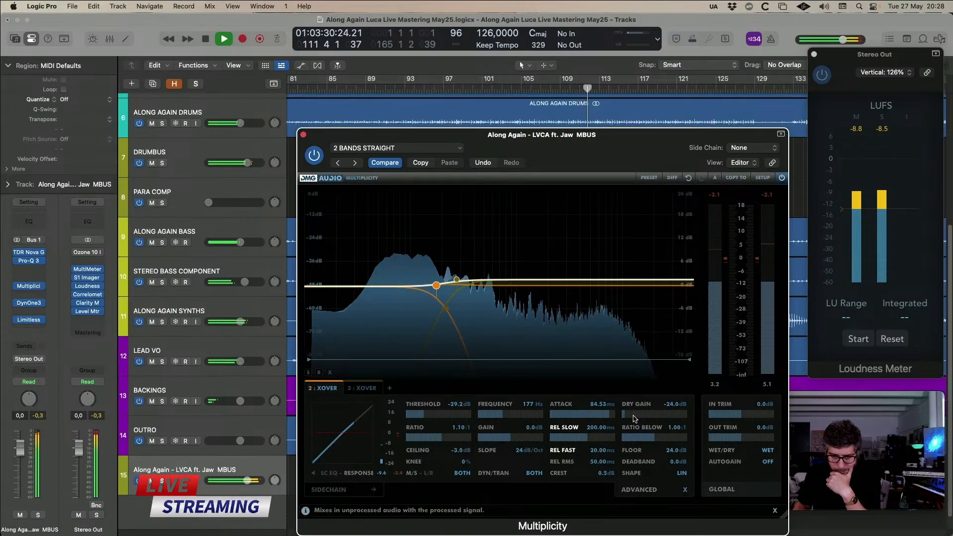
- Set Multiplicity band 3 to -28.0 dB threshold, 1.05:1 ratio and 251 Hz crossover frequency, and close the plug-in
{"action": "left_click", "coordinate": [456, 280]}
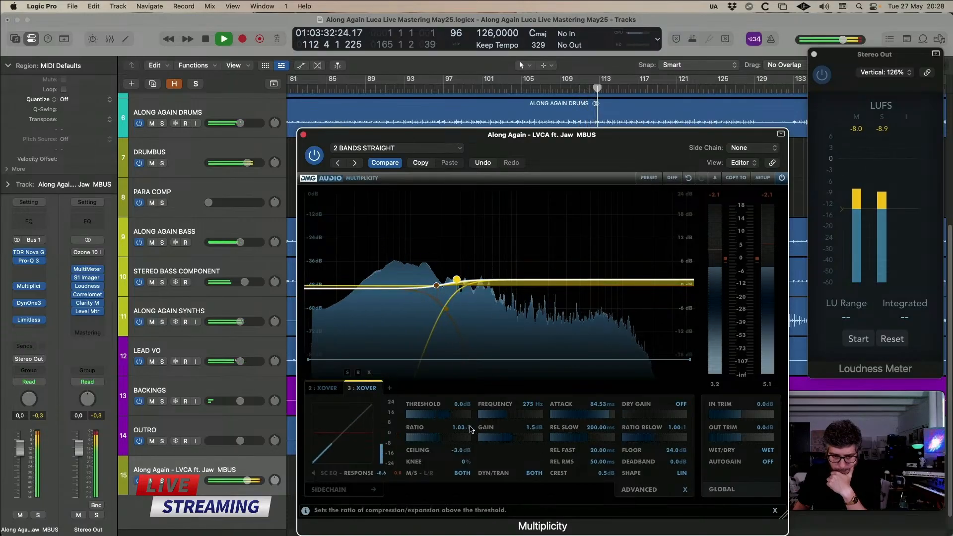
{"action": "left_click", "coordinate": [436, 416]}
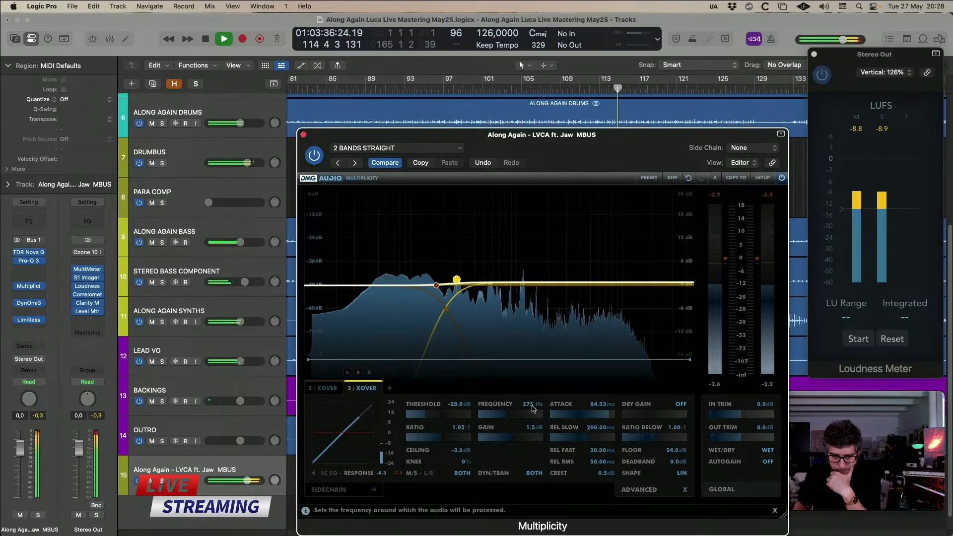
{"action": "scroll", "coordinate": [533, 412], "scroll_direction": "down", "scroll_amount": 2}
{"action": "scroll", "coordinate": [533, 411], "scroll_direction": "up", "scroll_amount": 1}
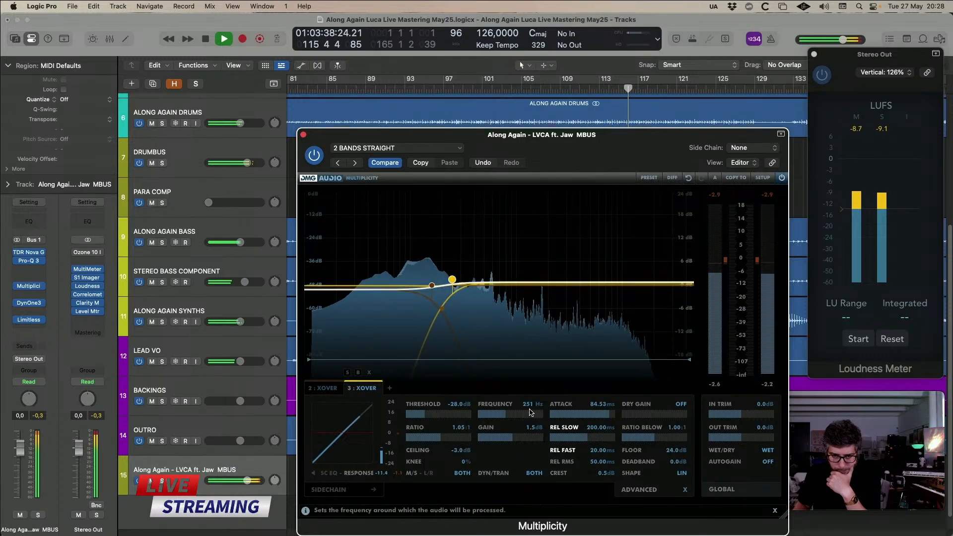
{"action": "left_click", "coordinate": [304, 135]}
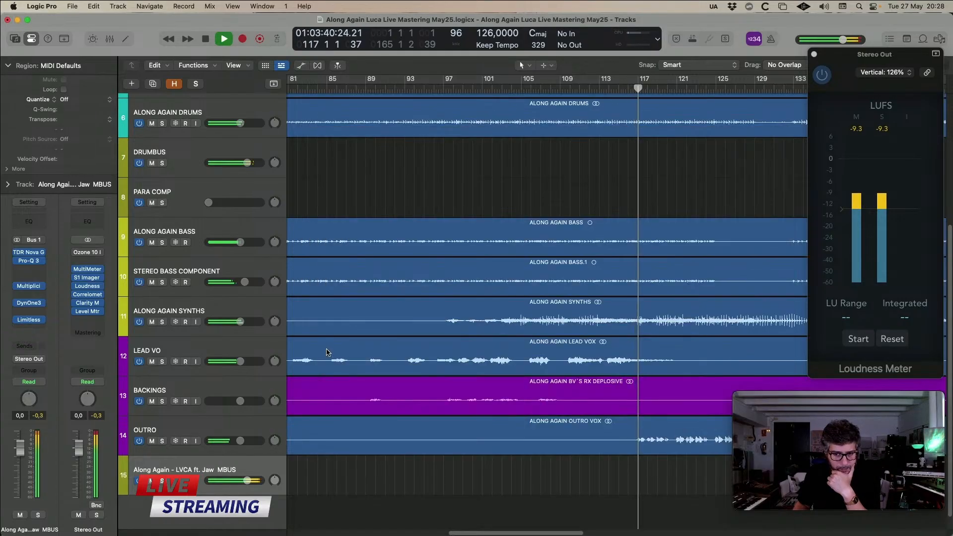
- Stop playback, solo the OUTRO track and place the playhead at bar 117
{"action": "left_click", "coordinate": [222, 353]}
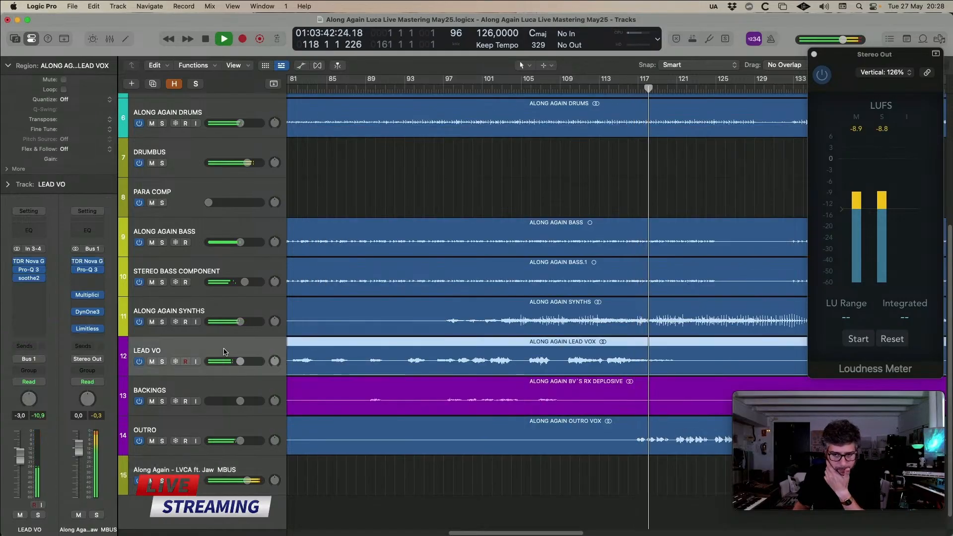
{"action": "left_click", "coordinate": [168, 442]}
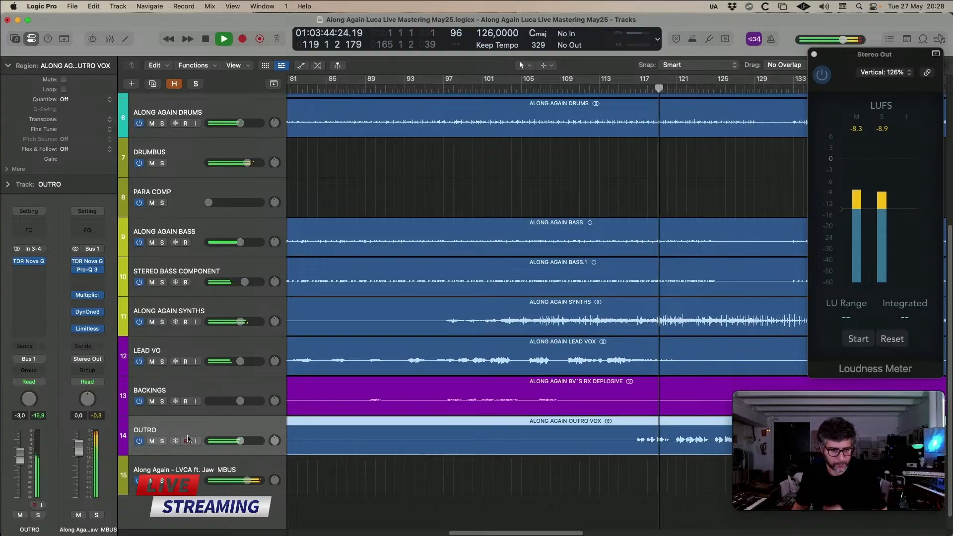
{"action": "key", "text": "space"}
{"action": "left_click", "coordinate": [162, 441]}
{"action": "left_click", "coordinate": [705, 412]}
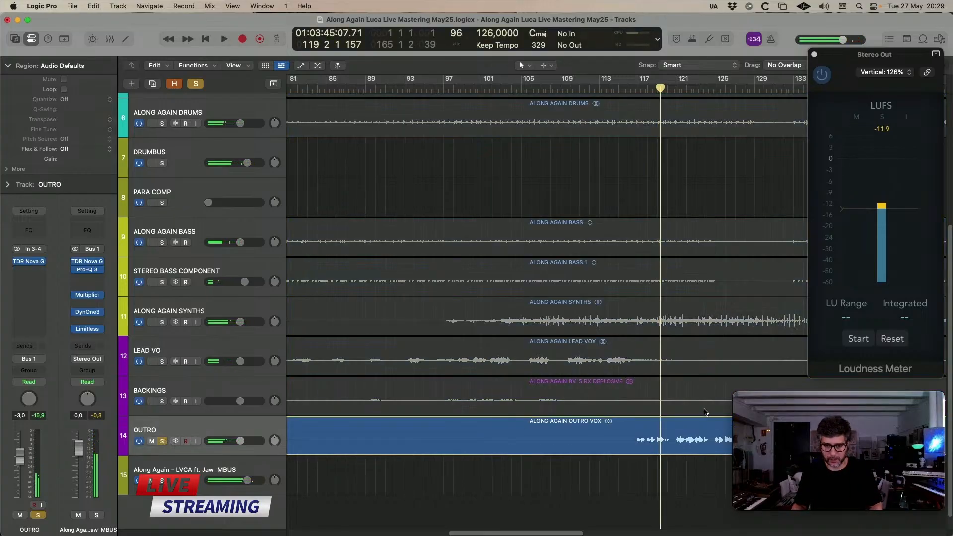
{"action": "left_click", "coordinate": [639, 89]}
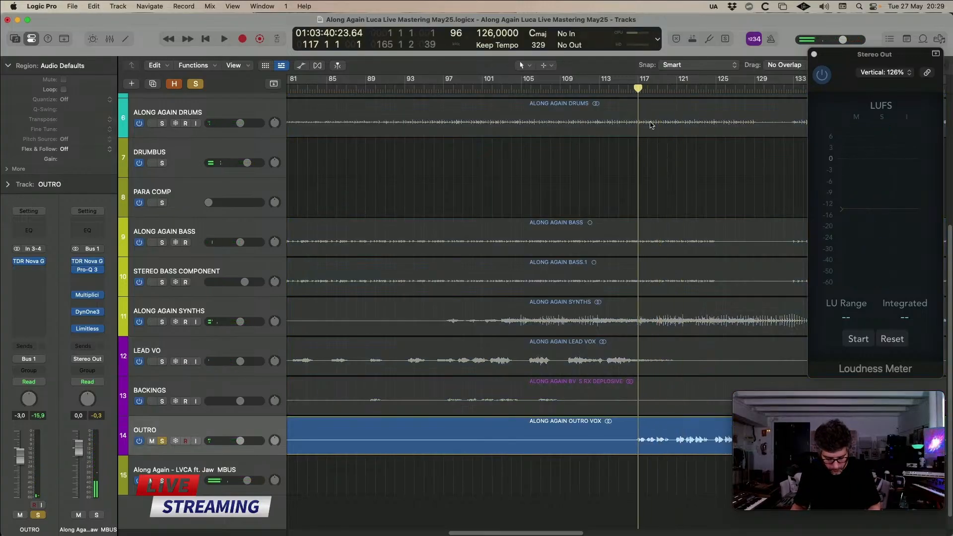
{"action": "key", "text": "super+Left"}
{"action": "key", "text": "super+Left"}
{"action": "key", "text": "super+Left"}
{"action": "scroll", "coordinate": [652, 129], "scroll_direction": "right", "scroll_amount": 5}
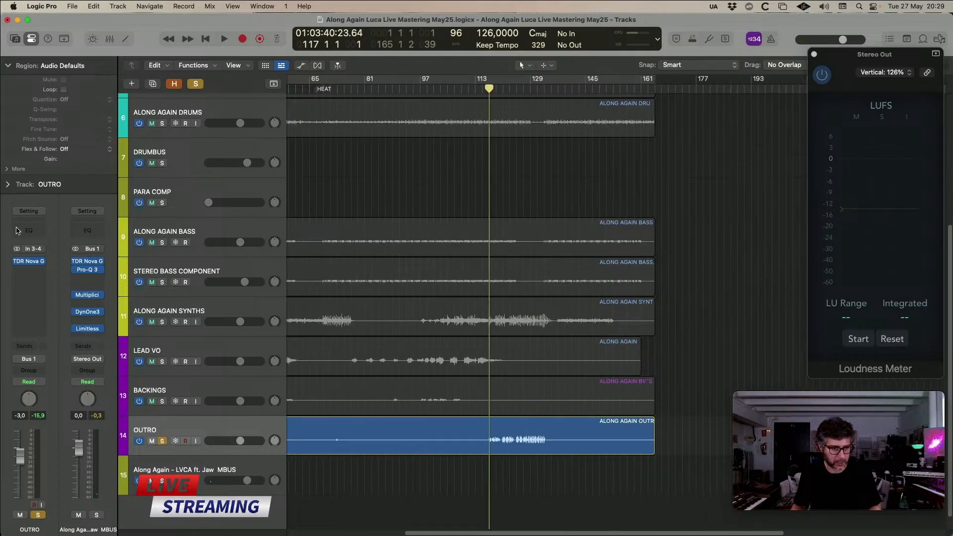
- Shape the OUTRO vocal in Nova with a 79 Hz high-pass, a band II boost, -6.7 dB at 434 Hz on band III and a band IV cut
{"action": "left_click", "coordinate": [36, 258]}
{"action": "key", "text": "space"}
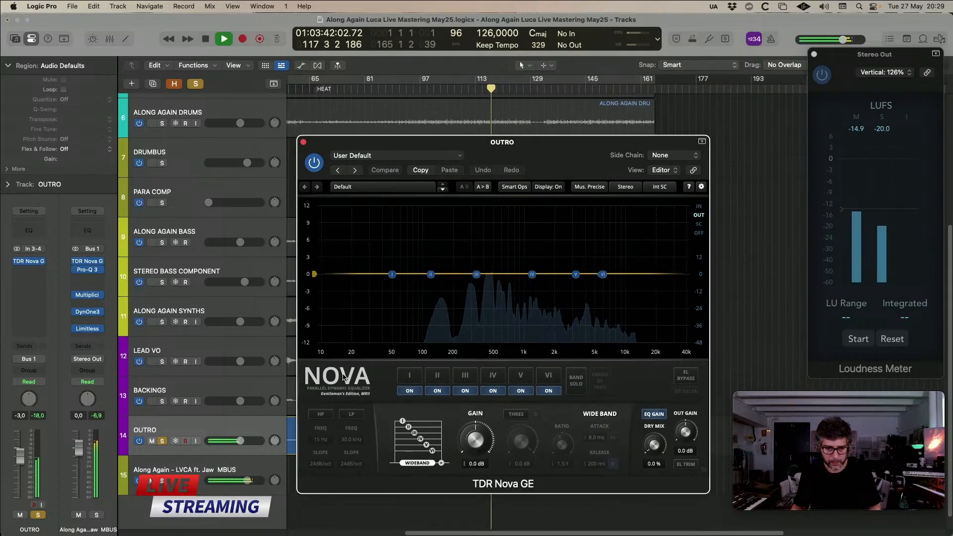
{"action": "left_click", "coordinate": [327, 416]}
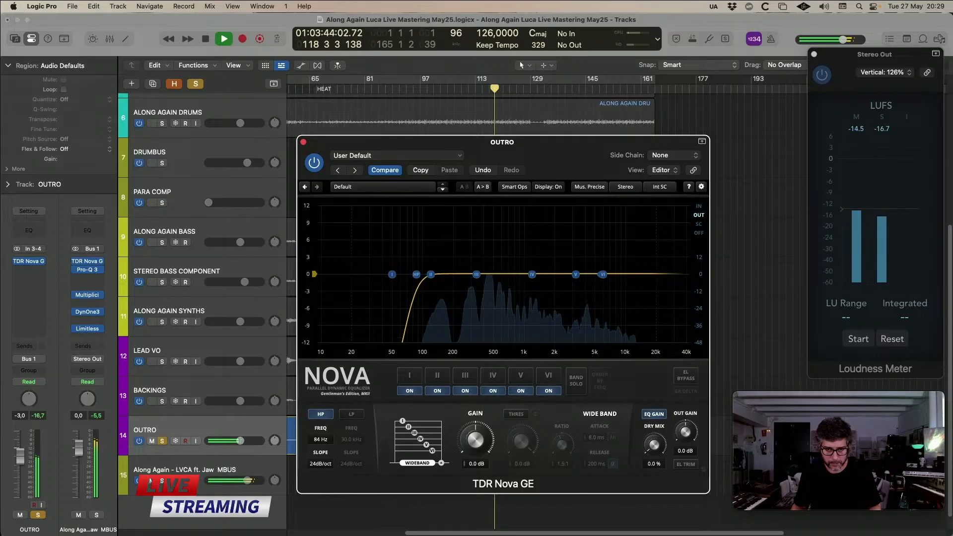
{"action": "left_click_drag", "start_coordinate": [416, 274], "coordinate": [412, 274]}
{"action": "left_click_drag", "start_coordinate": [477, 274], "coordinate": [450, 241]}
{"action": "left_click_drag", "start_coordinate": [534, 278], "coordinate": [521, 306]}
{"action": "key", "text": "space"}
{"action": "left_click", "coordinate": [488, 312]}
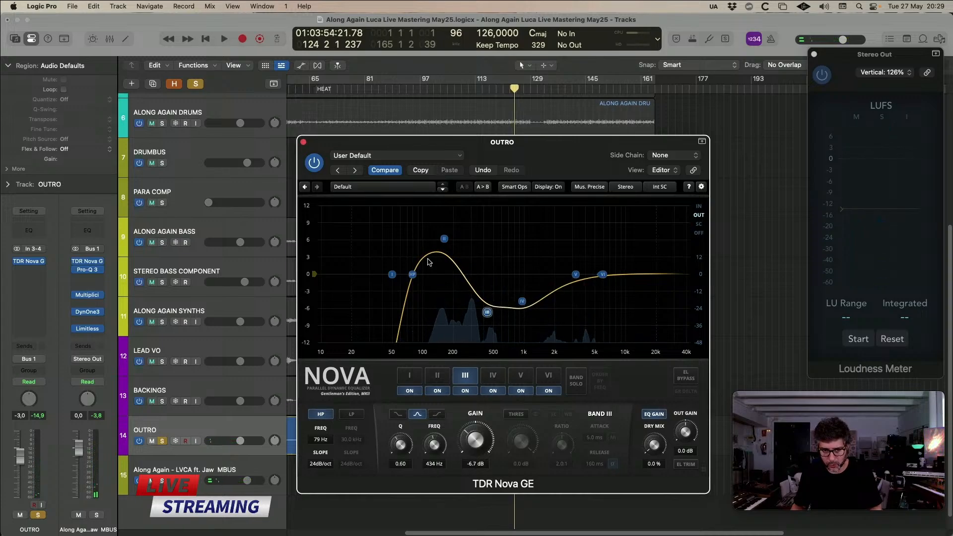
{"action": "left_click", "coordinate": [304, 143]}
- Solo the LEAD VO and BACKINGS tracks along with OUTRO and return the playhead to bar 117
{"action": "left_click", "coordinate": [162, 401]}
{"action": "left_click", "coordinate": [162, 401]}
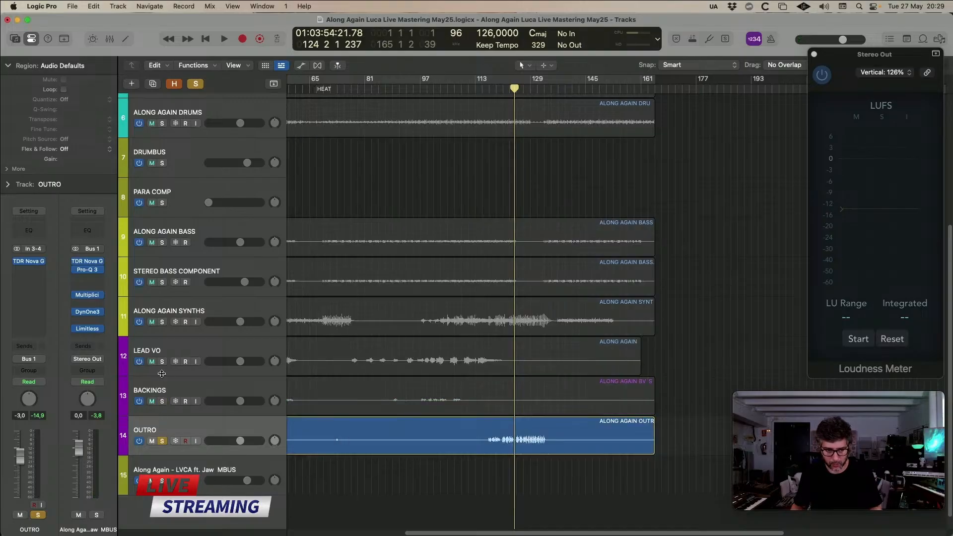
{"action": "left_click", "coordinate": [162, 361]}
{"action": "left_click", "coordinate": [162, 401]}
{"action": "left_click", "coordinate": [548, 89]}
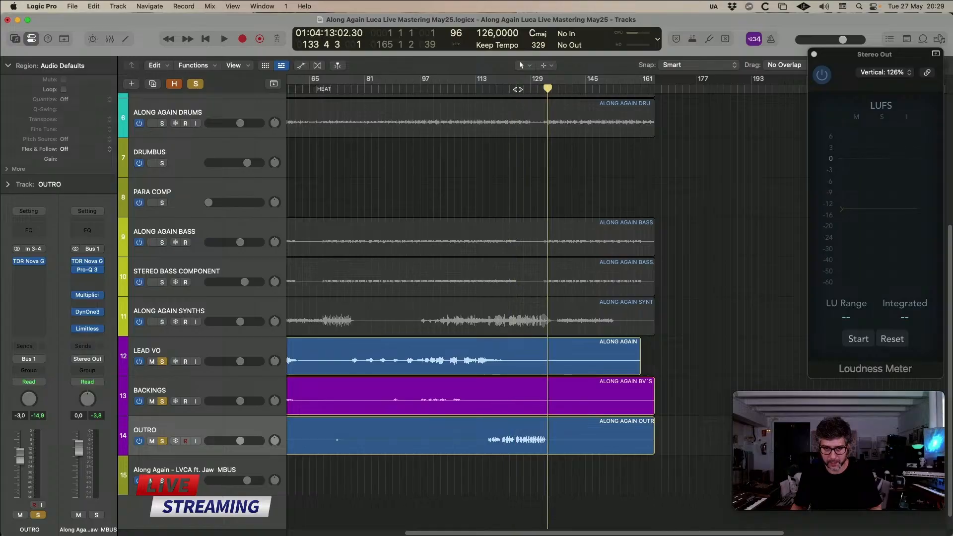
{"action": "left_click", "coordinate": [488, 88]}
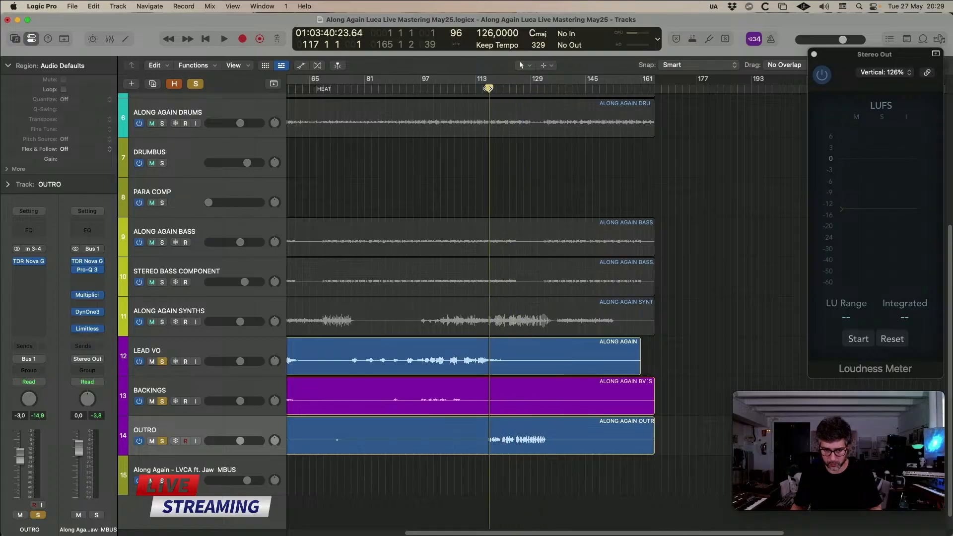
- Insert Tone Projects Michelangelo after Nova on OUTRO, adjust its low drive, threshold and range, lower Low slightly and set Aggression to 0.45
{"action": "left_click", "coordinate": [164, 434]}
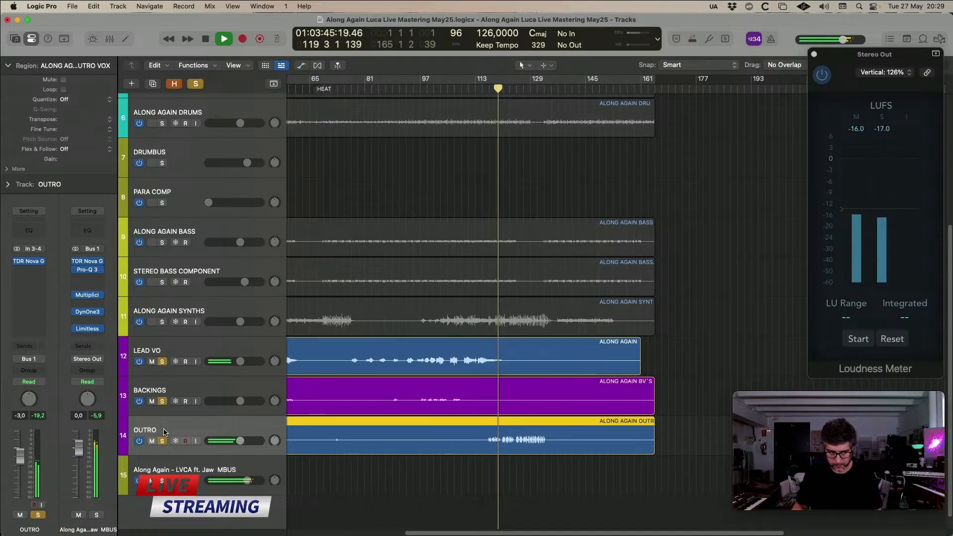
{"action": "left_click", "coordinate": [29, 271]}
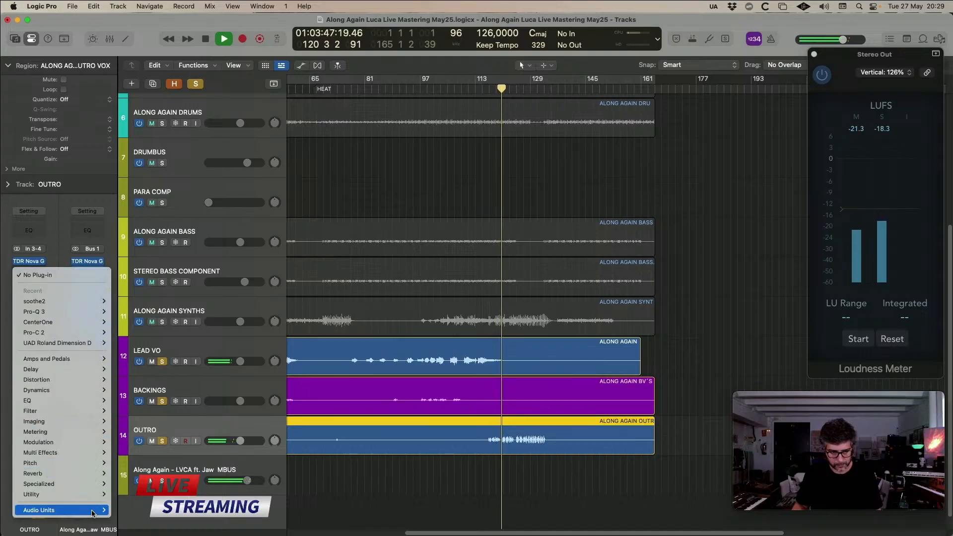
{"action": "mouse_move", "coordinate": [50, 510]}
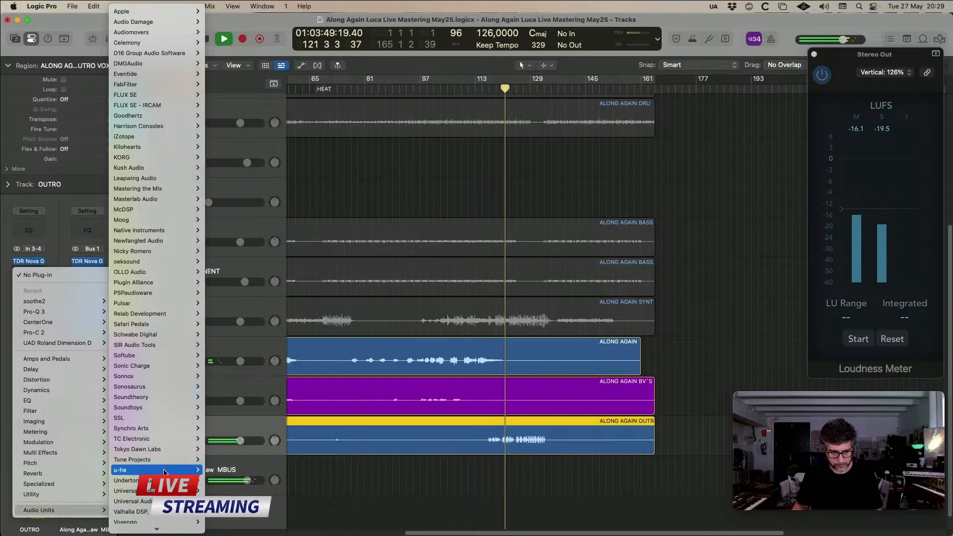
{"action": "mouse_move", "coordinate": [167, 464]}
{"action": "key", "text": "Escape"}
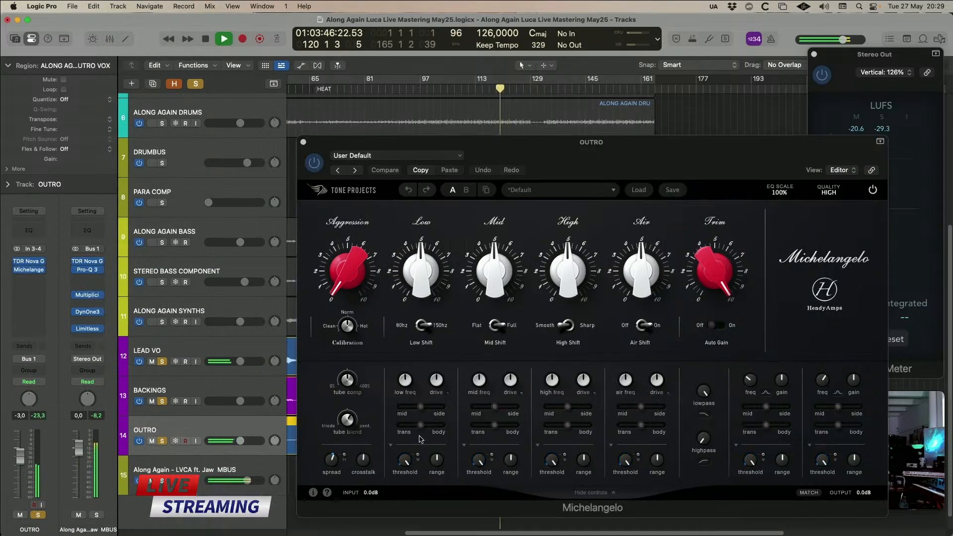
{"action": "mouse_move", "coordinate": [439, 387]}
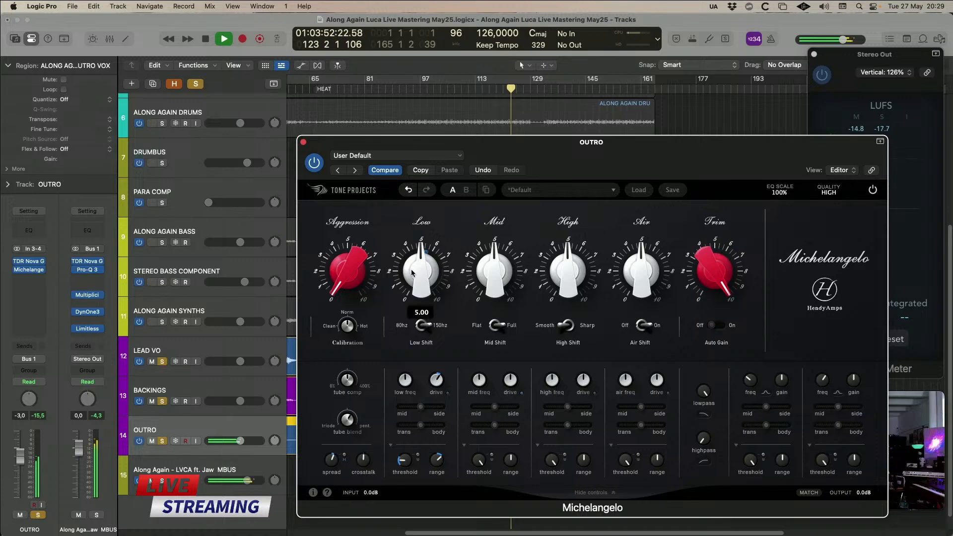
{"action": "mouse_move", "coordinate": [370, 277]}
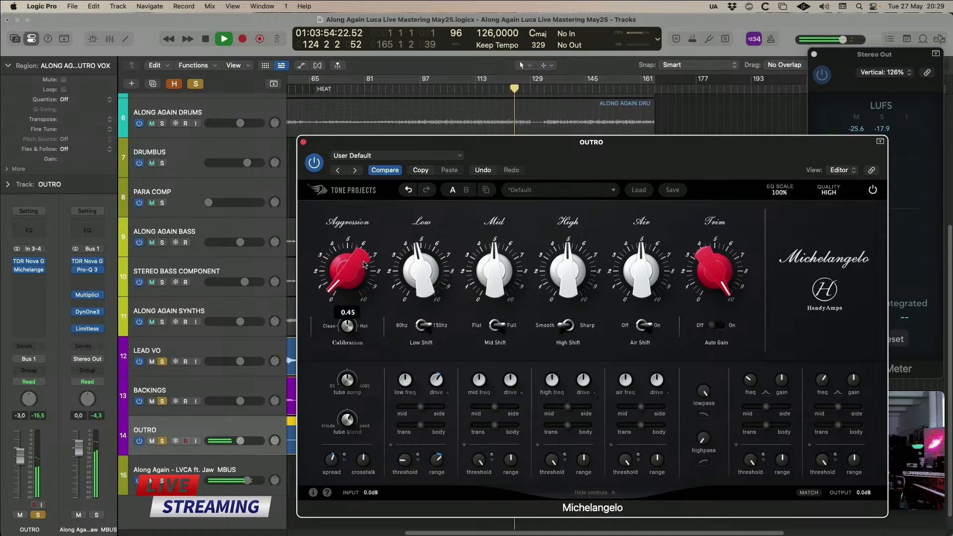
{"action": "left_click", "coordinate": [304, 143]}
- Clear the solos on the three vocal tracks so the full mix plays, and select the MBUS track
{"action": "left_click", "coordinate": [162, 440]}
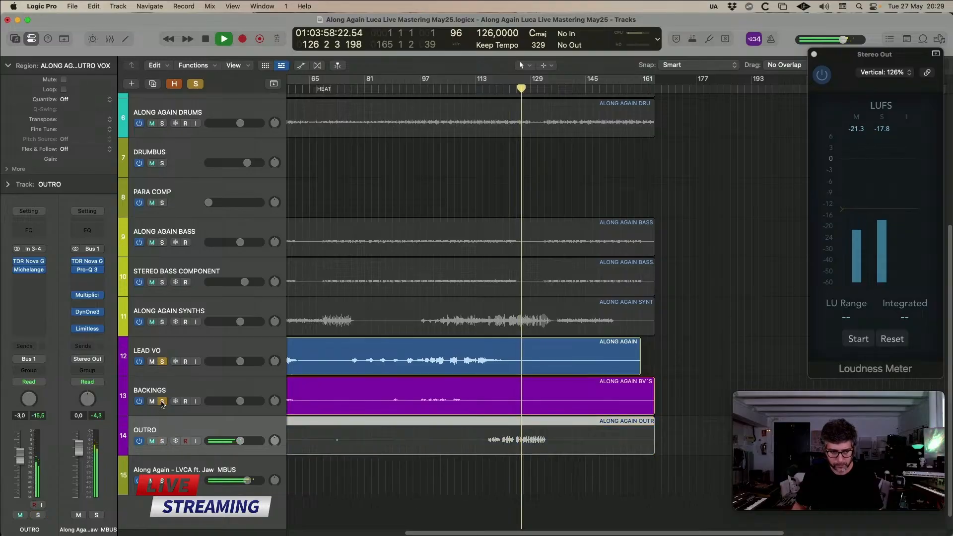
{"action": "left_click", "coordinate": [162, 401]}
{"action": "left_click", "coordinate": [376, 486]}
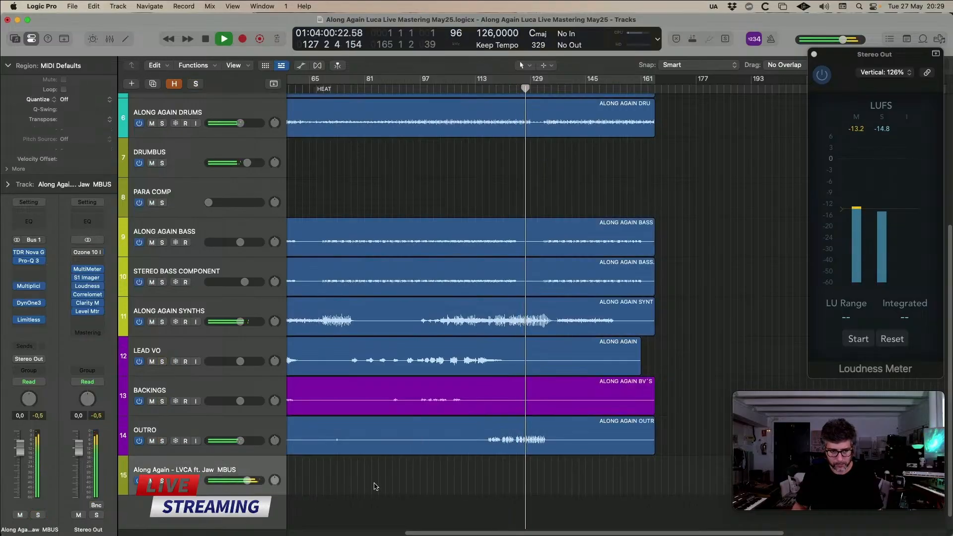
- Stop playback, save the project and play the whole song from the beginning
{"action": "key", "text": "space"}
{"action": "key", "text": "super+s"}
{"action": "key", "text": "Return"}
{"action": "scroll", "coordinate": [469, 478], "scroll_direction": "down", "scroll_amount": 5}
{"action": "key", "text": "space"}
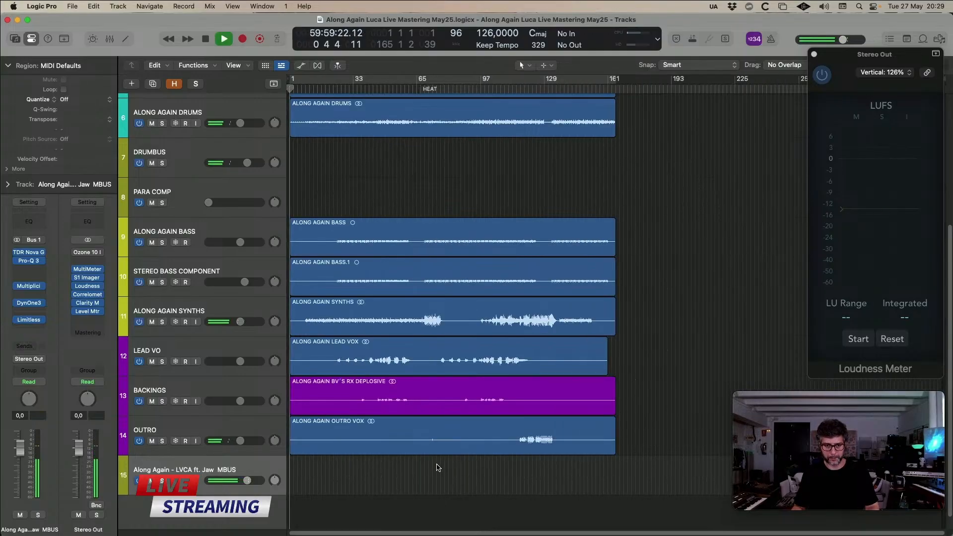
{"action": "scroll", "coordinate": [323, 422], "scroll_direction": "up", "scroll_amount": 3}
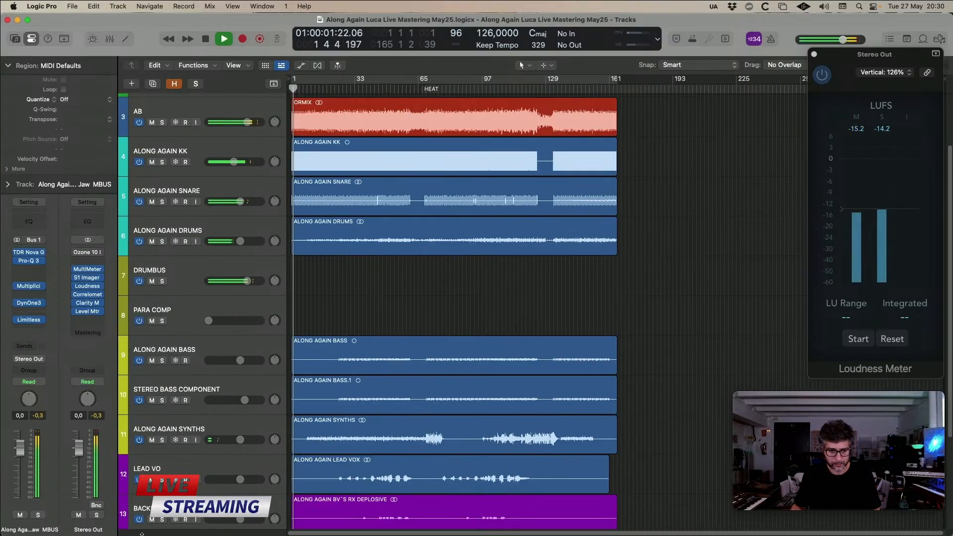
{"action": "scroll", "coordinate": [187, 478], "scroll_direction": "down", "scroll_amount": 3}
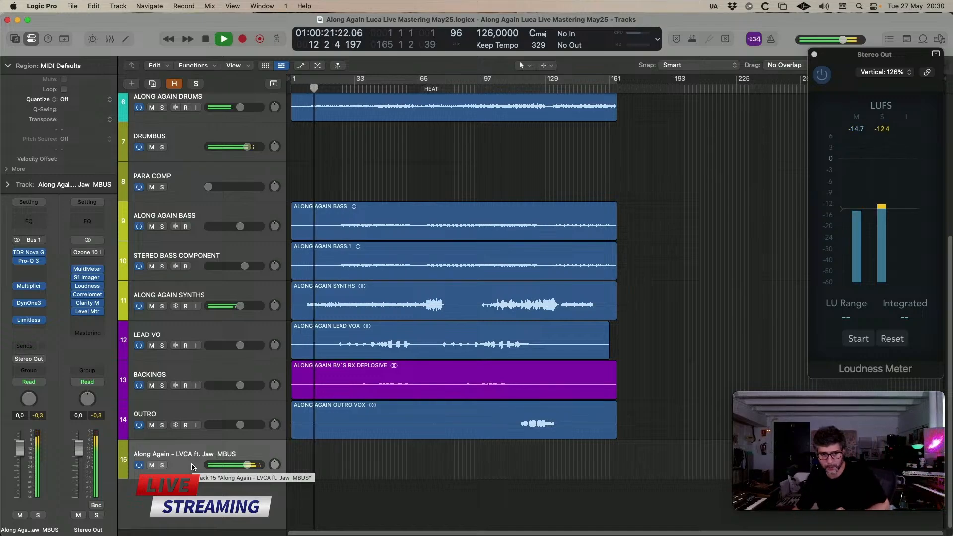
- In the MBUS Pro-Q 3, lower the low tilt-shelf band's Q, set its frequency to about 61.6 Hz, and check the output meters
{"action": "left_click", "coordinate": [29, 260]}
{"action": "left_click_drag", "start_coordinate": [555, 158], "coordinate": [575, 159]}
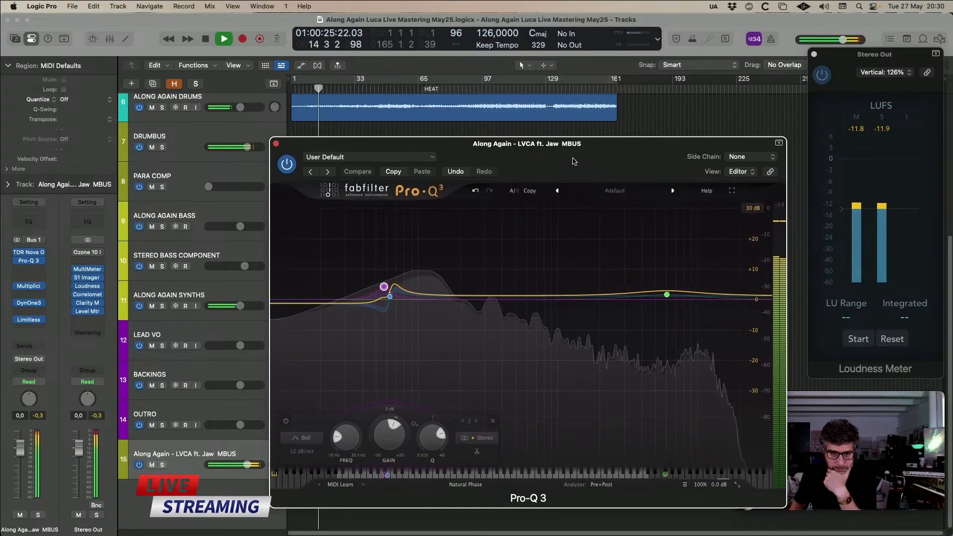
{"action": "left_click", "coordinate": [391, 298]}
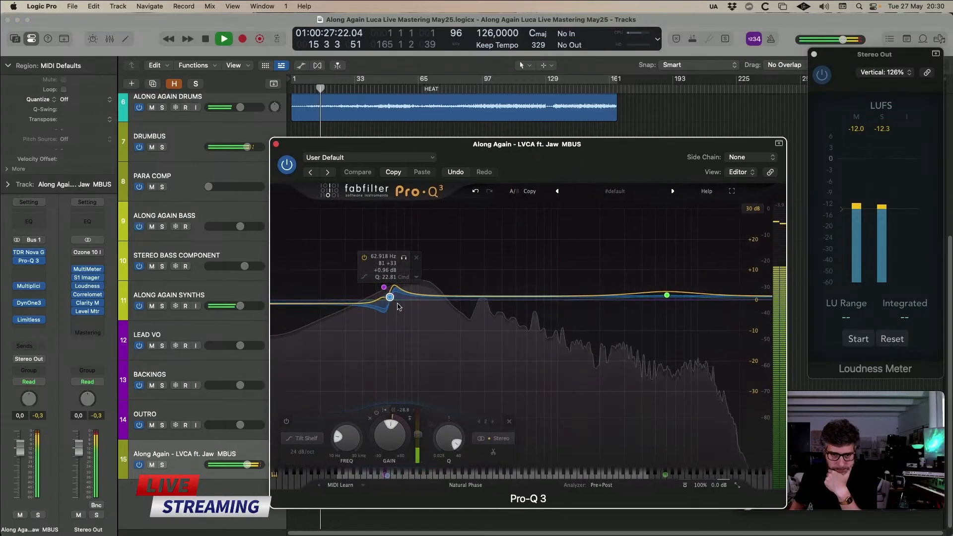
{"action": "left_click_drag", "start_coordinate": [454, 439], "coordinate": [456, 447]}
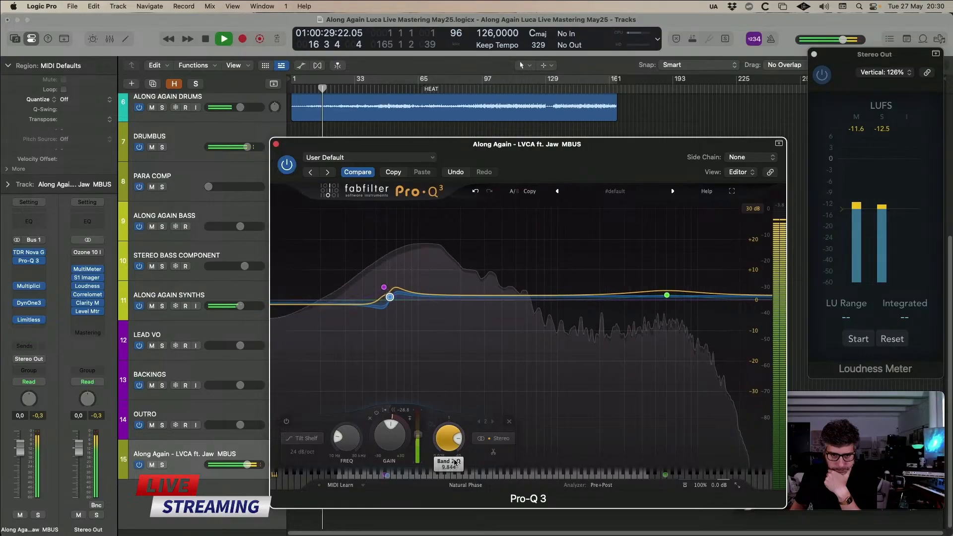
{"action": "left_click_drag", "start_coordinate": [454, 474], "coordinate": [448, 437]}
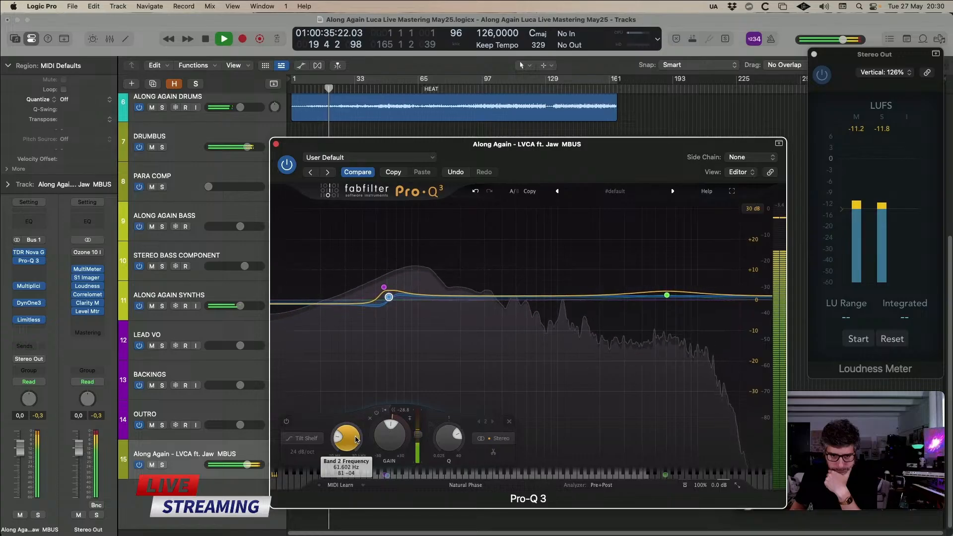
{"action": "left_click", "coordinate": [276, 145]}
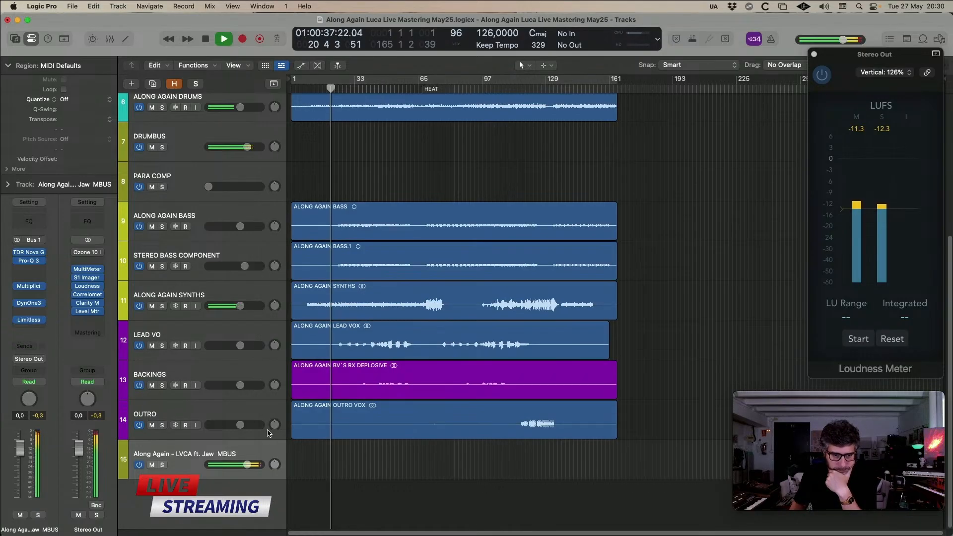
{"action": "key", "text": "2"}
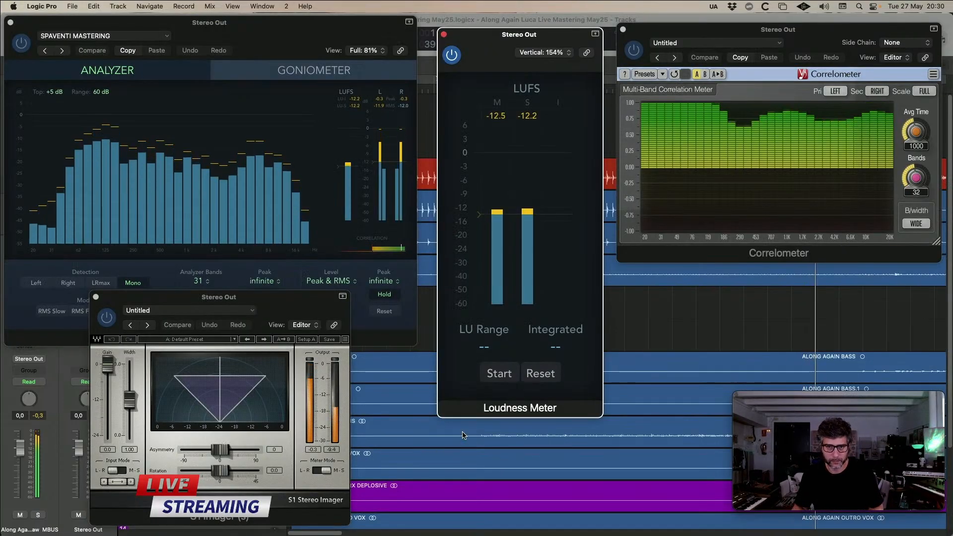
{"action": "key", "text": "1"}
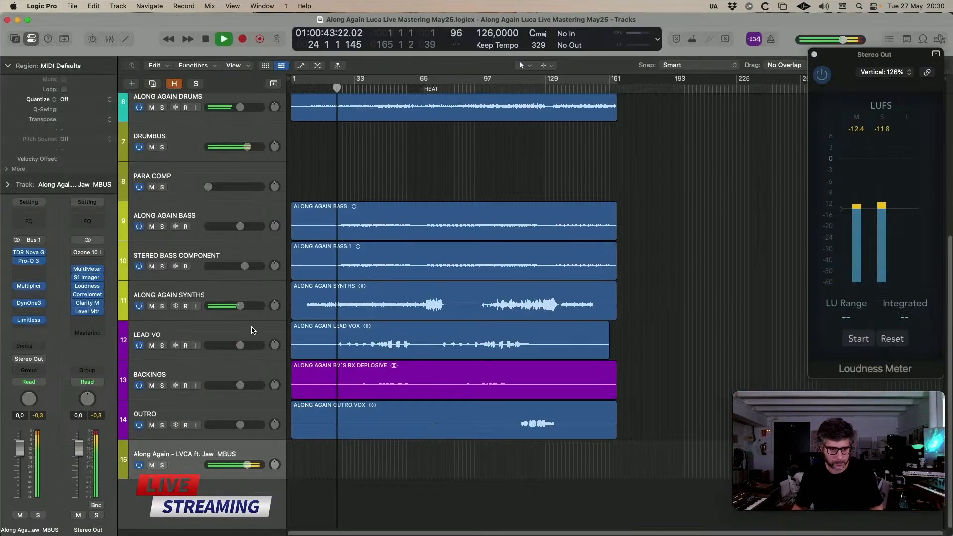
- Insert Ghz Loudness directly after soothe2 on the ALONG AGAIN SYNTHS track and close its plug-in window
{"action": "left_click", "coordinate": [298, 305]}
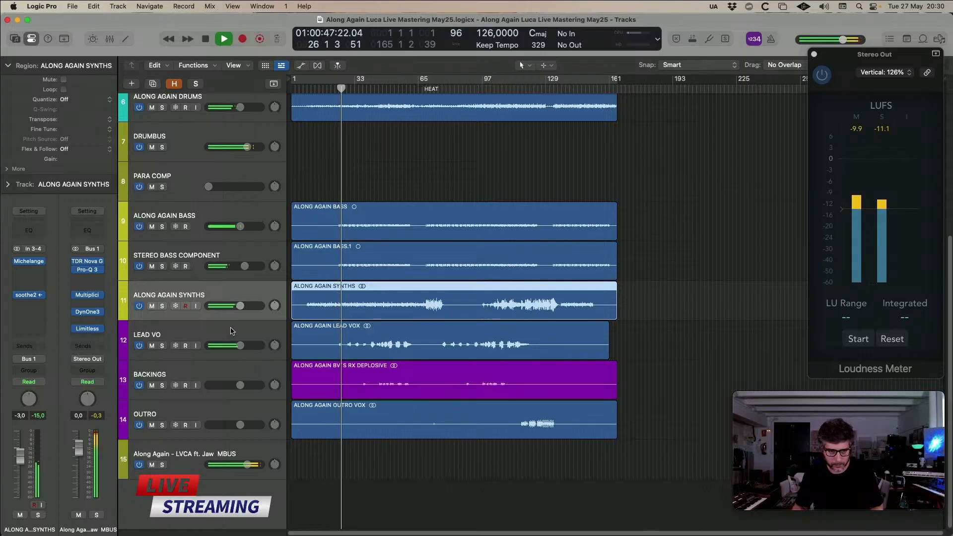
{"action": "key", "text": "super+Down"}
{"action": "key", "text": "super+Down"}
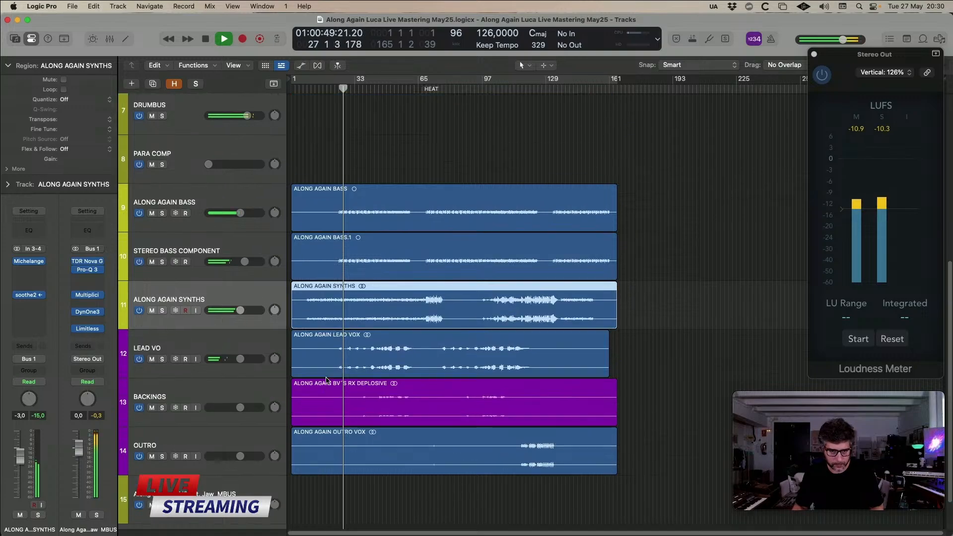
{"action": "key", "text": "super+Right"}
{"action": "key", "text": "super+Right"}
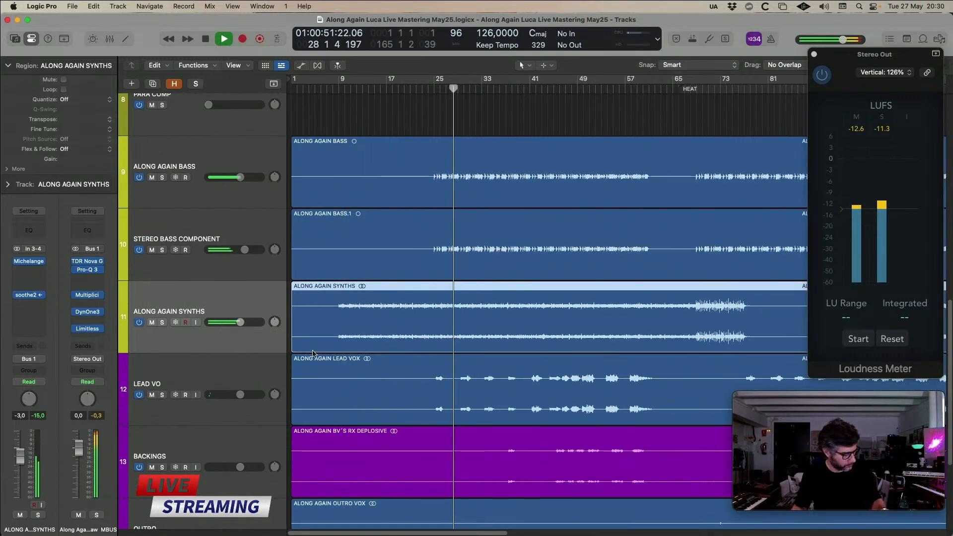
{"action": "left_click", "coordinate": [29, 303]}
{"action": "left_click", "coordinate": [283, 149]}
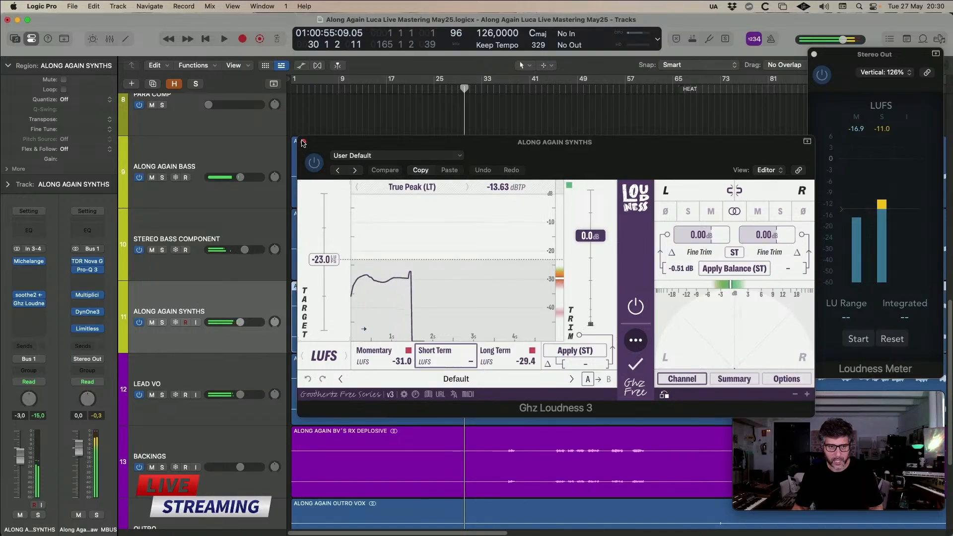
{"action": "key", "text": "super+w"}
- Stop playback, place the playhead at bar 25 and show the Ghz Loudness Trim Gain automation lane on the ALONG AGAIN SYNTHS track
{"action": "key", "text": "space"}
{"action": "left_click", "coordinate": [338, 89]}
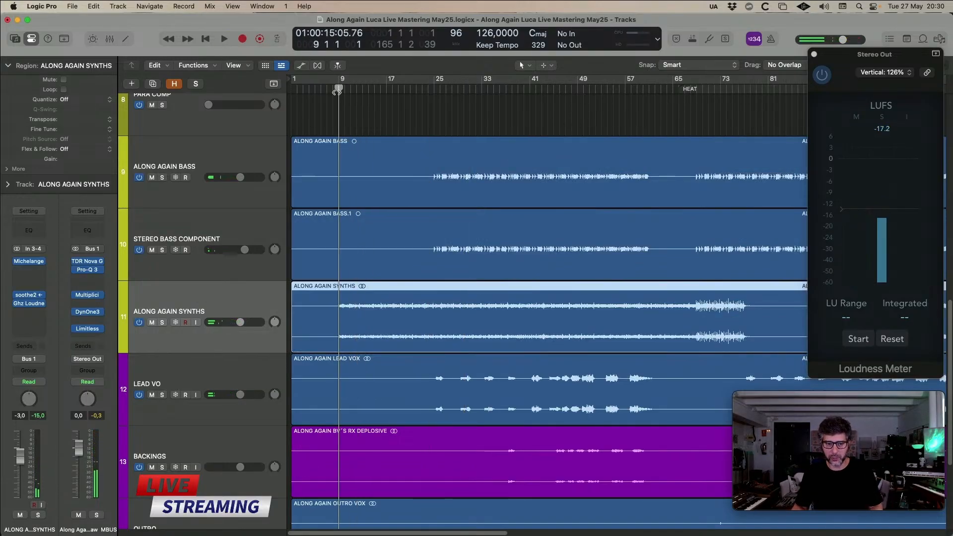
{"action": "left_click_drag", "start_coordinate": [338, 91], "coordinate": [434, 84]}
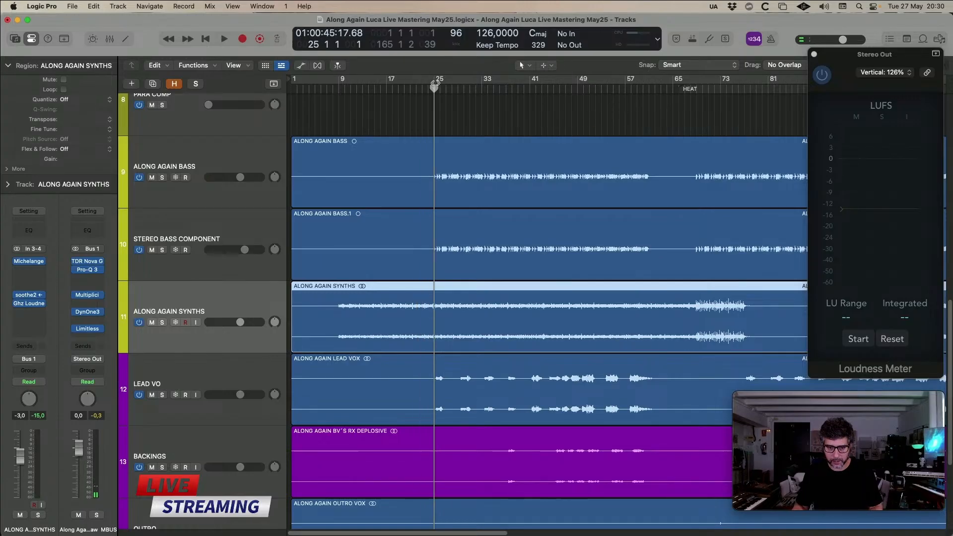
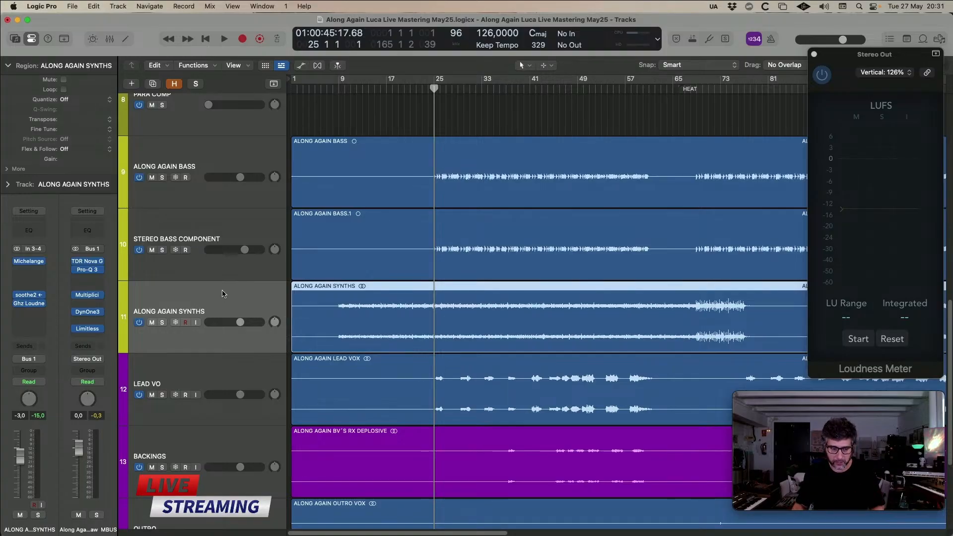
{"action": "key", "text": "a"}
{"action": "left_click", "coordinate": [217, 330]}
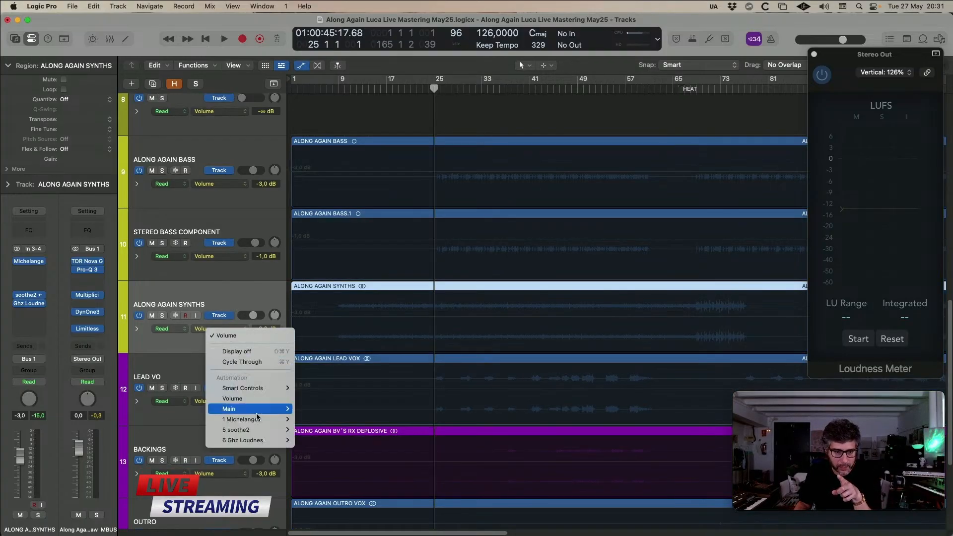
{"action": "mouse_move", "coordinate": [275, 442]}
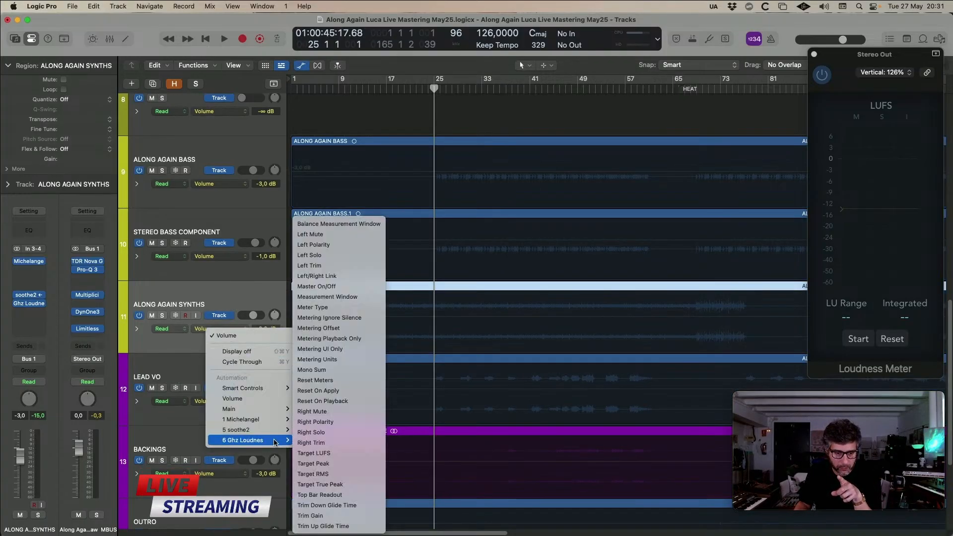
{"action": "left_click", "coordinate": [318, 516]}
{"action": "left_click", "coordinate": [408, 337]}
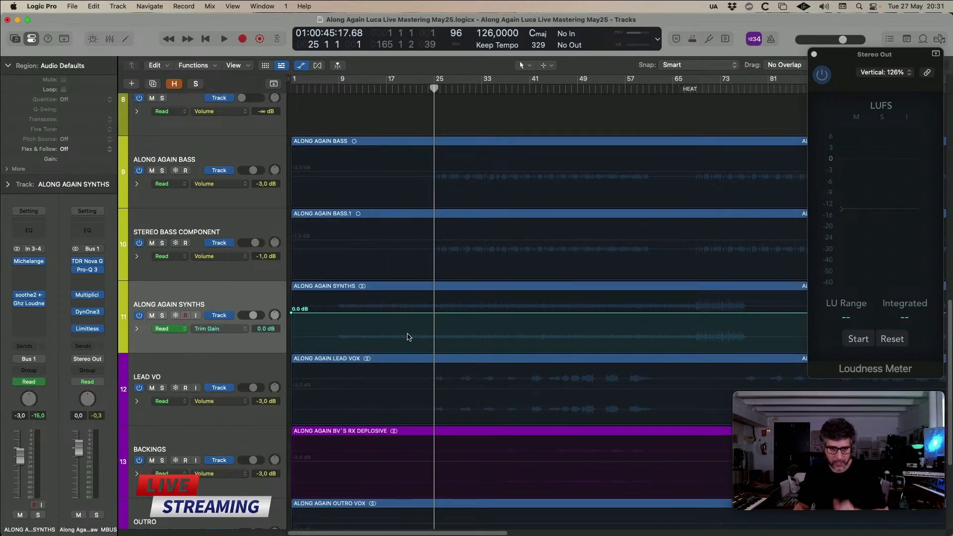
- Automate the synths' Trim Gain to ramp from 0.0 dB at bar 17 to -1.0 dB at bar 25, and play from bar 17
{"action": "left_click_drag", "start_coordinate": [434, 88], "coordinate": [409, 89]}
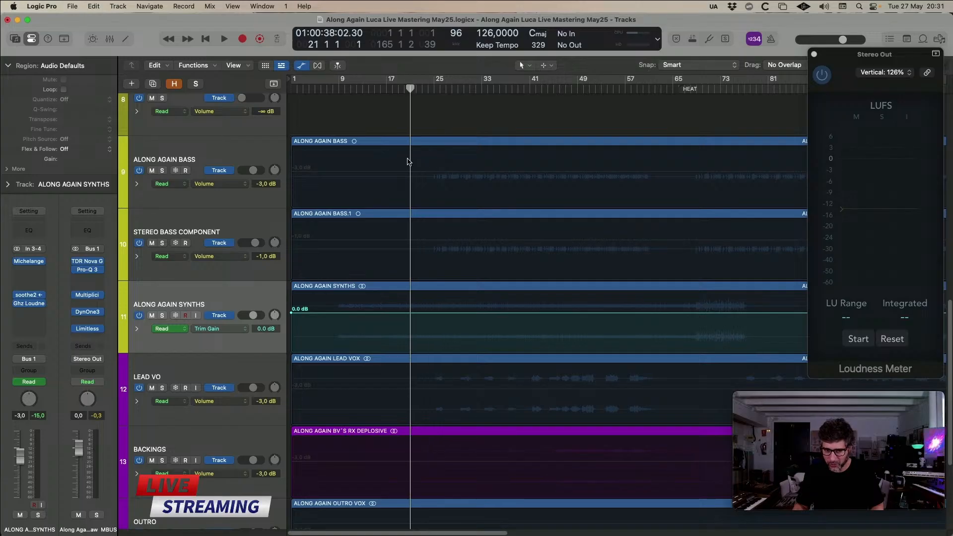
{"action": "left_click_drag", "start_coordinate": [434, 316], "coordinate": [436, 317]}
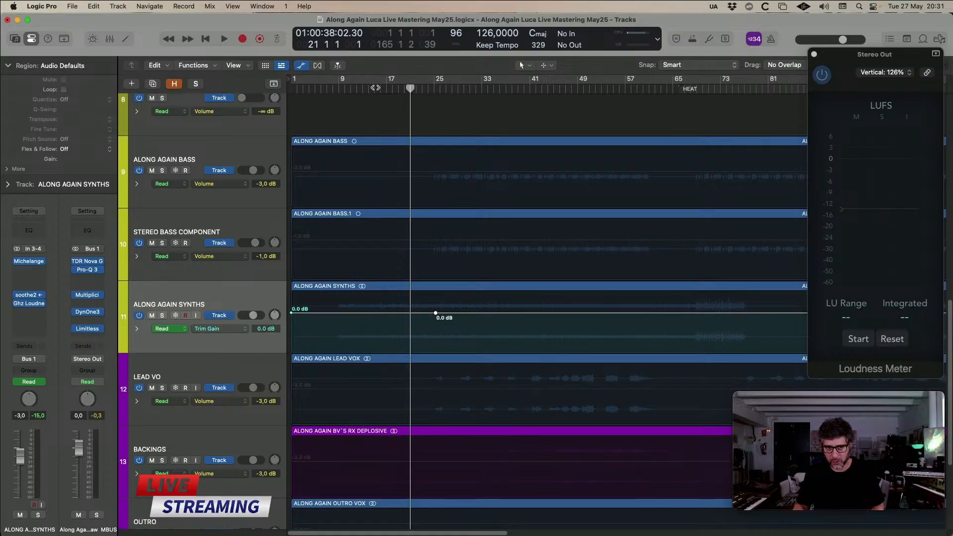
{"action": "left_click_drag", "start_coordinate": [375, 88], "coordinate": [339, 88]}
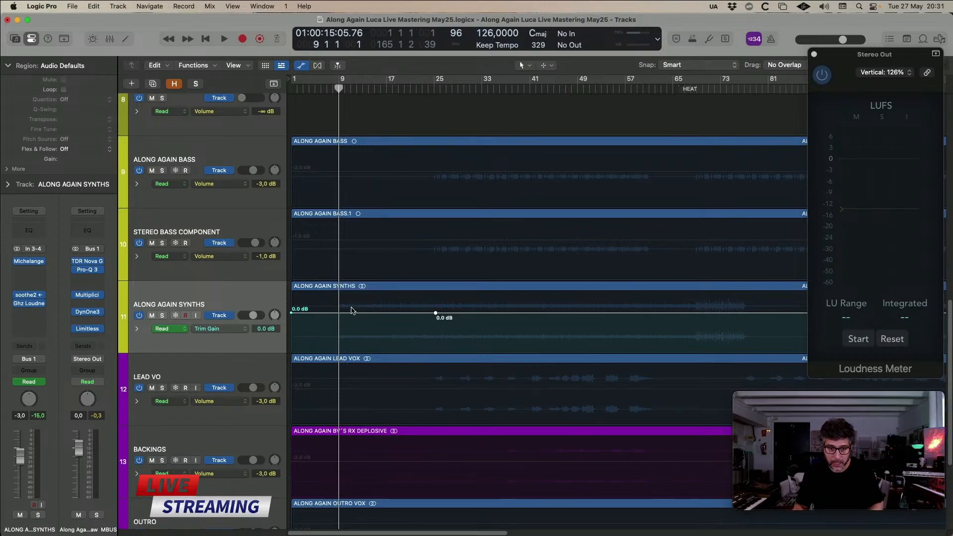
{"action": "left_click_drag", "start_coordinate": [338, 87], "coordinate": [386, 88]}
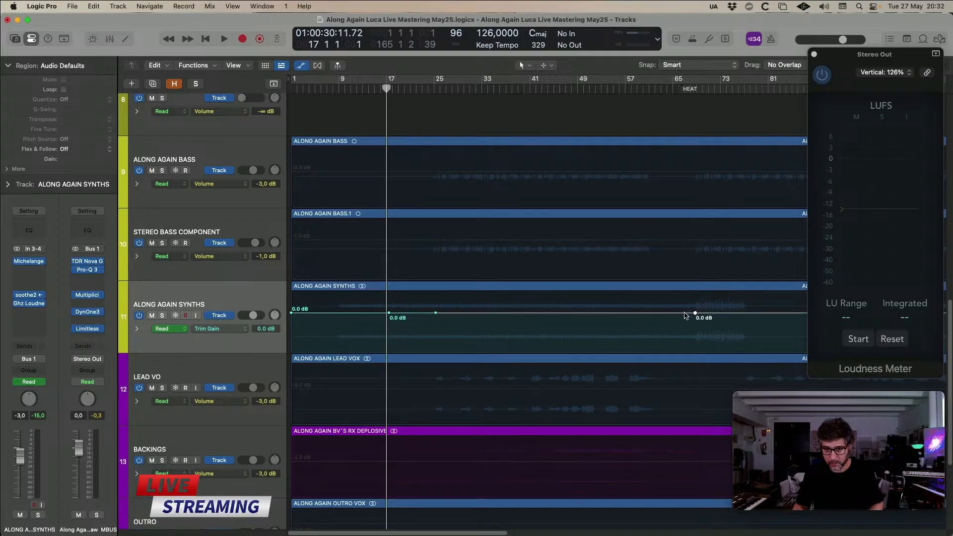
{"action": "left_click", "coordinate": [436, 314]}
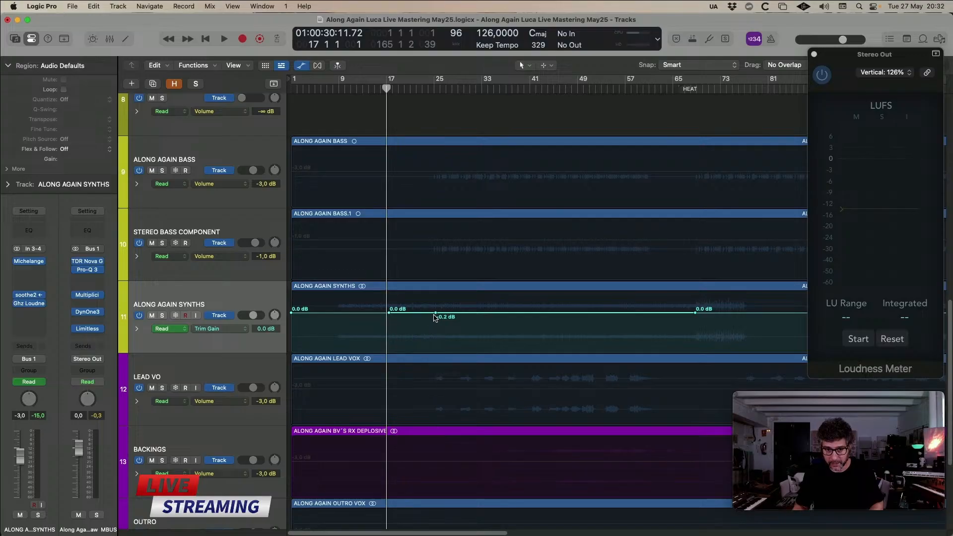
{"action": "left_click_drag", "start_coordinate": [435, 318], "coordinate": [435, 314]}
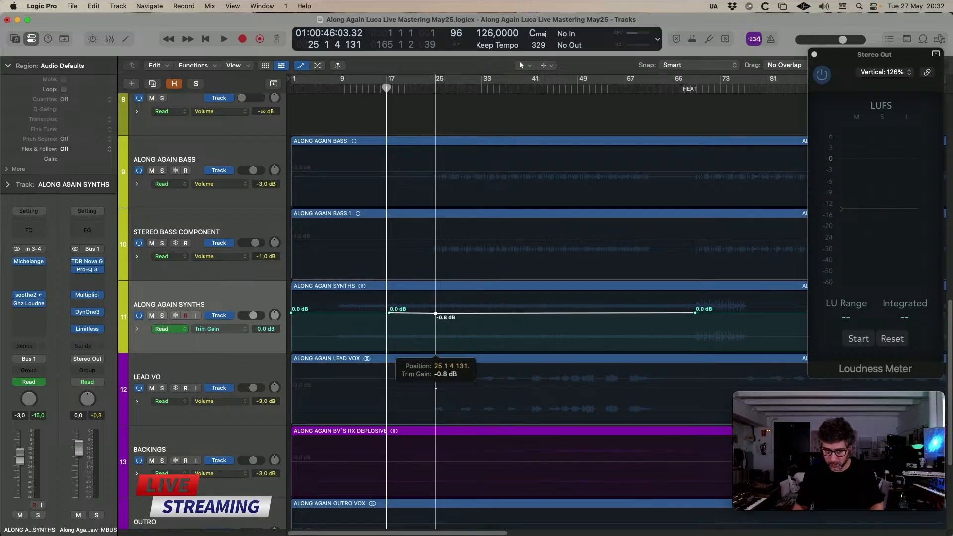
{"action": "left_click_drag", "start_coordinate": [435, 314], "coordinate": [435, 314]}
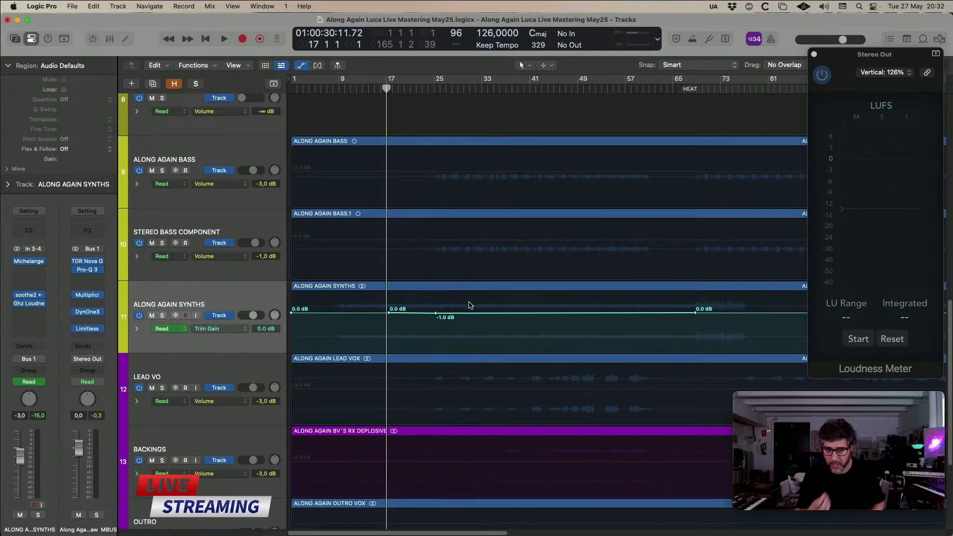
{"action": "key", "text": "space"}
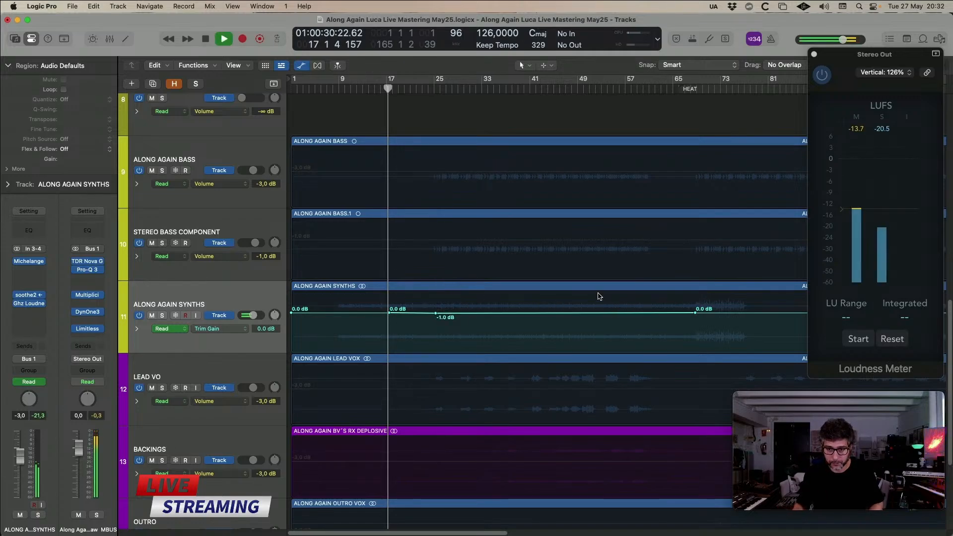
{"action": "key", "text": "super+Left"}
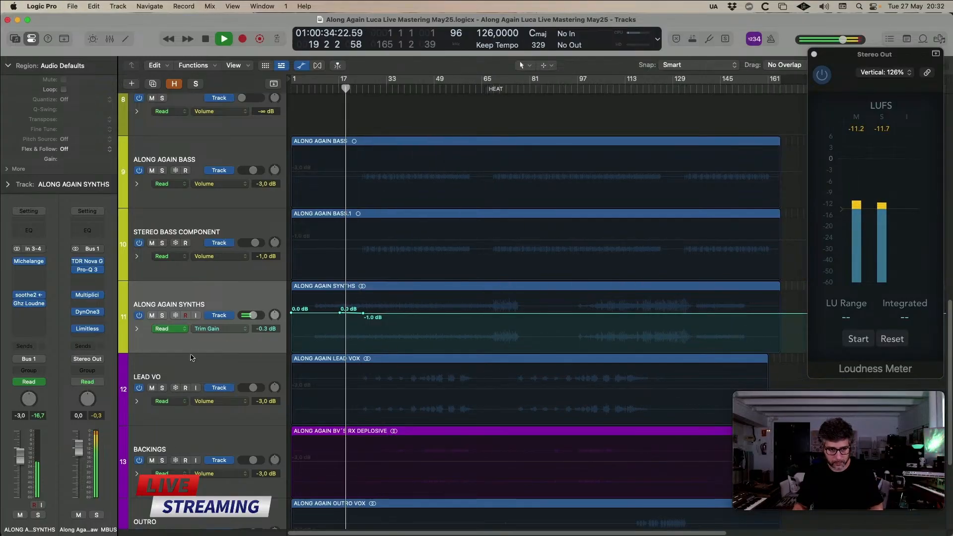
- Insert Ghz Loudness on the LEAD VO track, move it to the sixth effect slot and close its window
{"action": "left_click", "coordinate": [213, 420]}
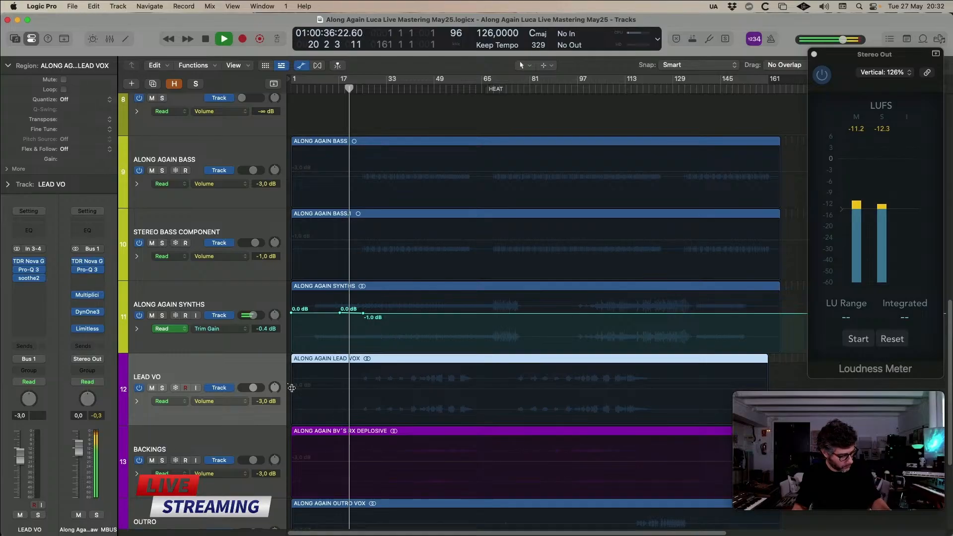
{"action": "key", "text": "ctrl+l"}
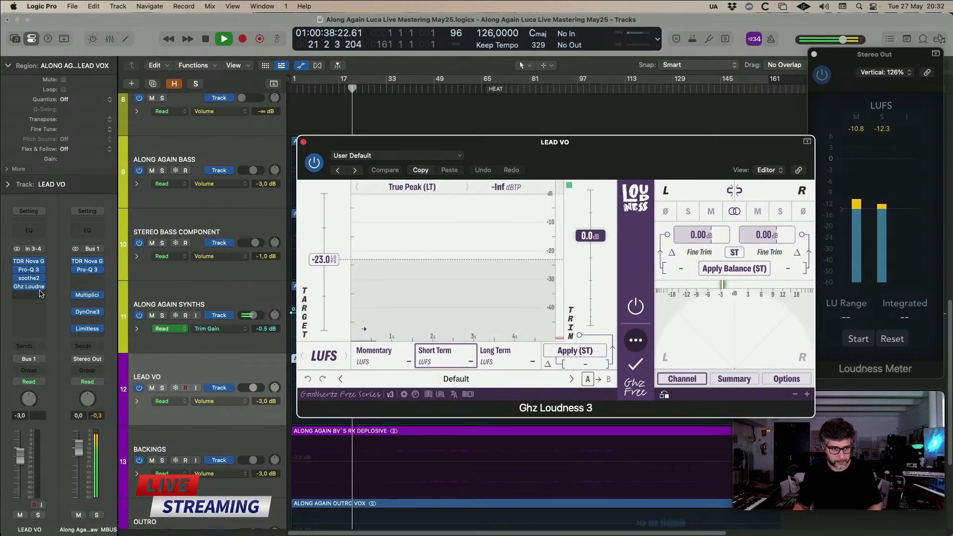
{"action": "left_click_drag", "start_coordinate": [32, 289], "coordinate": [31, 304]}
{"action": "left_click", "coordinate": [303, 142]}
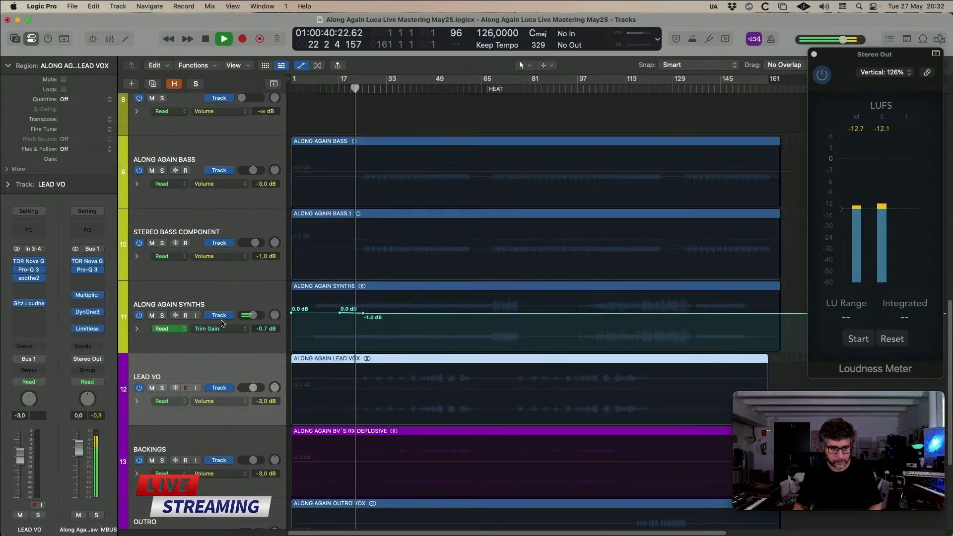
- Show the Ghz Loudness Trim Gain automation lane on the LEAD VO track
{"action": "left_click", "coordinate": [220, 401]}
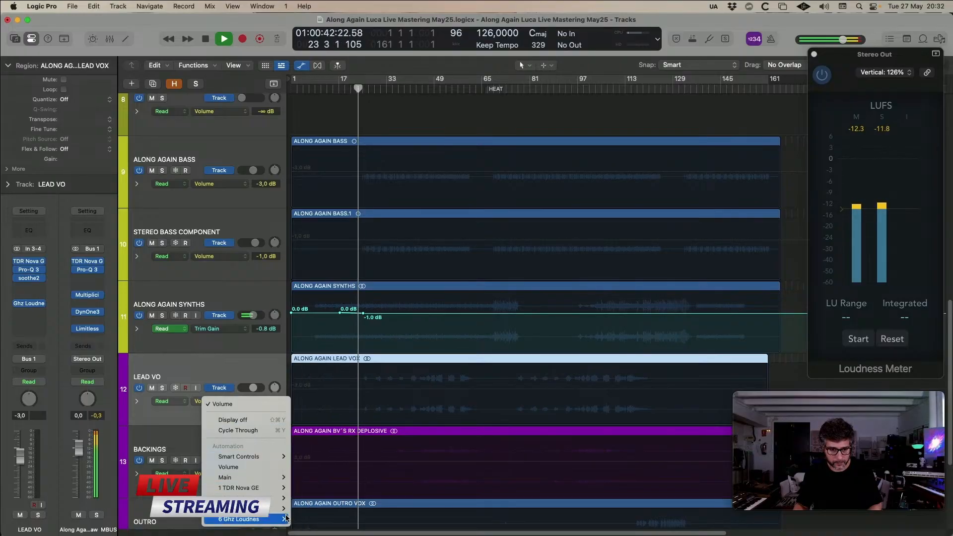
{"action": "mouse_move", "coordinate": [286, 519]}
{"action": "left_click", "coordinate": [329, 512]}
{"action": "left_click", "coordinate": [388, 401]}
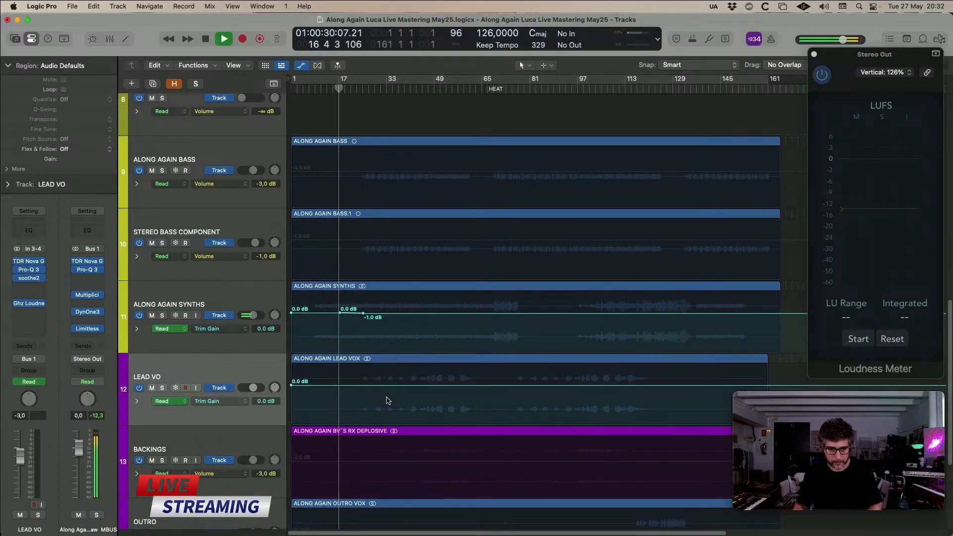
- Add two LEAD VO Trim Gain points between bars 39 and 41 and raise the section before them to 0.7 dB
{"action": "key", "text": "super+Right"}
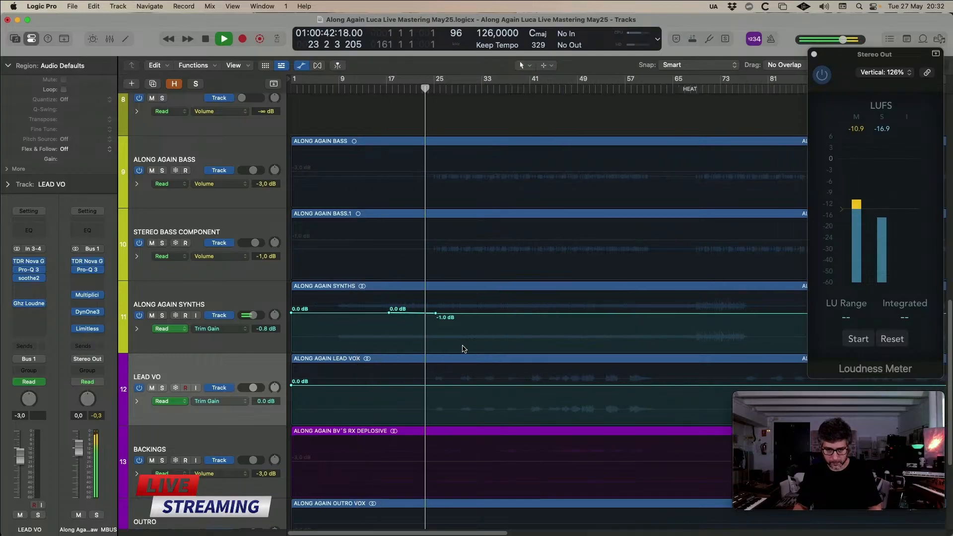
{"action": "key", "text": "super+Down"}
{"action": "left_click", "coordinate": [530, 413]}
{"action": "left_click", "coordinate": [521, 413]}
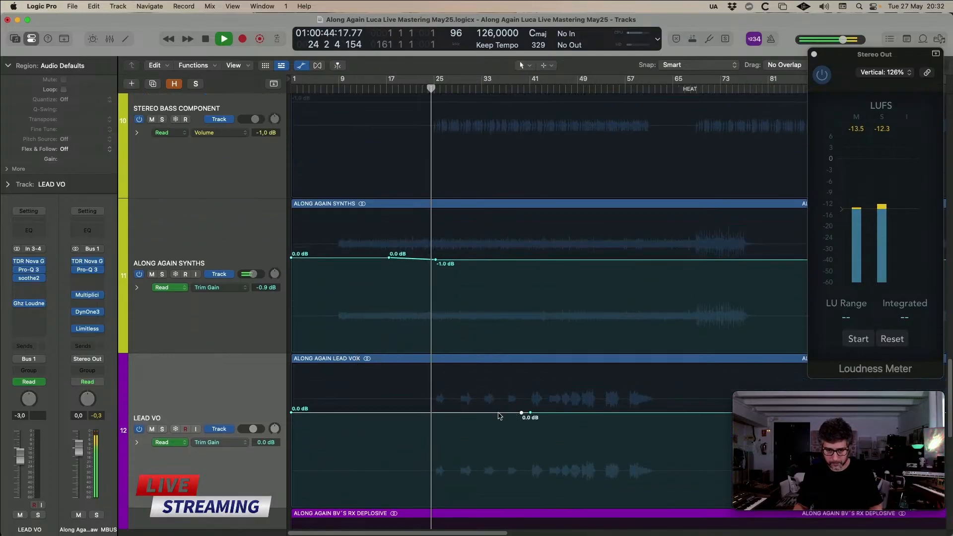
{"action": "left_click_drag", "start_coordinate": [499, 416], "coordinate": [501, 419]}
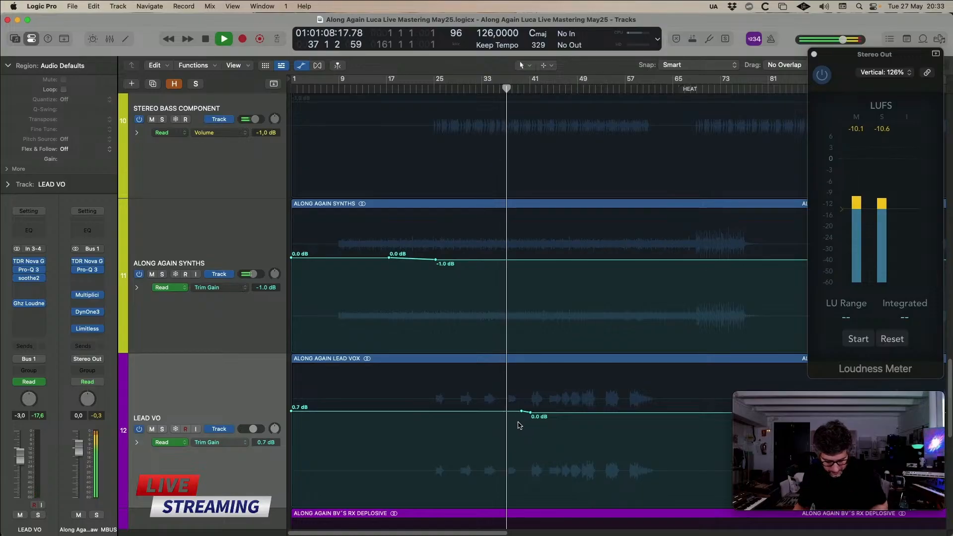
{"action": "key", "text": "super+Right"}
{"action": "key", "text": "super+Right"}
{"action": "scroll", "coordinate": [523, 427], "scroll_direction": "right", "scroll_amount": 5}
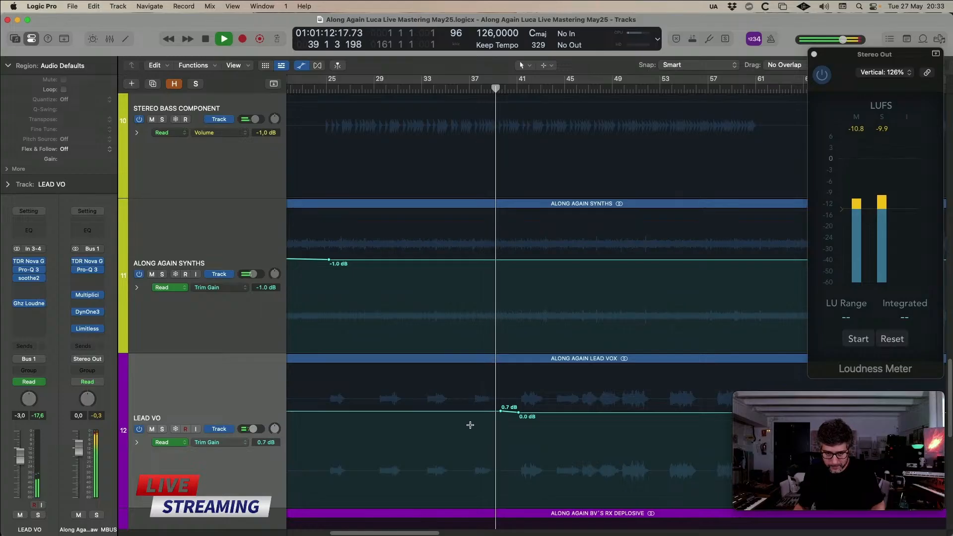
- Raise the LEAD VO trim gain automation to 1.0 dB from about bar 37 to bar 39
{"action": "left_click_drag", "start_coordinate": [469, 427], "coordinate": [490, 428]}
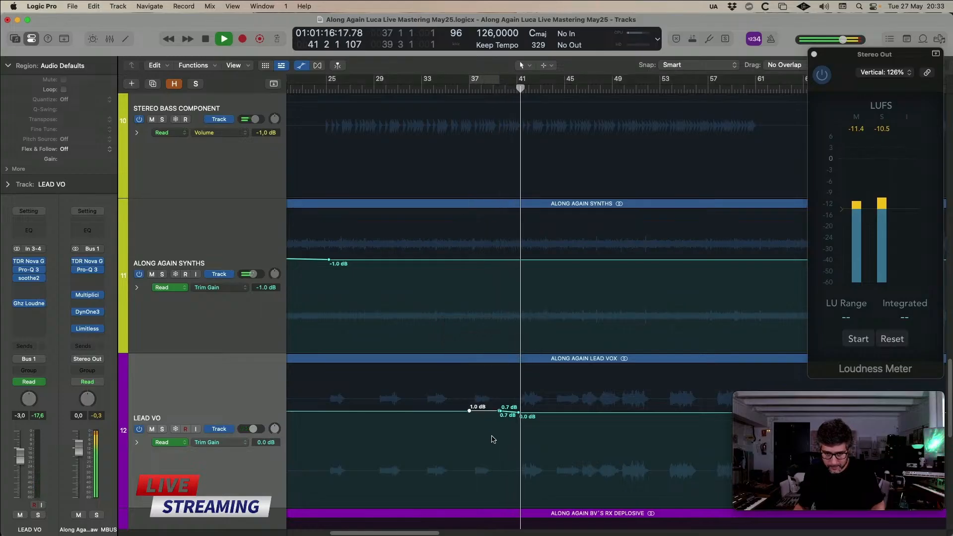
{"action": "scroll", "coordinate": [492, 422], "scroll_direction": "up", "scroll_amount": 2}
{"action": "scroll", "coordinate": [492, 421], "scroll_direction": "down", "scroll_amount": 3}
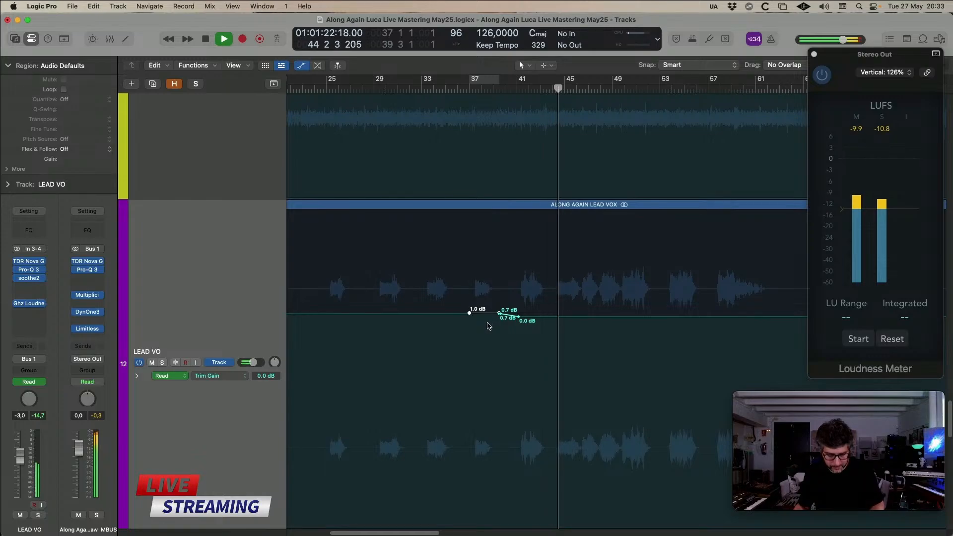
- Insert the Ghz Loudness 3 plug-in on the BACKINGS track, replay from about bar 45 and close the plug-in window
{"action": "scroll", "coordinate": [490, 325], "scroll_direction": "left", "scroll_amount": 3}
{"action": "scroll", "coordinate": [489, 325], "scroll_direction": "down", "scroll_amount": 2}
{"action": "scroll", "coordinate": [489, 326], "scroll_direction": "down", "scroll_amount": 2}
{"action": "scroll", "coordinate": [489, 326], "scroll_direction": "up", "scroll_amount": 1}
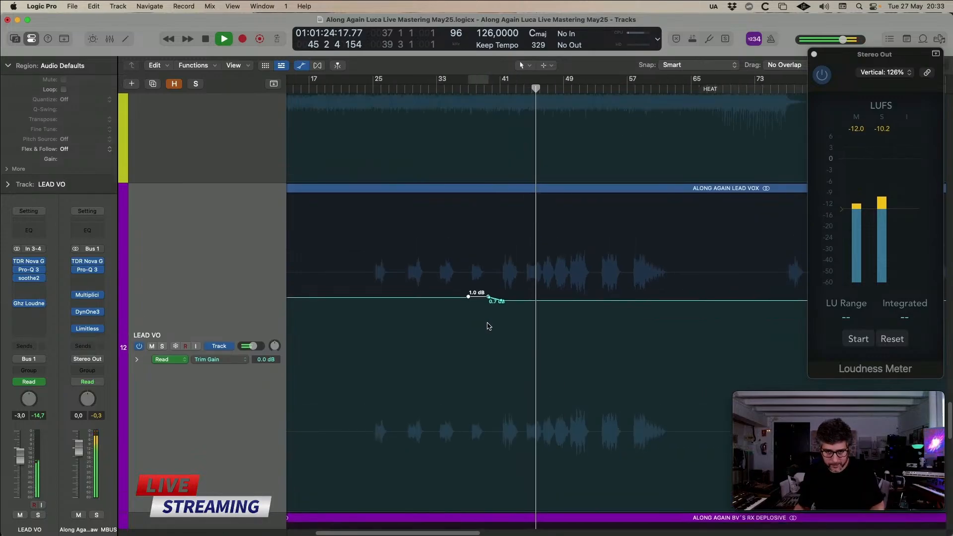
{"action": "scroll", "coordinate": [489, 327], "scroll_direction": "right", "scroll_amount": 3}
{"action": "scroll", "coordinate": [489, 326], "scroll_direction": "up", "scroll_amount": 1}
{"action": "scroll", "coordinate": [489, 327], "scroll_direction": "down", "scroll_amount": 3}
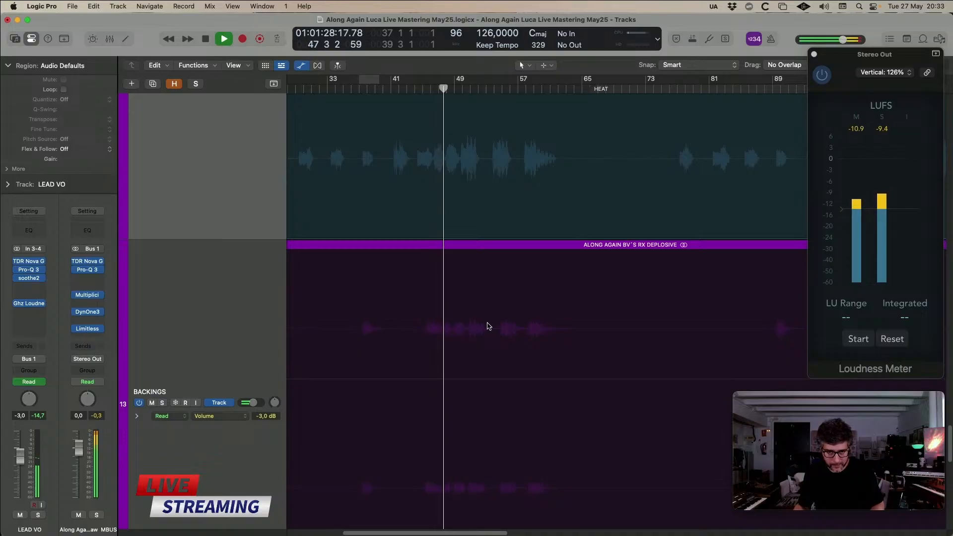
{"action": "scroll", "coordinate": [489, 327], "scroll_direction": "up", "scroll_amount": 1}
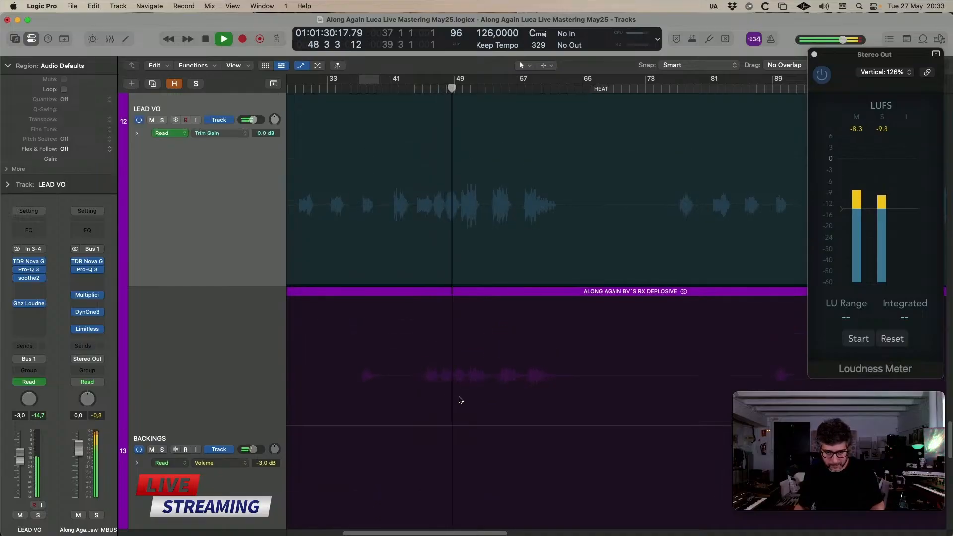
{"action": "left_click", "coordinate": [258, 329]}
{"action": "scroll", "coordinate": [258, 329], "scroll_direction": "down", "scroll_amount": 2}
{"action": "left_click", "coordinate": [40, 306]}
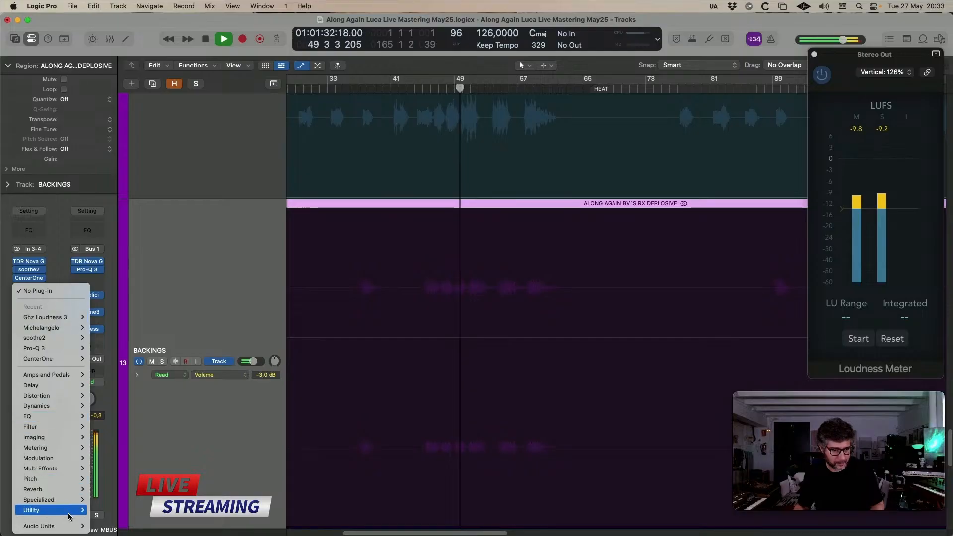
{"action": "mouse_move", "coordinate": [68, 527]}
{"action": "left_click", "coordinate": [54, 164]}
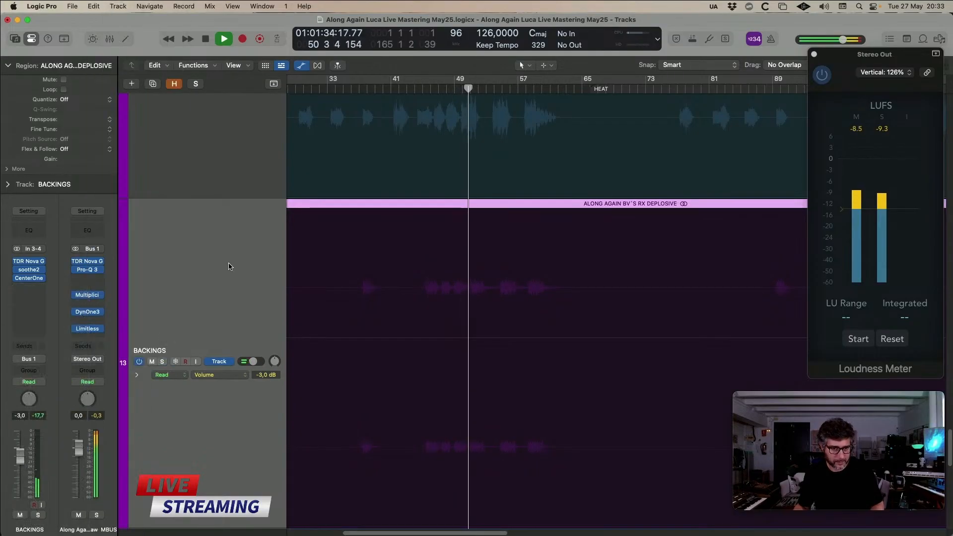
{"action": "left_click", "coordinate": [283, 148]}
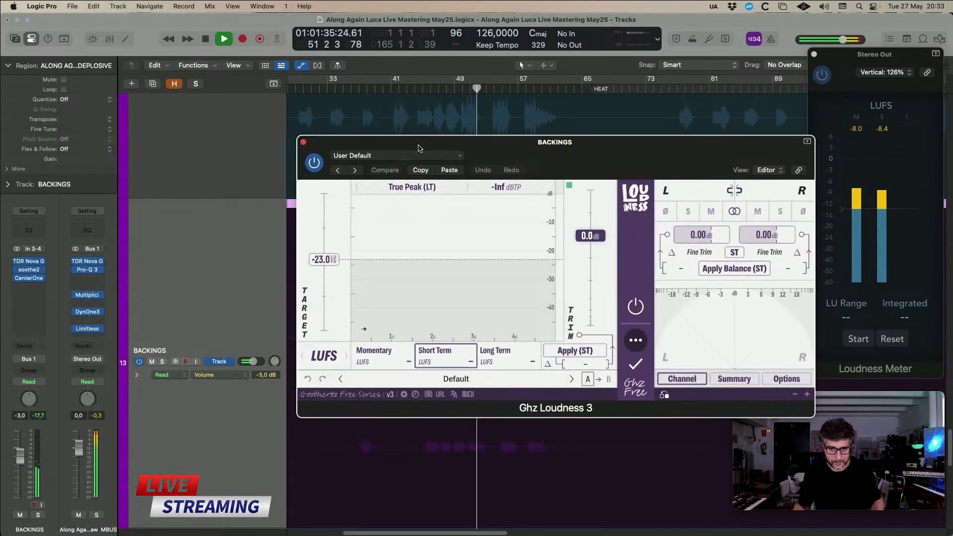
{"action": "left_click", "coordinate": [428, 89]}
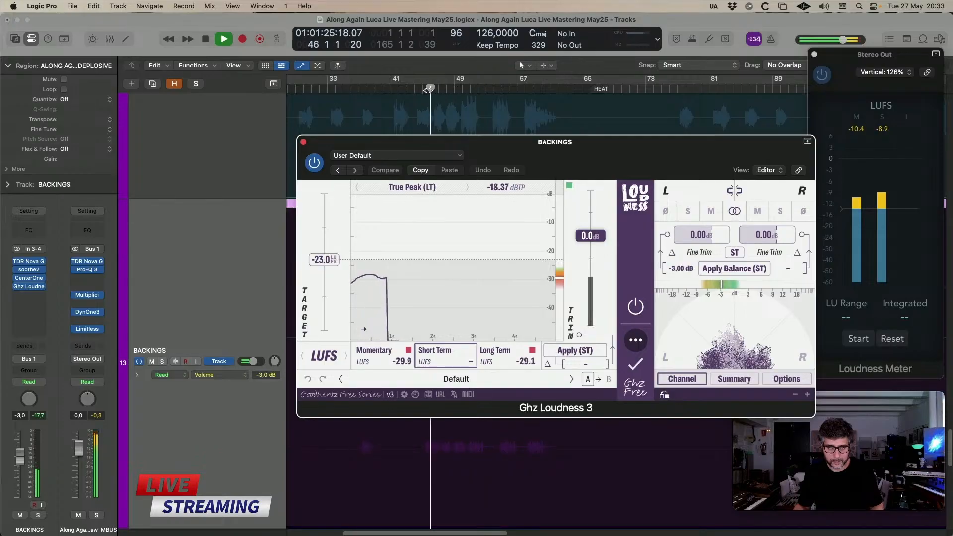
{"action": "left_click", "coordinate": [303, 142]}
- Set the BACKINGS volume to -2.5 dB and display the track's Ghz Loudness Trim Gain automation
{"action": "left_click", "coordinate": [205, 375]}
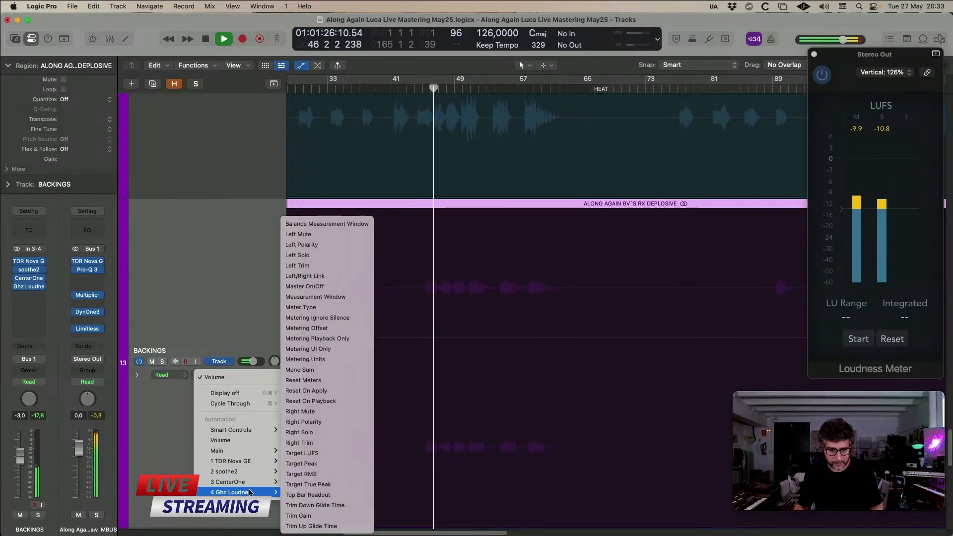
{"action": "left_click", "coordinate": [247, 517]}
{"action": "left_click_drag", "start_coordinate": [253, 361], "coordinate": [255, 362]}
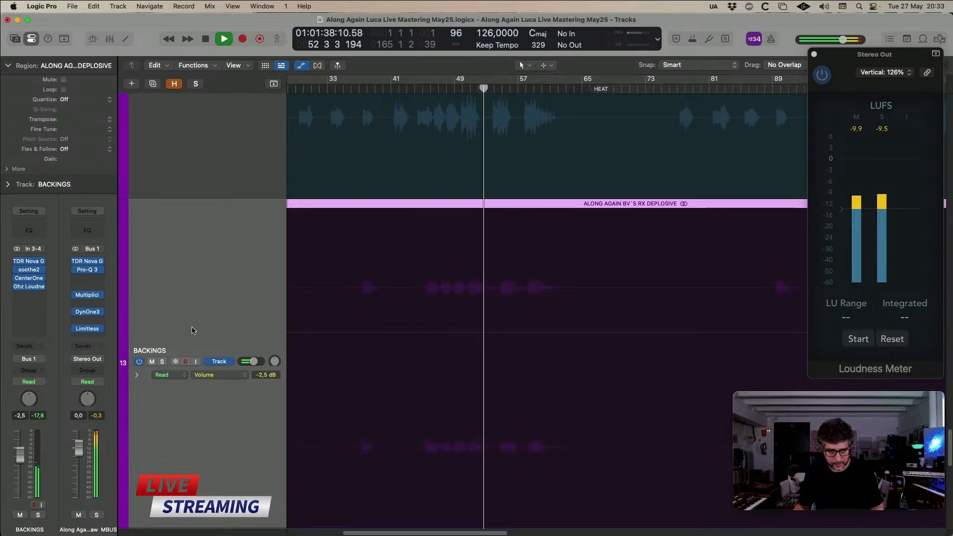
{"action": "left_click", "coordinate": [212, 379]}
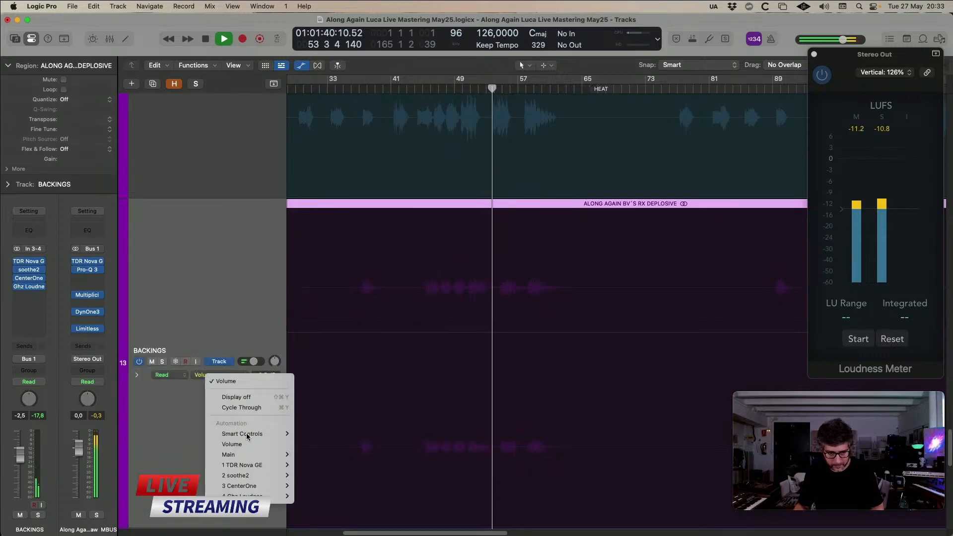
{"action": "mouse_move", "coordinate": [248, 495]}
{"action": "left_click", "coordinate": [318, 516]}
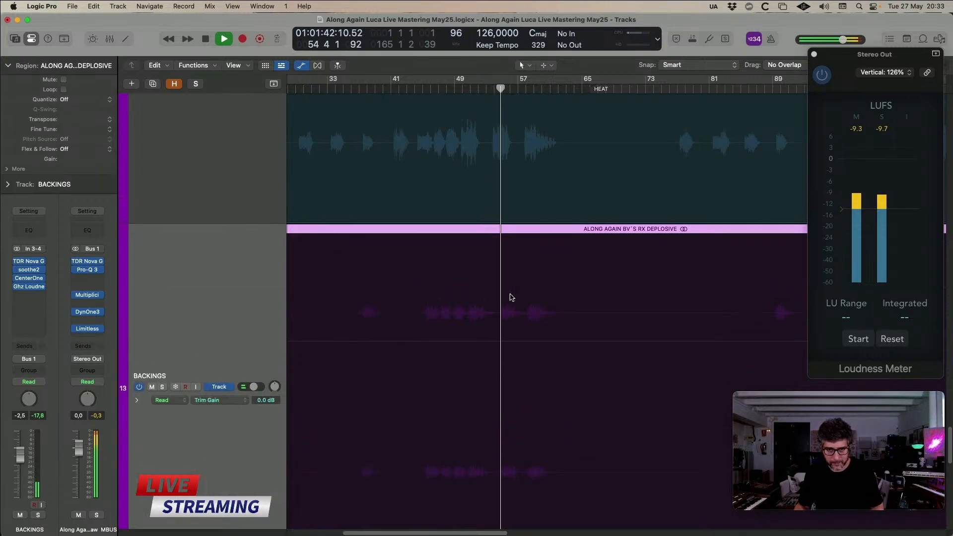
- Automate the ALONG AGAIN SYNTHS trim gain to ramp from -1.0 dB near bar 53 up to 0.0 dB near bar 68
{"action": "scroll", "coordinate": [511, 298], "scroll_direction": "up", "scroll_amount": 5}
{"action": "scroll", "coordinate": [513, 307], "scroll_direction": "up", "scroll_amount": 3}
{"action": "scroll", "coordinate": [512, 307], "scroll_direction": "up", "scroll_amount": 3}
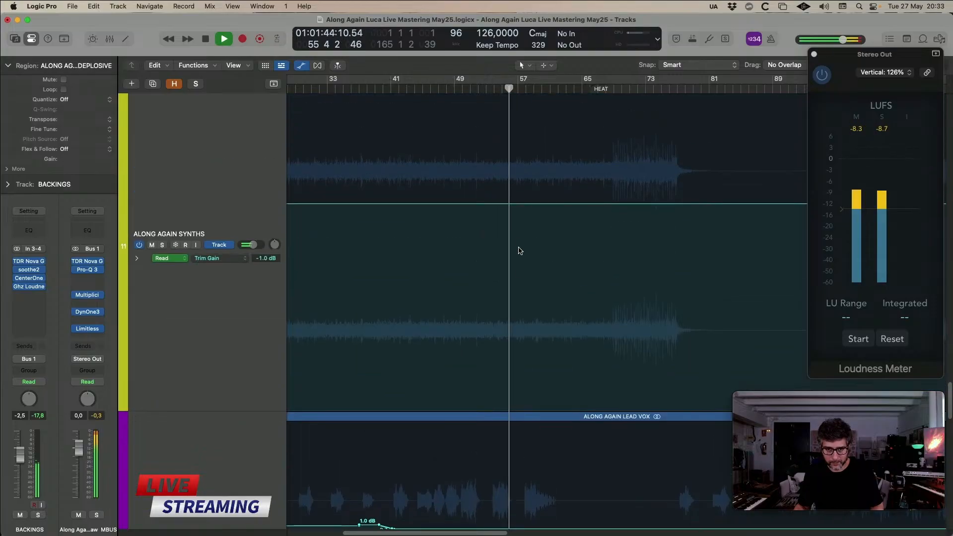
{"action": "left_click", "coordinate": [492, 204]}
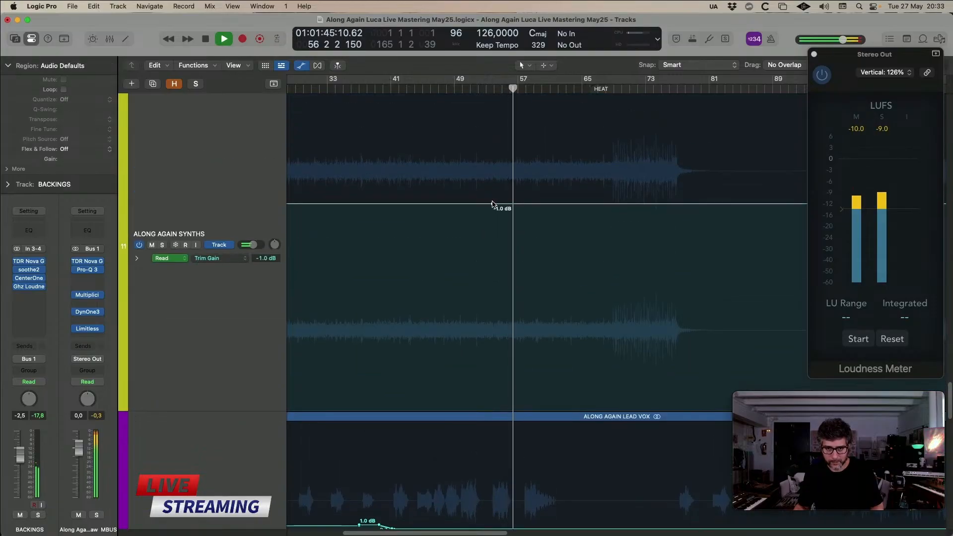
{"action": "left_click", "coordinate": [608, 204]}
{"action": "left_click_drag", "start_coordinate": [608, 204], "coordinate": [608, 201]}
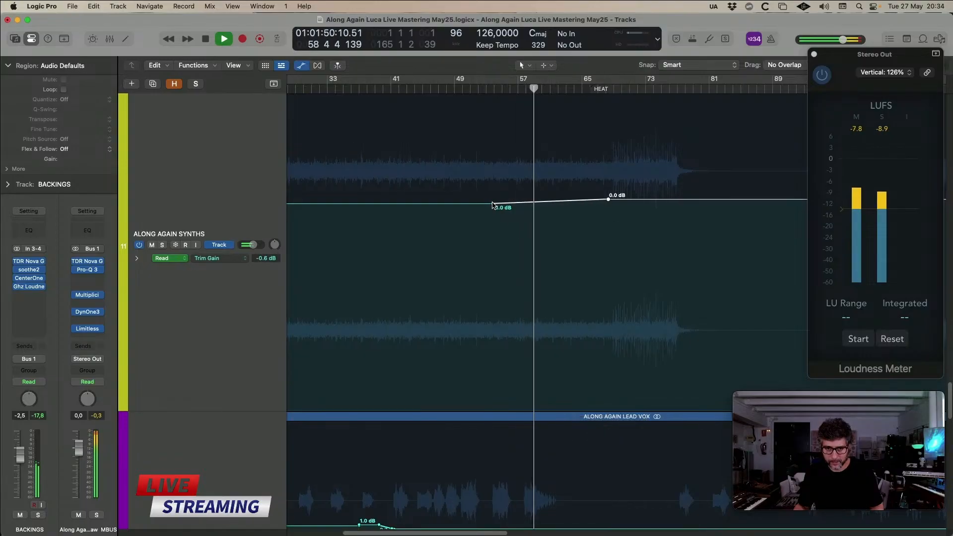
{"action": "left_click_drag", "start_coordinate": [492, 203], "coordinate": [491, 204]}
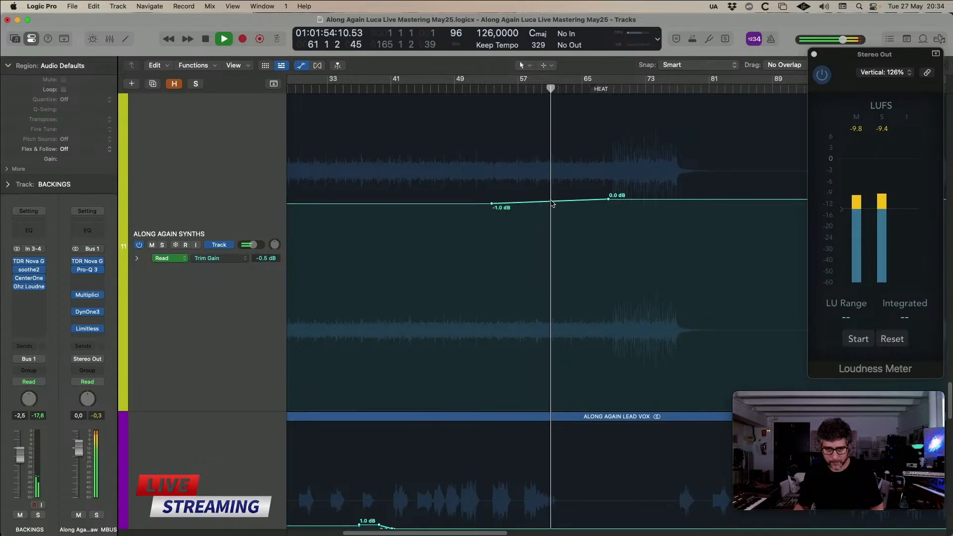
- Replay from about bar 58 and reshape the synths ramp with points at -0.5 dB near bar 60 and 0.0 dB near bar 62
{"action": "left_click", "coordinate": [535, 85]}
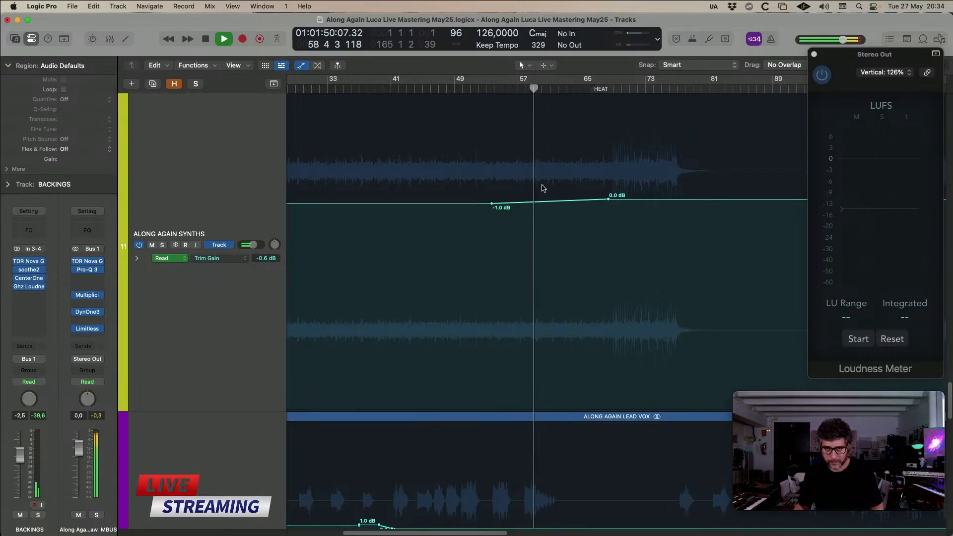
{"action": "left_click", "coordinate": [552, 200]}
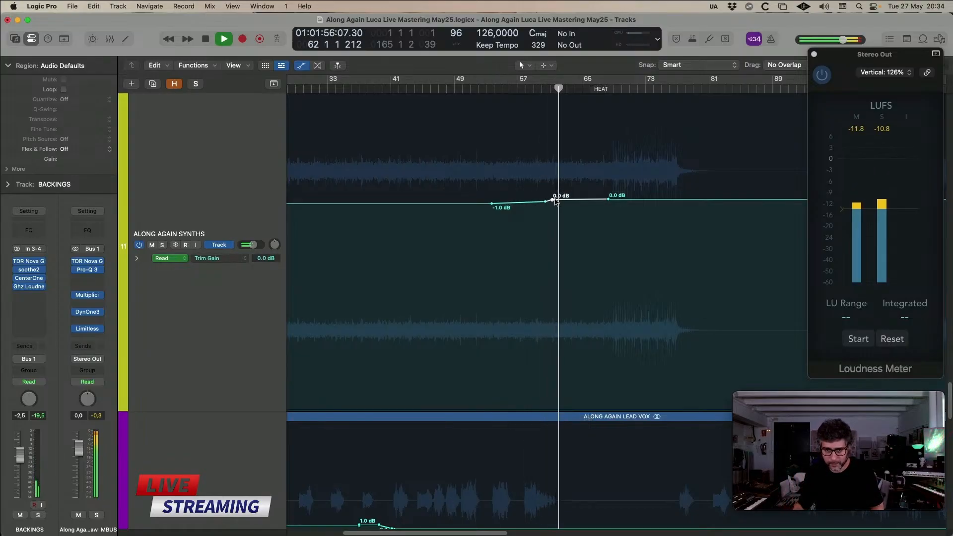
{"action": "left_click_drag", "start_coordinate": [552, 200], "coordinate": [558, 199]}
- Raise the BACKINGS trim gain automation to 1.0 dB from about bar 53 to bar 63
{"action": "scroll", "coordinate": [570, 229], "scroll_direction": "down", "scroll_amount": 5}
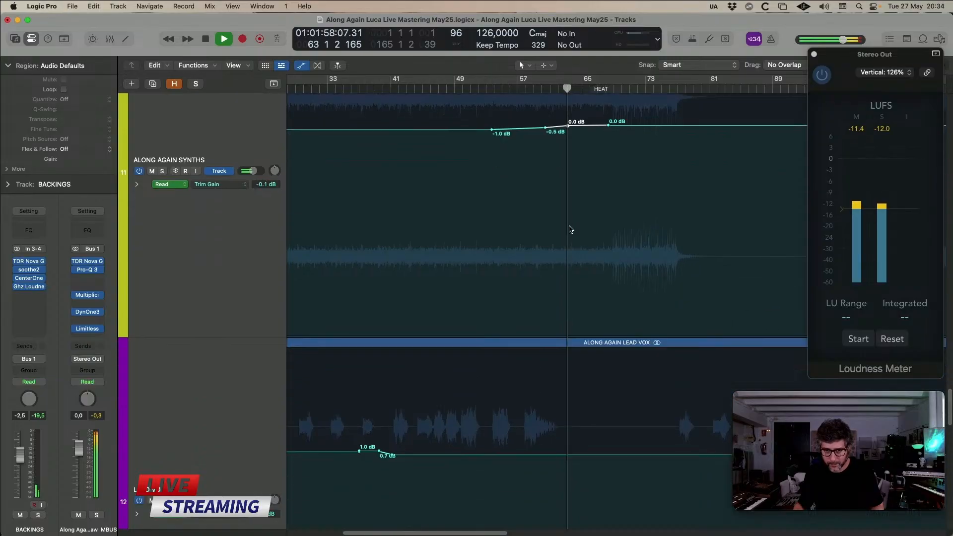
{"action": "scroll", "coordinate": [571, 230], "scroll_direction": "down", "scroll_amount": 3}
{"action": "scroll", "coordinate": [540, 402], "scroll_direction": "down", "scroll_amount": 8}
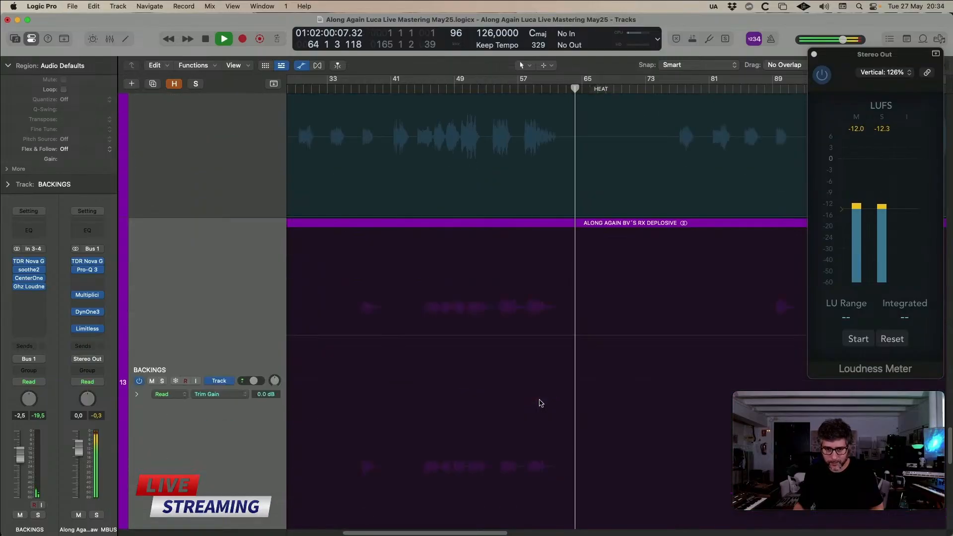
{"action": "left_click", "coordinate": [534, 353]}
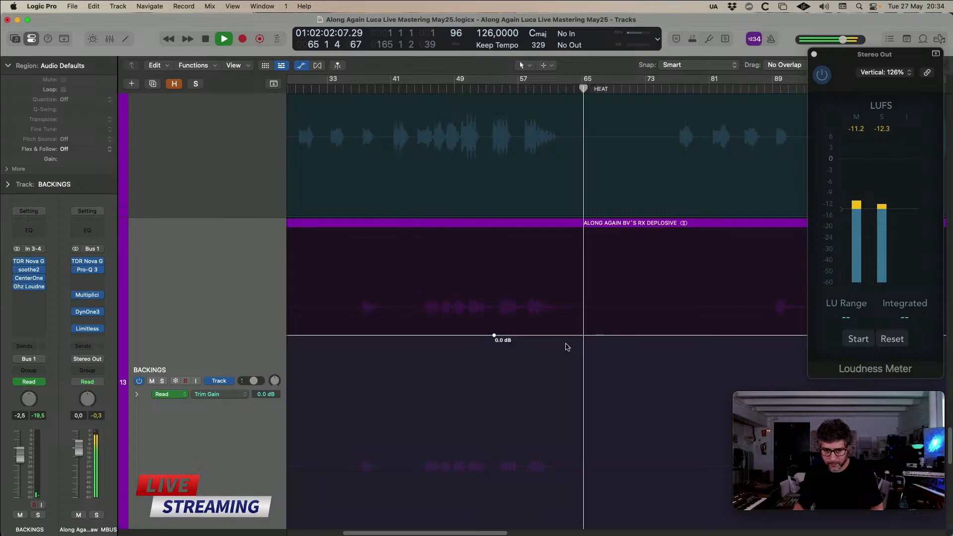
{"action": "left_click_drag", "start_coordinate": [494, 342], "coordinate": [553, 335]}
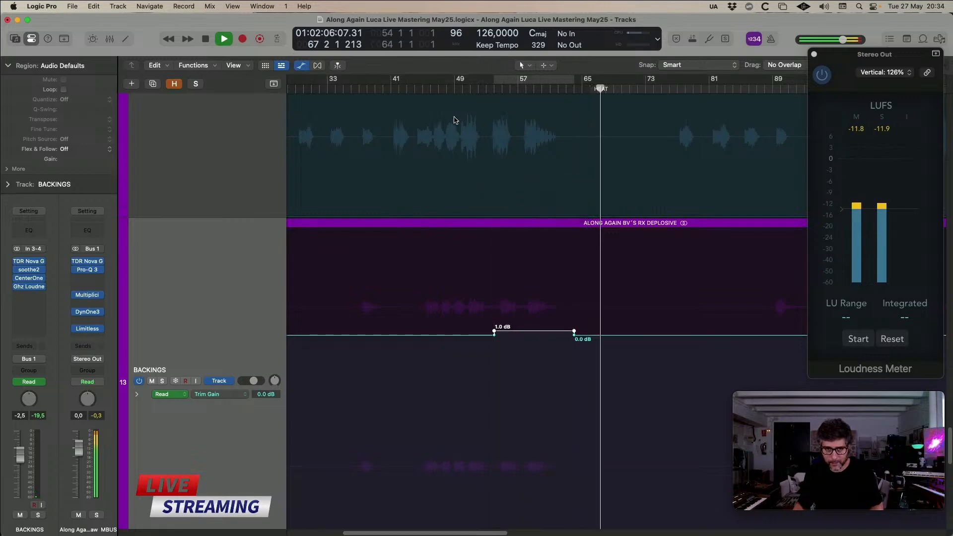
- Slope the start of the BACKINGS boost from 0.0 to 1.0 dB and lift its second half to 1.3 dB
{"action": "left_click", "coordinate": [453, 174]}
{"action": "left_click_drag", "start_coordinate": [494, 331], "coordinate": [500, 331]}
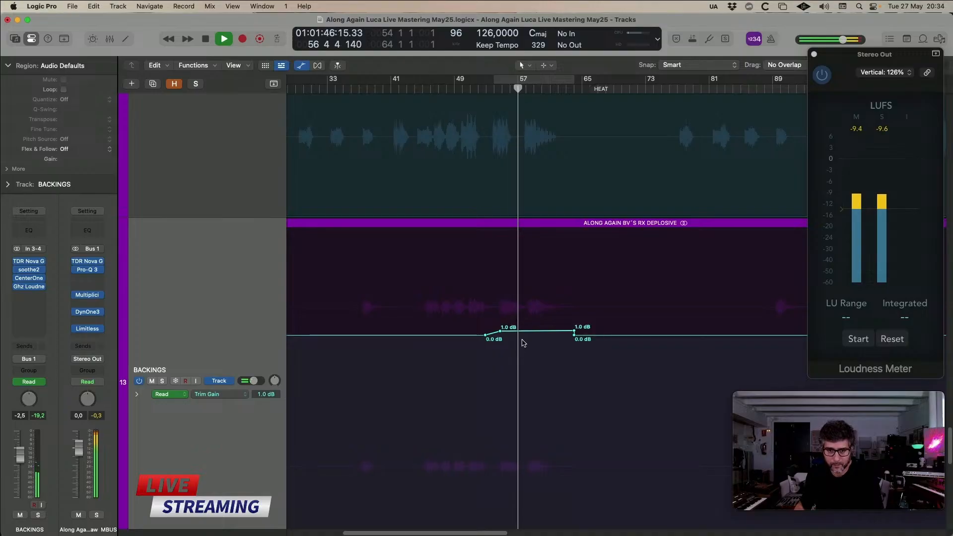
{"action": "left_click_drag", "start_coordinate": [536, 332], "coordinate": [541, 333]}
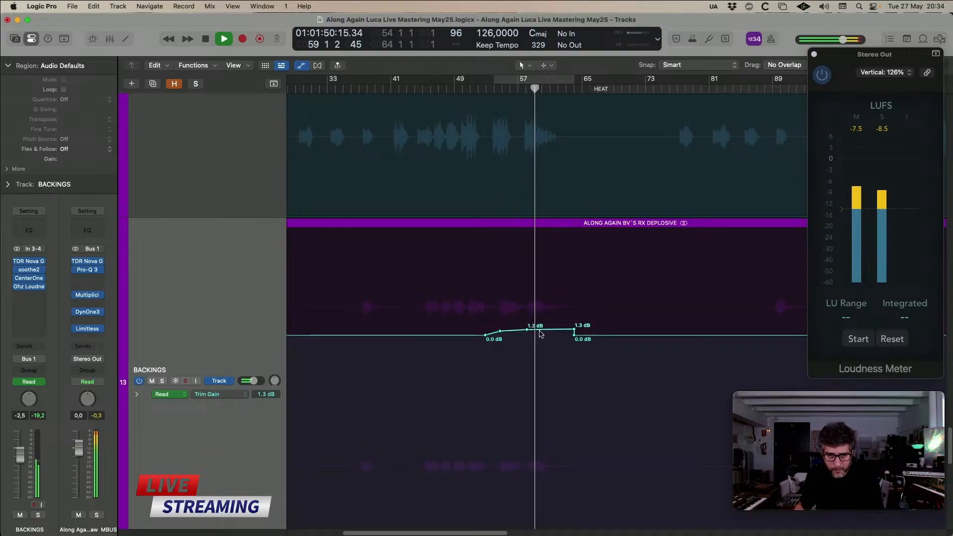
- Lower the LEAD VO trim gain automation to about -0.8 dB from about bar 57 to bar 63
{"action": "scroll", "coordinate": [549, 309], "scroll_direction": "up", "scroll_amount": 5}
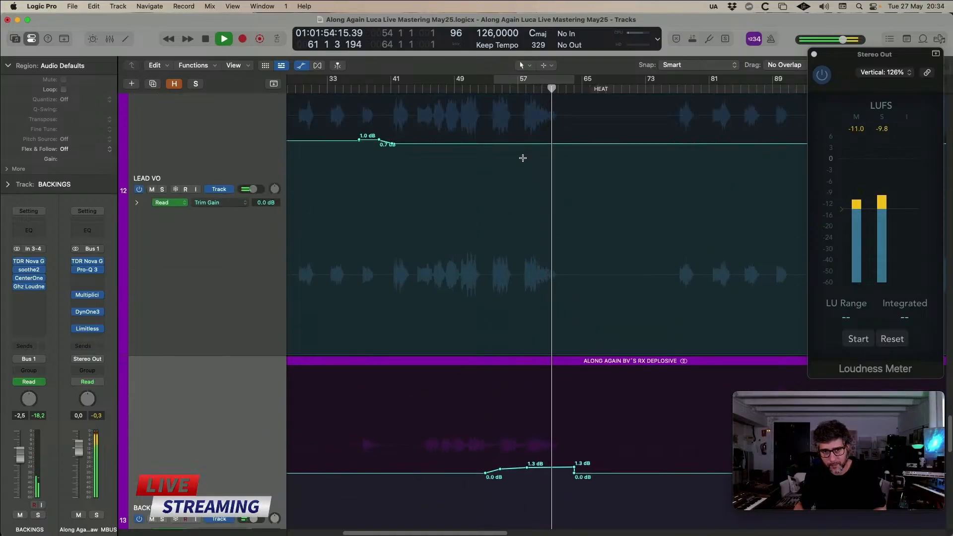
{"action": "mouse_move", "coordinate": [526, 159]}
{"action": "left_mouse_down"}
{"action": "mouse_move", "coordinate": [576, 162]}
{"action": "mouse_move", "coordinate": [559, 145]}
{"action": "mouse_move", "coordinate": [521, 153]}
{"action": "left_mouse_up"}
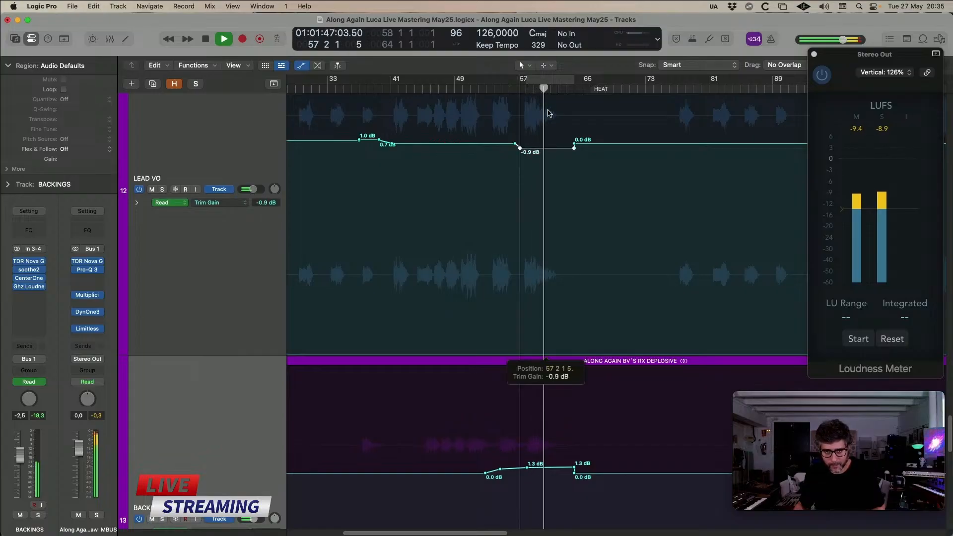
- Review the trim gain automation across the whole song, select the ALONG AGAIN SYNTHS track and examine its curve around bar 68
{"action": "key", "text": "super+Left"}
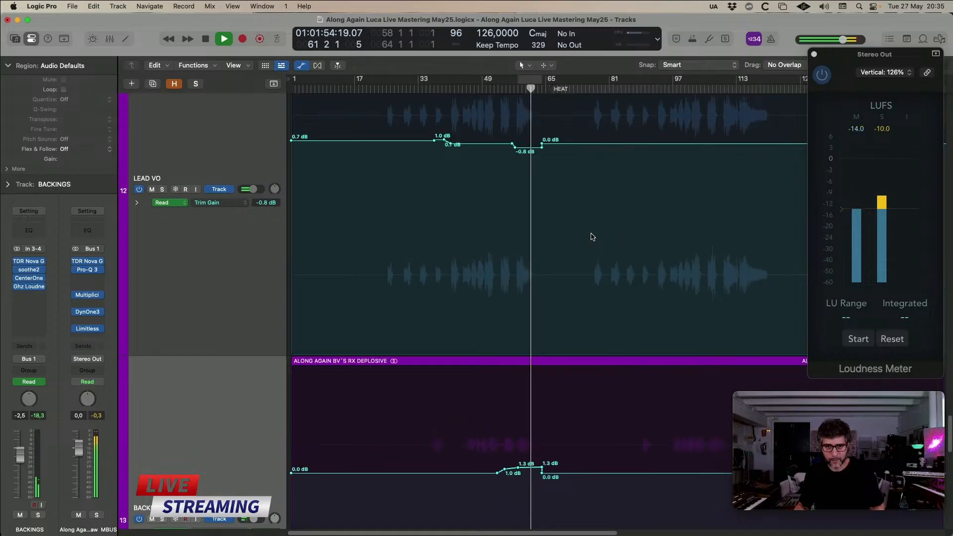
{"action": "key", "text": "super+Up"}
{"action": "scroll", "coordinate": [592, 237], "scroll_direction": "up", "scroll_amount": 3}
{"action": "scroll", "coordinate": [592, 237], "scroll_direction": "up", "scroll_amount": 4}
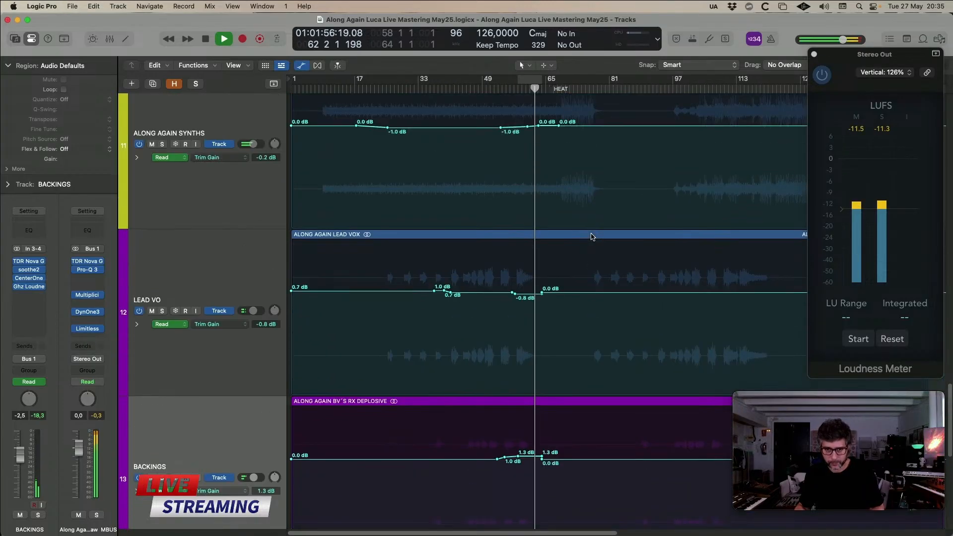
{"action": "left_click", "coordinate": [246, 289]}
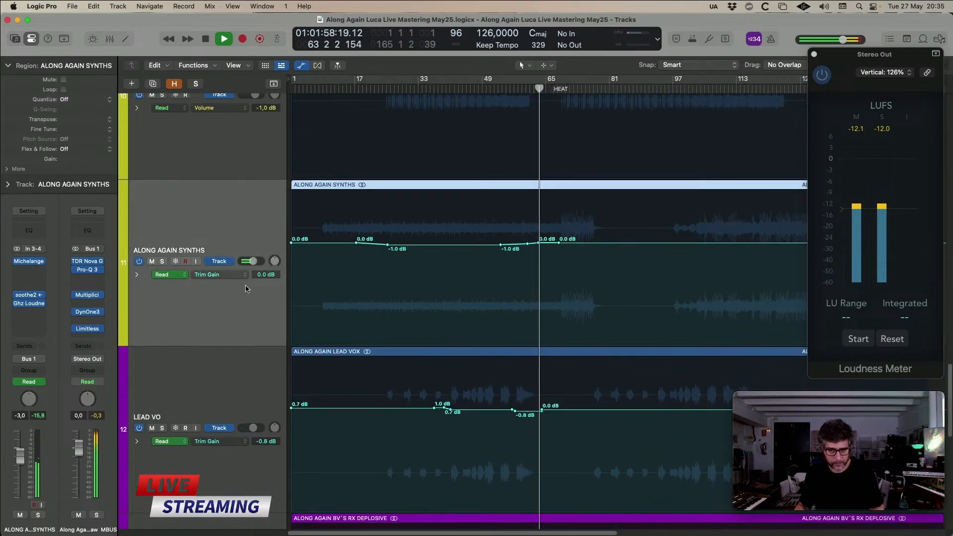
{"action": "key", "text": "super+Left"}
{"action": "scroll", "coordinate": [540, 292], "scroll_direction": "down", "scroll_amount": 6}
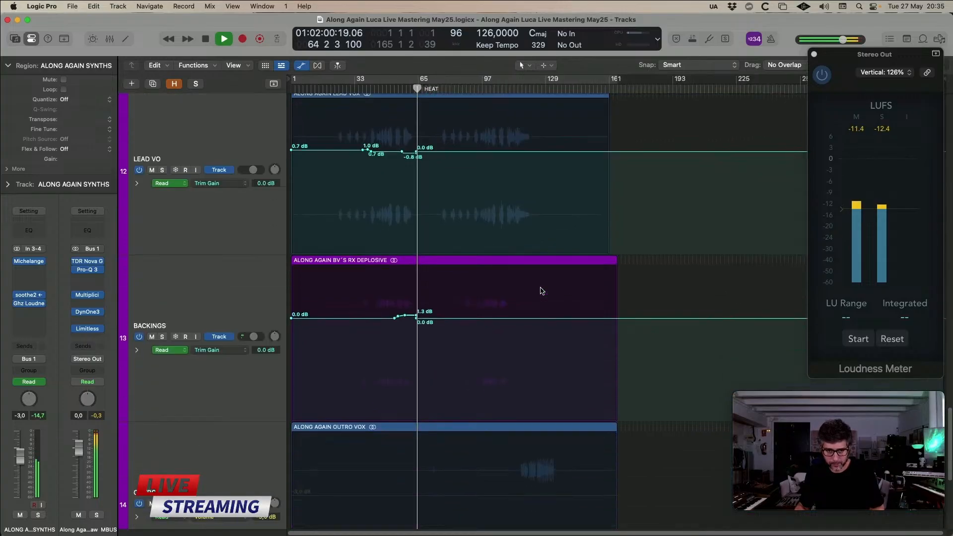
{"action": "scroll", "coordinate": [541, 292], "scroll_direction": "down", "scroll_amount": 3}
{"action": "scroll", "coordinate": [541, 291], "scroll_direction": "up", "scroll_amount": 10}
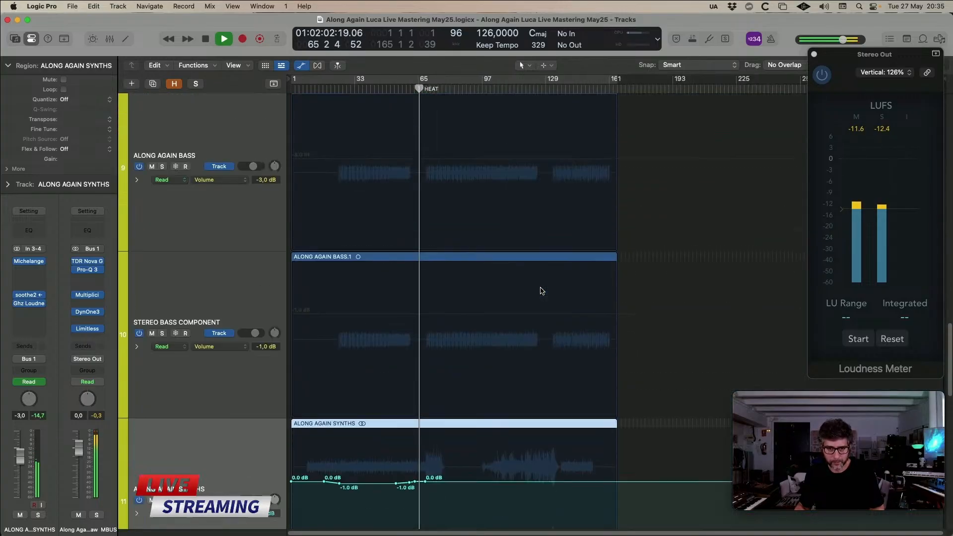
{"action": "scroll", "coordinate": [541, 291], "scroll_direction": "down", "scroll_amount": 3}
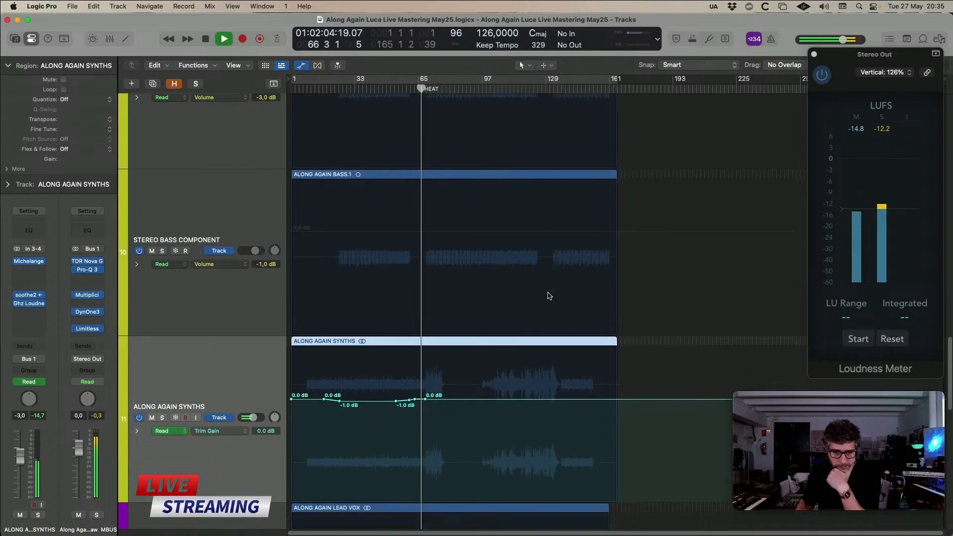
{"action": "scroll", "coordinate": [548, 296], "scroll_direction": "down", "scroll_amount": 1}
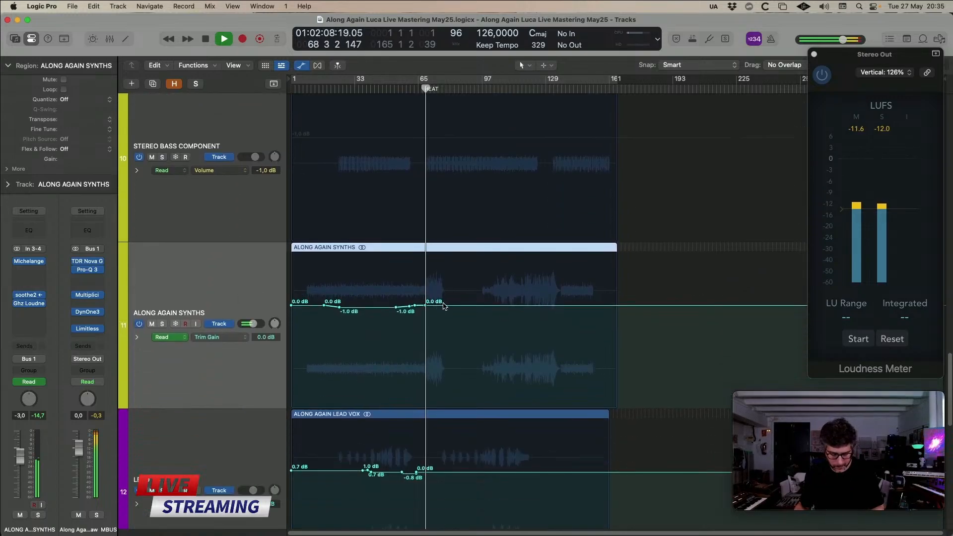
{"action": "scroll", "coordinate": [575, 277], "scroll_direction": "up", "scroll_amount": 3}
{"action": "scroll", "coordinate": [623, 294], "scroll_direction": "down", "scroll_amount": 2}
{"action": "scroll", "coordinate": [623, 294], "scroll_direction": "up", "scroll_amount": 2}
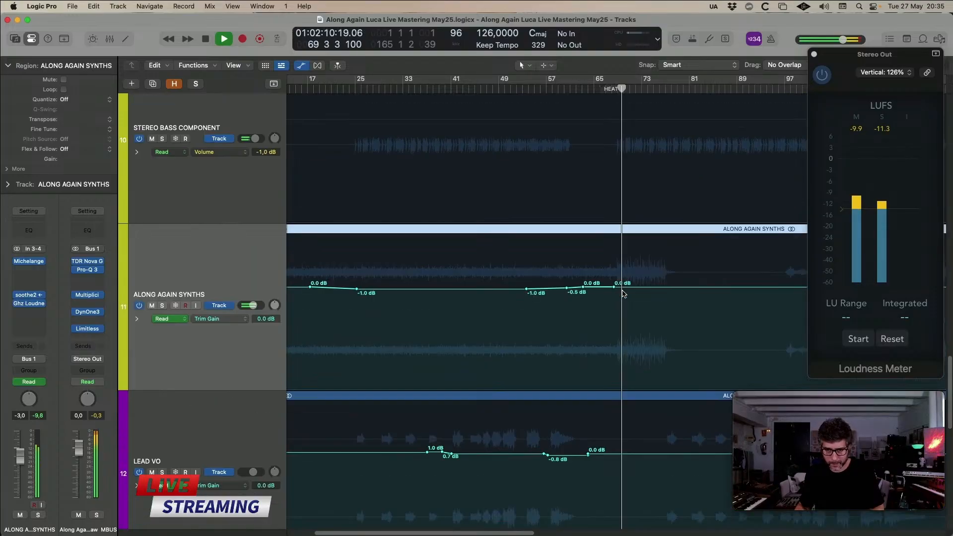
- Hide the automation curves, stop playback and duplicate the ALONG AGAIN SYNTHS track with its region as a new track named LEAD CAMEO
{"action": "scroll", "coordinate": [623, 294], "scroll_direction": "right", "scroll_amount": 2}
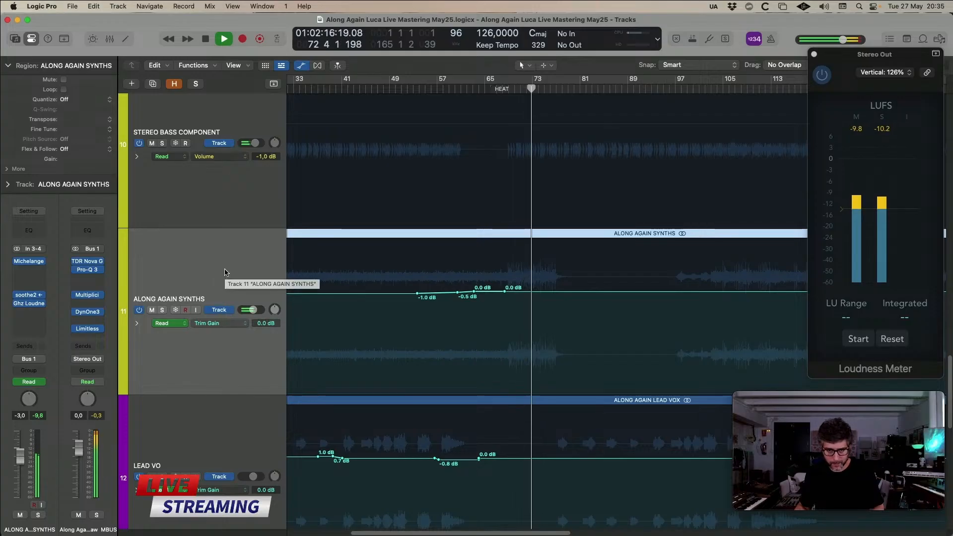
{"action": "key", "text": "a"}
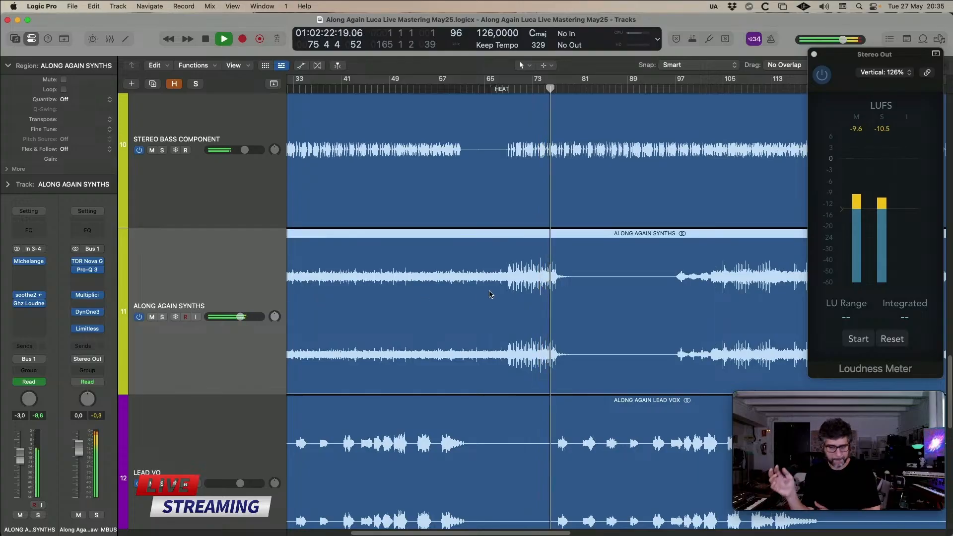
{"action": "key", "text": "space"}
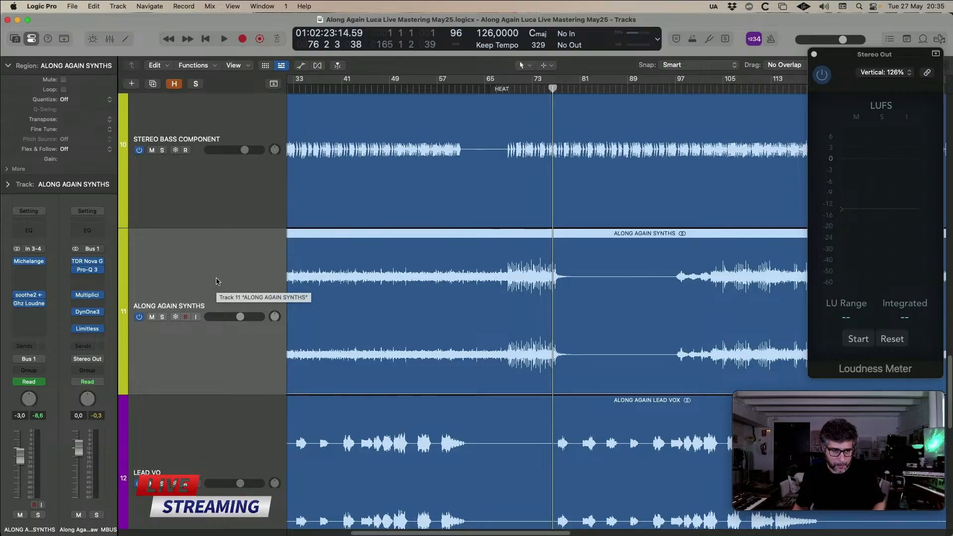
{"action": "key", "text": "super+d"}
{"action": "key", "text": "super+Left"}
{"action": "key", "text": "super+Left"}
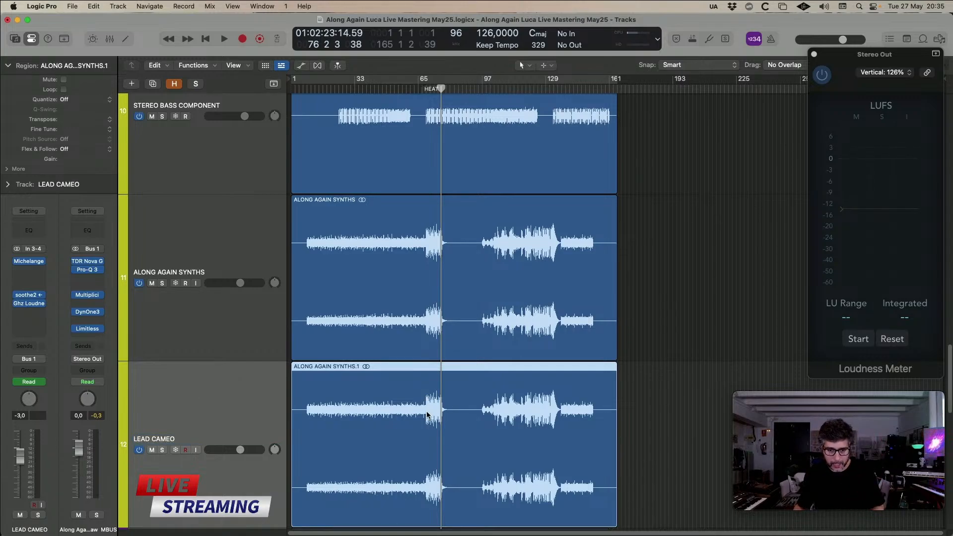
- Trim the copied region on LEAD CAMEO to bars 69 through 80 and add a fade-out from about bar 78 to its end
{"action": "left_click_drag", "start_coordinate": [288, 479], "coordinate": [430, 498]}
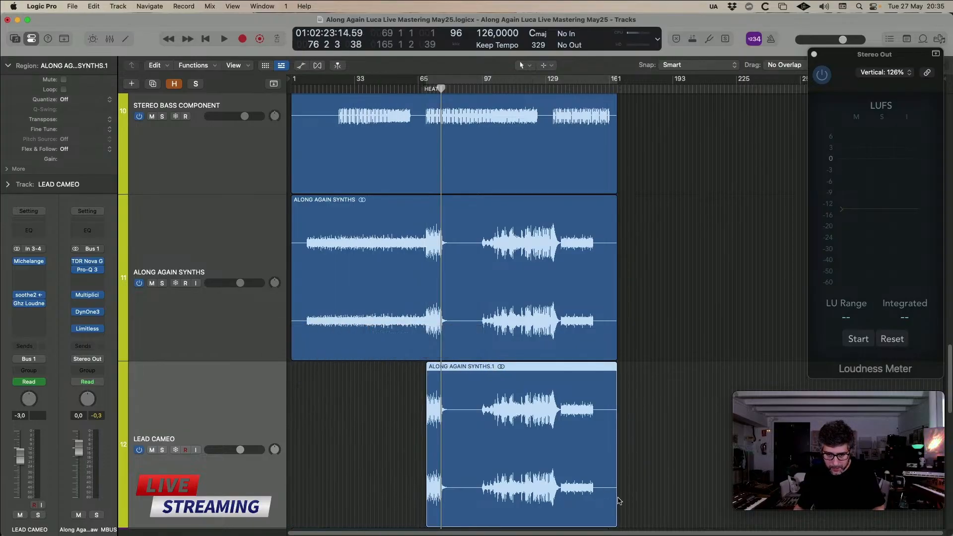
{"action": "left_click_drag", "start_coordinate": [614, 500], "coordinate": [450, 498]}
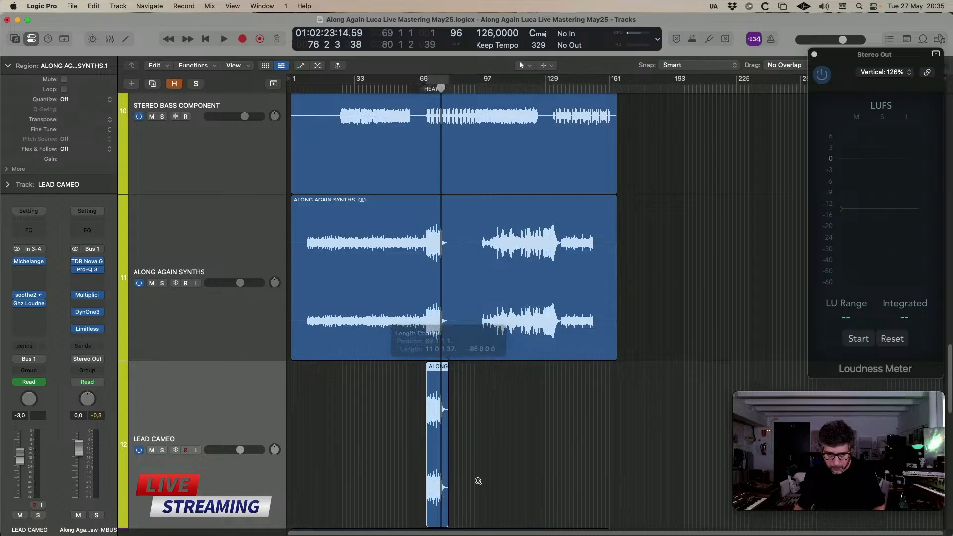
{"action": "scroll", "coordinate": [366, 150], "scroll_direction": "up", "scroll_amount": 5}
{"action": "left_click_drag", "start_coordinate": [521, 487], "coordinate": [765, 378]}
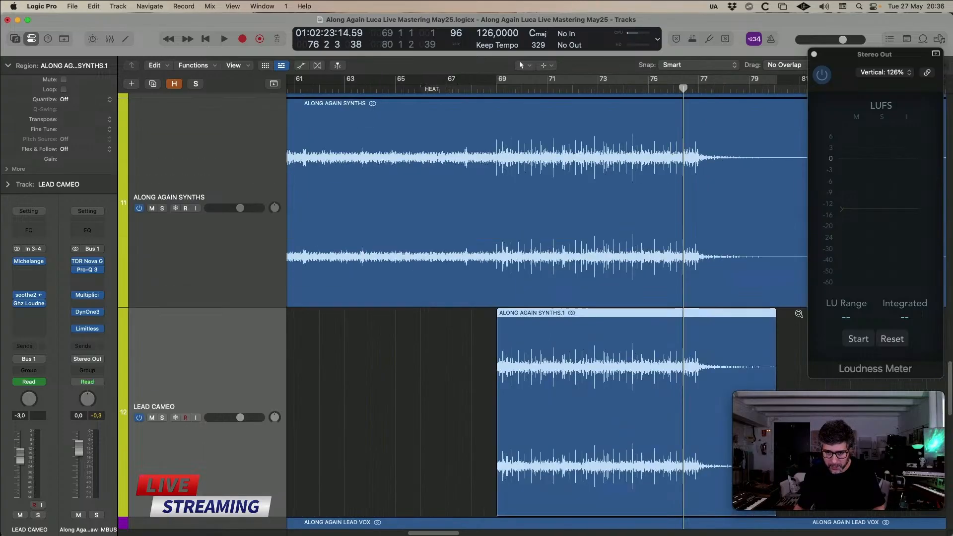
{"action": "left_click", "coordinate": [463, 387]}
{"action": "mouse_move", "coordinate": [497, 493]}
{"action": "left_mouse_down"}
{"action": "mouse_move", "coordinate": [485, 493]}
{"action": "mouse_move", "coordinate": [497, 492]}
{"action": "left_mouse_up"}
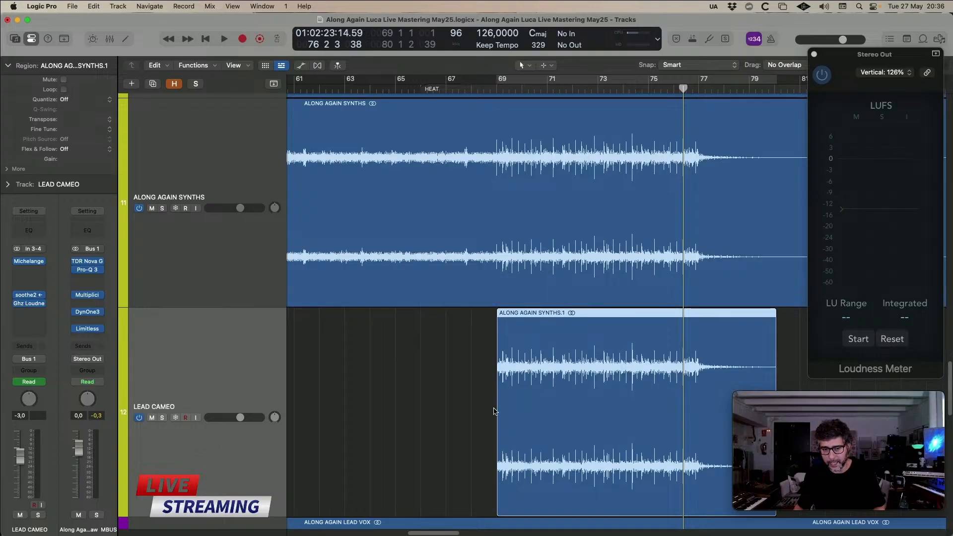
{"action": "left_click", "coordinate": [480, 421]}
{"action": "mouse_move", "coordinate": [497, 497]}
{"action": "left_mouse_down"}
{"action": "mouse_move", "coordinate": [481, 495]}
{"action": "mouse_move", "coordinate": [543, 494]}
{"action": "mouse_move", "coordinate": [497, 494]}
{"action": "left_mouse_up"}
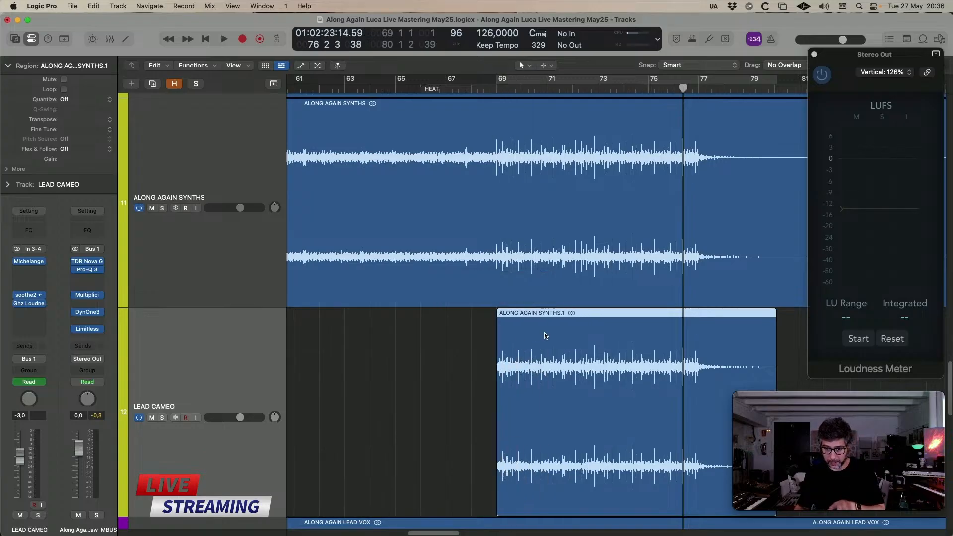
{"action": "left_click", "coordinate": [792, 331]}
{"action": "left_click_drag", "start_coordinate": [775, 315], "coordinate": [718, 313]}
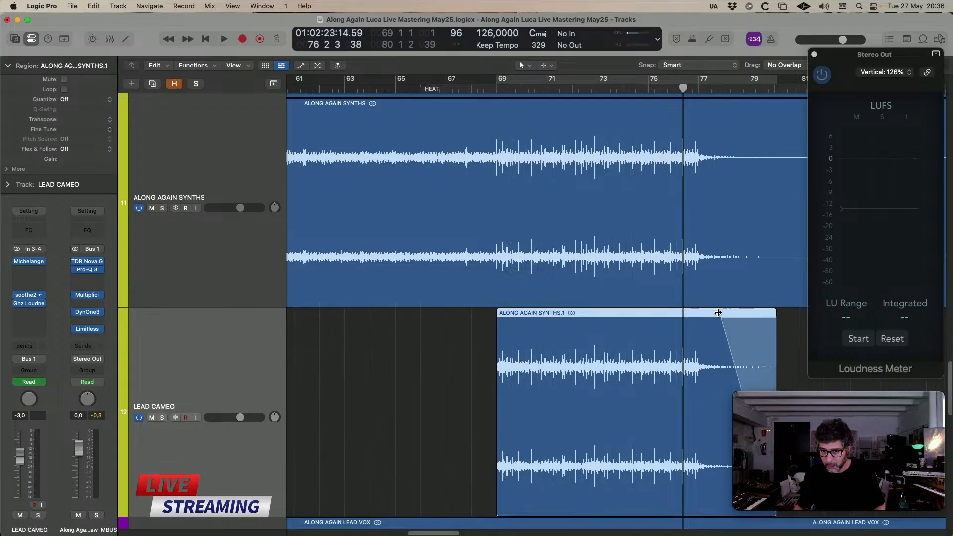
- Add a very short fade-in at the start of the LEAD CAMEO region at bar 69
{"action": "key", "text": "z"}
{"action": "scroll", "coordinate": [506, 249], "scroll_direction": "up", "scroll_amount": 4}
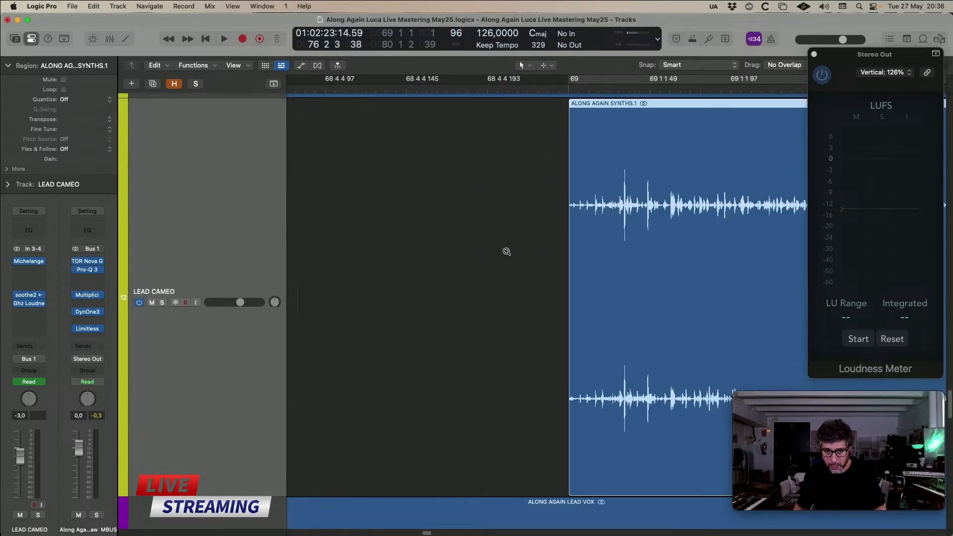
{"action": "left_click_drag", "start_coordinate": [453, 104], "coordinate": [589, 119]}
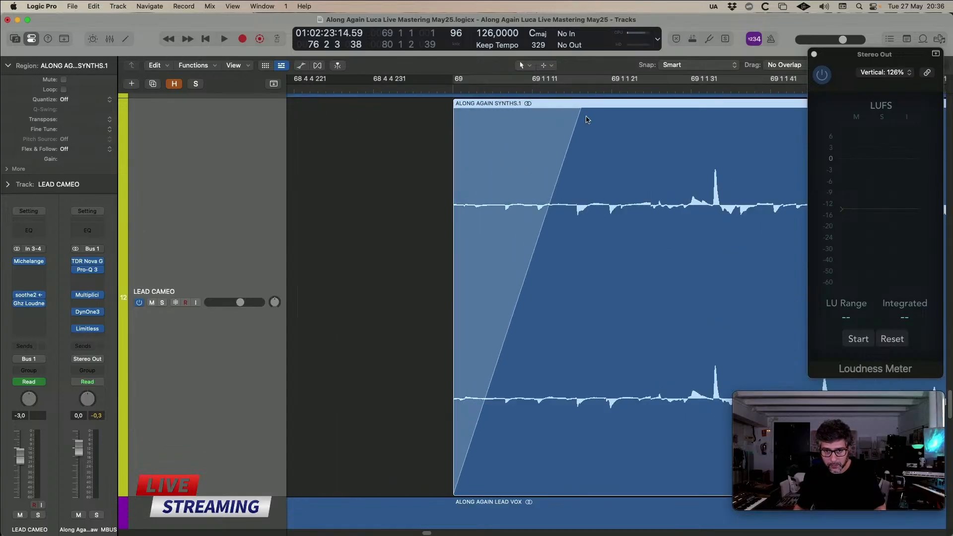
{"action": "left_click", "coordinate": [353, 249], "text": "ctrl+alt"}
{"action": "left_click", "coordinate": [345, 343], "text": "ctrl+alt"}
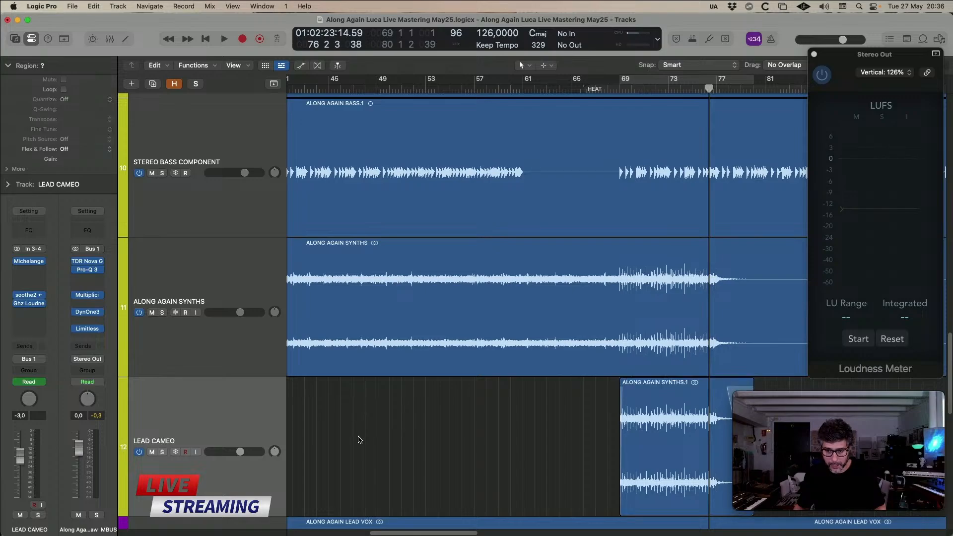
- Mute ALONG AGAIN SYNTHS, set the cycle to bars 69 through 80 and solo LEAD CAMEO during playback
{"action": "left_click", "coordinate": [152, 284]}
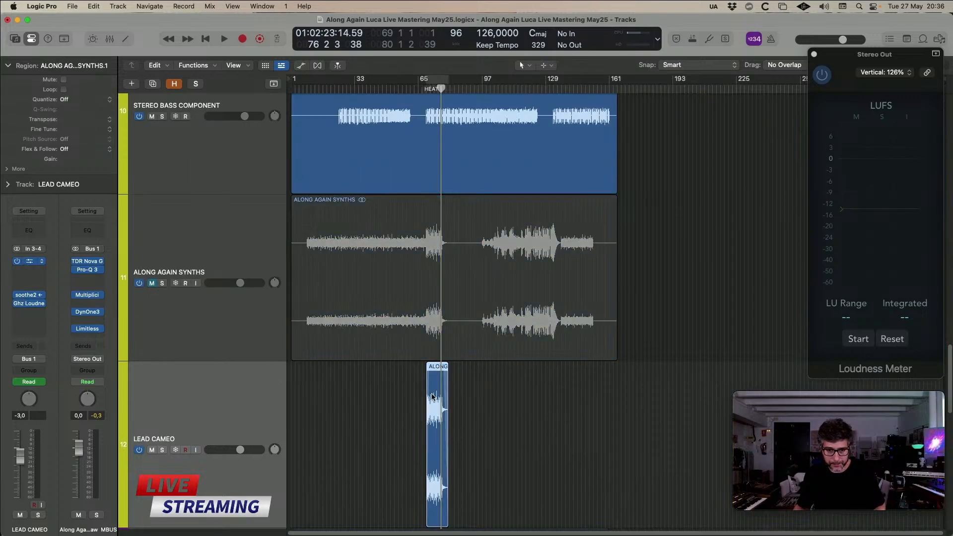
{"action": "key", "text": "c"}
{"action": "left_click", "coordinate": [303, 142]}
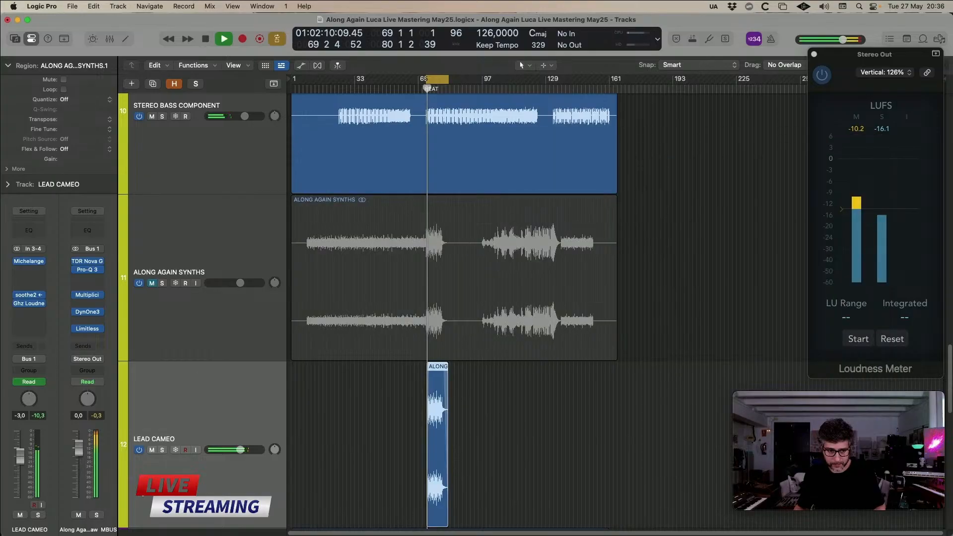
{"action": "key", "text": "s"}
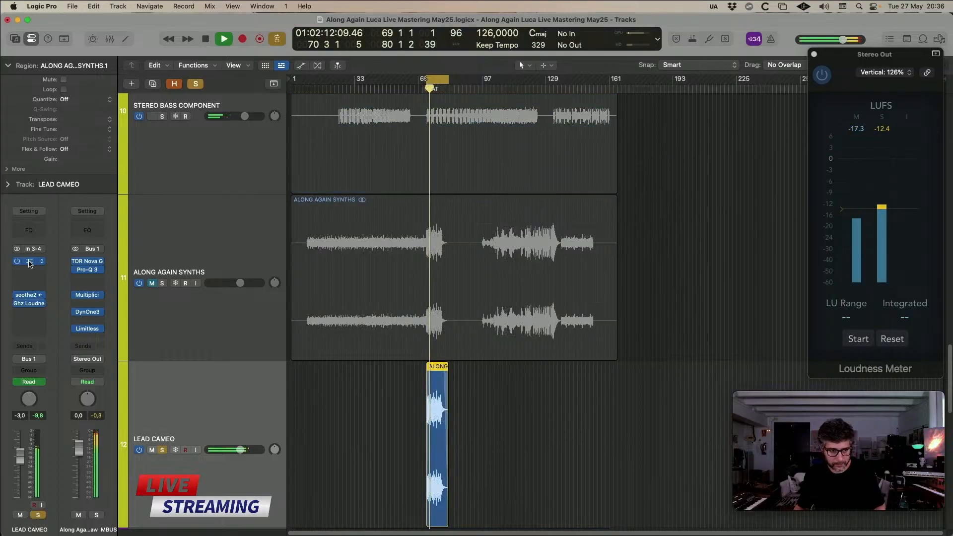
- Adjust the Michelangelo plug-in on LEAD CAMEO while the loop plays, setting its lowpass to 22.5 kHz and raising its highpass
{"action": "key", "text": "v"}
{"action": "left_click_drag", "start_coordinate": [356, 276], "coordinate": [355, 279]}
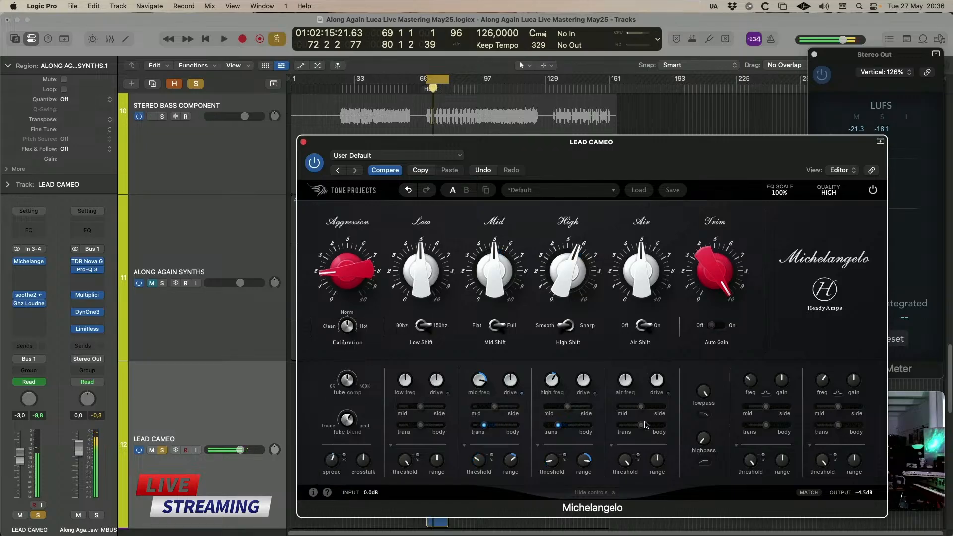
{"action": "key", "text": "space"}
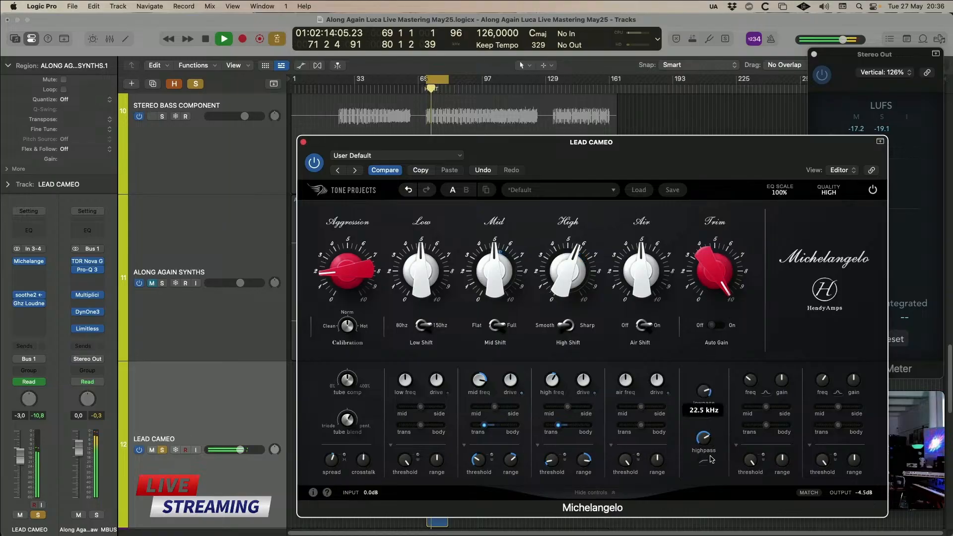
- Insert ValhallaDelay on LEAD CAMEO directly after the Michelangelo plug-in
{"action": "left_click", "coordinate": [44, 273]}
{"action": "mouse_move", "coordinate": [49, 510]}
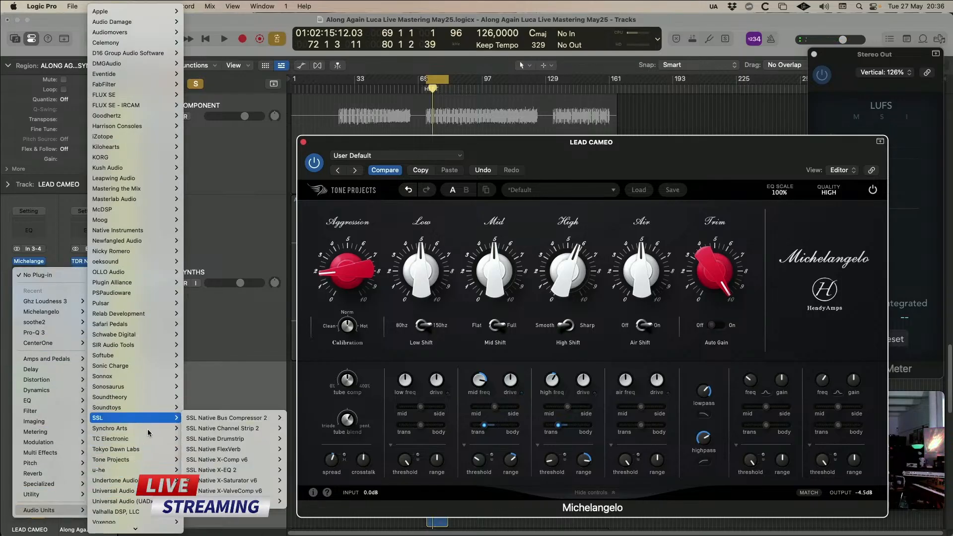
{"action": "mouse_move", "coordinate": [149, 529]}
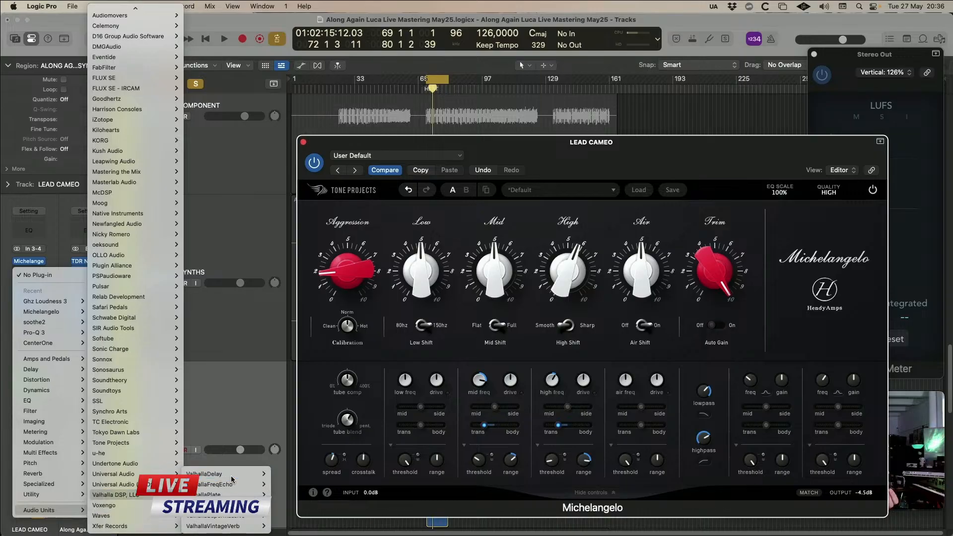
{"action": "left_click", "coordinate": [709, 217]}
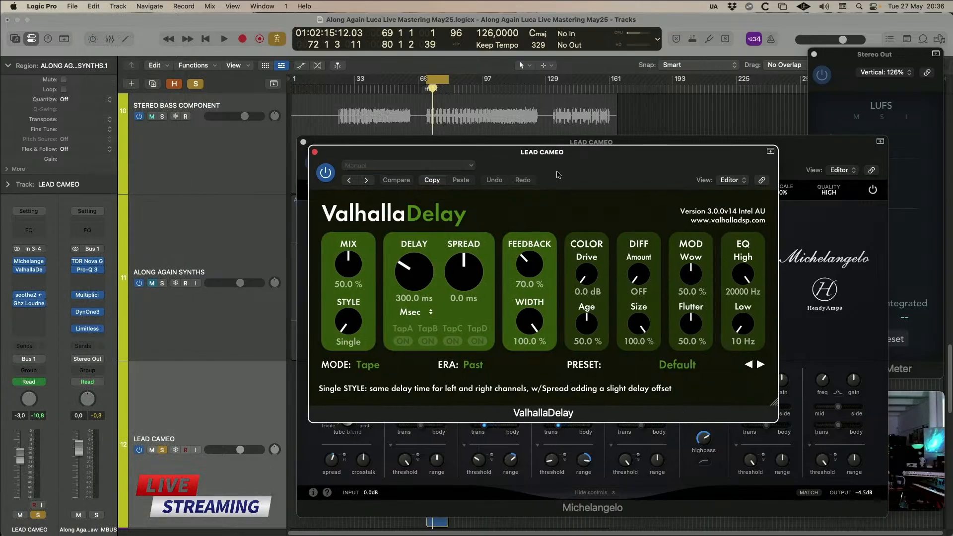
- Set the delay mode to Quartz and switch the delay time units to Note
{"action": "left_click", "coordinate": [370, 370]}
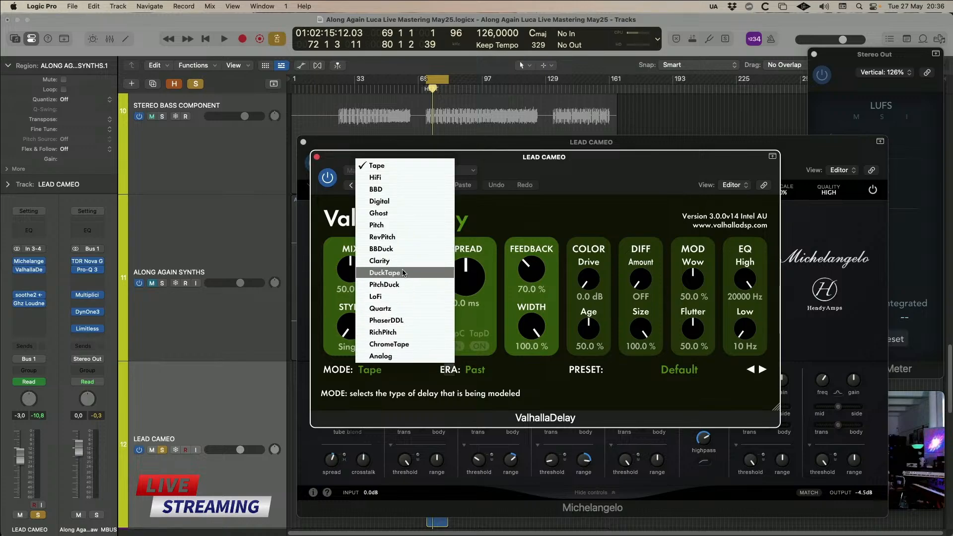
{"action": "left_click", "coordinate": [400, 309]}
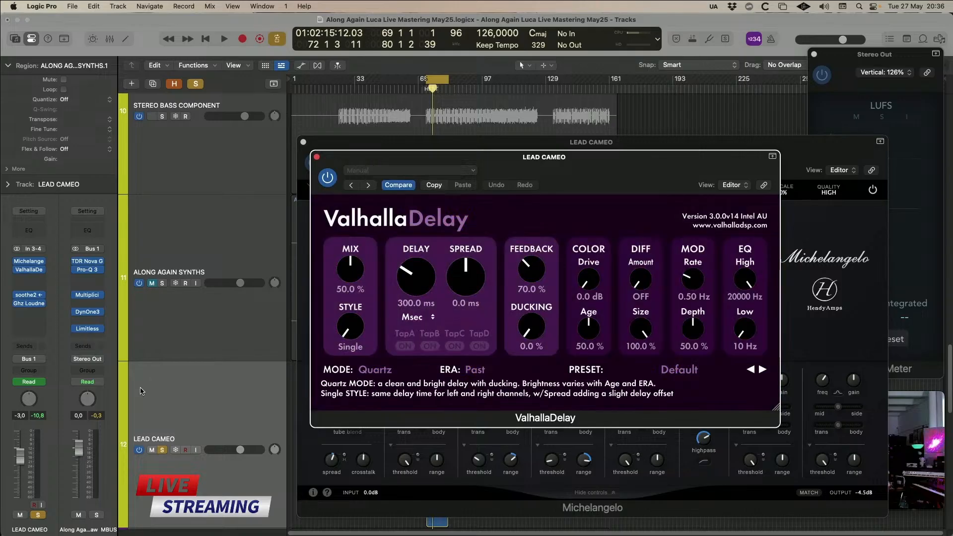
{"action": "left_click", "coordinate": [410, 313]}
{"action": "left_click", "coordinate": [416, 328]}
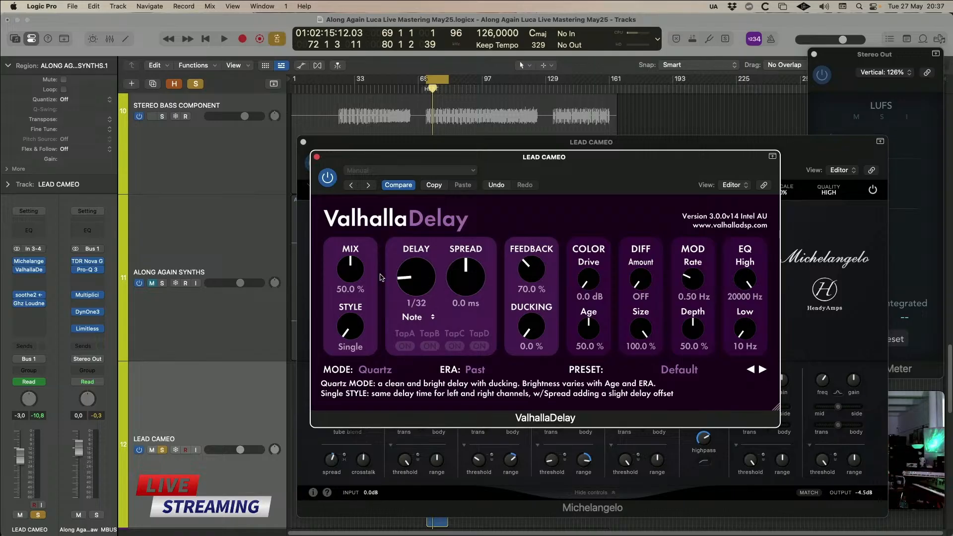
- Set ValhallaDelay to 100% mix, a 1/16 delay and about 9 ms spread, with the EQ at High 11170 Hz and Low 960 Hz
{"action": "left_click_drag", "start_coordinate": [351, 270], "coordinate": [366, 221]}
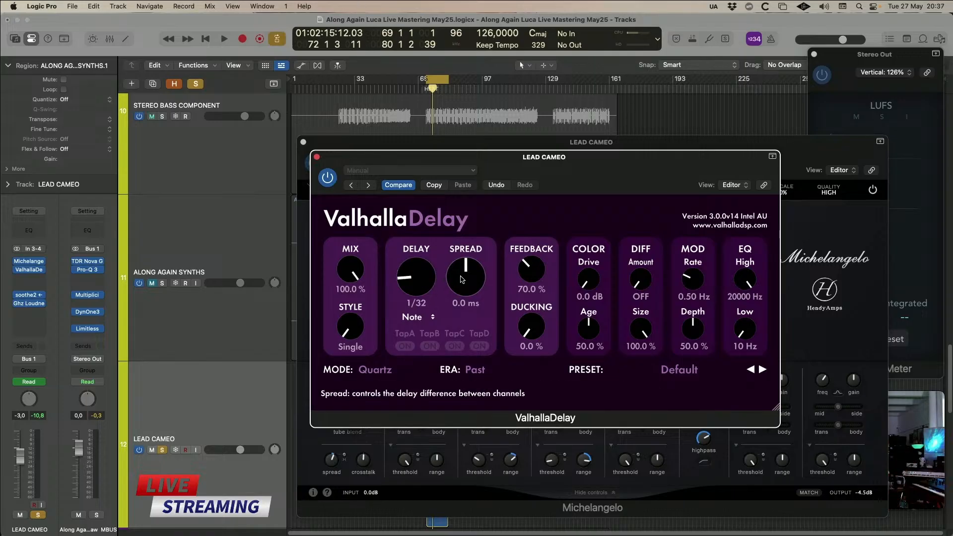
{"action": "left_click_drag", "start_coordinate": [463, 264], "coordinate": [464, 249]}
{"action": "key", "text": "space"}
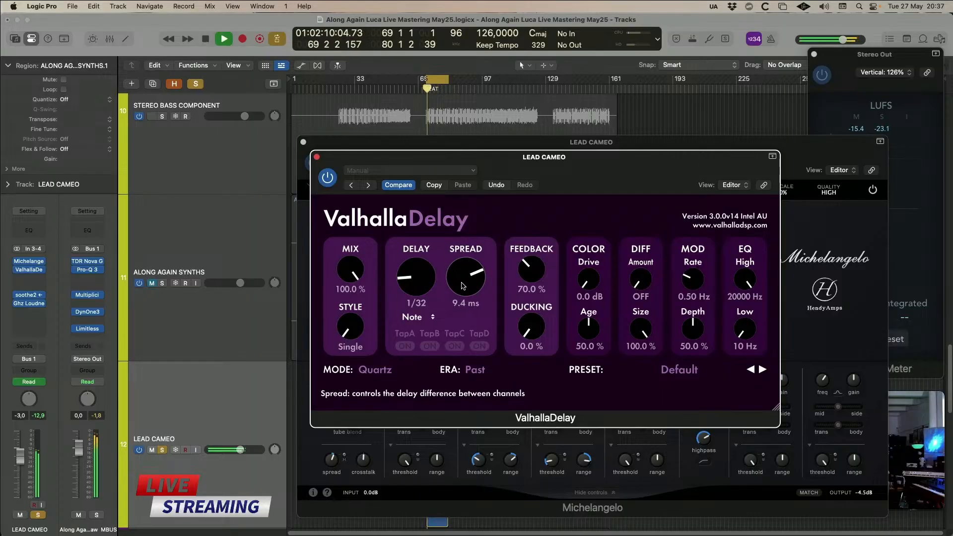
{"action": "scroll", "coordinate": [425, 288], "scroll_direction": "down", "scroll_amount": 1}
{"action": "scroll", "coordinate": [466, 277], "scroll_direction": "down", "scroll_amount": 3}
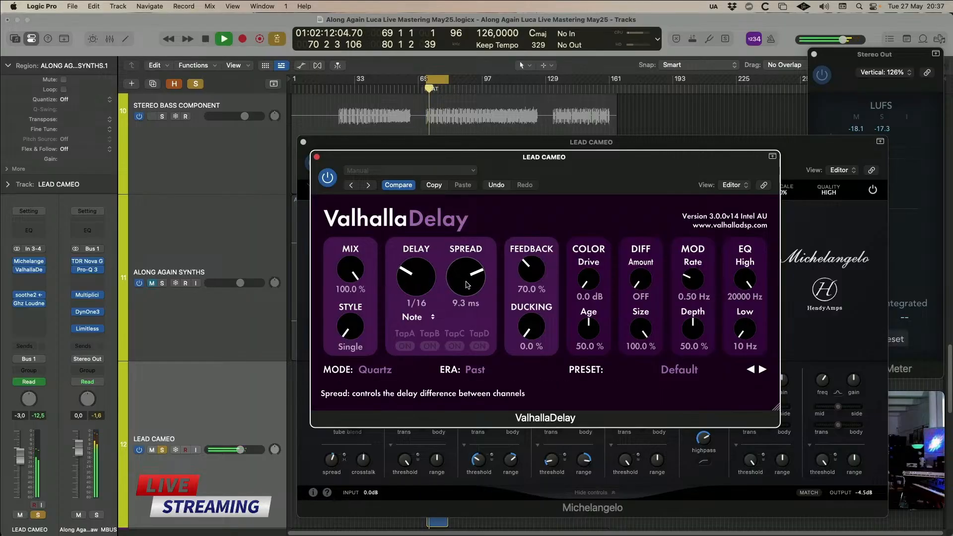
{"action": "mouse_move", "coordinate": [740, 327]}
{"action": "left_mouse_down"}
{"action": "mouse_move", "coordinate": [748, 279]}
{"action": "mouse_move", "coordinate": [744, 332]}
{"action": "left_mouse_up"}
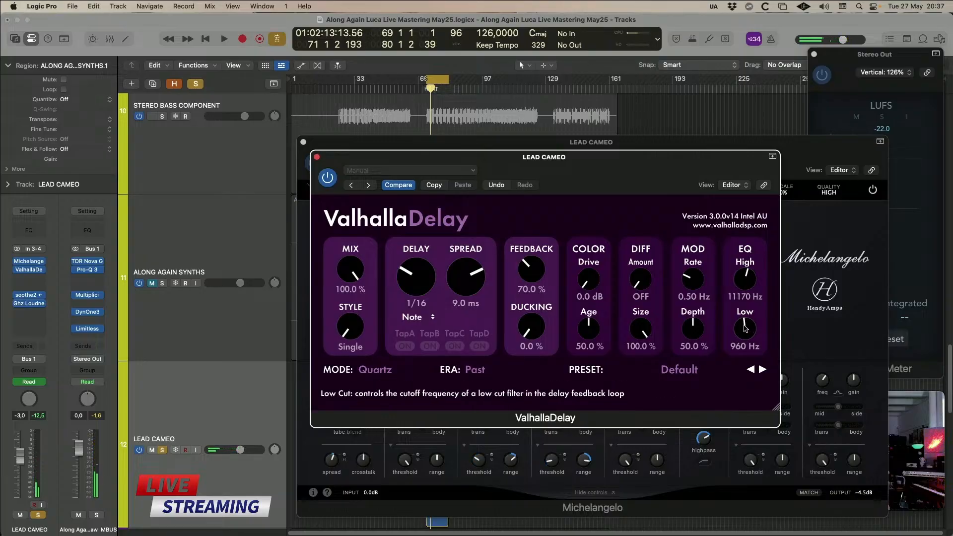
- Unmute and solo ALONG AGAIN SYNTHS alongside LEAD CAMEO, close the Michelangelo window and play the loop
{"action": "left_click", "coordinate": [158, 299]}
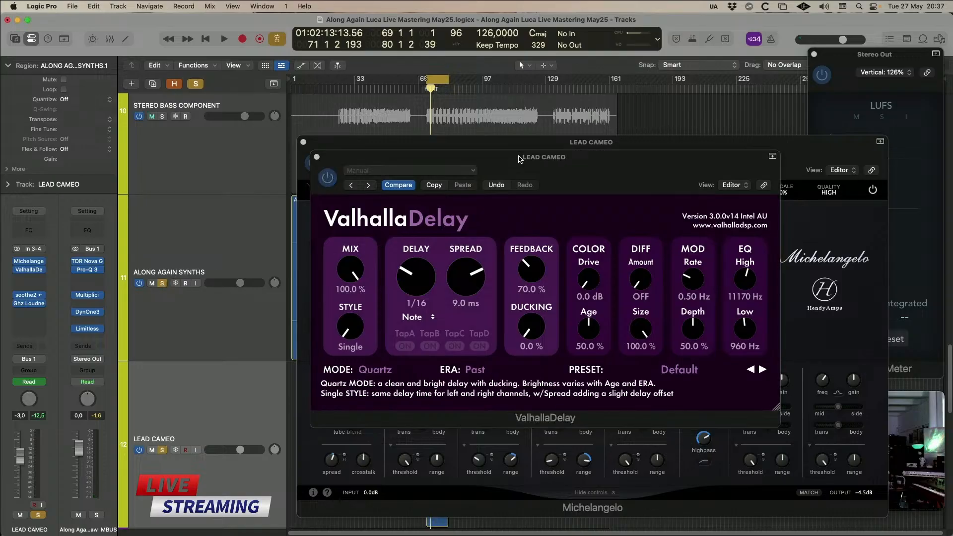
{"action": "left_click_drag", "start_coordinate": [519, 159], "coordinate": [482, 240]}
{"action": "left_click", "coordinate": [303, 142]}
{"action": "key", "text": "space"}
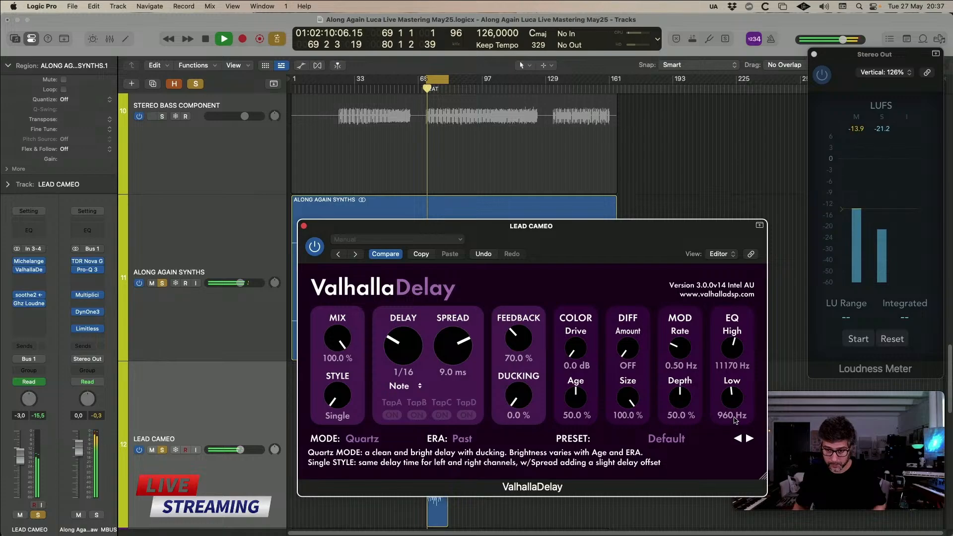
- Retune the delay to EQ High 3050 Hz and Low 690 Hz, a 1/8 delay time, 8.4 ms spread and 7.1 dB drive
{"action": "left_click_drag", "start_coordinate": [735, 420], "coordinate": [735, 428]}
{"action": "left_click_drag", "start_coordinate": [733, 350], "coordinate": [737, 405]}
{"action": "left_click_drag", "start_coordinate": [737, 405], "coordinate": [737, 406]}
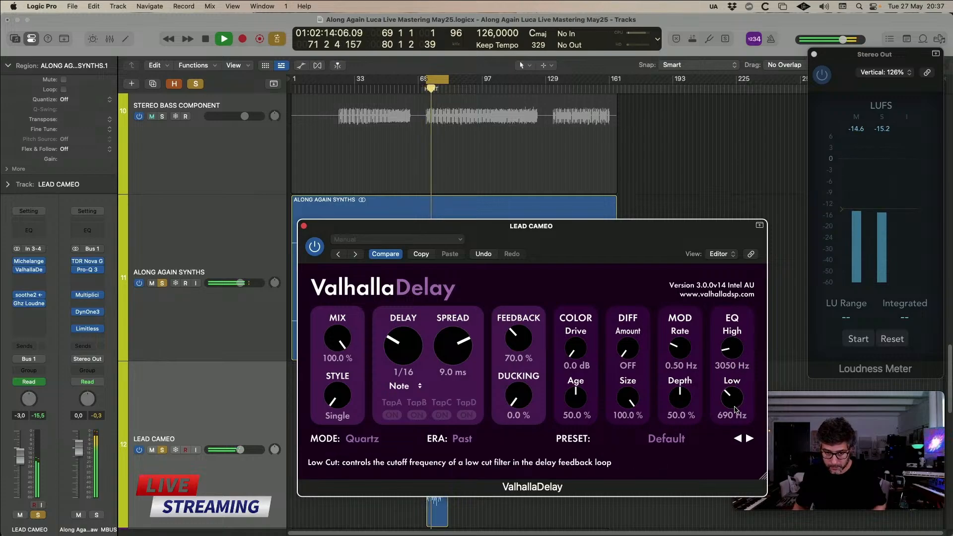
{"action": "left_click_drag", "start_coordinate": [411, 348], "coordinate": [455, 356]}
{"action": "left_click_drag", "start_coordinate": [576, 350], "coordinate": [576, 343]}
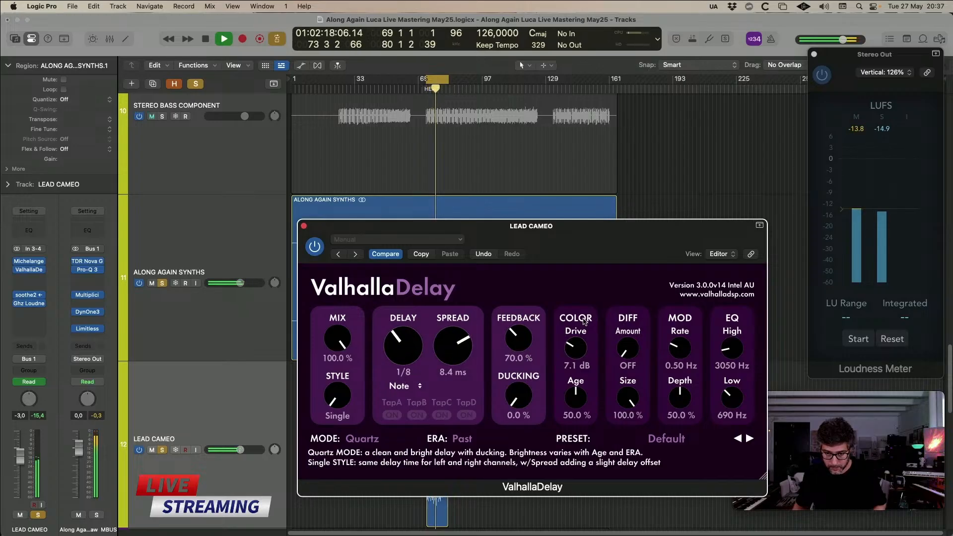
- Darken the delay repeats by setting the ValhallaDelay EQ to High 560 Hz and Low 440 Hz
{"action": "left_click_drag", "start_coordinate": [736, 353], "coordinate": [735, 360]}
{"action": "left_click_drag", "start_coordinate": [736, 395], "coordinate": [744, 351]}
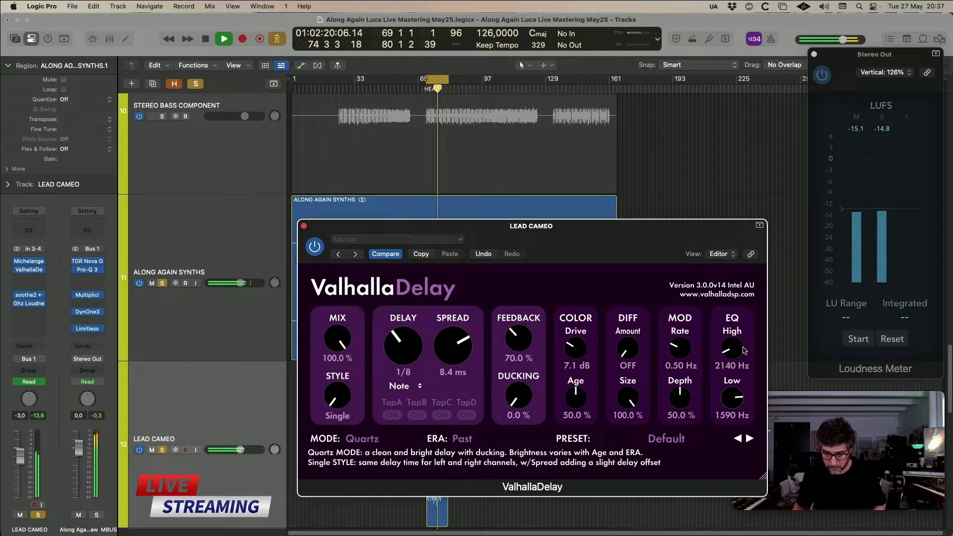
{"action": "left_click_drag", "start_coordinate": [733, 397], "coordinate": [733, 404]}
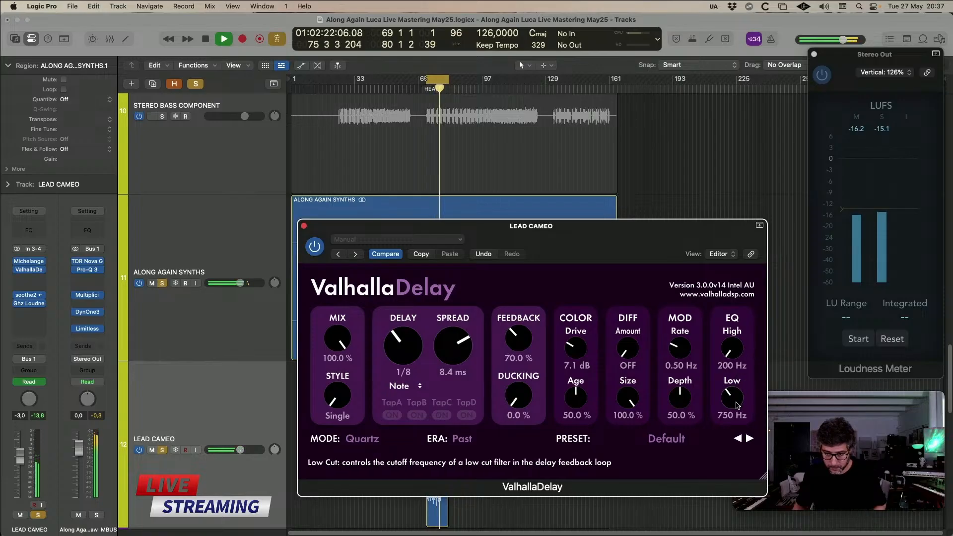
{"action": "left_click_drag", "start_coordinate": [732, 348], "coordinate": [734, 361]}
{"action": "left_click_drag", "start_coordinate": [733, 397], "coordinate": [741, 421]}
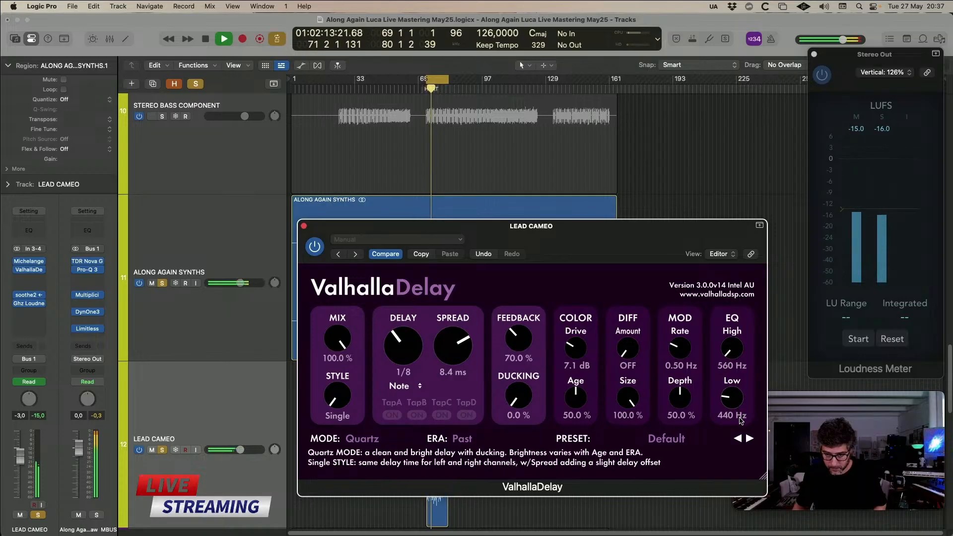
- Set the delay's EQ High to 580 Hz, close the ValhallaDelay window and unsolo LEAD CAMEO and ALONG AGAIN SYNTHS
{"action": "left_click_drag", "start_coordinate": [737, 355], "coordinate": [736, 353]}
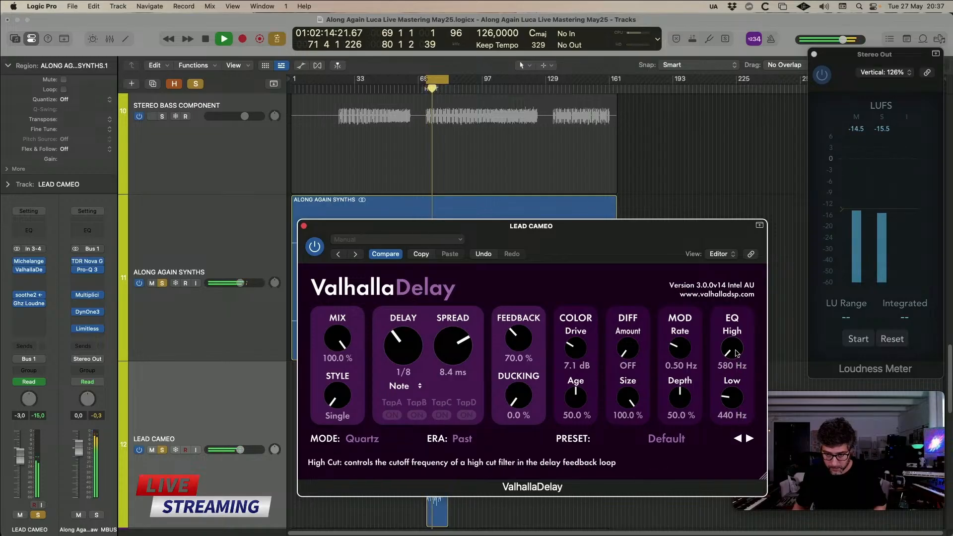
{"action": "left_click", "coordinate": [163, 450]}
{"action": "left_click", "coordinate": [163, 284]}
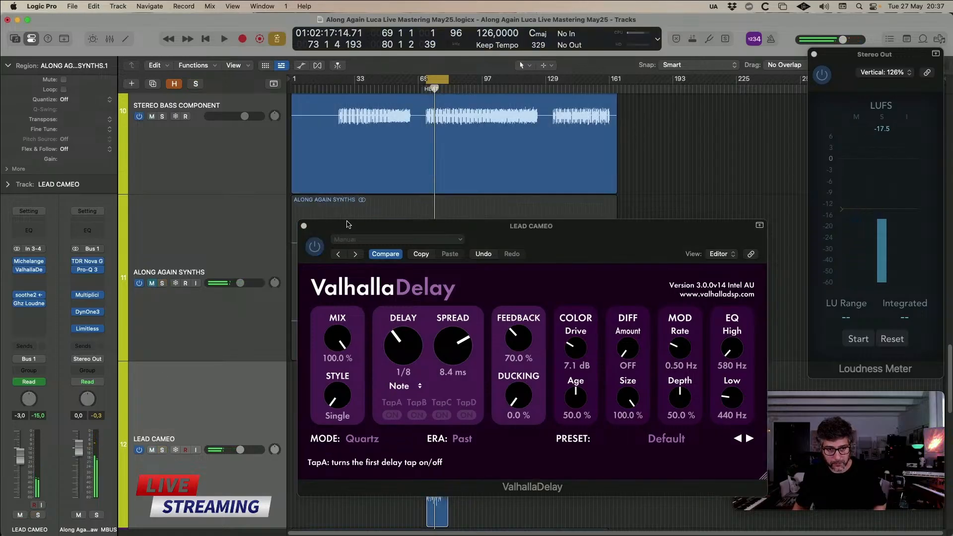
{"action": "left_click", "coordinate": [303, 226]}
- Lower the LEAD CAMEO volume to -16.0 dB and unmute ALONG AGAIN SYNTHS
{"action": "left_click_drag", "start_coordinate": [240, 450], "coordinate": [227, 450]}
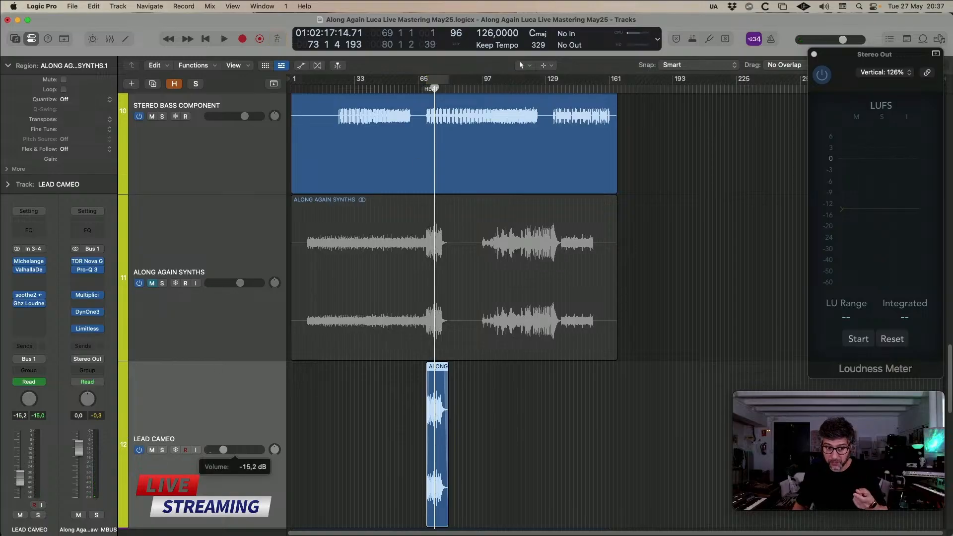
{"action": "left_click", "coordinate": [152, 283]}
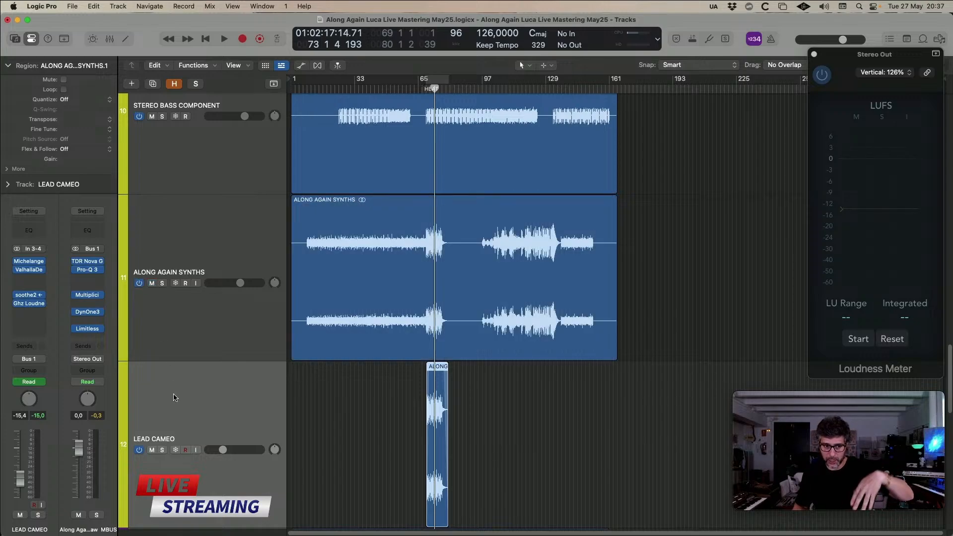
{"action": "left_click_drag", "start_coordinate": [223, 450], "coordinate": [215, 450]}
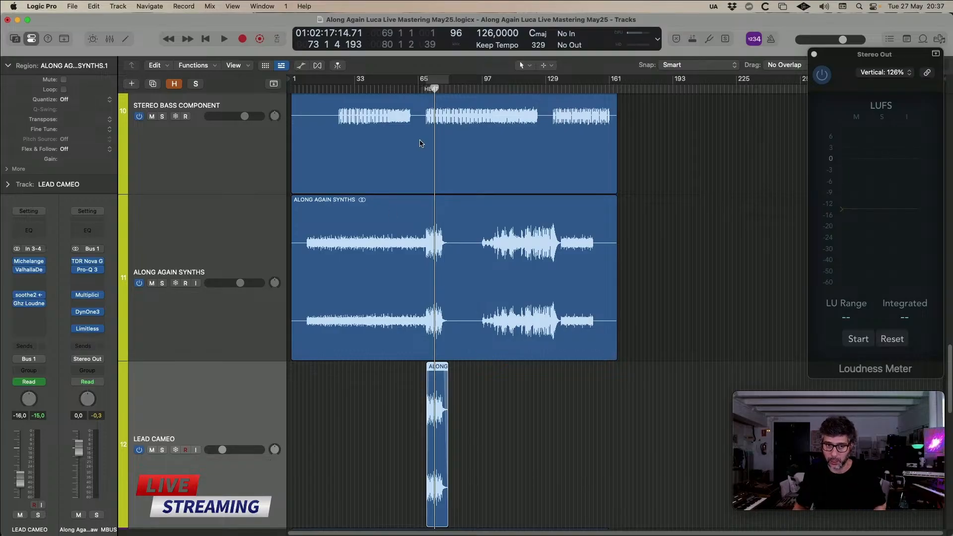
- Play the section from before bar 69, compare the mix with LEAD CAMEO muted and unmuted, and set its volume to -13.0 dB
{"action": "key", "text": "space"}
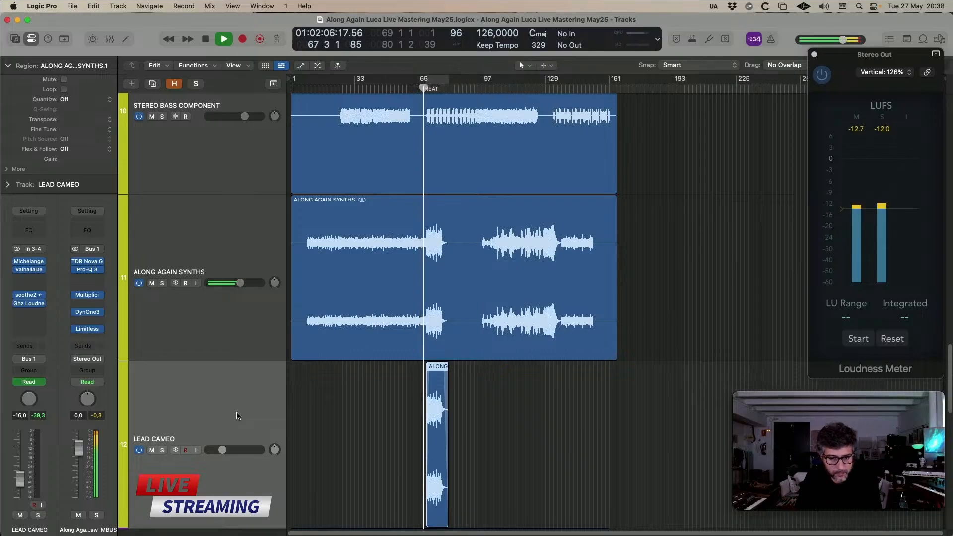
{"action": "mouse_move", "coordinate": [223, 450]}
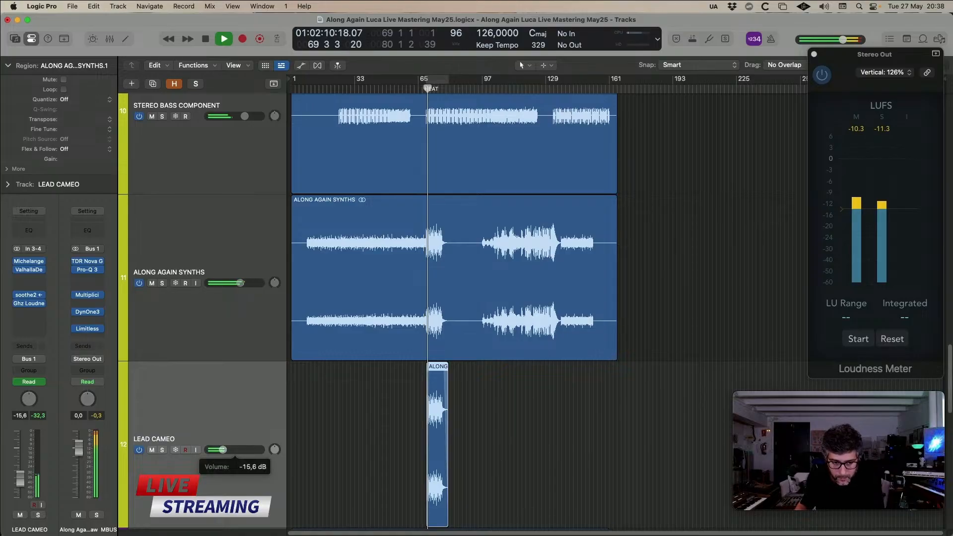
{"action": "left_click_drag", "start_coordinate": [223, 450], "coordinate": [230, 450]}
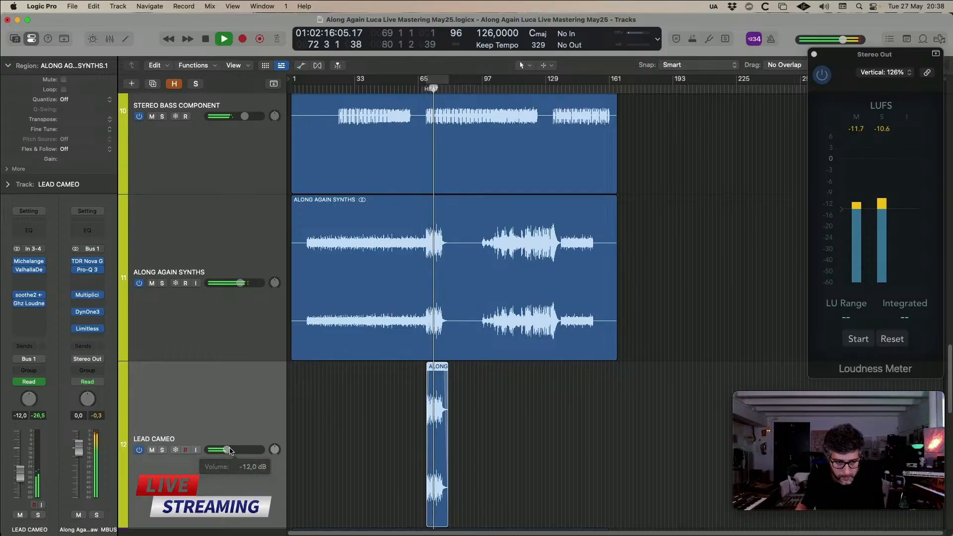
{"action": "left_click", "coordinate": [152, 449]}
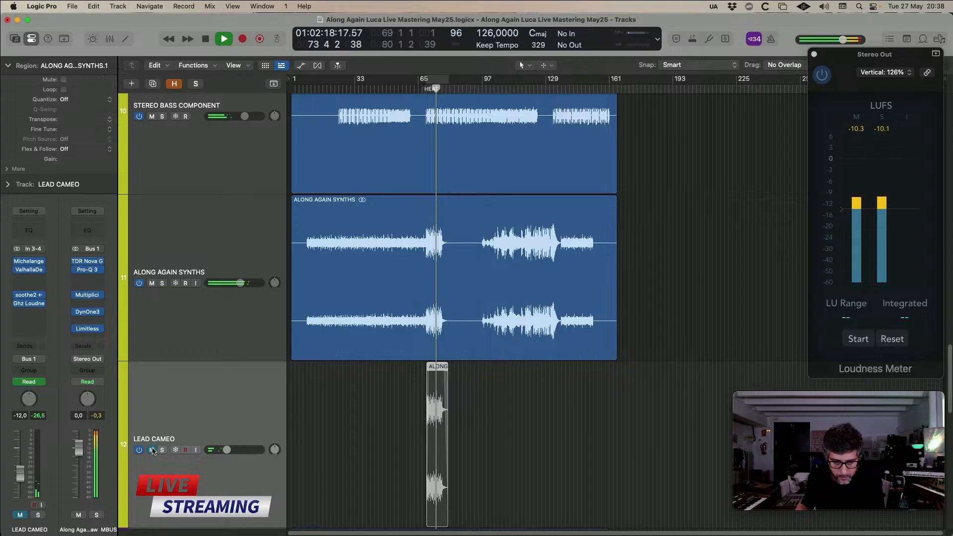
{"action": "left_click", "coordinate": [151, 450]}
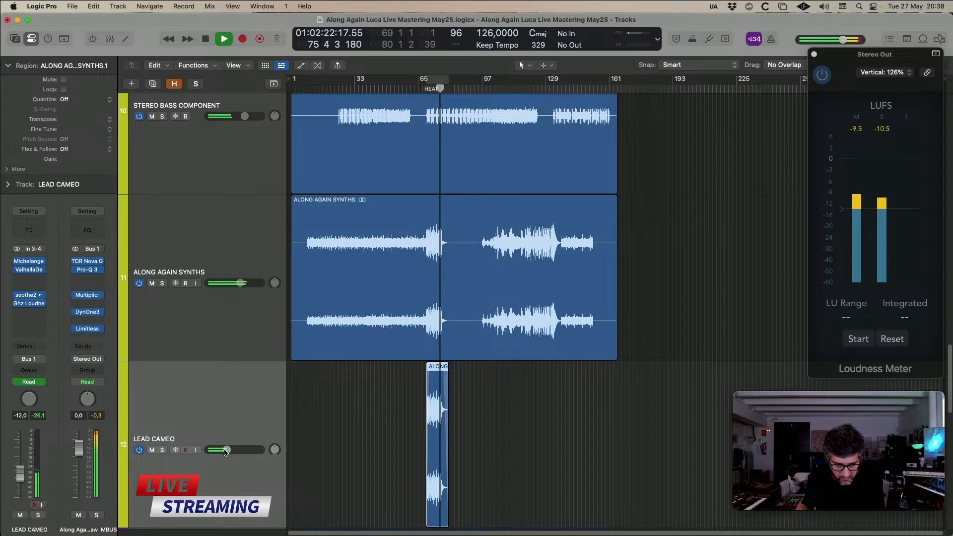
{"action": "left_click_drag", "start_coordinate": [220, 450], "coordinate": [225, 450]}
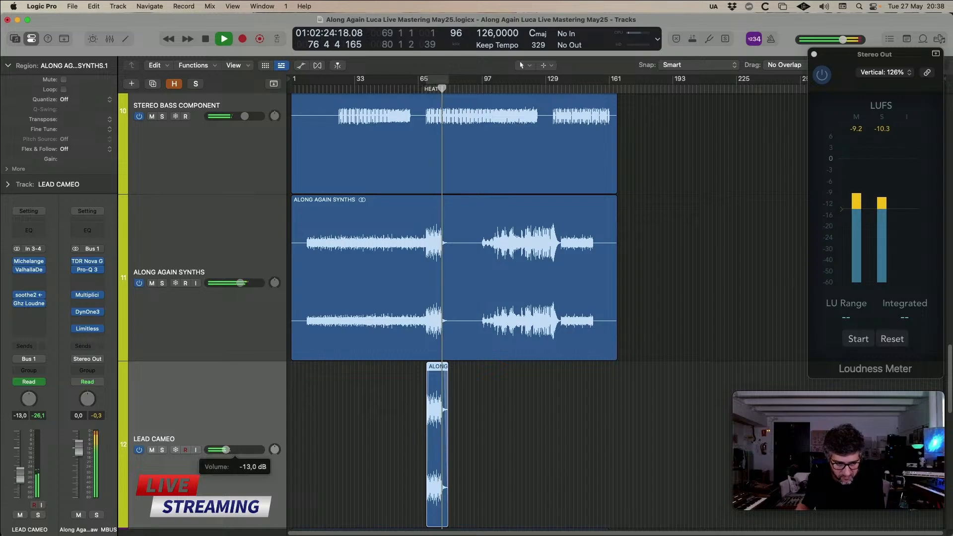
- Examine the lowpass and highpass settings of Michelangelo on LEAD CAMEO and close its window
{"action": "left_click", "coordinate": [26, 263]}
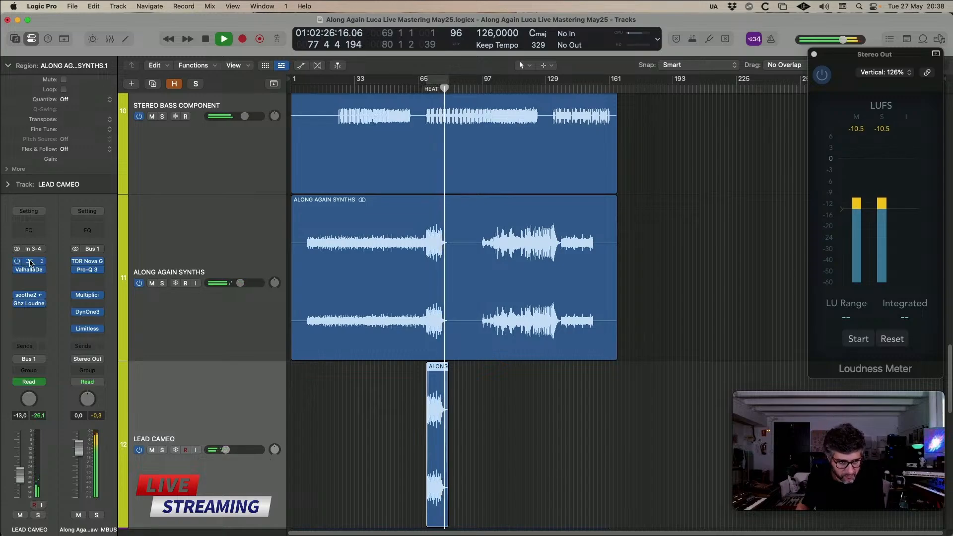
{"action": "mouse_move", "coordinate": [703, 396]}
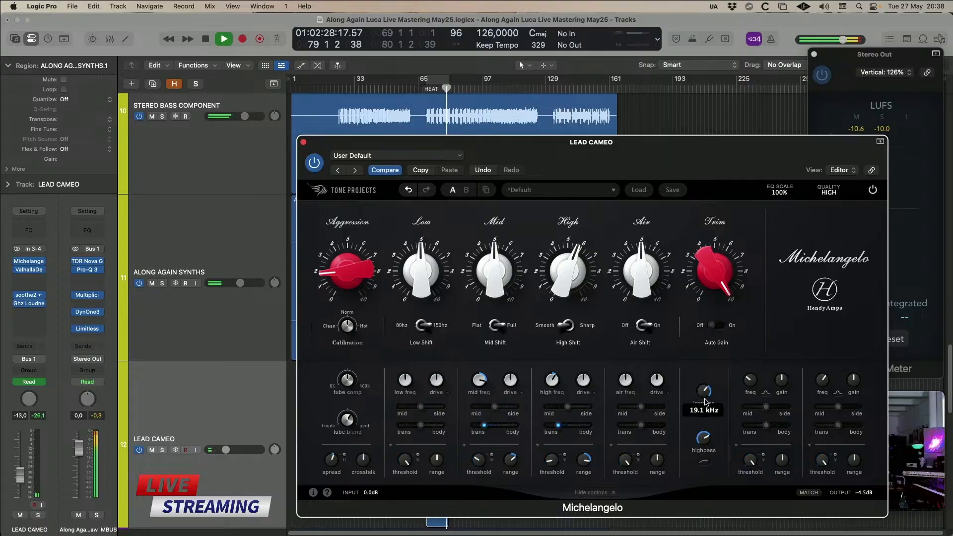
{"action": "mouse_move", "coordinate": [707, 438]}
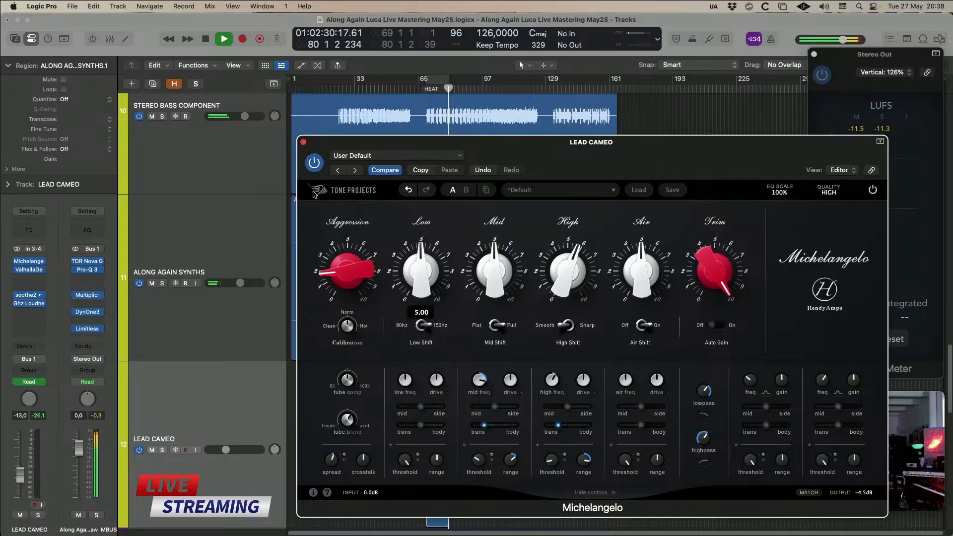
{"action": "left_click", "coordinate": [304, 142]}
- Record ValhallaDelay feedback automation on LEAD CAMEO in Touch mode, rising past 95% around bar 76 and falling back to 69%
{"action": "key", "text": "alt+comma"}
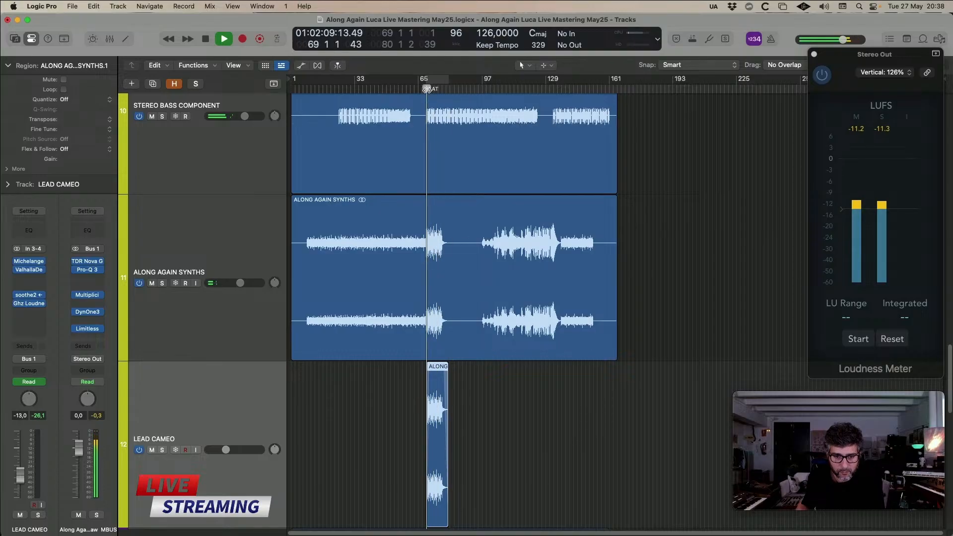
{"action": "left_click", "coordinate": [29, 270]}
{"action": "left_click", "coordinate": [28, 381]}
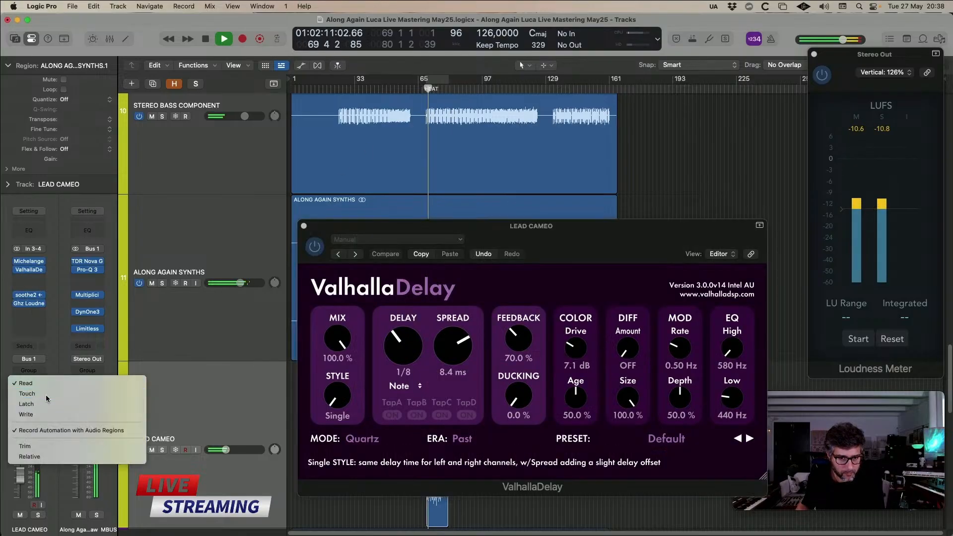
{"action": "left_click", "coordinate": [35, 393]}
{"action": "left_click_drag", "start_coordinate": [551, 227], "coordinate": [416, 107]}
{"action": "left_click_drag", "start_coordinate": [392, 214], "coordinate": [393, 212]}
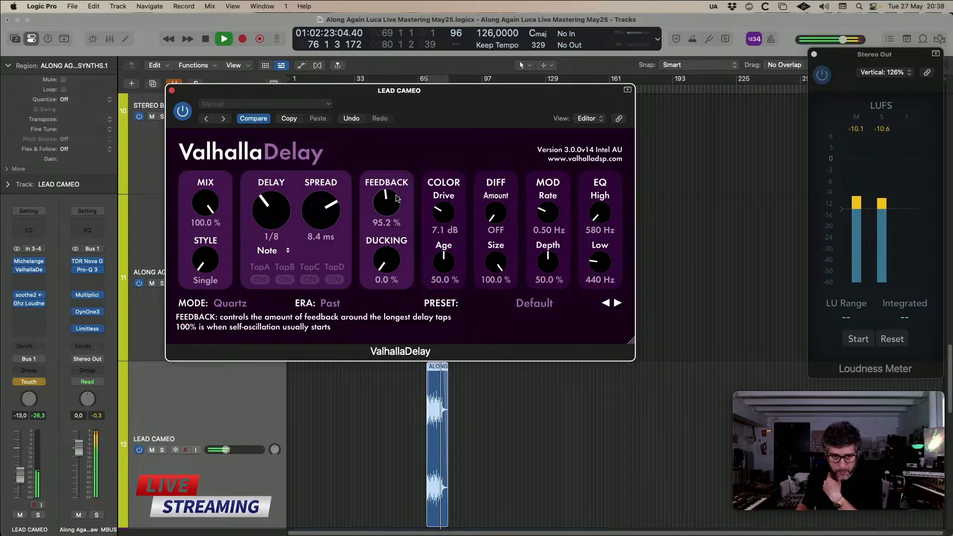
{"action": "left_click_drag", "start_coordinate": [397, 191], "coordinate": [401, 207]}
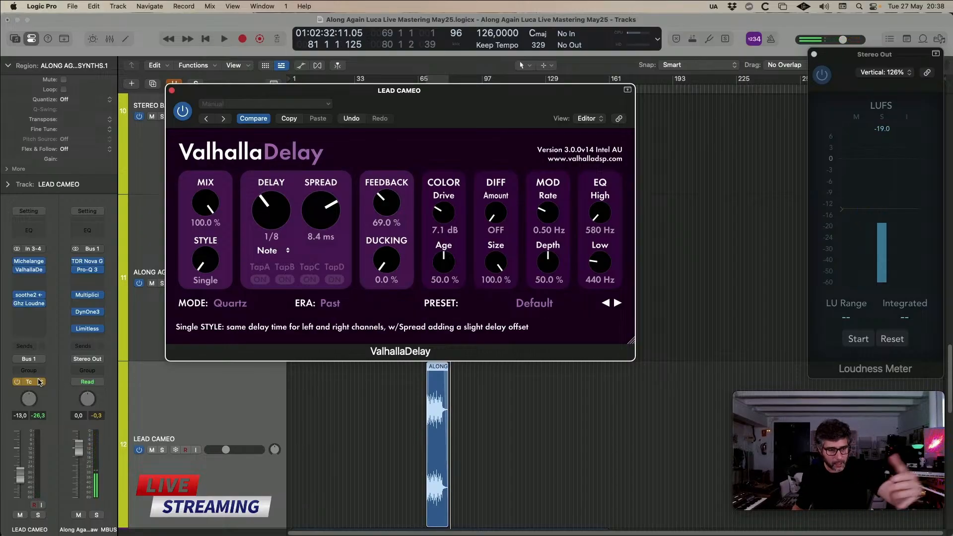
- Check the soothe2 settings on LEAD CAMEO, then close the soothe2 and ValhallaDelay windows
{"action": "left_click", "coordinate": [27, 295]}
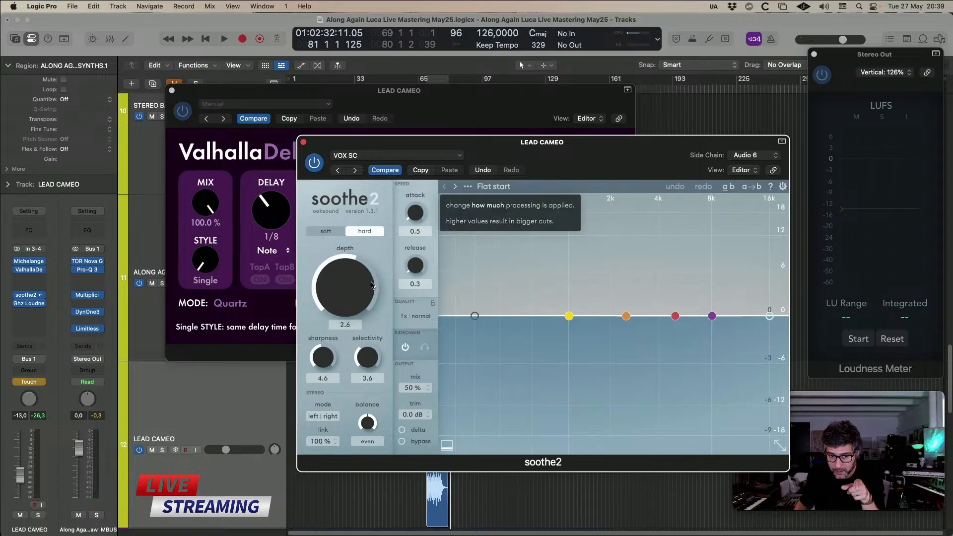
{"action": "left_click", "coordinate": [303, 142]}
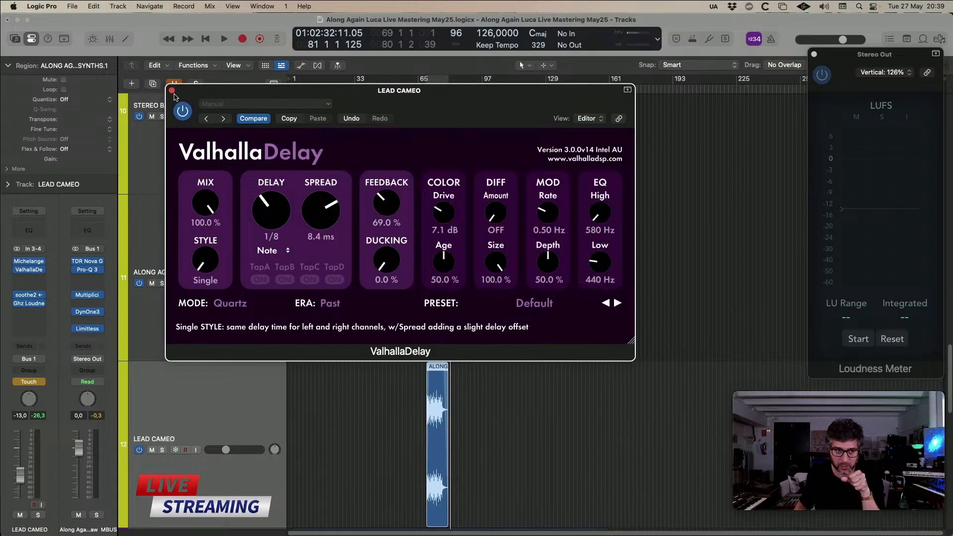
{"action": "left_click", "coordinate": [172, 91]}
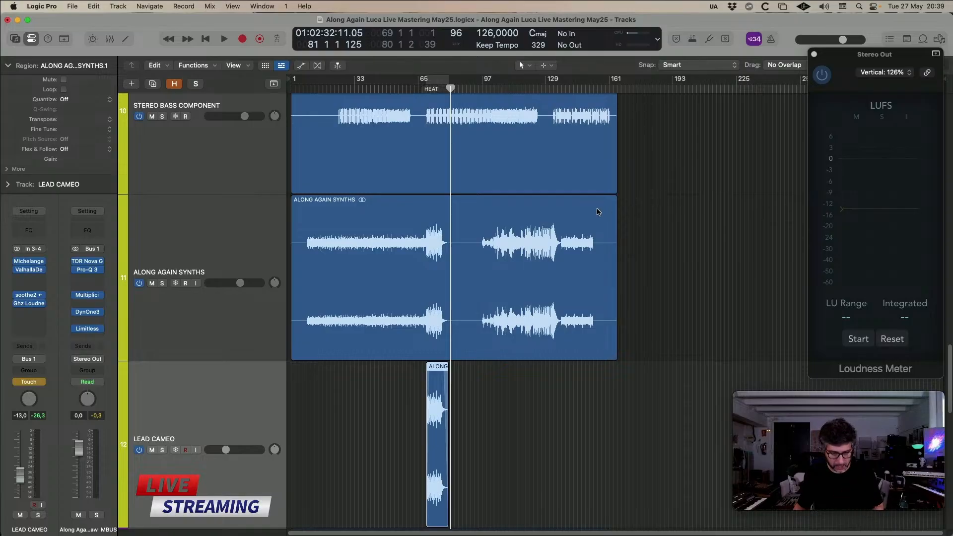
- Display the recorded ValhallaDelay Feedback automation on LEAD CAMEO, return the track to Read mode and hide the automation
{"action": "key", "text": "a"}
{"action": "left_click", "coordinate": [224, 455]}
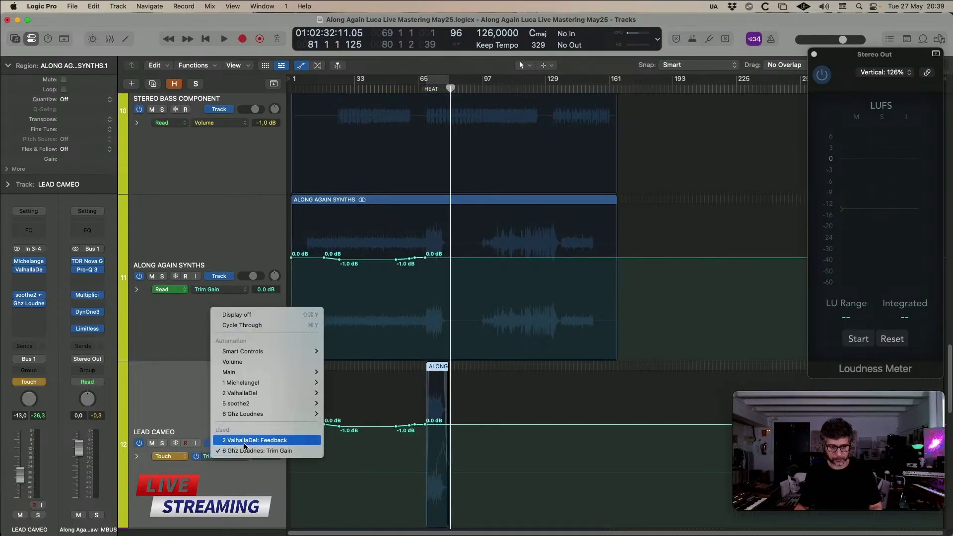
{"action": "left_click", "coordinate": [272, 442]}
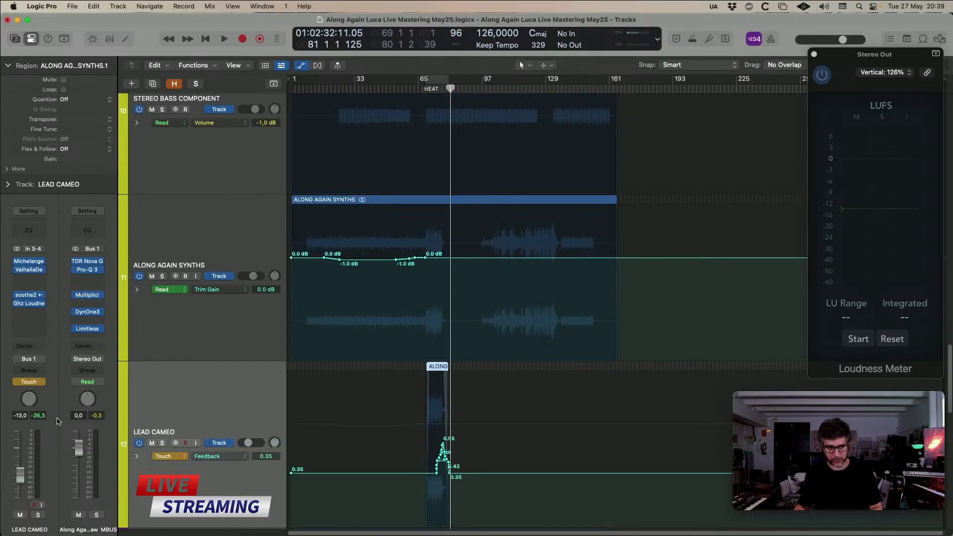
{"action": "left_click", "coordinate": [24, 387]}
{"action": "left_click", "coordinate": [27, 377]}
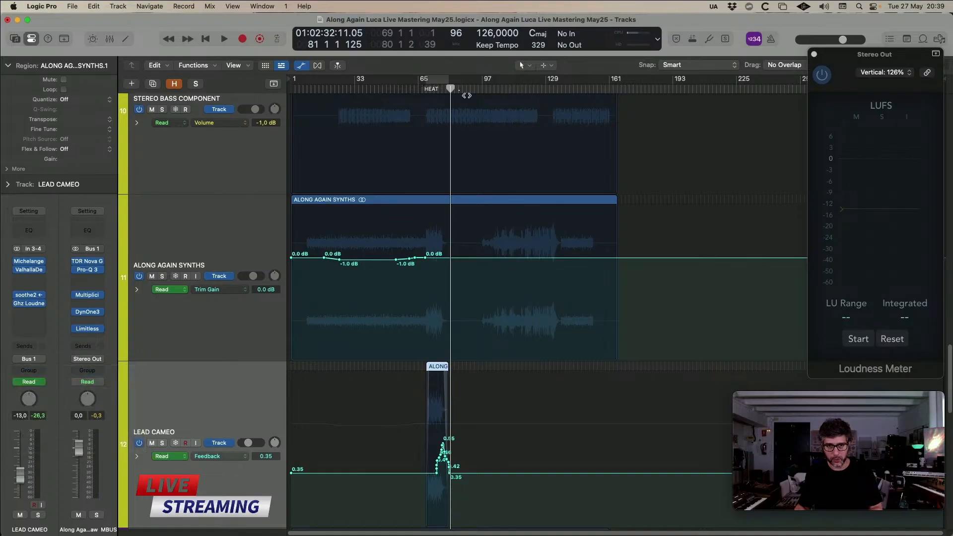
{"action": "key", "text": "a"}
- Play back from around bar 68 and fine-tune the LEAD CAMEO volume to -13.4 dB
{"action": "key", "text": "space"}
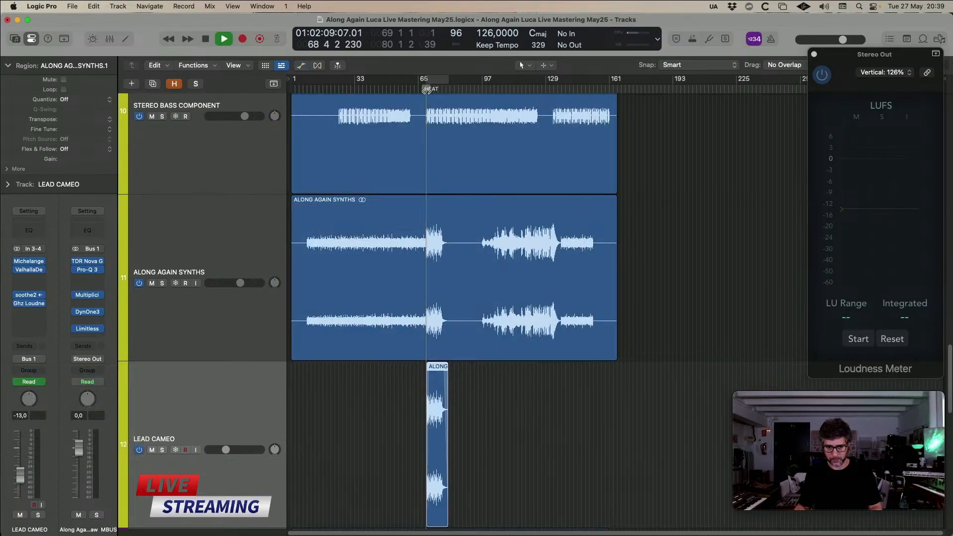
{"action": "scroll", "coordinate": [361, 470], "scroll_direction": "up", "scroll_amount": 4}
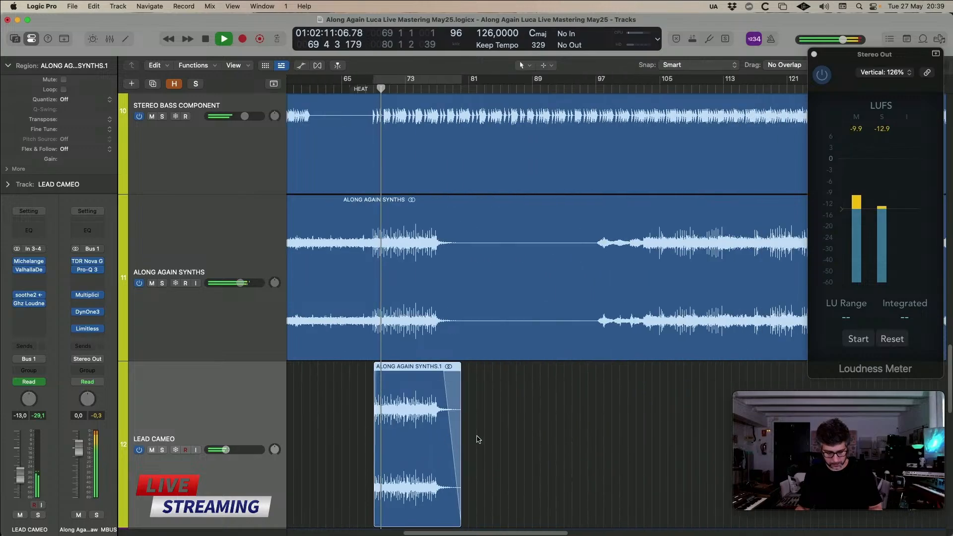
{"action": "scroll", "coordinate": [523, 432], "scroll_direction": "right", "scroll_amount": 4}
{"action": "scroll", "coordinate": [521, 433], "scroll_direction": "up", "scroll_amount": 3}
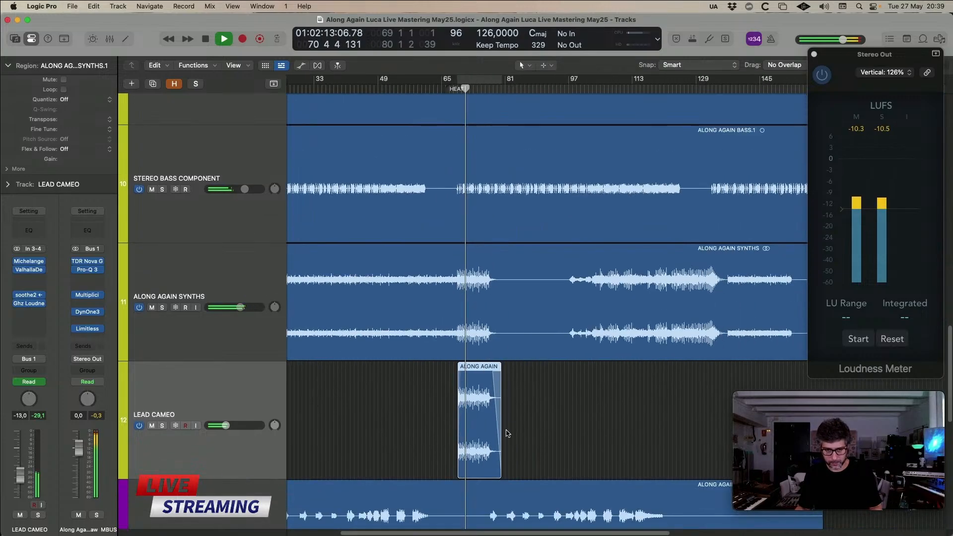
{"action": "key", "text": "a"}
{"action": "key", "text": "a"}
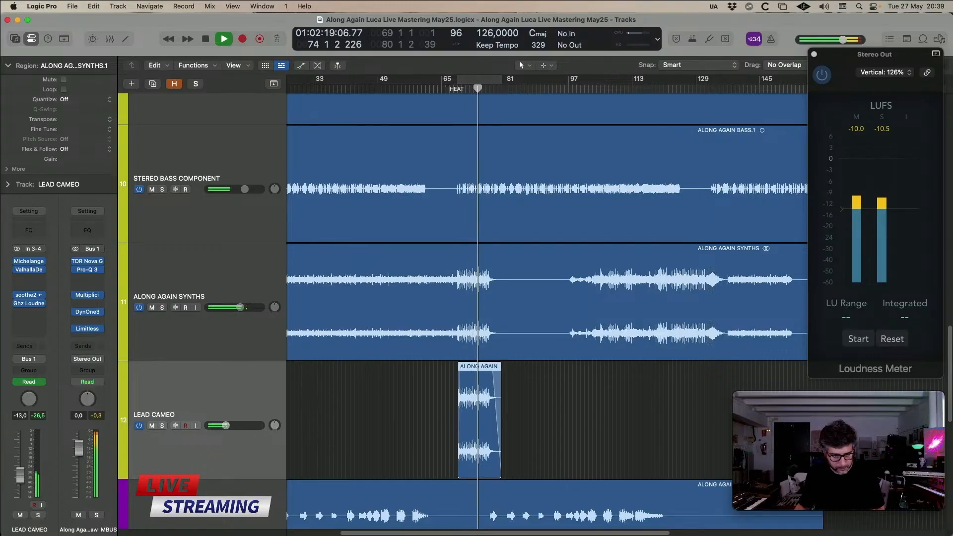
{"action": "left_click_drag", "start_coordinate": [226, 425], "coordinate": [226, 425]}
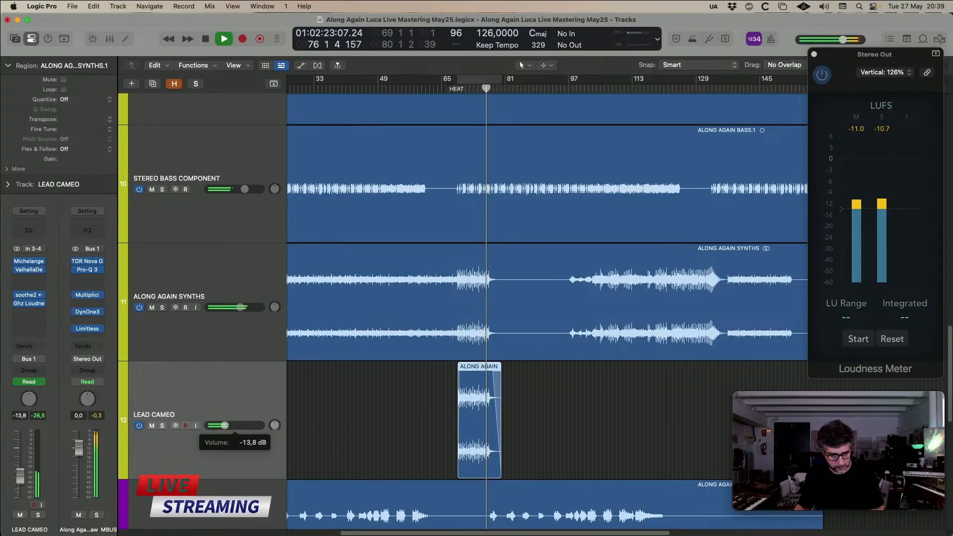
{"action": "left_click_drag", "start_coordinate": [225, 425], "coordinate": [225, 425]}
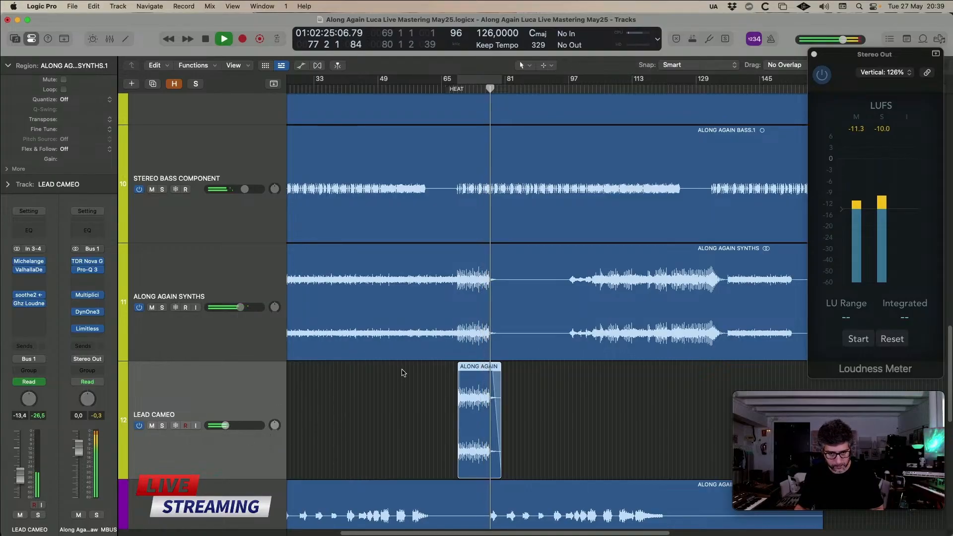
- Raise the LEAD VO Trim Gain automation to 1.0 dB between about bars 76 and 92, and play from there
{"action": "scroll", "coordinate": [404, 381], "scroll_direction": "down", "scroll_amount": 5}
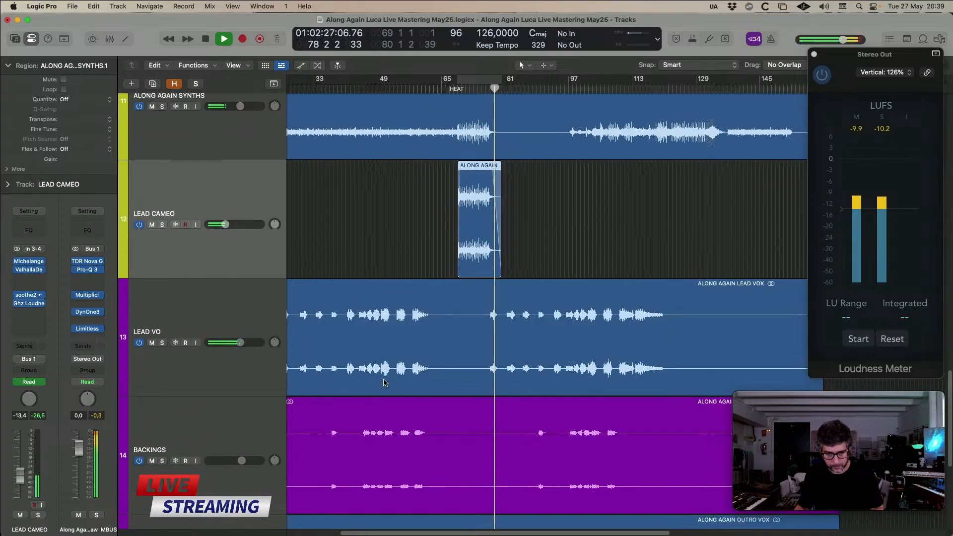
{"action": "left_click", "coordinate": [456, 357]}
{"action": "key", "text": "a"}
{"action": "left_click_drag", "start_coordinate": [486, 344], "coordinate": [530, 335]}
{"action": "left_click", "coordinate": [482, 88]}
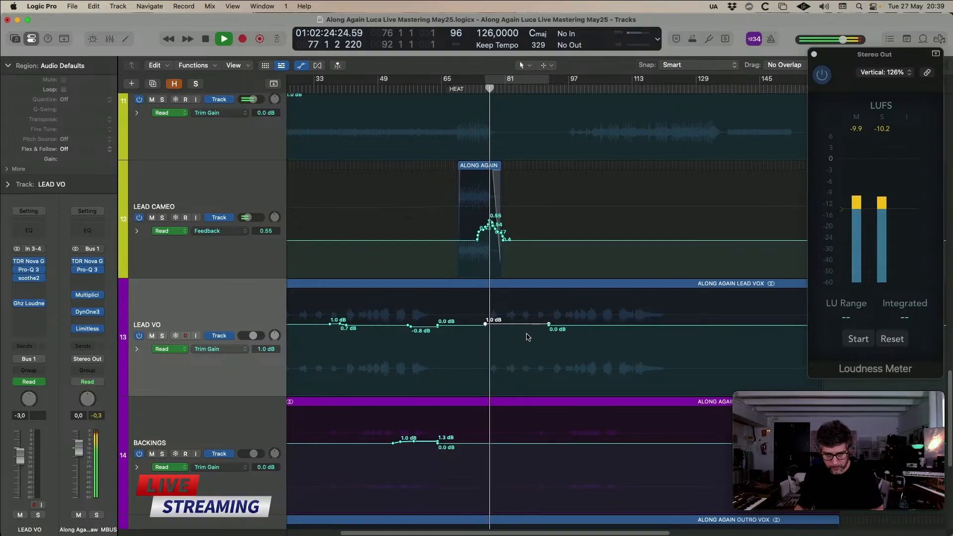
- Raise the LEAD VO Trim Gain automation to 1.5 dB around bars 89–90 and adjust the point just after it
{"action": "scroll", "coordinate": [528, 337], "scroll_direction": "up", "scroll_amount": 5}
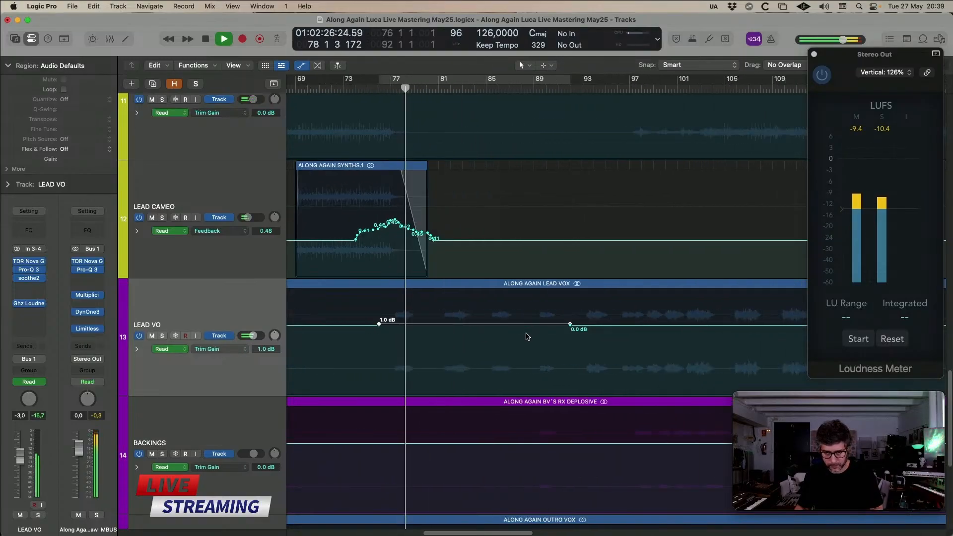
{"action": "left_click_drag", "start_coordinate": [538, 336], "coordinate": [546, 407]}
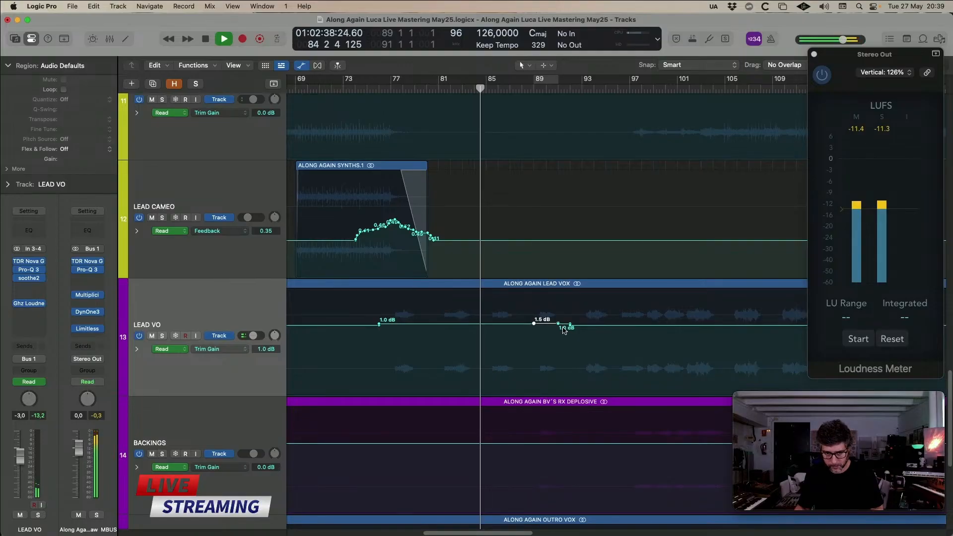
{"action": "left_click_drag", "start_coordinate": [563, 328], "coordinate": [564, 324]}
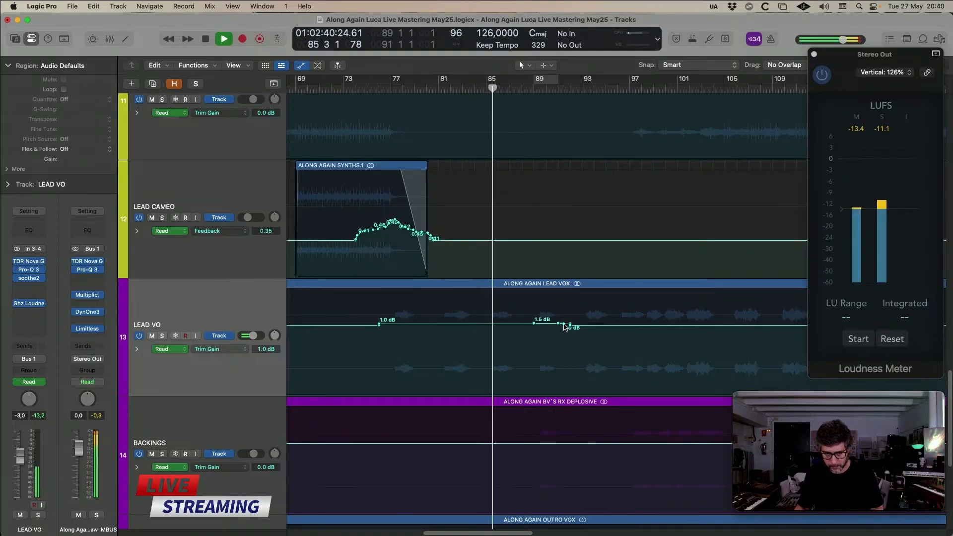
- Finish the LEAD VO Trim Gain automation after the 1.5 dB section so it returns to 0.0 dB before about bar 93
{"action": "left_click", "coordinate": [565, 325]}
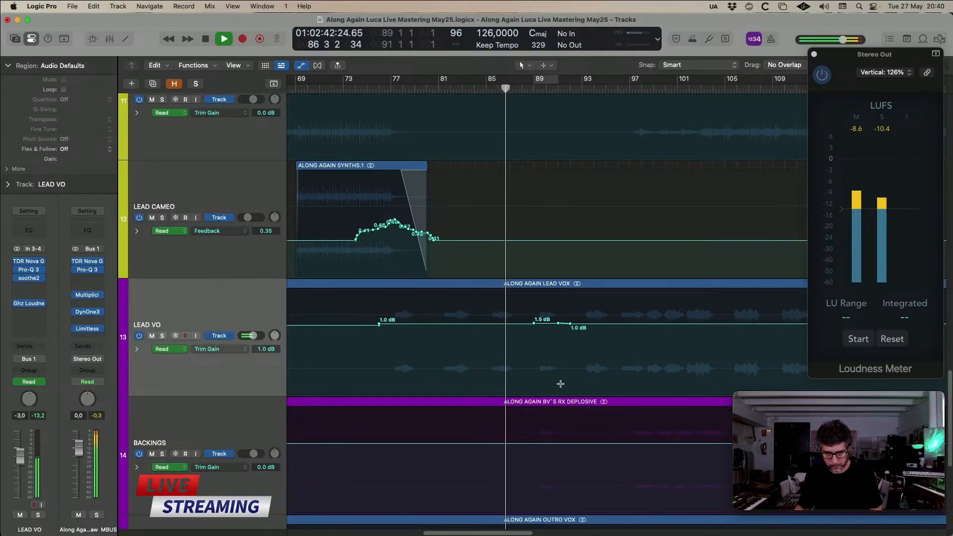
{"action": "left_click", "coordinate": [584, 326]}
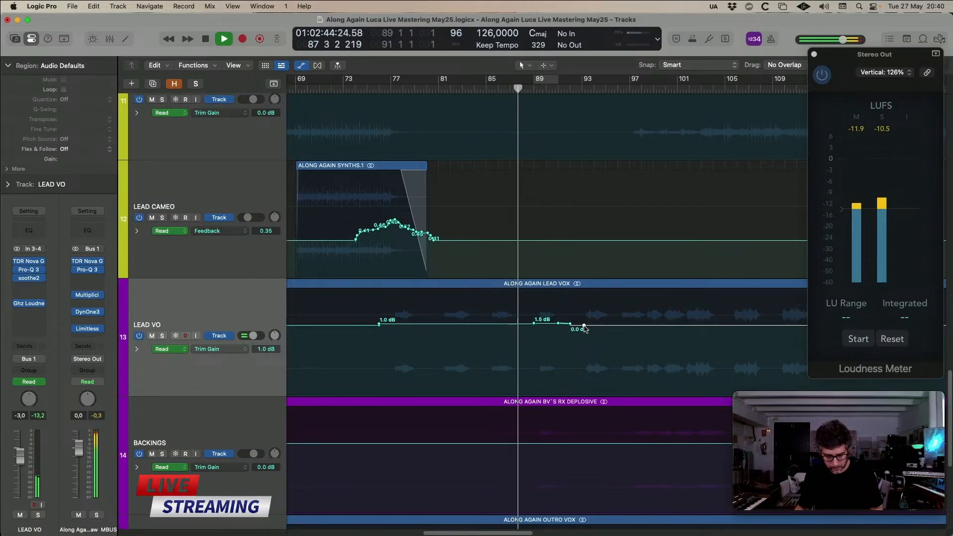
{"action": "key", "text": "super+Left"}
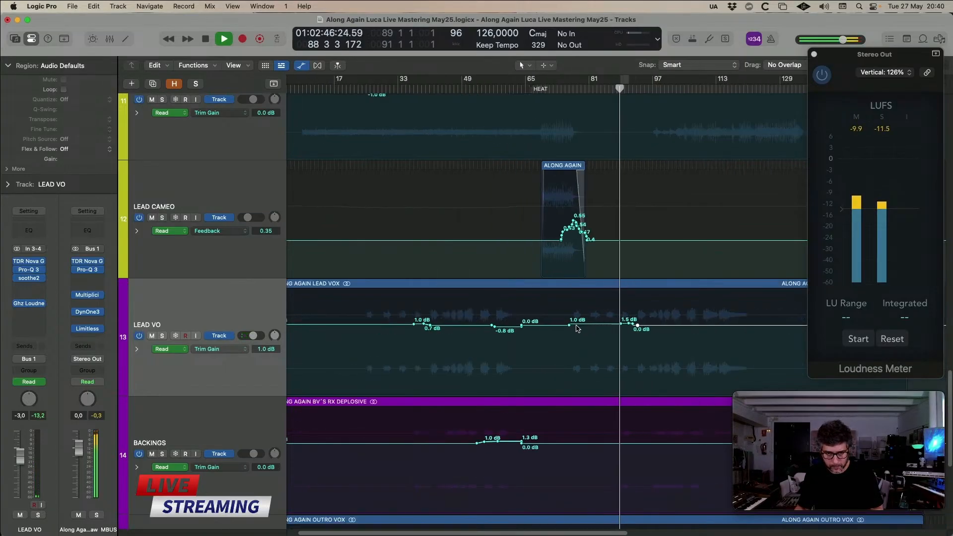
{"action": "key", "text": "super+Right"}
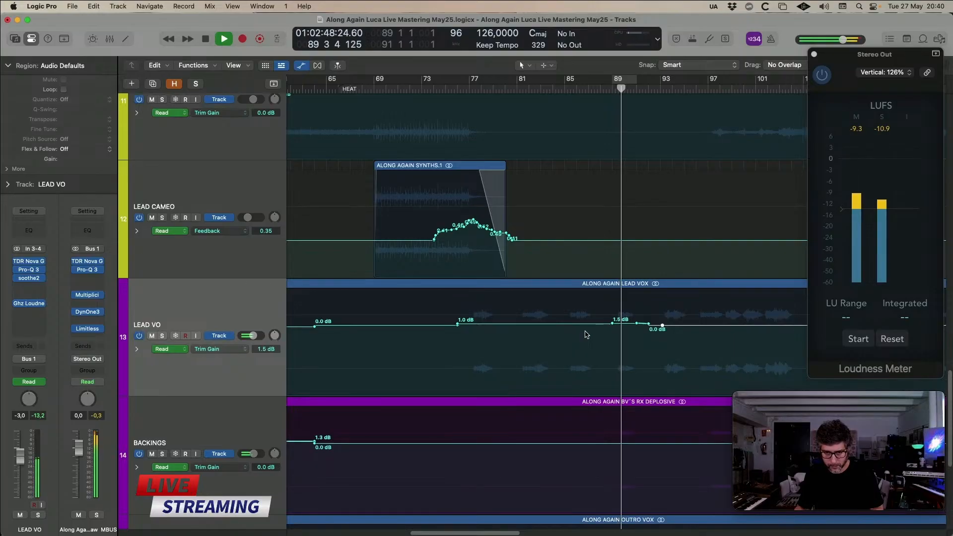
- Hide the track automation and stop playback around bar 92
{"action": "scroll", "coordinate": [591, 335], "scroll_direction": "down", "scroll_amount": 3}
{"action": "key", "text": "super+Left"}
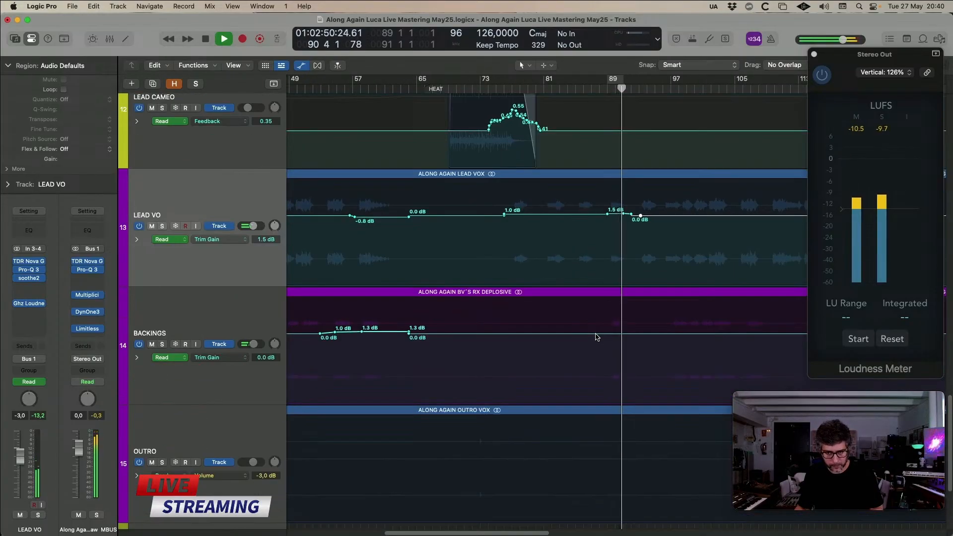
{"action": "key", "text": "super+Left"}
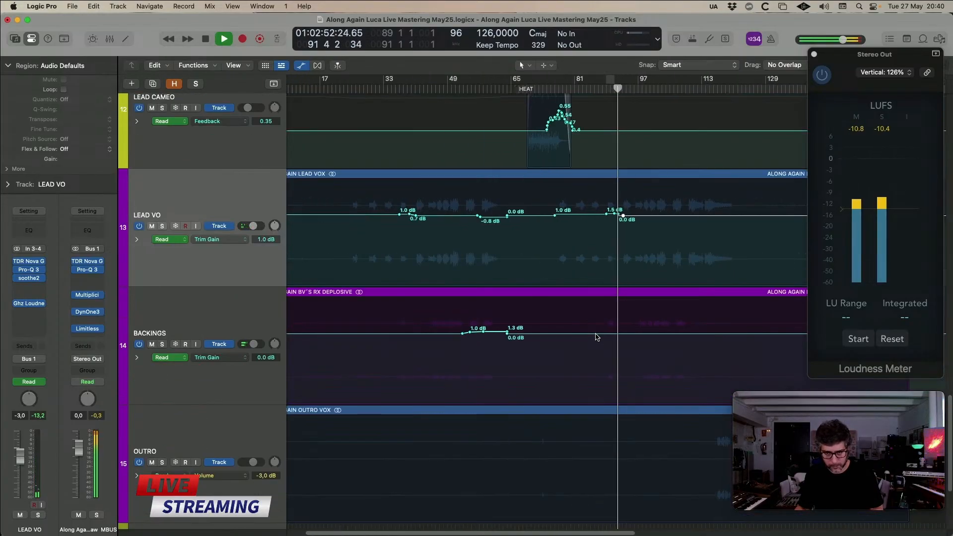
{"action": "scroll", "coordinate": [596, 337], "scroll_direction": "up", "scroll_amount": 4}
{"action": "scroll", "coordinate": [595, 334], "scroll_direction": "right", "scroll_amount": 5}
{"action": "key", "text": "a"}
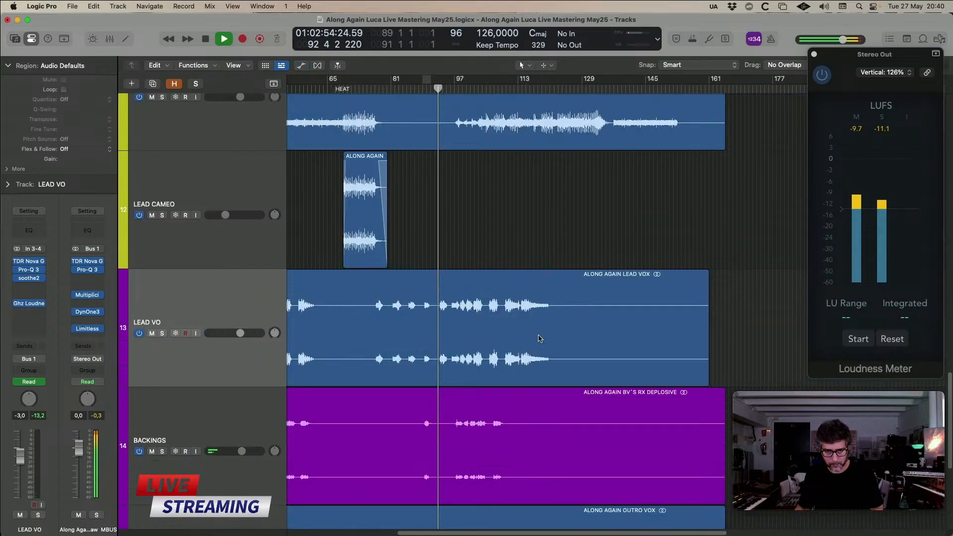
{"action": "key", "text": "space"}
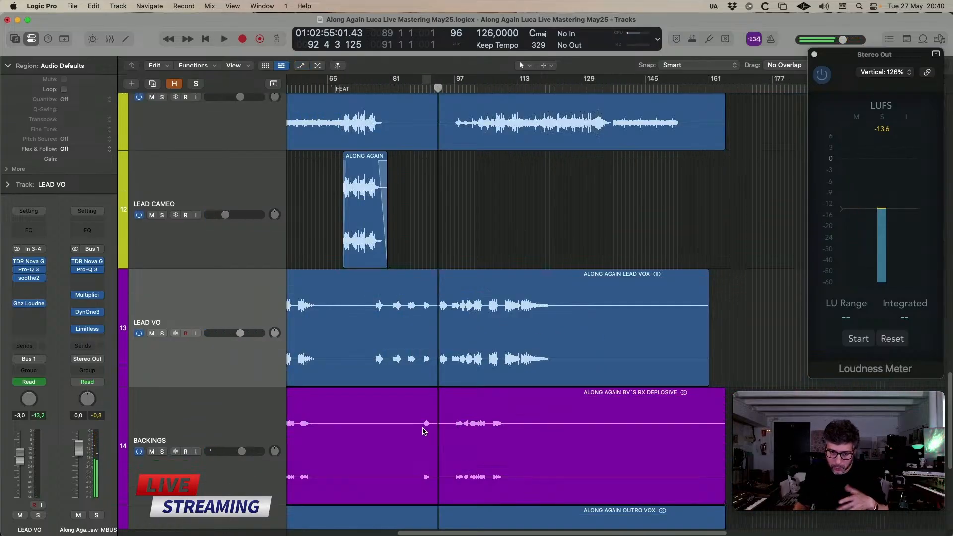
- Copy the six-bar BACKINGS section starting at bar 88 onto LEAD CAMEO without copying its automation data
{"action": "left_click", "coordinate": [214, 194]}
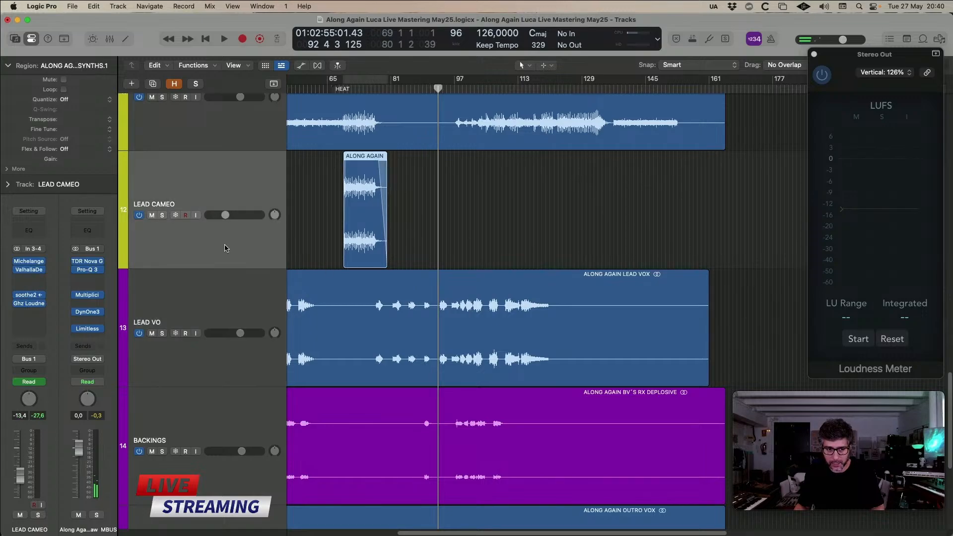
{"action": "left_click", "coordinate": [196, 435]}
{"action": "left_click_drag", "start_coordinate": [418, 437], "coordinate": [430, 230]}
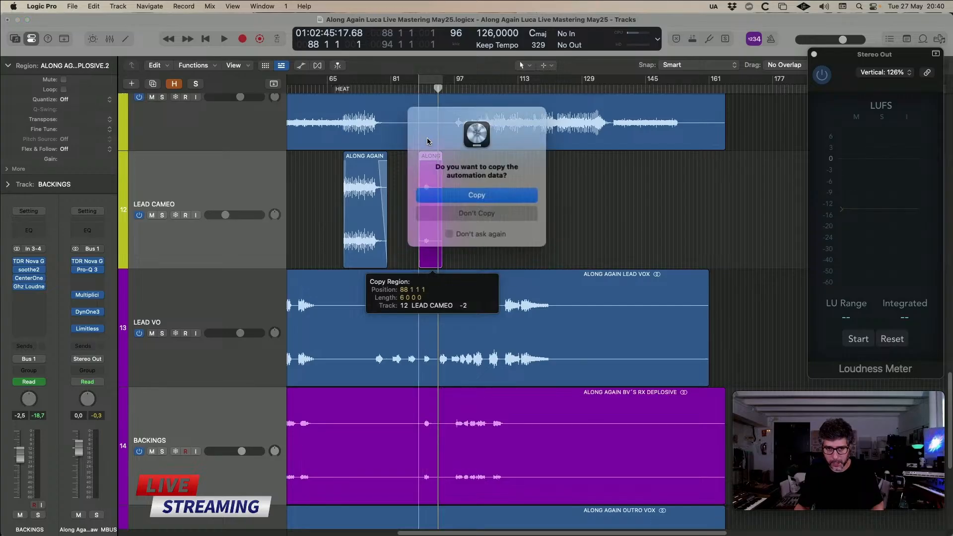
{"action": "left_click", "coordinate": [469, 210]}
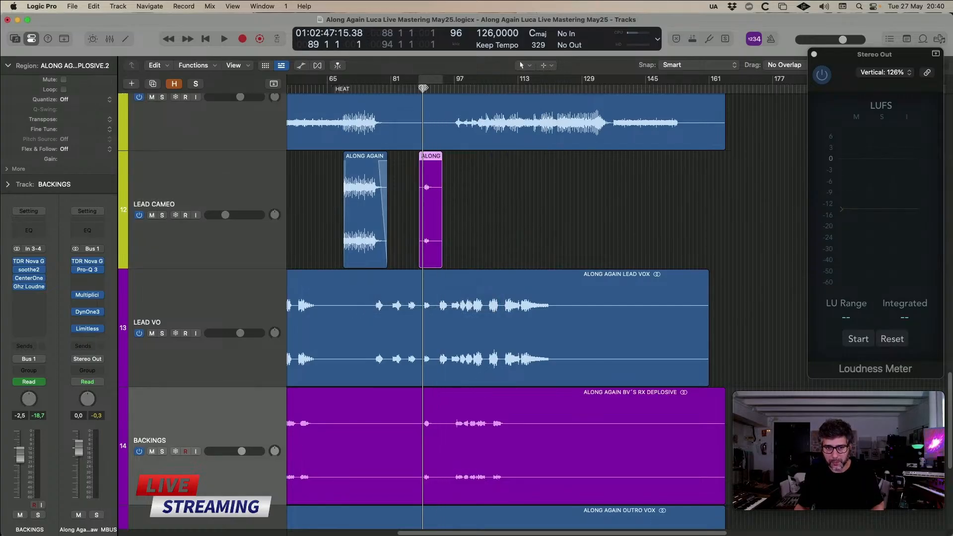
- Audition the backing vocal copy on LEAD CAMEO, set its region gain to -3.0 dB and replay from around bar 89
{"action": "key", "text": "space"}
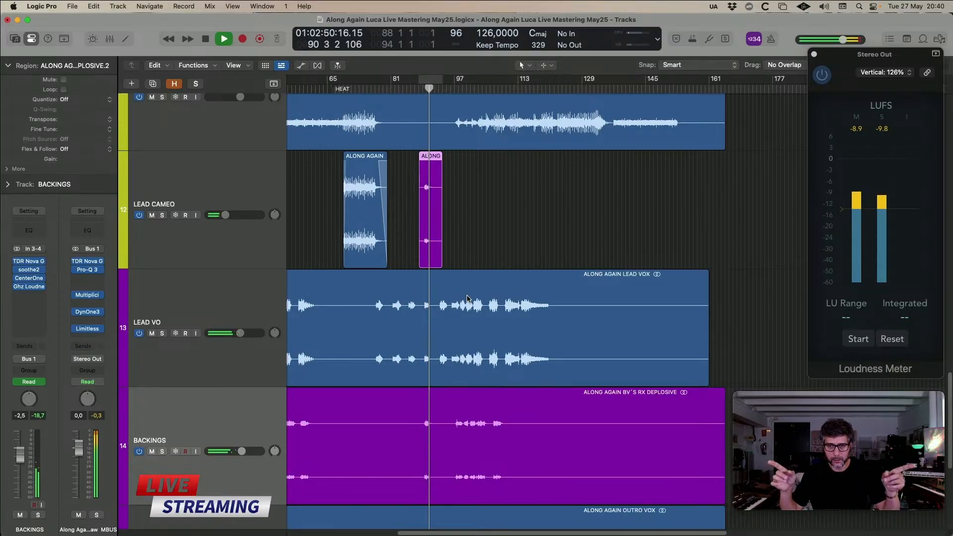
{"action": "left_click", "coordinate": [467, 229]}
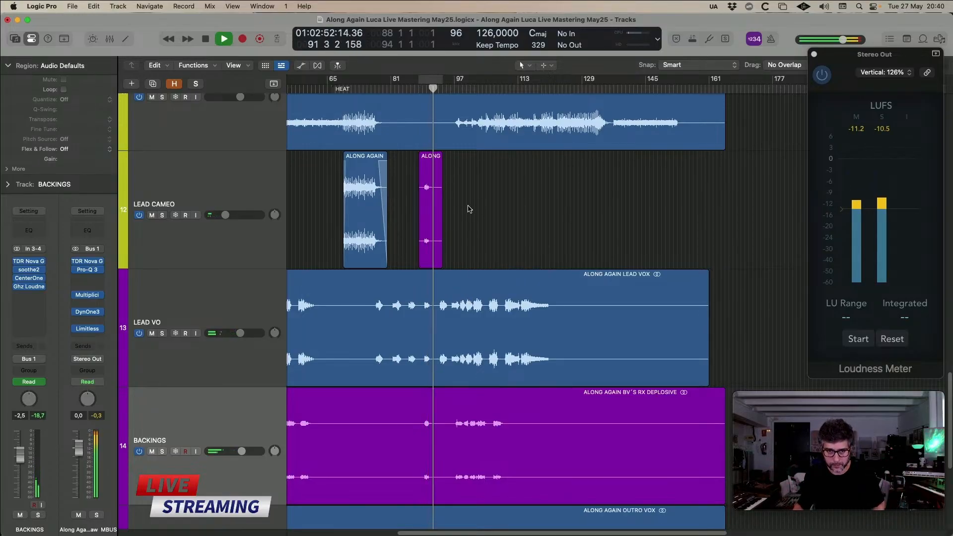
{"action": "left_click", "coordinate": [431, 209]}
{"action": "key", "text": "space"}
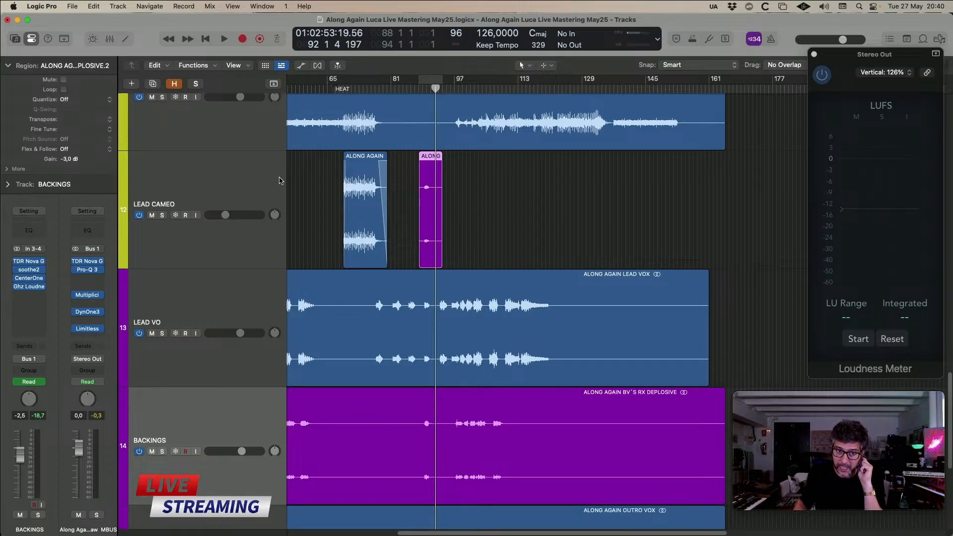
{"action": "left_click_drag", "start_coordinate": [435, 91], "coordinate": [422, 91]}
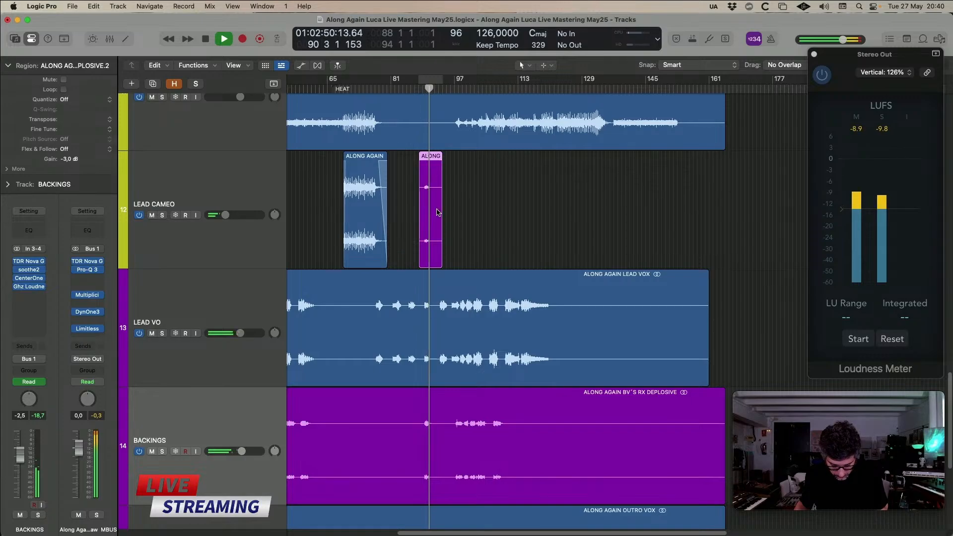
{"action": "left_click", "coordinate": [337, 248]}
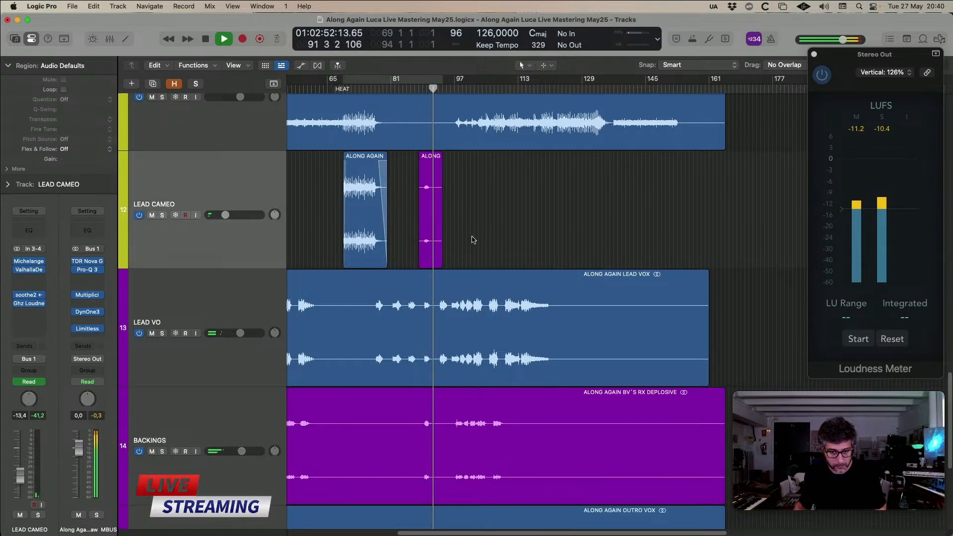
{"action": "scroll", "coordinate": [472, 234], "scroll_direction": "down", "scroll_amount": 3}
{"action": "scroll", "coordinate": [472, 240], "scroll_direction": "up", "scroll_amount": 5}
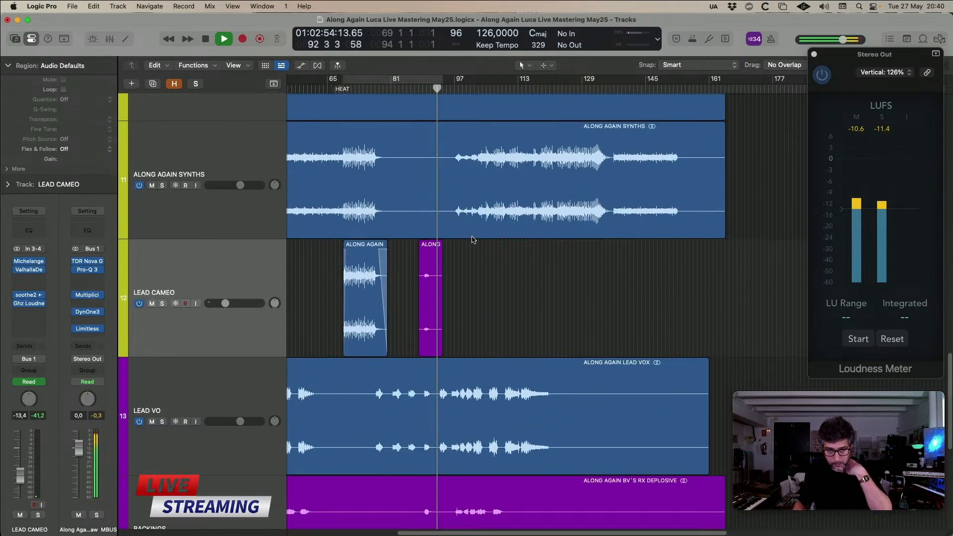
{"action": "scroll", "coordinate": [472, 240], "scroll_direction": "down", "scroll_amount": 3}
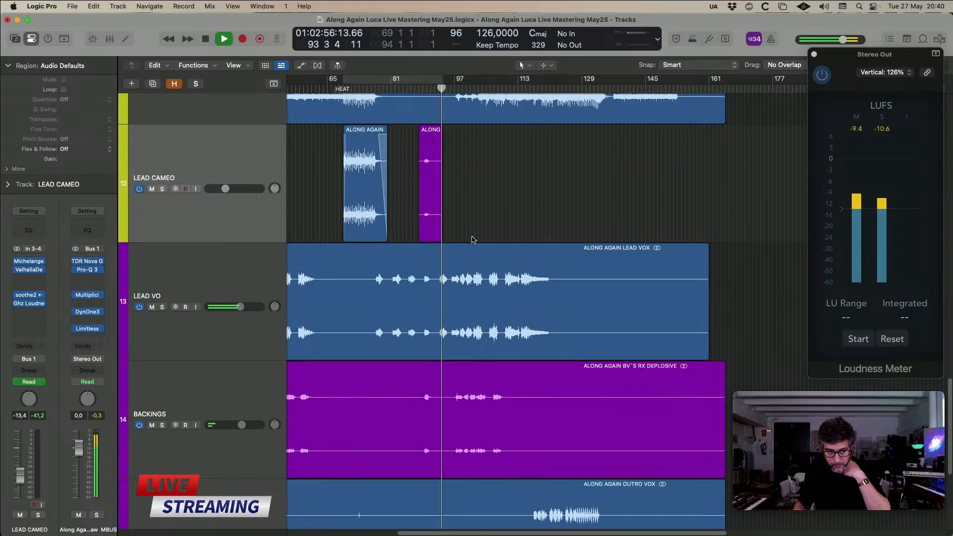
- Show automation and raise LEAD VO Trim Gain to 0.7 dB between about bars 93 and 96, returning to 0.0 dB around bar 98
{"action": "left_click", "coordinate": [193, 285]}
{"action": "key", "text": "a"}
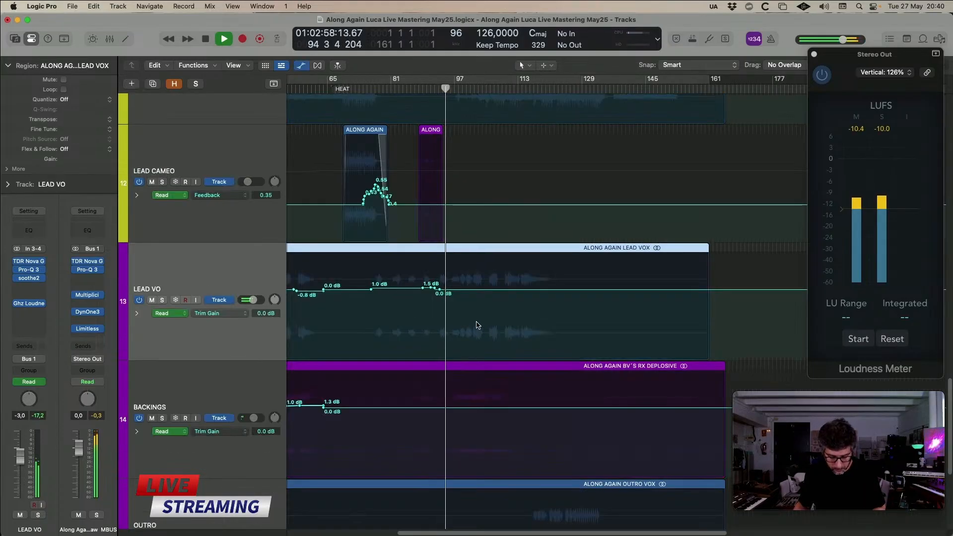
{"action": "key", "text": "super+Right"}
{"action": "key", "text": "super+Right"}
{"action": "mouse_move", "coordinate": [631, 300]}
{"action": "left_mouse_down"}
{"action": "mouse_move", "coordinate": [585, 295]}
{"action": "mouse_move", "coordinate": [671, 290]}
{"action": "mouse_move", "coordinate": [642, 293]}
{"action": "left_mouse_up"}
{"action": "left_click", "coordinate": [669, 290]}
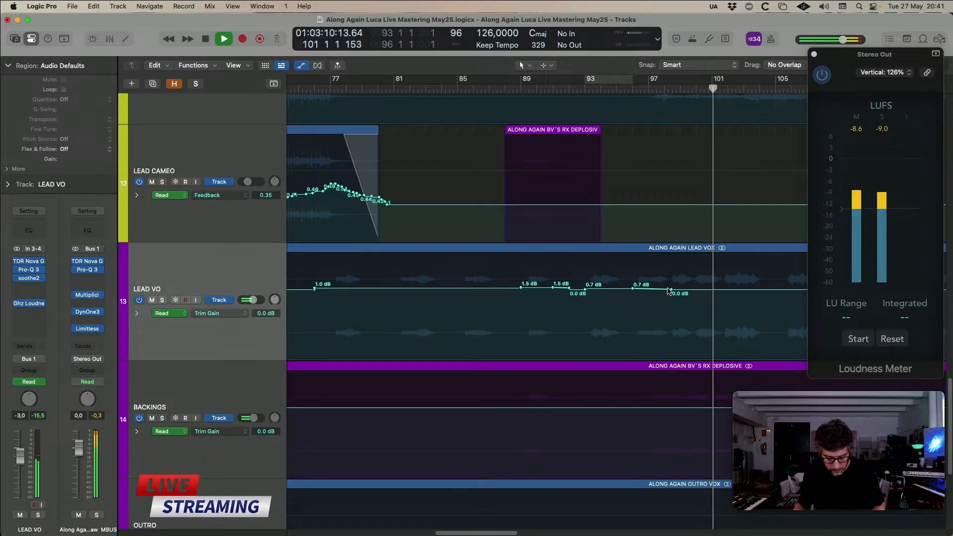
- Raise the BACKINGS Trim Gain automation to 1.0 dB between about bars 105 and 109, with 0.0 dB on either side
{"action": "key", "text": "super+Left"}
{"action": "key", "text": "super+Left"}
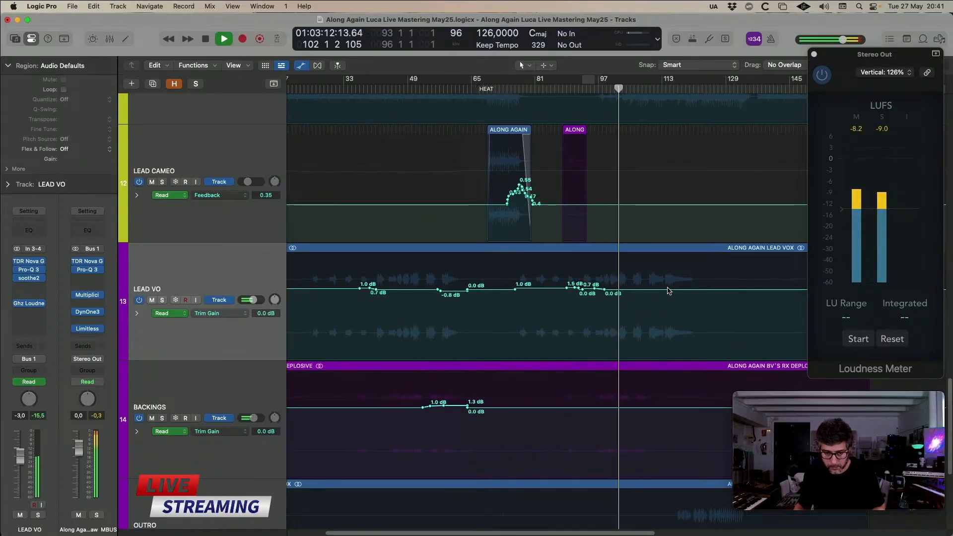
{"action": "key", "text": "super+Right"}
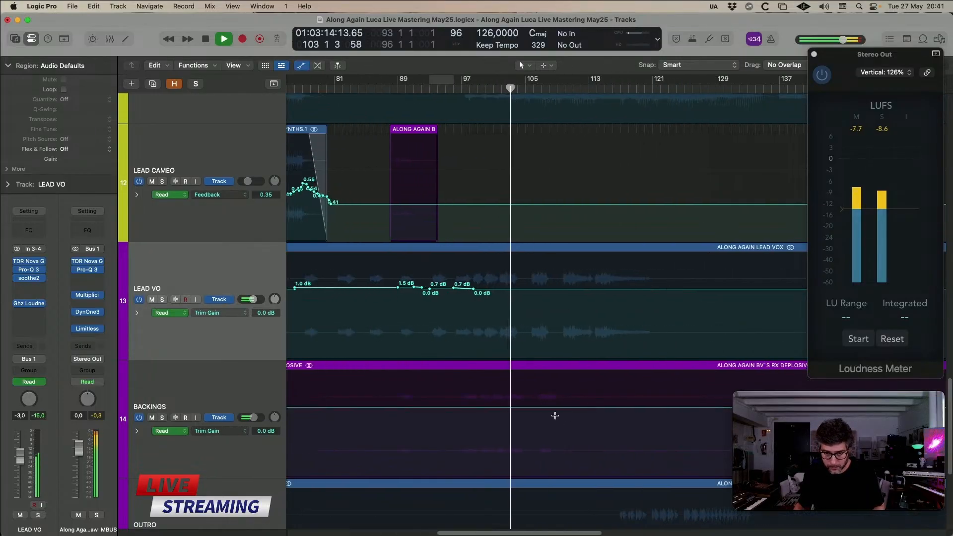
{"action": "left_click_drag", "start_coordinate": [536, 427], "coordinate": [568, 423]}
{"action": "left_click", "coordinate": [546, 407]}
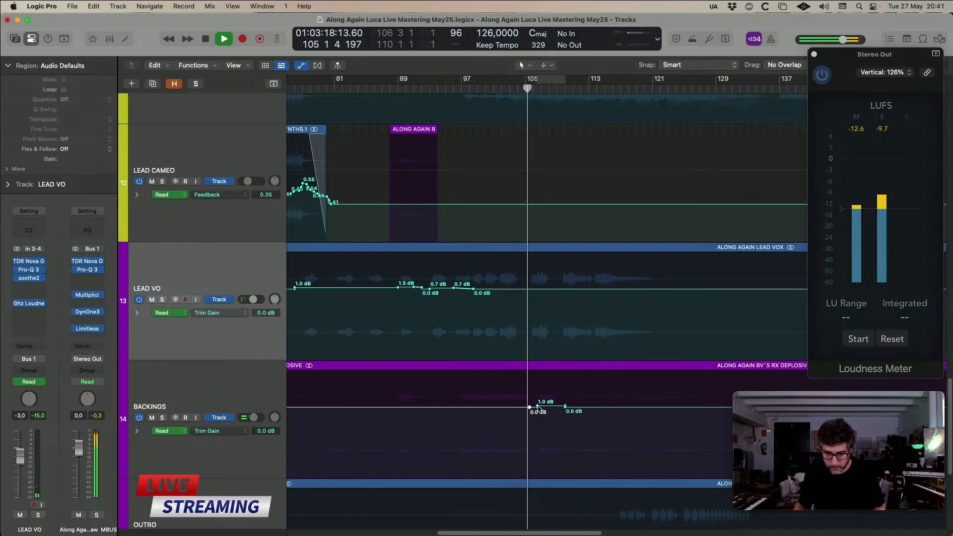
{"action": "left_click_drag", "start_coordinate": [537, 406], "coordinate": [534, 407]}
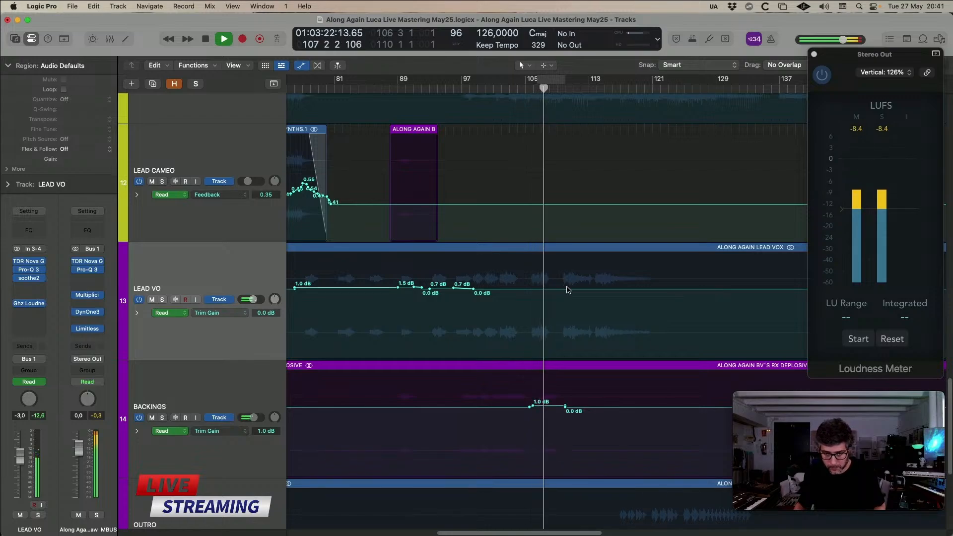
- Hide the automation and copy the ALONG AGAIN SYNTHS section from about bar 107 to 137 onto LEAD CAMEO
{"action": "scroll", "coordinate": [569, 307], "scroll_direction": "up", "scroll_amount": 4}
{"action": "scroll", "coordinate": [569, 307], "scroll_direction": "up", "scroll_amount": 3}
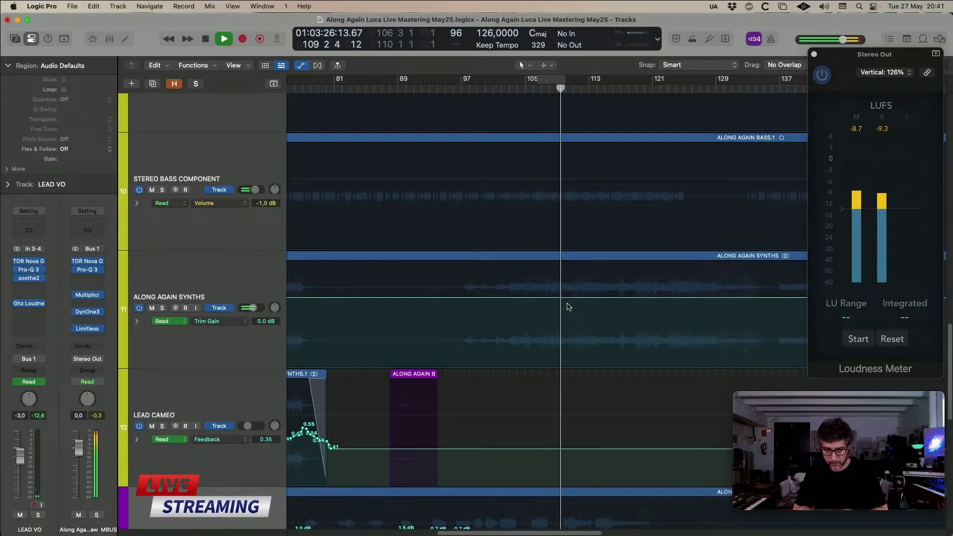
{"action": "key", "text": "a"}
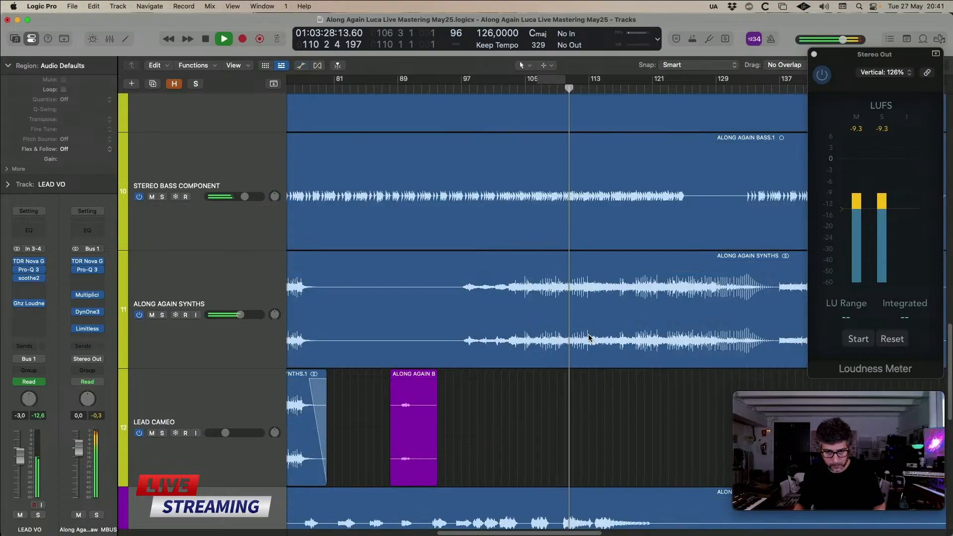
{"action": "key", "text": "super+Left"}
{"action": "key", "text": "super+Left"}
{"action": "scroll", "coordinate": [587, 337], "scroll_direction": "down", "scroll_amount": 2}
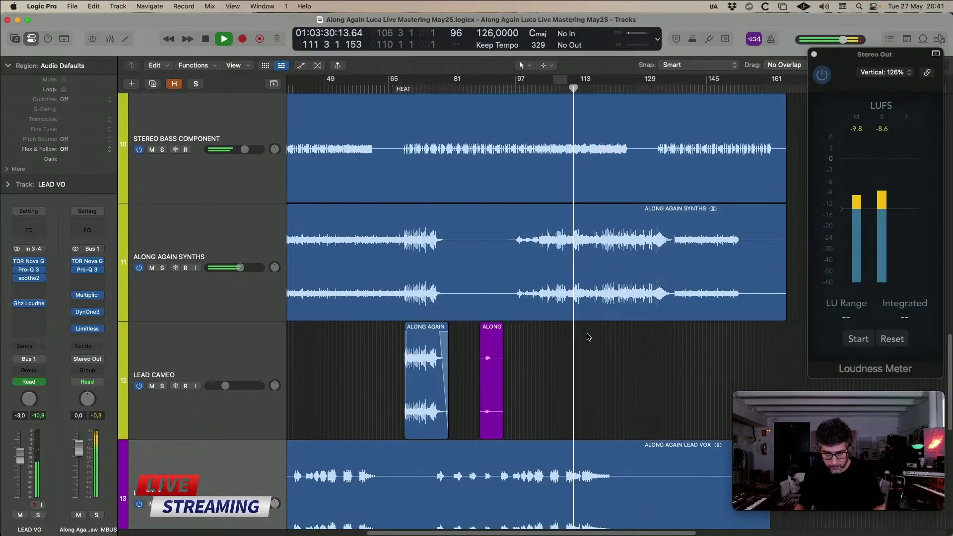
{"action": "scroll", "coordinate": [588, 337], "scroll_direction": "down", "scroll_amount": 2}
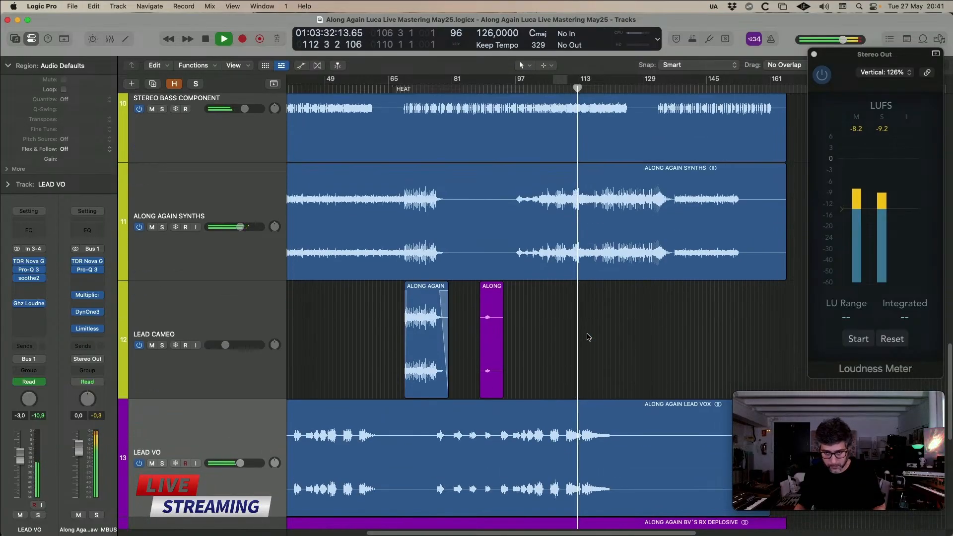
{"action": "scroll", "coordinate": [579, 269], "scroll_direction": "right", "scroll_amount": 2}
{"action": "left_click_drag", "start_coordinate": [630, 208], "coordinate": [542, 314]}
{"action": "key", "text": "Return"}
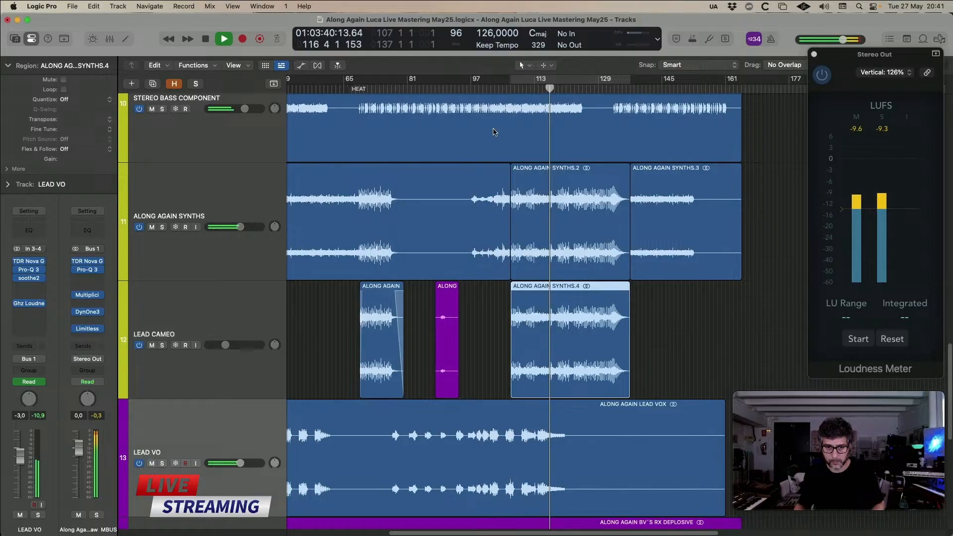
- Stop playback, move the playhead to bar 104 and add a curved fade-in of about eight bars to the new synth copy
{"action": "key", "text": "space"}
{"action": "left_click", "coordinate": [507, 302]}
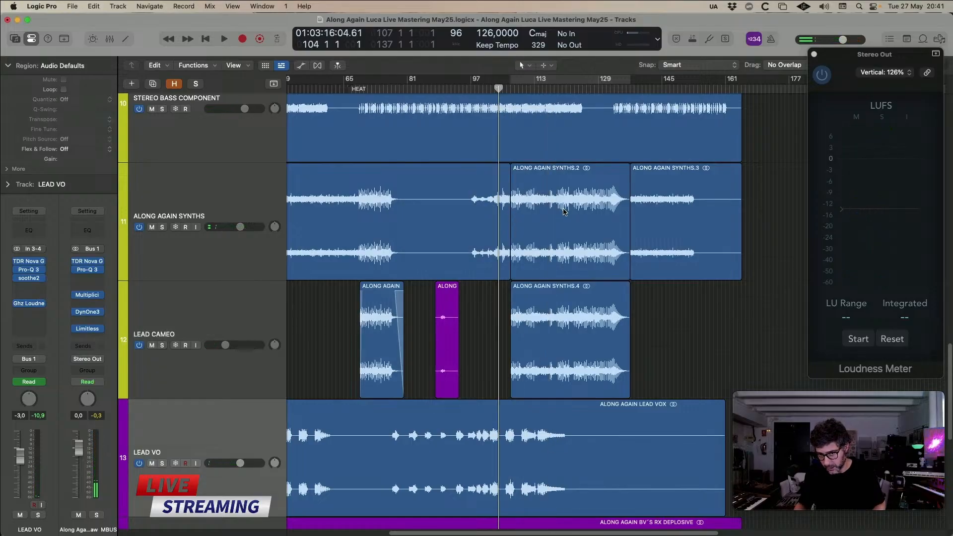
{"action": "left_click_drag", "start_coordinate": [511, 294], "coordinate": [534, 292]}
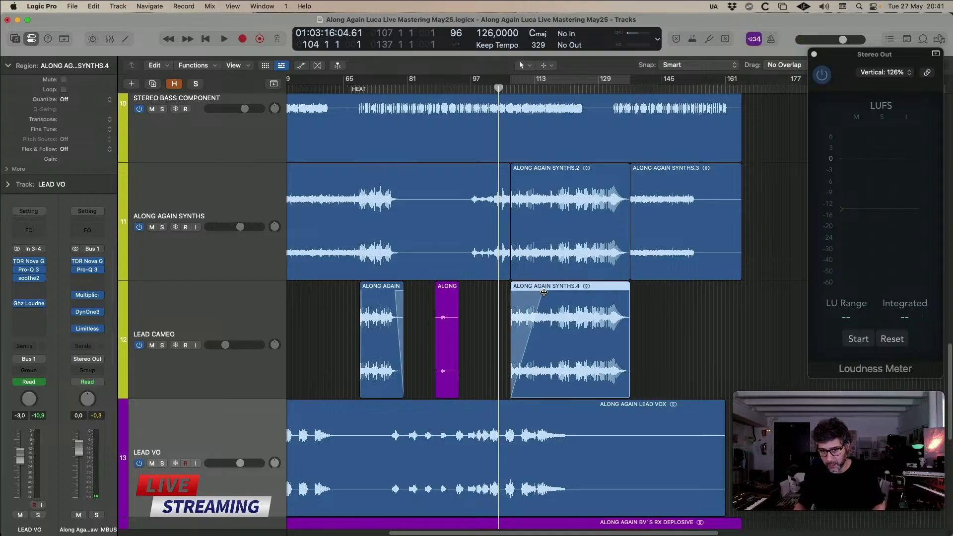
{"action": "left_click", "coordinate": [507, 304]}
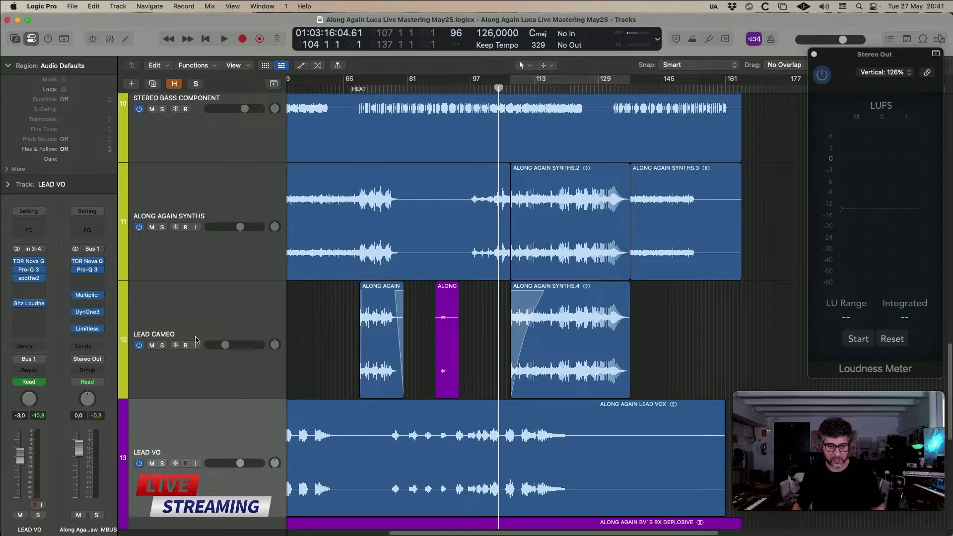
- Check the ValhallaDelay settings on LEAD CAMEO, close the plug-in and play back from bar 104
{"action": "left_click", "coordinate": [193, 294]}
{"action": "left_click", "coordinate": [28, 271]}
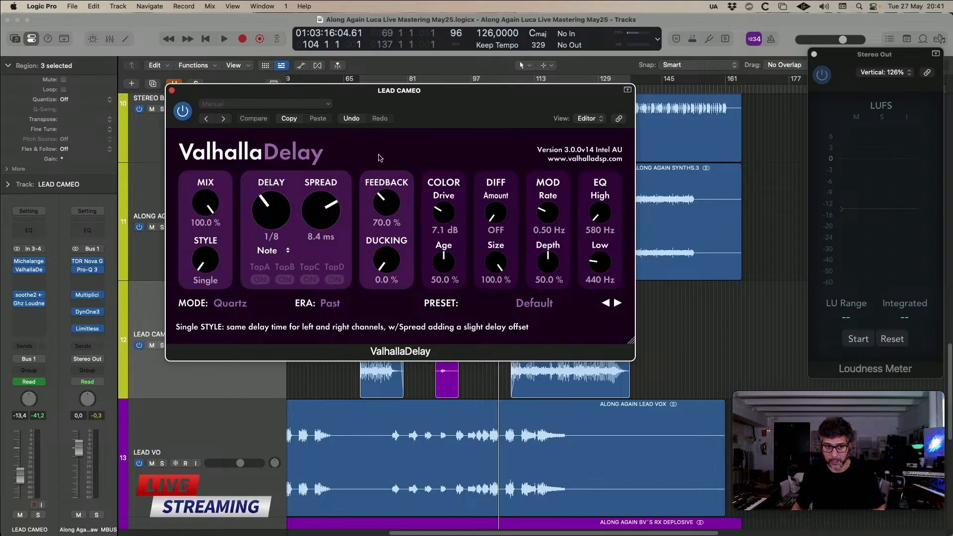
{"action": "left_click", "coordinate": [172, 91]}
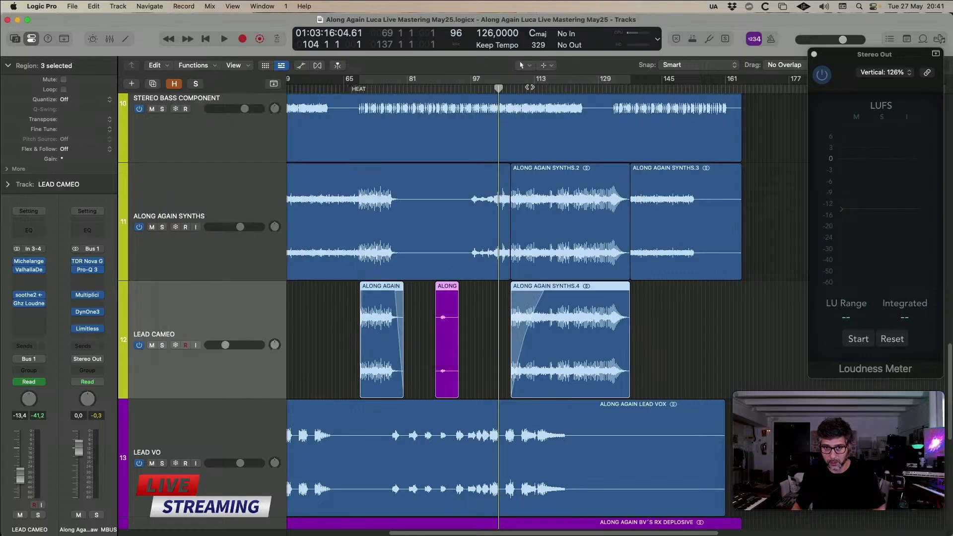
{"action": "key", "text": "space"}
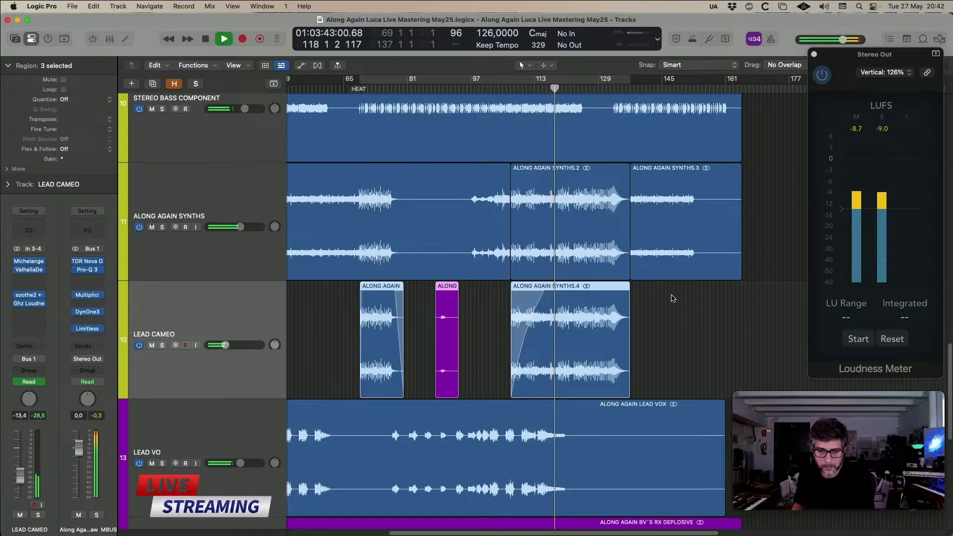
- Clear the region selection, select the OUTRO track, range-select its vocal from bar 121 to 133 and play that section
{"action": "left_click", "coordinate": [666, 310]}
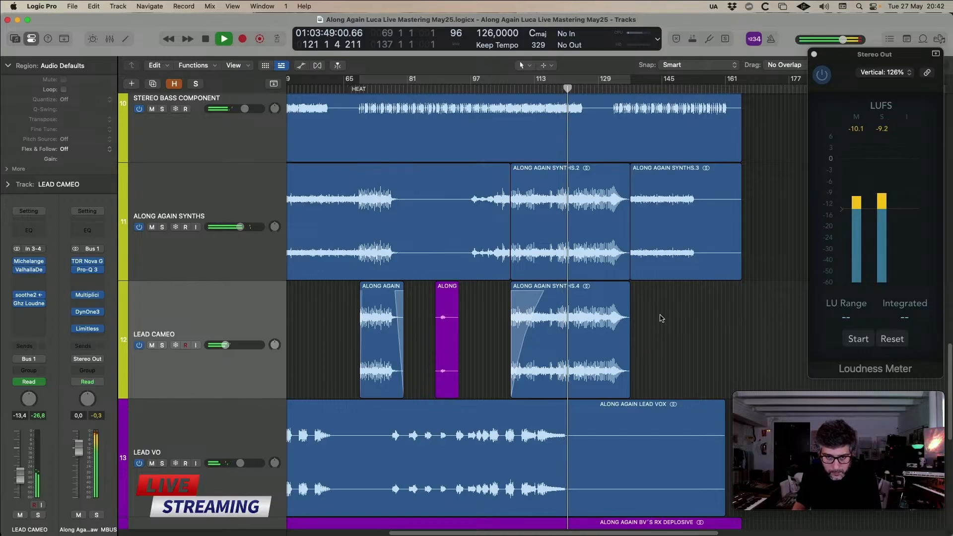
{"action": "scroll", "coordinate": [662, 318], "scroll_direction": "down", "scroll_amount": 5}
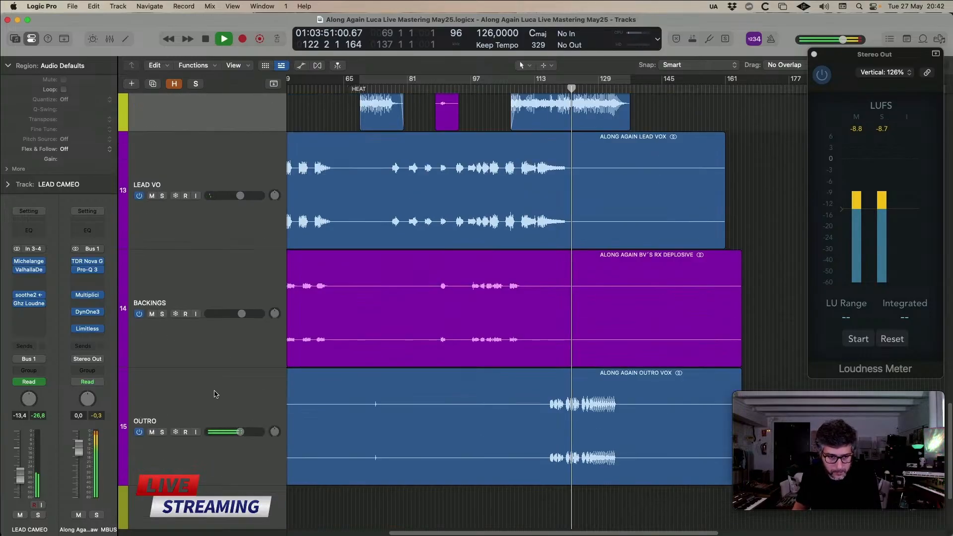
{"action": "left_click", "coordinate": [216, 394]}
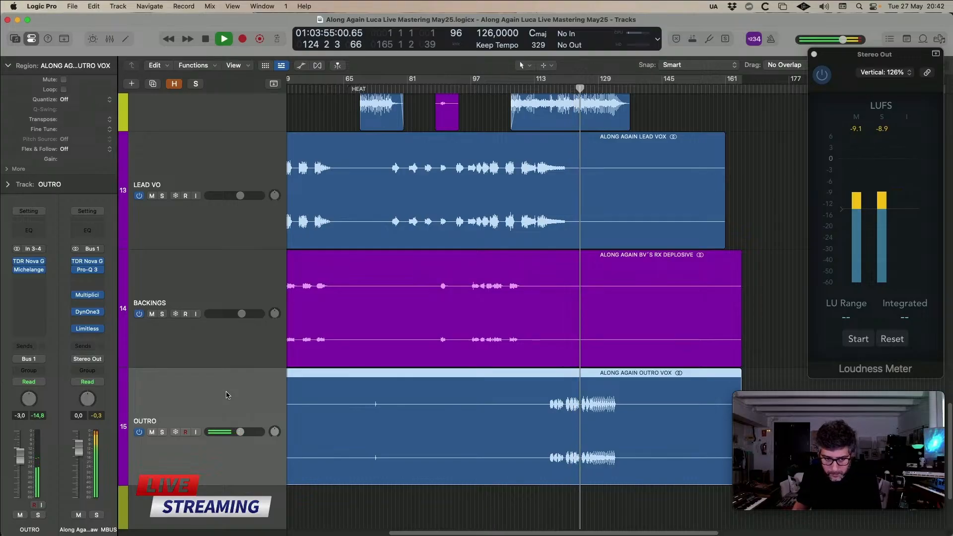
{"action": "left_click", "coordinate": [31, 276]}
{"action": "key", "text": "Escape"}
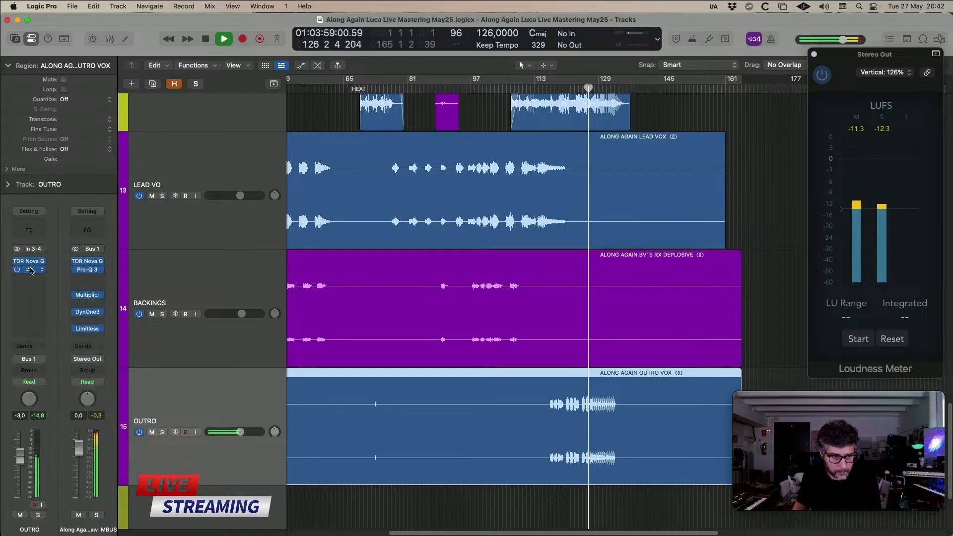
{"action": "left_click", "coordinate": [40, 301]}
{"action": "key", "text": "Escape"}
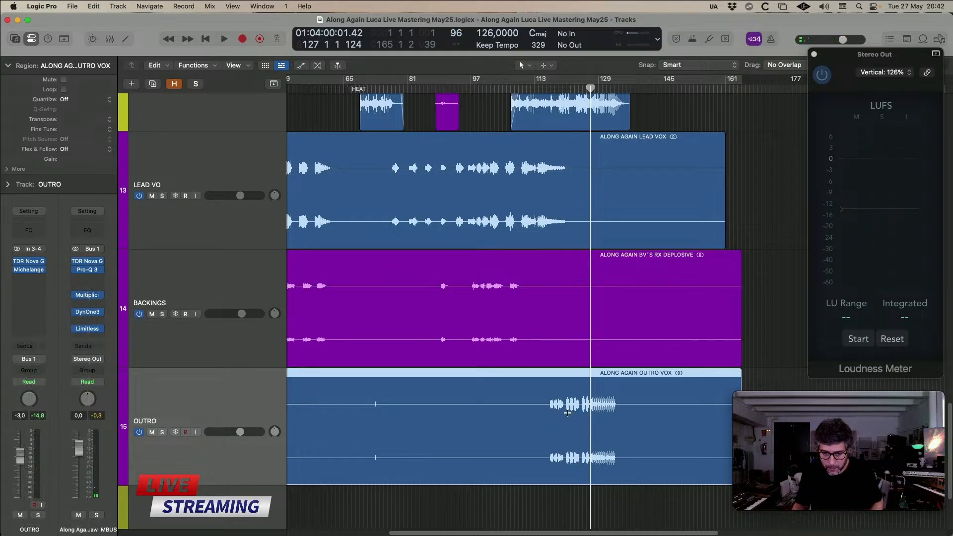
{"action": "left_click_drag", "start_coordinate": [568, 413], "coordinate": [614, 414]}
{"action": "key", "text": "space"}
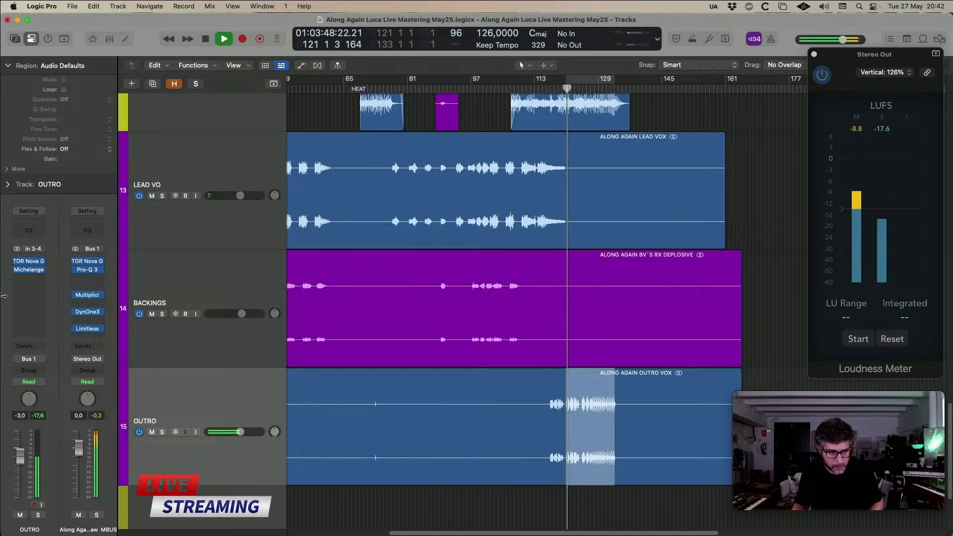
- Adjust the mid level, mid frequency and low threshold in Michelangelo on OUTRO during playback, and close the plug-in
{"action": "left_click", "coordinate": [29, 270]}
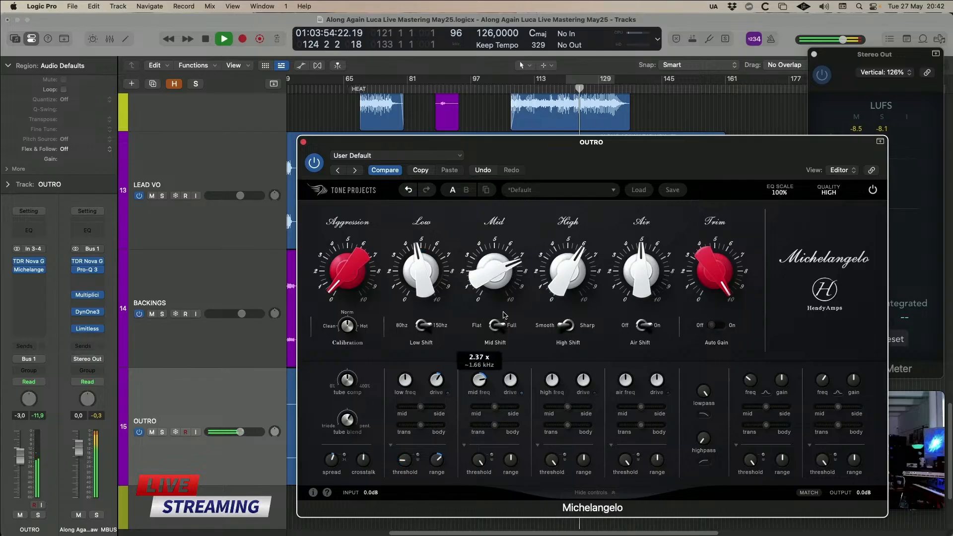
{"action": "mouse_move", "coordinate": [502, 285]}
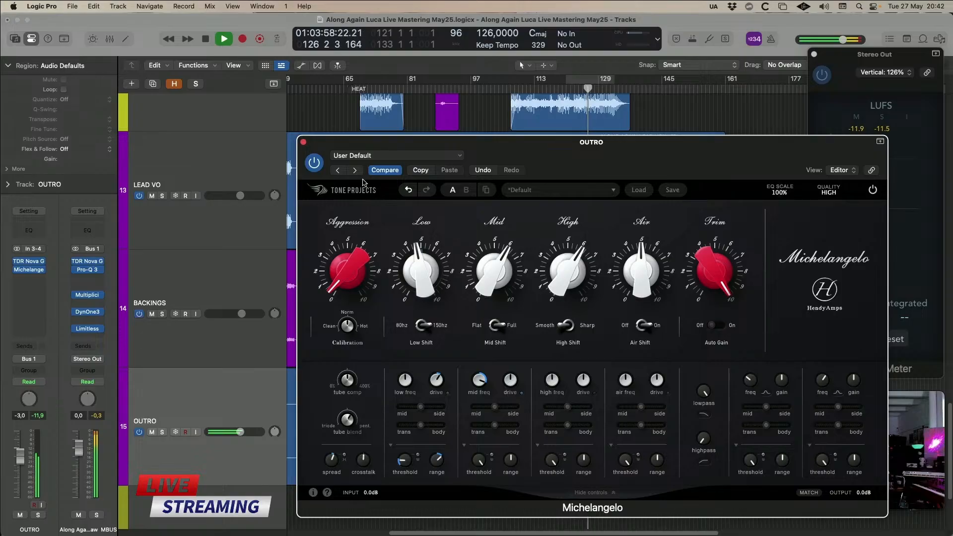
{"action": "left_click", "coordinate": [304, 144]}
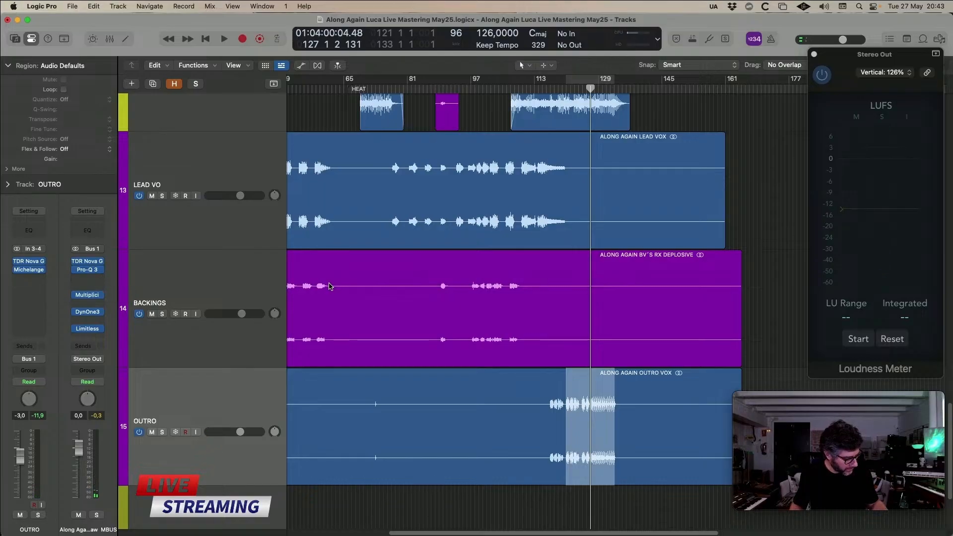
- Try Oxford Envolution on OUTRO, soloing the track and setting Sustain to +3.0 dB while playing from bar 121
{"action": "left_click", "coordinate": [266, 386]}
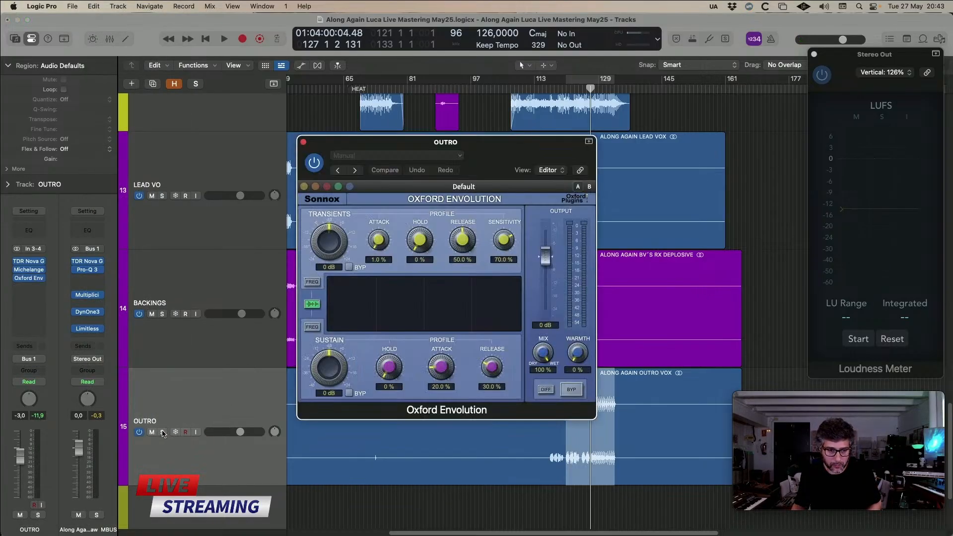
{"action": "left_click", "coordinate": [162, 433]}
{"action": "left_click_drag", "start_coordinate": [437, 143], "coordinate": [420, 143]}
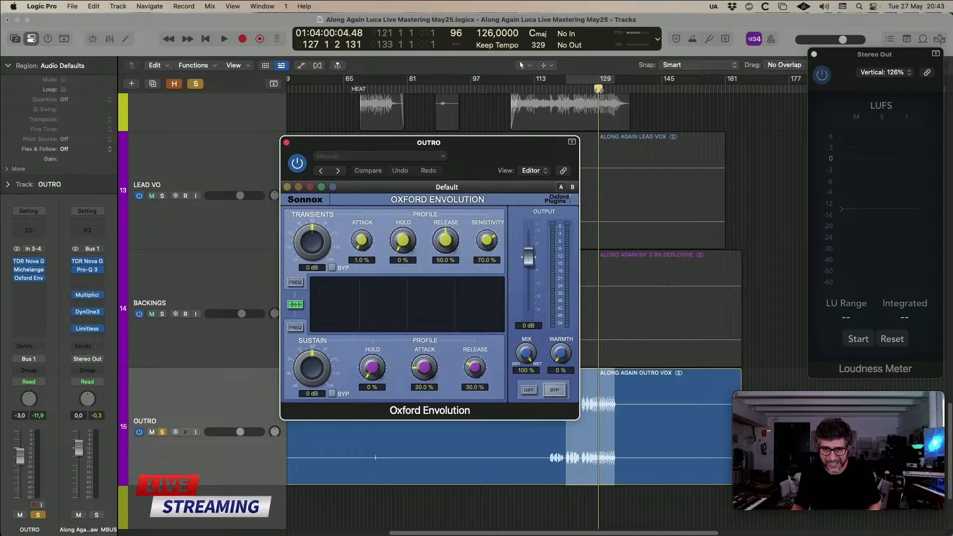
{"action": "left_click_drag", "start_coordinate": [599, 89], "coordinate": [582, 89]}
{"action": "key", "text": "space"}
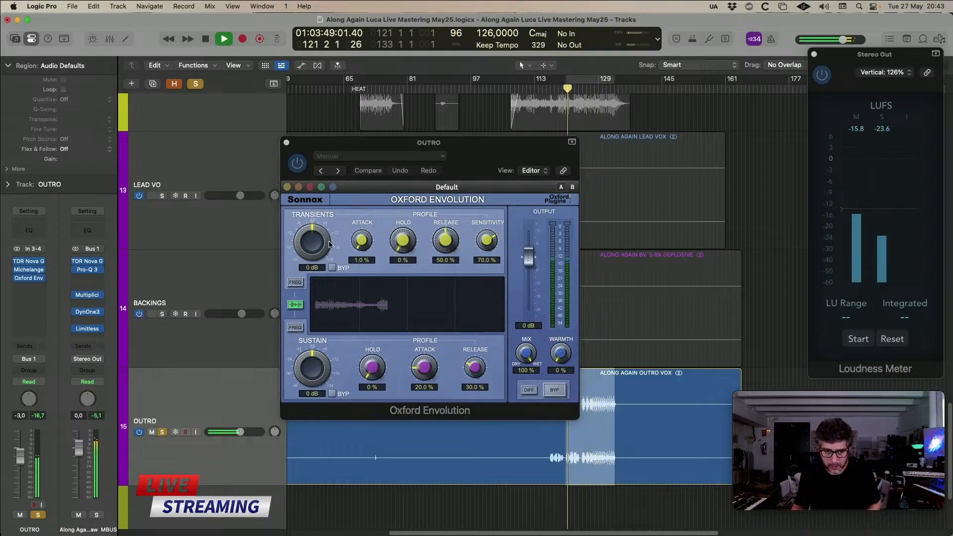
{"action": "left_click_drag", "start_coordinate": [329, 244], "coordinate": [319, 235]}
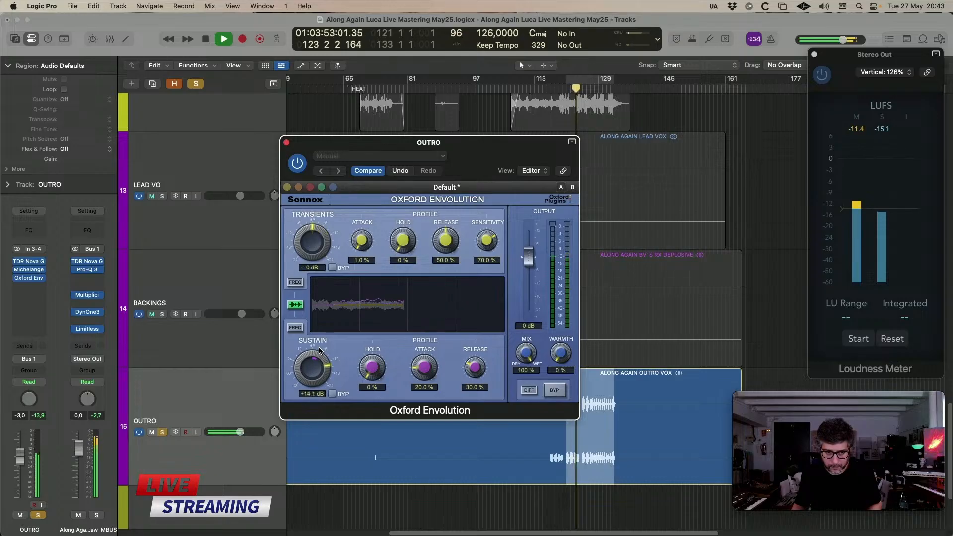
{"action": "left_click_drag", "start_coordinate": [317, 347], "coordinate": [321, 377]}
{"action": "key", "text": "space"}
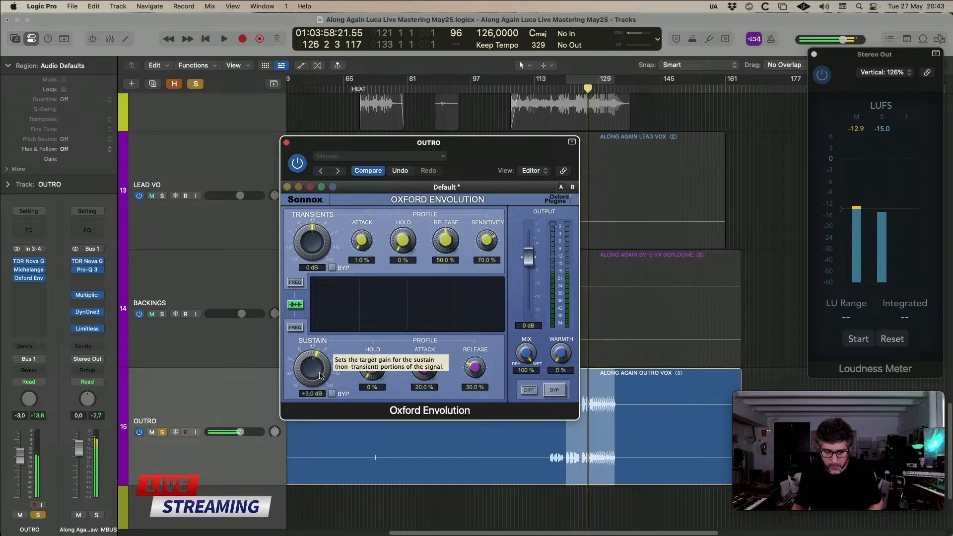
- Replace Oxford Envolution on OUTRO with DMG Audio Multiplicity, start playback and load the 2 BANDS STRAIGHT preset
{"action": "left_click", "coordinate": [29, 278]}
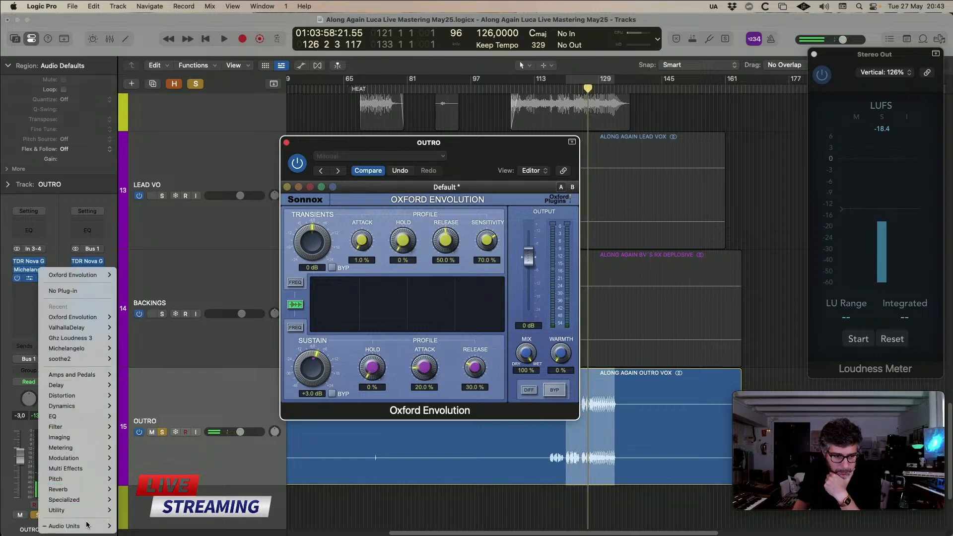
{"action": "mouse_move", "coordinate": [87, 526]}
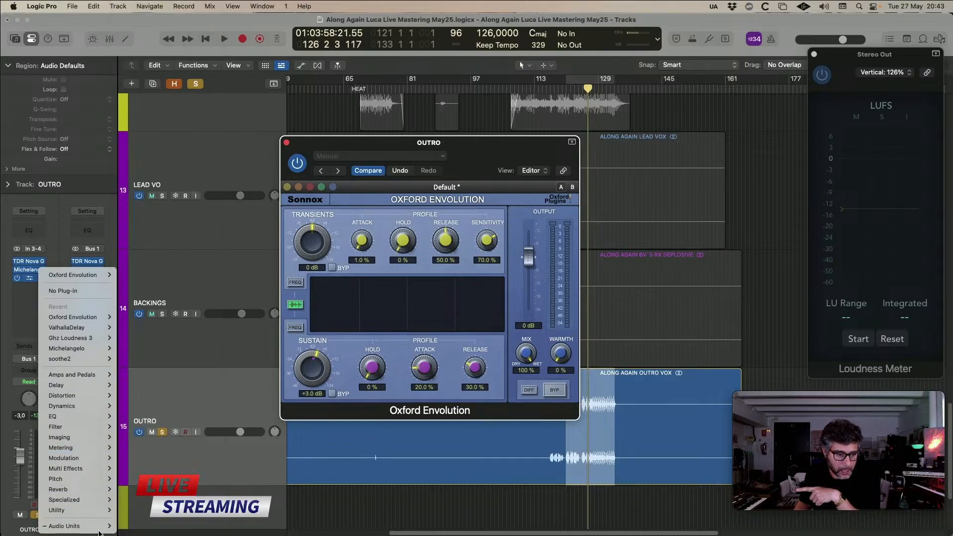
{"action": "mouse_move", "coordinate": [117, 529]}
{"action": "mouse_move", "coordinate": [199, 64]}
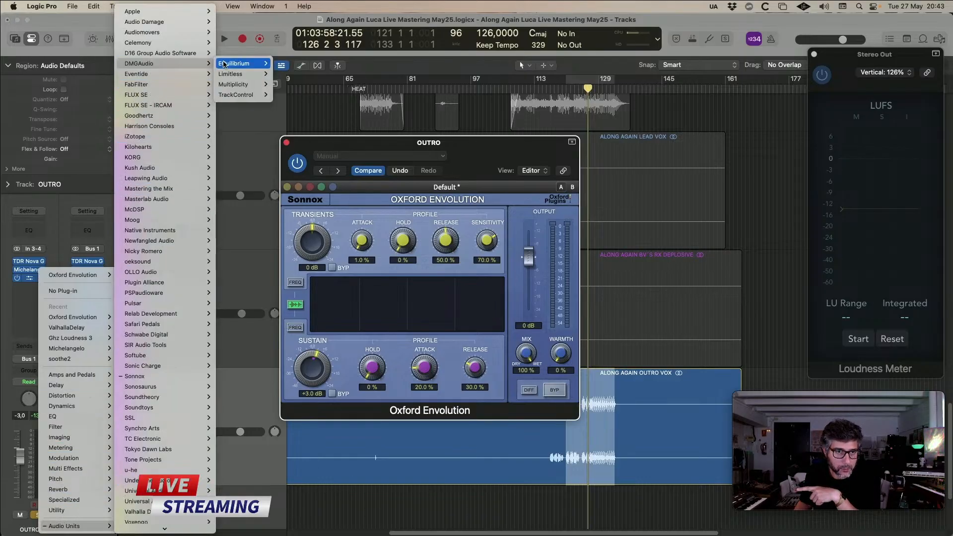
{"action": "left_click", "coordinate": [243, 85]}
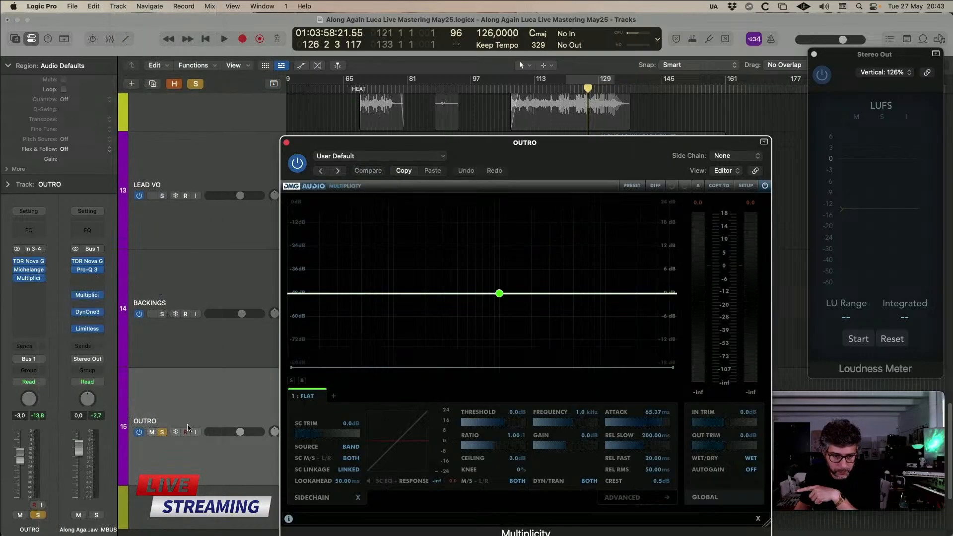
{"action": "key", "text": "space"}
{"action": "left_click", "coordinate": [388, 156]}
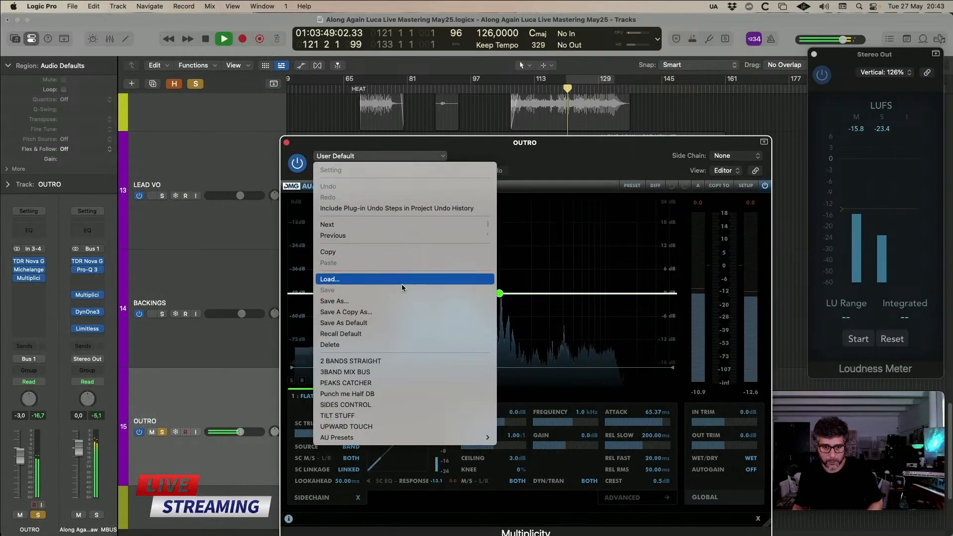
{"action": "left_click", "coordinate": [401, 372]}
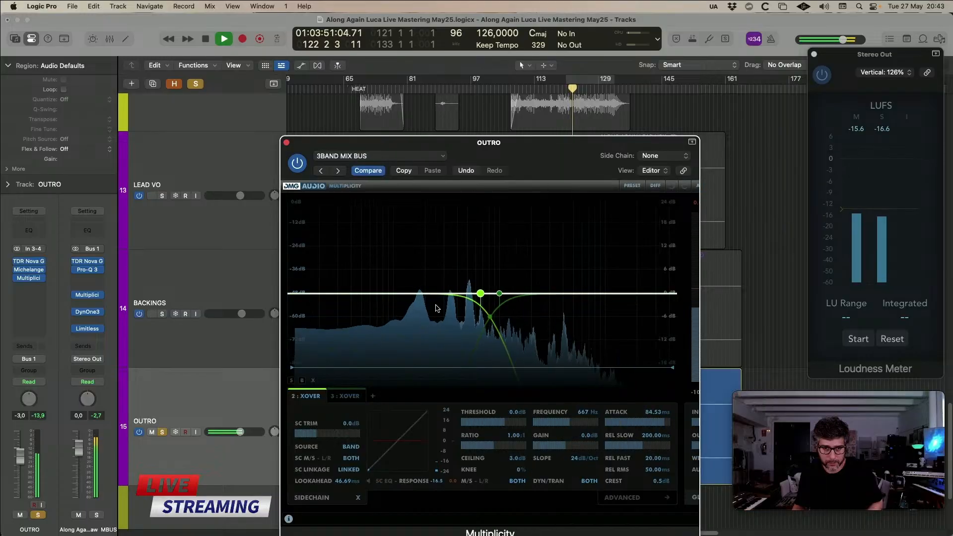
- Audition Multiplicity's upper crossover band in solo, set its frequency to 1.8 kHz and its ratio to 1:1.06
{"action": "left_click", "coordinate": [337, 389]}
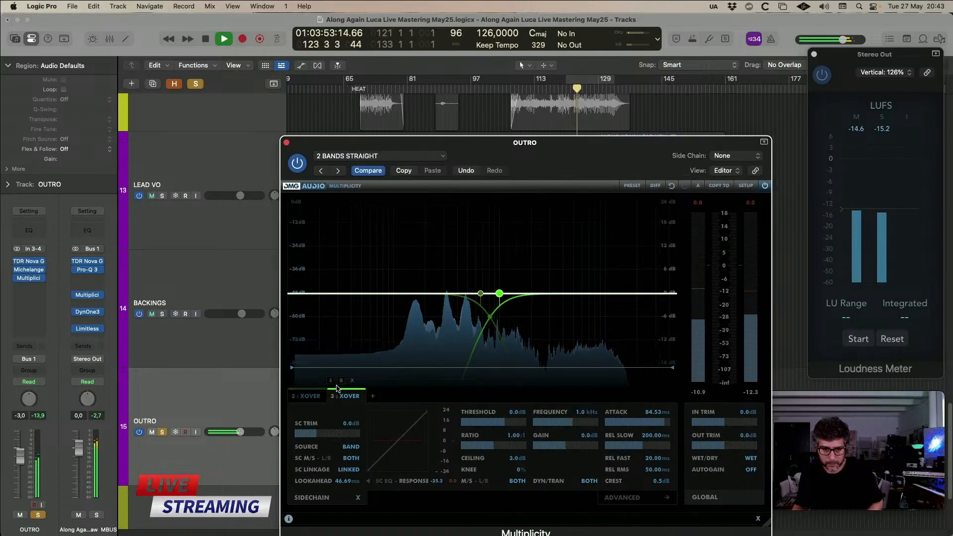
{"action": "left_click", "coordinate": [330, 381]}
{"action": "key", "text": "space"}
{"action": "key", "text": "space"}
{"action": "left_click_drag", "start_coordinate": [584, 410], "coordinate": [587, 397]}
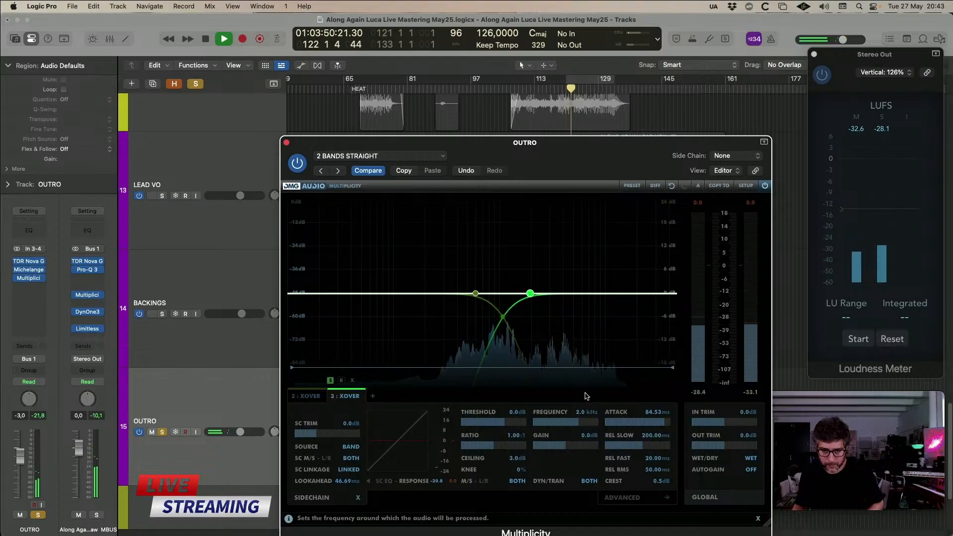
{"action": "key", "text": "space"}
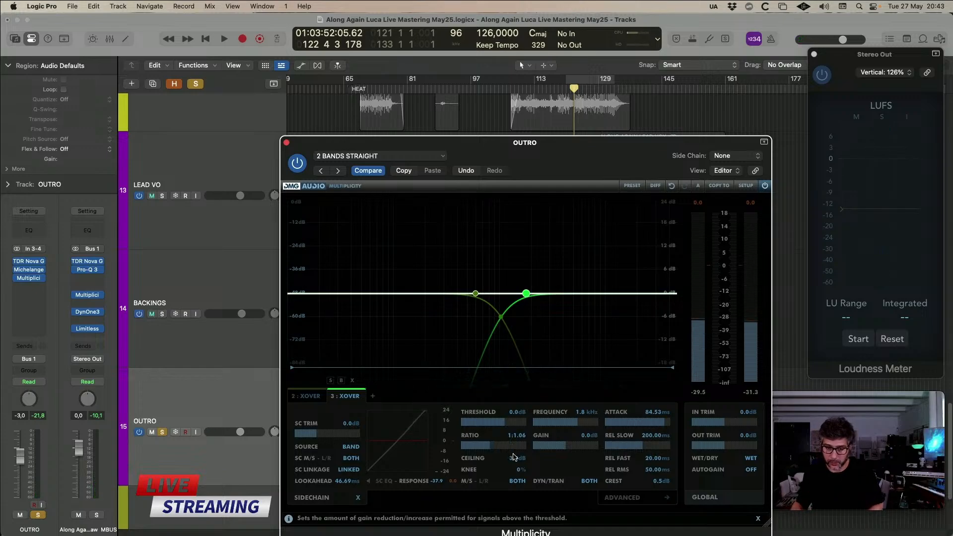
- Play the section and set the upper band's threshold to -40.2 dB and its frequency to 1.3 kHz
{"action": "key", "text": "space"}
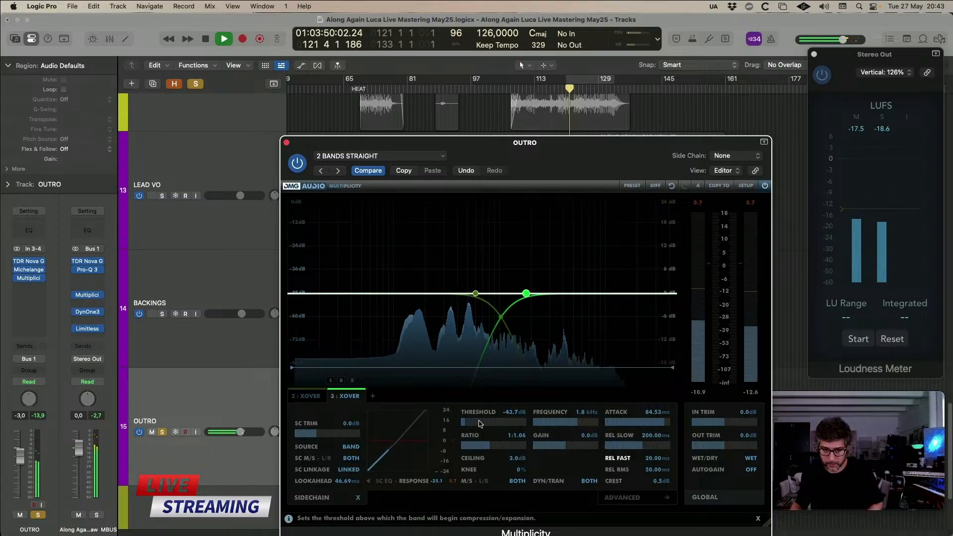
{"action": "left_click_drag", "start_coordinate": [503, 424], "coordinate": [482, 423]}
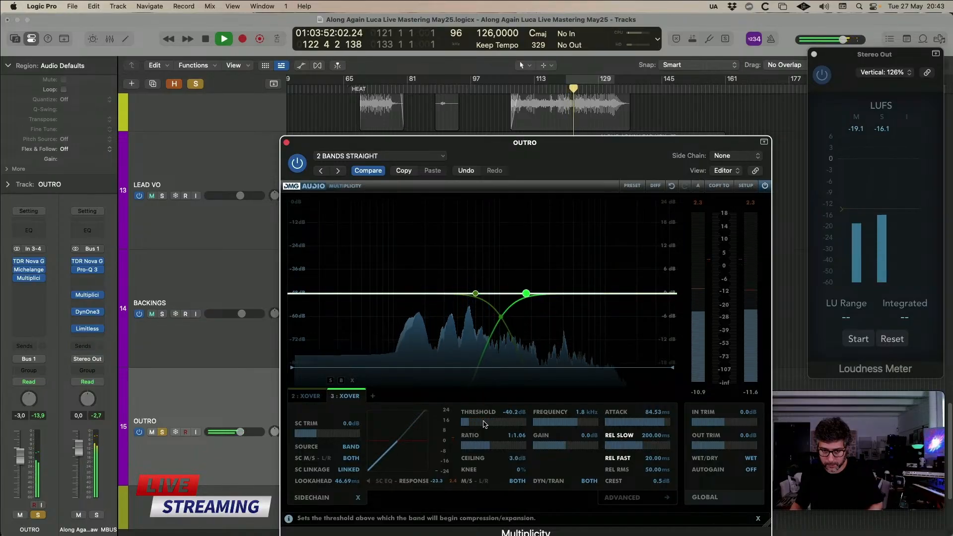
{"action": "left_click_drag", "start_coordinate": [597, 419], "coordinate": [594, 421]}
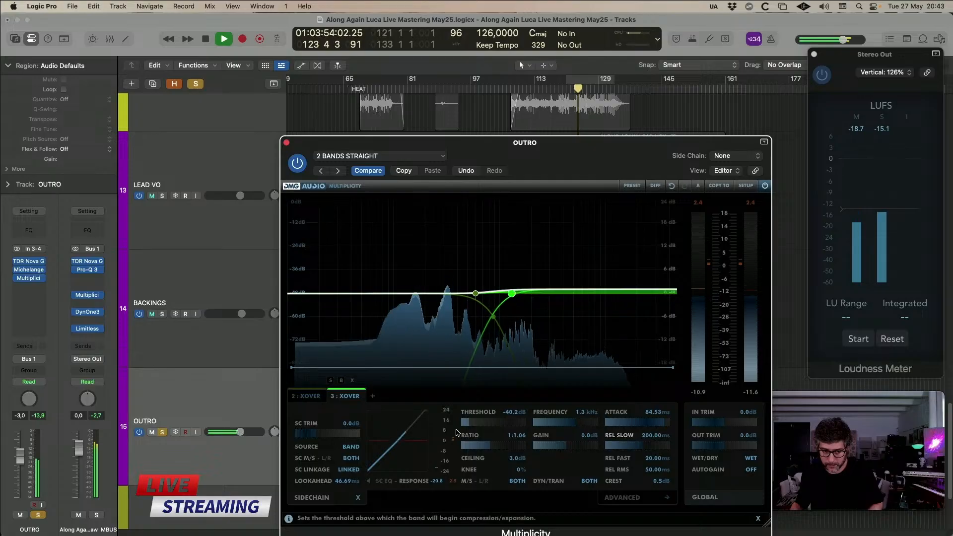
- Stop playback, unsolo OUTRO, close Multiplicity and play the full mix from about bar 108
{"action": "key", "text": "space"}
{"action": "left_click", "coordinate": [163, 431]}
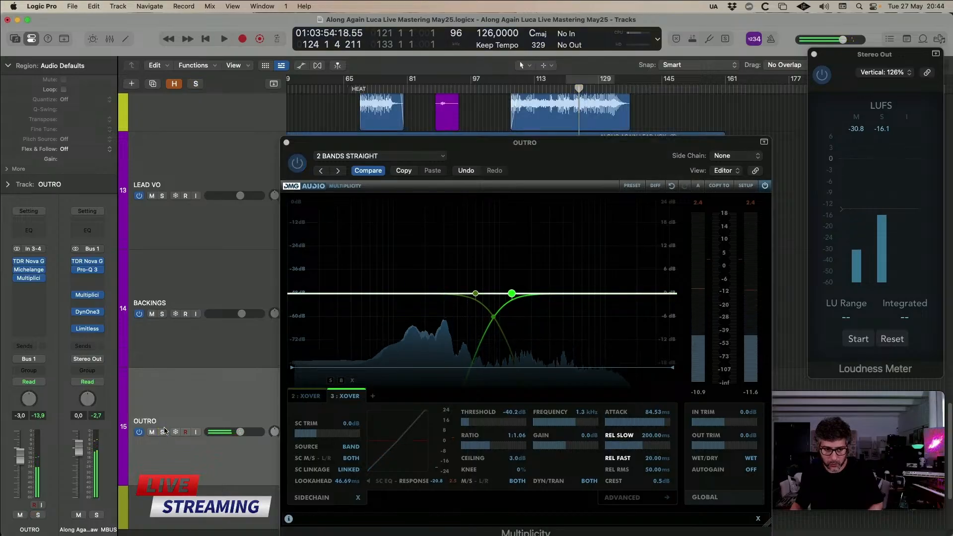
{"action": "left_click", "coordinate": [286, 143]}
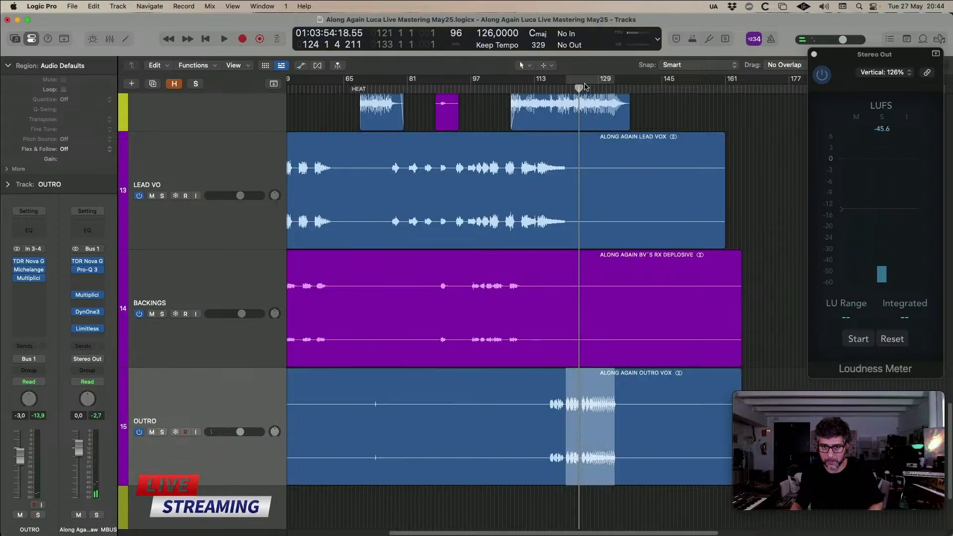
{"action": "left_click_drag", "start_coordinate": [584, 87], "coordinate": [516, 89]}
{"action": "left_click", "coordinate": [533, 443]}
{"action": "key", "text": "space"}
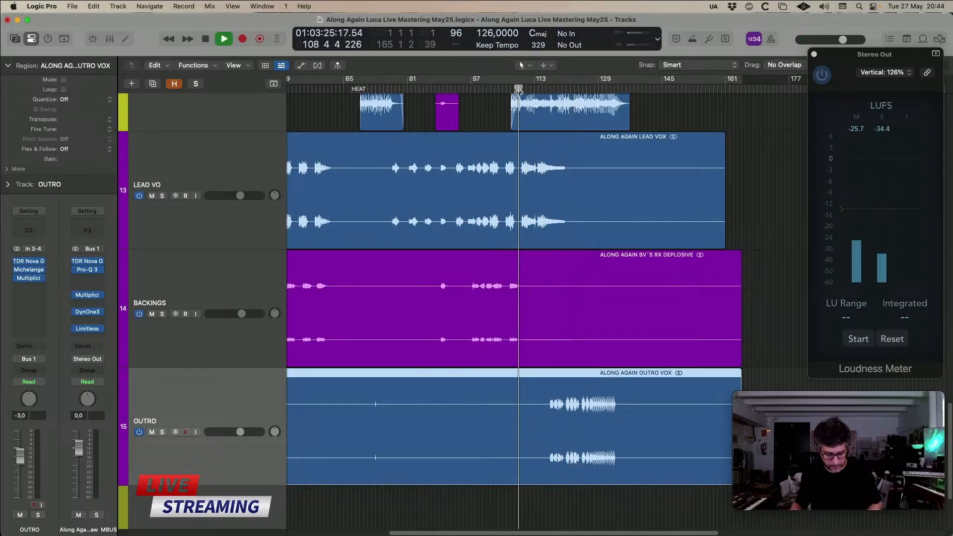
- Reopen Multiplicity on OUTRO and compare the mix with the plug-in's processing bypassed and active
{"action": "left_click", "coordinate": [29, 278]}
{"action": "left_click_drag", "start_coordinate": [537, 154], "coordinate": [344, 102]}
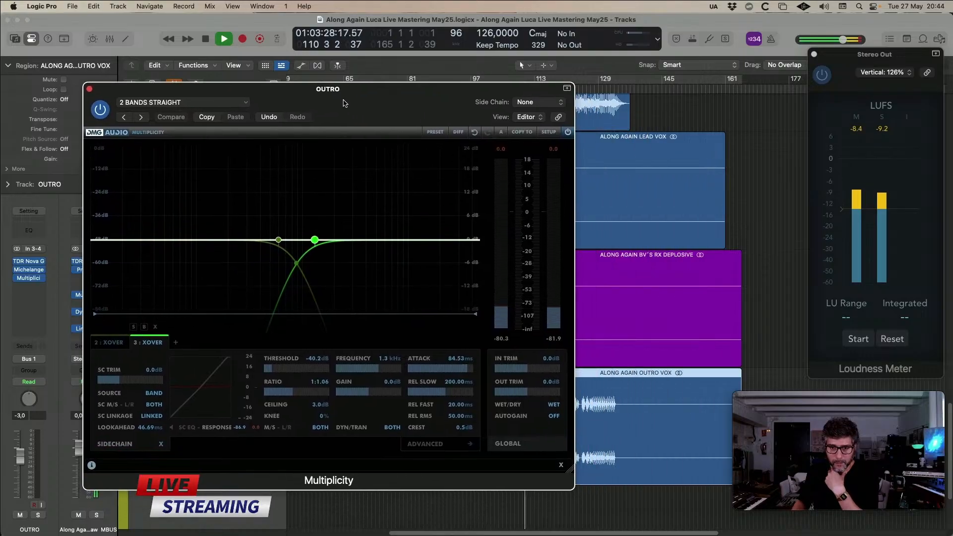
{"action": "left_click", "coordinate": [577, 133]}
{"action": "left_click", "coordinate": [567, 132]}
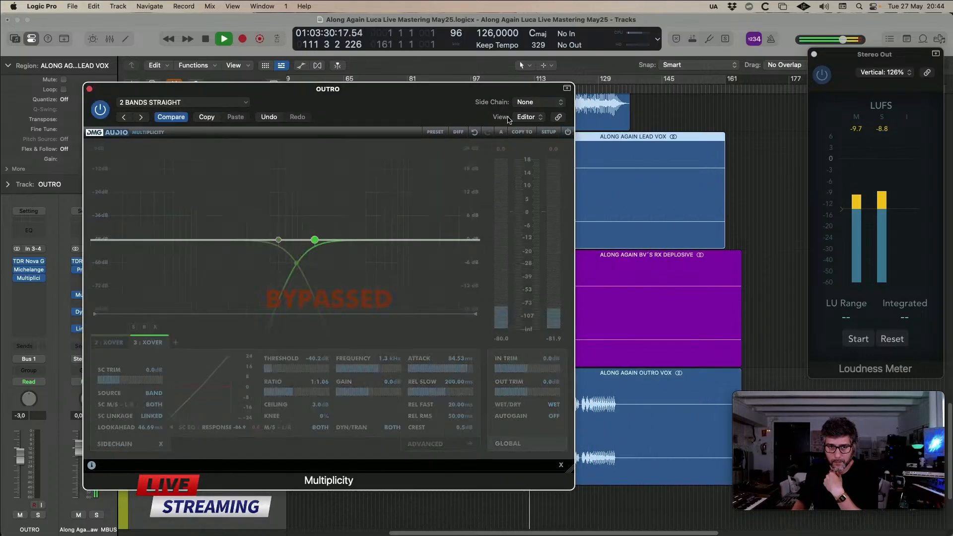
{"action": "left_click_drag", "start_coordinate": [439, 105], "coordinate": [434, 115]}
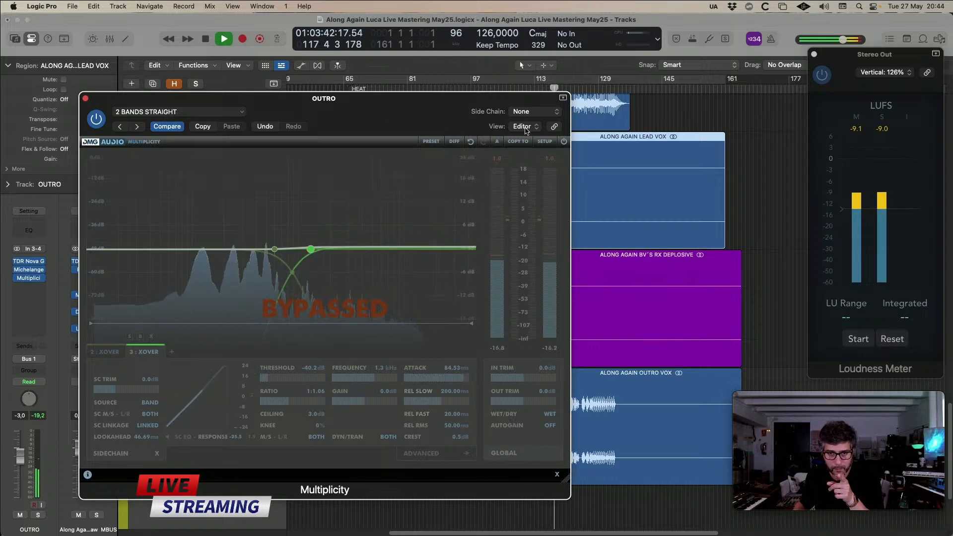
{"action": "left_click", "coordinate": [566, 142]}
- Set Multiplicity's upper band gain to 0.8 dB, and the lower band's ratio to 1.16:1, ceiling to -3.0 dB and threshold to -22.4 dB
{"action": "left_click_drag", "start_coordinate": [448, 108], "coordinate": [468, 112]}
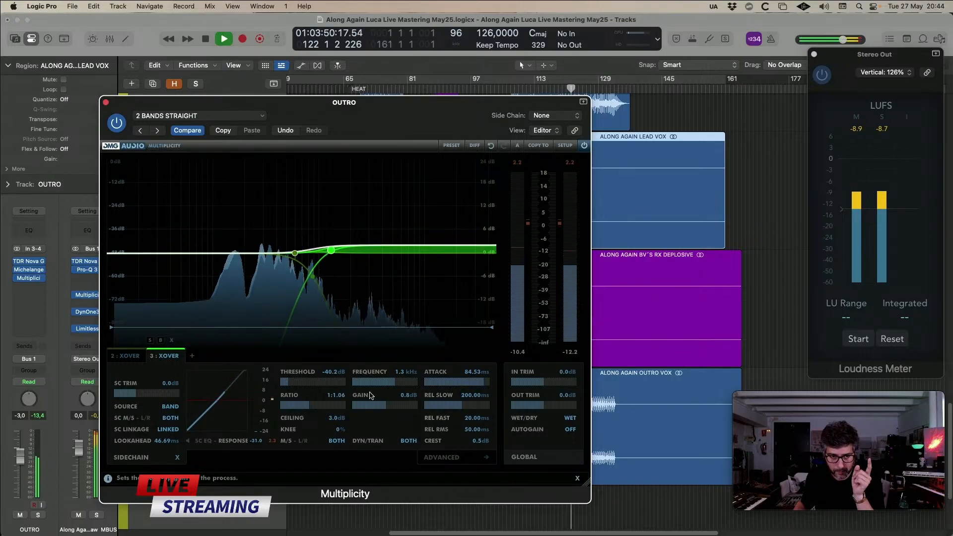
{"action": "left_click", "coordinate": [125, 355]}
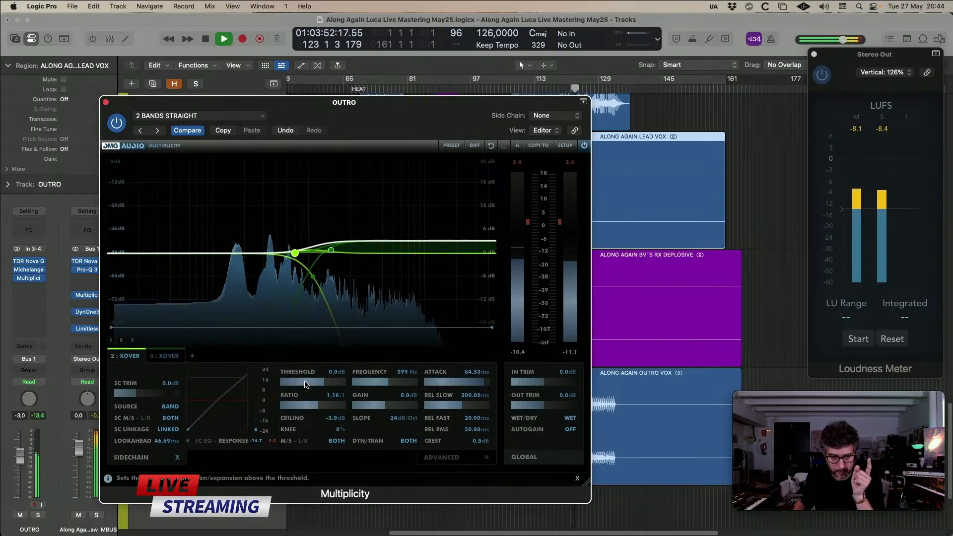
{"action": "left_click_drag", "start_coordinate": [305, 384], "coordinate": [276, 383]}
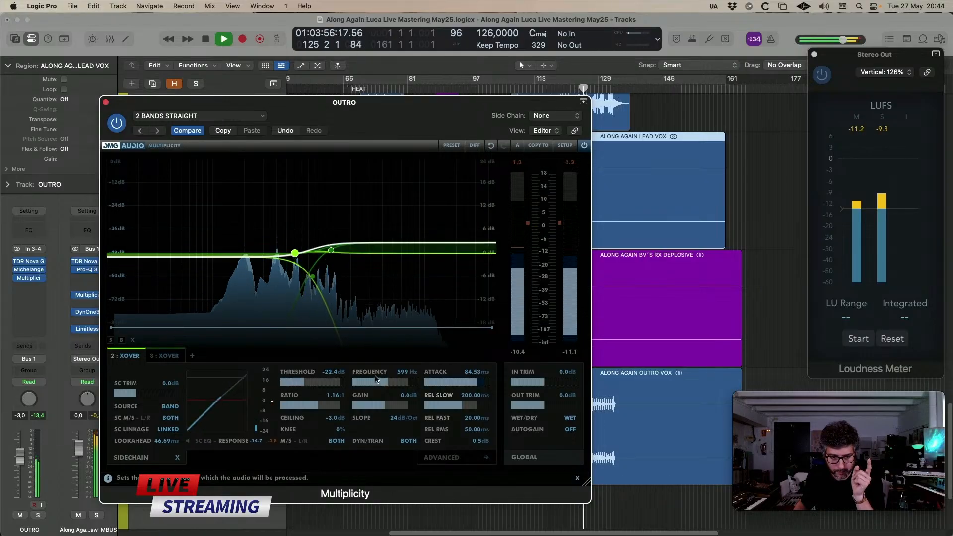
- Set Multiplicity's lower band frequency to 740 Hz and threshold to -19.2 dB, hide the plug-in window and stop playback
{"action": "scroll", "coordinate": [397, 372], "scroll_direction": "up", "scroll_amount": 2}
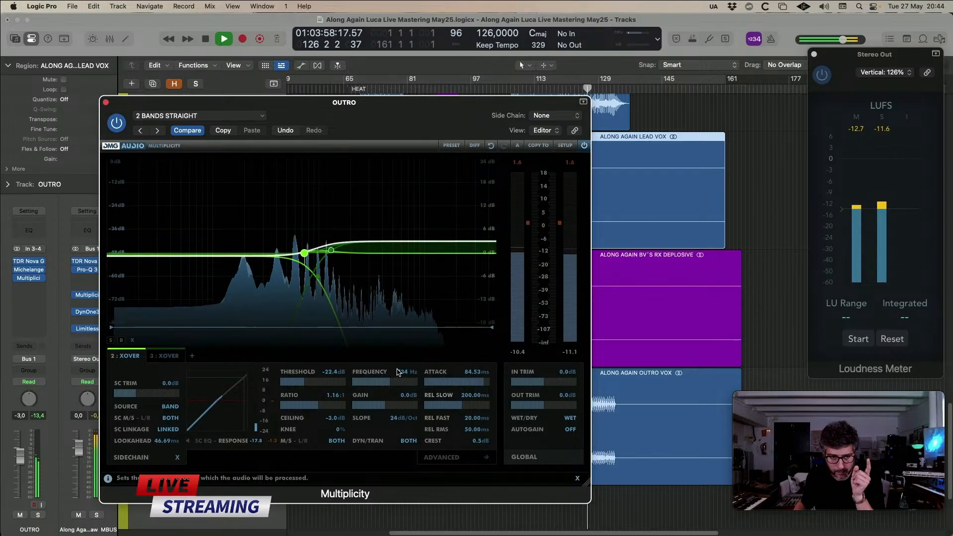
{"action": "scroll", "coordinate": [338, 374], "scroll_direction": "up", "scroll_amount": 2}
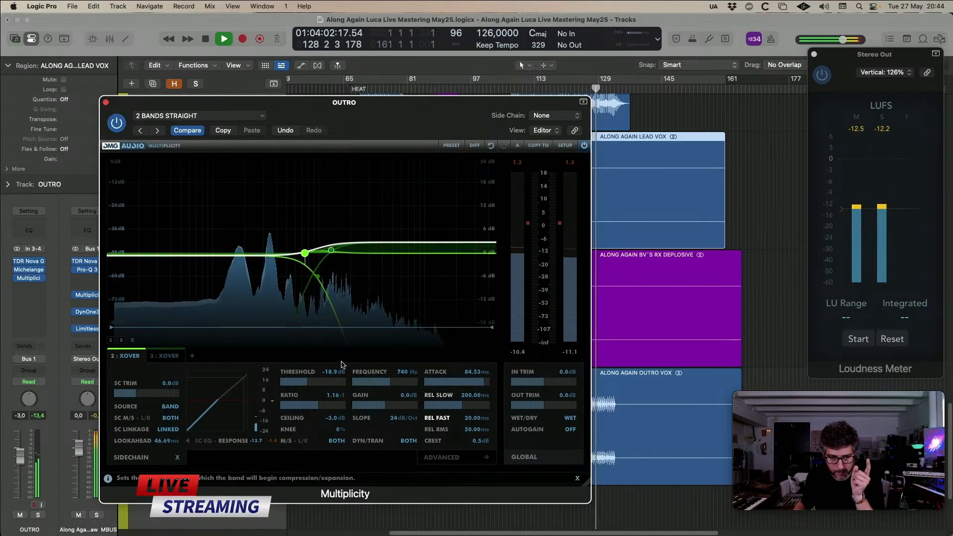
{"action": "scroll", "coordinate": [340, 377], "scroll_direction": "up", "scroll_amount": 1}
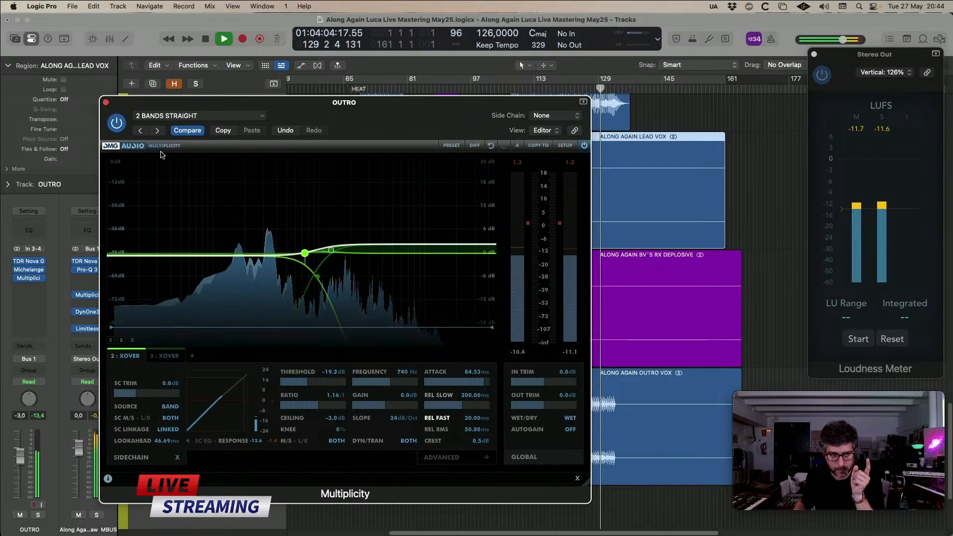
{"action": "key", "text": "v"}
{"action": "key", "text": "space"}
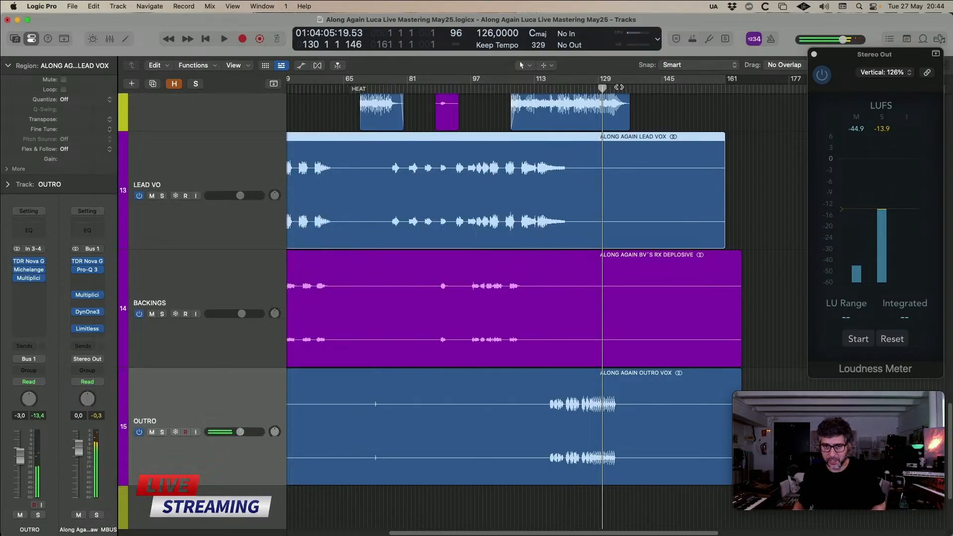
- Replay the outro from about bar 121, compare OUTRO's Multiplicity processing bypassed and active, and close the plug-in
{"action": "key", "text": "space"}
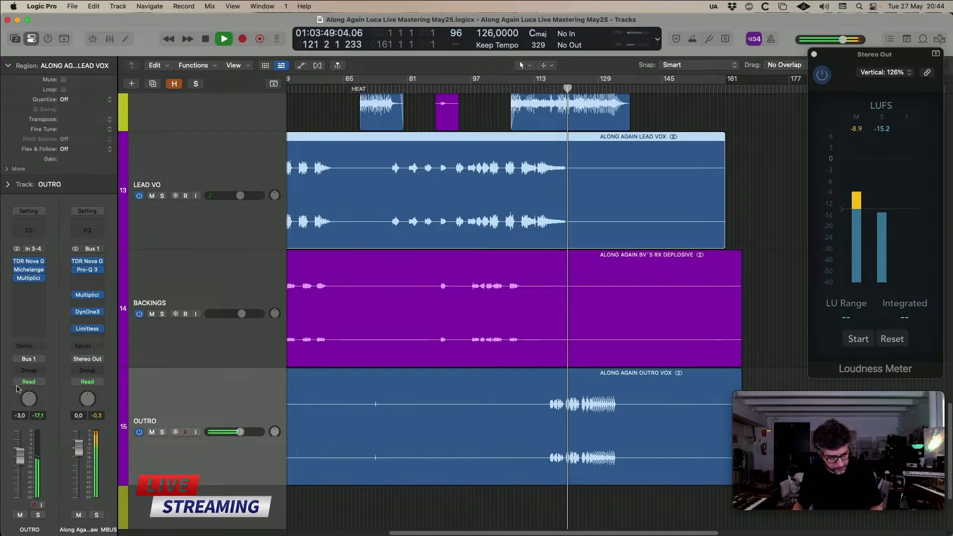
{"action": "left_click", "coordinate": [41, 279]}
{"action": "left_click", "coordinate": [30, 278]}
{"action": "left_click", "coordinate": [30, 278]}
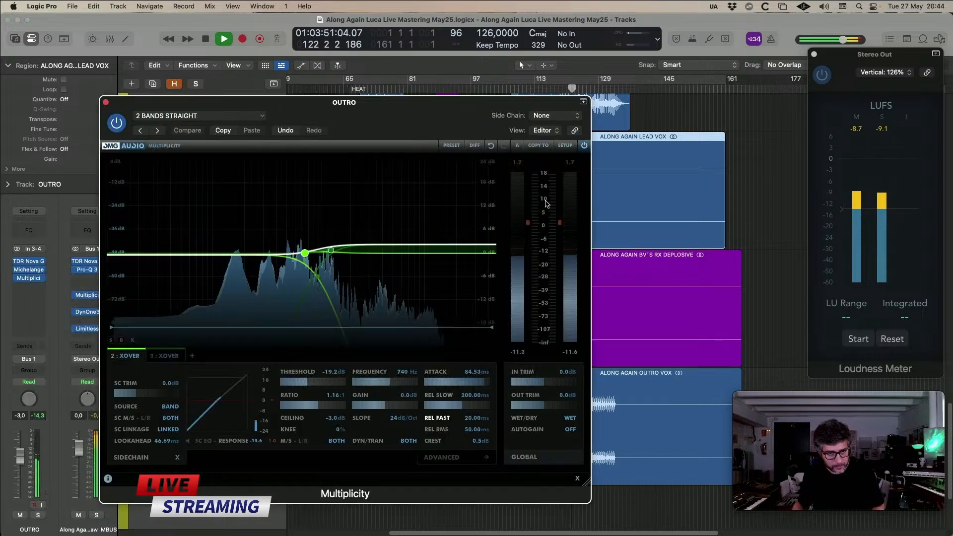
{"action": "left_click", "coordinate": [584, 145]}
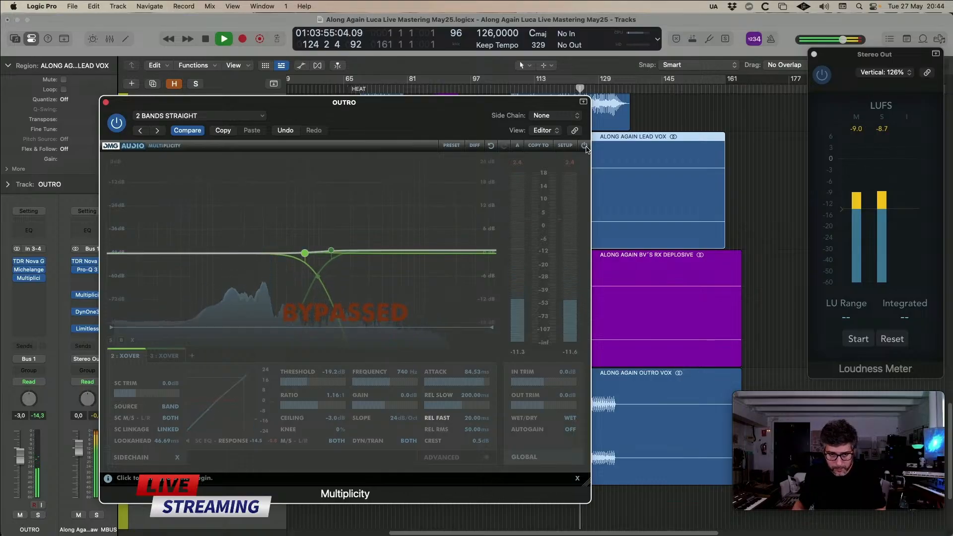
{"action": "left_click", "coordinate": [585, 146]}
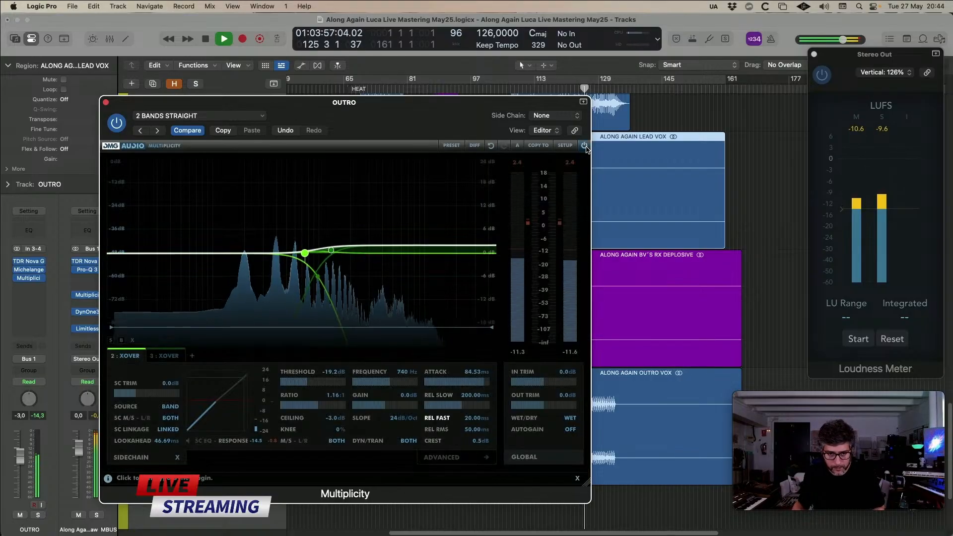
{"action": "key", "text": "space"}
{"action": "key", "text": "super+w"}
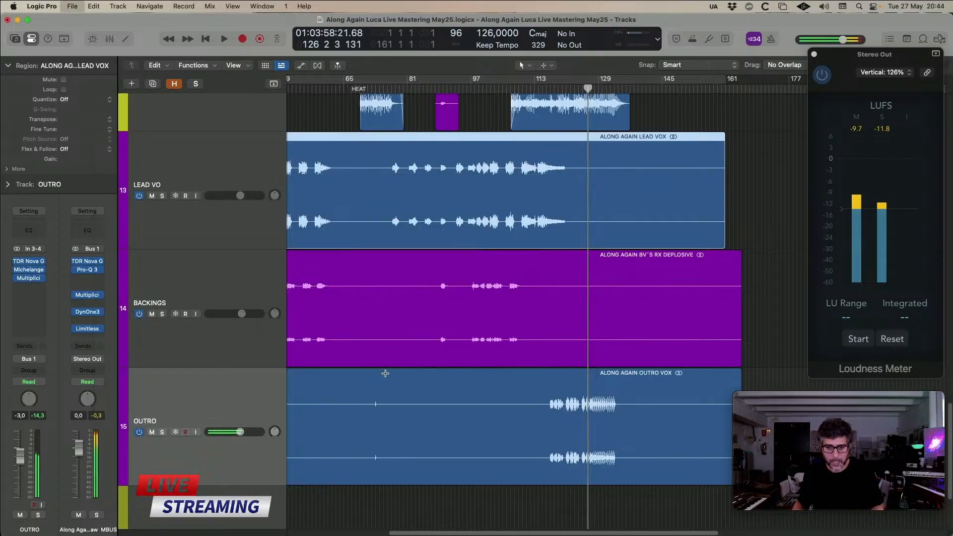
- Insert Ghz Loudness 3 in stereo on OUTRO, display its Trim Gain automation on the track and close the plug-in window
{"action": "left_click", "coordinate": [228, 383]}
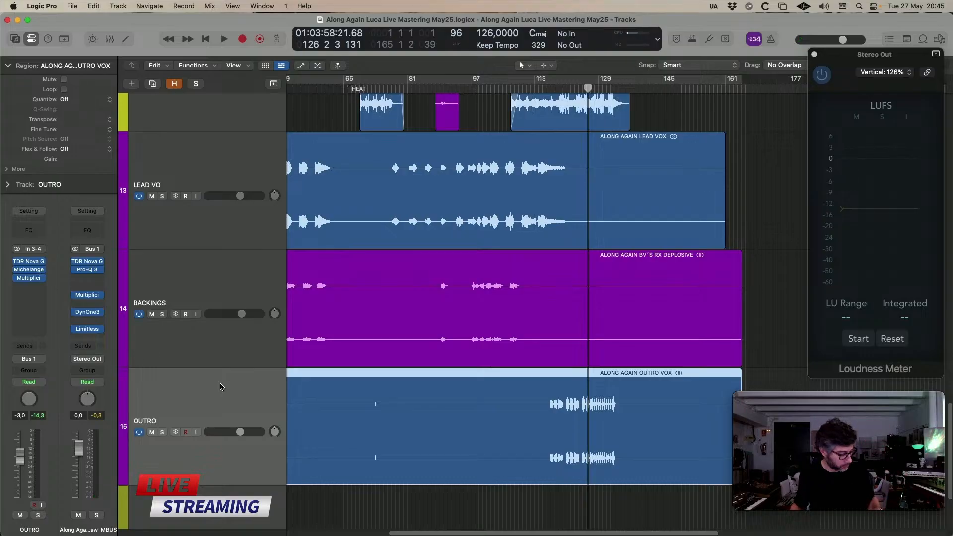
{"action": "left_click", "coordinate": [29, 286]}
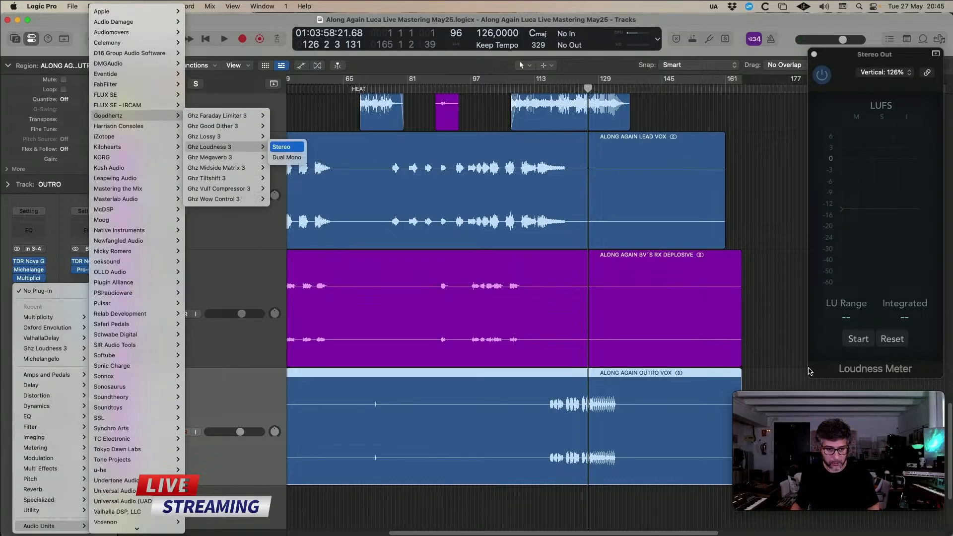
{"action": "left_click", "coordinate": [280, 145]}
{"action": "key", "text": "a"}
{"action": "left_click", "coordinate": [221, 438]}
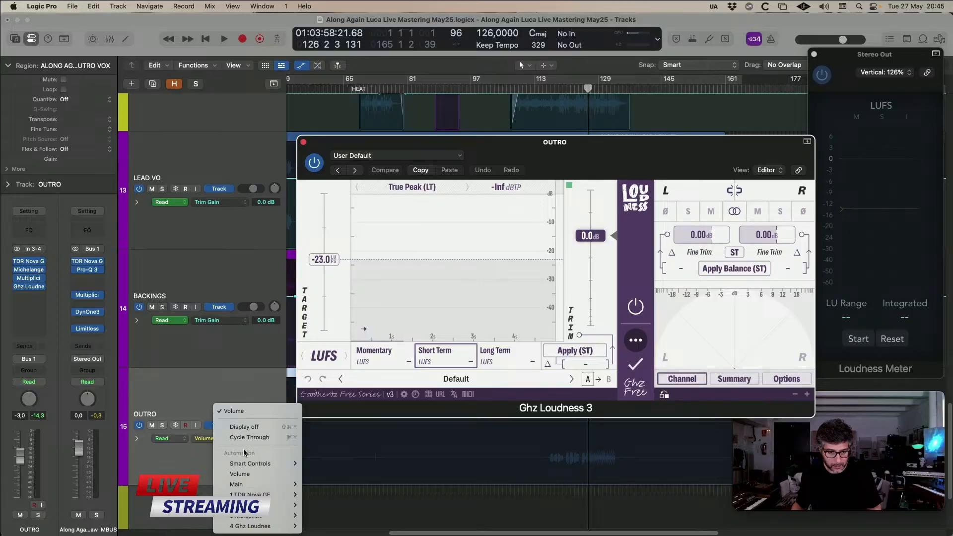
{"action": "mouse_move", "coordinate": [267, 525]}
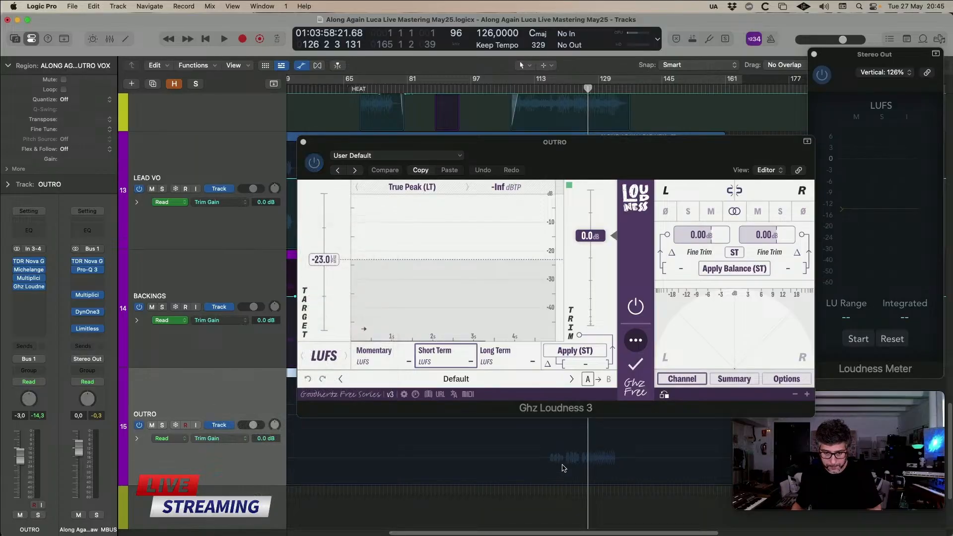
{"action": "left_click", "coordinate": [303, 142]}
- Draw OUTRO Trim Gain automation rising from 0.0 dB near bar 124 to 1.5 dB near bar 129, and play it back
{"action": "scroll", "coordinate": [495, 369], "scroll_direction": "up", "scroll_amount": 2}
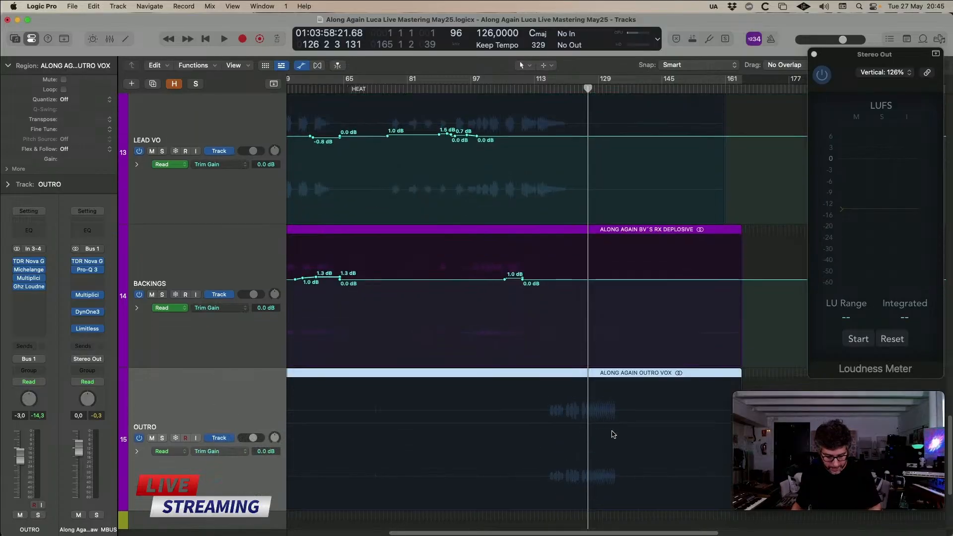
{"action": "scroll", "coordinate": [614, 434], "scroll_direction": "up", "scroll_amount": 3}
{"action": "left_click", "coordinate": [569, 413]}
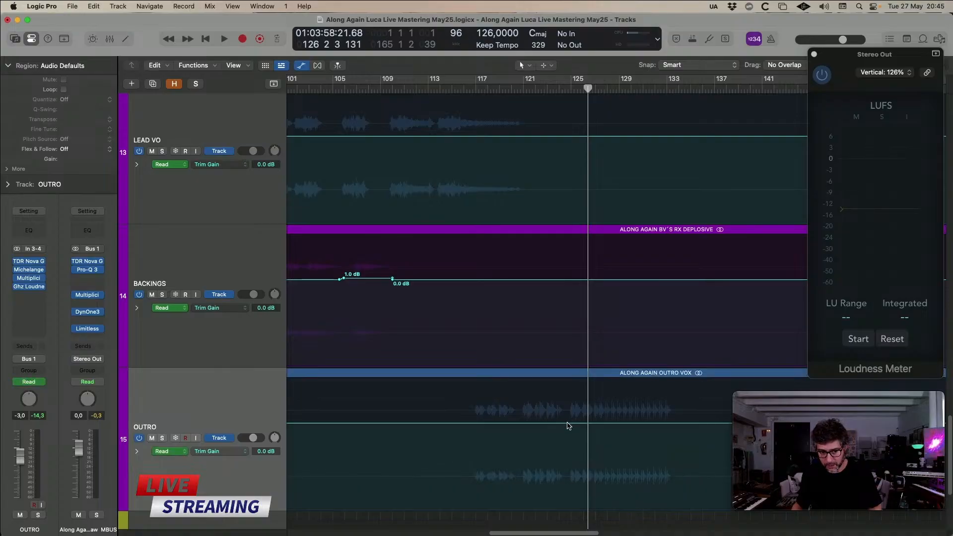
{"action": "left_click", "coordinate": [568, 423]}
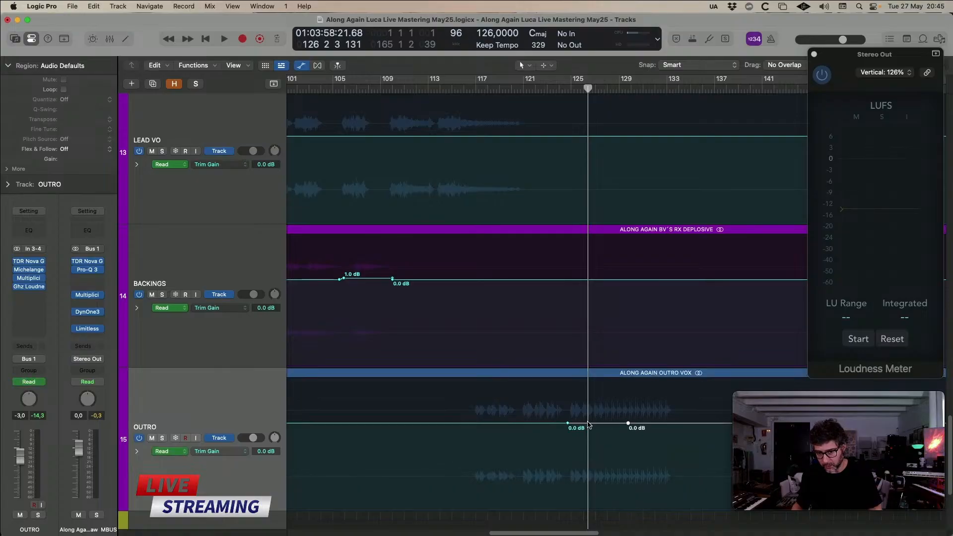
{"action": "left_click_drag", "start_coordinate": [629, 424], "coordinate": [628, 420]}
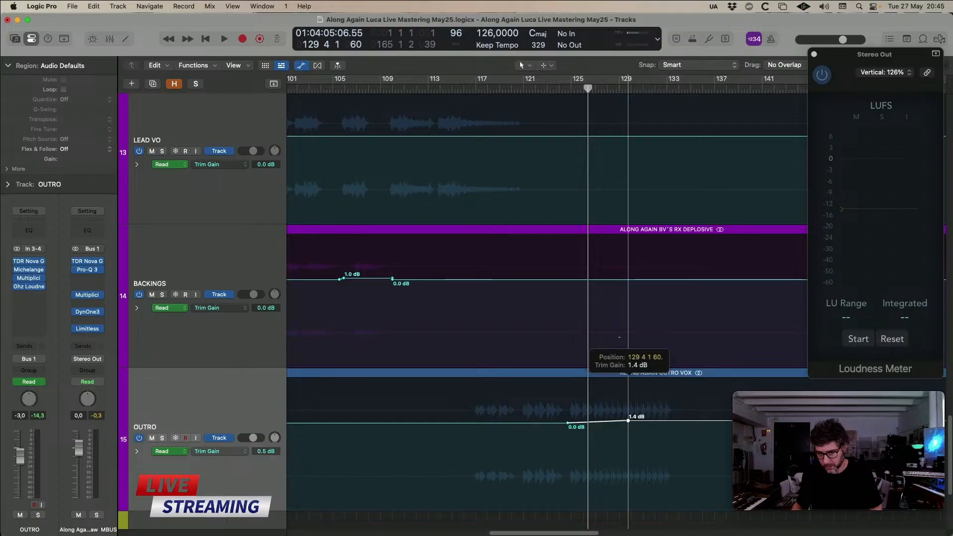
{"action": "left_click_drag", "start_coordinate": [628, 420], "coordinate": [605, 425]}
{"action": "key", "text": "space"}
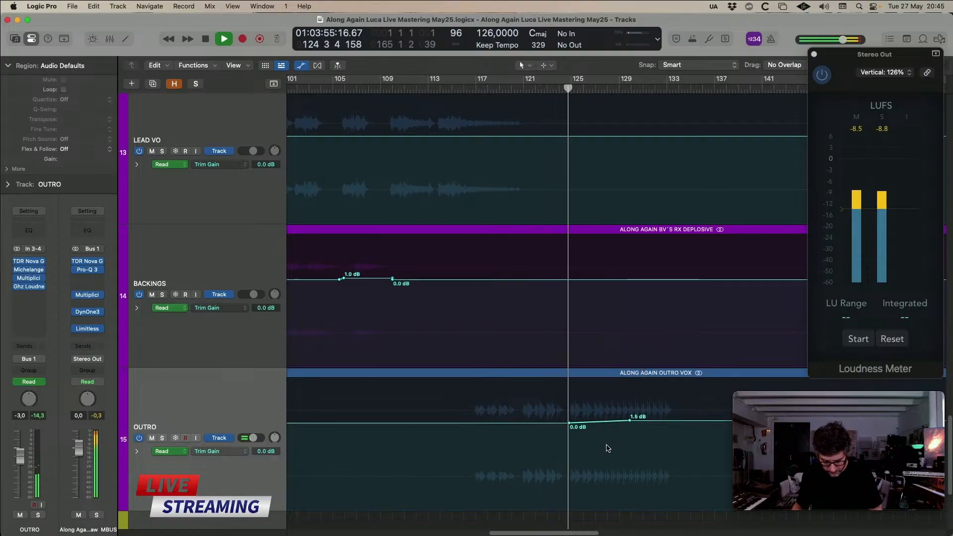
- Hide the automation and add a fade-out from about bar 128 to the end of the last LEAD CAMEO region
{"action": "scroll", "coordinate": [612, 293], "scroll_direction": "up", "scroll_amount": 3}
{"action": "key", "text": "a"}
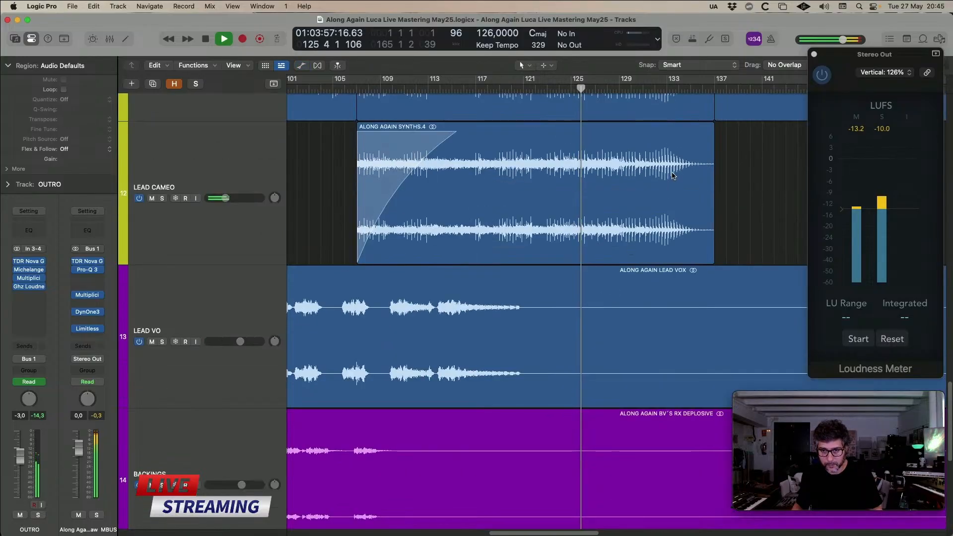
{"action": "left_click_drag", "start_coordinate": [713, 127], "coordinate": [618, 146]}
- Move OUTRO's 1.5 dB Trim Gain point to bar 129 beat 2, and lower the automation to 0.7 dB between about bars 131 and 132
{"action": "scroll", "coordinate": [665, 168], "scroll_direction": "down", "scroll_amount": 5}
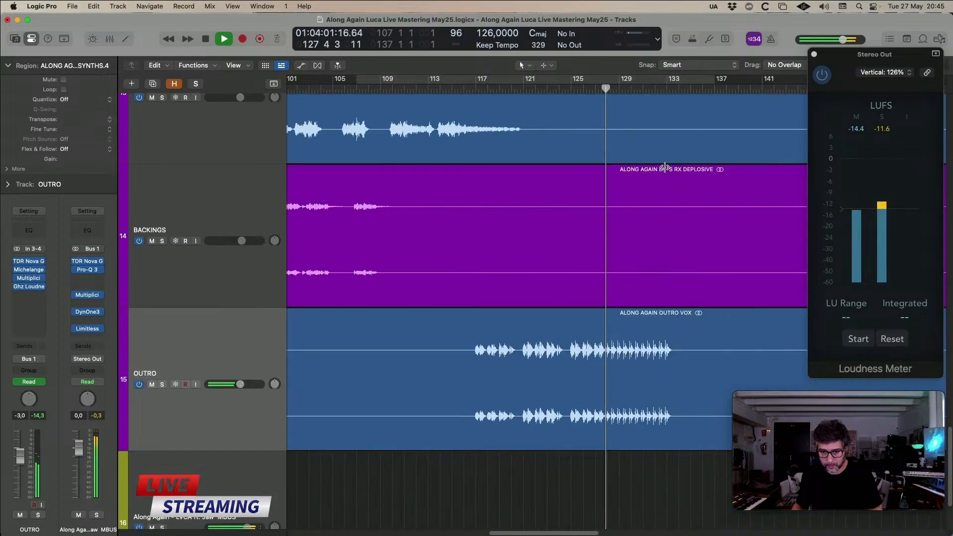
{"action": "key", "text": "a"}
{"action": "left_click", "coordinate": [622, 245]}
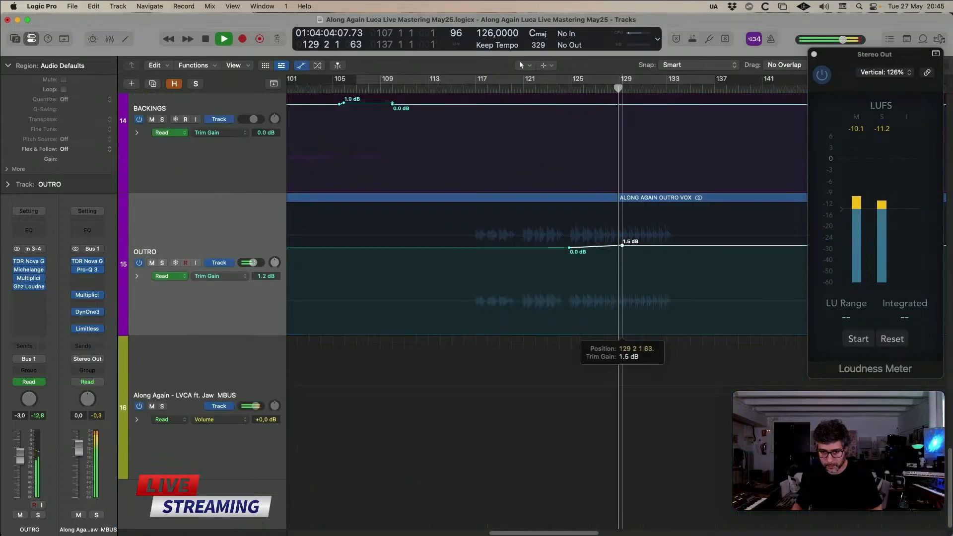
{"action": "left_click", "coordinate": [648, 245]}
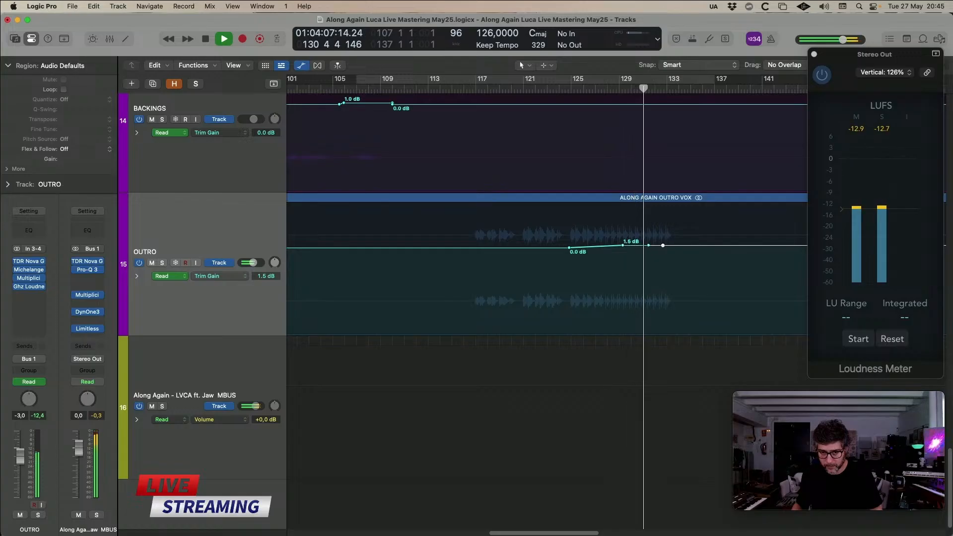
{"action": "left_click_drag", "start_coordinate": [662, 246], "coordinate": [664, 249]}
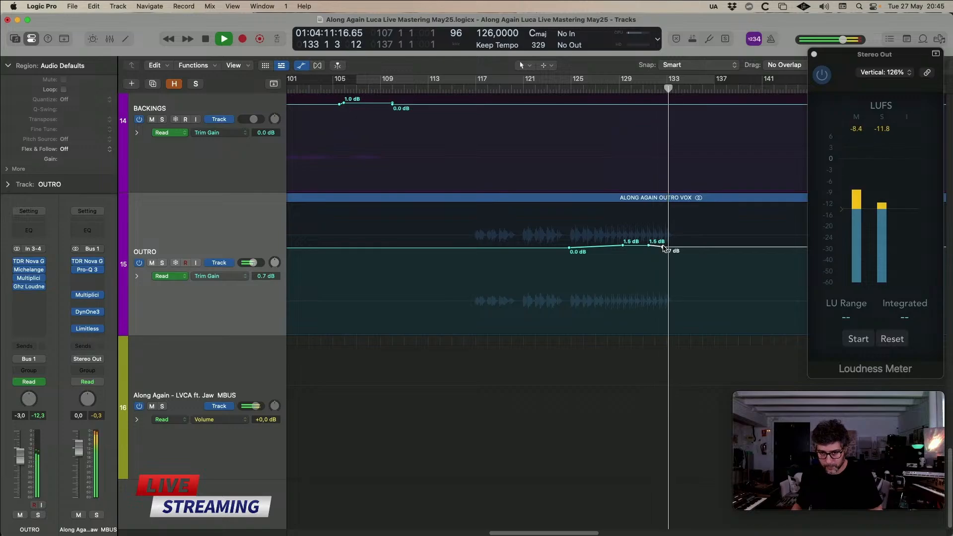
- Hide the automation, check the LEAD CAMEO fade-out during playback and zoom out to examine the whole arrangement
{"action": "key", "text": "a"}
{"action": "scroll", "coordinate": [656, 223], "scroll_direction": "up", "scroll_amount": 6}
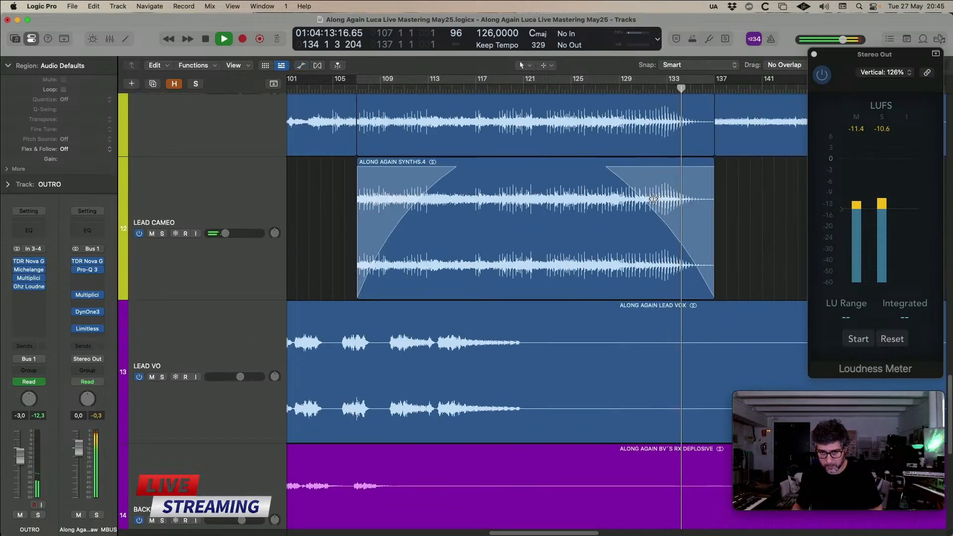
{"action": "scroll", "coordinate": [706, 214], "scroll_direction": "up", "scroll_amount": 3}
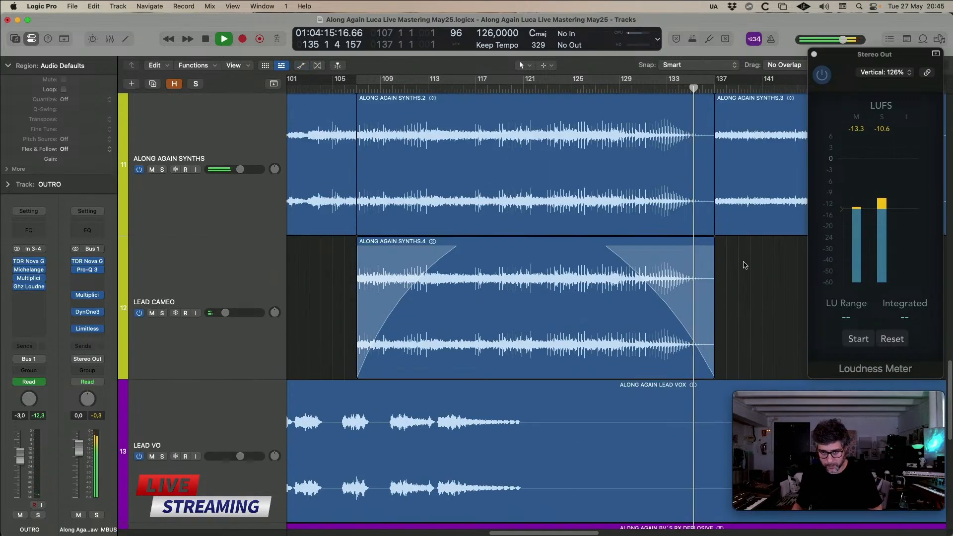
{"action": "key", "text": "super+Left"}
{"action": "key", "text": "super+Left"}
{"action": "key", "text": "super+Up"}
{"action": "key", "text": "super+Up"}
{"action": "key", "text": "super+Up"}
{"action": "key", "text": "super+Up"}
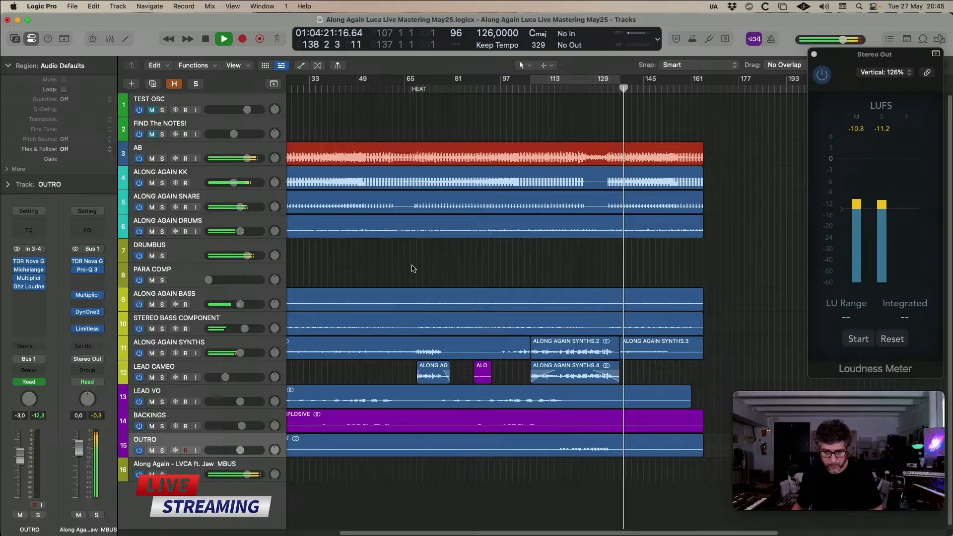
- Stop playback, select the MBUS track and play the full mix from about bar 68
{"action": "left_click", "coordinate": [229, 342]}
{"action": "left_click", "coordinate": [385, 258]}
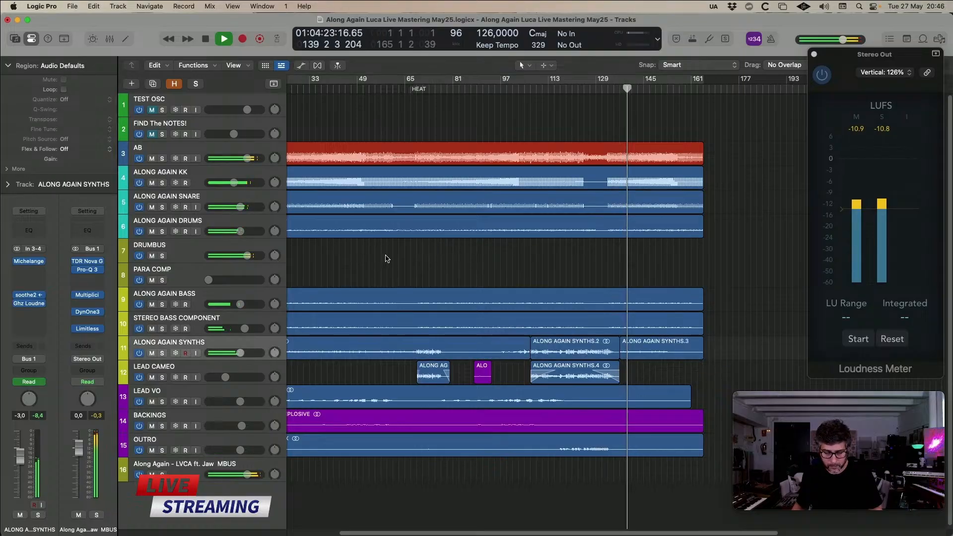
{"action": "scroll", "coordinate": [495, 322], "scroll_direction": "down", "scroll_amount": 3}
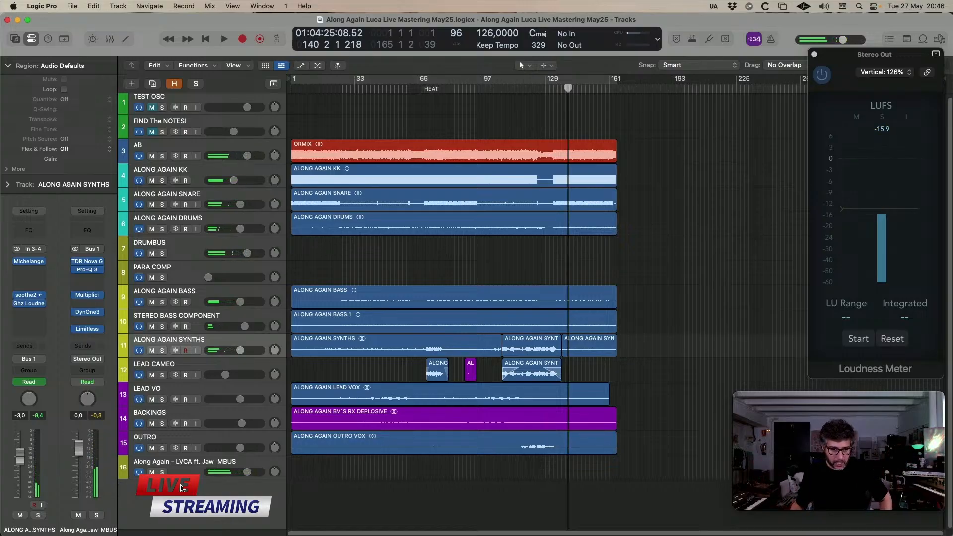
{"action": "left_click", "coordinate": [187, 464]}
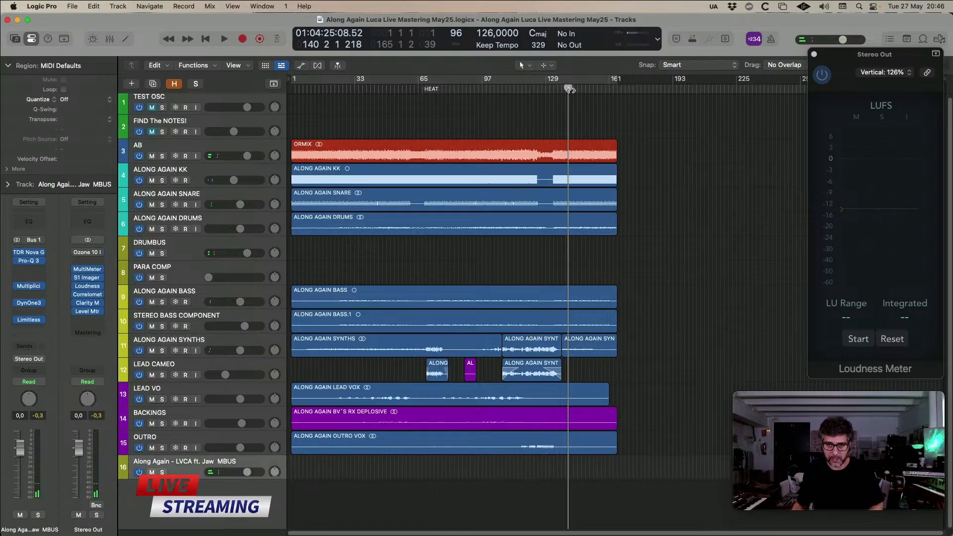
{"action": "left_click_drag", "start_coordinate": [570, 90], "coordinate": [425, 88]}
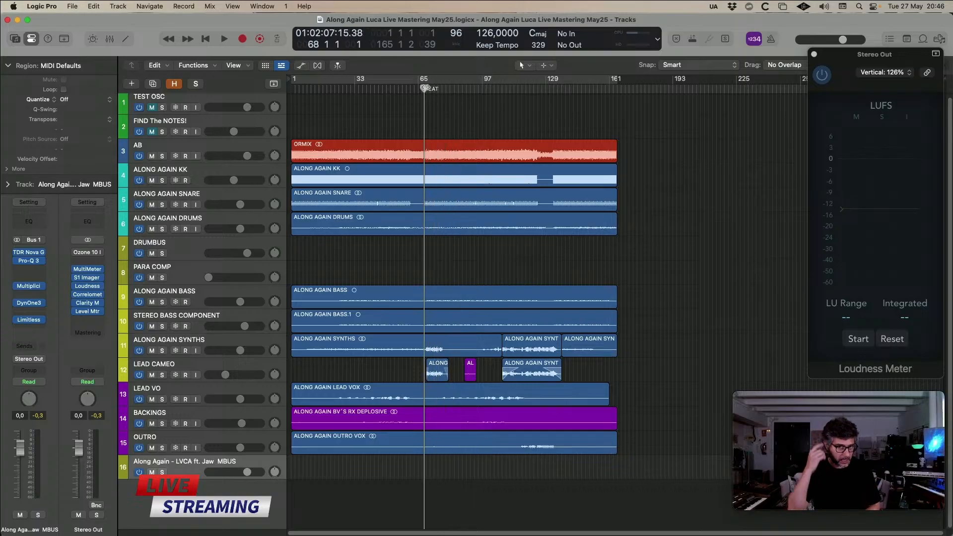
{"action": "key", "text": "space"}
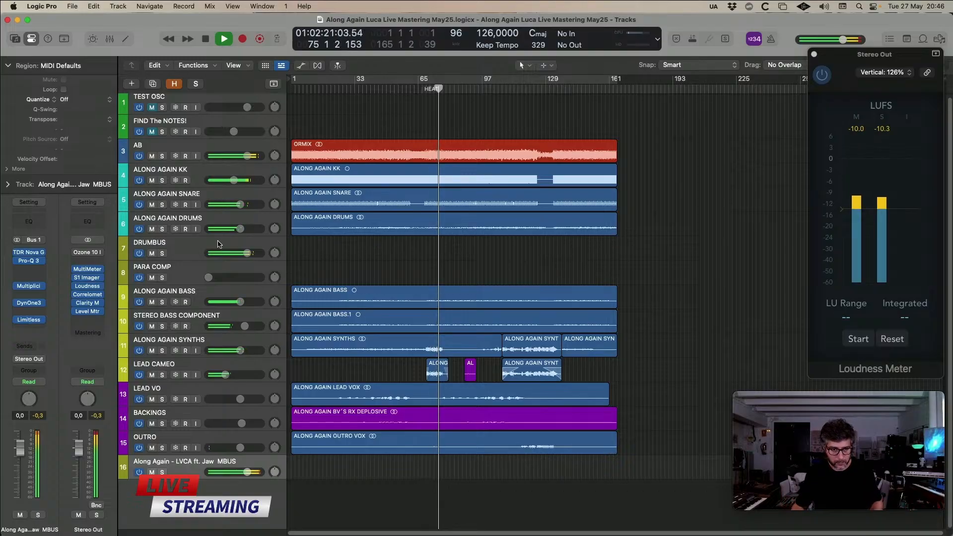
- Select the DRUMBUS track, stop playback and solo it
{"action": "left_click", "coordinate": [197, 275]}
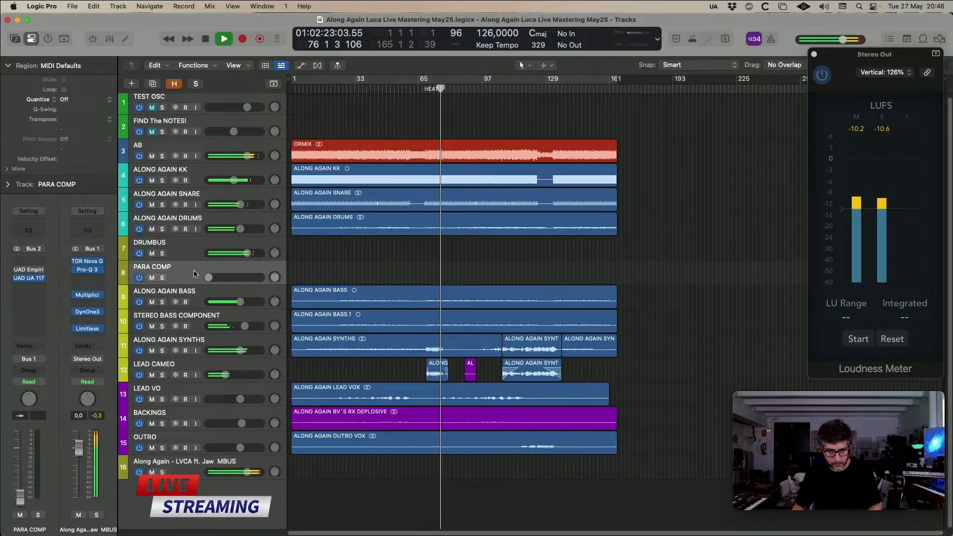
{"action": "left_click", "coordinate": [193, 248]}
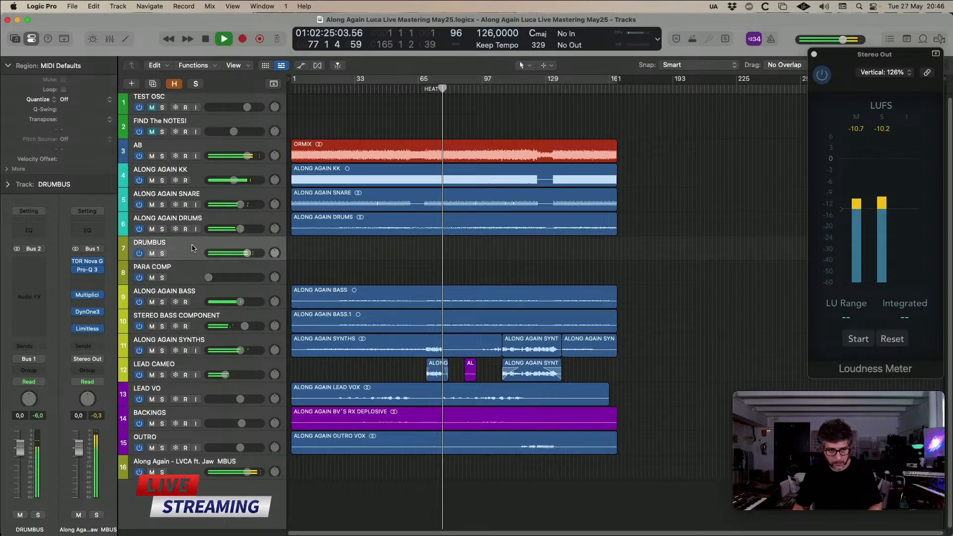
{"action": "key", "text": "space"}
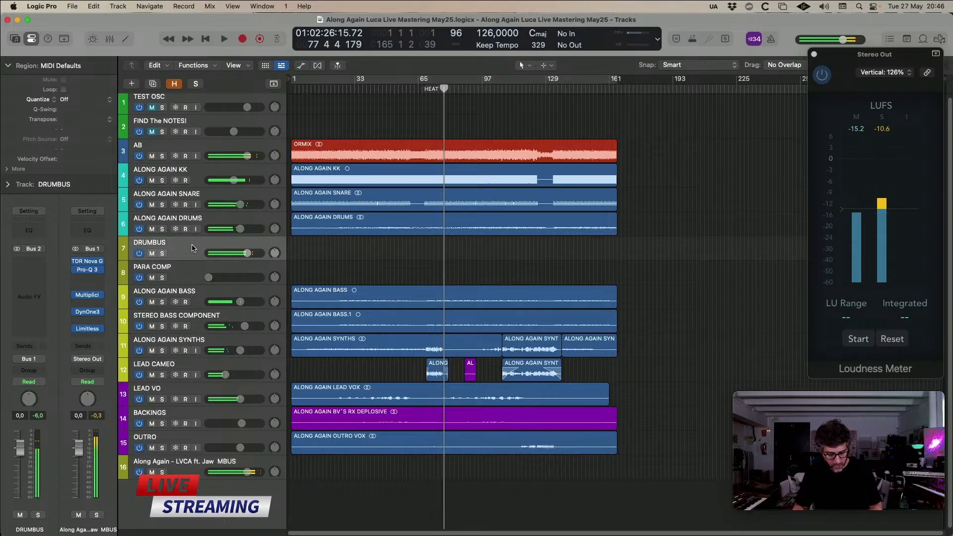
{"action": "left_click", "coordinate": [163, 254]}
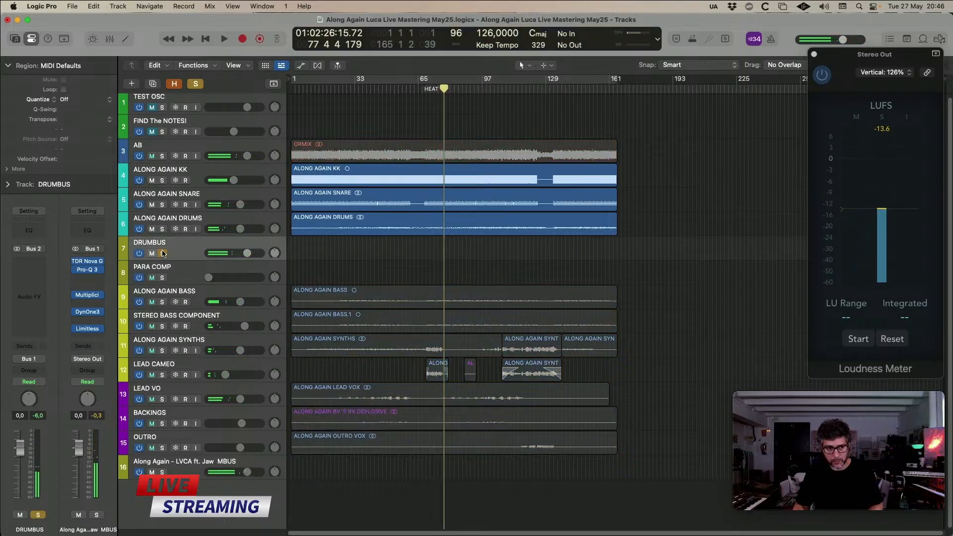
- Insert DMG Audio Multiplicity on DRUMBUS and play the soloed bus from about bar 68
{"action": "left_click", "coordinate": [43, 273]}
{"action": "mouse_move", "coordinate": [50, 510]}
{"action": "mouse_move", "coordinate": [128, 74]}
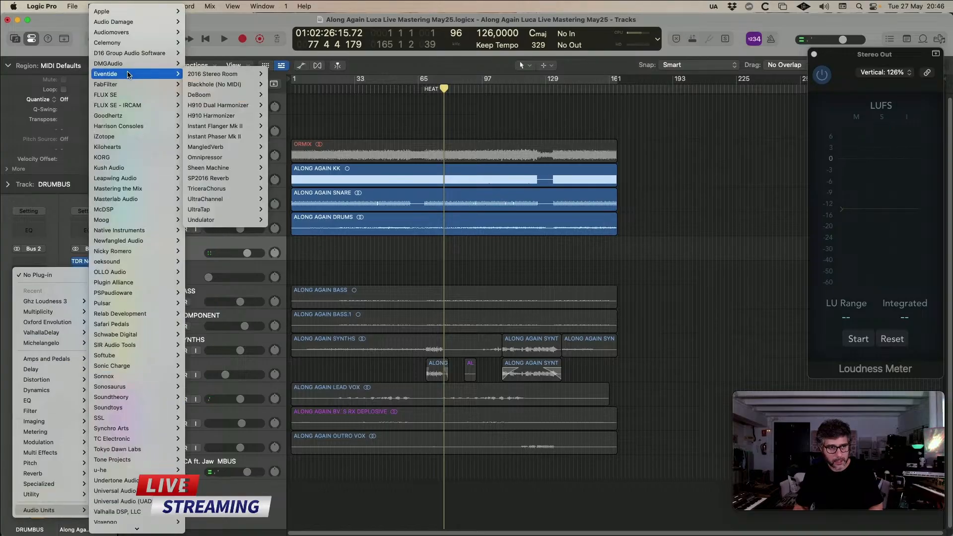
{"action": "mouse_move", "coordinate": [211, 83]}
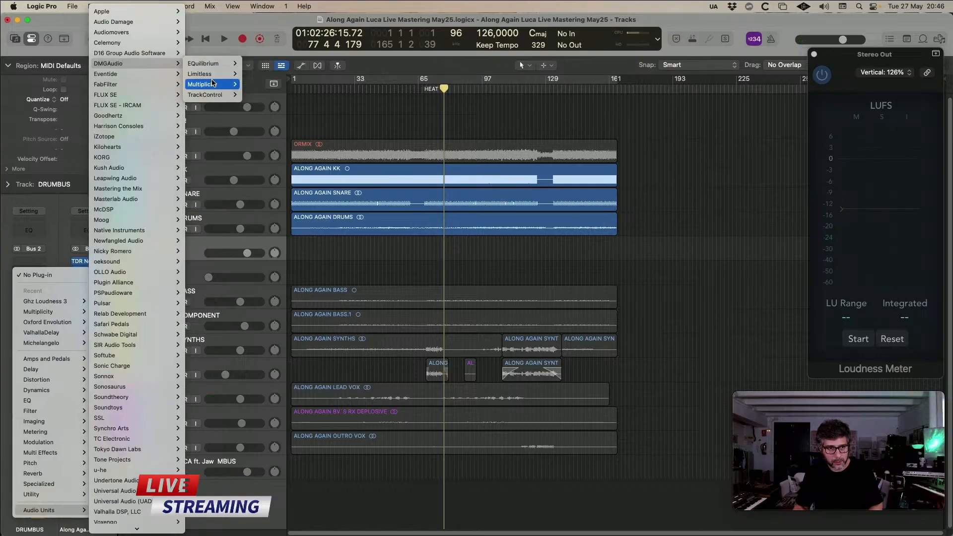
{"action": "left_click", "coordinate": [258, 89]}
{"action": "key", "text": "space"}
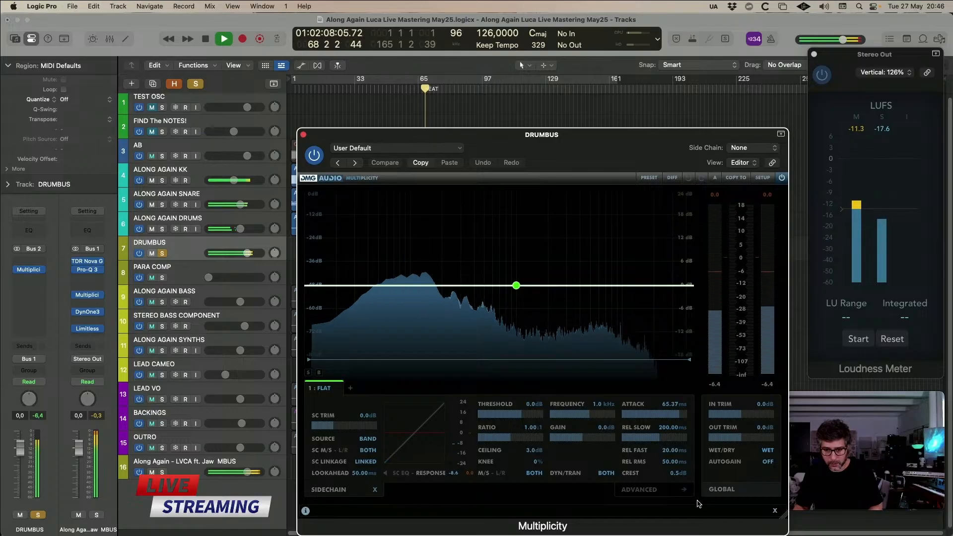
- Show Multiplicity's advanced parameters, set its threshold to about -10.2 dB and attack to 75.54 ms, and compare with bypass
{"action": "left_click", "coordinate": [645, 489]}
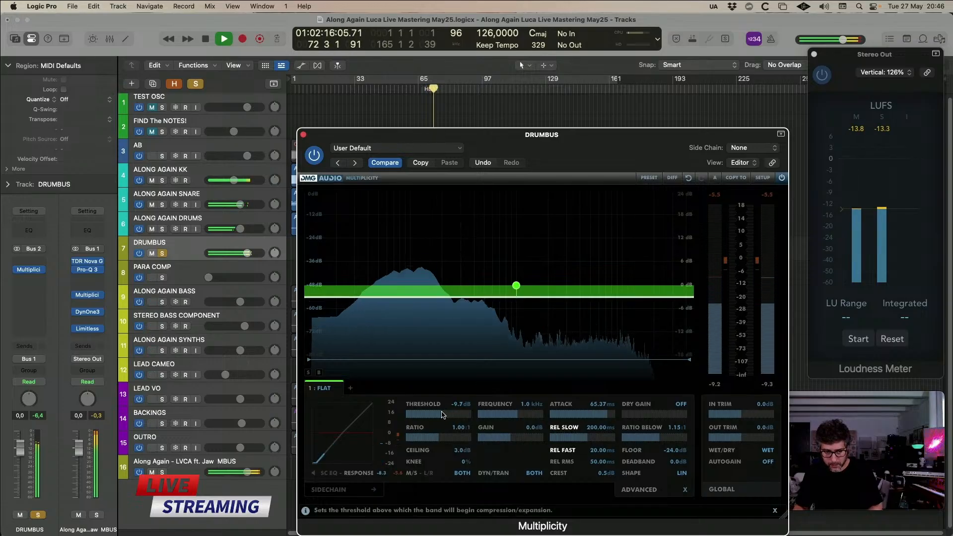
{"action": "left_click", "coordinate": [782, 178]}
{"action": "left_click", "coordinate": [782, 178]}
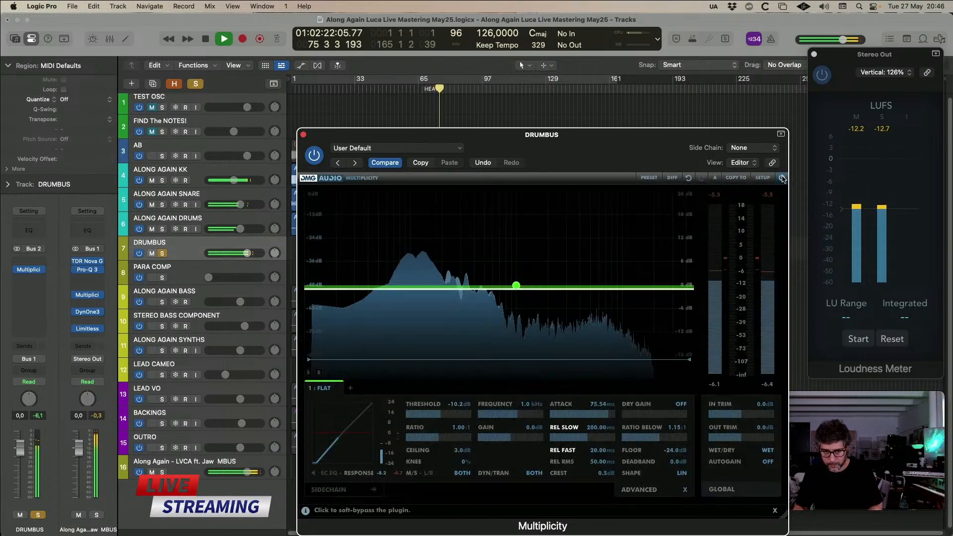
- Set Multiplicity's floor to -3 dB and threshold to about -14.2 dB, compare with bypass and close the plug-in
{"action": "double_click", "coordinate": [669, 451]}
{"action": "type", "text": "-3"}
{"action": "key", "text": "Return"}
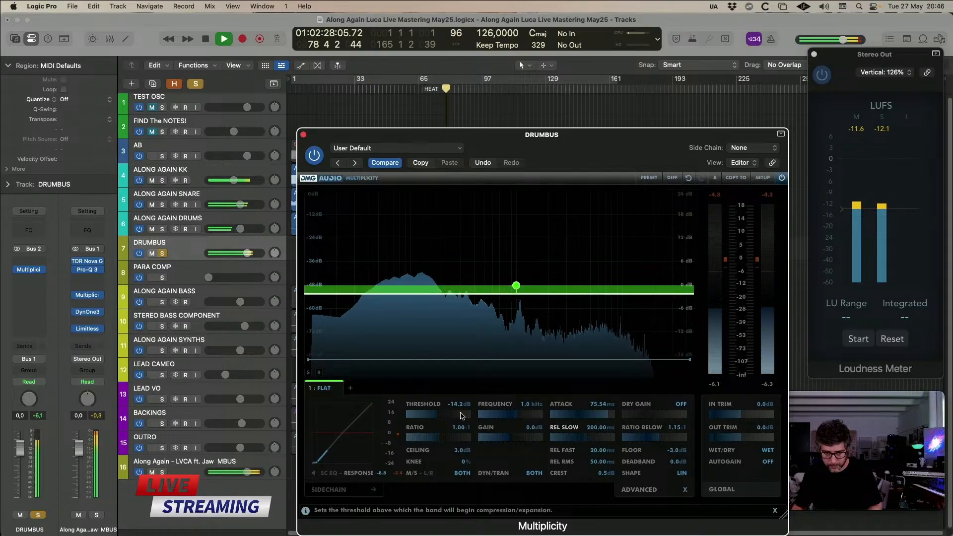
{"action": "left_click", "coordinate": [781, 179]}
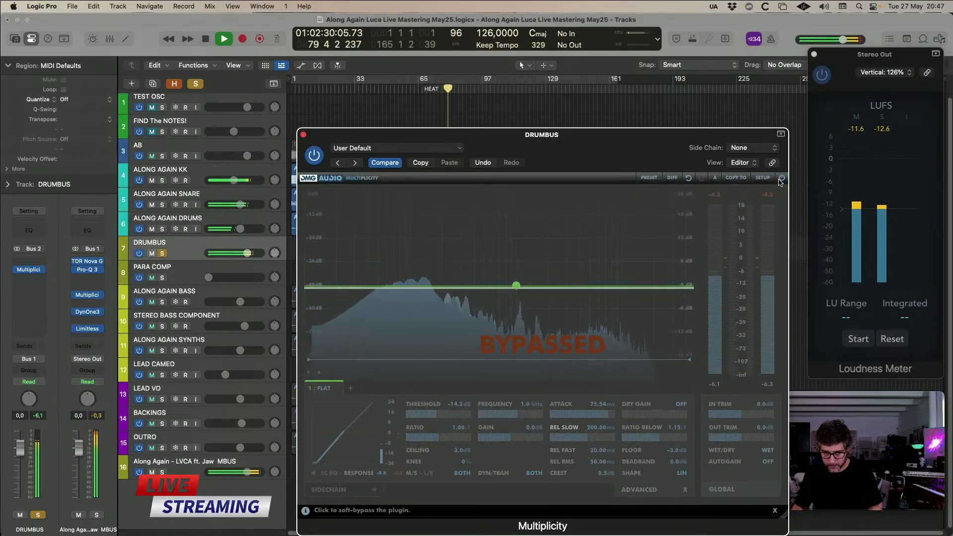
{"action": "left_click", "coordinate": [781, 180]}
{"action": "left_click", "coordinate": [304, 134]}
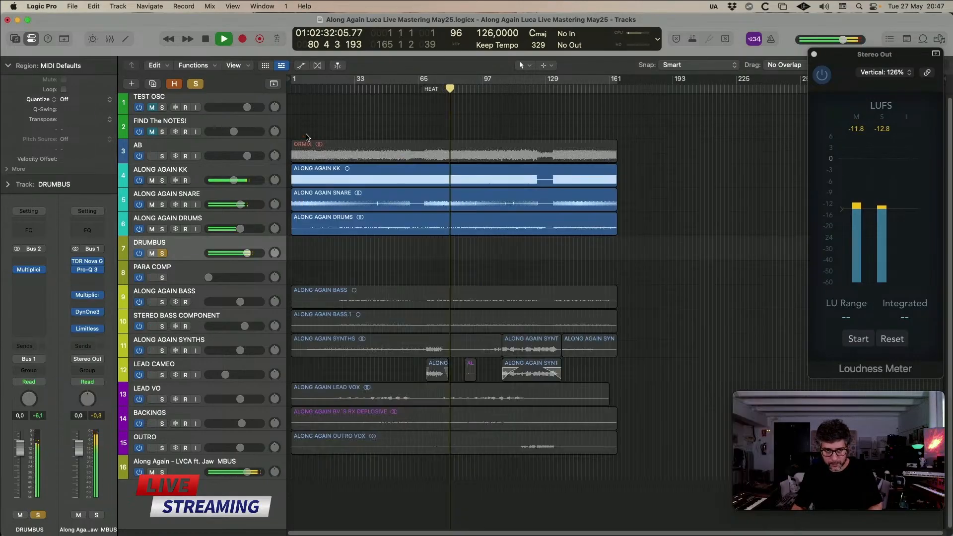
- Solo PARA COMP alongside DRUMBUS and raise its volume to about -6.6 dB during playback
{"action": "left_click", "coordinate": [181, 272]}
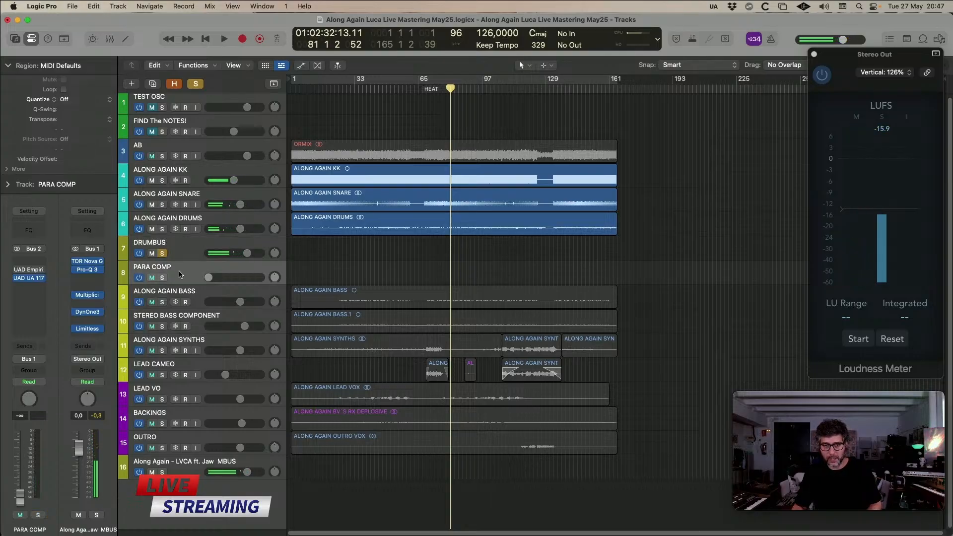
{"action": "left_click", "coordinate": [161, 278]}
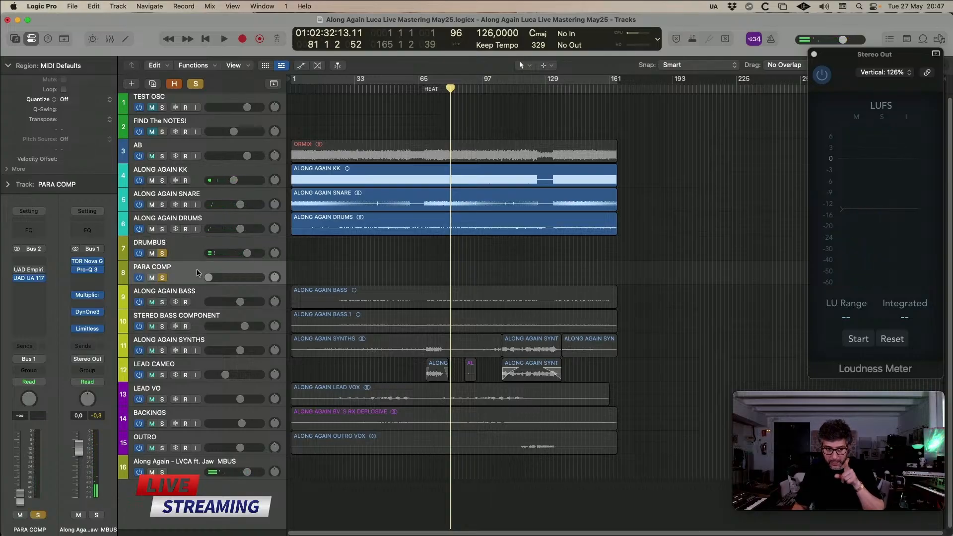
{"action": "key", "text": "space"}
{"action": "left_click_drag", "start_coordinate": [209, 277], "coordinate": [234, 277]}
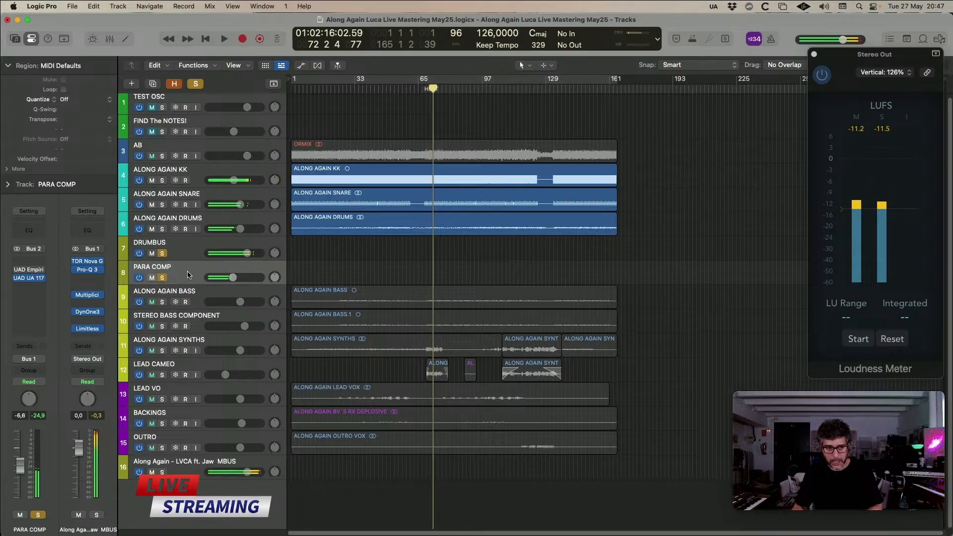
{"action": "key", "text": "space"}
- Unsolo PARA COMP and DRUMBUS, and pull the PARA COMP fader fully down
{"action": "left_click", "coordinate": [172, 251]}
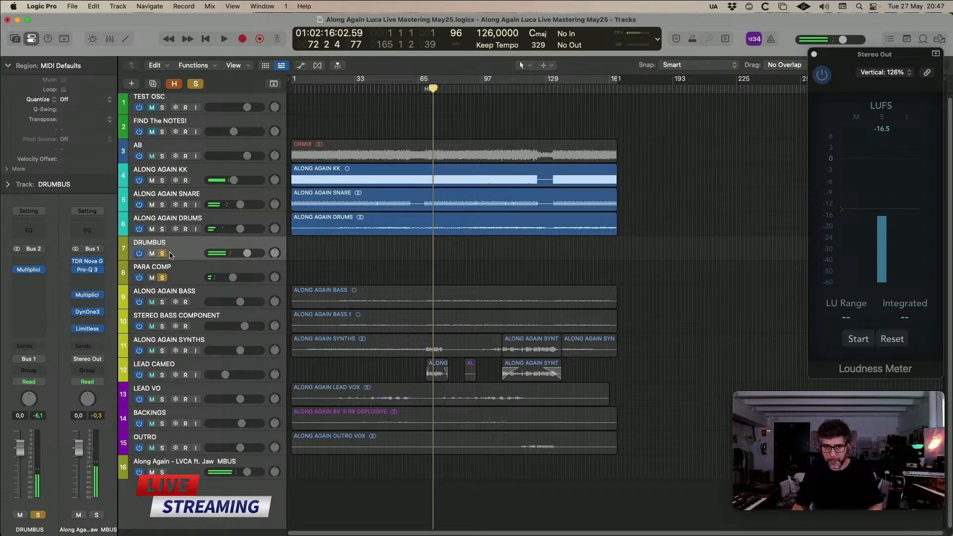
{"action": "left_click", "coordinate": [168, 276]}
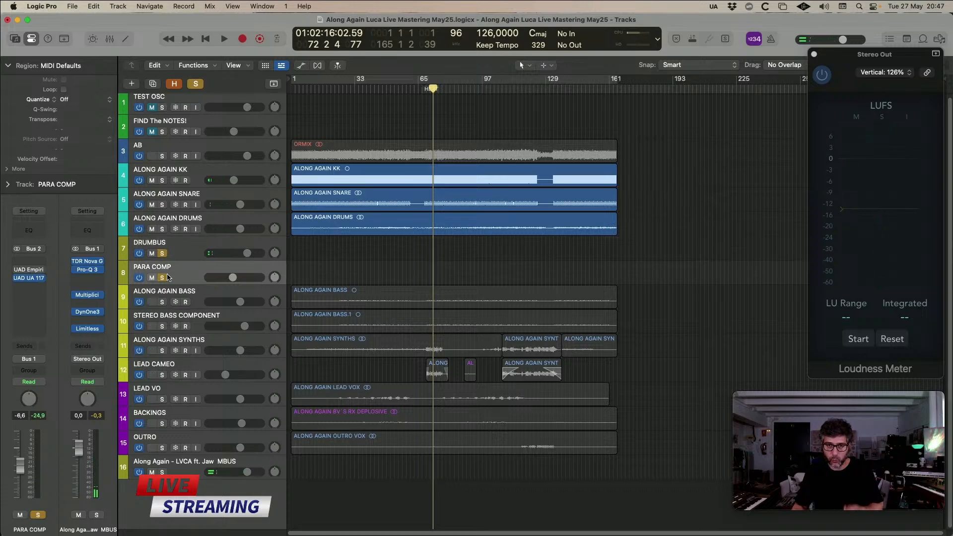
{"action": "left_click", "coordinate": [163, 278]}
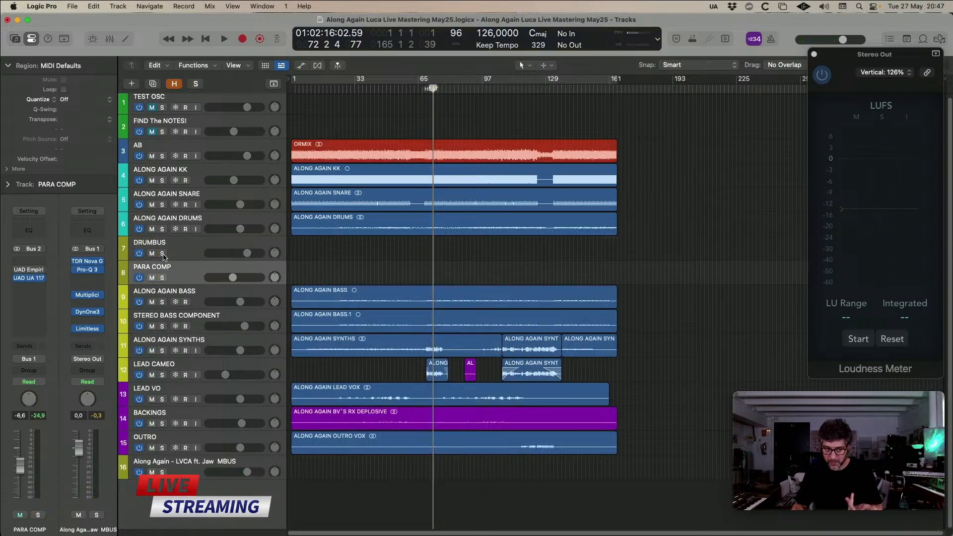
{"action": "left_click_drag", "start_coordinate": [233, 277], "coordinate": [209, 277]}
- Play the full mix from bar 69, blending PARA COMP up to about -1.8 dB and lowering DRUMBUS to -1.2 dB
{"action": "left_click", "coordinate": [469, 89]}
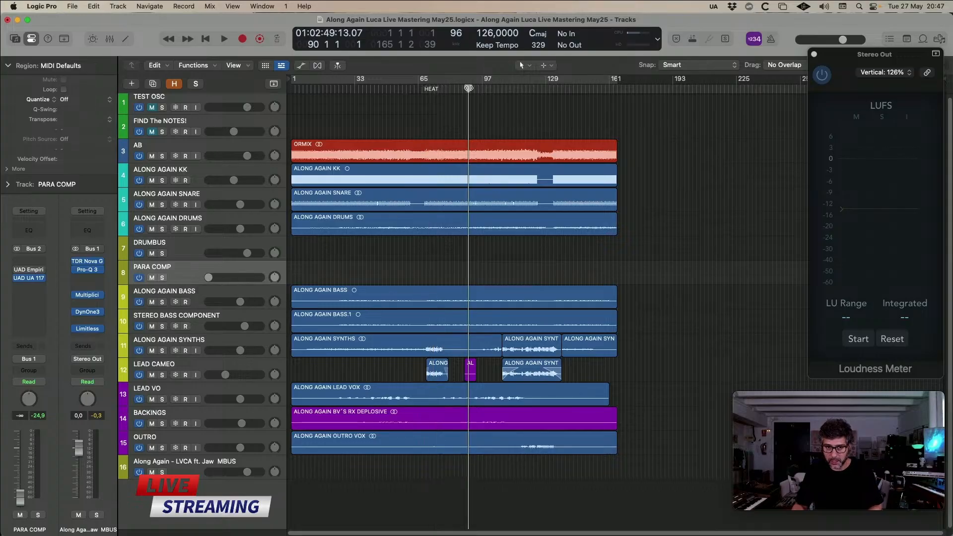
{"action": "left_click", "coordinate": [426, 89]}
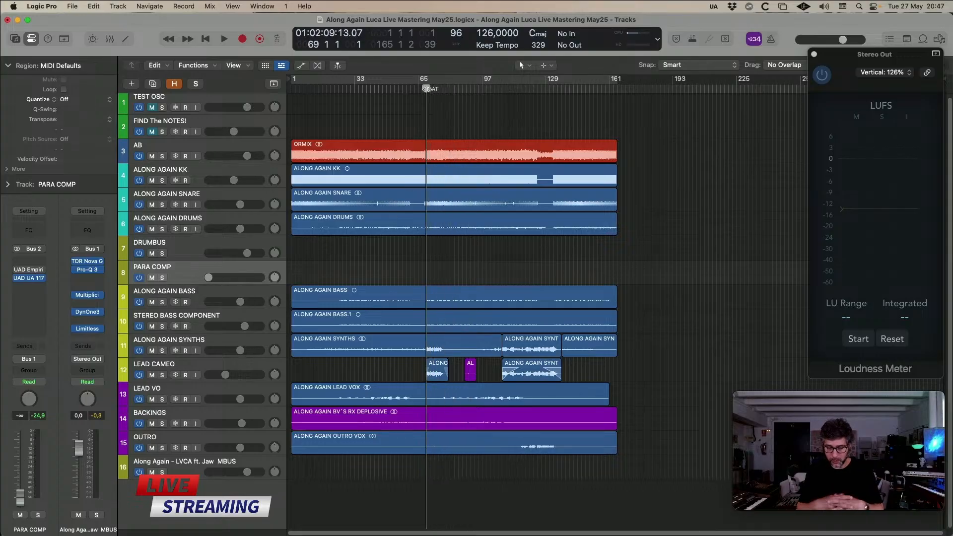
{"action": "key", "text": "space"}
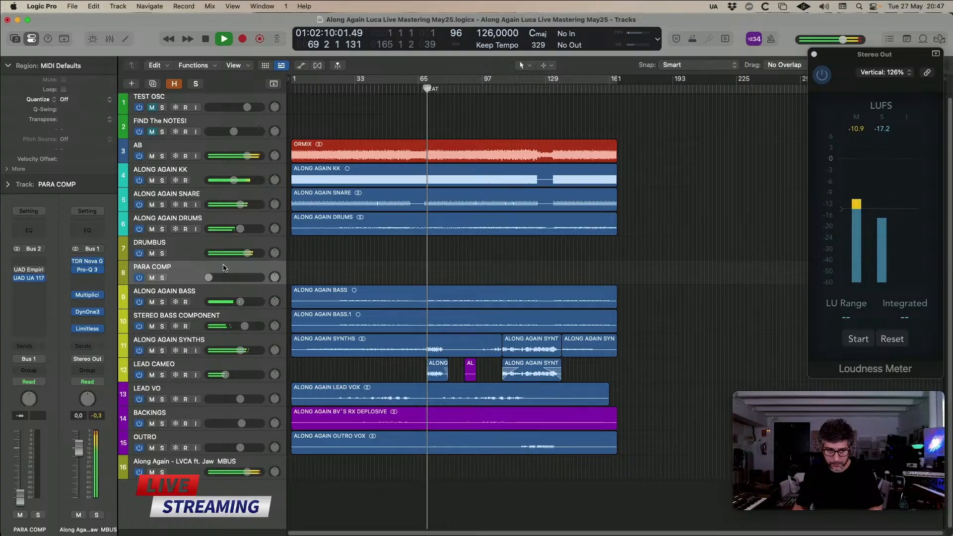
{"action": "left_click_drag", "start_coordinate": [209, 277], "coordinate": [245, 254]}
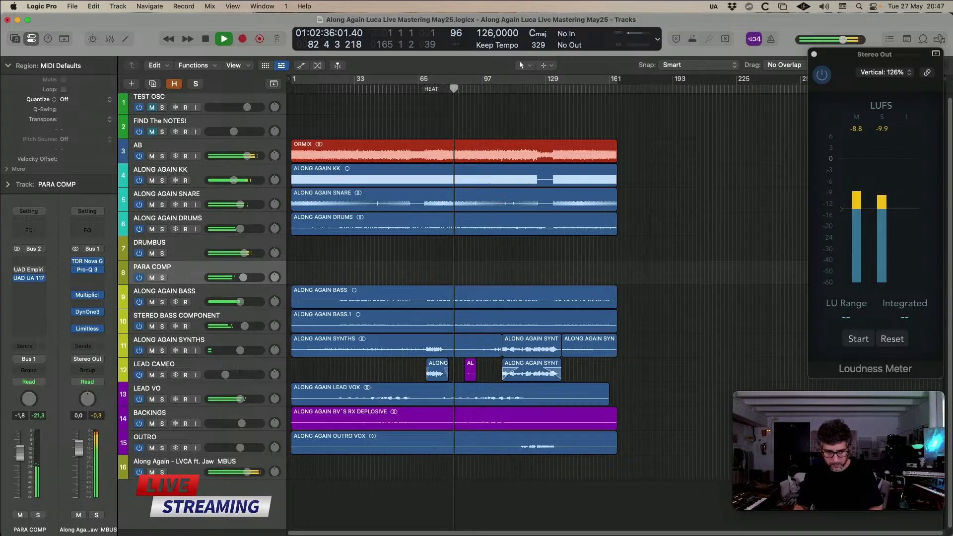
{"action": "left_click", "coordinate": [198, 464]}
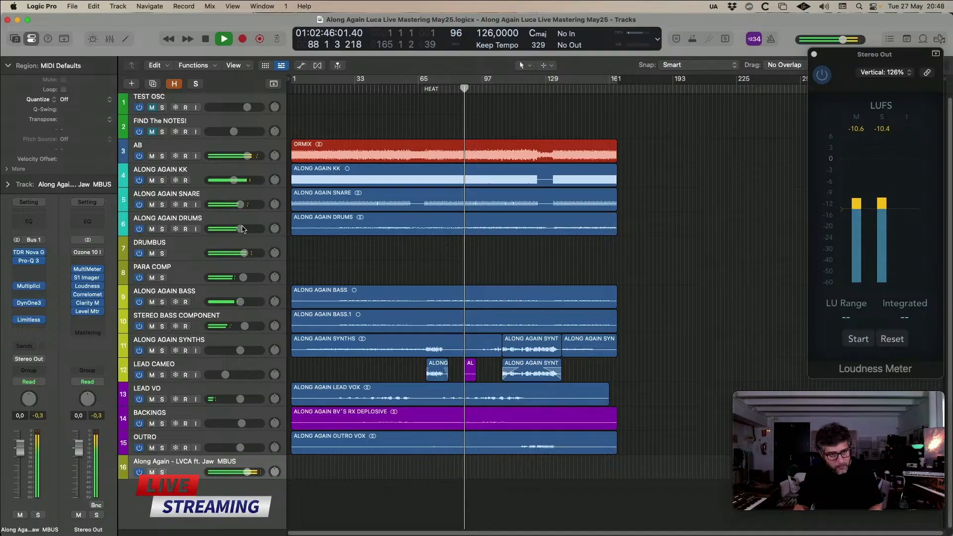
- Insert the UAD Pultec MEQ-5 on ALONG AGAIN SNARE and play the snare soloed
{"action": "left_click", "coordinate": [206, 192]}
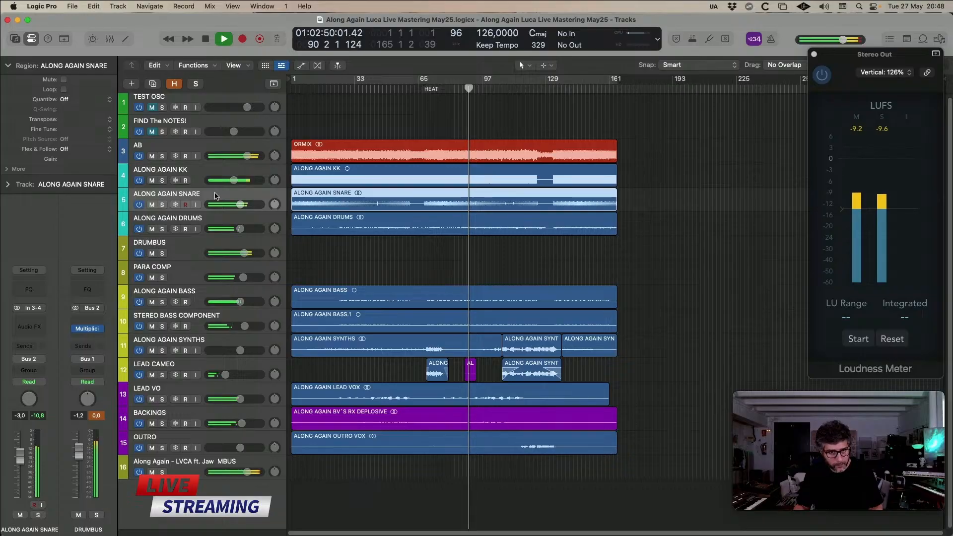
{"action": "key", "text": "space"}
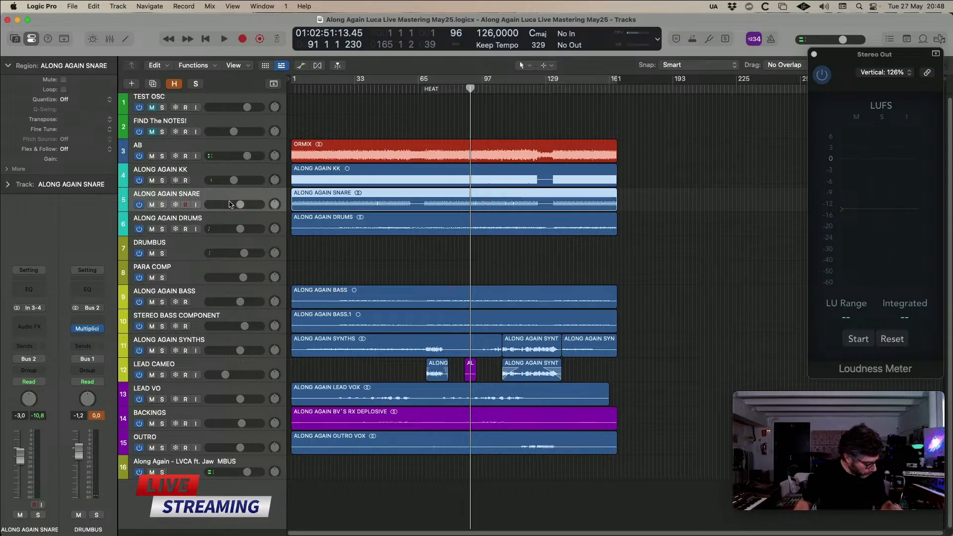
{"action": "key", "text": "ctrl+alt+p"}
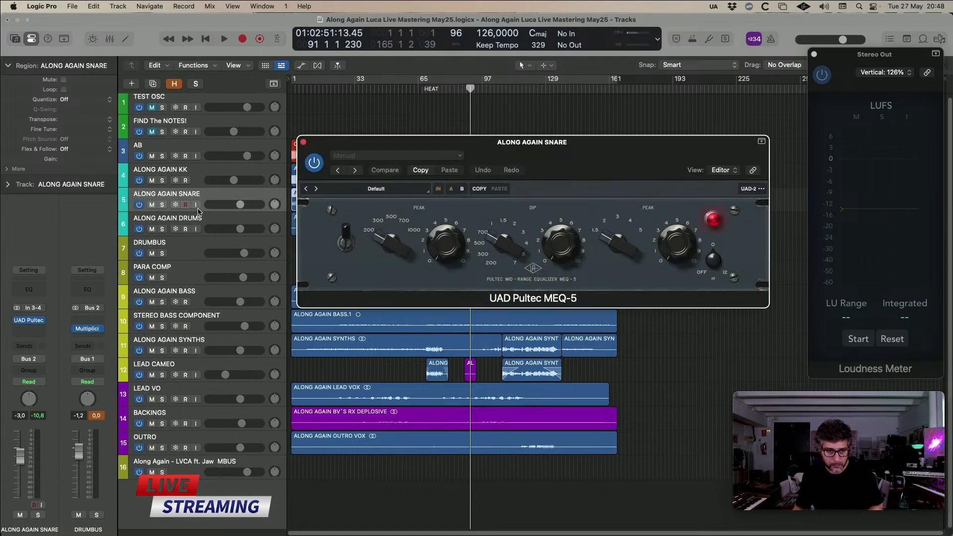
{"action": "left_click", "coordinate": [162, 205]}
{"action": "left_click", "coordinate": [545, 148]}
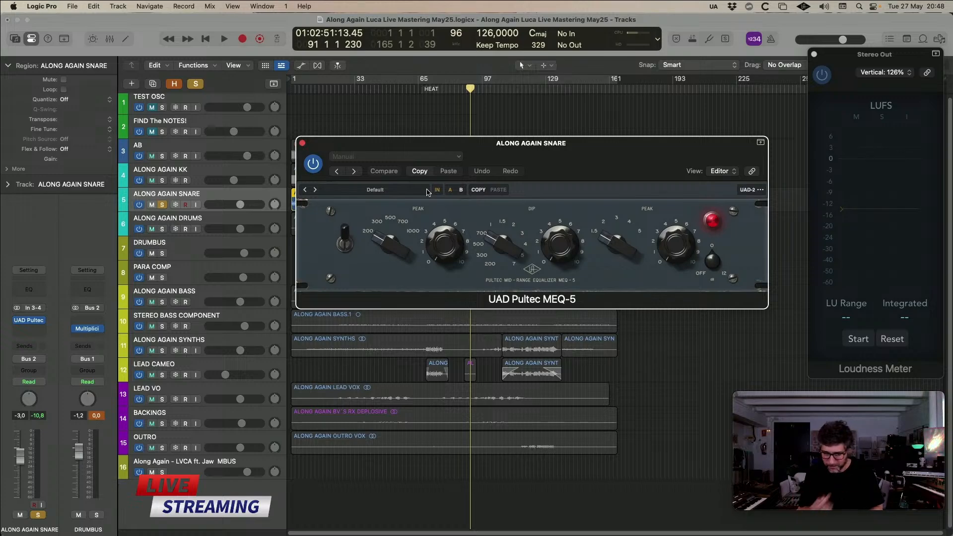
{"action": "key", "text": "space"}
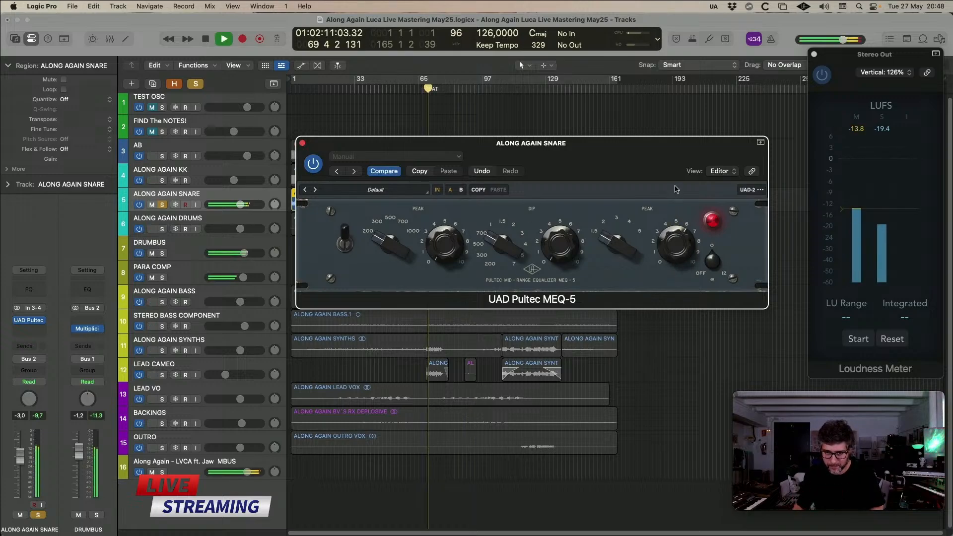
- Set the snare Pultec's upper peak frequency to 5 kHz, stop playback and unsolo the snare
{"action": "left_click_drag", "start_coordinate": [620, 244], "coordinate": [639, 155]}
{"action": "key", "text": "space"}
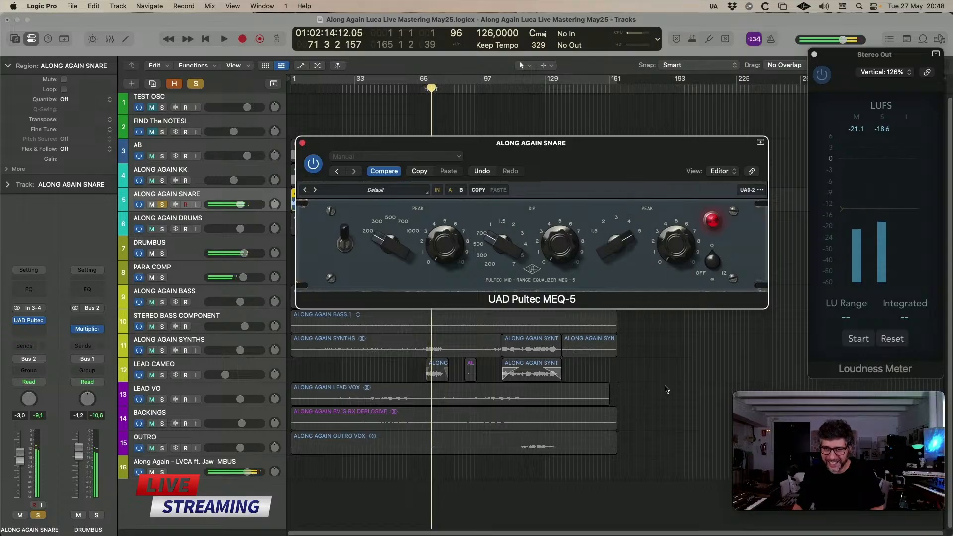
{"action": "left_click", "coordinate": [162, 204]}
{"action": "left_click_drag", "start_coordinate": [354, 143], "coordinate": [348, 149]}
- Play the full mix and set the snare Pultec's upper peak and dip frequencies to 4 kHz
{"action": "key", "text": "space"}
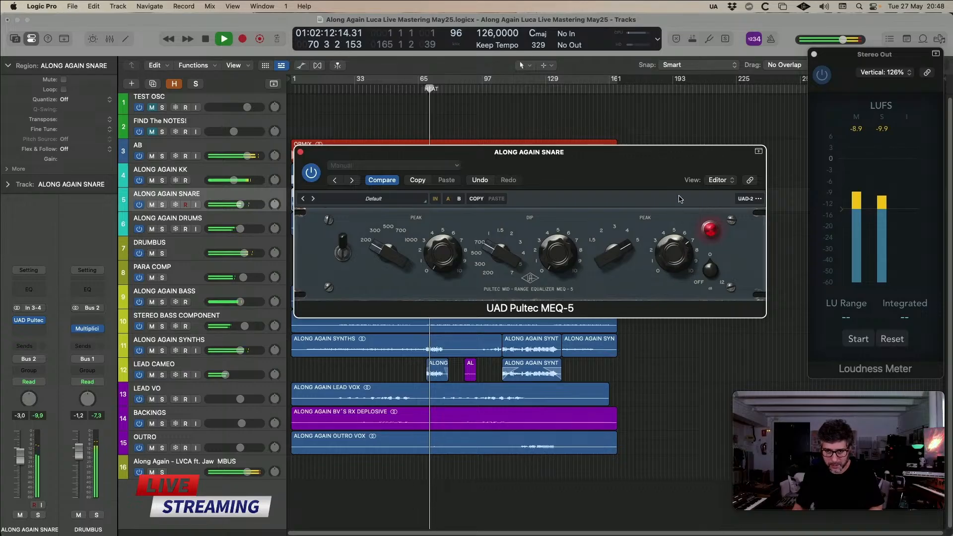
{"action": "left_click_drag", "start_coordinate": [628, 254], "coordinate": [630, 292]}
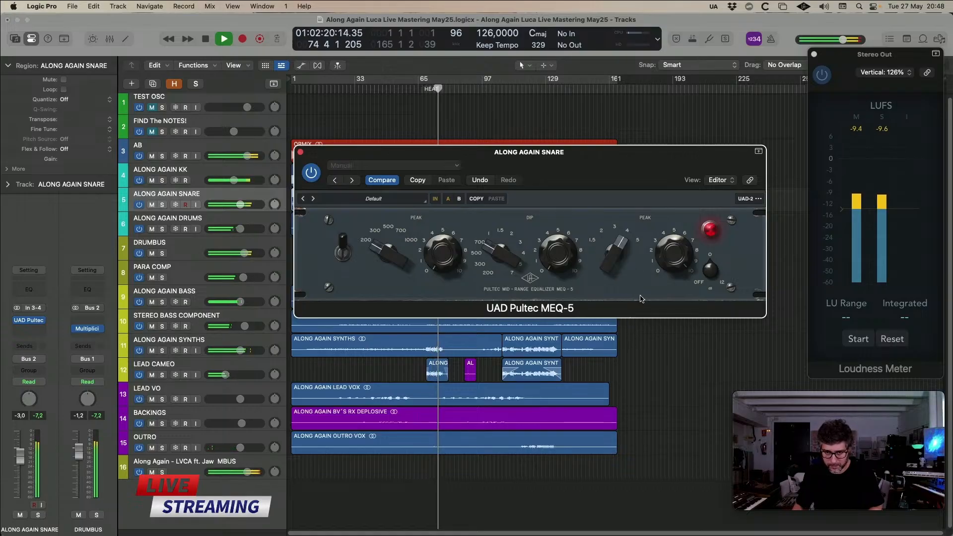
{"action": "left_click_drag", "start_coordinate": [511, 264], "coordinate": [516, 244]}
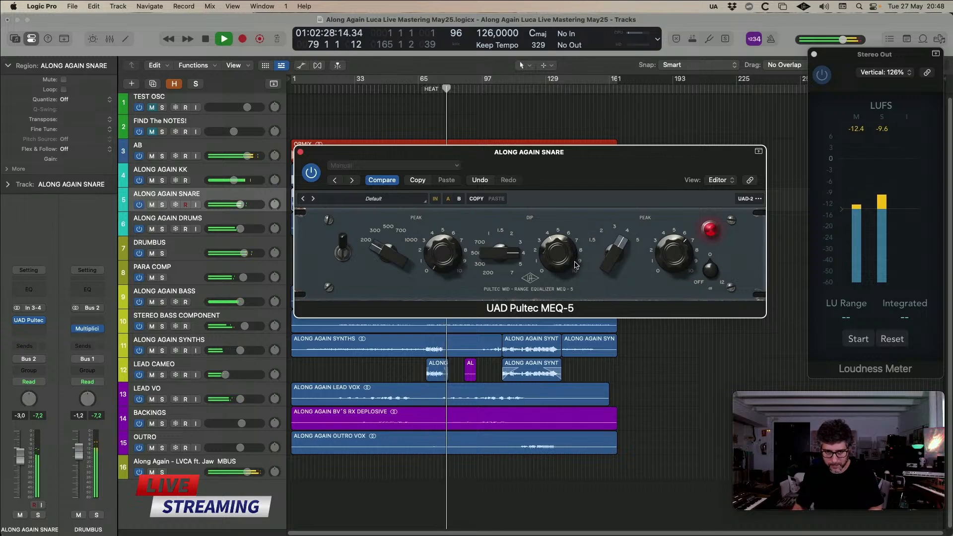
- Replay the section from the HEAT marker and compare the snare with the Pultec bypassed and engaged
{"action": "key", "text": "alt+comma"}
{"action": "left_click", "coordinate": [311, 172]}
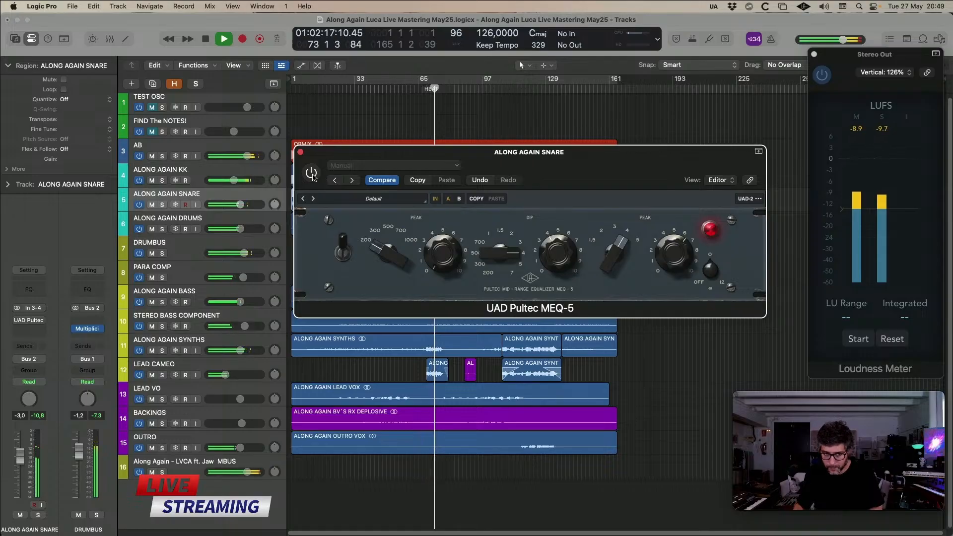
{"action": "left_click", "coordinate": [311, 173]}
{"action": "key", "text": "alt+comma"}
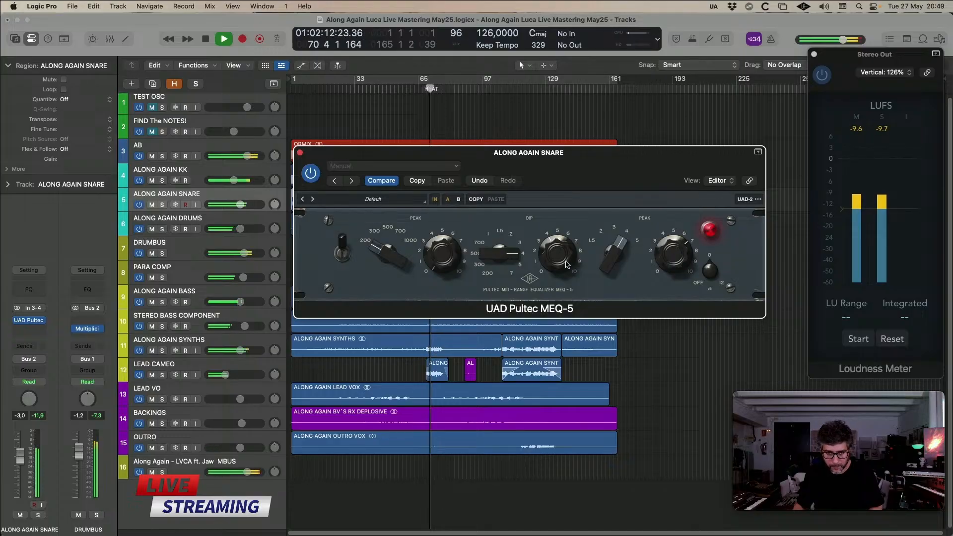
{"action": "left_click", "coordinate": [343, 256]}
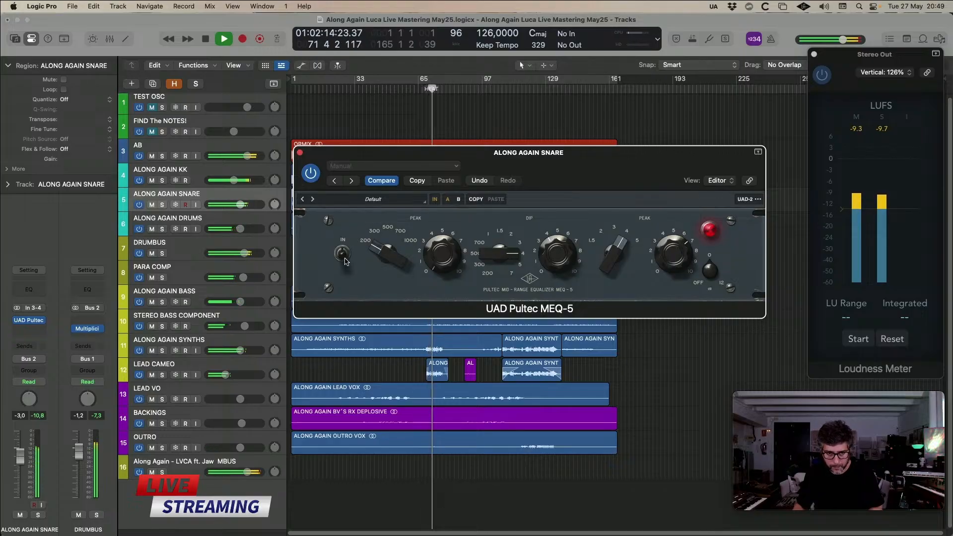
{"action": "left_click", "coordinate": [343, 254]}
{"action": "left_click_drag", "start_coordinate": [715, 269], "coordinate": [712, 275]}
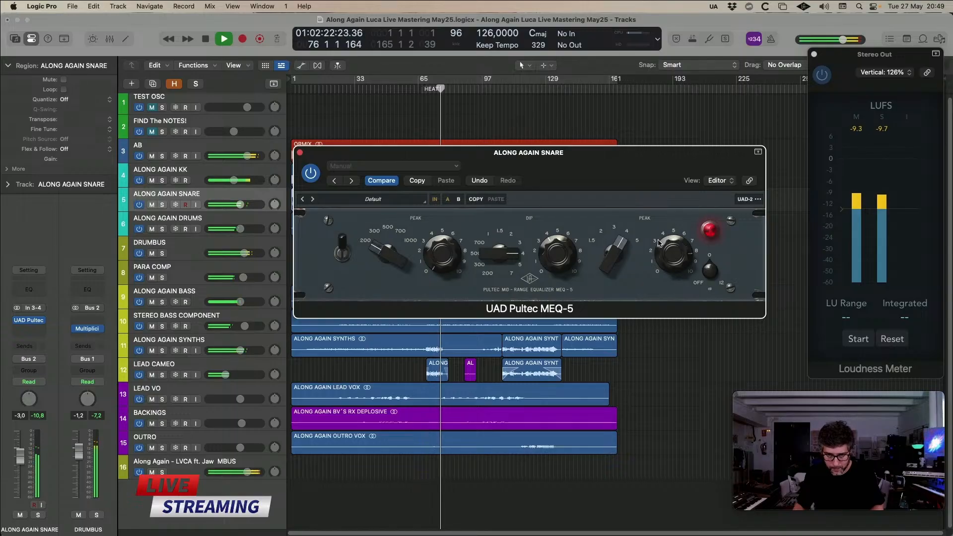
- Set the snare Pultec's upper peak frequency to 5 kHz and try another lower peak frequency before returning it to 200 Hz
{"action": "left_click", "coordinate": [615, 253]}
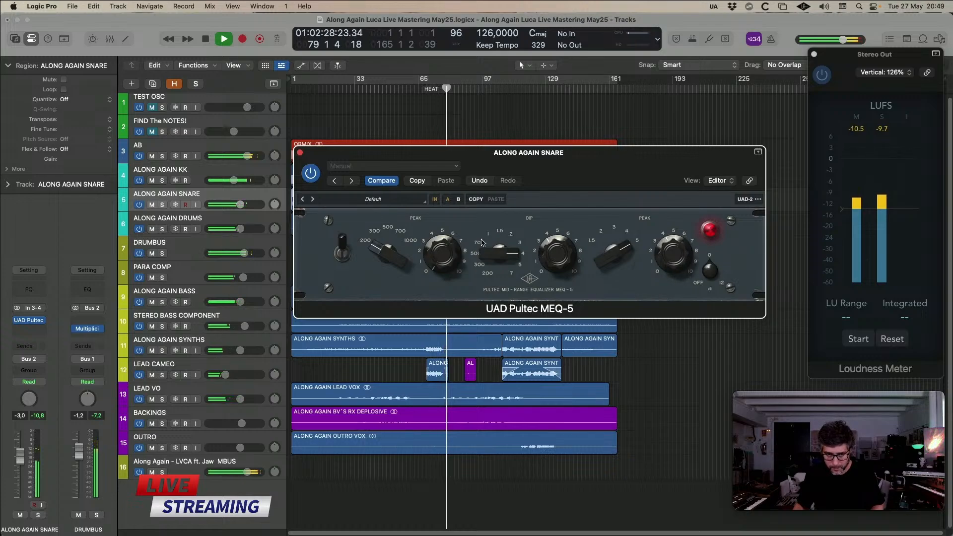
{"action": "left_click", "coordinate": [403, 253]}
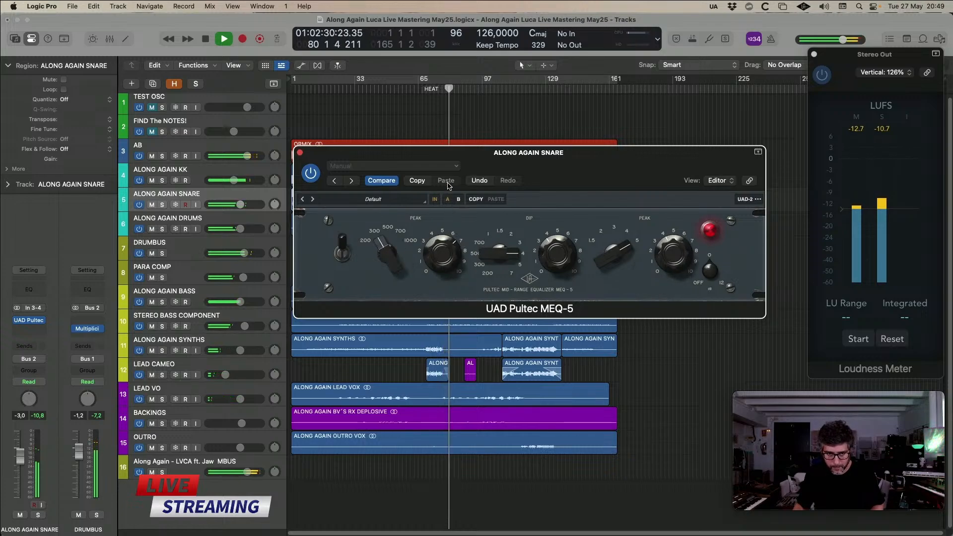
{"action": "left_click", "coordinate": [391, 252]}
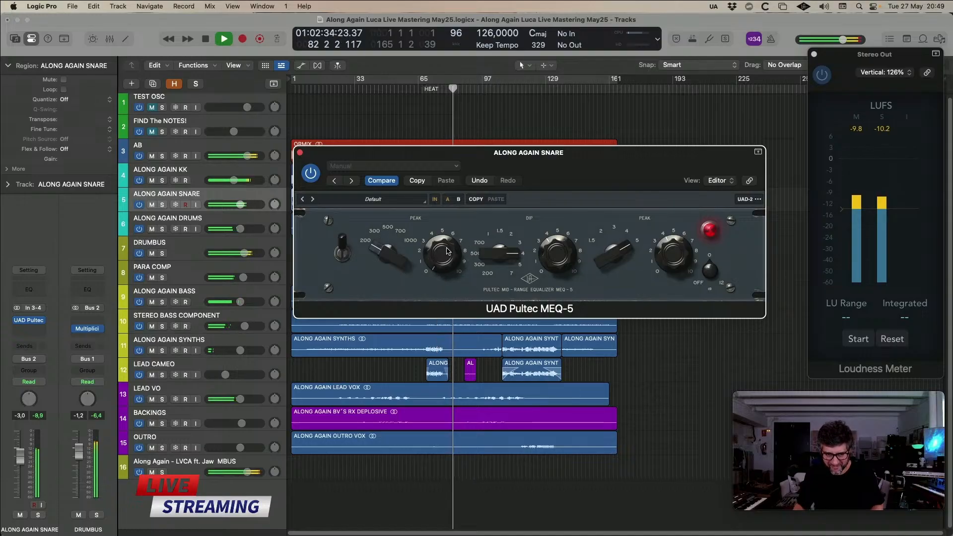
- Set the snare Pultec's lower peak frequency to 1000 Hz, adjust its boost by ear, and close the plug-in
{"action": "left_click", "coordinate": [403, 252]}
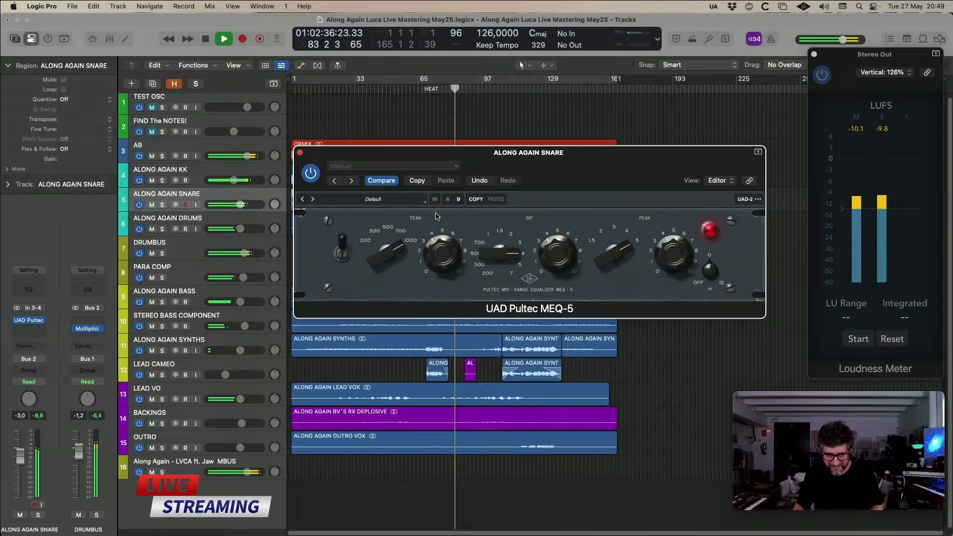
{"action": "left_click_drag", "start_coordinate": [436, 213], "coordinate": [435, 229]}
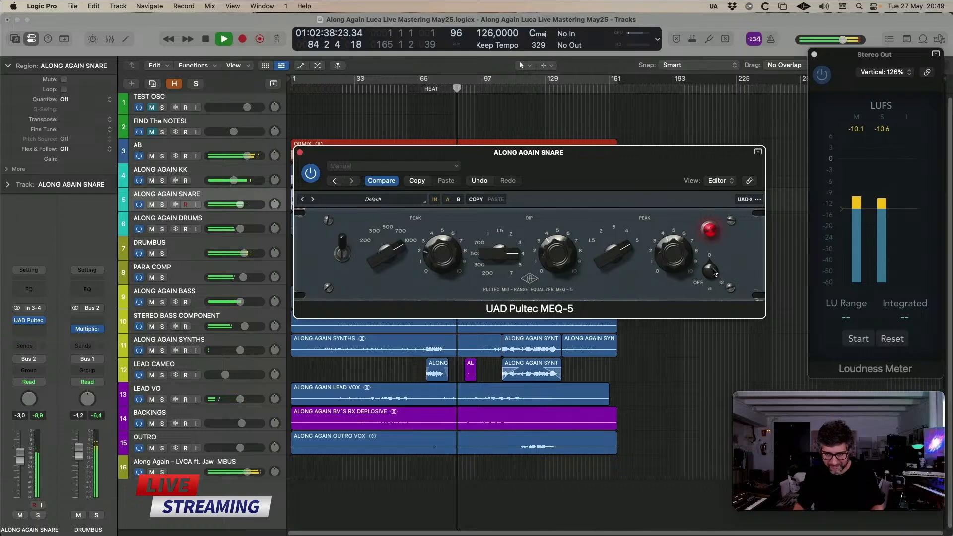
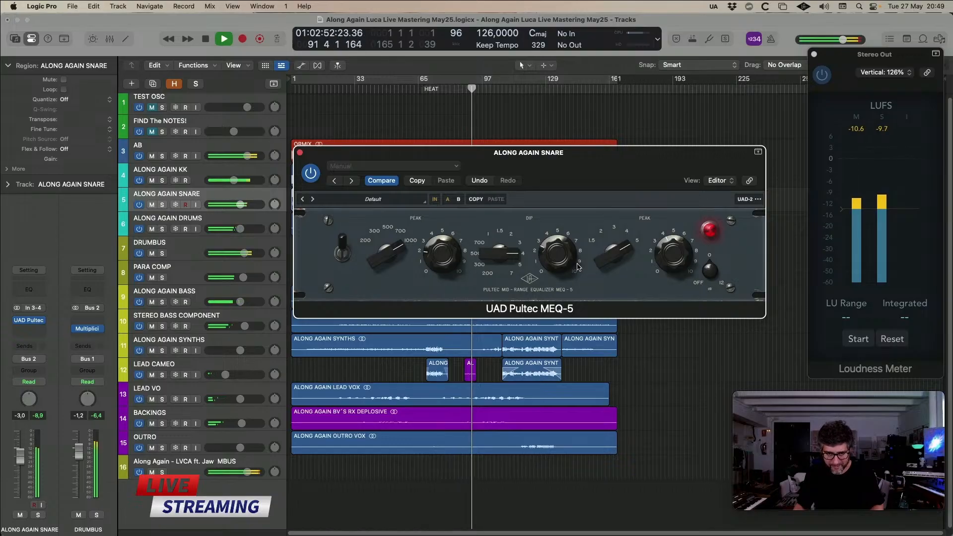
{"action": "left_click", "coordinate": [299, 152]}
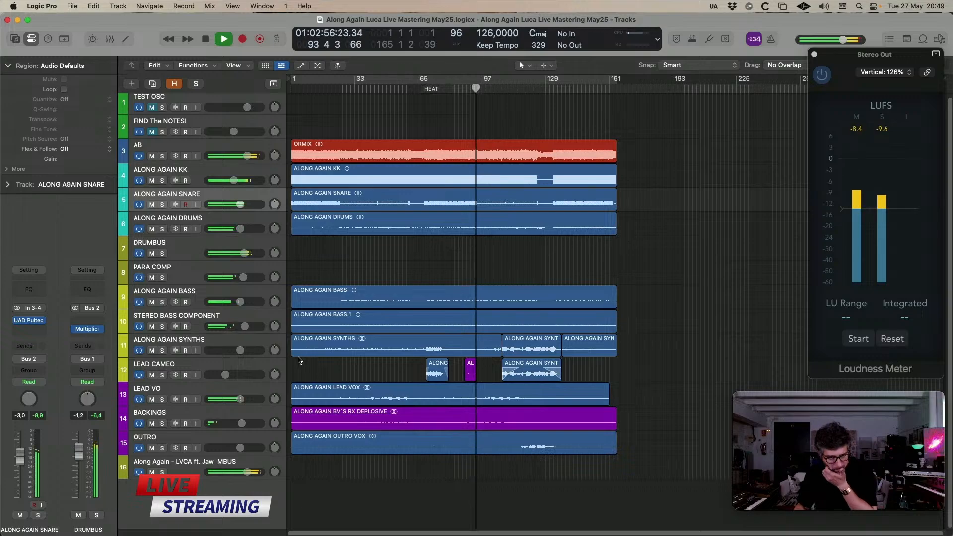
- Stop playback and insert the UADx LA-2A Silver Compressor in the free slot below soothe2 on the LEAD VO track
{"action": "left_click", "coordinate": [216, 394]}
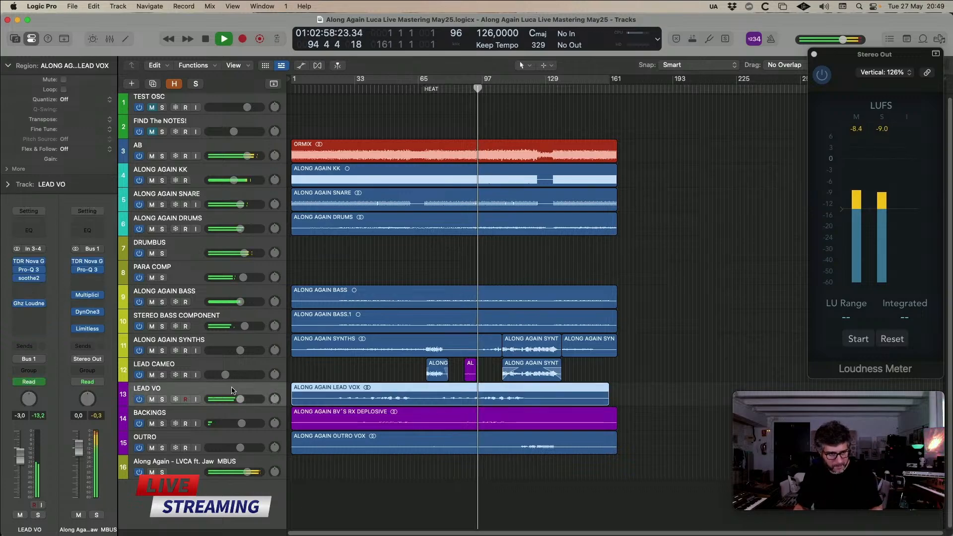
{"action": "key", "text": "space"}
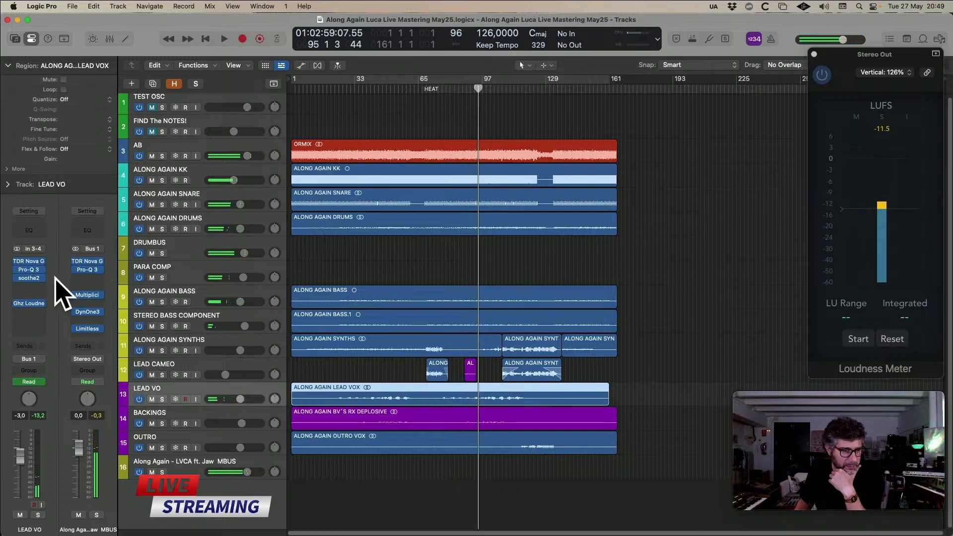
{"action": "left_click", "coordinate": [29, 286]}
{"action": "mouse_move", "coordinate": [54, 526]}
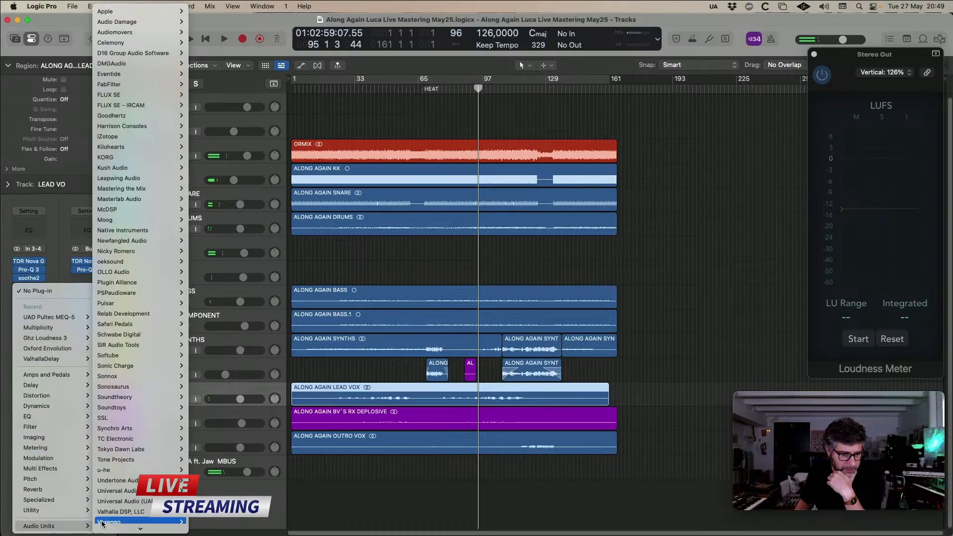
{"action": "mouse_move", "coordinate": [119, 502]}
{"action": "mouse_move", "coordinate": [238, 495]}
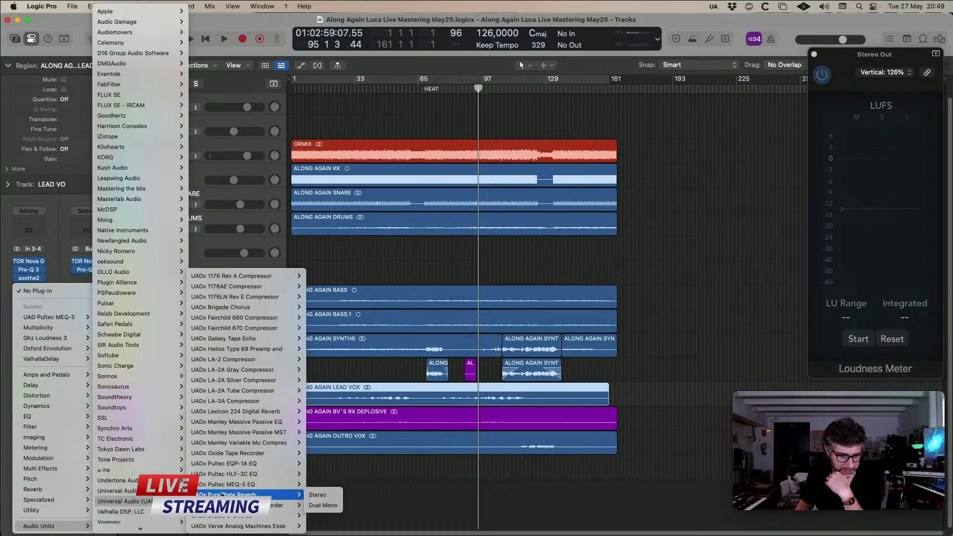
{"action": "mouse_move", "coordinate": [267, 370]}
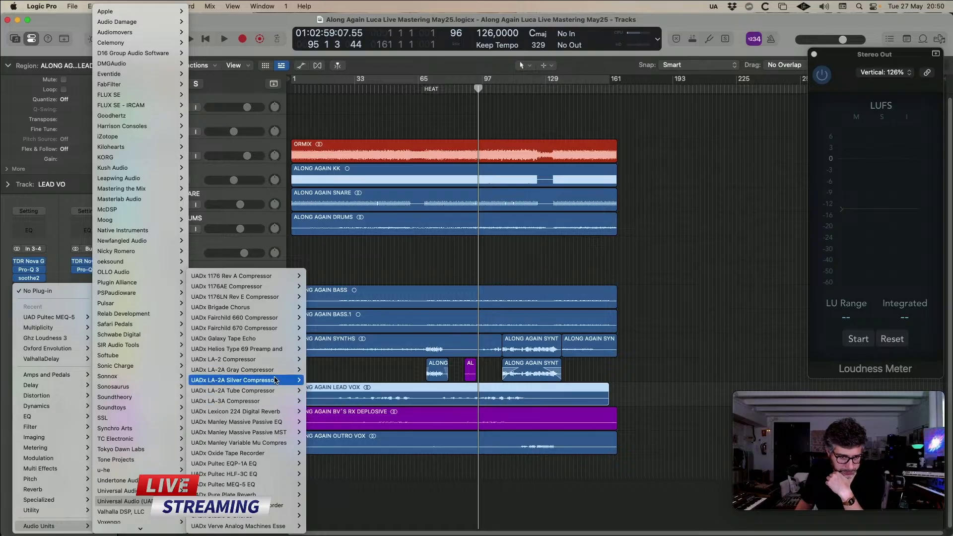
{"action": "left_click", "coordinate": [713, 235]}
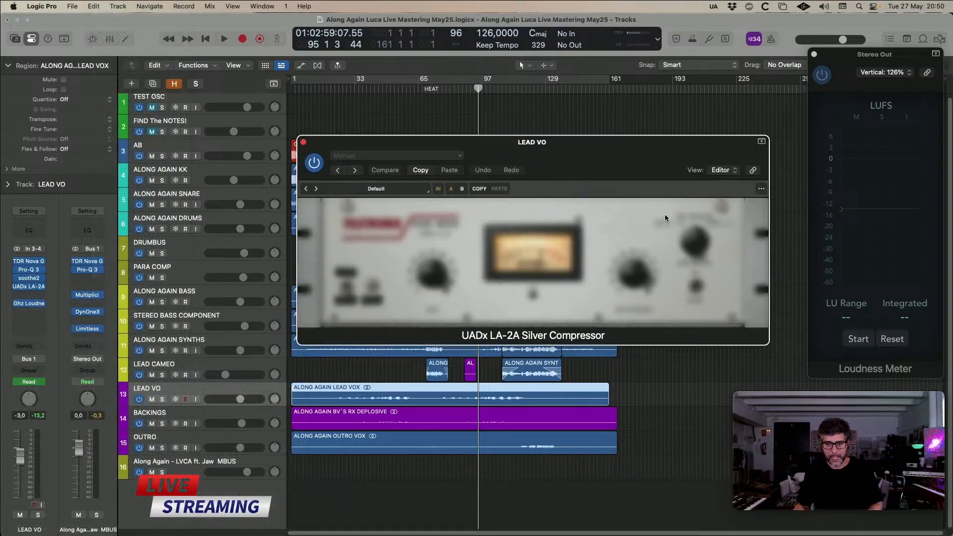
- Replace the LEAD VO compressor with UAD Teletronix LA-2A Silver, placed between soothe2 and Ghz Loudness
{"action": "left_click", "coordinate": [43, 288]}
{"action": "left_click", "coordinate": [55, 292]}
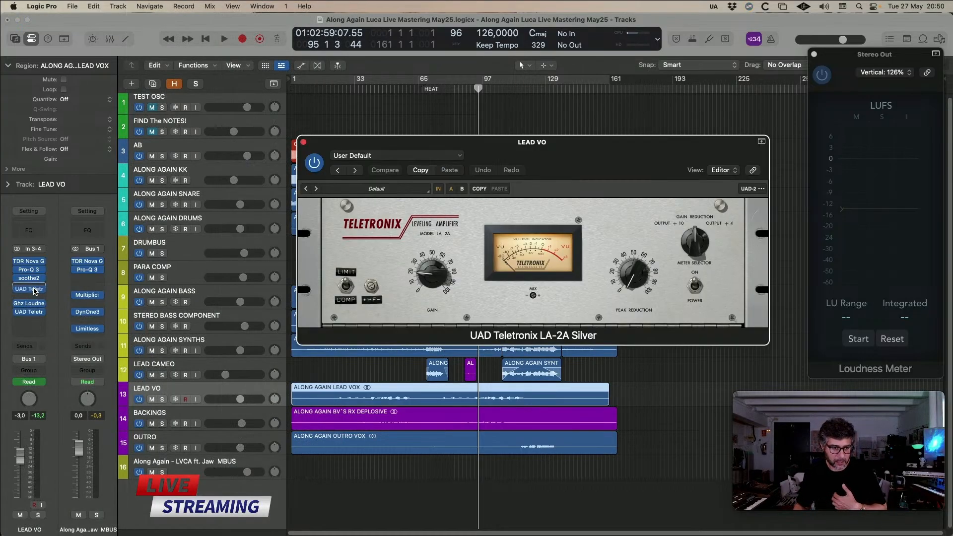
{"action": "left_click_drag", "start_coordinate": [518, 154], "coordinate": [516, 154]}
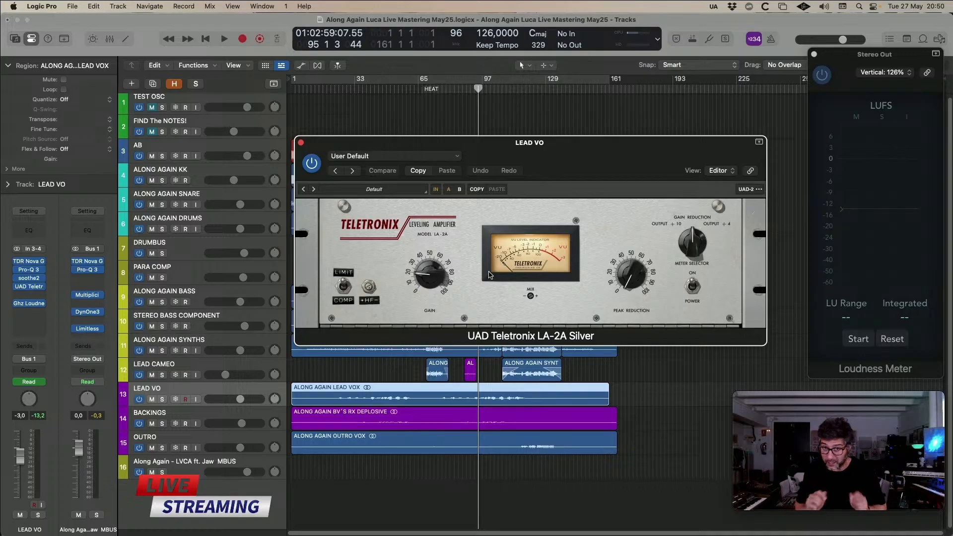
- Play the mix from around bar 101 and raise the gain and peak reduction of the LEAD VO LA-2A
{"action": "key", "text": "space"}
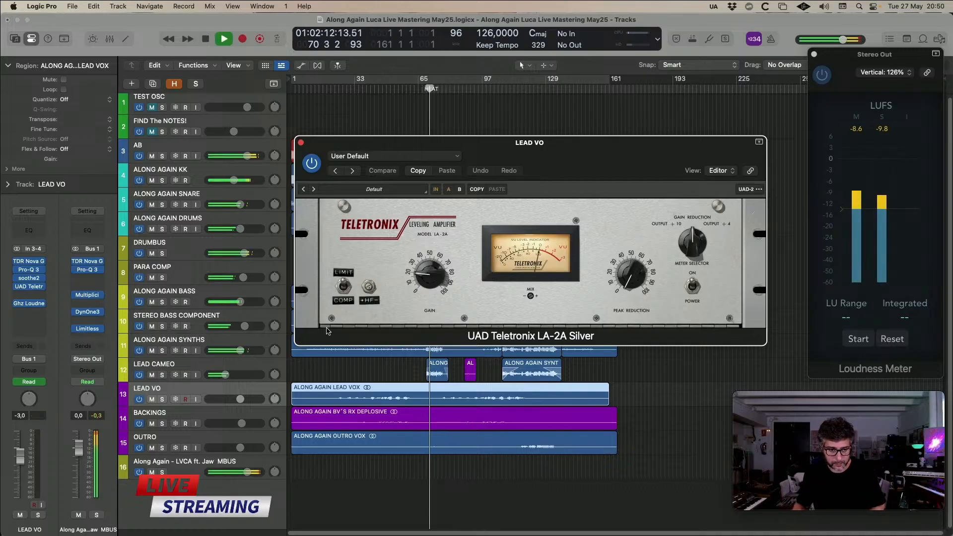
{"action": "left_click_drag", "start_coordinate": [374, 145], "coordinate": [390, 87]}
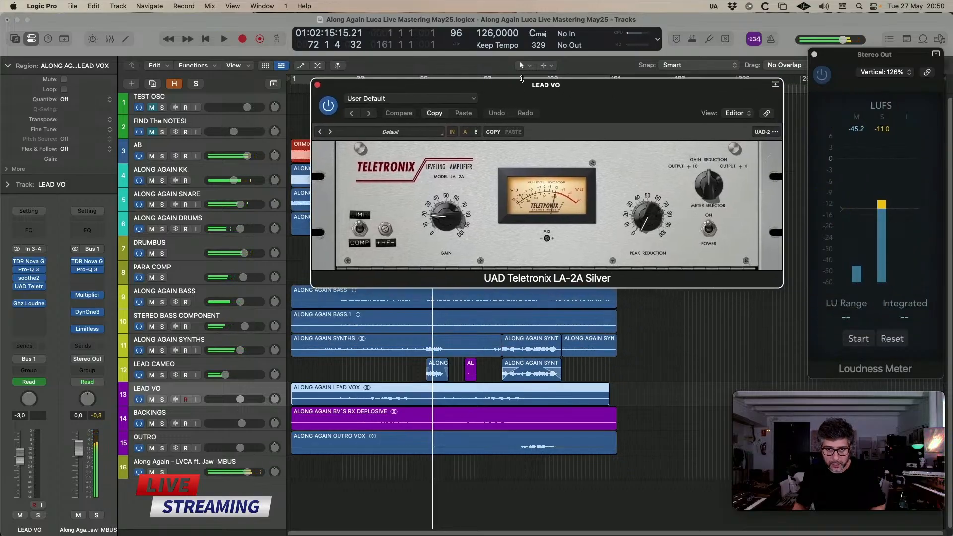
{"action": "left_click_drag", "start_coordinate": [520, 86], "coordinate": [490, 89]}
{"action": "key", "text": "space"}
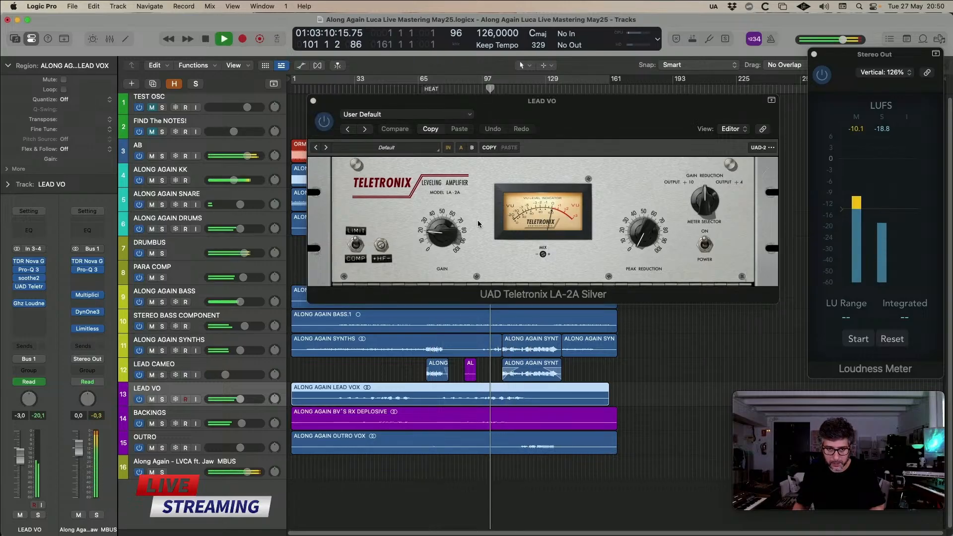
{"action": "left_click", "coordinate": [453, 235]}
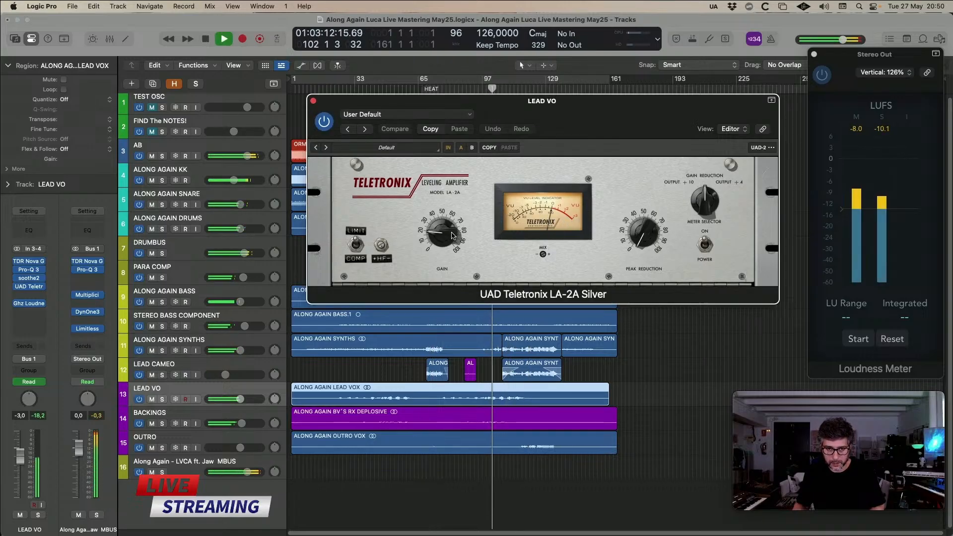
{"action": "left_click_drag", "start_coordinate": [453, 235], "coordinate": [453, 234]}
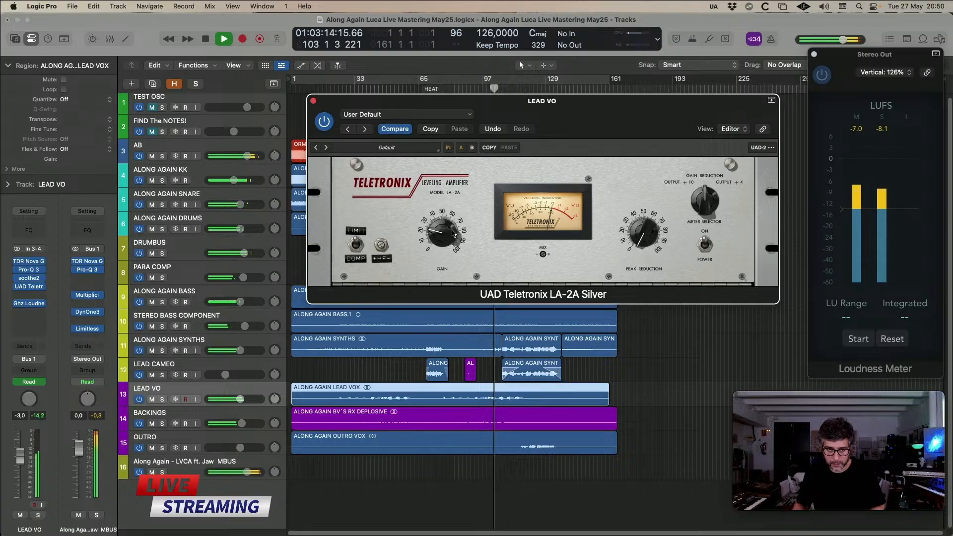
{"action": "left_click_drag", "start_coordinate": [626, 234], "coordinate": [633, 215]}
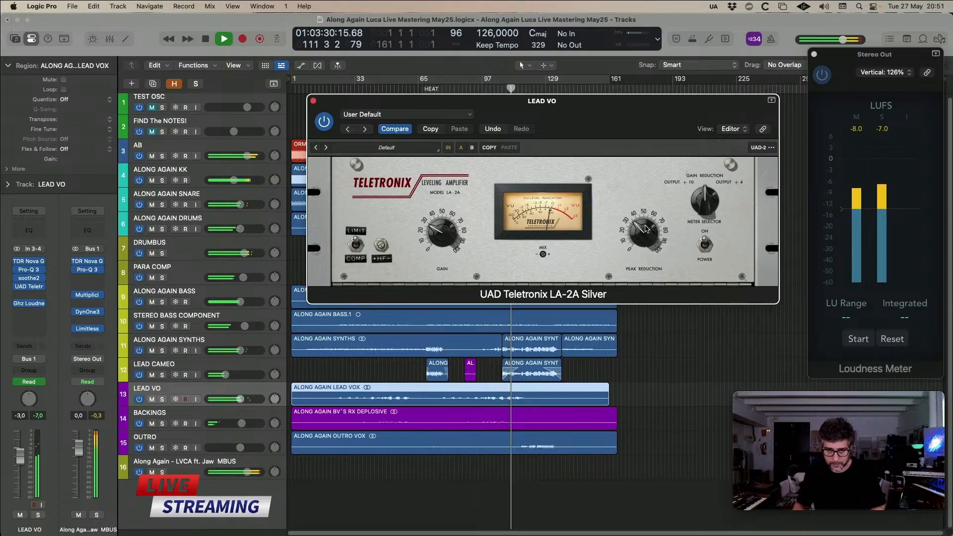
- Replay the vocal section from around bar 105 and fine-tune the LEAD VO LA-2A's gain
{"action": "key", "text": "space"}
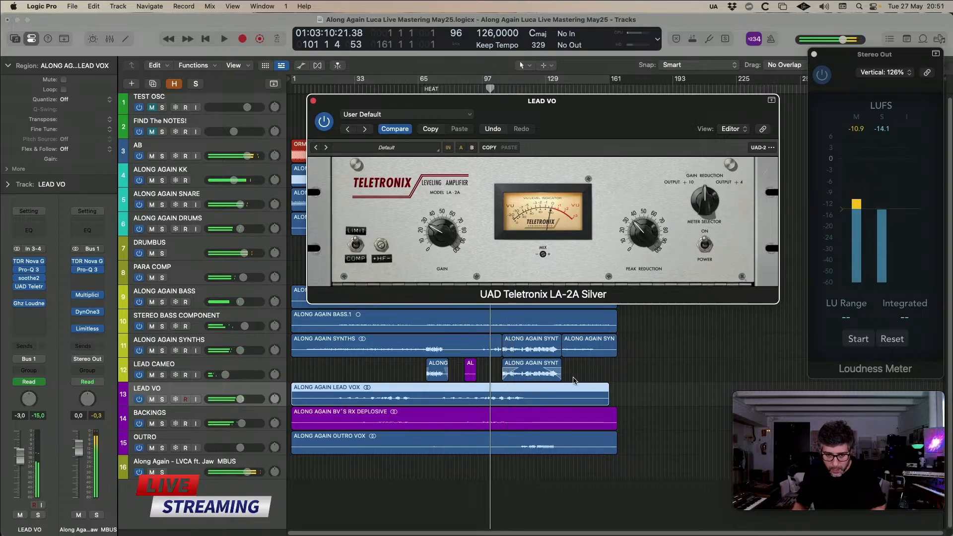
{"action": "left_click", "coordinate": [573, 381]}
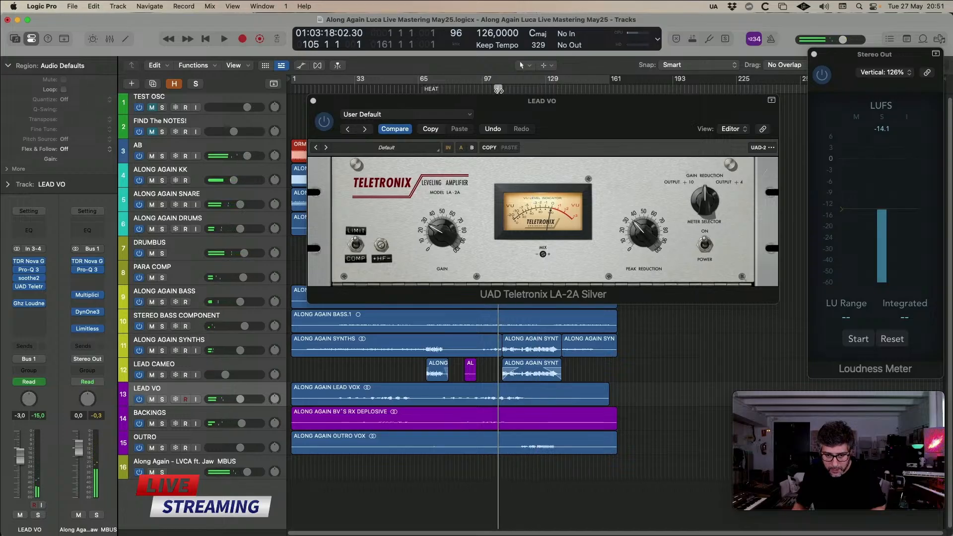
{"action": "key", "text": "space"}
{"action": "left_click", "coordinate": [457, 242]}
{"action": "left_click_drag", "start_coordinate": [457, 242], "coordinate": [457, 245]}
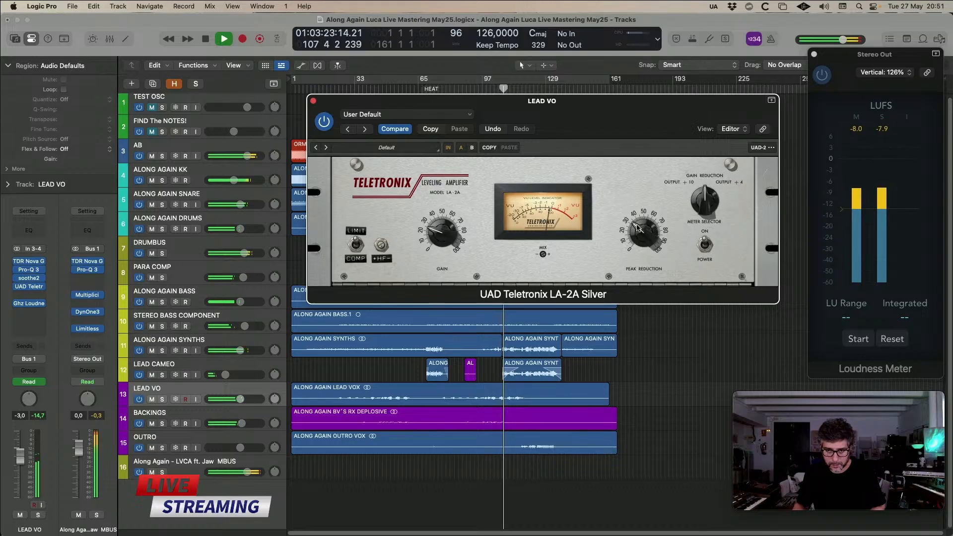
- Replay the vocal section with the LEAD VO LA-2A bypassed and engaged to compare, leave it on, and close it
{"action": "left_click", "coordinate": [324, 121]}
{"action": "key", "text": "space"}
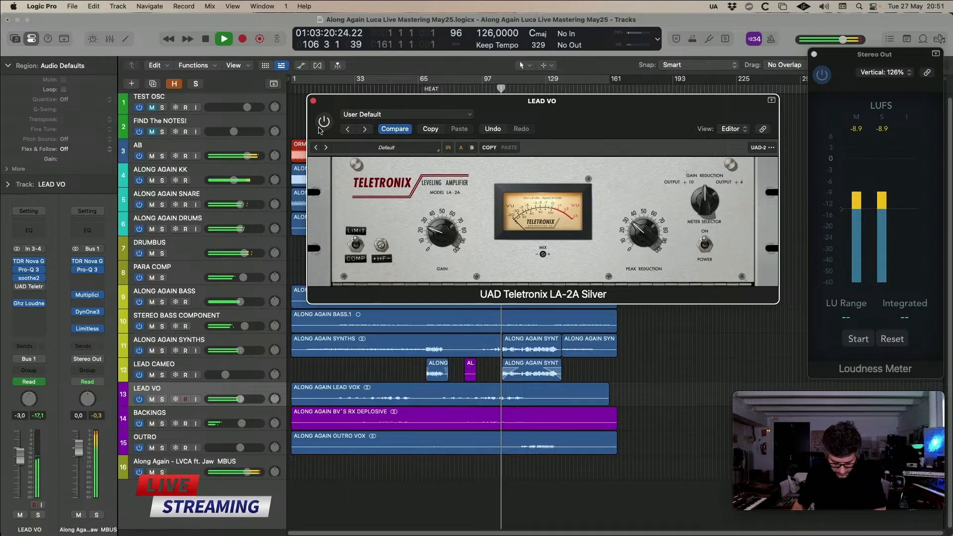
{"action": "left_click", "coordinate": [321, 127]}
{"action": "key", "text": "space"}
{"action": "key", "text": "space"}
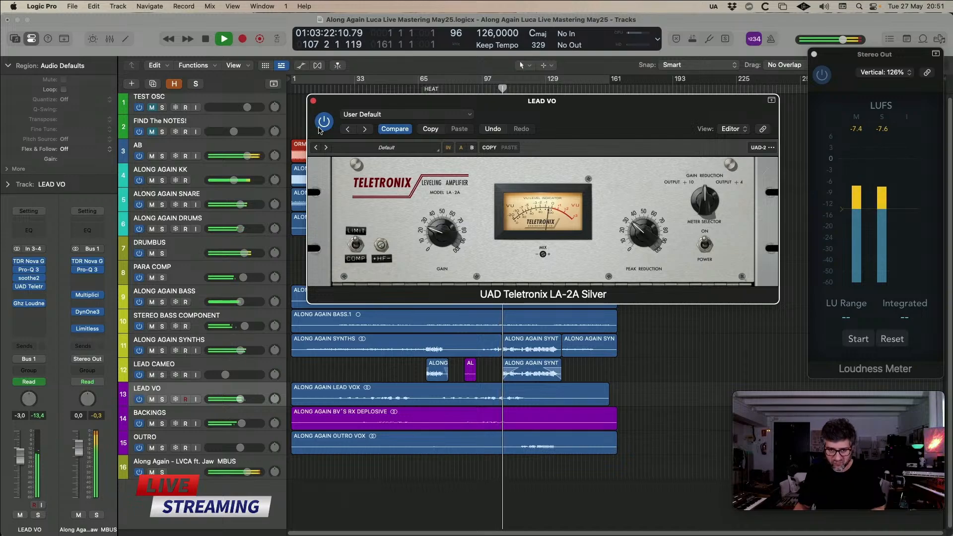
{"action": "left_click", "coordinate": [313, 101]}
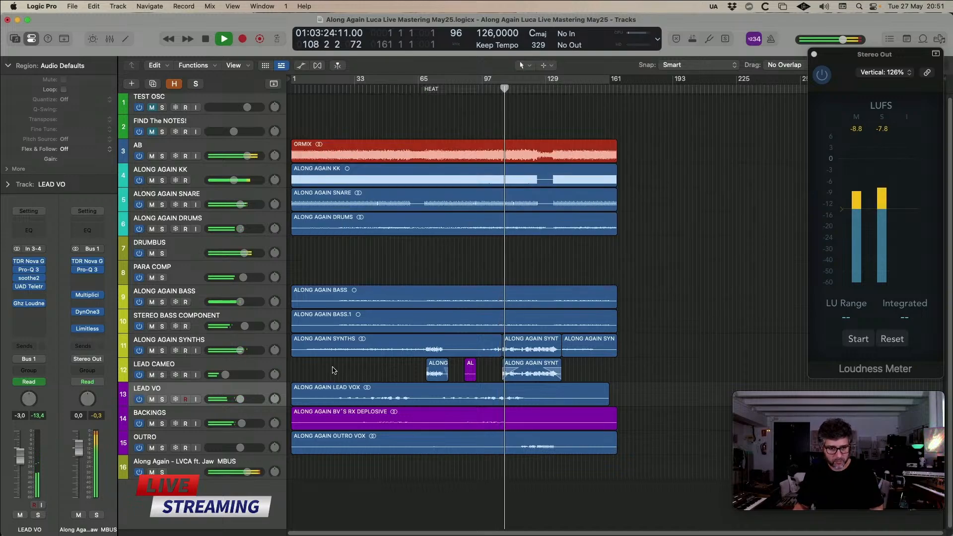
- Select the MBUS track, examine the stereo output's spectrum, loudness and correlation meters, and stop playback
{"action": "left_click", "coordinate": [201, 464]}
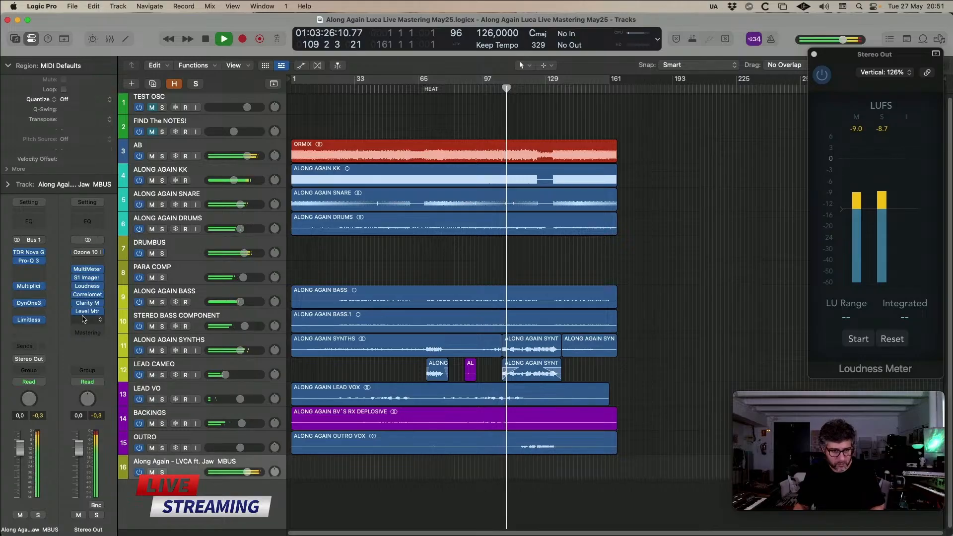
{"action": "key", "text": "2"}
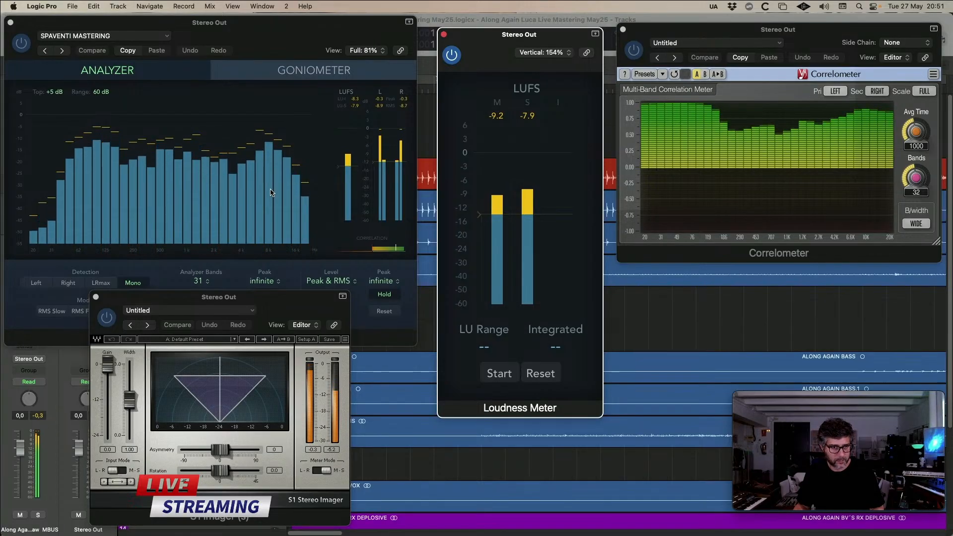
{"action": "key", "text": "1"}
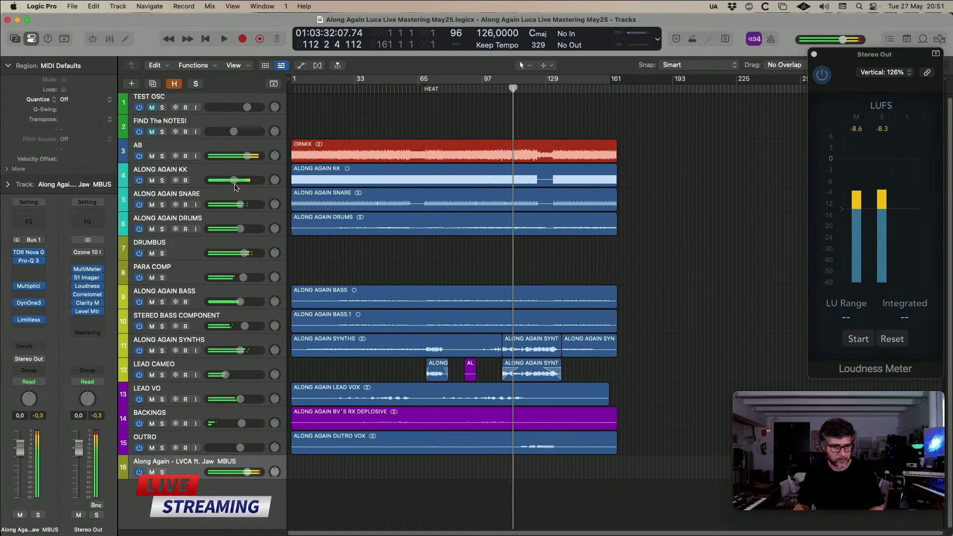
- Select the ALONG AGAIN DRUMS track and replay from around bar 110 to examine the upper frequencies on the master analyzer
{"action": "left_click", "coordinate": [185, 217]}
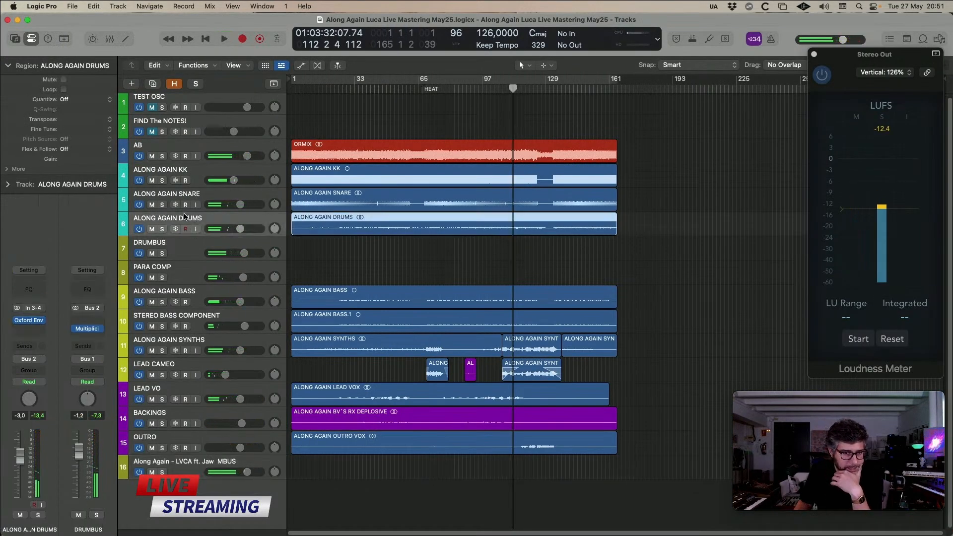
{"action": "left_click", "coordinate": [38, 329]}
{"action": "left_click", "coordinate": [225, 220]}
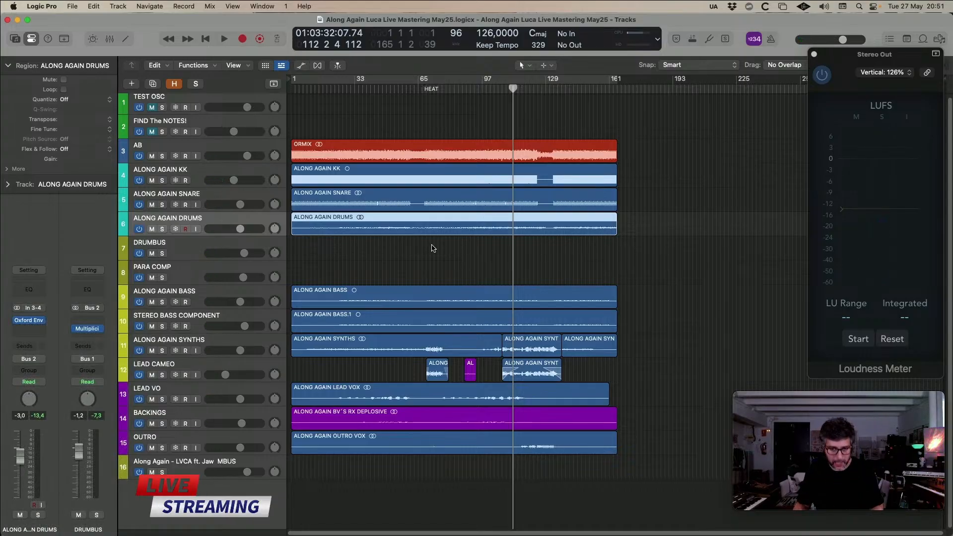
{"action": "key", "text": "space"}
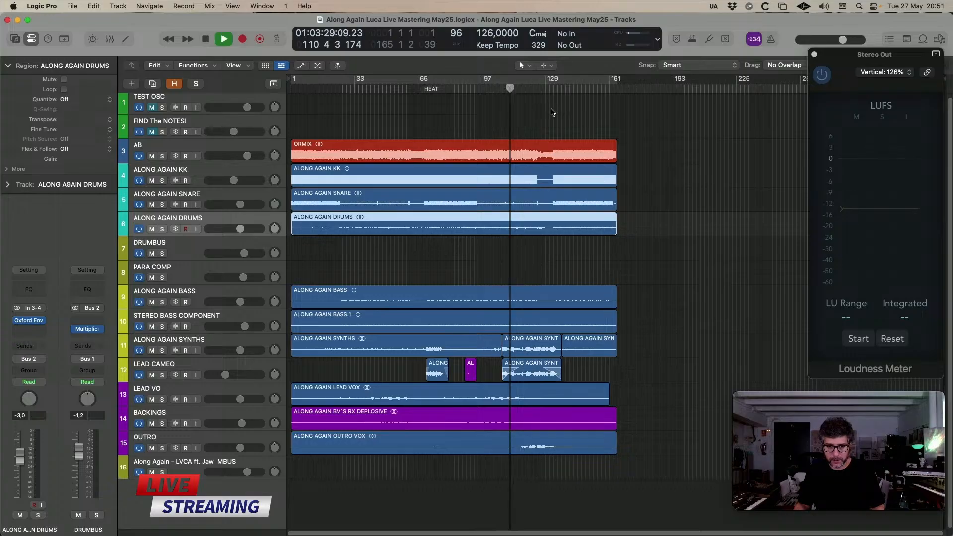
{"action": "key", "text": "2"}
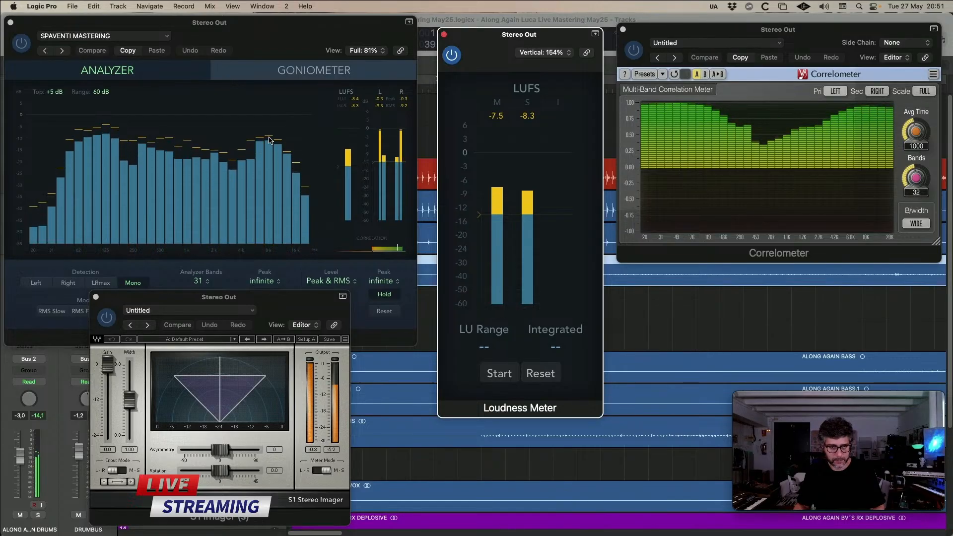
{"action": "key", "text": "1"}
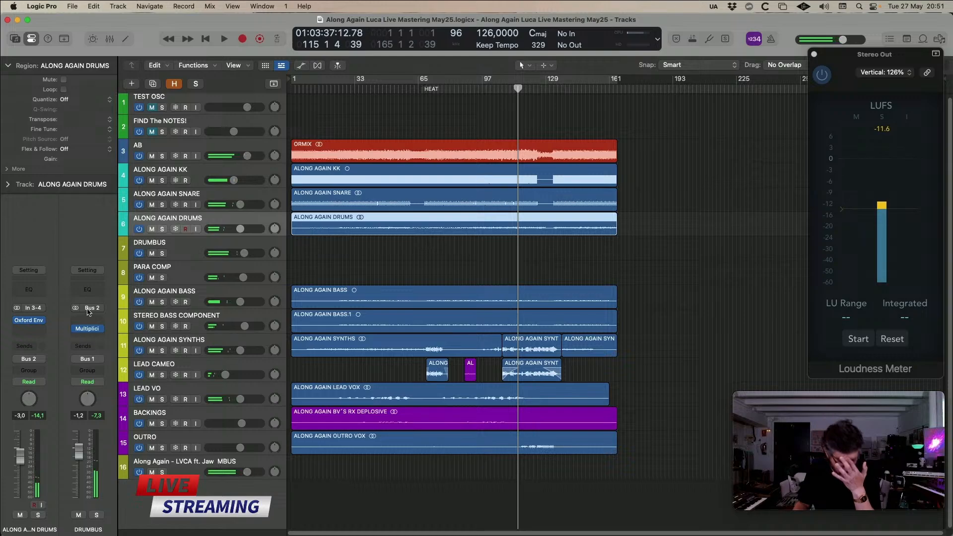
- Insert the DMGAudio Multiplicity plug-in below Oxford Env on the ALONG AGAIN DRUMS track
{"action": "left_click", "coordinate": [40, 331]}
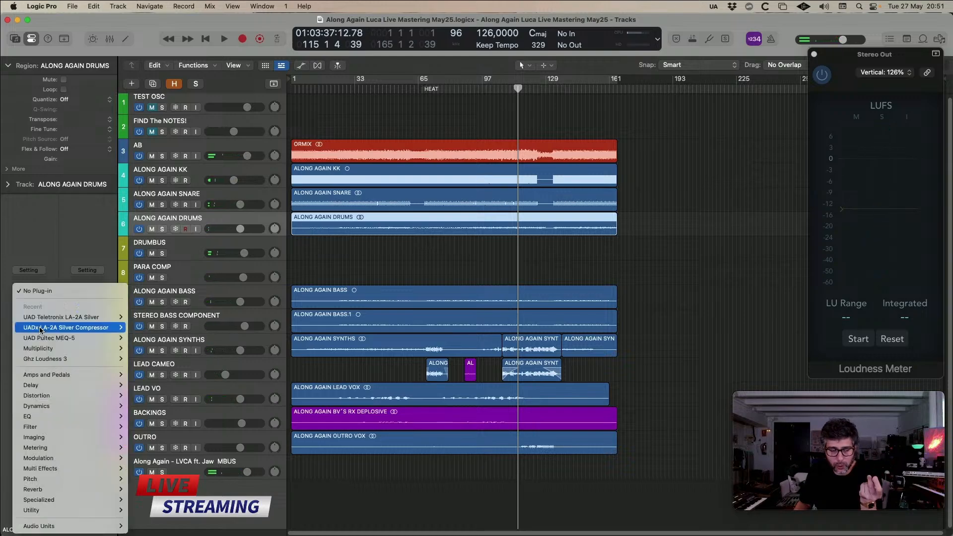
{"action": "mouse_move", "coordinate": [74, 526]}
{"action": "mouse_move", "coordinate": [209, 63]}
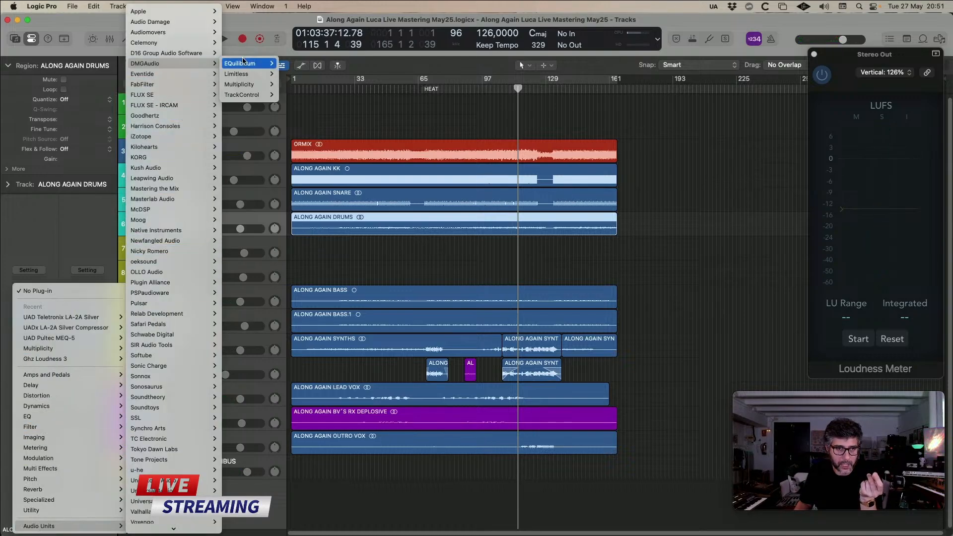
{"action": "left_click", "coordinate": [247, 84]}
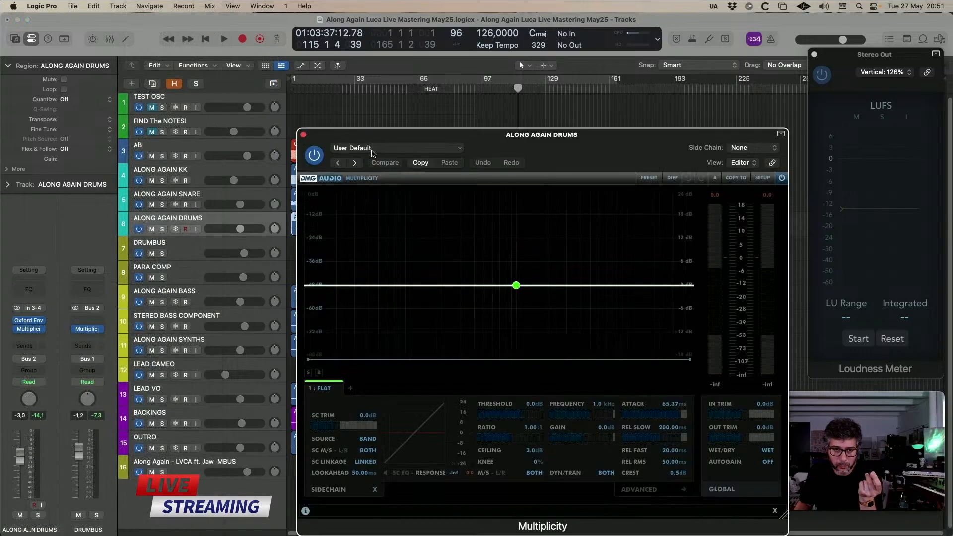
- Load the PEAKS CATCHER preset in Multiplicity, solo the ALONG AGAIN DRUMS track and play the section around bar 111
{"action": "left_click", "coordinate": [372, 149]}
{"action": "left_click", "coordinate": [392, 375]}
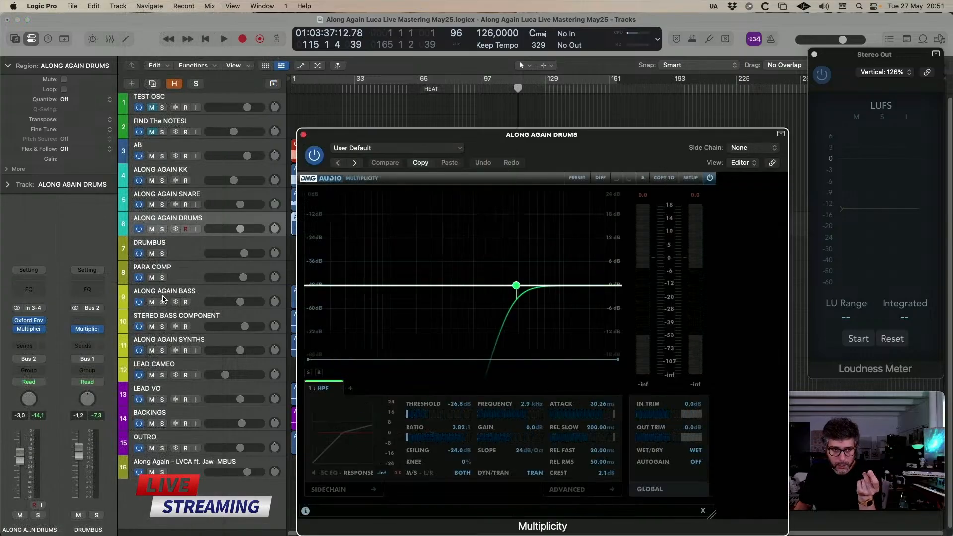
{"action": "left_click", "coordinate": [220, 218]}
{"action": "key", "text": "s"}
{"action": "left_click_drag", "start_coordinate": [514, 141], "coordinate": [511, 142]}
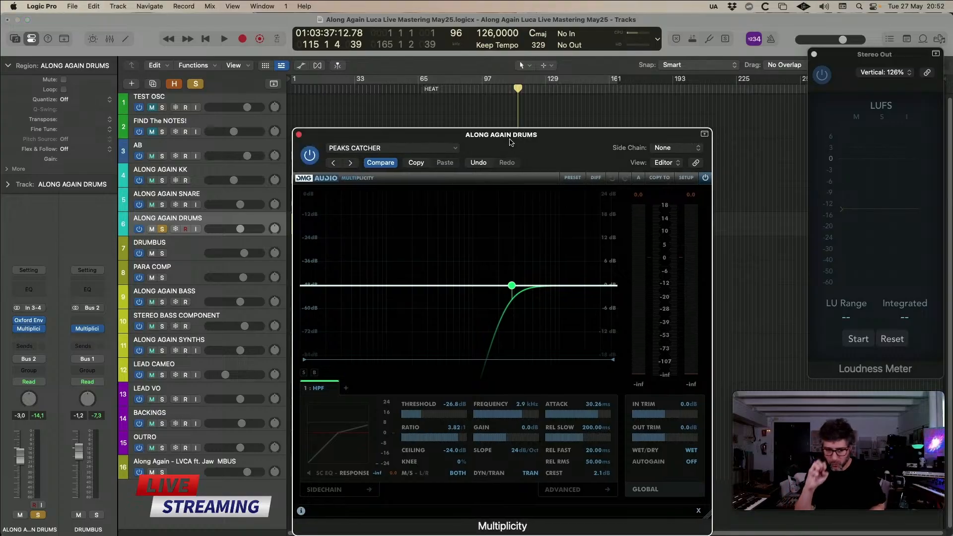
{"action": "key", "text": "space"}
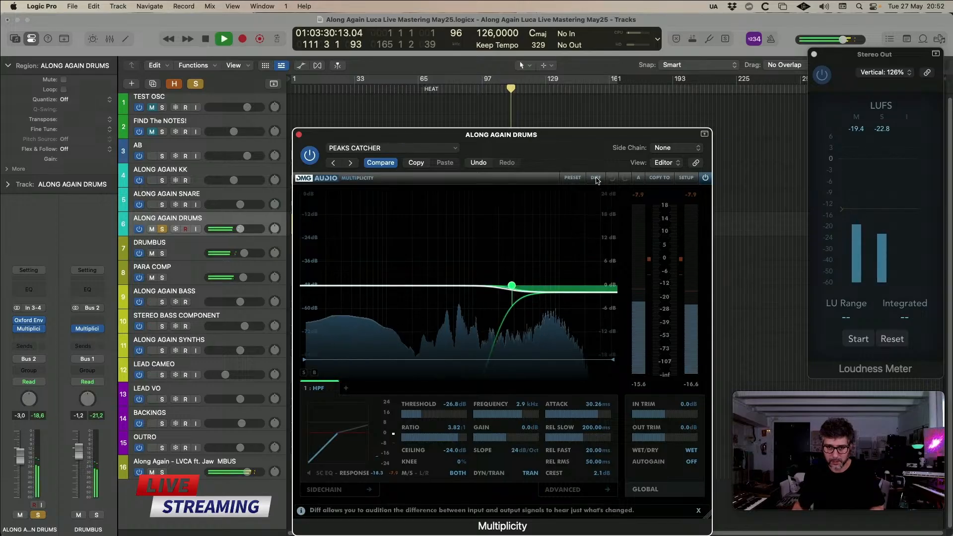
- While auditioning Multiplicity's difference signal, set the HPF band's attack to 64.29 ms and crest to 1.6 dB, and restart playback
{"action": "left_click", "coordinate": [598, 415]}
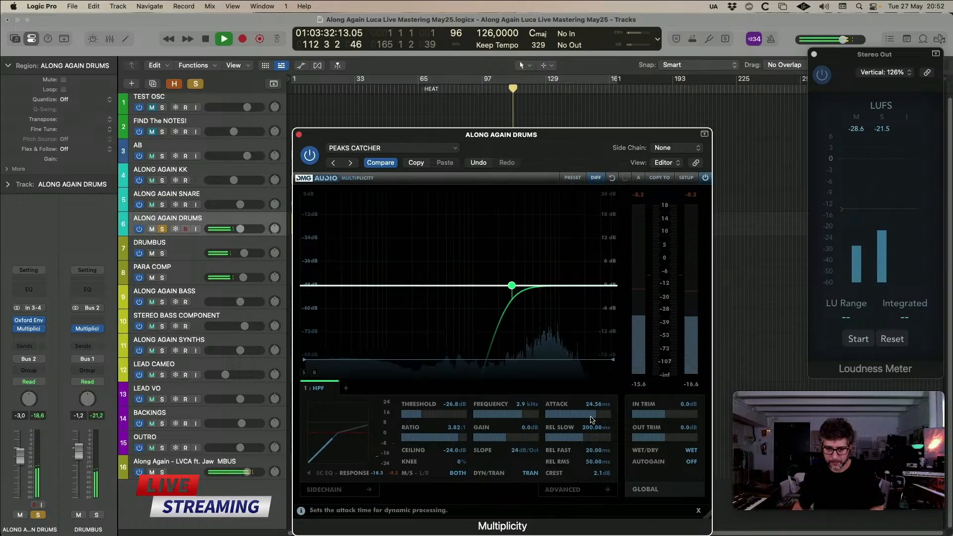
{"action": "left_click_drag", "start_coordinate": [598, 416], "coordinate": [599, 417]}
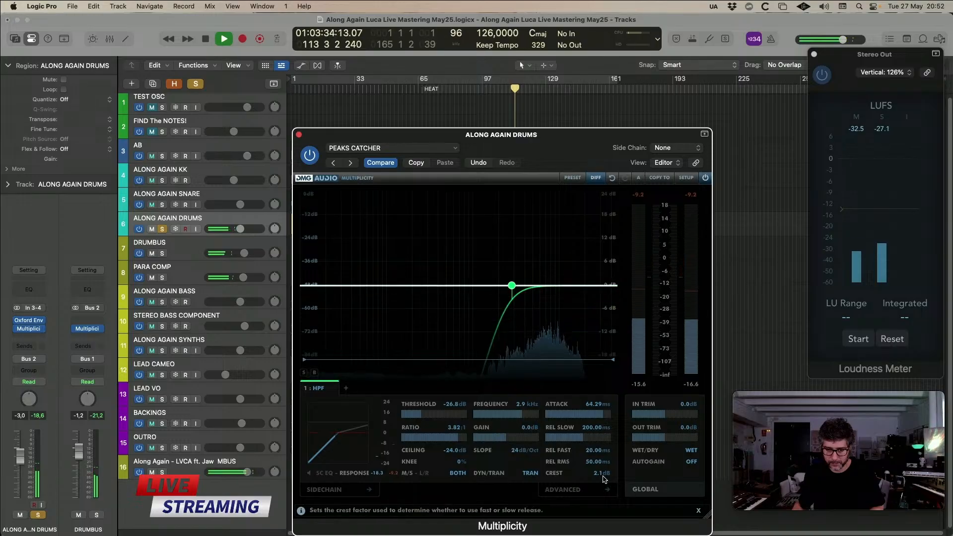
{"action": "left_click_drag", "start_coordinate": [602, 475], "coordinate": [602, 479]}
{"action": "key", "text": "space"}
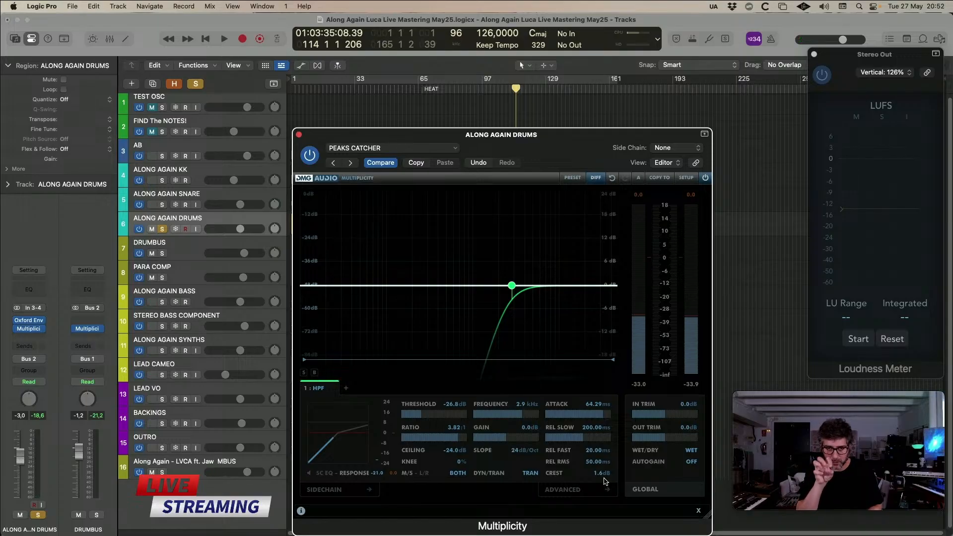
{"action": "key", "text": "space"}
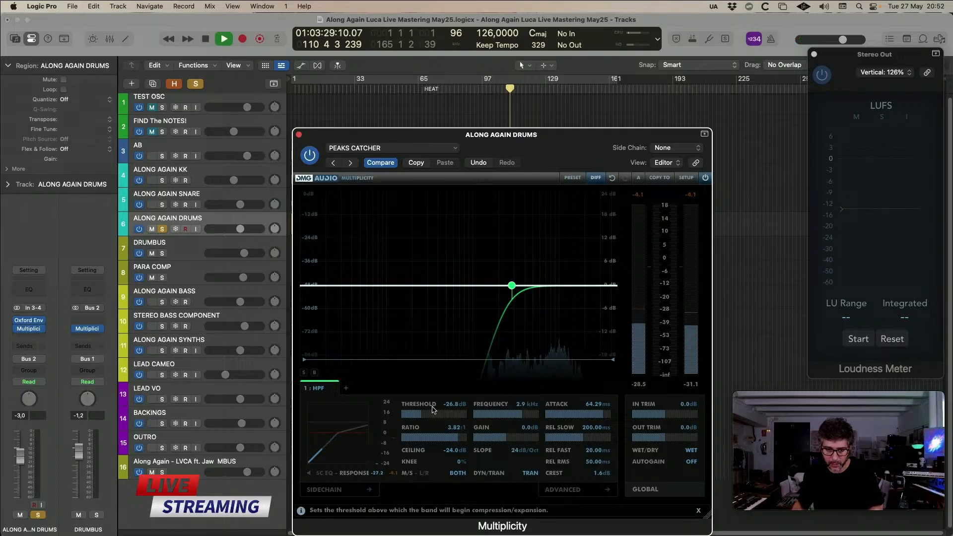
- Set the HPF band's threshold to -25.0 dB, frequency to 5.1 kHz, ratio to 3.77:1 and ceiling to -24.0 dB, and replay the section
{"action": "left_click_drag", "start_coordinate": [453, 406], "coordinate": [456, 387]}
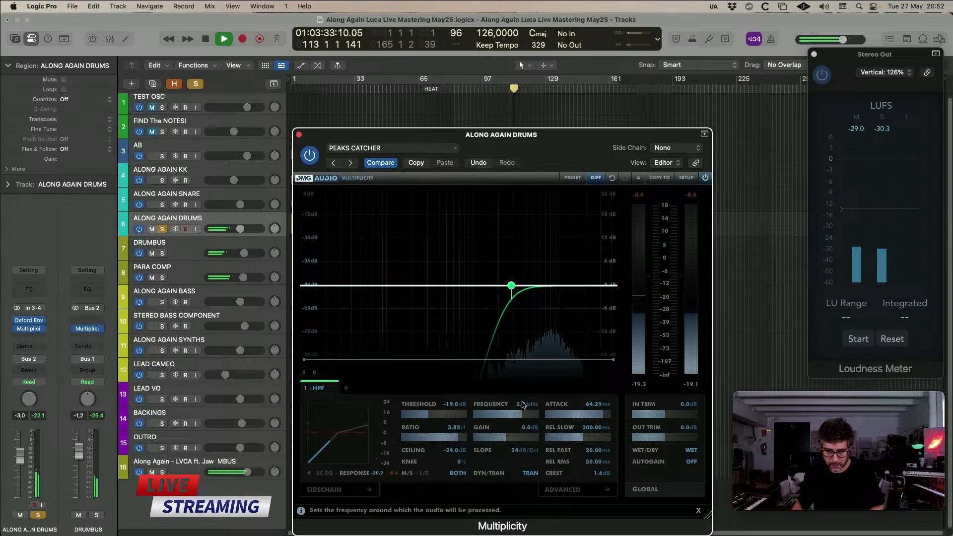
{"action": "left_click_drag", "start_coordinate": [524, 412], "coordinate": [527, 389]}
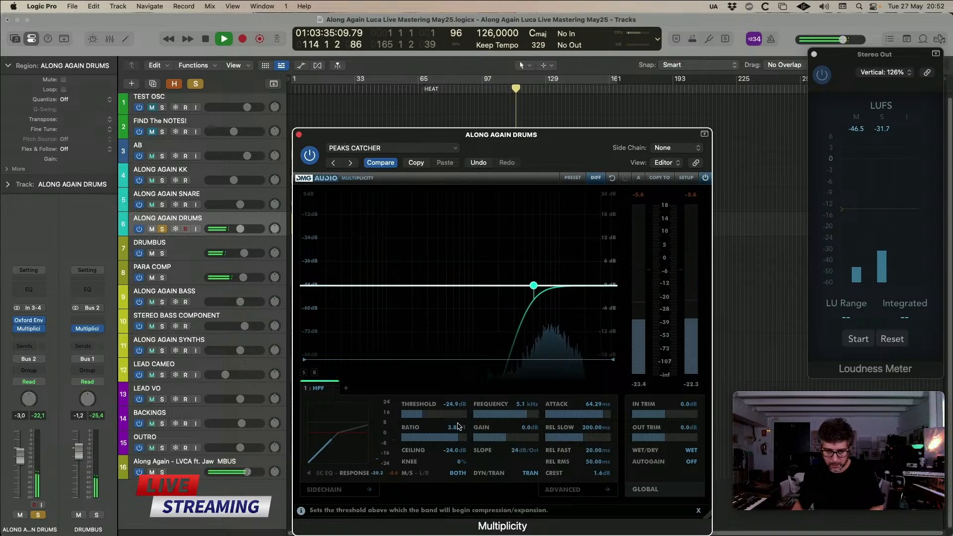
{"action": "left_click_drag", "start_coordinate": [454, 405], "coordinate": [462, 450]}
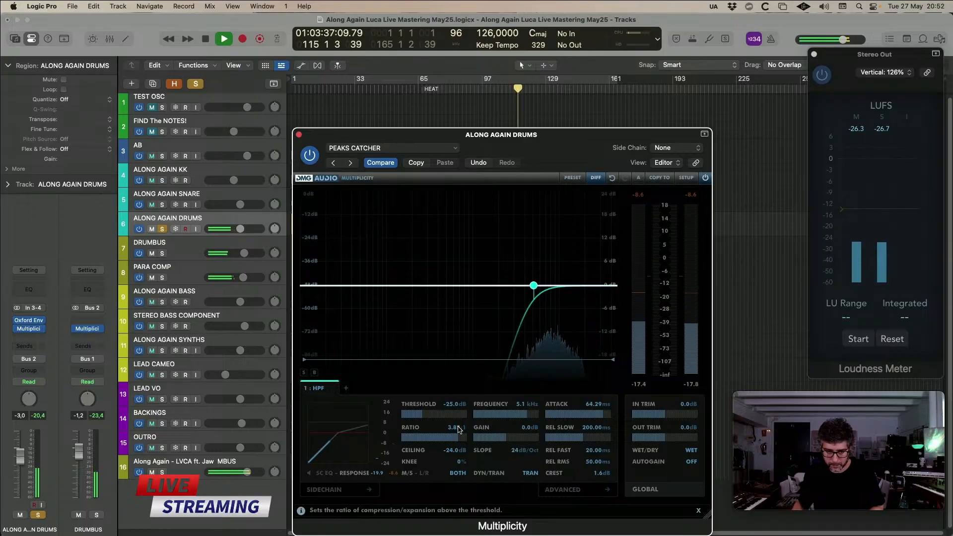
{"action": "key", "text": "space"}
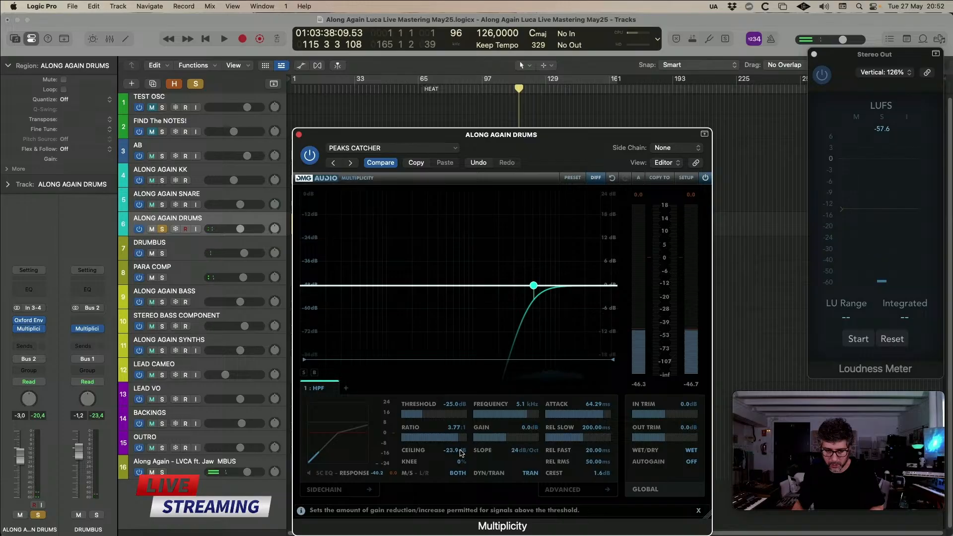
{"action": "key", "text": "space"}
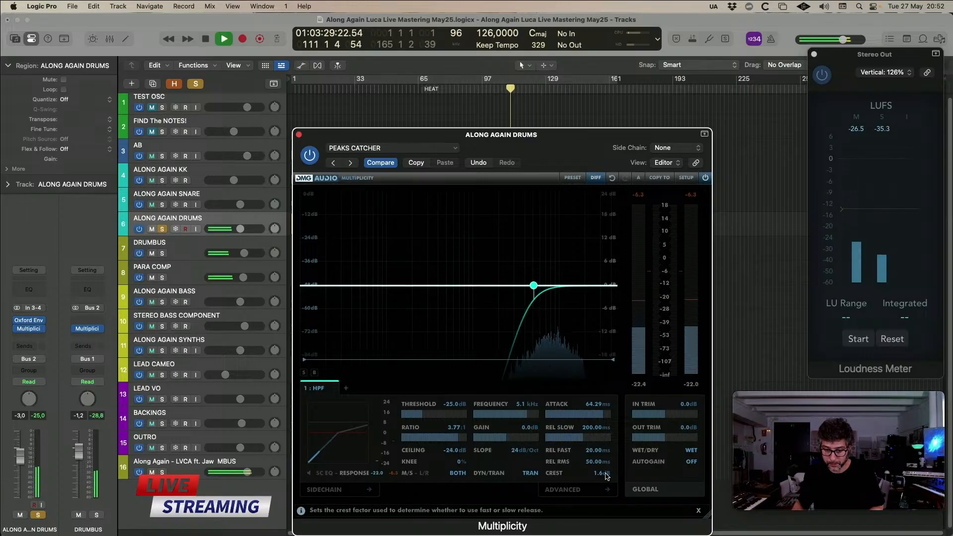
- Set the HPF band's crest to 1.4 dB, stop playback, unsolo the ALONG AGAIN DRUMS track and close Multiplicity
{"action": "left_click_drag", "start_coordinate": [604, 473], "coordinate": [606, 482]}
{"action": "key", "text": "space"}
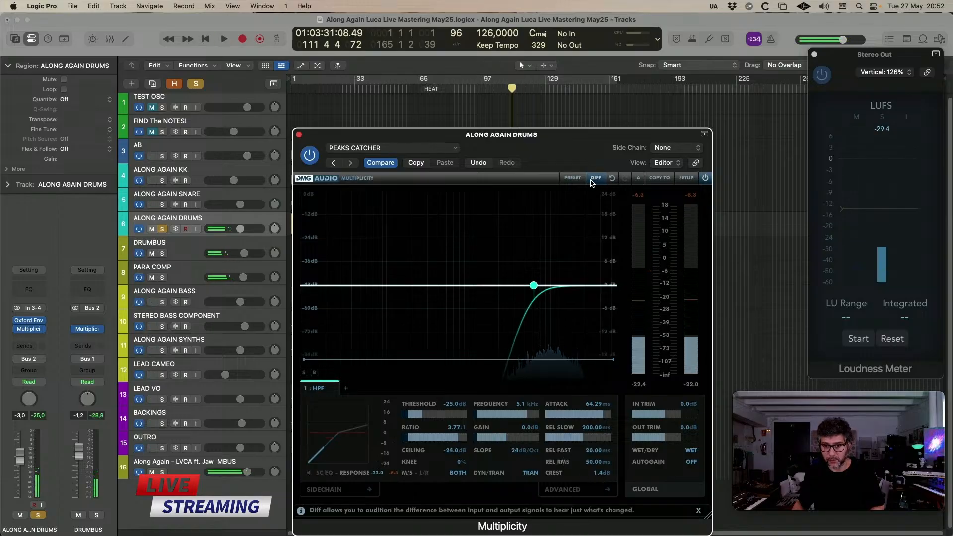
{"action": "left_click", "coordinate": [162, 229]}
{"action": "left_click", "coordinate": [298, 134]}
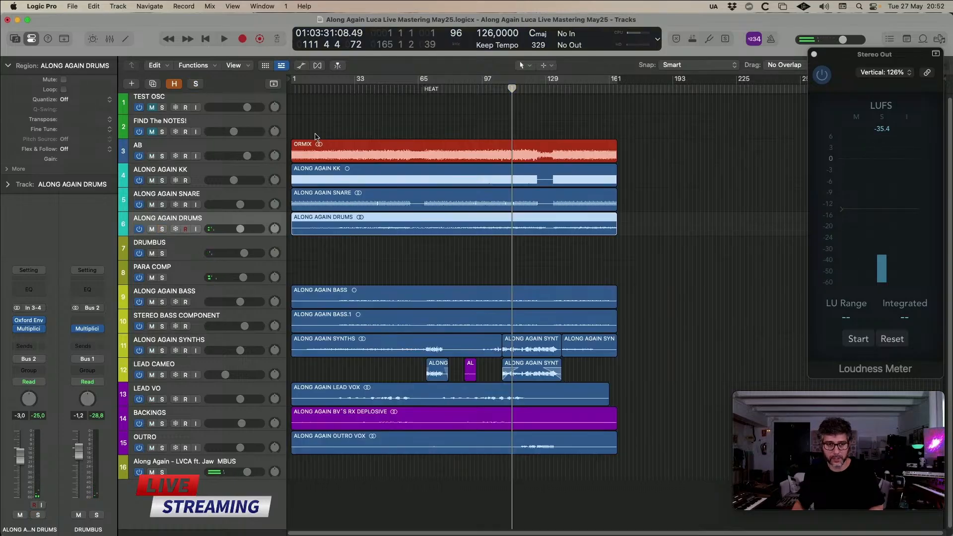
- Play the full mix and examine the stereo output's spectrum, loudness and correlation meters
{"action": "key", "text": "space"}
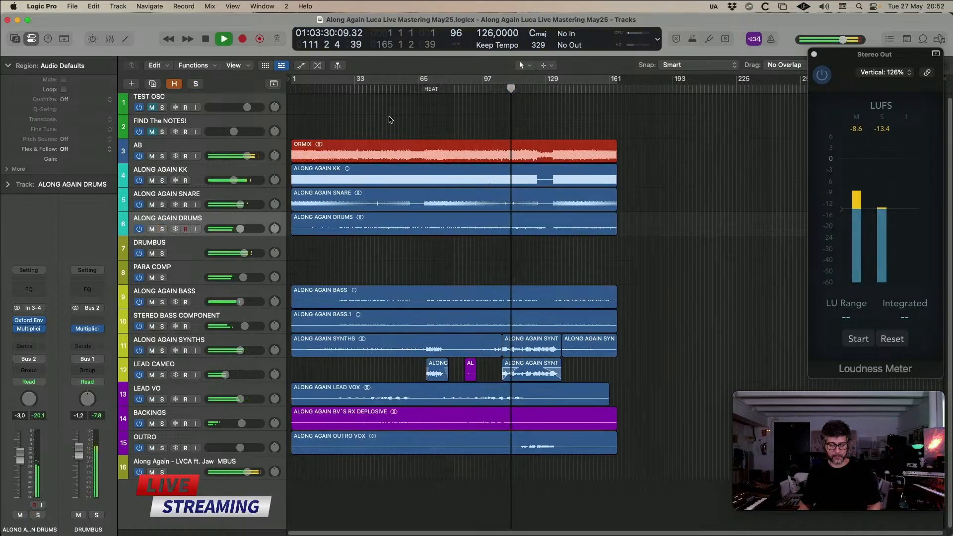
{"action": "key", "text": "v"}
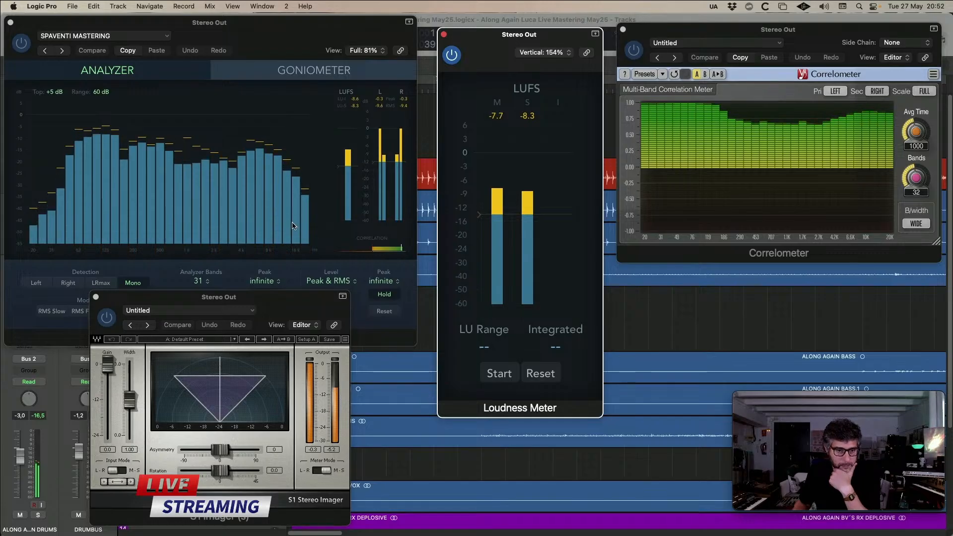
{"action": "left_click", "coordinate": [277, 34]}
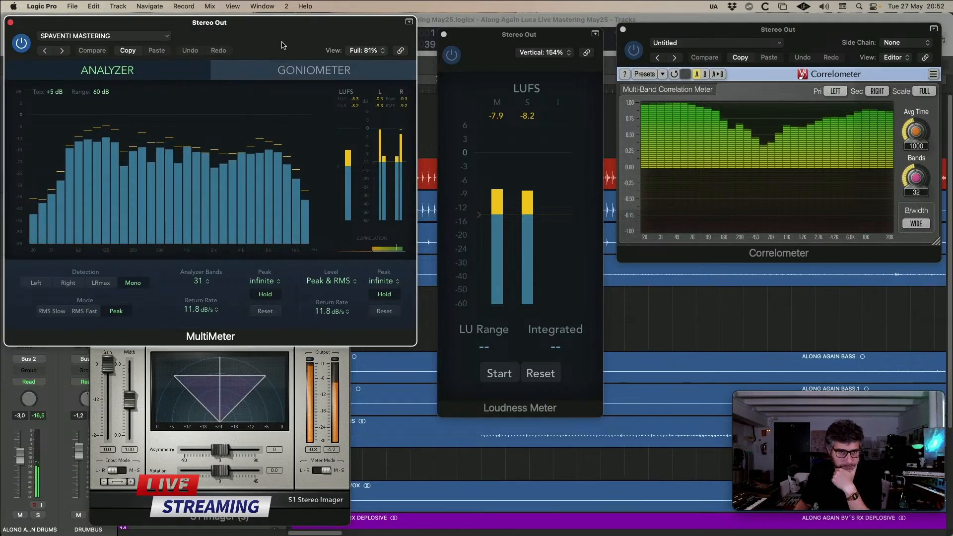
{"action": "key", "text": "1"}
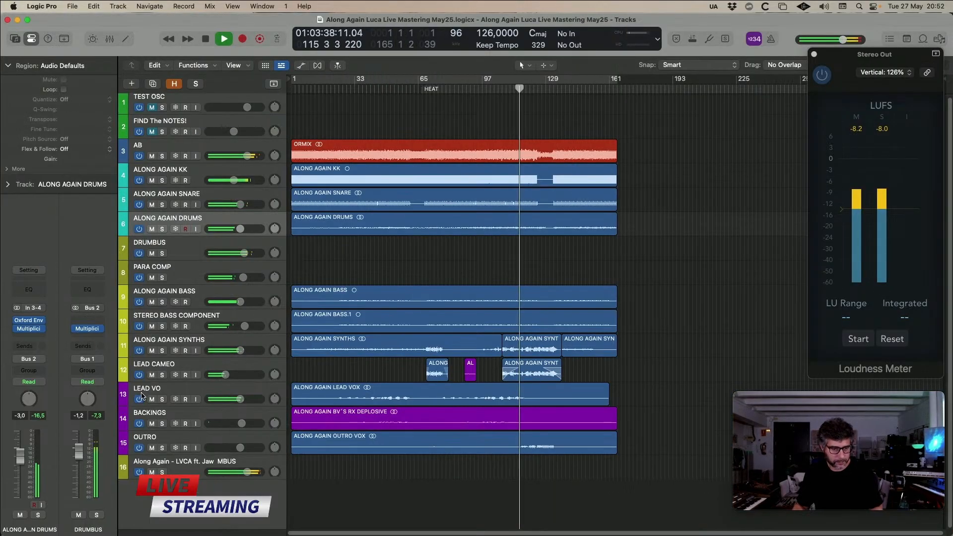
- Load the TRIANGLE OF CLARITY preset in DynOne3 on the MBUS track and close the plug-in
{"action": "left_click", "coordinate": [179, 458]}
{"action": "left_click", "coordinate": [53, 262]}
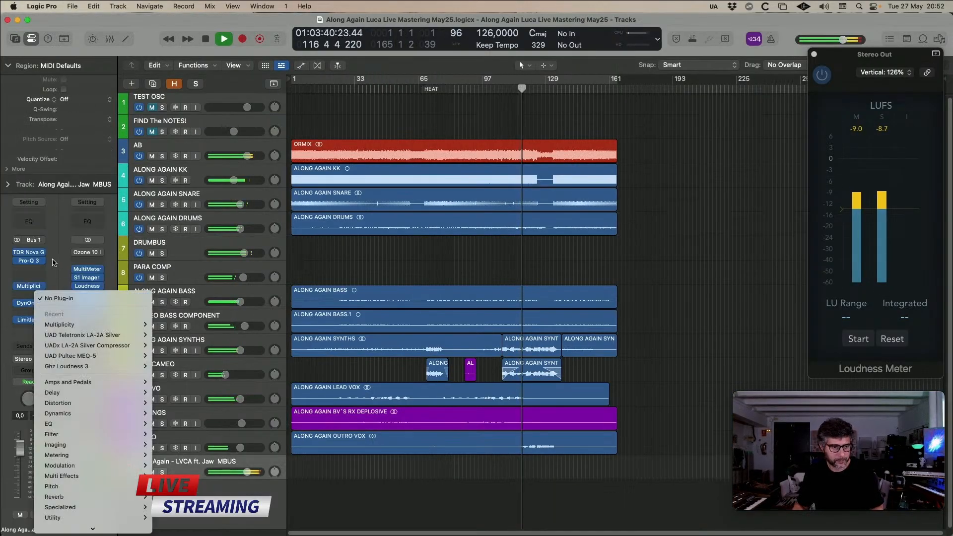
{"action": "left_click", "coordinate": [24, 302]}
{"action": "left_click", "coordinate": [28, 302]}
{"action": "left_click", "coordinate": [407, 154]}
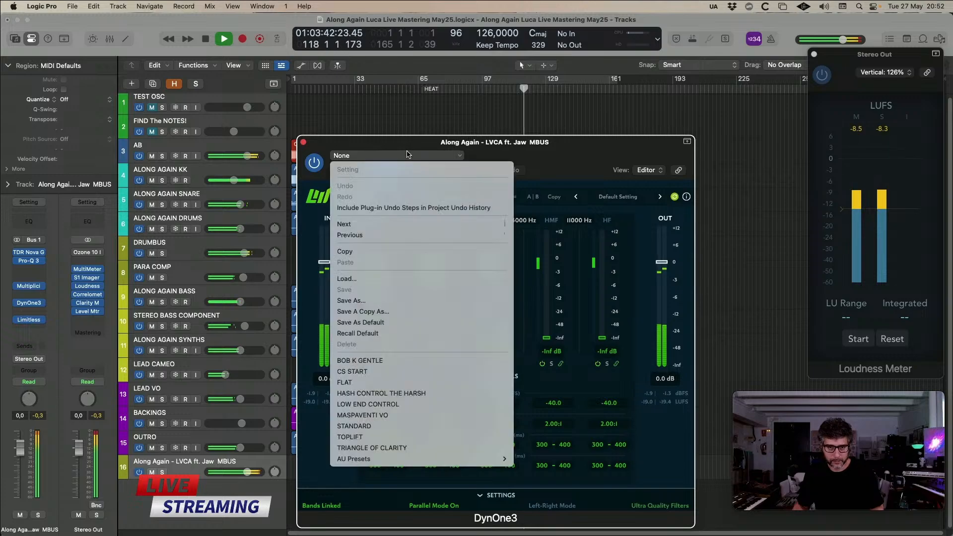
{"action": "left_click", "coordinate": [377, 448]}
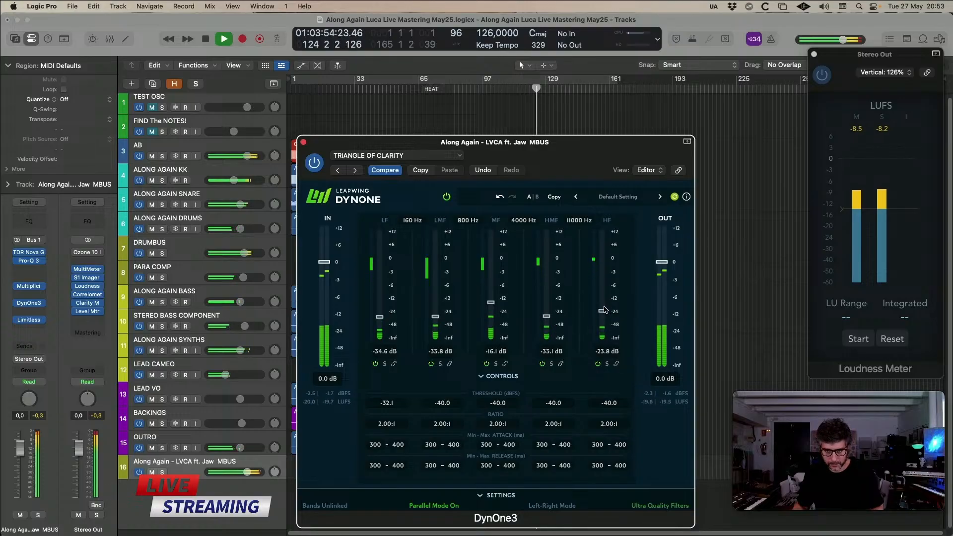
{"action": "left_click", "coordinate": [303, 142]}
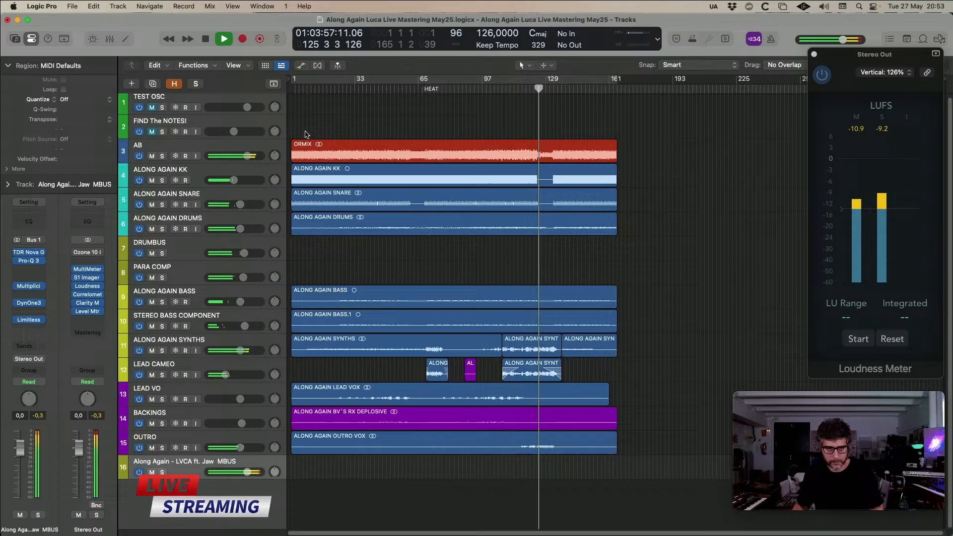
- In the MBUS Limitless, enable SWELL3 clipping with a drive of -6.0 dB and an amount of 7%, and close it
{"action": "left_click", "coordinate": [28, 320]}
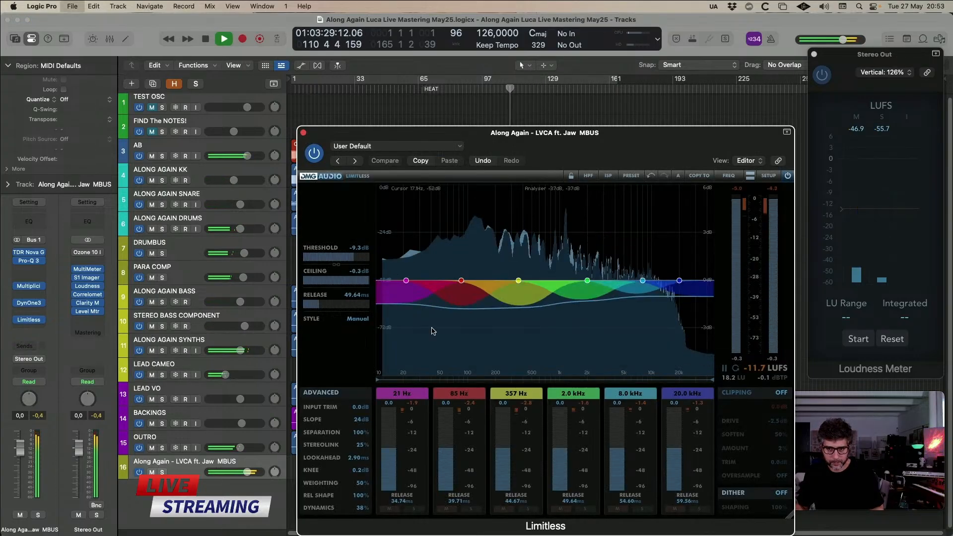
{"action": "left_click", "coordinate": [781, 392]}
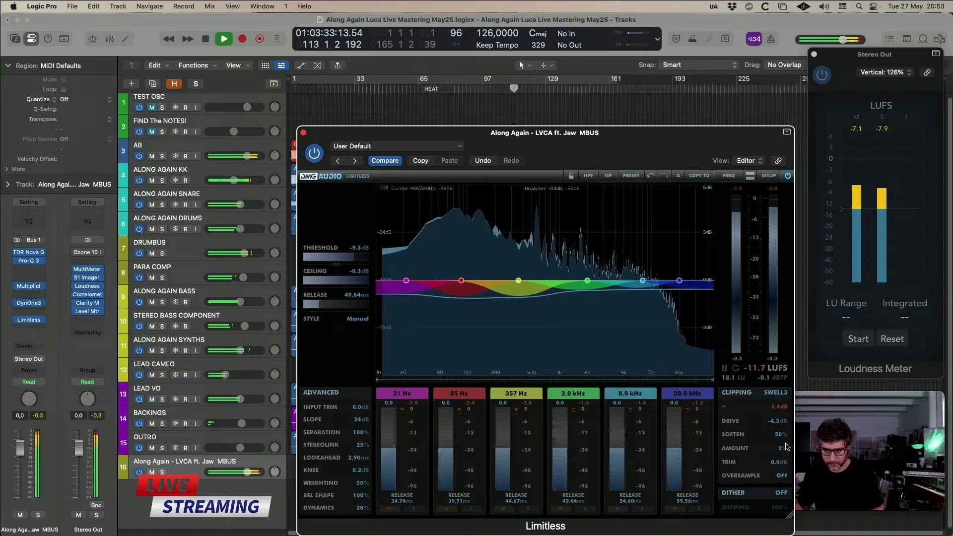
{"action": "left_click_drag", "start_coordinate": [786, 447], "coordinate": [787, 435]}
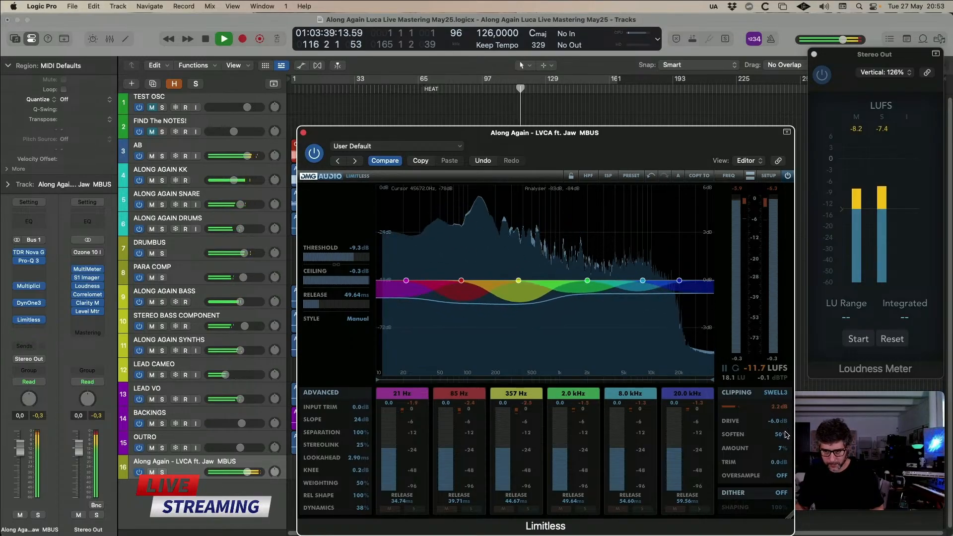
{"action": "left_click", "coordinate": [304, 132]}
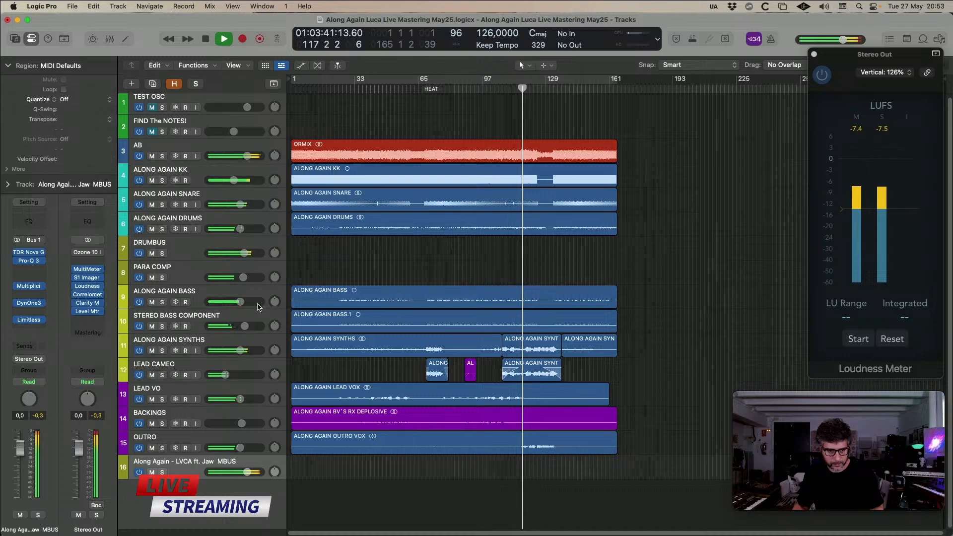
- Replay from around bar 104 and set band II of the LEAD VO TDR Nova GE to a low shelf at 1800 Hz
{"action": "left_click", "coordinate": [213, 354]}
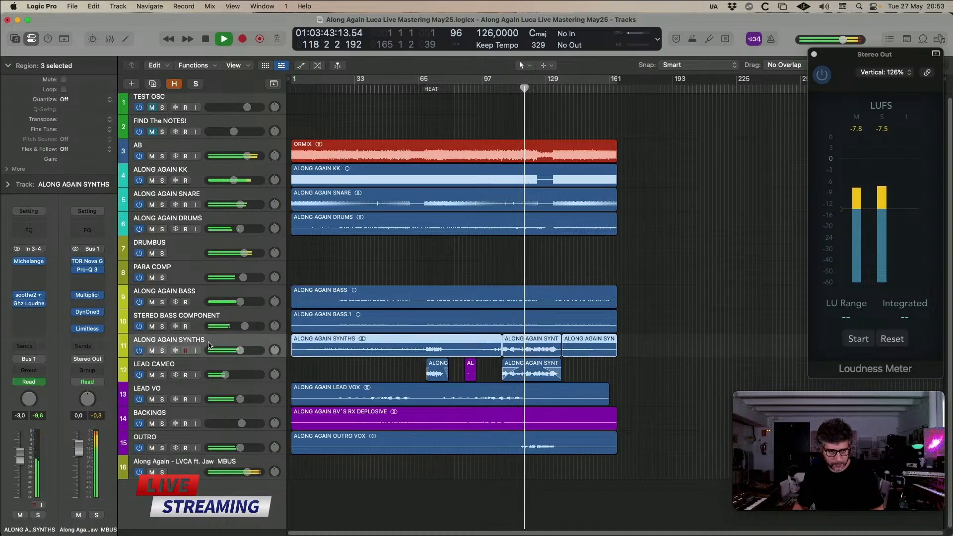
{"action": "left_click", "coordinate": [203, 394]}
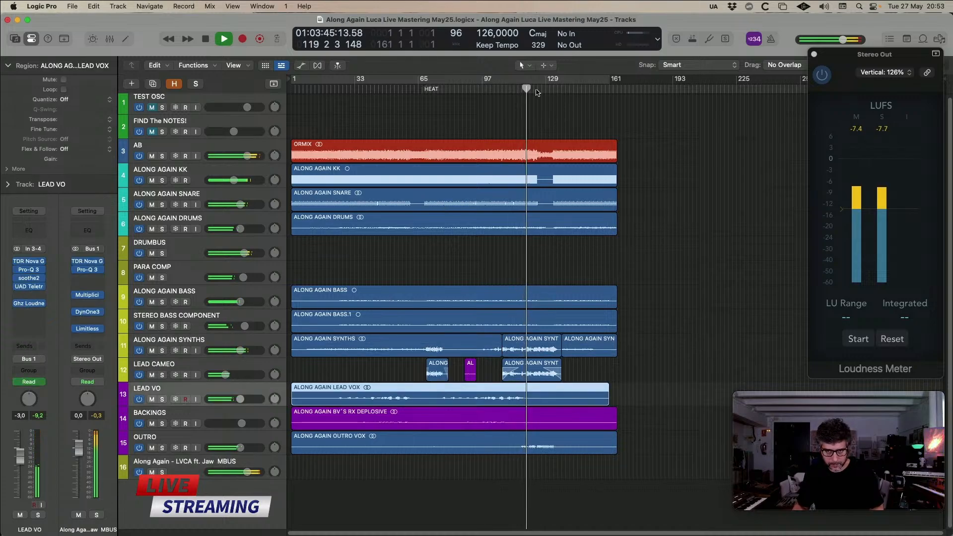
{"action": "left_click_drag", "start_coordinate": [527, 89], "coordinate": [496, 90]}
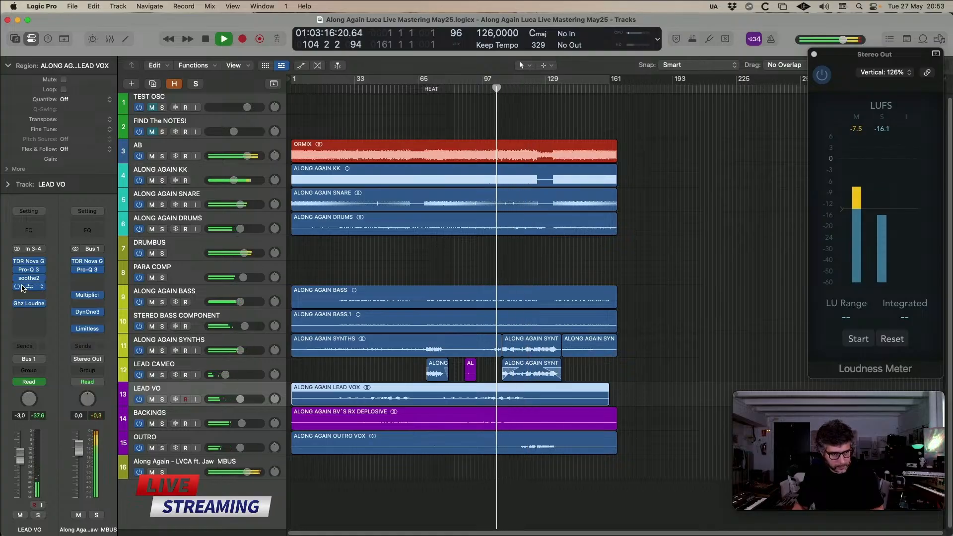
{"action": "left_click", "coordinate": [29, 261]}
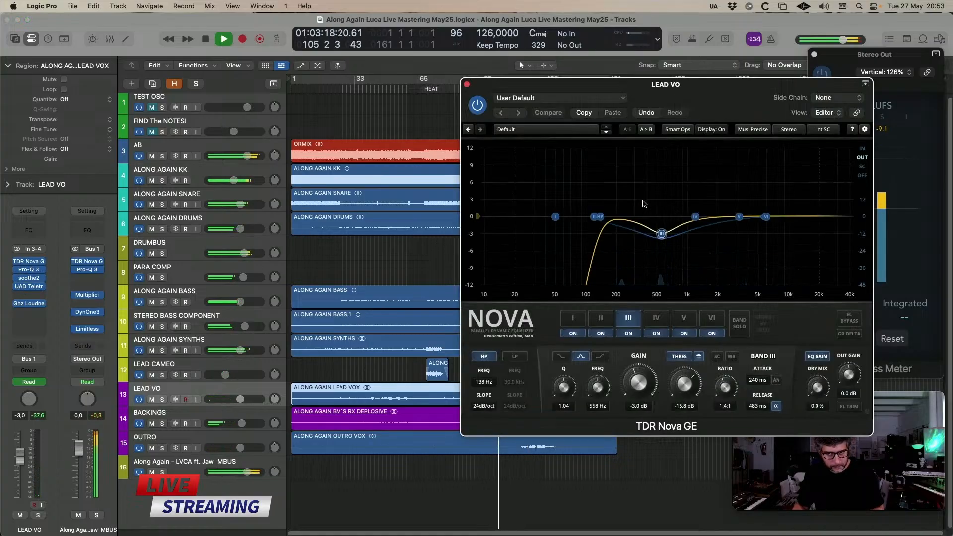
{"action": "left_click", "coordinate": [595, 217]}
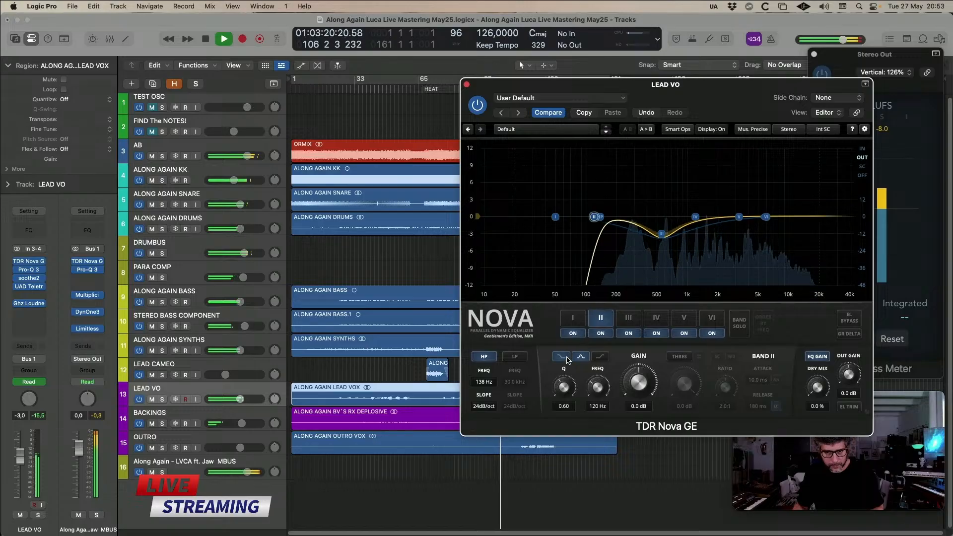
{"action": "left_click_drag", "start_coordinate": [595, 216], "coordinate": [714, 217]}
- Set band II's dynamic threshold to -18.2 dB and ratio to 1.5:1, close TDR Nova GE and select the MBUS track
{"action": "left_click_drag", "start_coordinate": [672, 386], "coordinate": [671, 397]}
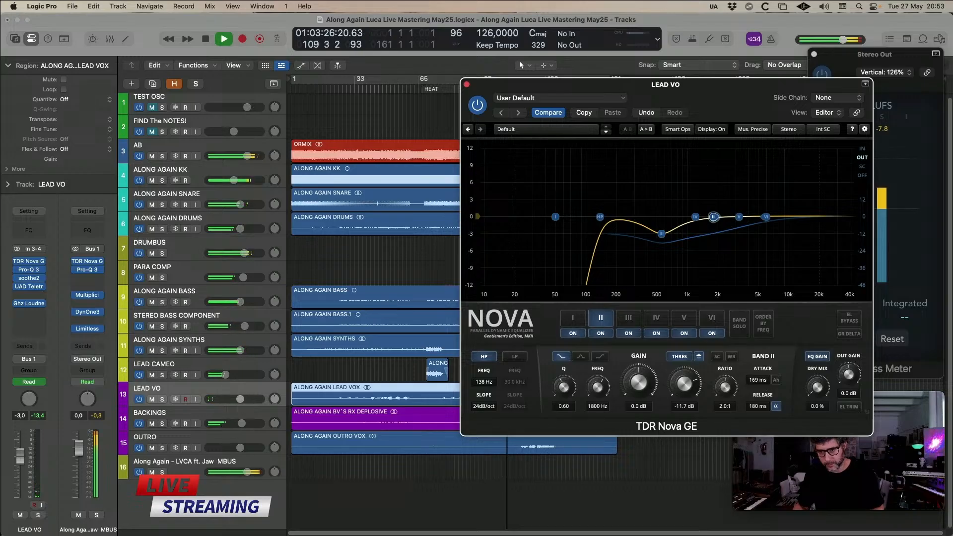
{"action": "left_click_drag", "start_coordinate": [684, 388], "coordinate": [684, 403]}
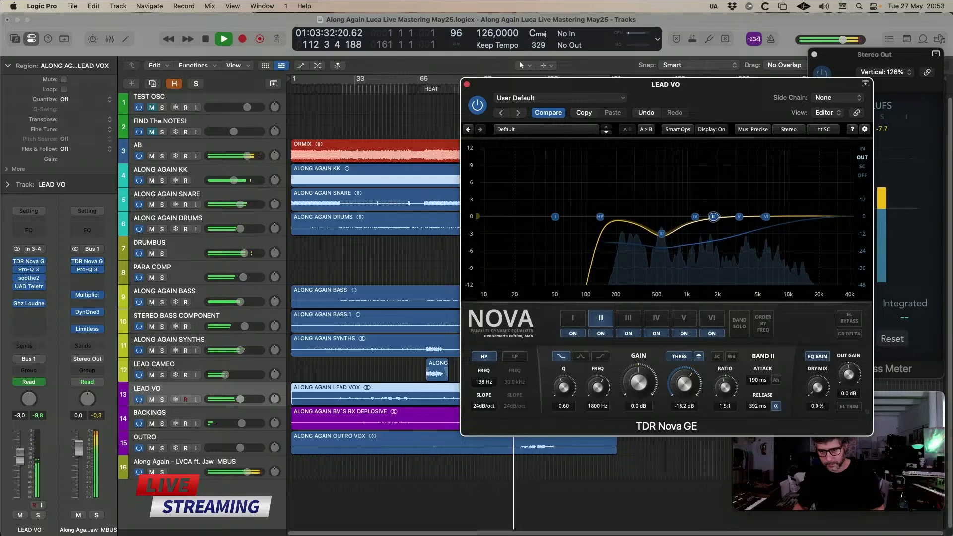
{"action": "left_click", "coordinate": [467, 84]}
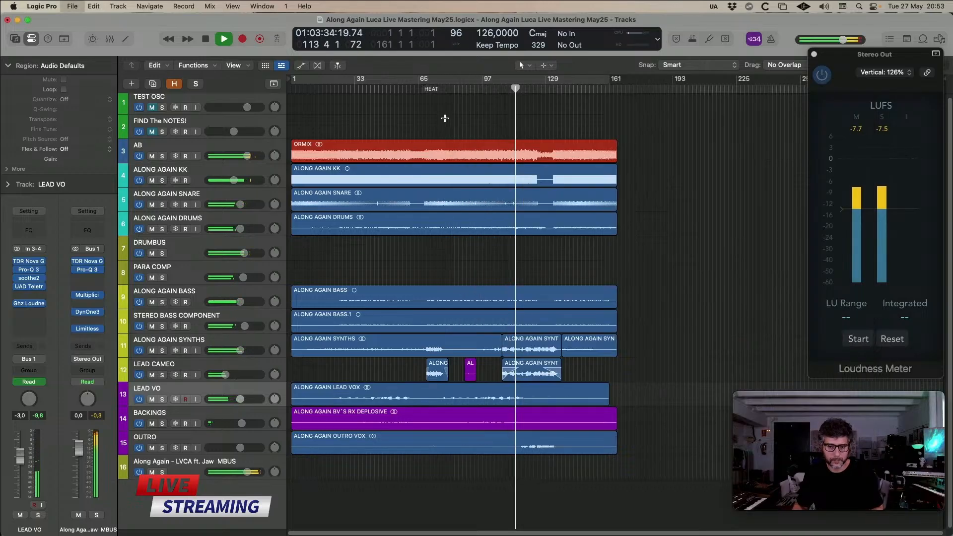
{"action": "left_click", "coordinate": [194, 466]}
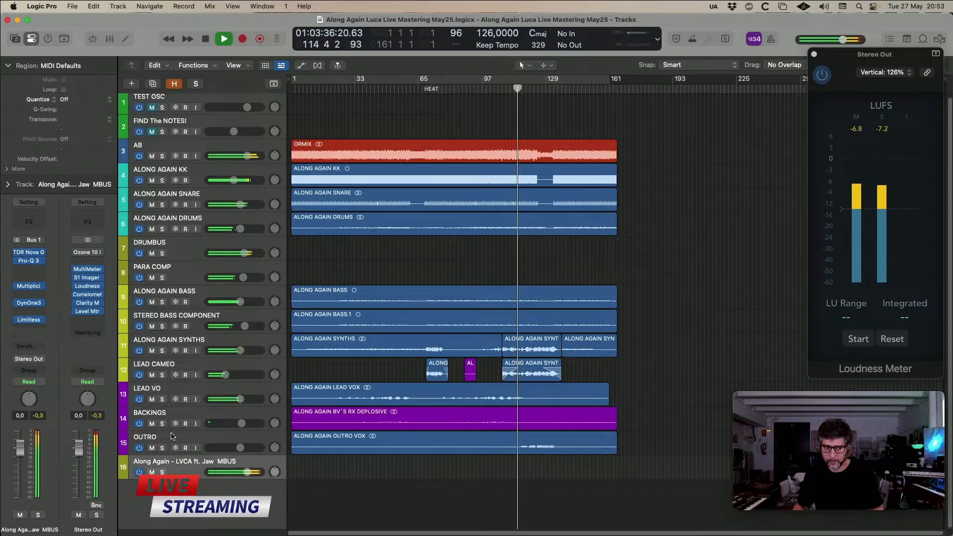
- Check the MBUS Multiplicity settings and the Stereo Out analyzer, loudness and correlation meters during playback
{"action": "left_click", "coordinate": [31, 287]}
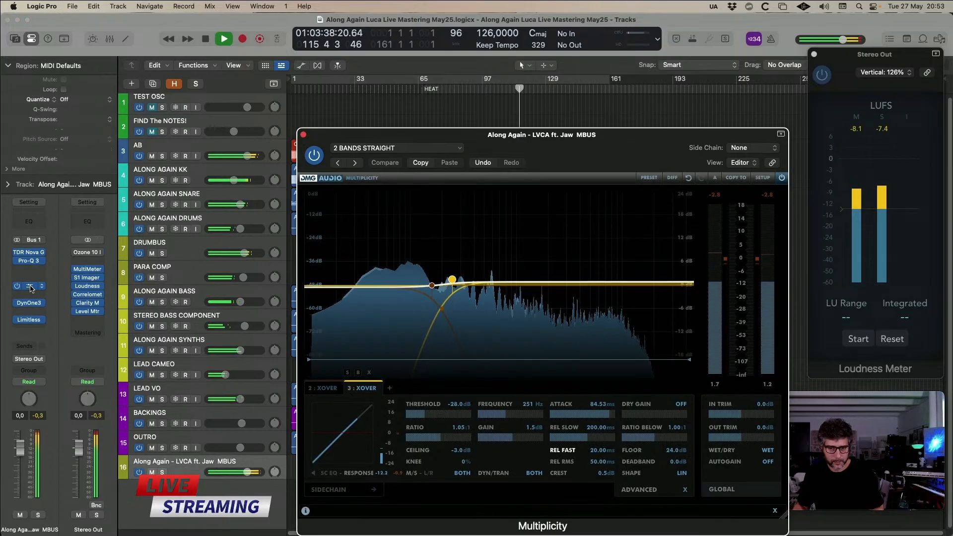
{"action": "left_click", "coordinate": [31, 287]}
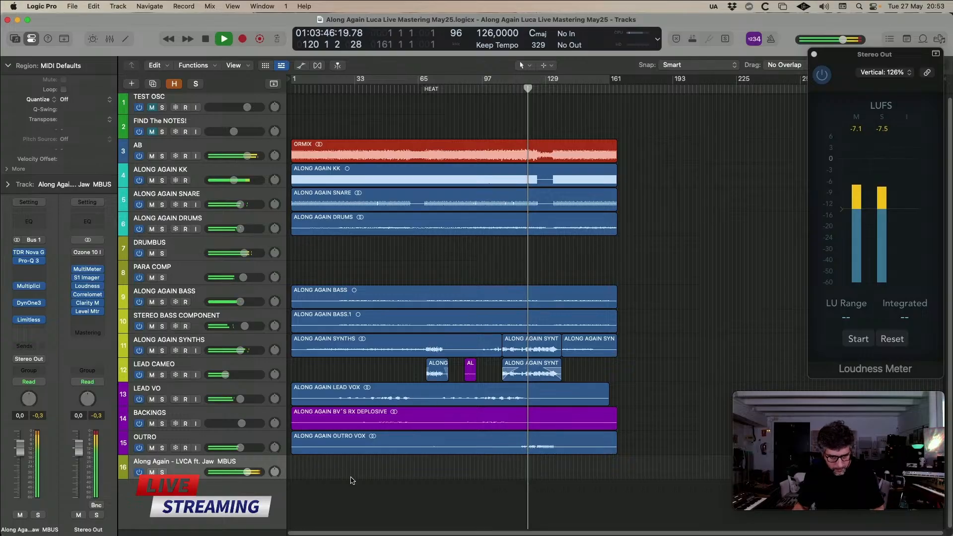
{"action": "key", "text": "v"}
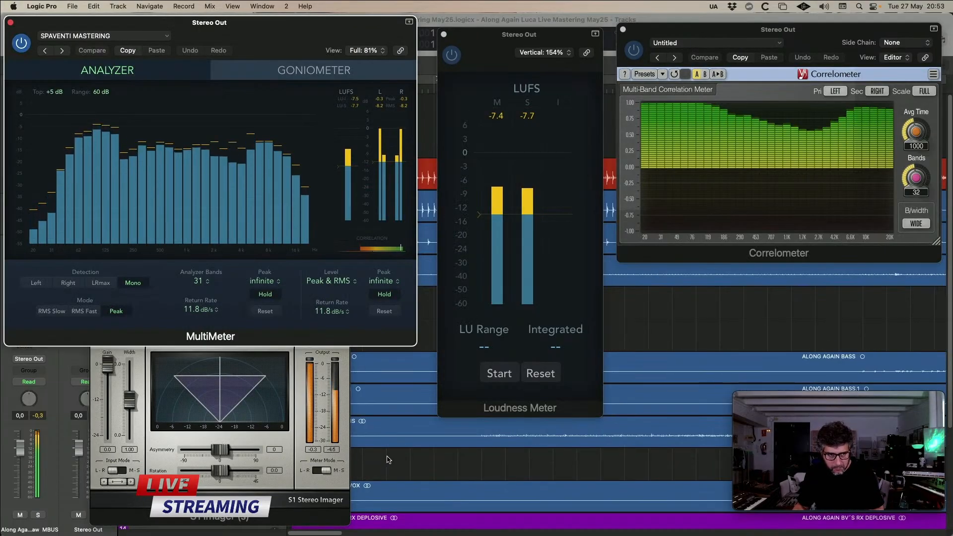
{"action": "key", "text": "v"}
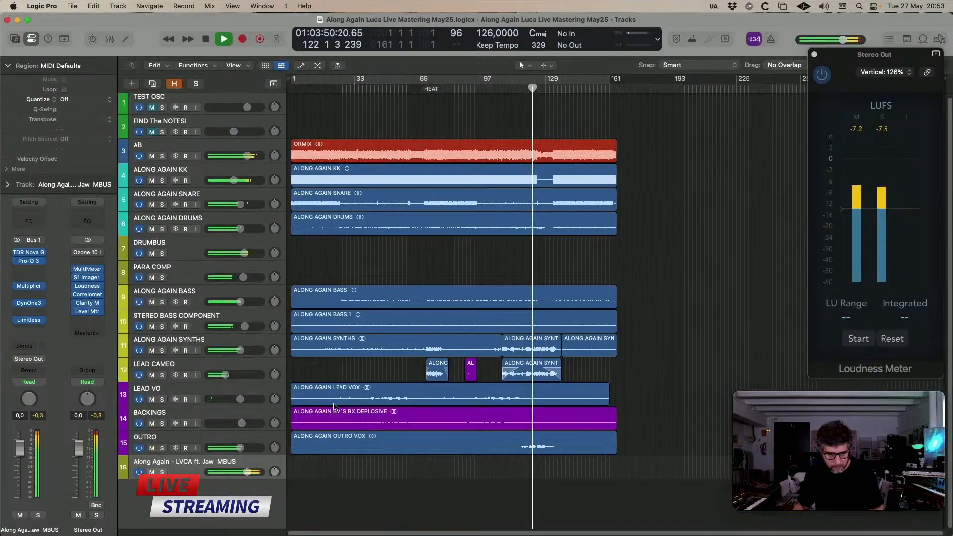
- In the MBUS TDR Nova GE, solo band IV and sweep its frequency to 4.4 kHz while replaying the mix
{"action": "left_click", "coordinate": [30, 252]}
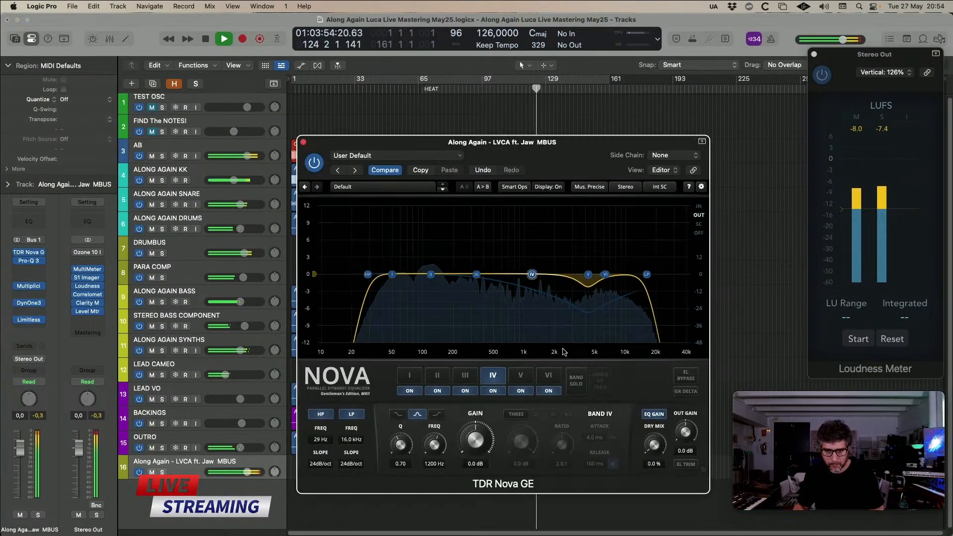
{"action": "left_click", "coordinate": [576, 381]}
{"action": "key", "text": "space"}
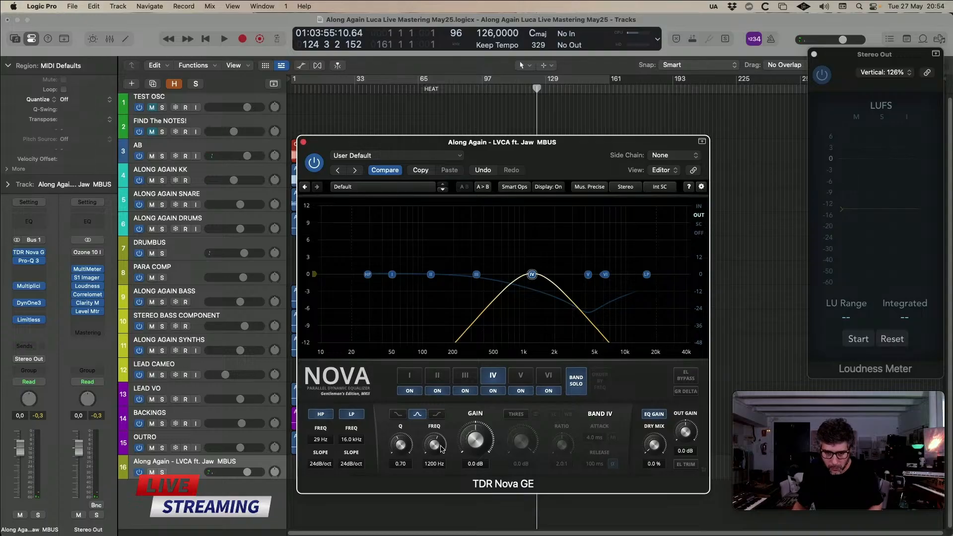
{"action": "key", "text": "space"}
{"action": "left_click_drag", "start_coordinate": [441, 449], "coordinate": [441, 428]}
{"action": "key", "text": "space"}
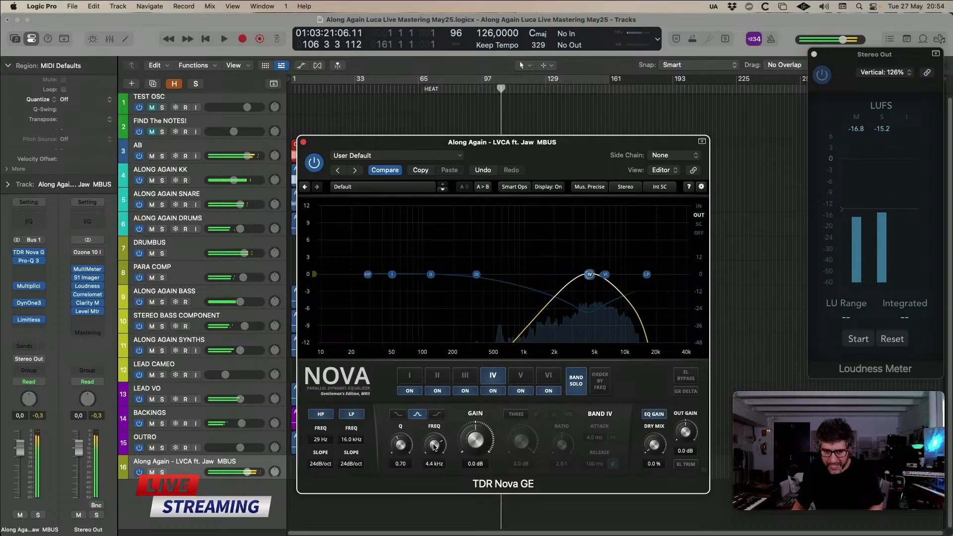
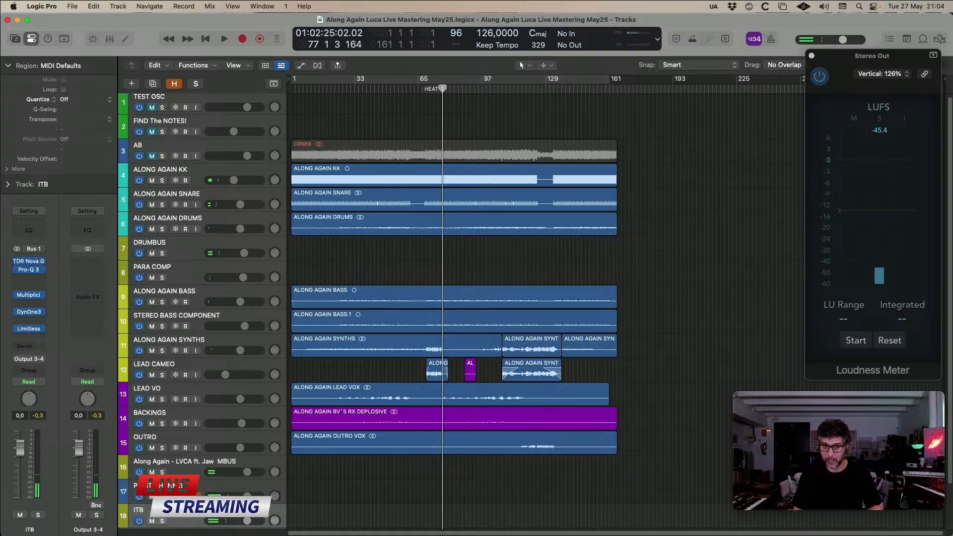
- Replay the mix from bar 81 and check its spectrum, loudness and correlation on the Stereo Out meters
{"action": "key", "text": "space"}
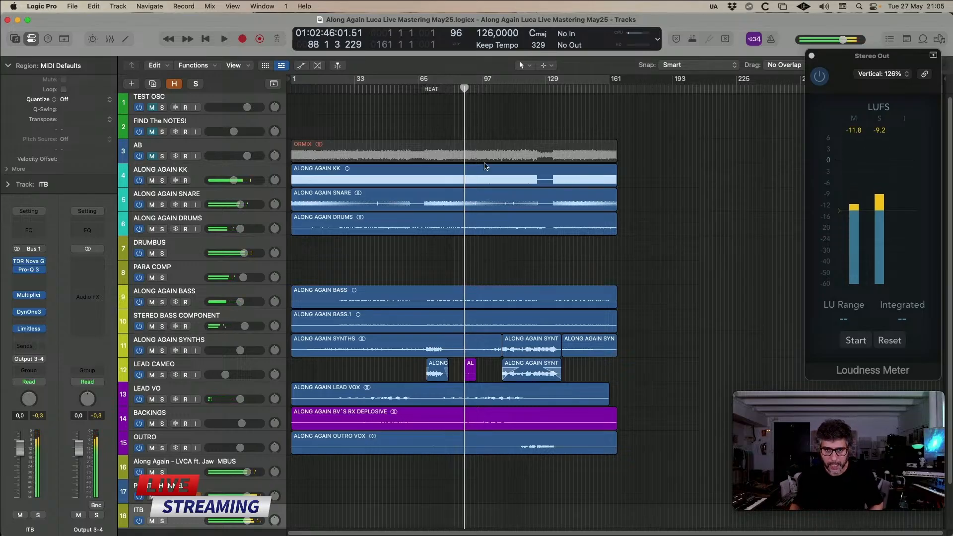
{"action": "left_click_drag", "start_coordinate": [470, 89], "coordinate": [450, 89]}
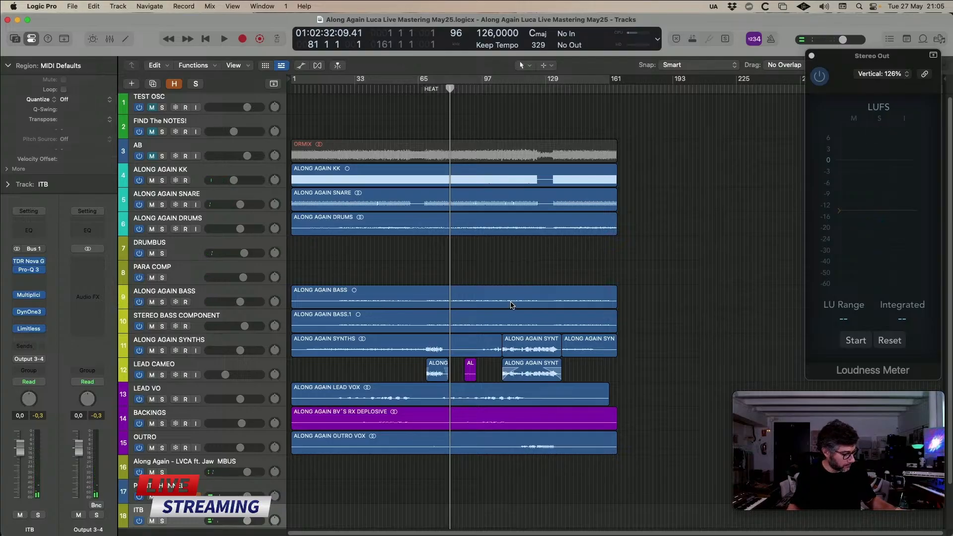
{"action": "key", "text": "space"}
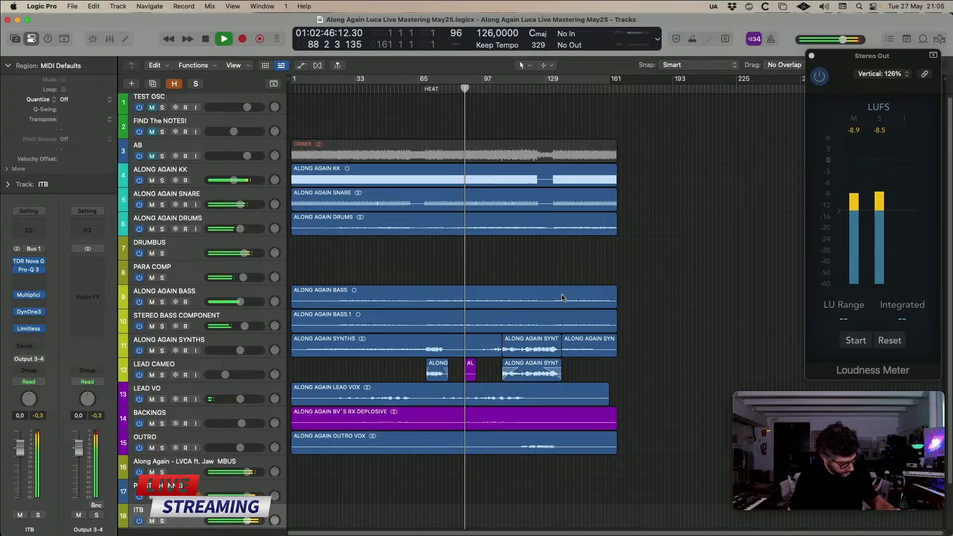
{"action": "key", "text": "space"}
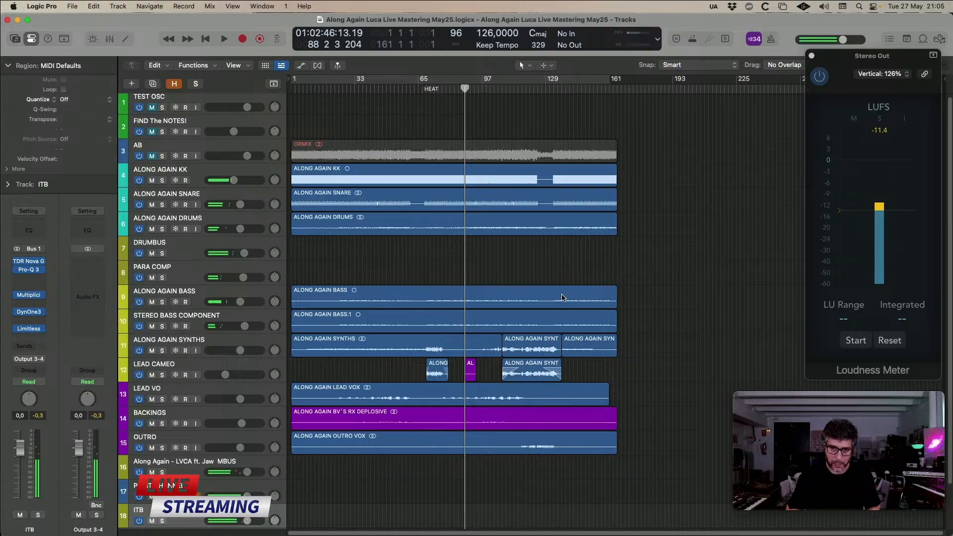
{"action": "key", "text": "space"}
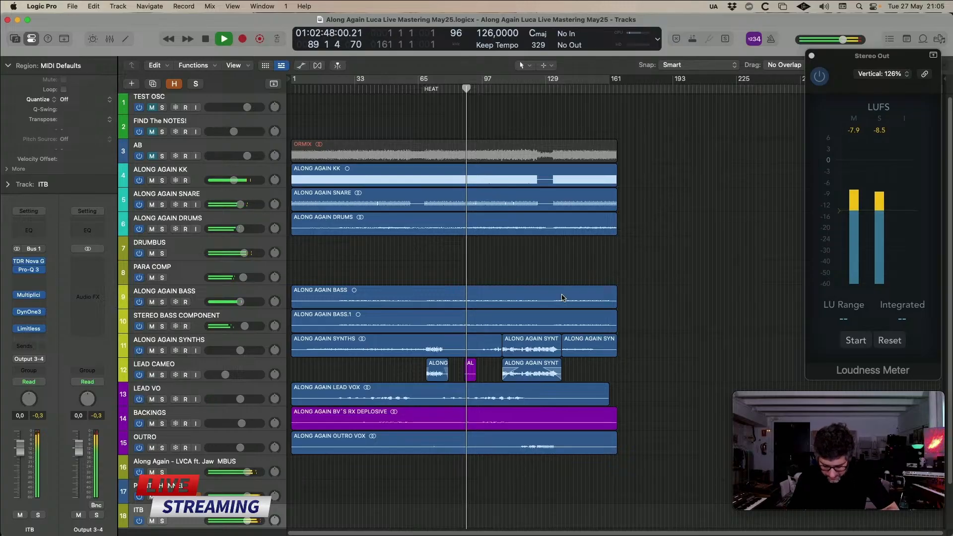
{"action": "key", "text": "2"}
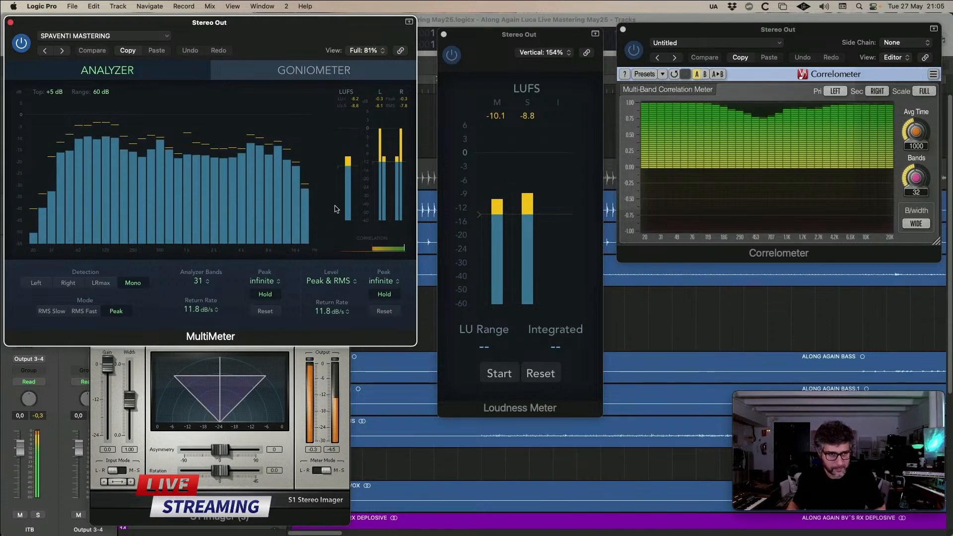
{"action": "key", "text": "1"}
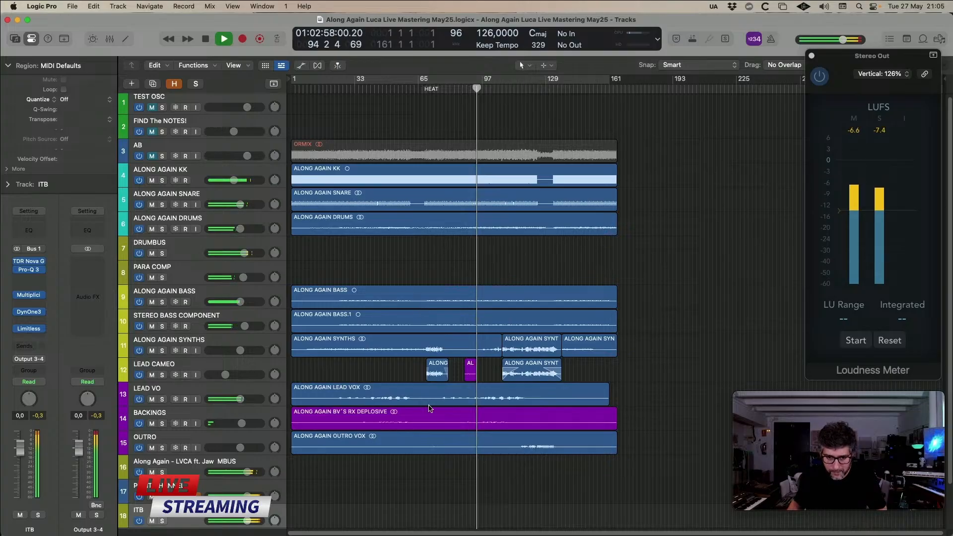
- Show the LEAD VO Trim Gain automation and lower it to -0.4 dB between about bars 93 and 96
{"action": "left_click", "coordinate": [201, 386]}
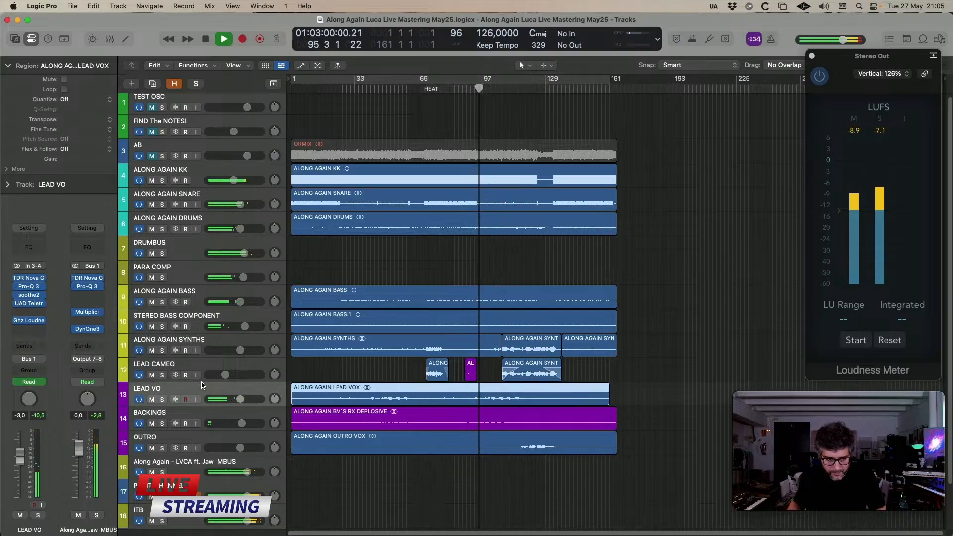
{"action": "key", "text": "a"}
{"action": "key", "text": "super+Down"}
{"action": "key", "text": "super+Down"}
{"action": "key", "text": "super+Right"}
{"action": "key", "text": "super+Right"}
{"action": "key", "text": "super+Right"}
{"action": "key", "text": "super+Right"}
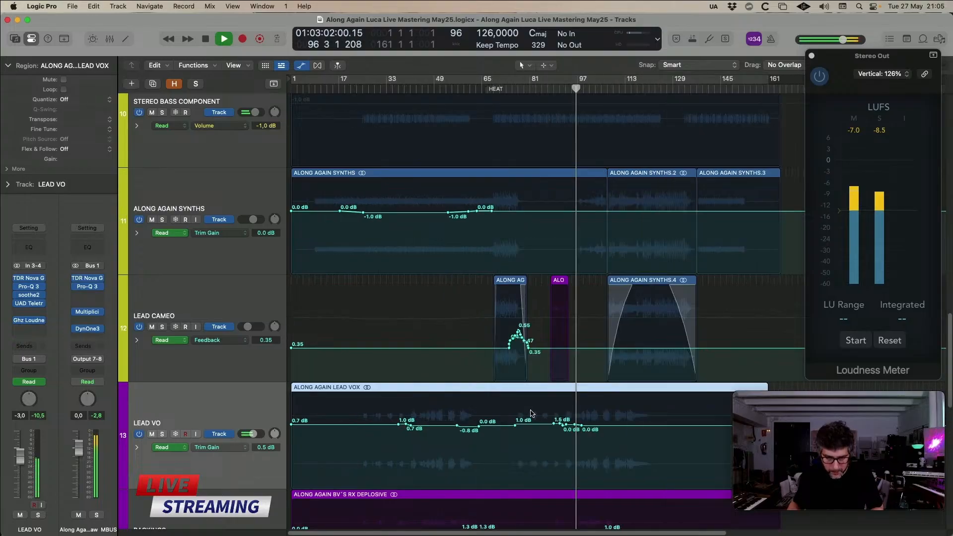
{"action": "left_click", "coordinate": [499, 87]}
{"action": "left_click", "coordinate": [550, 428]}
{"action": "left_click_drag", "start_coordinate": [550, 428], "coordinate": [552, 444]}
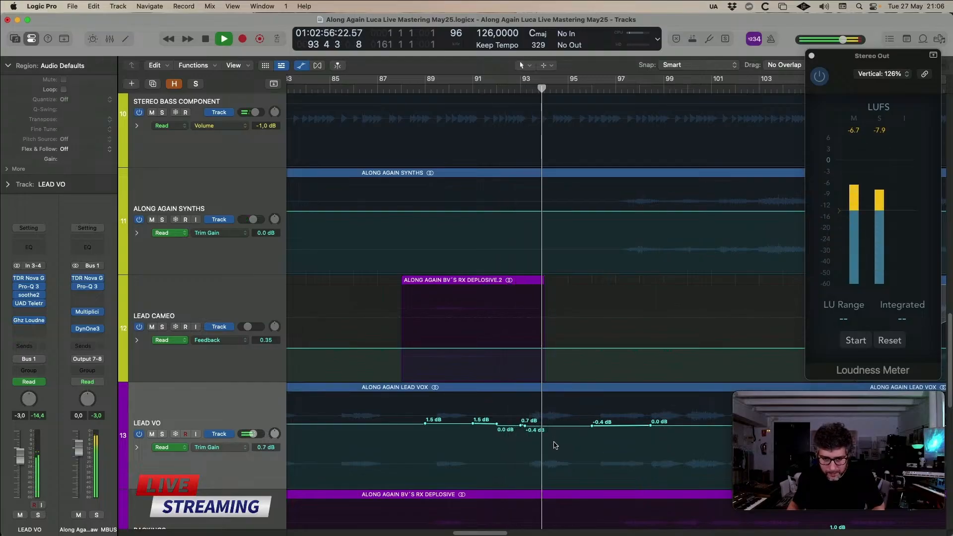
- Review the vocal tracks' Trim Gain automation against their waveforms, and hide the automation again
{"action": "key", "text": "a"}
{"action": "scroll", "coordinate": [571, 444], "scroll_direction": "down", "scroll_amount": 4}
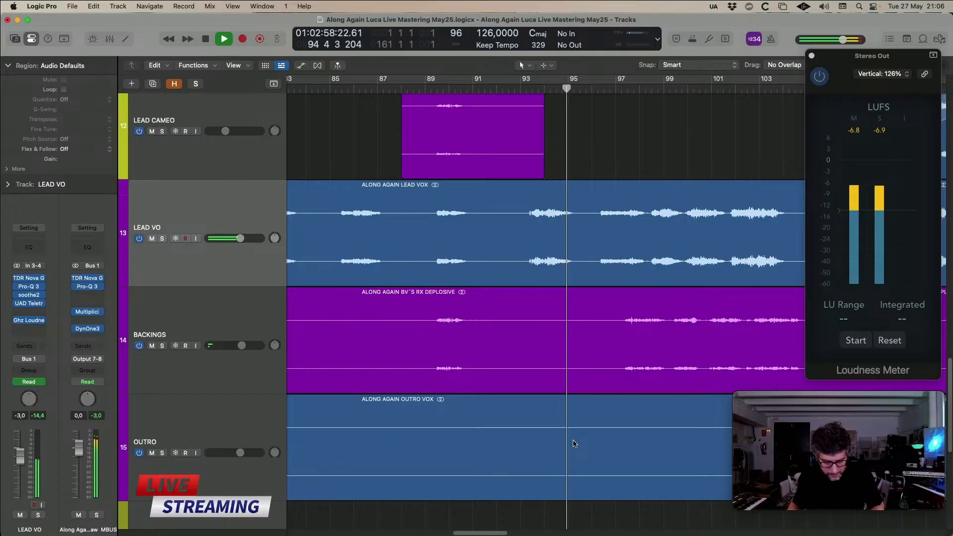
{"action": "key", "text": "super+Left"}
{"action": "key", "text": "super+Left"}
{"action": "key", "text": "super+Left"}
{"action": "key", "text": "a"}
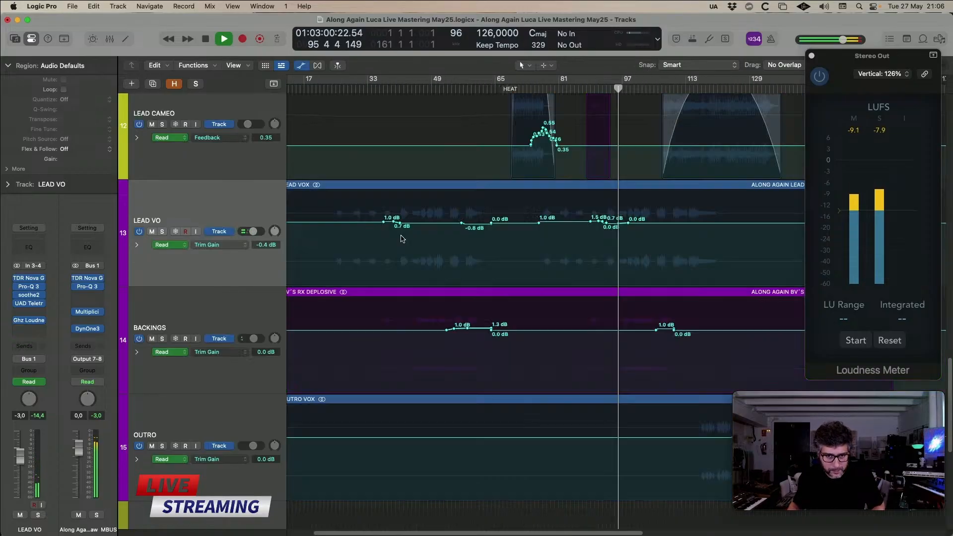
{"action": "key", "text": "a"}
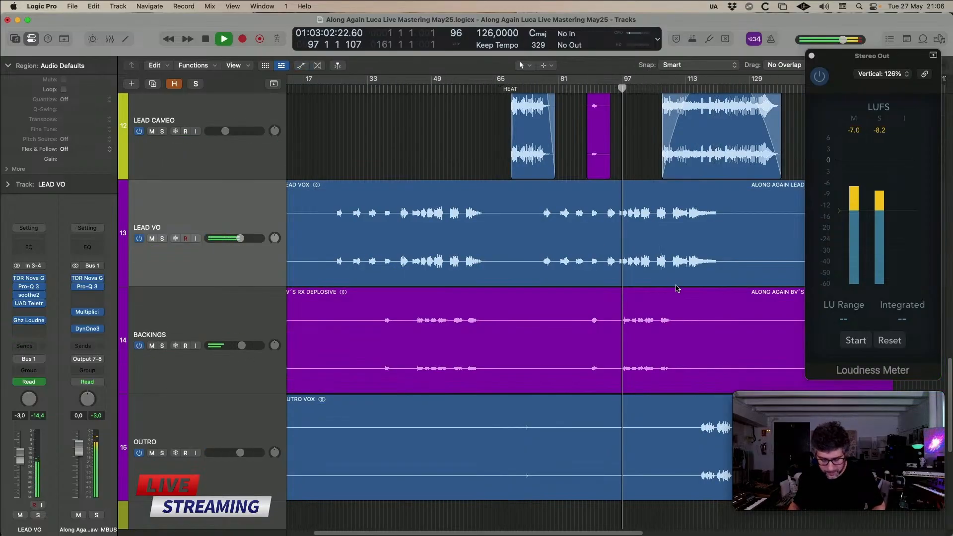
{"action": "key", "text": "super+Up"}
{"action": "key", "text": "super+Up"}
{"action": "key", "text": "super+Up"}
{"action": "key", "text": "super+Up"}
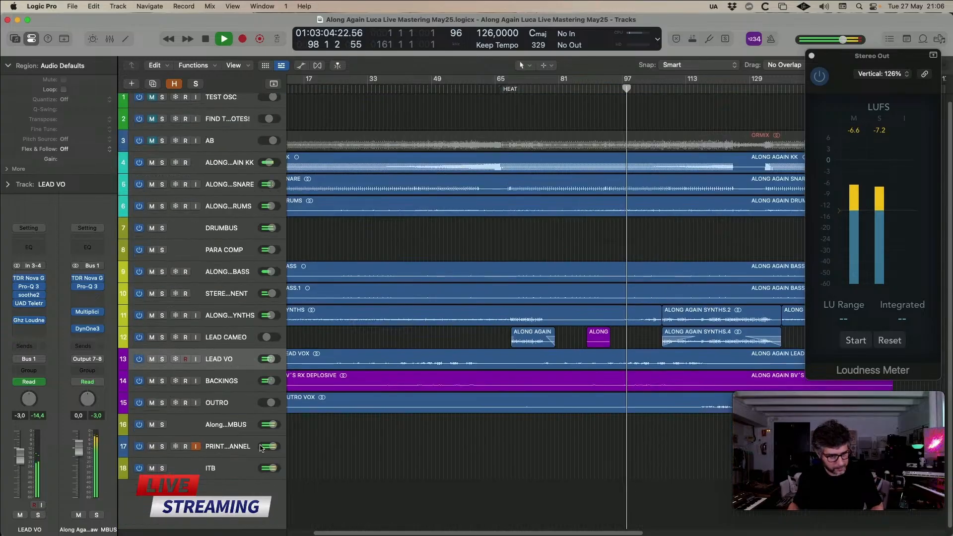
- Select the PRINT CHANNEL track and examine the playing mix on the Stereo Out metering plug-ins
{"action": "left_click", "coordinate": [240, 448]}
{"action": "key", "text": "super+Left"}
{"action": "key", "text": "super+Left"}
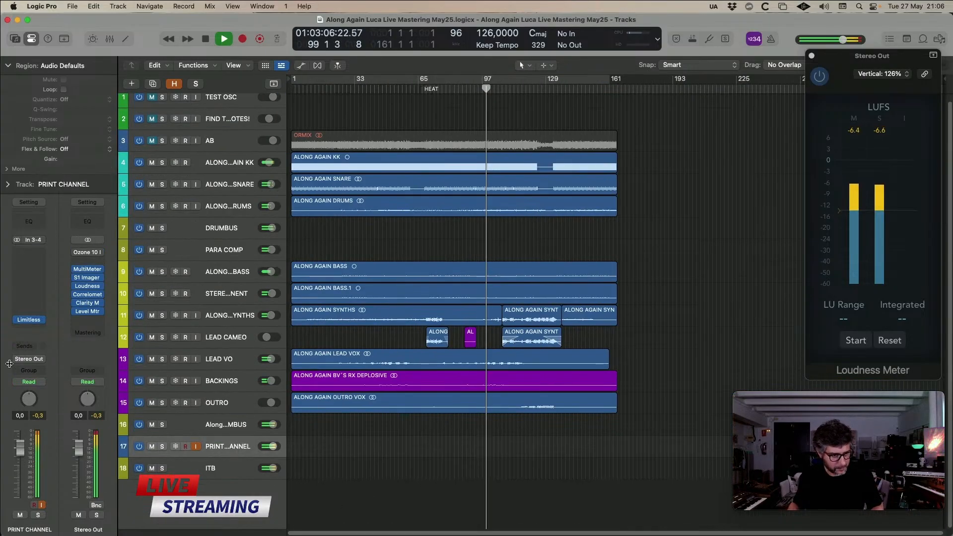
{"action": "key", "text": "2"}
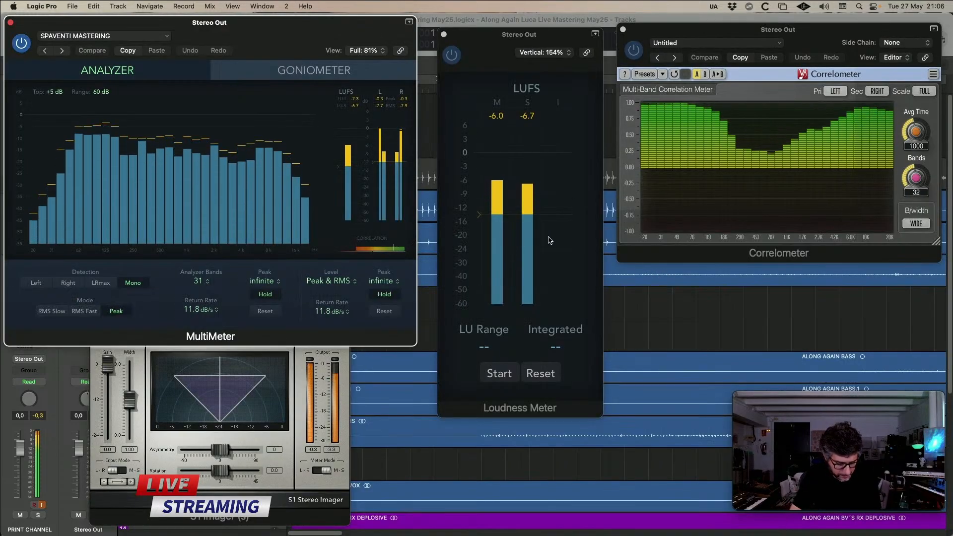
{"action": "key", "text": "1"}
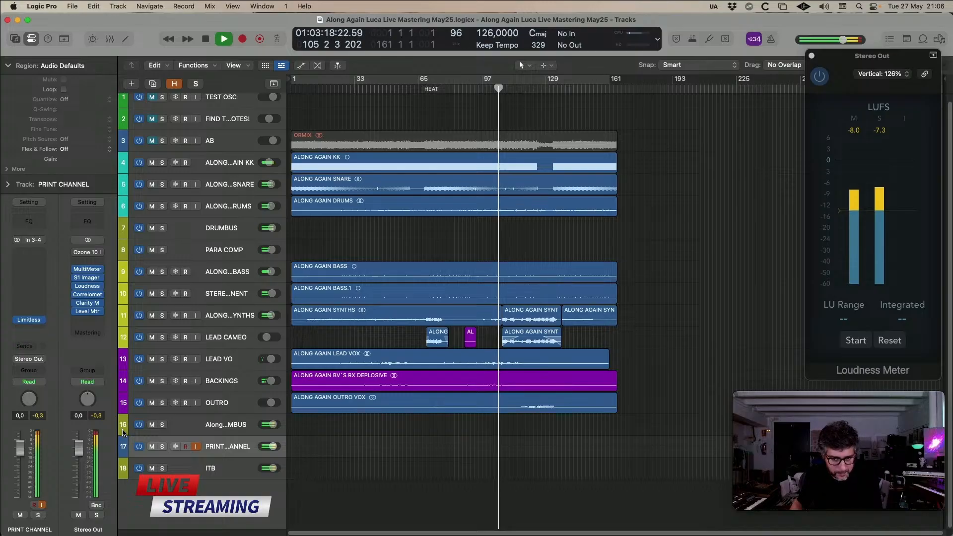
- Set the PRINT CHANNEL Limitless input trim to -0.5 dB and close the plug-in
{"action": "left_click", "coordinate": [29, 319]}
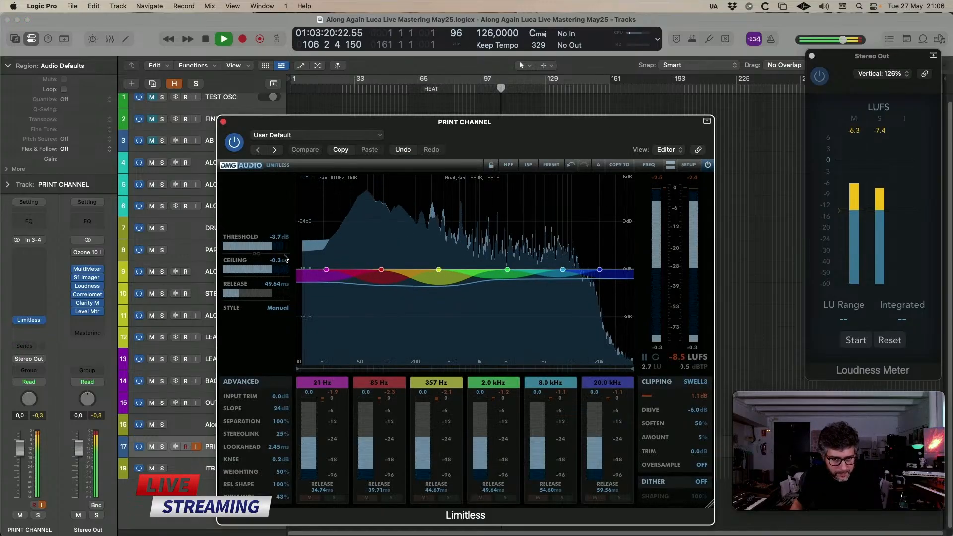
{"action": "left_click_drag", "start_coordinate": [285, 396], "coordinate": [288, 400]}
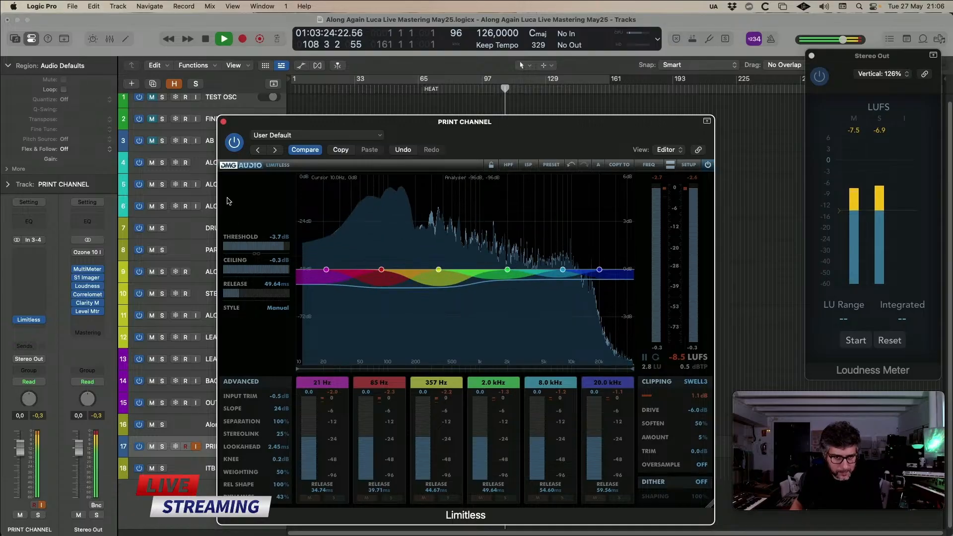
{"action": "key", "text": "super+w"}
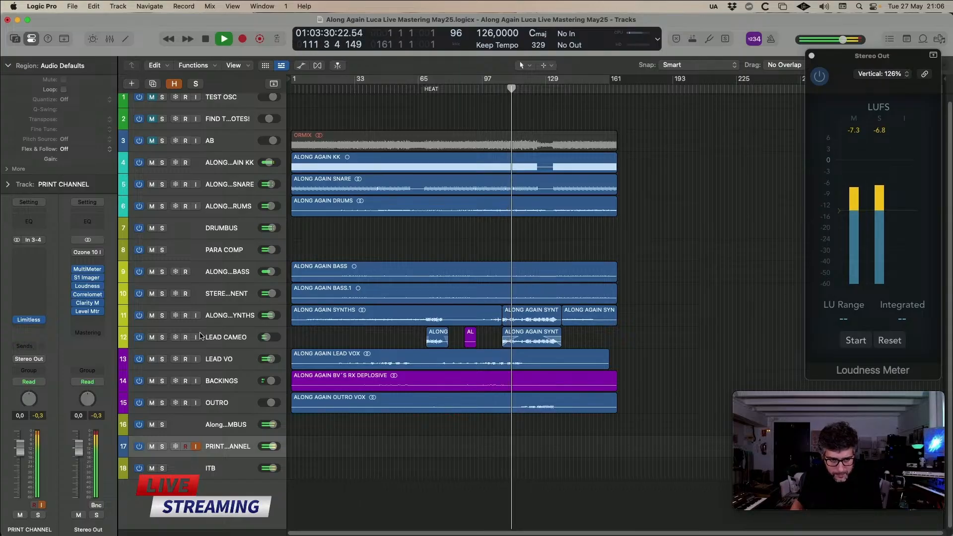
- Trim the start of the ALONG AGAIN SYNTHS.4 region on the LEAD CAMEO track to bar 110
{"action": "left_click", "coordinate": [202, 337]}
{"action": "key", "text": "z"}
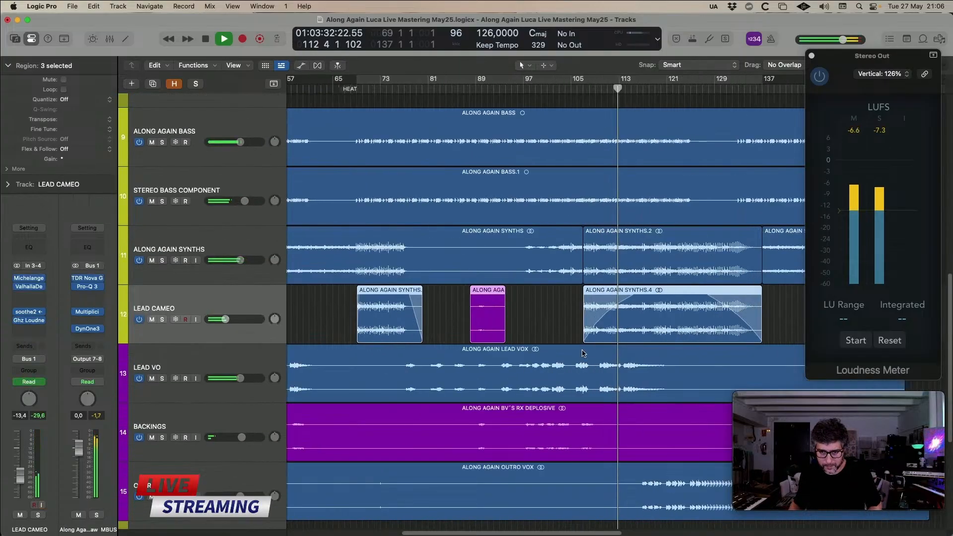
{"action": "left_click", "coordinate": [465, 322]}
{"action": "left_click_drag", "start_coordinate": [475, 333], "coordinate": [492, 335]}
{"action": "left_click", "coordinate": [477, 333]}
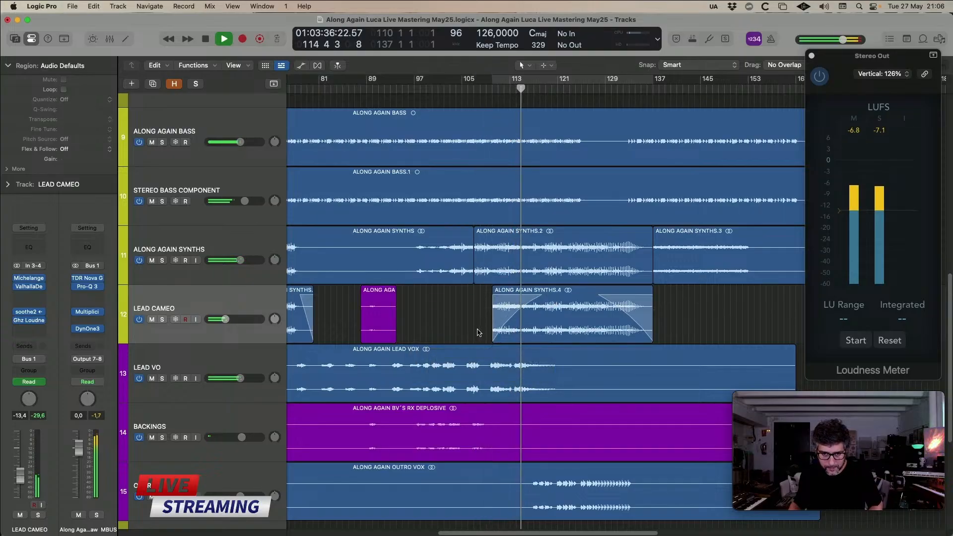
{"action": "key", "text": "super+Up"}
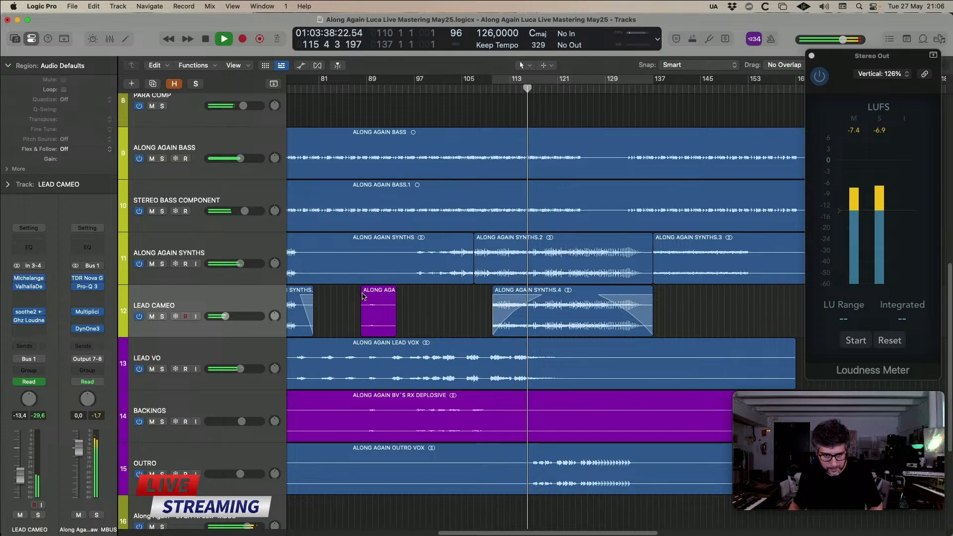
- Give the purple backing-vocal region on LEAD CAMEO a fade-in of 38 and a fade-out of 43, and collapse the region parameters
{"action": "left_click", "coordinate": [379, 313]}
{"action": "left_click", "coordinate": [18, 169]}
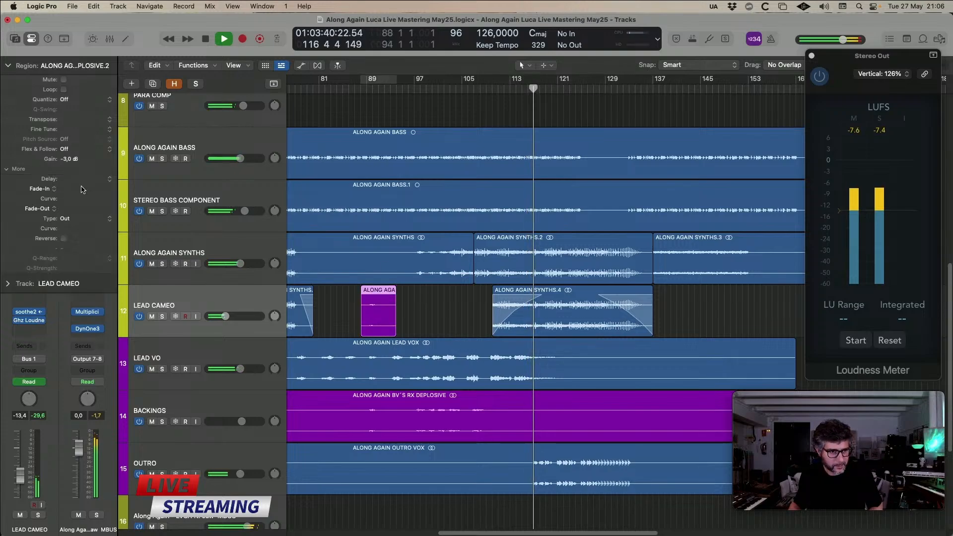
{"action": "left_click_drag", "start_coordinate": [77, 210], "coordinate": [75, 214]}
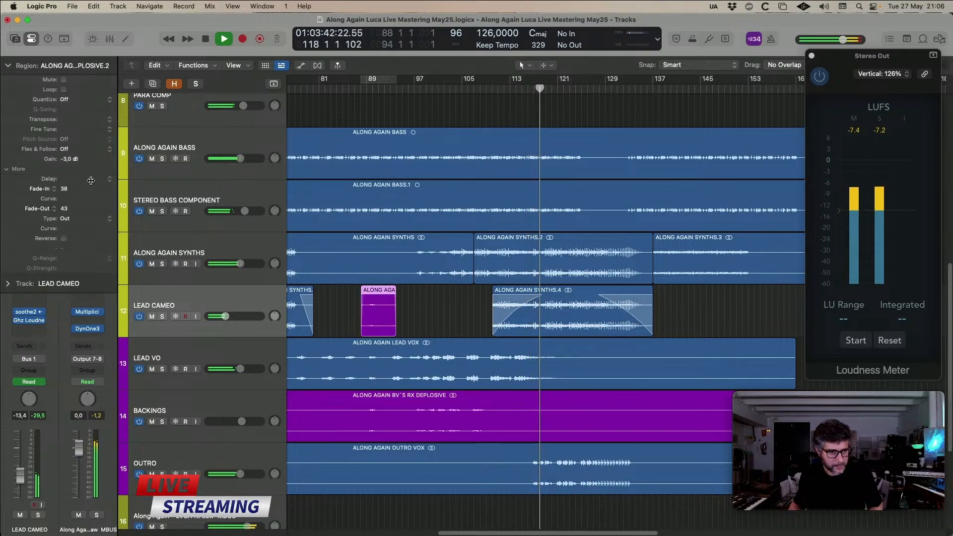
{"action": "left_click", "coordinate": [8, 65]}
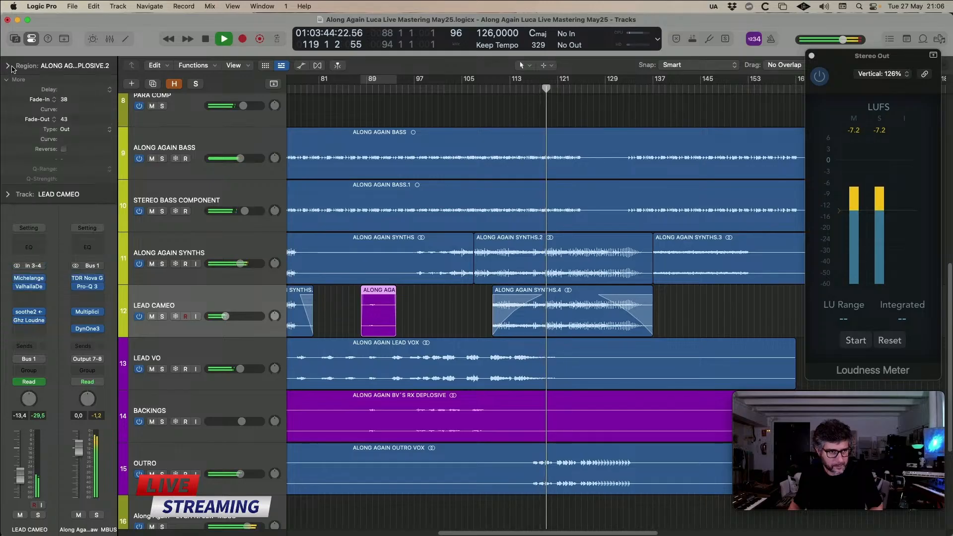
{"action": "left_click", "coordinate": [418, 312]}
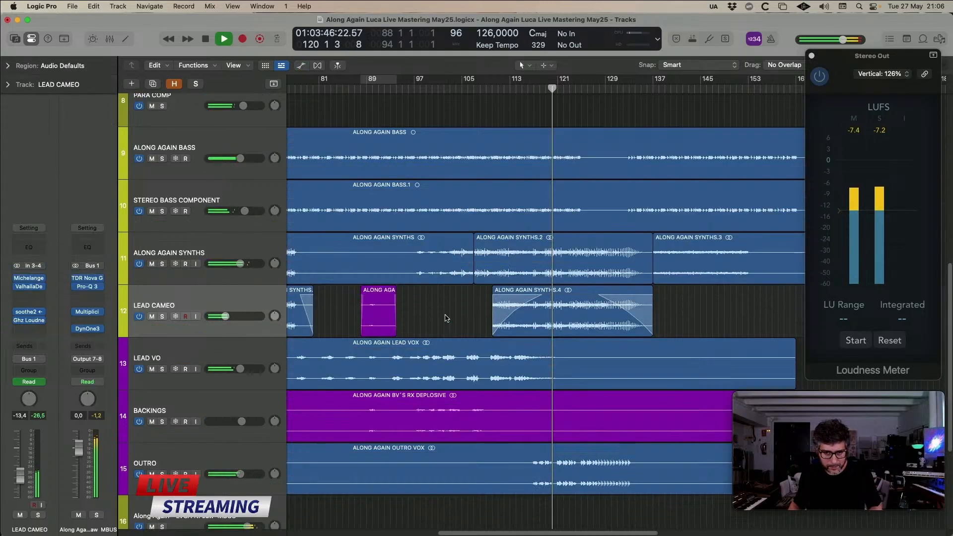
- Select the PRINT CHANNEL track, and stop playback with the playhead returned to bar 1
{"action": "key", "text": "super+Up"}
{"action": "key", "text": "super+Left"}
{"action": "key", "text": "super+Left"}
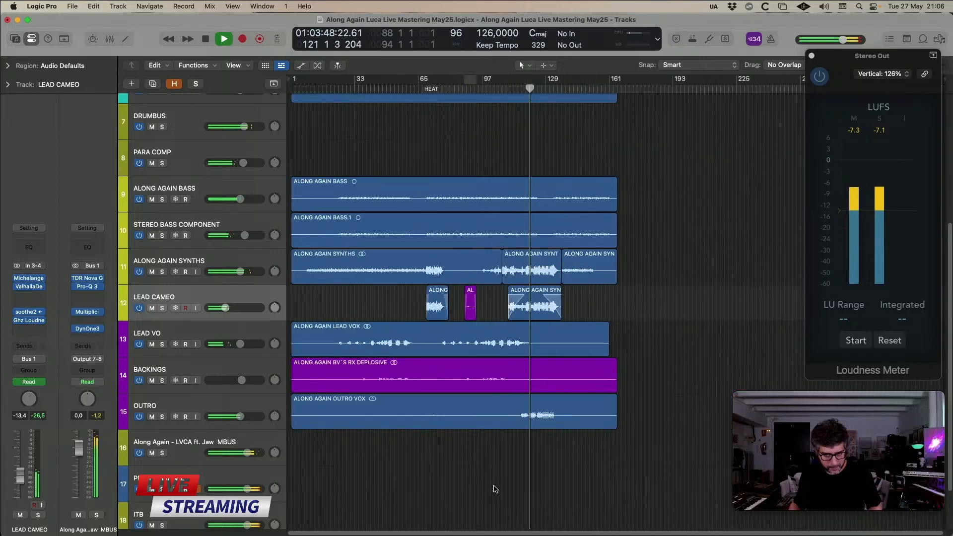
{"action": "key", "text": "super+Up"}
{"action": "key", "text": "super+Up"}
{"action": "left_click", "coordinate": [244, 445]}
{"action": "key", "text": "space"}
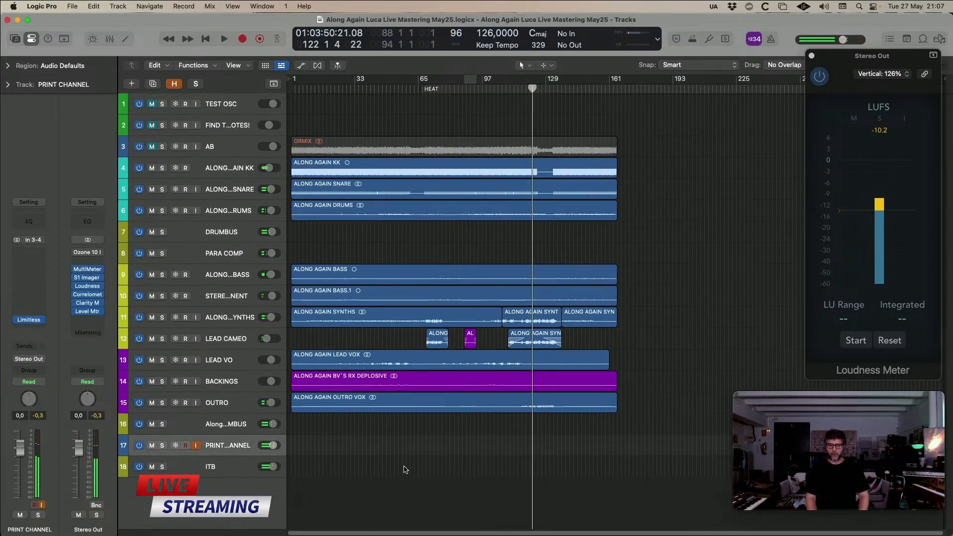
{"action": "key", "text": "Return"}
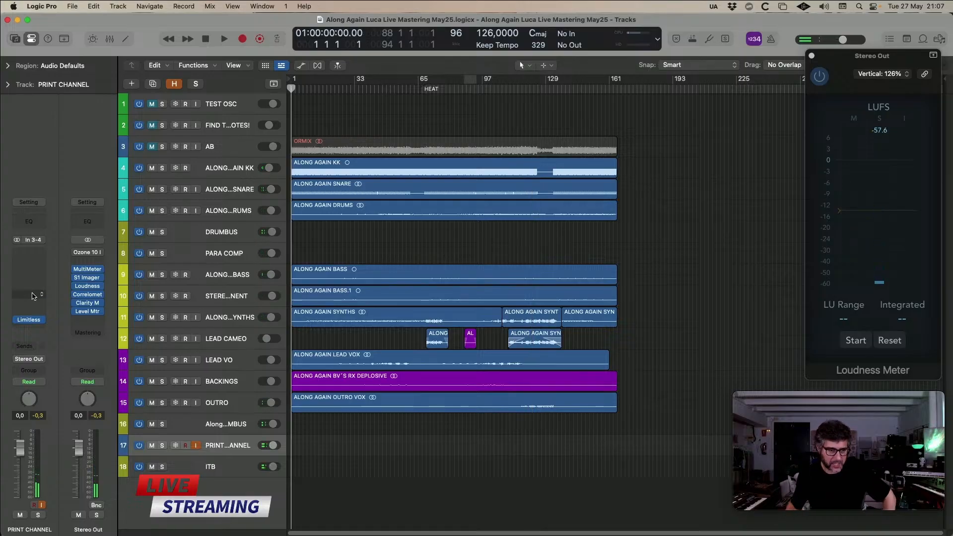
{"action": "mouse_move", "coordinate": [30, 323]}
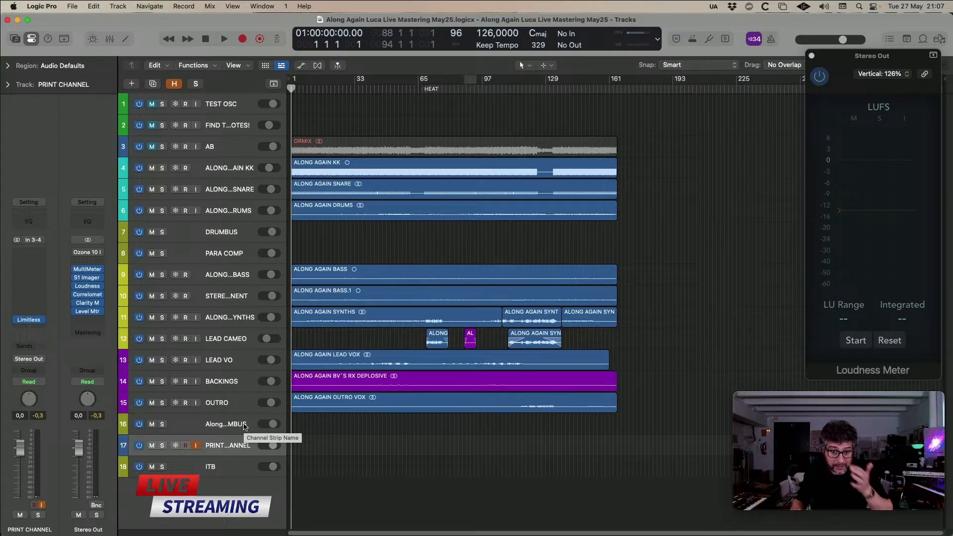
- Try hiding all tracks from ALONG AGAIN KK through OUTRO, and bring them back into view
{"action": "left_click", "coordinate": [220, 166]}
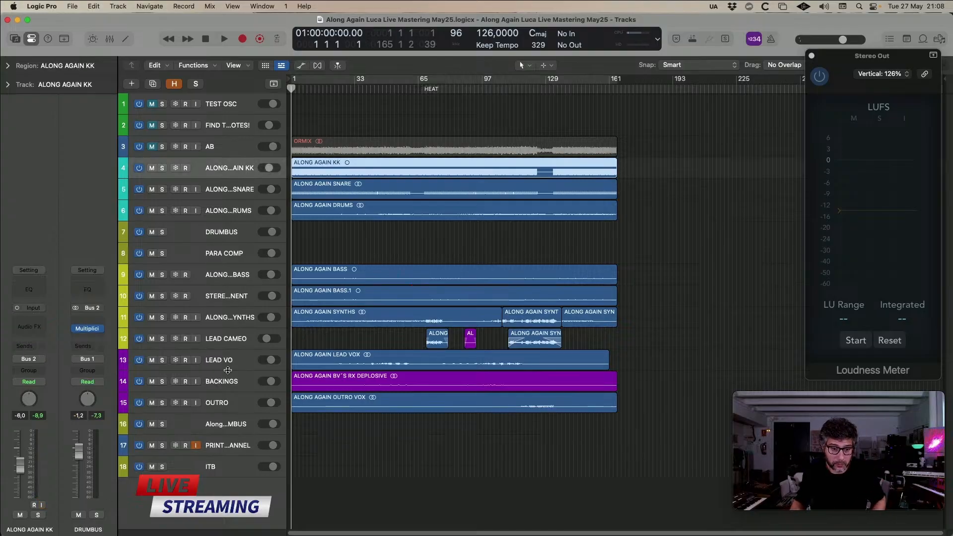
{"action": "left_click", "coordinate": [219, 405], "text": "shift"}
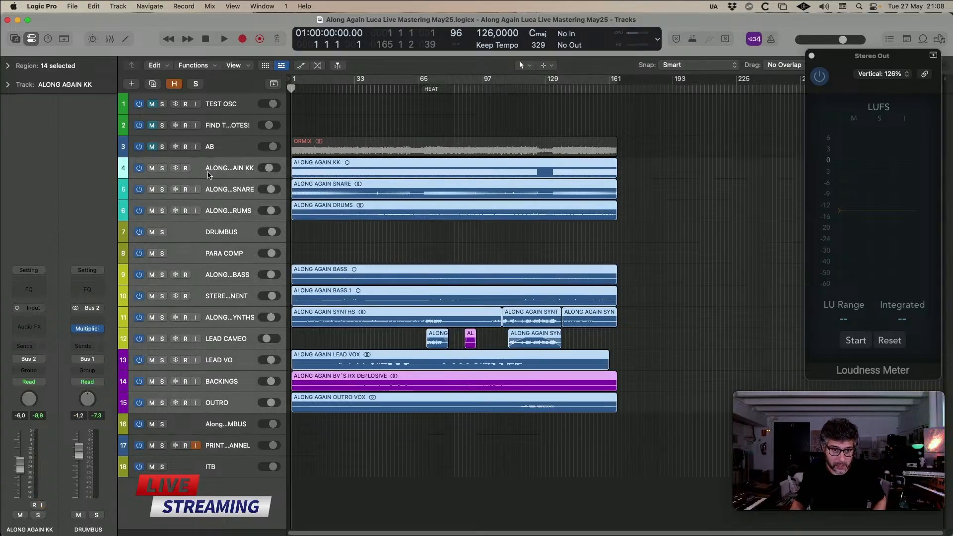
{"action": "right_click", "coordinate": [221, 173]}
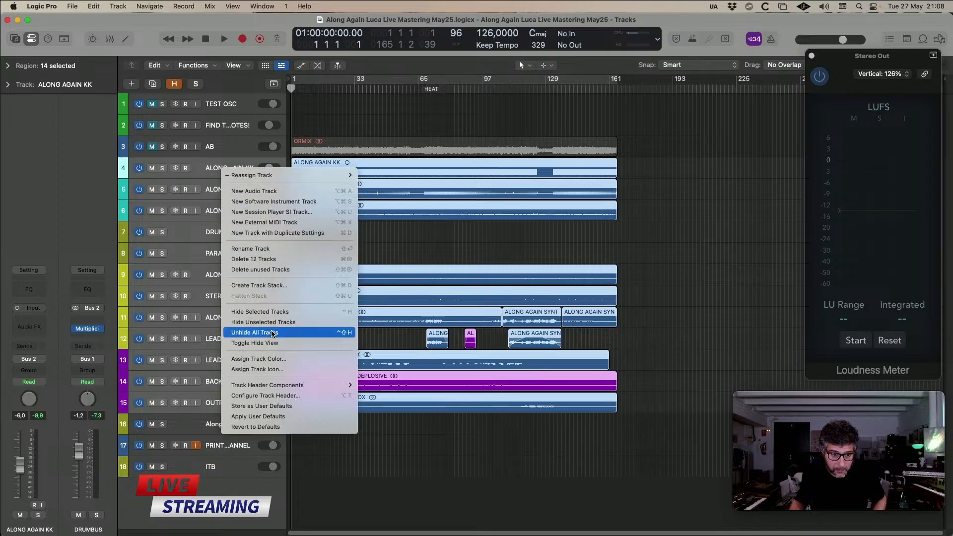
{"action": "left_click", "coordinate": [272, 312]}
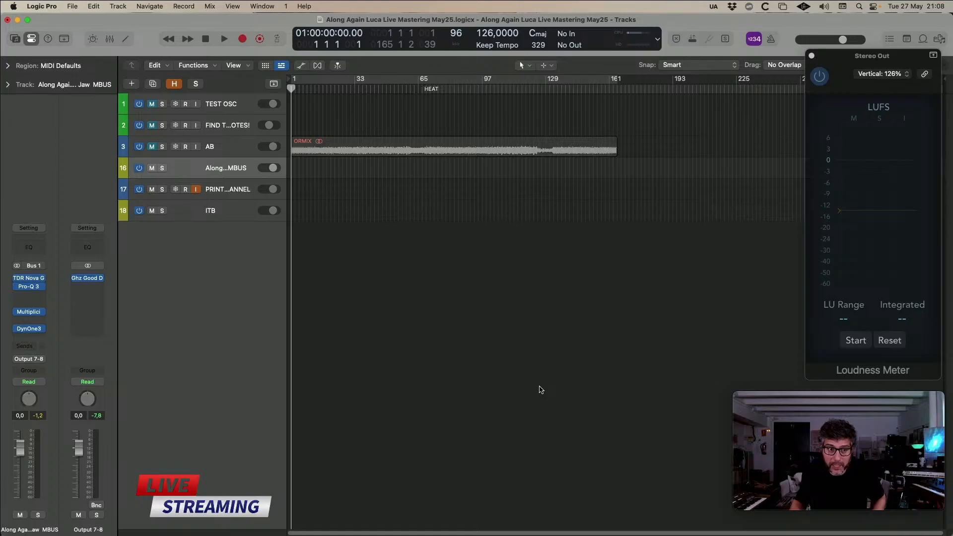
{"action": "left_click", "coordinate": [176, 84]}
{"action": "left_click_drag", "start_coordinate": [150, 168], "coordinate": [150, 401]}
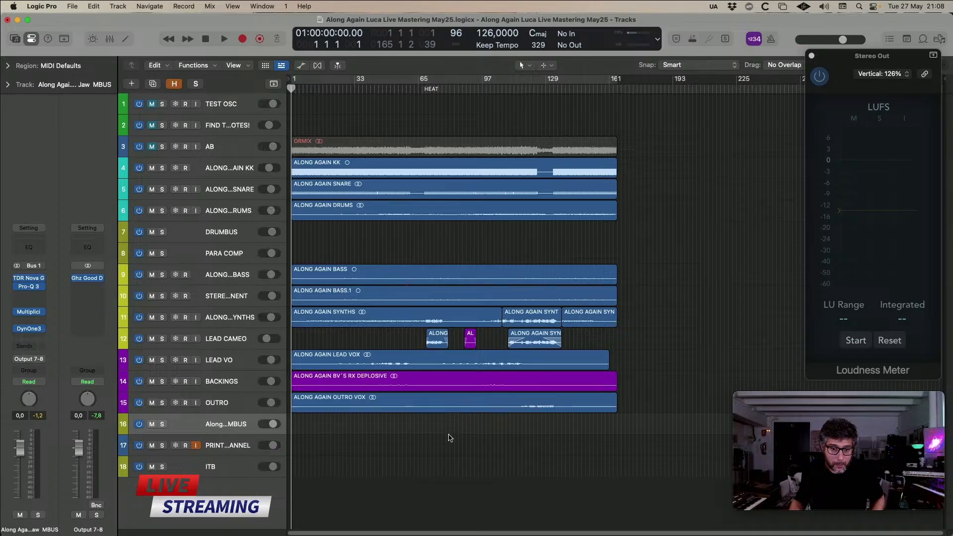
{"action": "key", "text": "h"}
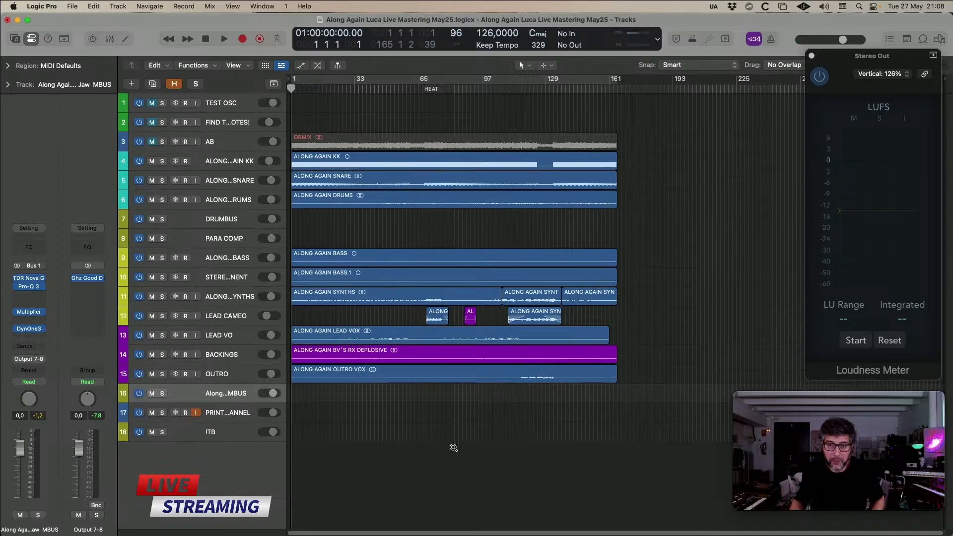
- Bypass the Limitless plug-in on PRINT CHANNEL and start recording the mix onto that track from bar 1
{"action": "left_click", "coordinate": [245, 413]}
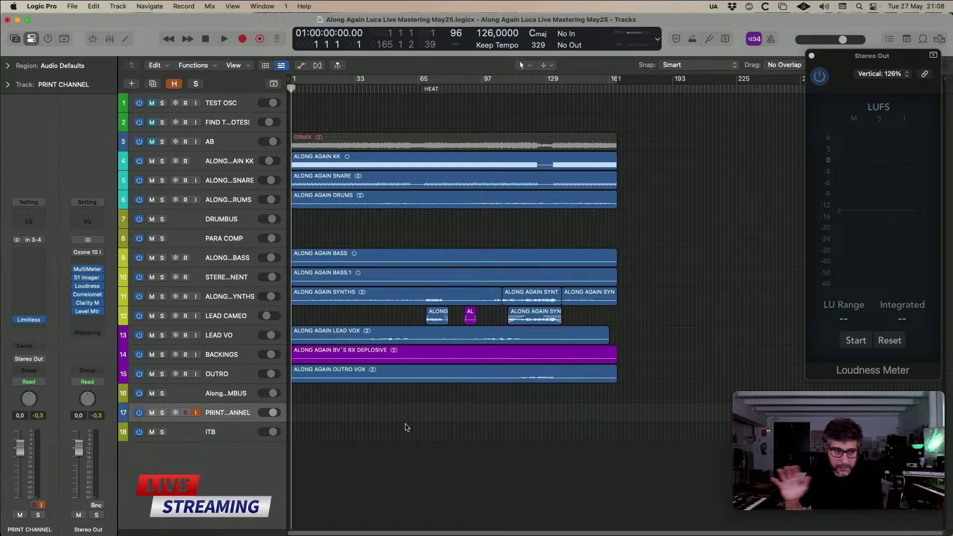
{"action": "left_click", "coordinate": [28, 323]}
{"action": "left_click", "coordinate": [28, 323]}
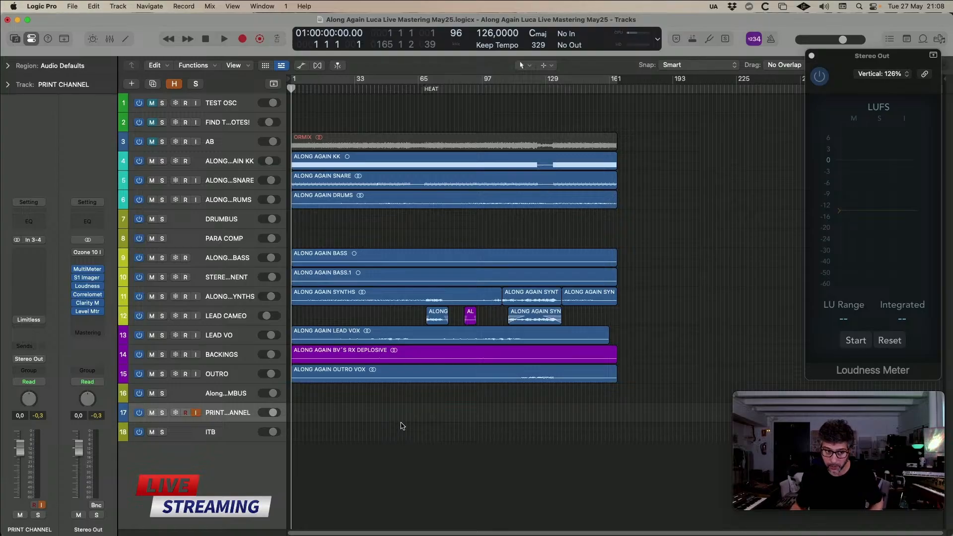
{"action": "key", "text": "r"}
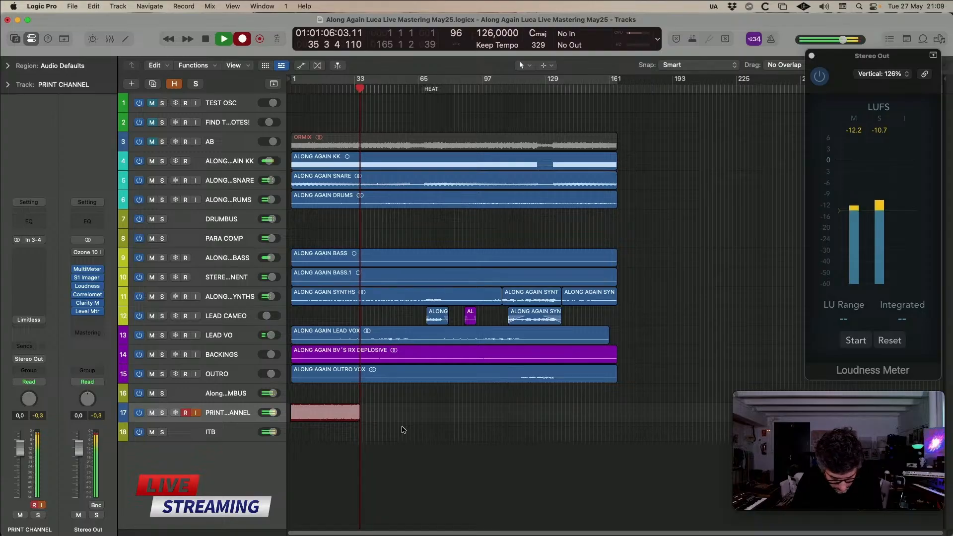
- Open the UAD Teletronix LA-2A Silver on LEAD VO and examine its meter while the mix records
{"action": "left_click", "coordinate": [229, 336]}
{"action": "left_click", "coordinate": [22, 304]}
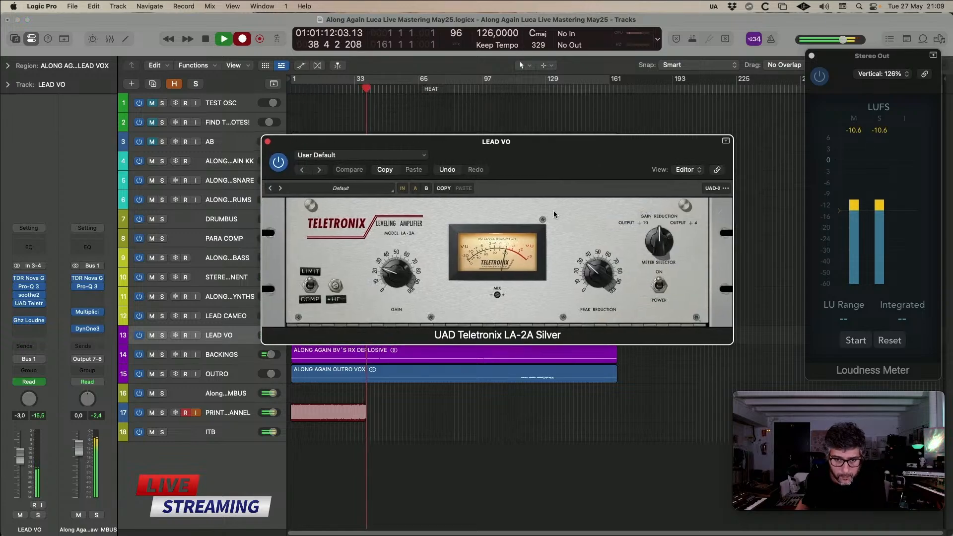
{"action": "left_click_drag", "start_coordinate": [560, 162], "coordinate": [566, 130]}
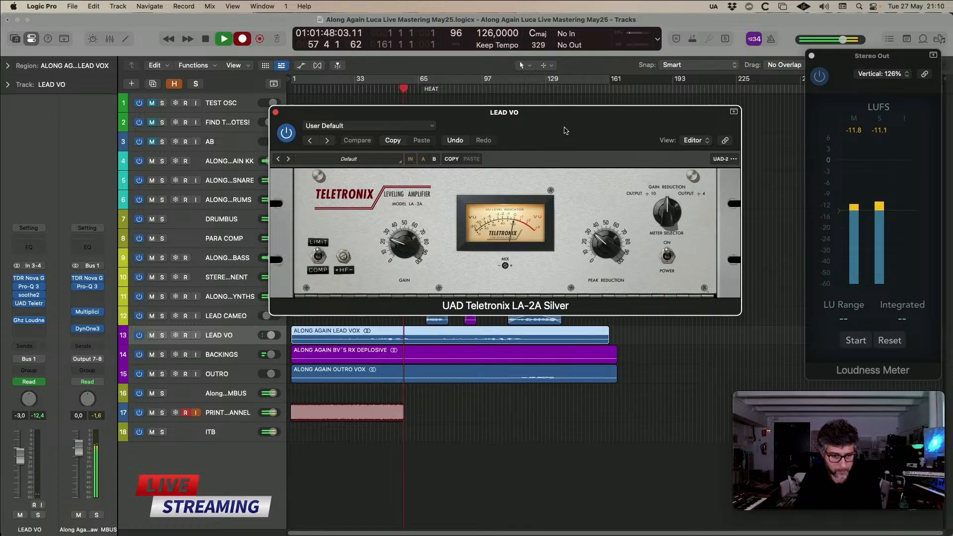
- Inspect the waveform being recorded on PRINT CHANNEL at a larger track height, and close the LA-2A plug-in
{"action": "key", "text": "super+Down"}
{"action": "key", "text": "super+Down"}
{"action": "key", "text": "super+Down"}
{"action": "key", "text": "super+Down"}
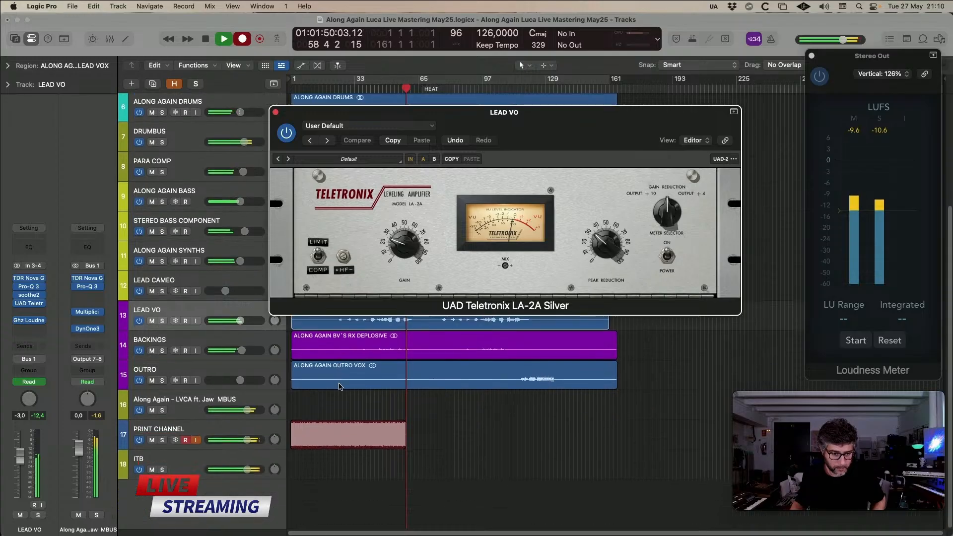
{"action": "scroll", "coordinate": [339, 383], "scroll_direction": "down", "scroll_amount": 6}
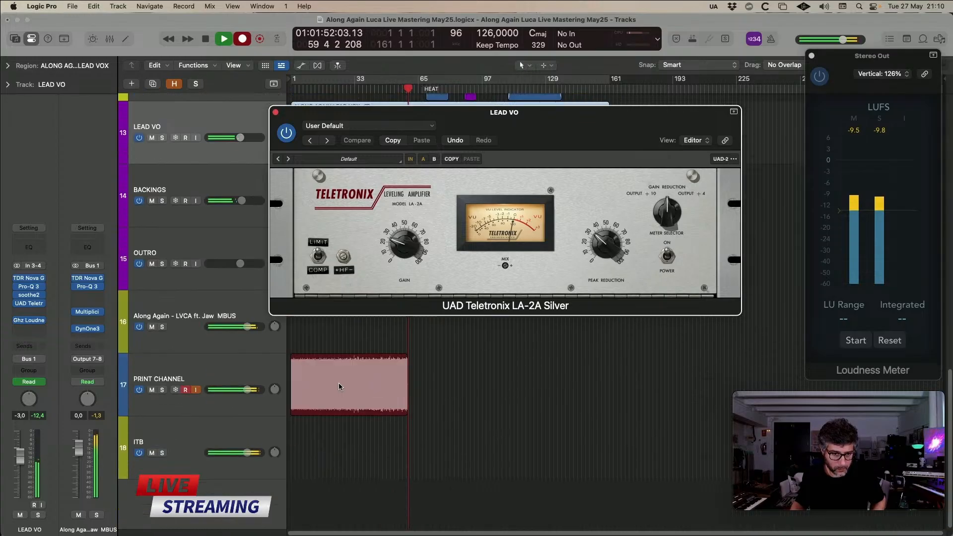
{"action": "scroll", "coordinate": [339, 384], "scroll_direction": "up", "scroll_amount": 2}
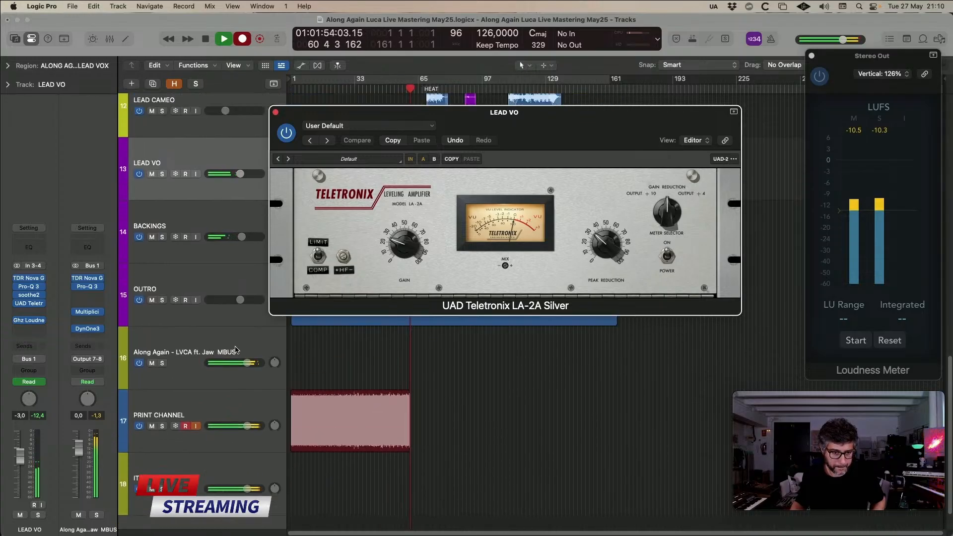
{"action": "key", "text": "super+Down"}
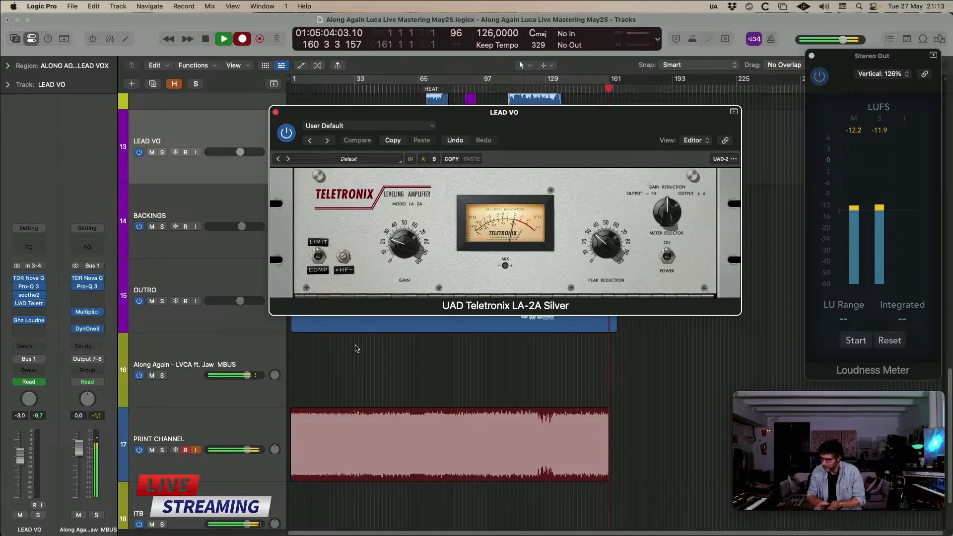
{"action": "left_click", "coordinate": [276, 112]}
- Check the Stereo Out metering plug-ins as the song ends, and stop the PRINT CHANNEL recording at about bar 167
{"action": "left_click", "coordinate": [424, 379]}
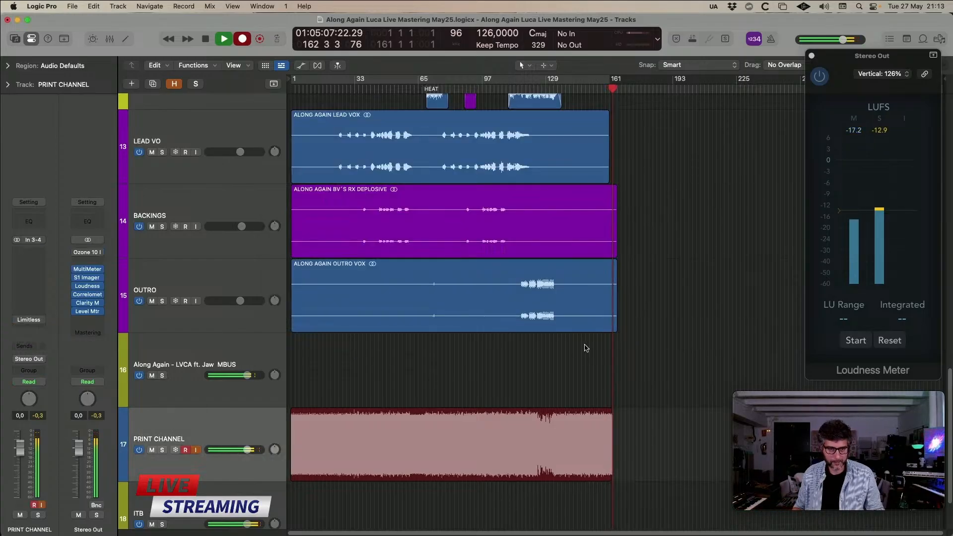
{"action": "key", "text": "2"}
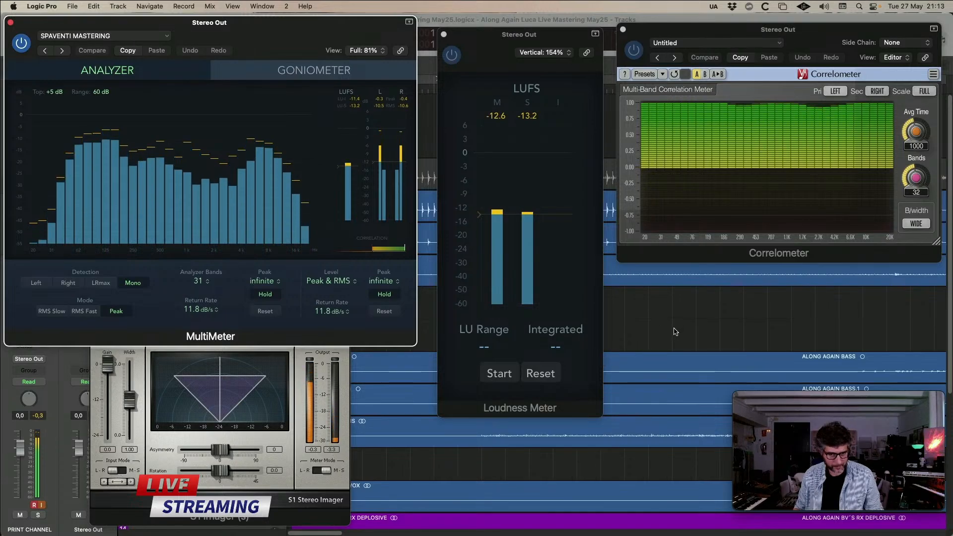
{"action": "key", "text": "1"}
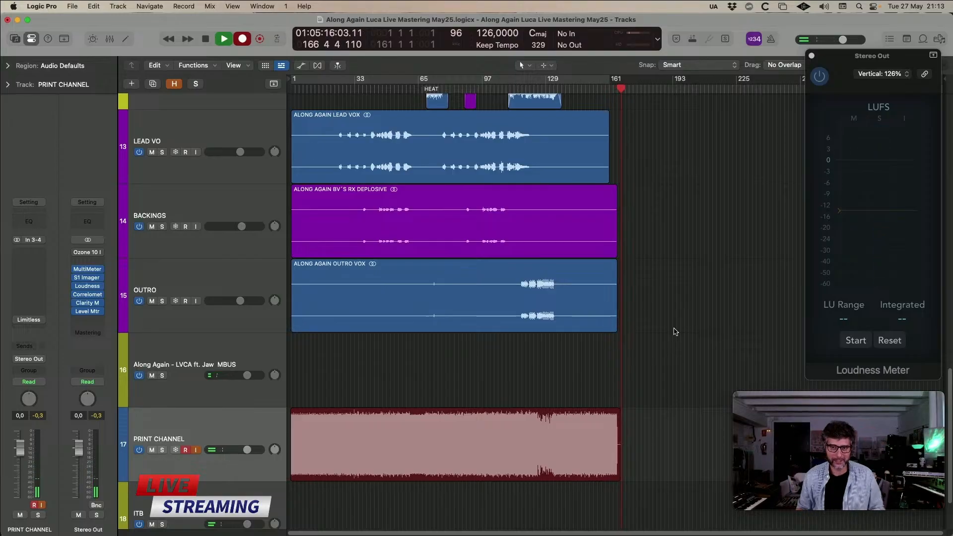
{"action": "key", "text": "space"}
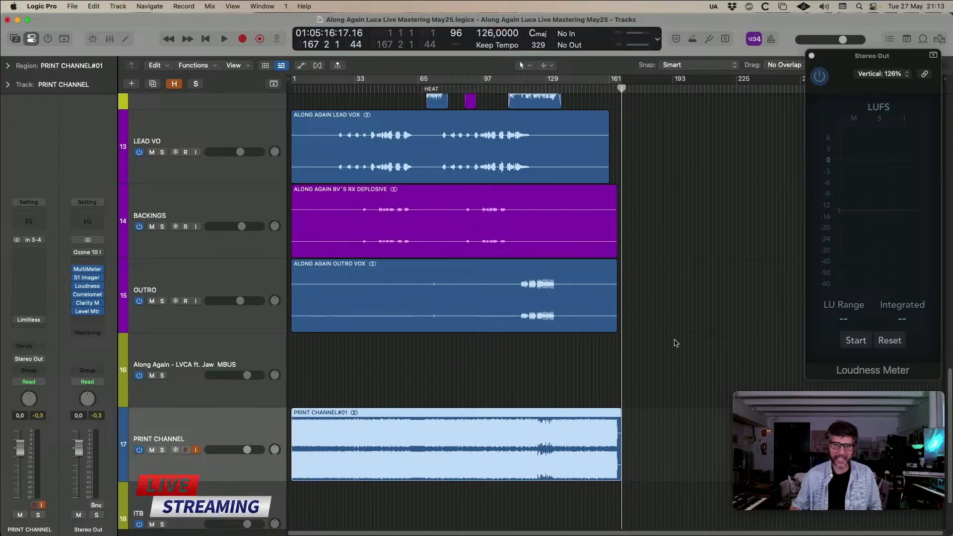